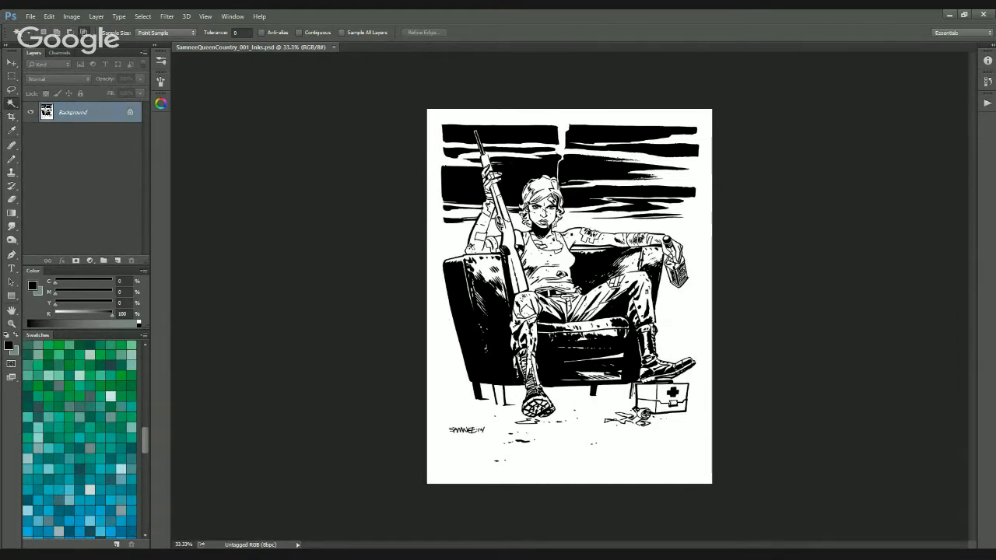
Select the entire inked artwork on the Background layer and cut it to the clipboard
key("ctrl+plus")
key("ctrl+plus")
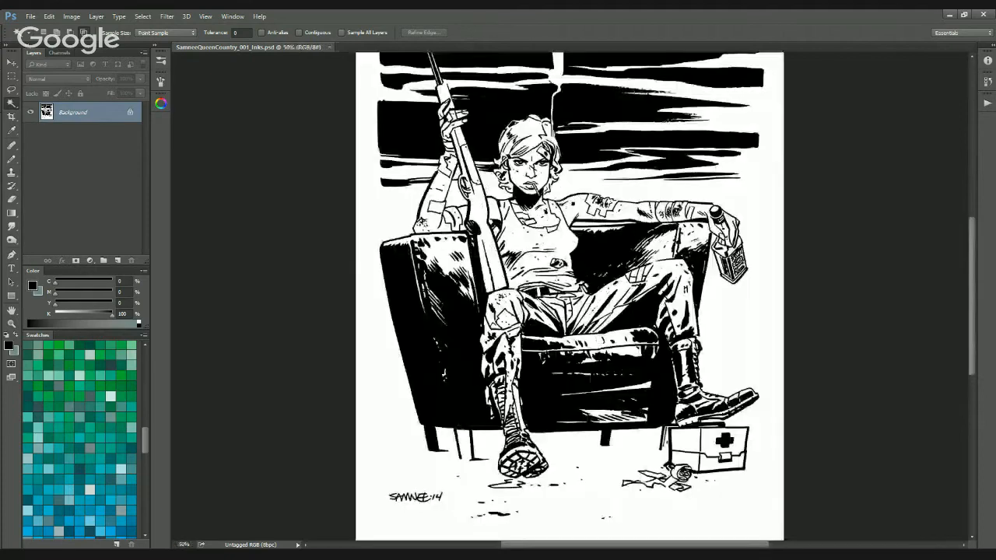
key("ctrl+0")
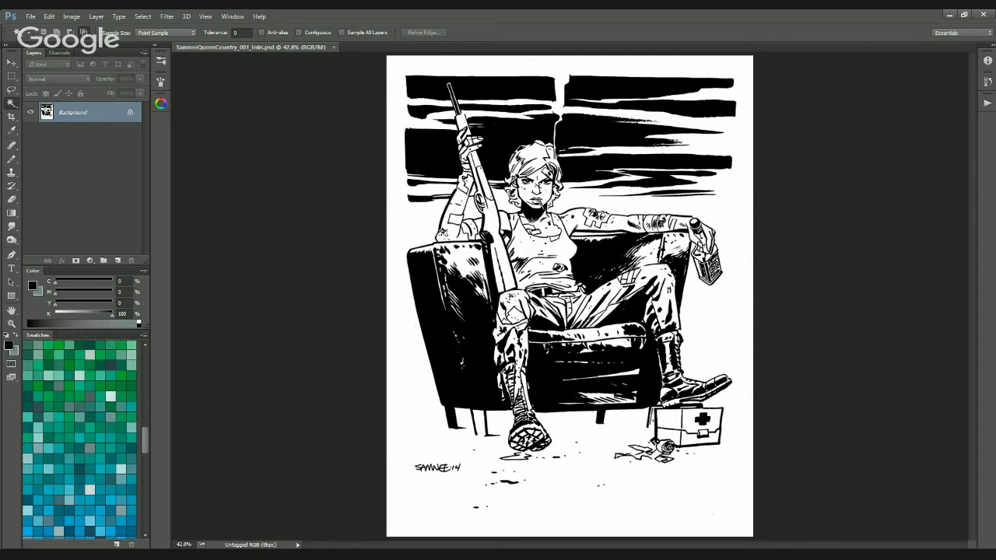
key("ctrl+a")
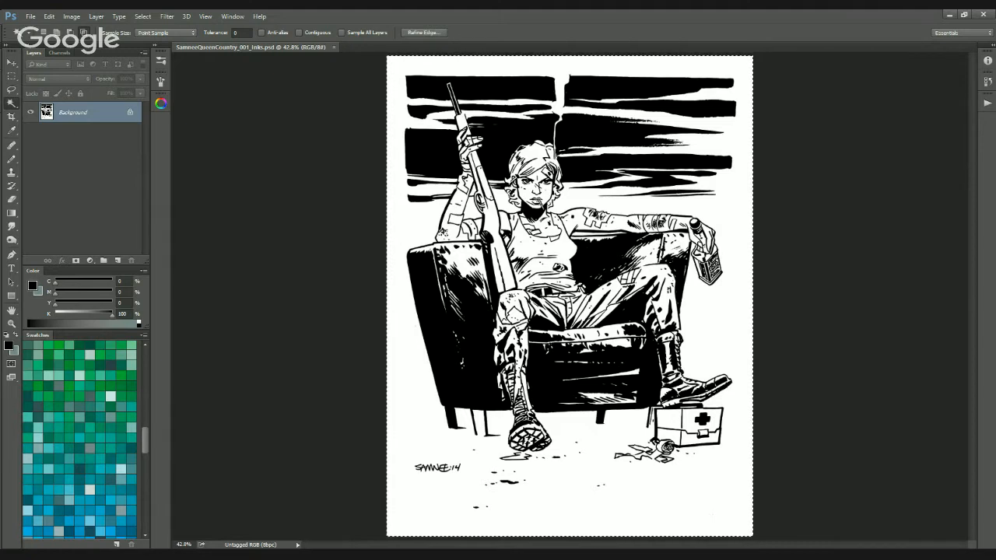
left_click(143, 16)
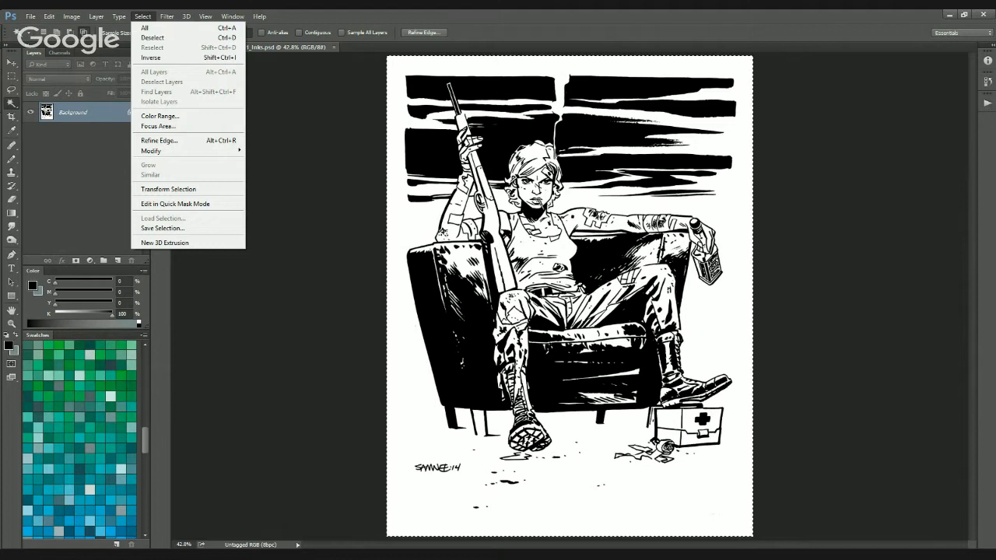
key("Escape")
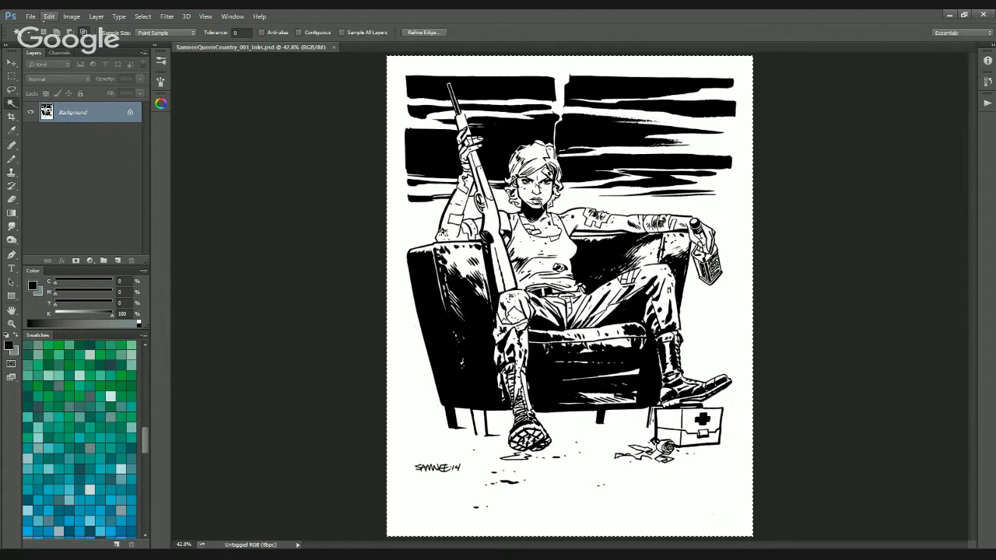
left_click(49, 16)
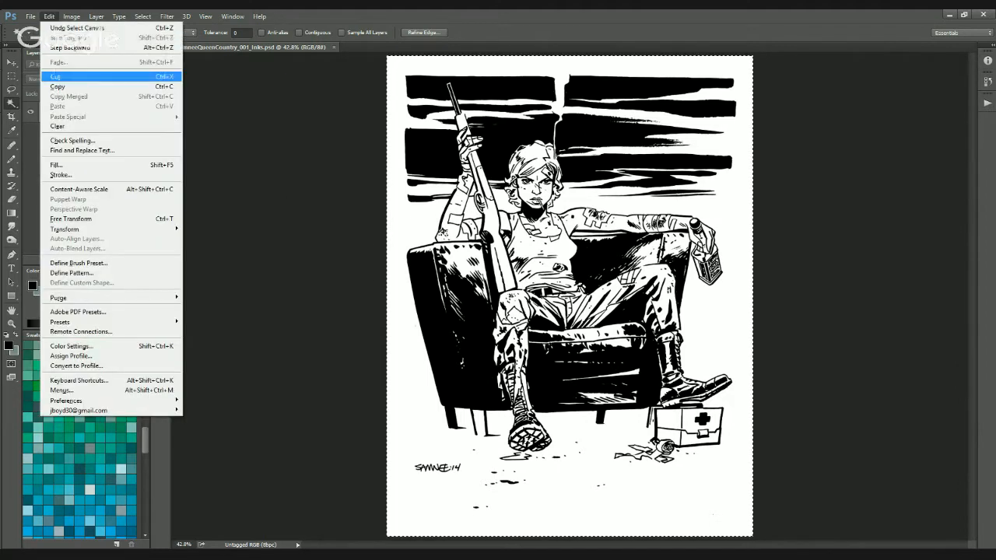
left_click(57, 77)
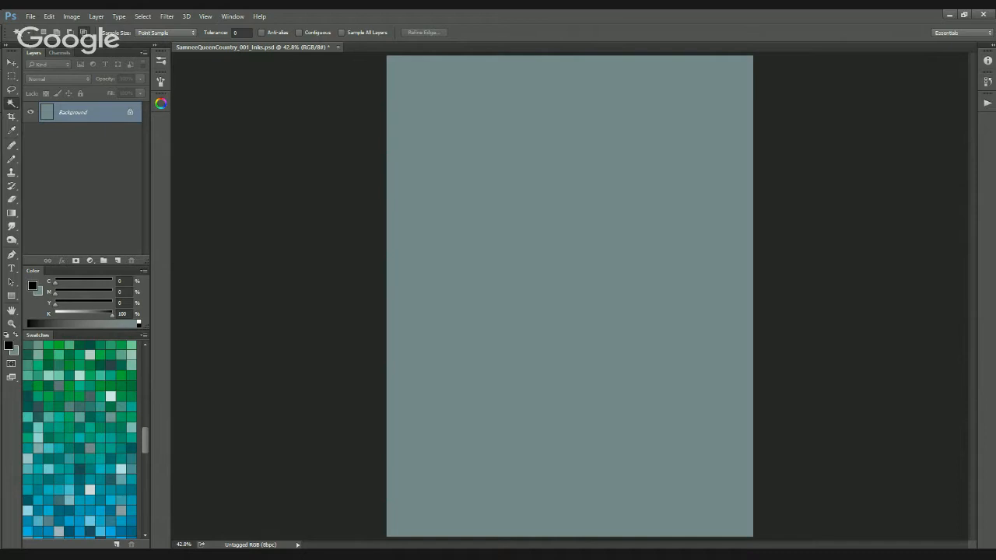
Create a new alpha channel, paste the cut line art into it and deselect
left_click(60, 53)
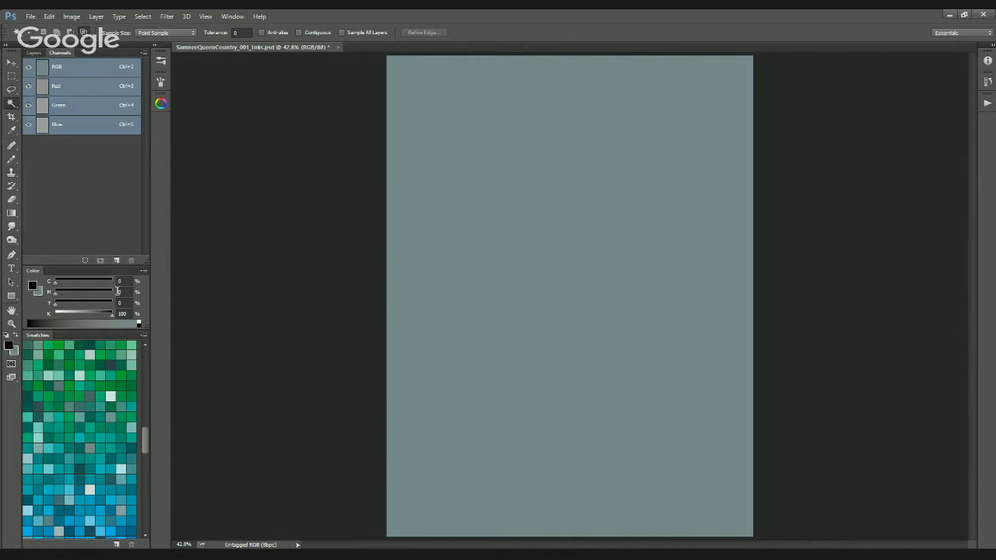
left_click(116, 260)
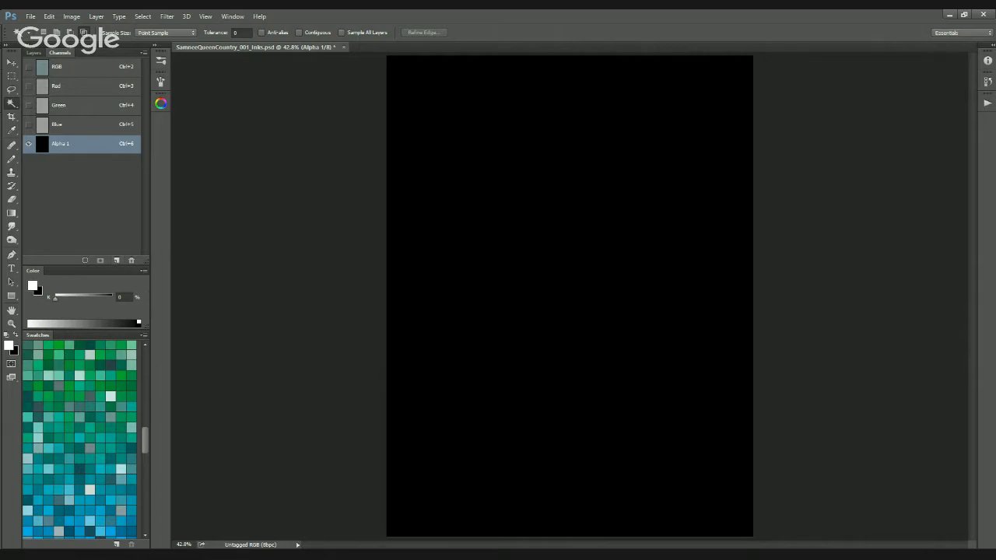
key("ctrl+v")
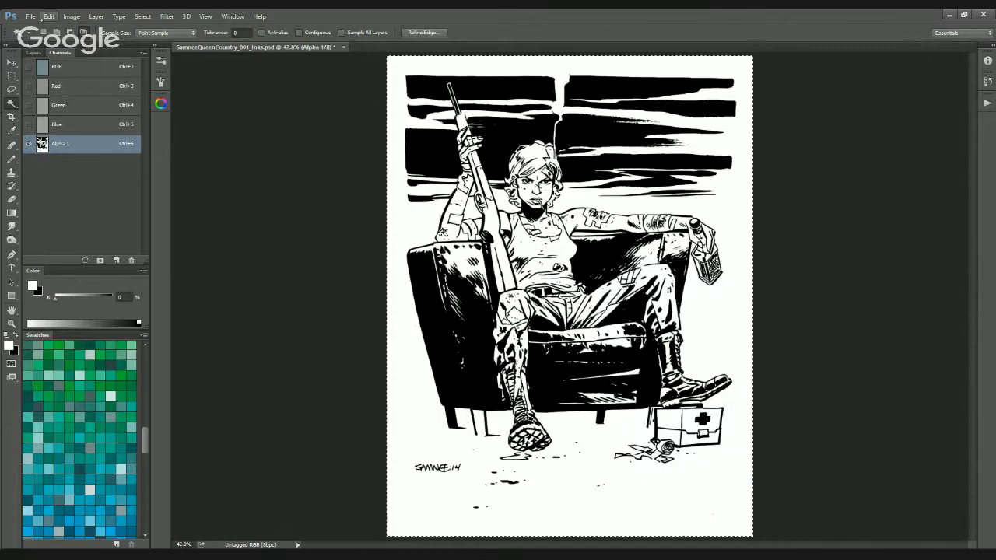
left_click(49, 16)
key("Escape")
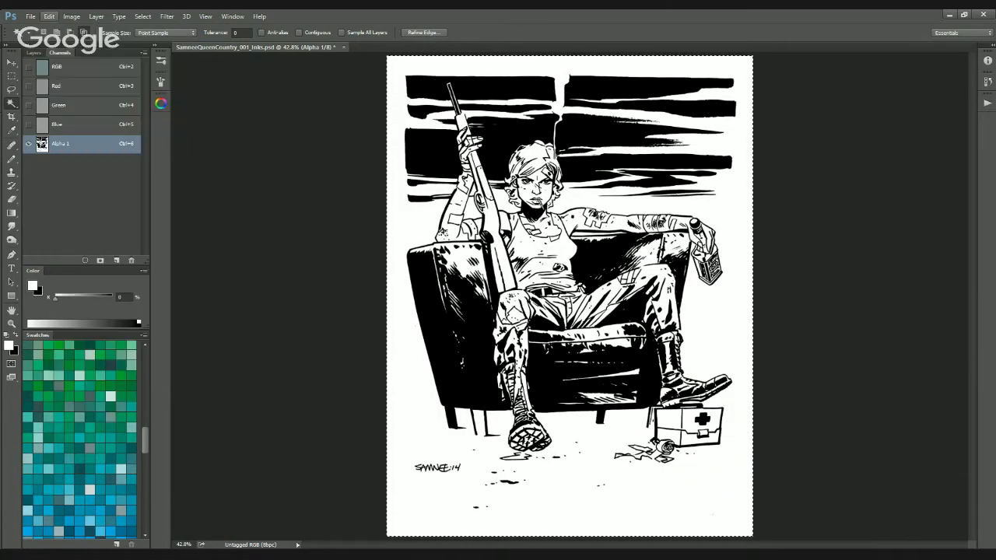
key("ctrl+d")
Rename the new alpha channel as Line-Art and return to the RGB composite and the Background layer
double_click(62, 146)
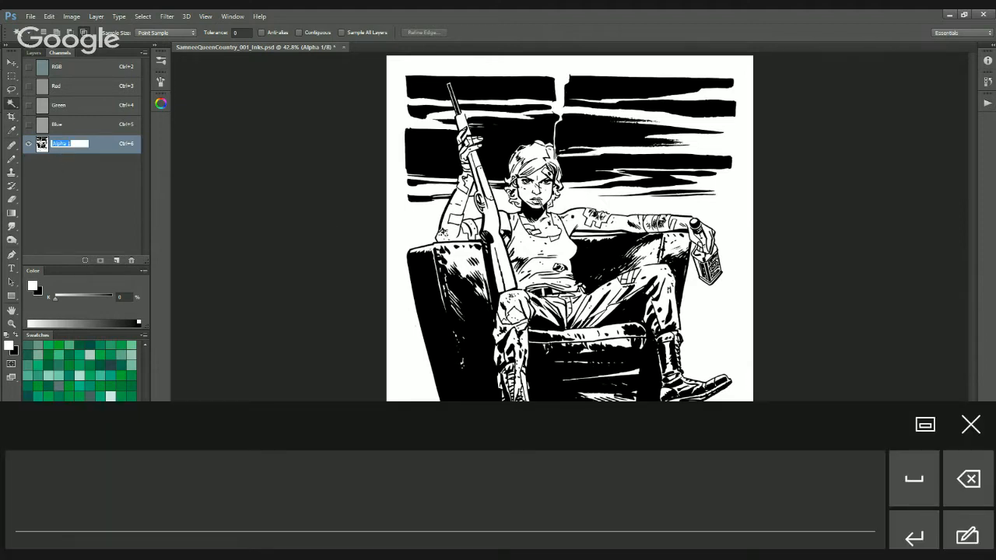
type("Line-Ar")
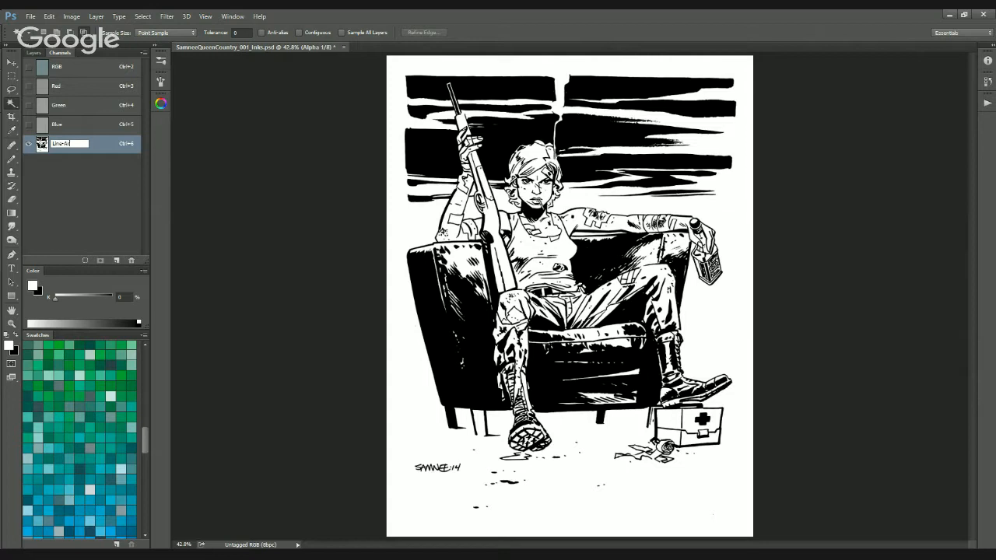
type("t")
key("Return")
left_click(76, 75)
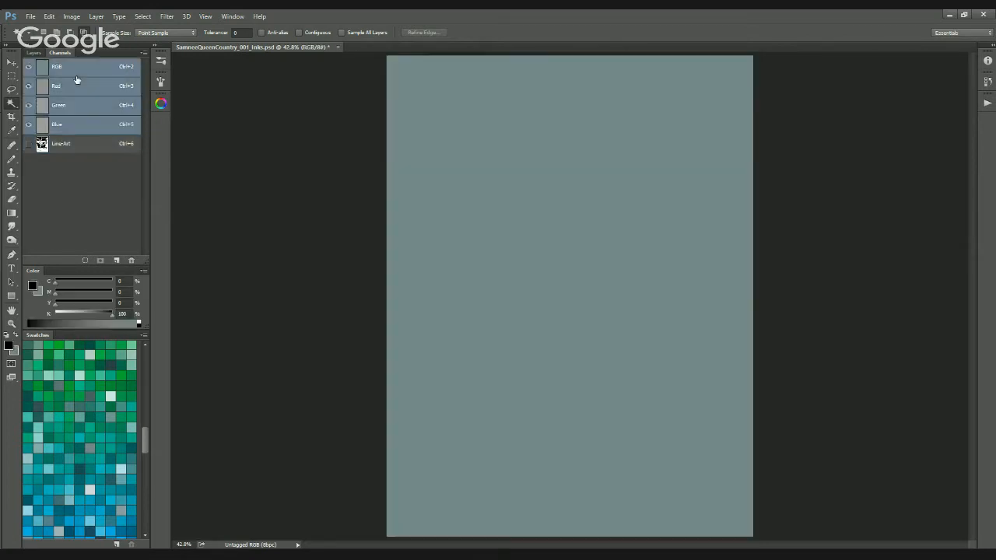
left_click(33, 53)
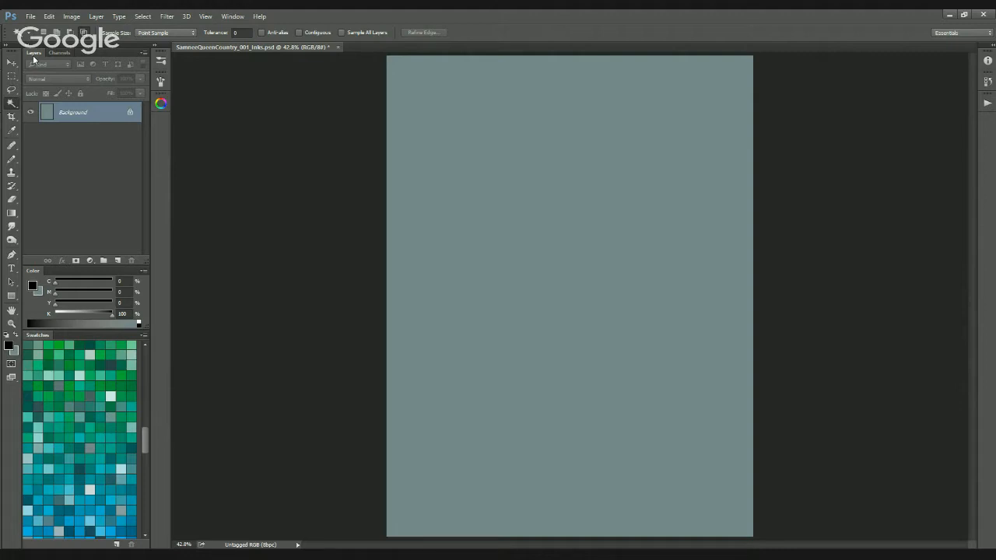
Fill the Background layer with the black foreground colour and refill it with the grey-blue background colour
left_click(49, 17)
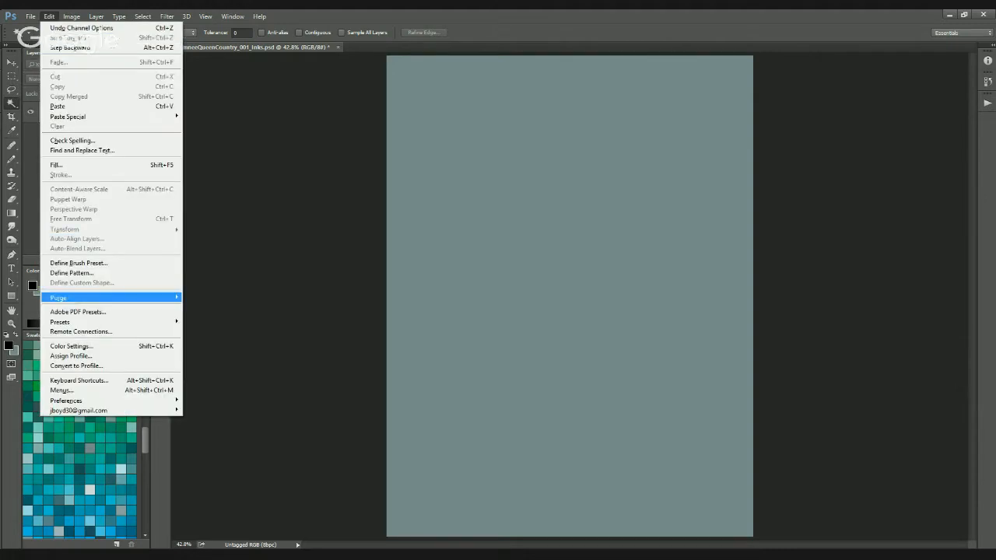
left_click(56, 165)
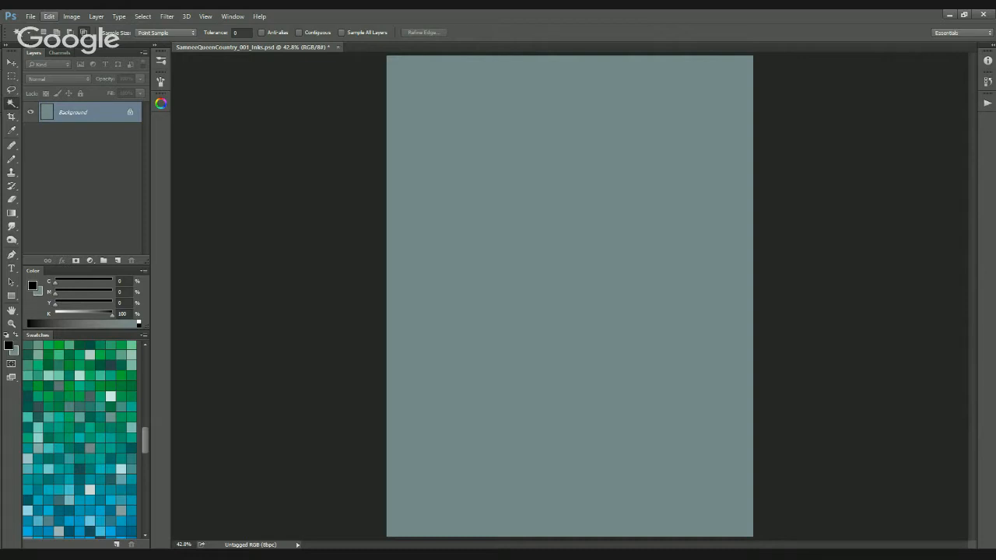
key("alt+BackSpace")
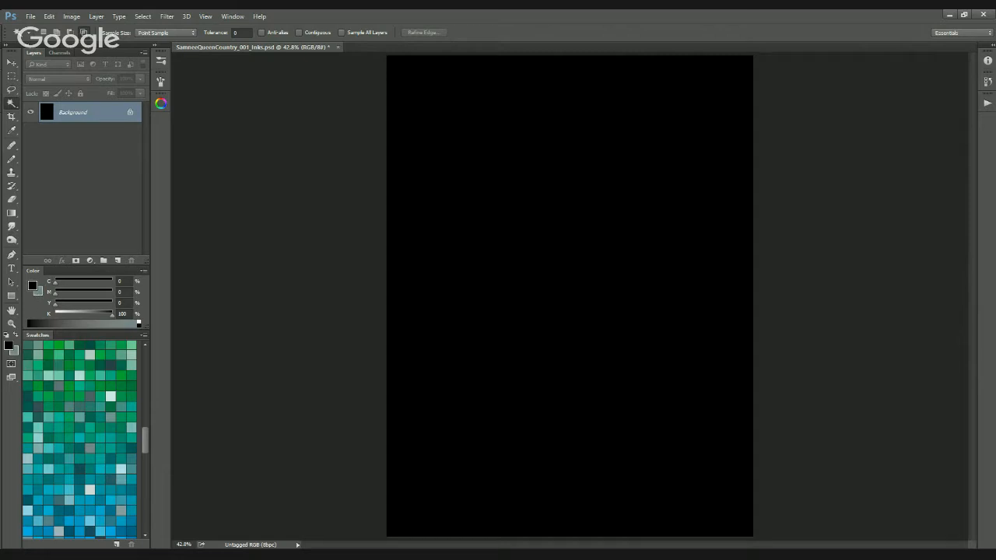
key("ctrl+BackSpace")
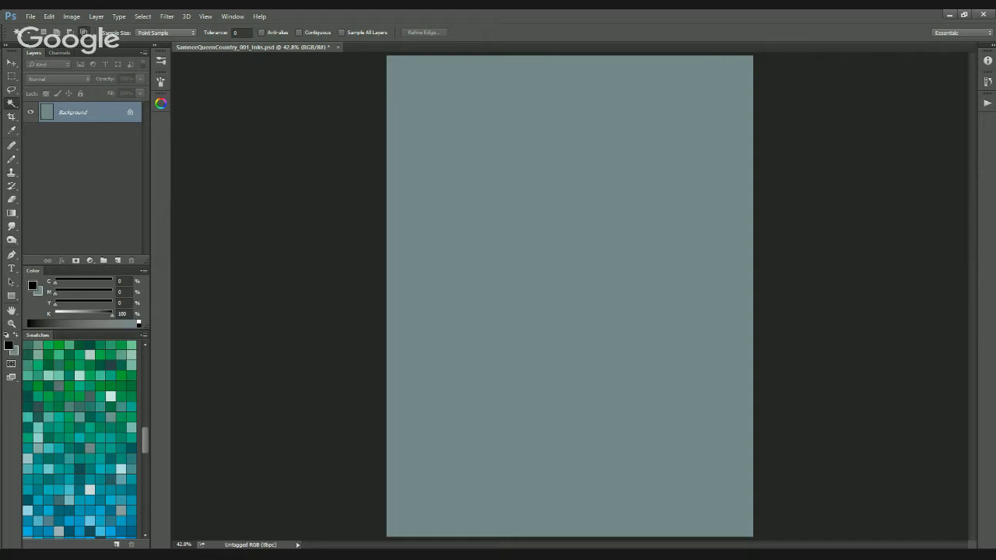
Reset the colours to default black and white and fill the Background layer with white
key("d")
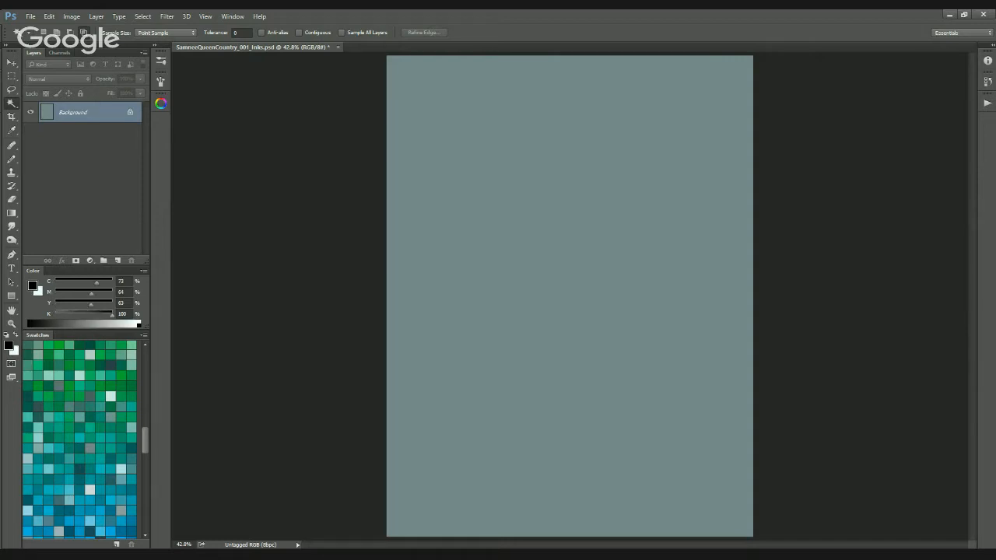
key("ctrl+BackSpace")
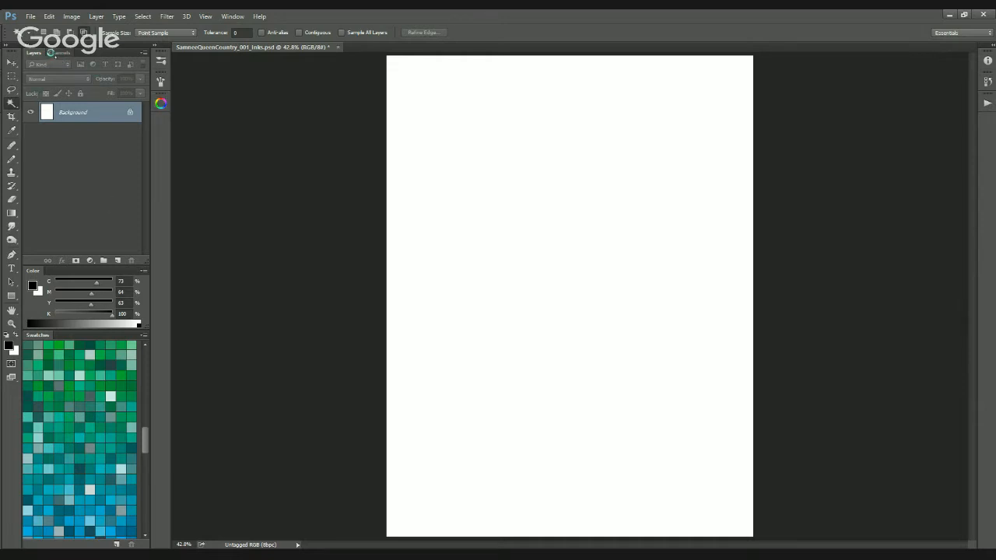
View the Line-Art channel, load it as a selection over the RGB composite and deselect
left_click(54, 53)
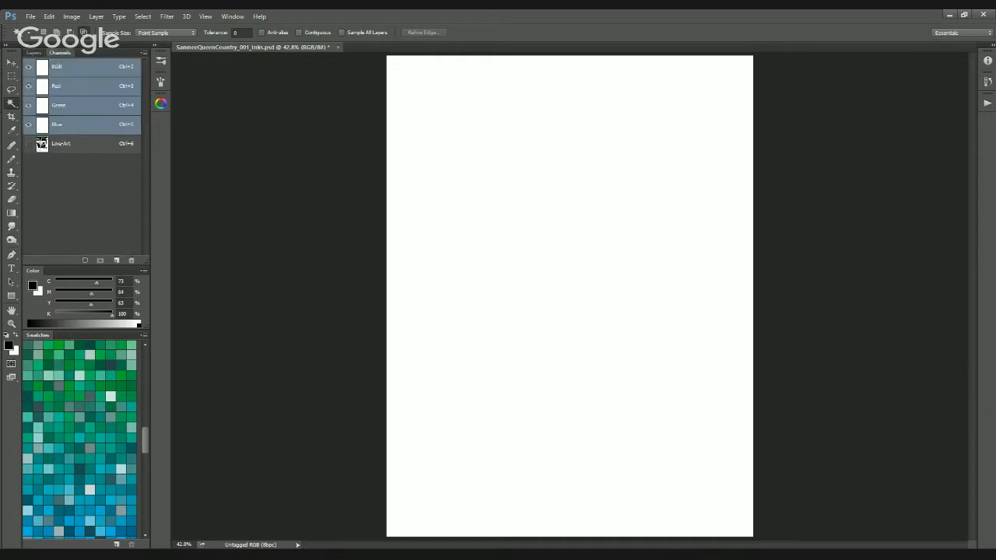
left_click(111, 151)
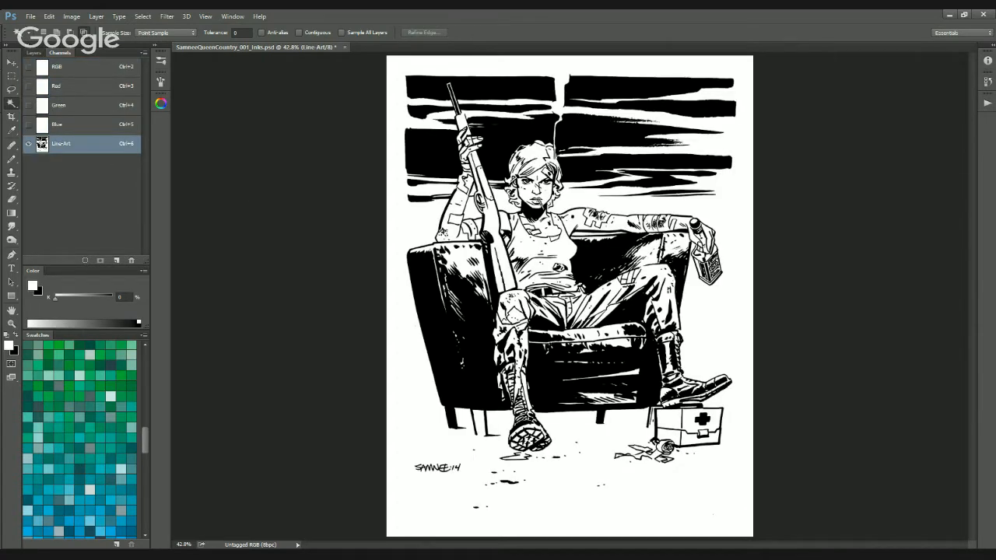
key("ctrl+2")
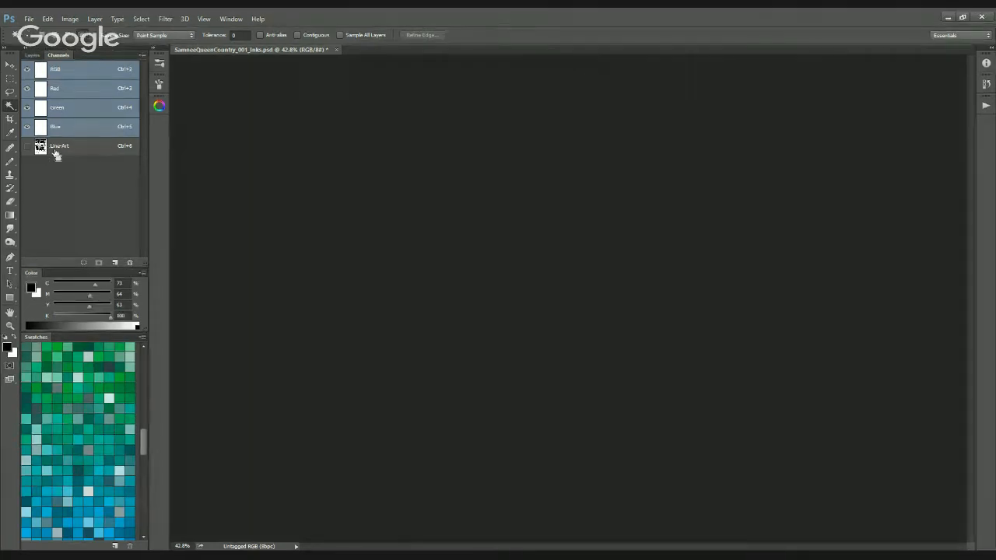
left_click(45, 148, "ctrl")
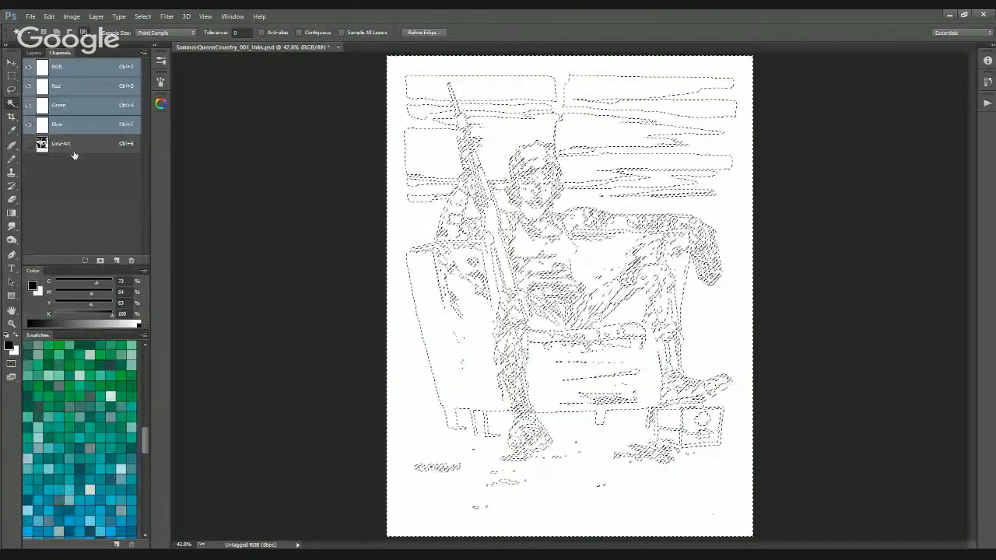
key("ctrl+d")
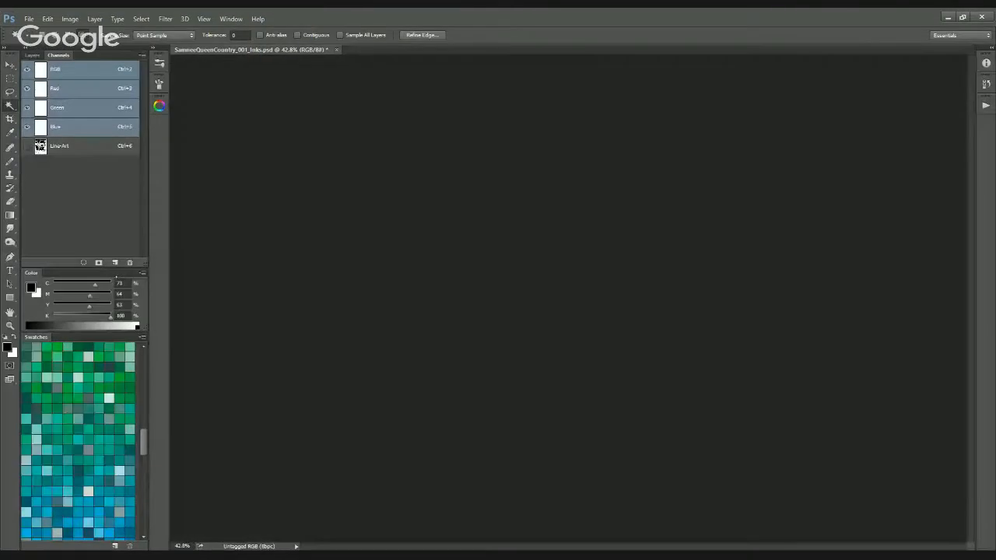
Try loading a selection from the Line-Art channel and another from the RGB composite, clearing each one
left_click(100, 151)
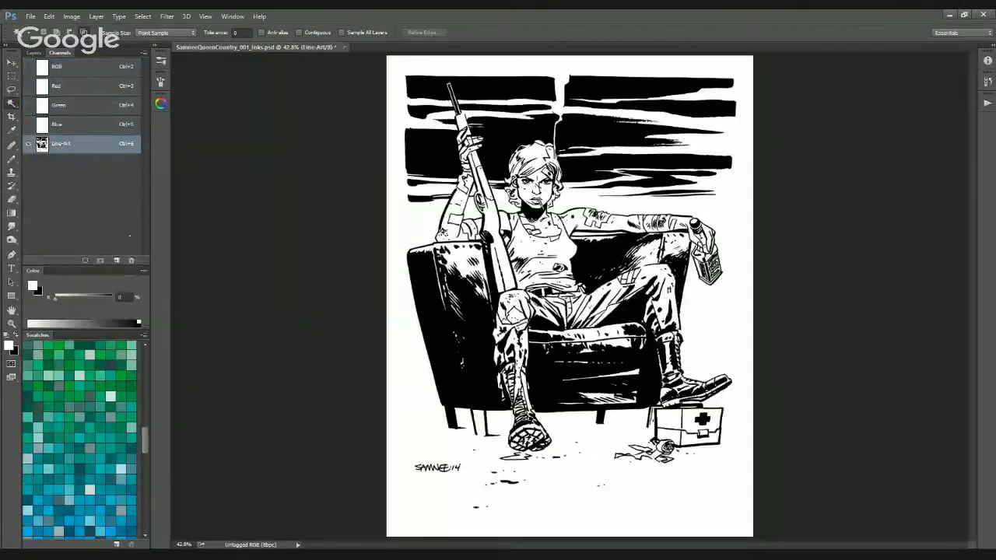
left_click(85, 262)
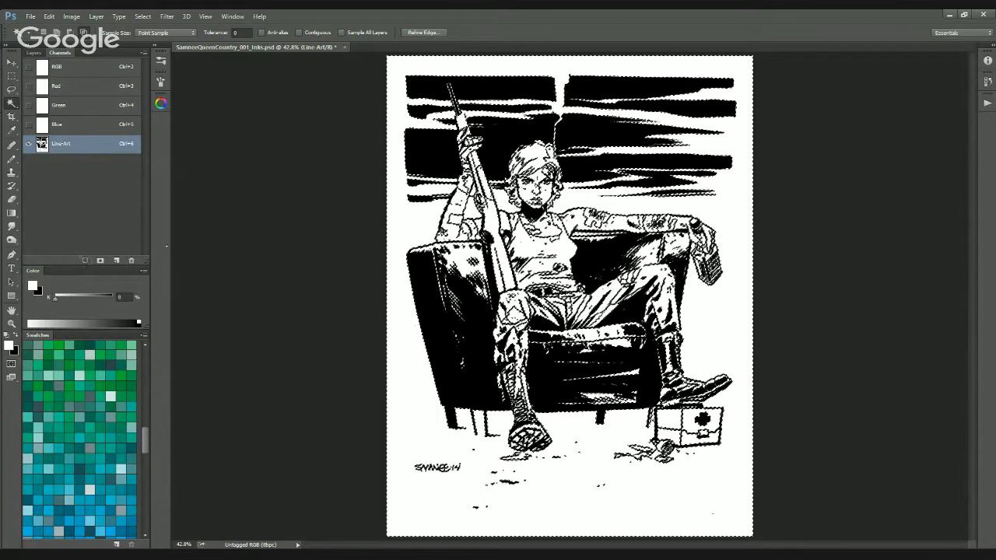
left_click(91, 71)
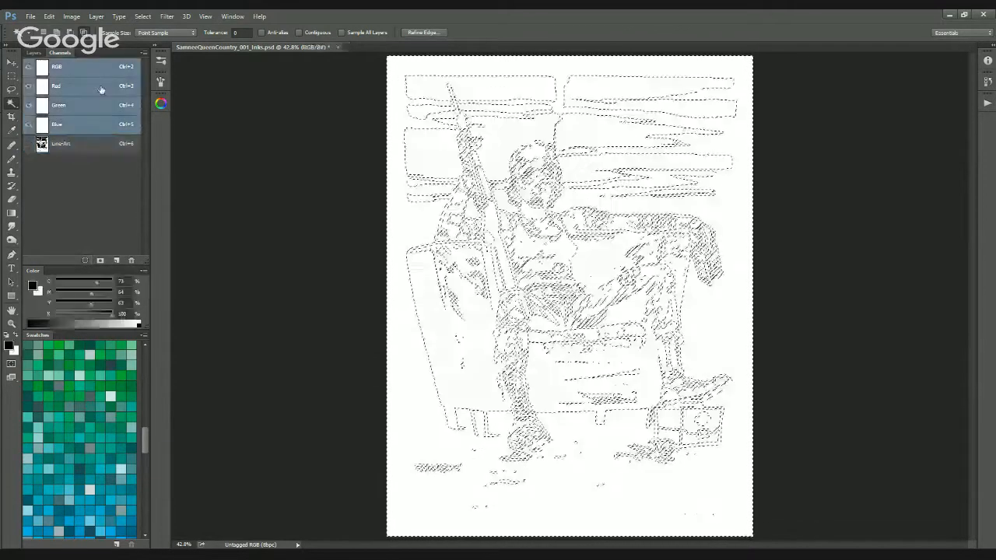
key("ctrl+d")
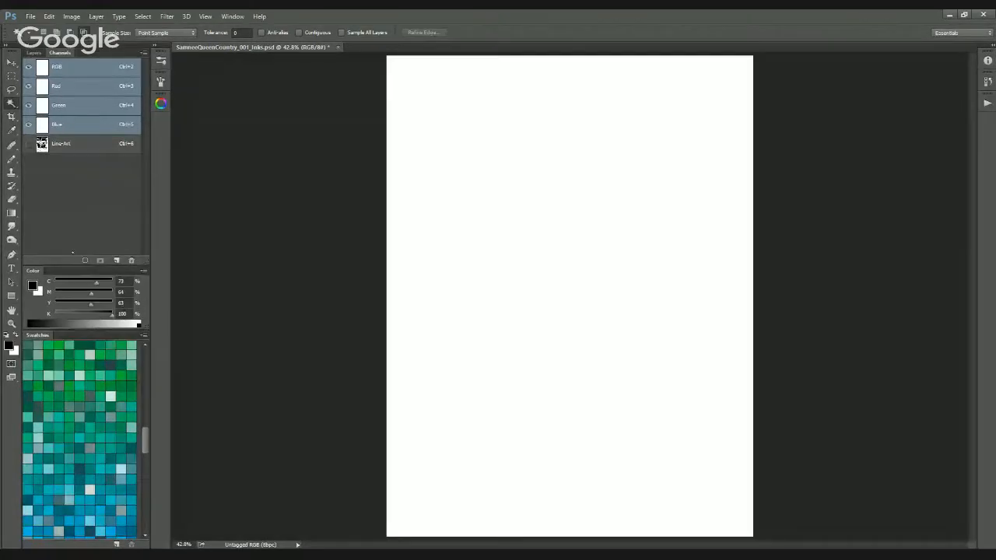
left_click(85, 260)
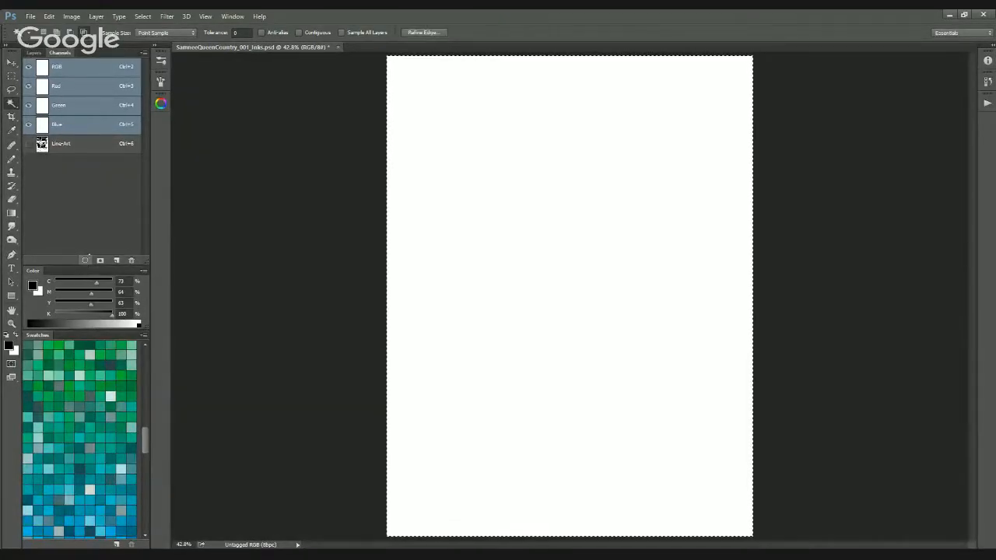
key("ctrl+d")
Load the Line-Art channel as a selection and make the RGB composite active again
left_click(97, 148)
left_click(86, 260)
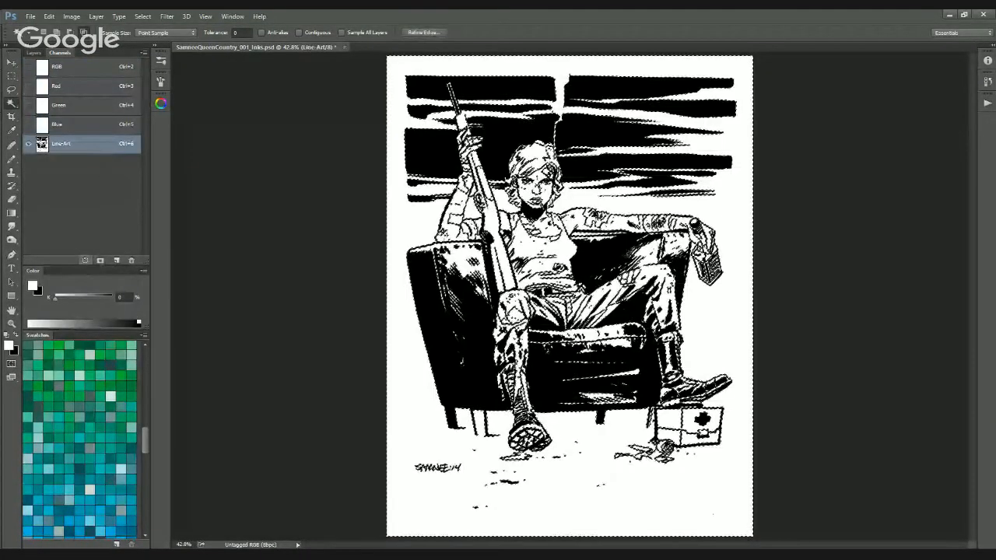
left_click(102, 68)
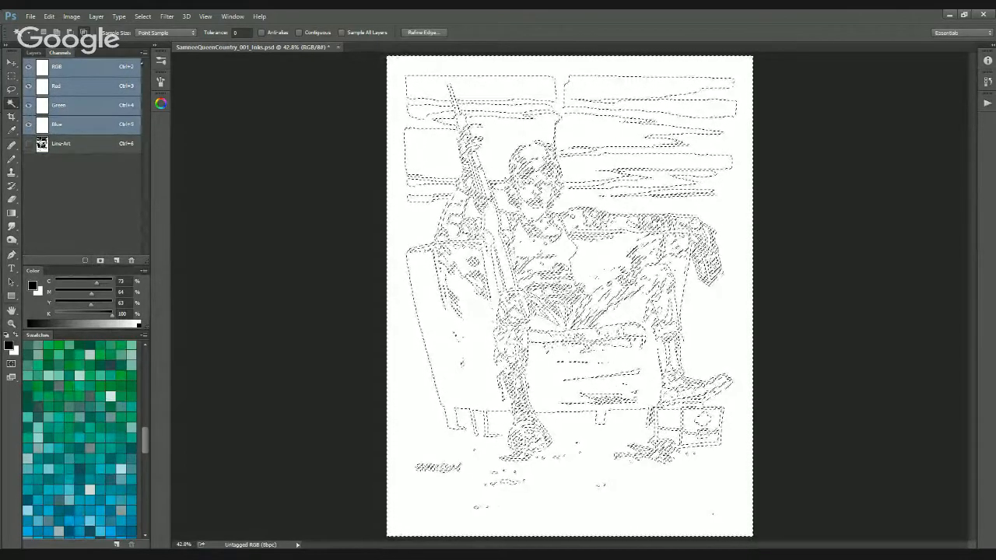
left_click(142, 16)
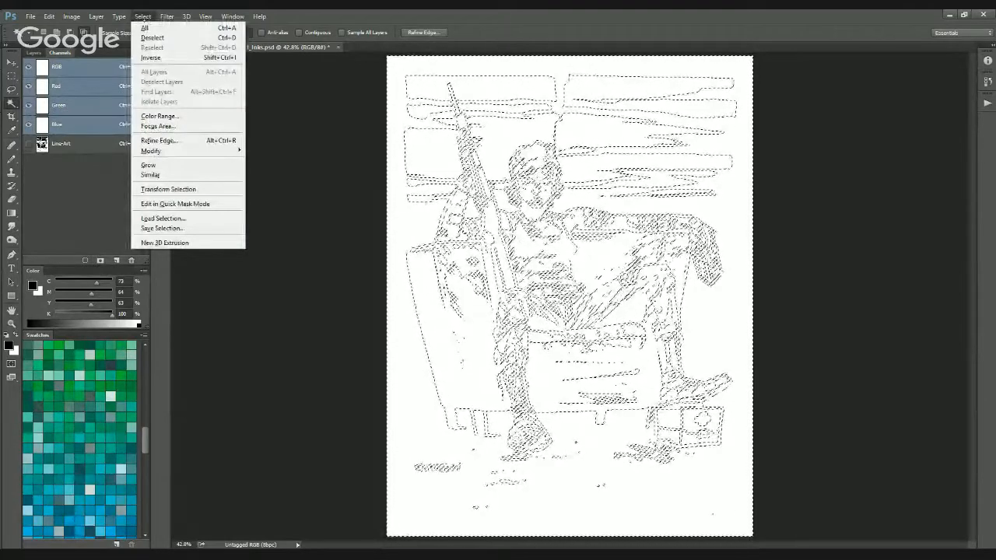
left_click(146, 19)
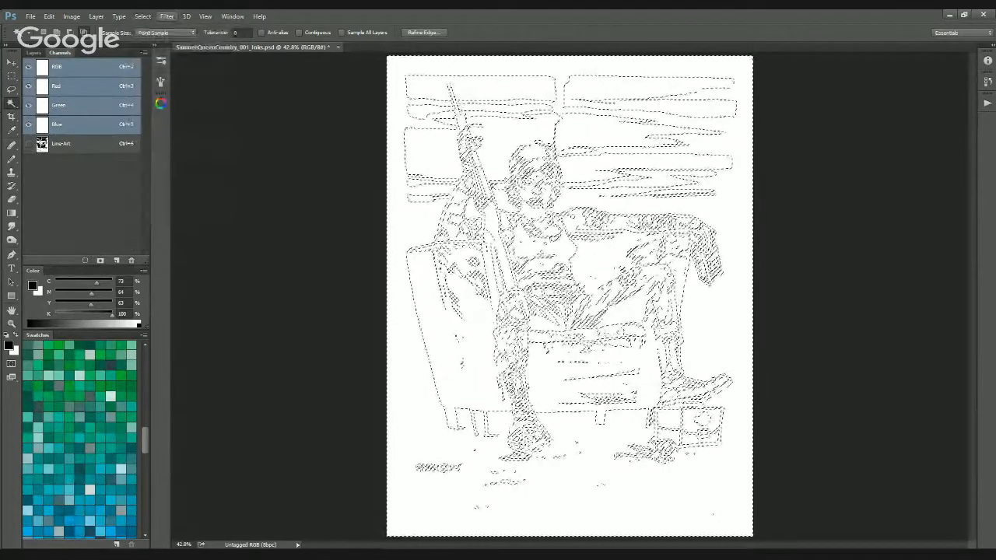
Clear the selection loaded from the Line-Art channel
key("ctrl+d")
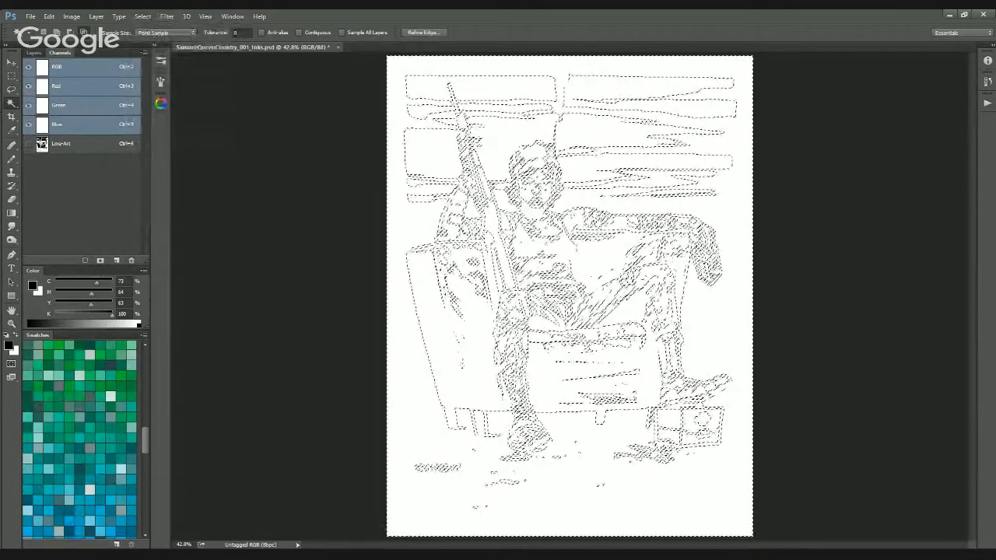
key("ctrl+d")
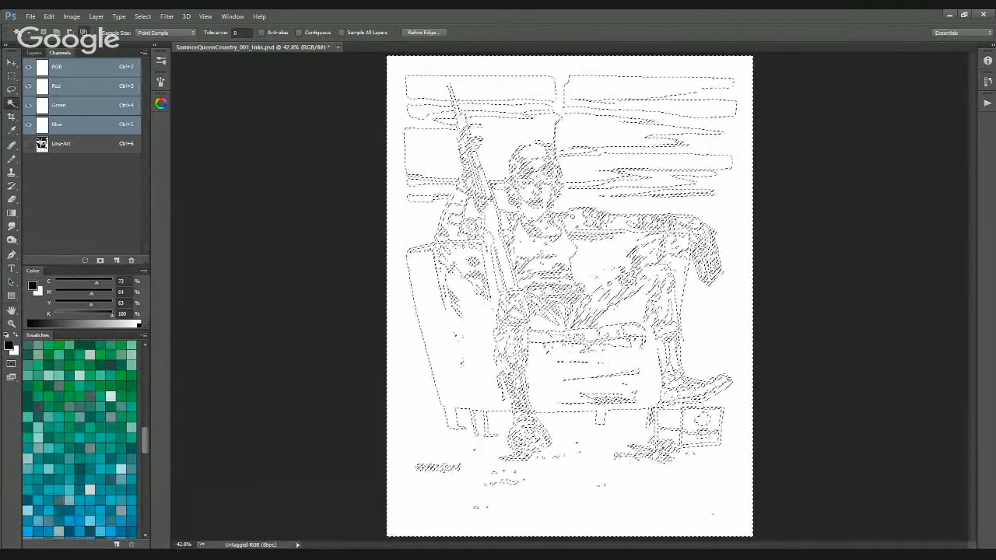
key("ctrl+d")
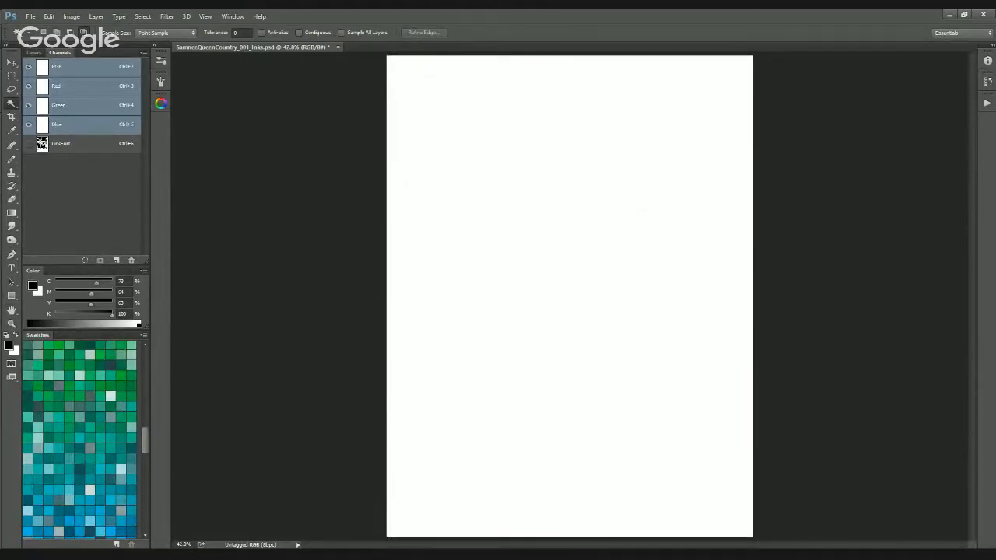
left_click(143, 16)
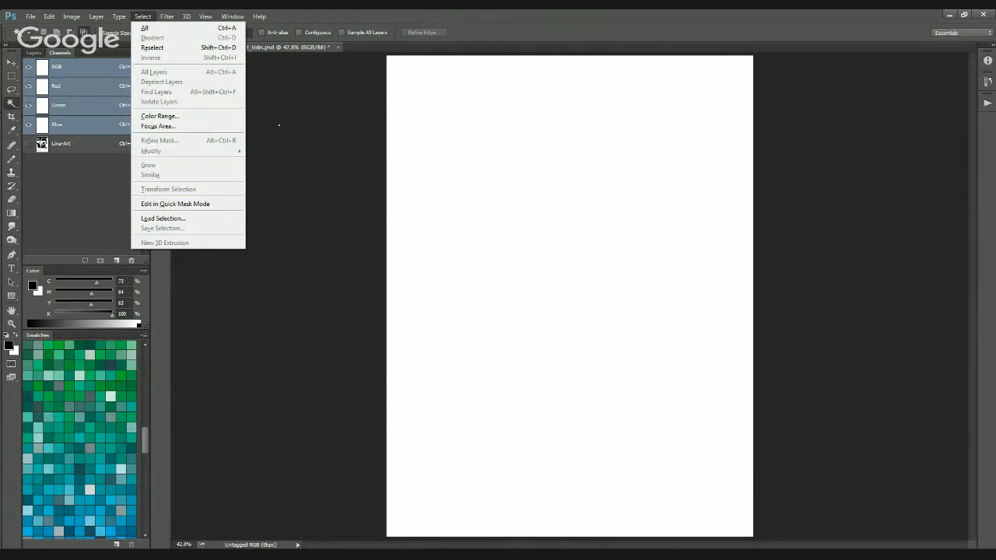
left_click(292, 301)
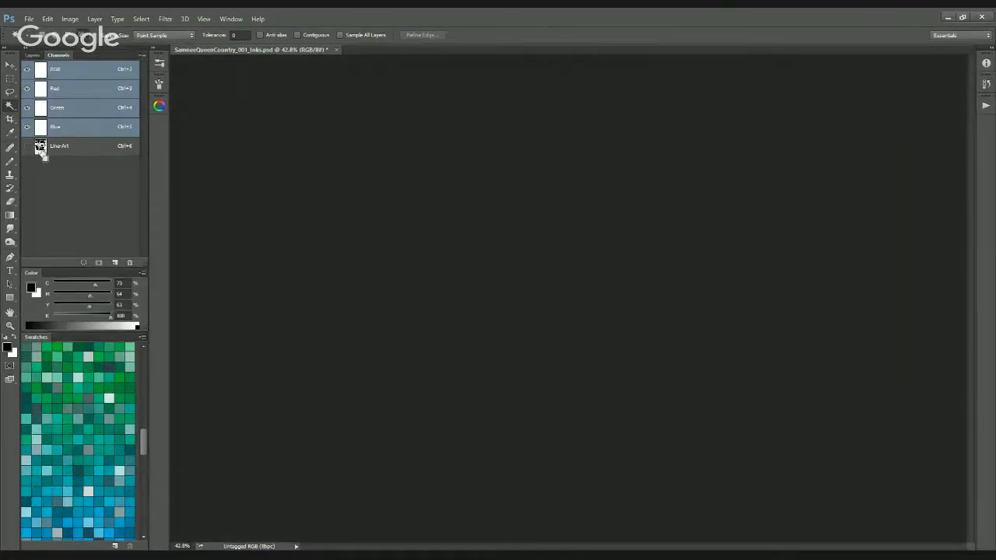
Load the Line-Art channel as a selection and add a new layer above Background
left_click(73, 146, "ctrl")
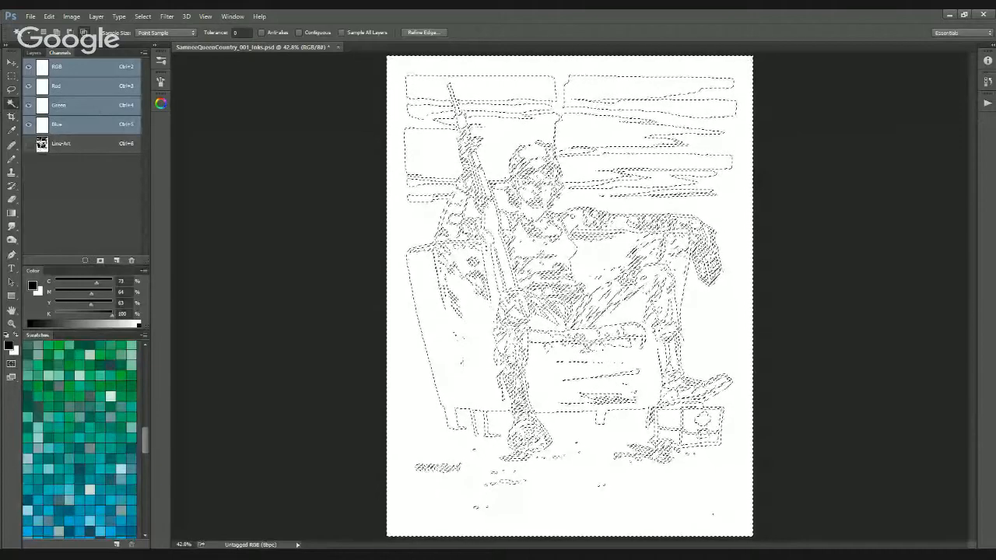
left_click(33, 53)
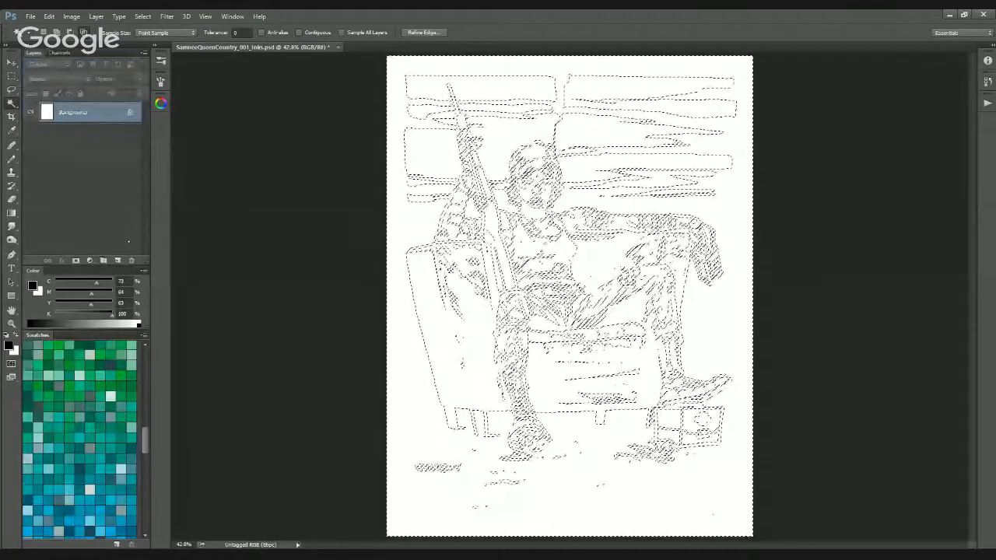
left_click(118, 261)
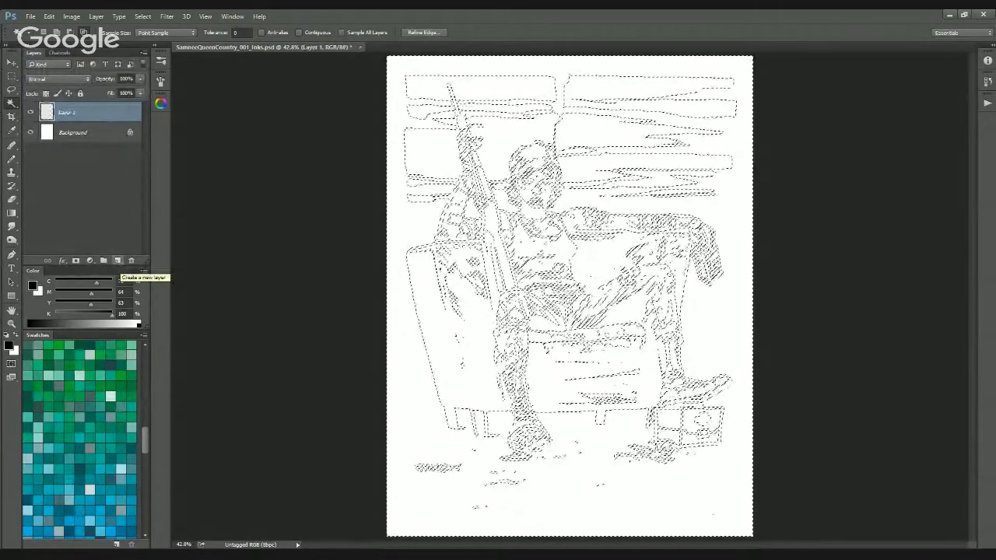
View the Line-Art channel on its own, make the RGB composite active again and return to the layer list
left_click(59, 52)
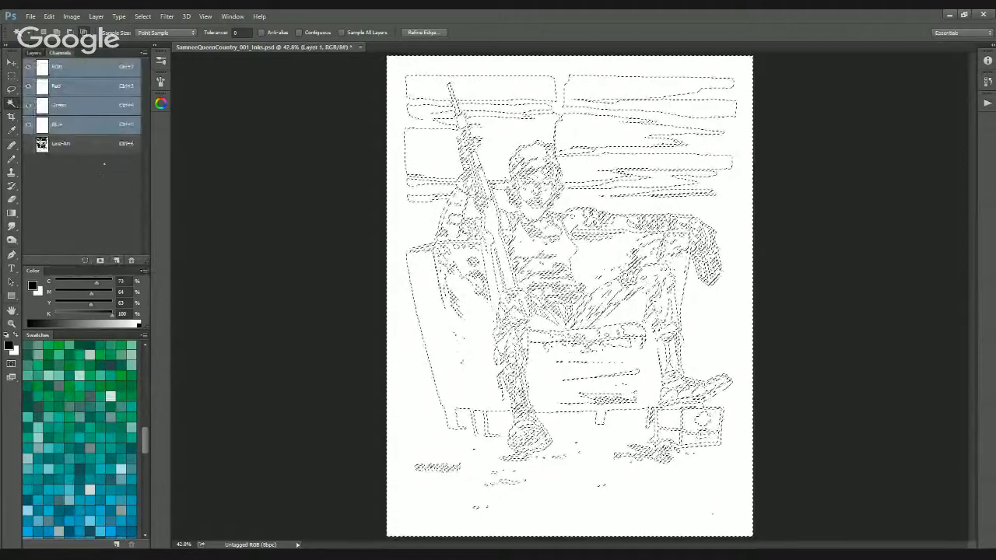
left_click(62, 144)
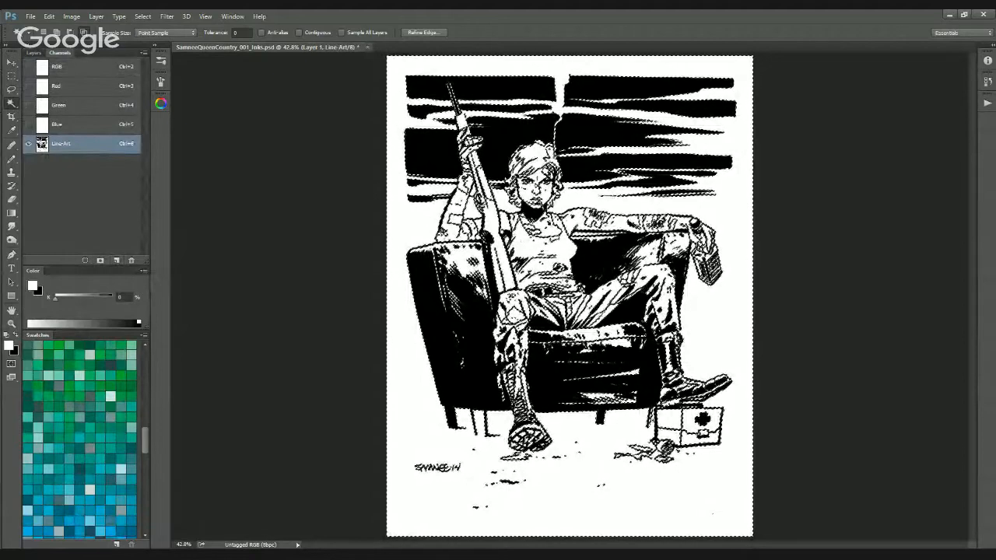
left_click(93, 68)
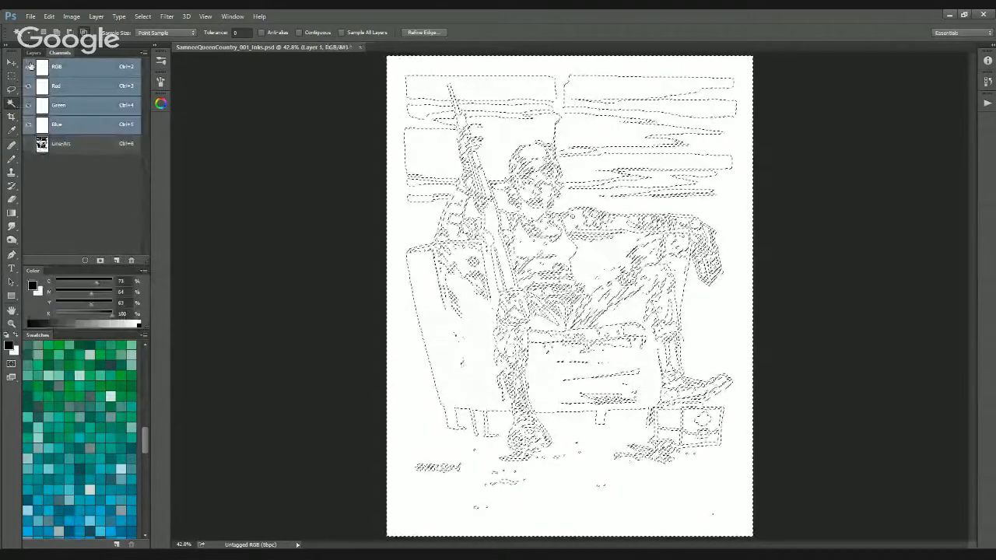
left_click(33, 52)
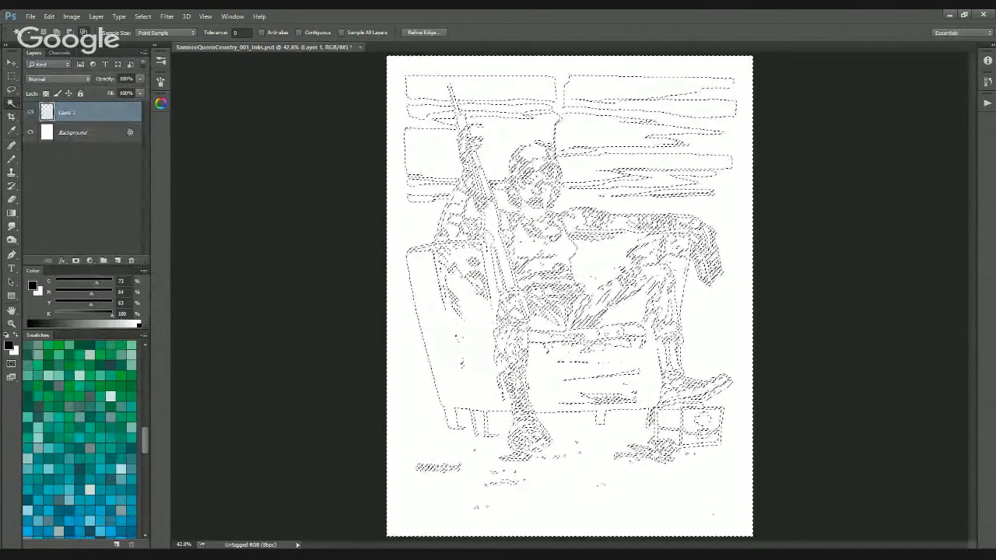
Try filling the loaded selection with black on Layer 1 and undo the fill
key("alt+BackSpace")
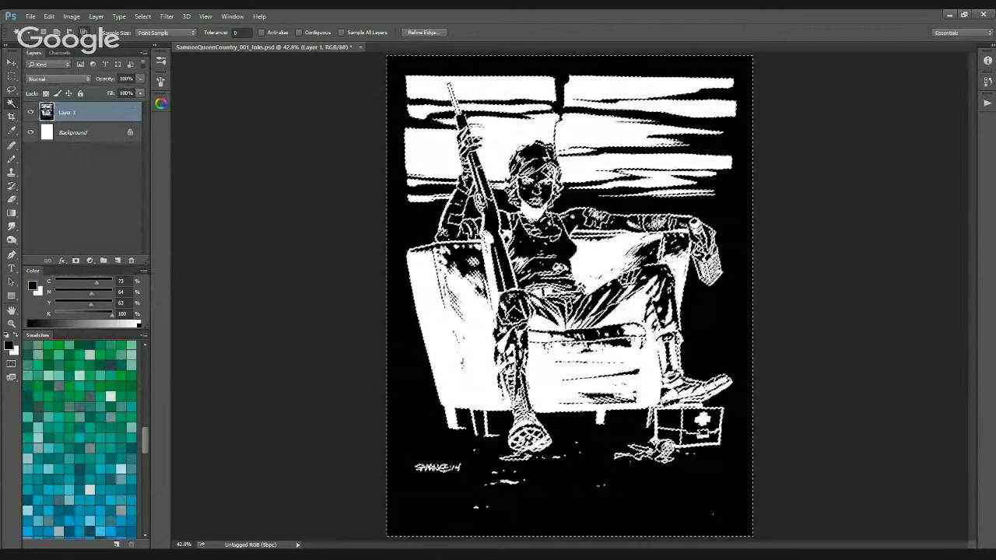
key("ctrl+z")
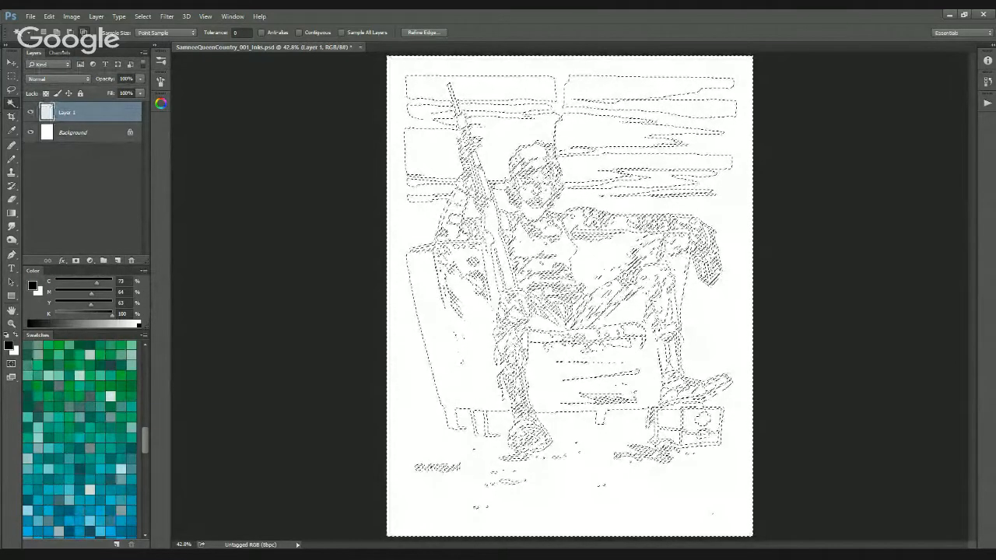
left_click(49, 16)
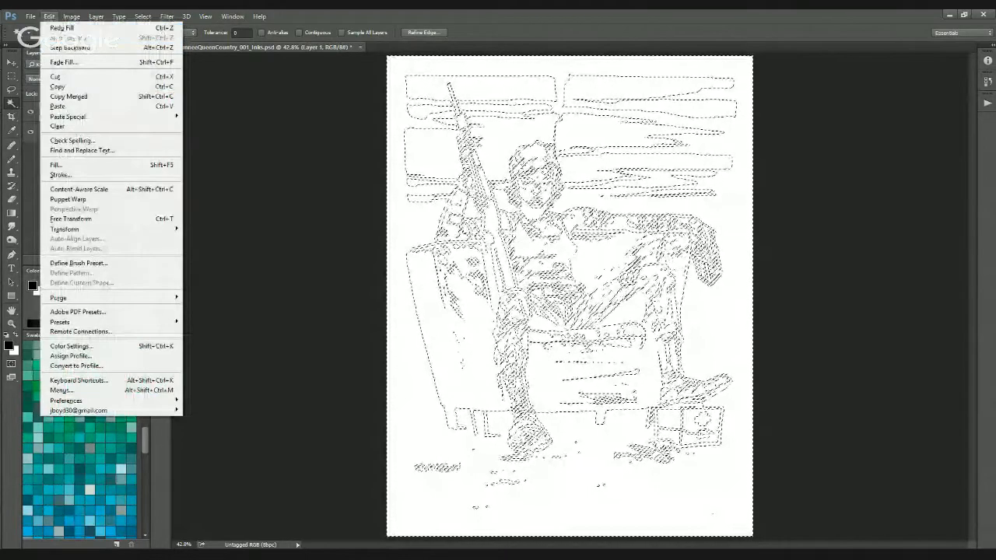
left_click(49, 17)
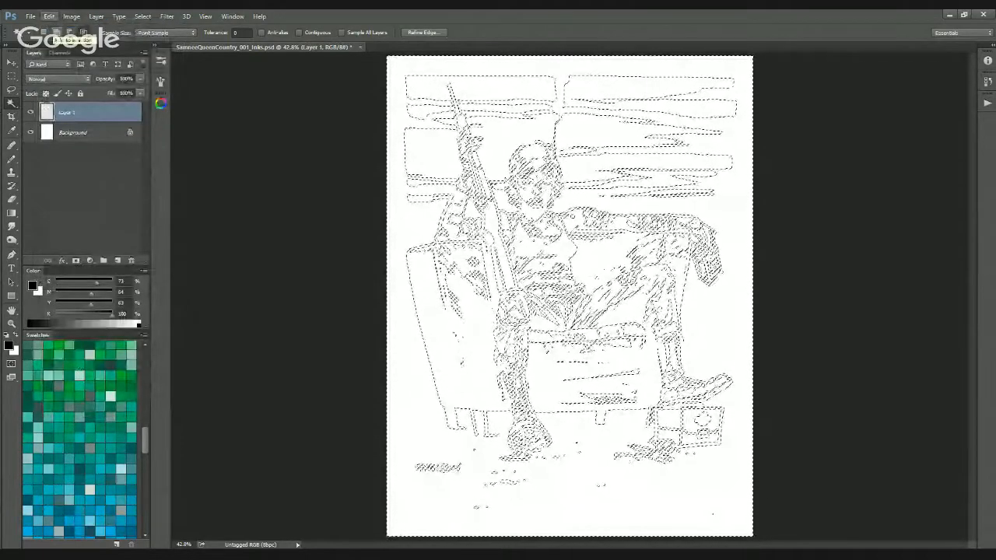
Invert the selection, fill it with black on Layer 1 and deselect
left_click(142, 16)
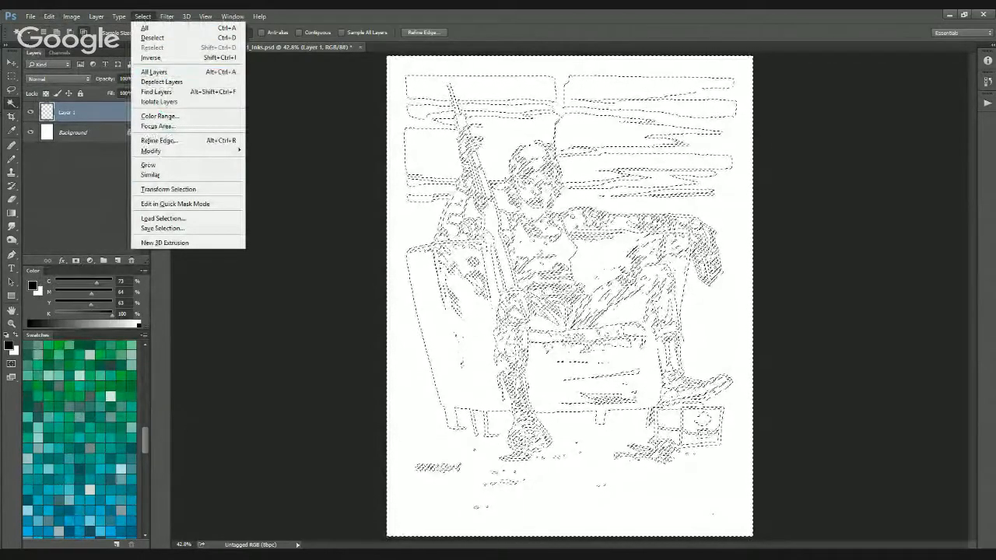
left_click(142, 16)
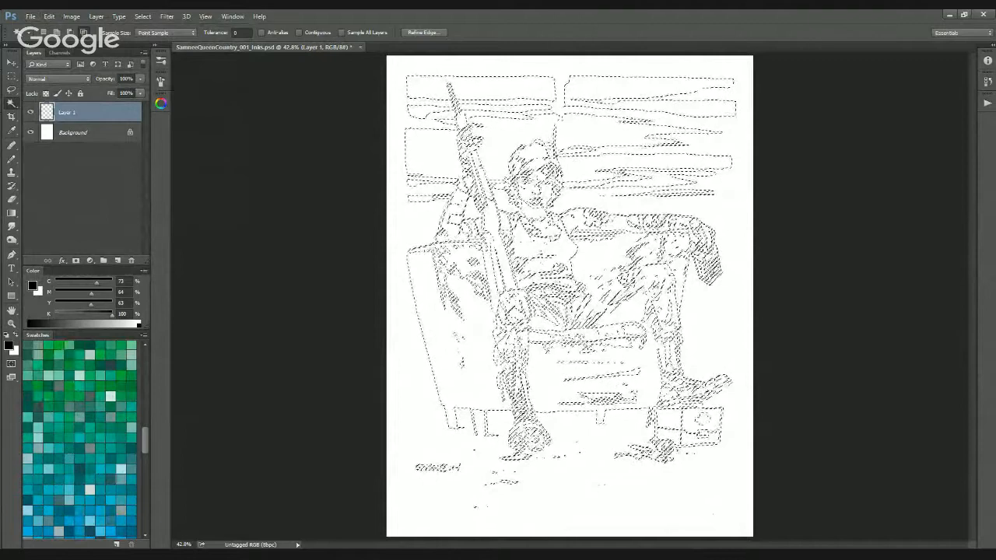
key("alt+BackSpace")
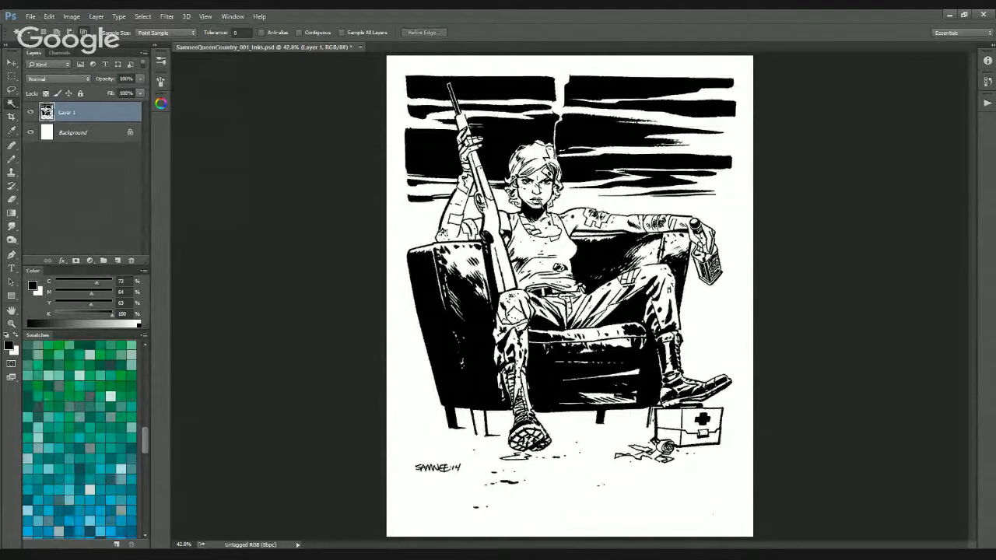
Check the transparency around the inks on Layer 1 by hiding the Background layer and showing it again
left_click(30, 137)
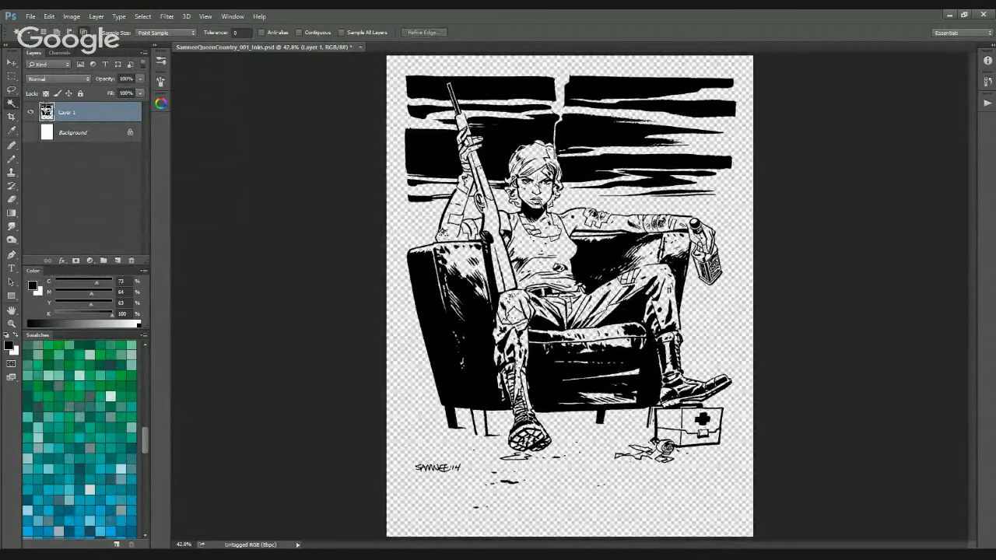
left_click(29, 133)
left_click(29, 133)
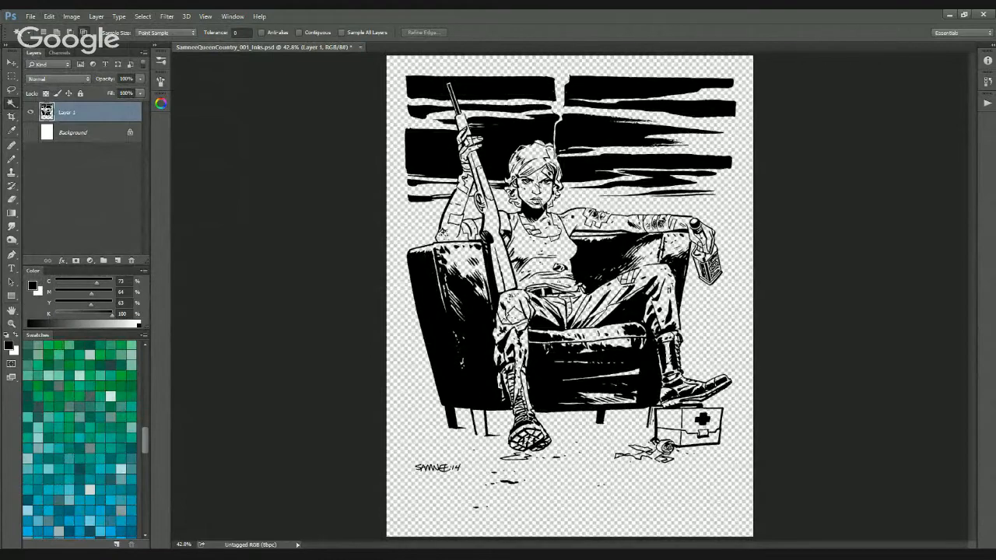
key("ctrl+plus")
key("ctrl+plus")
key("ctrl+plus")
key("ctrl+plus")
key("ctrl+0")
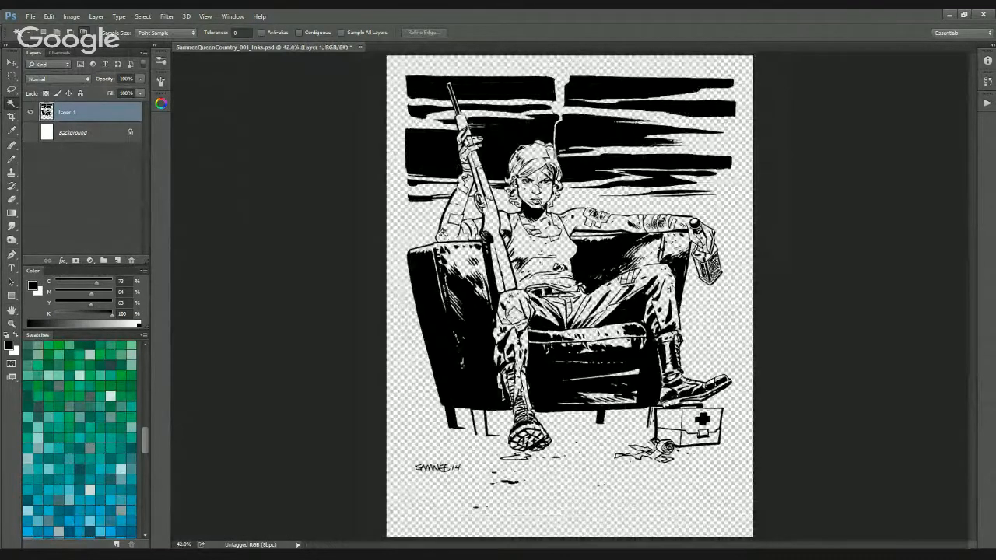
left_click(29, 133)
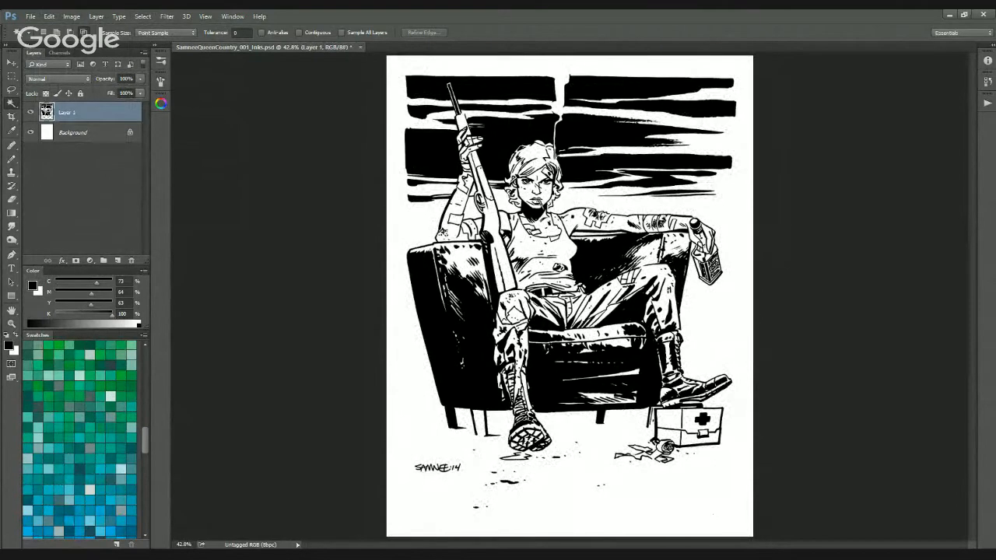
Rename Layer 1 as Line-Art and lock its transparent pixels
key("ctrl+plus")
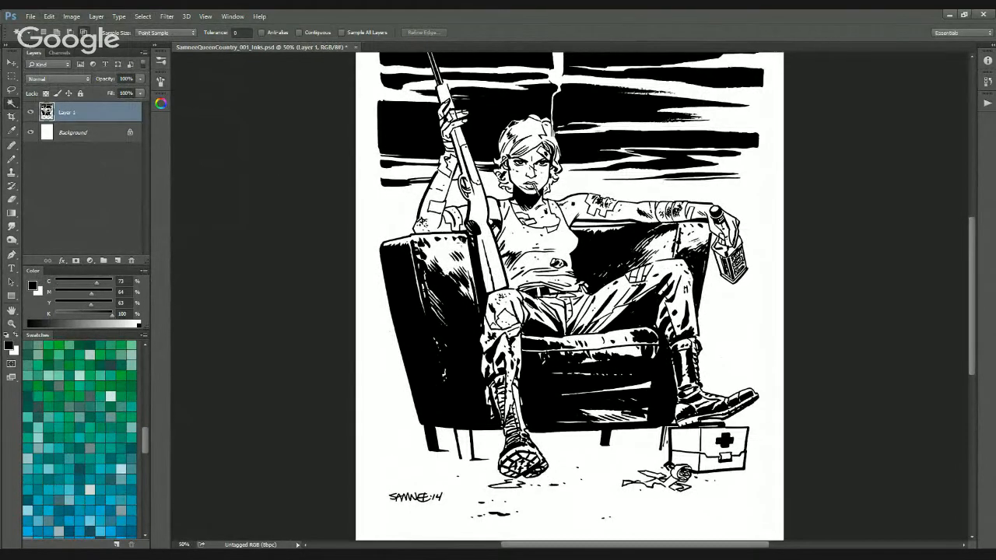
double_click(65, 113)
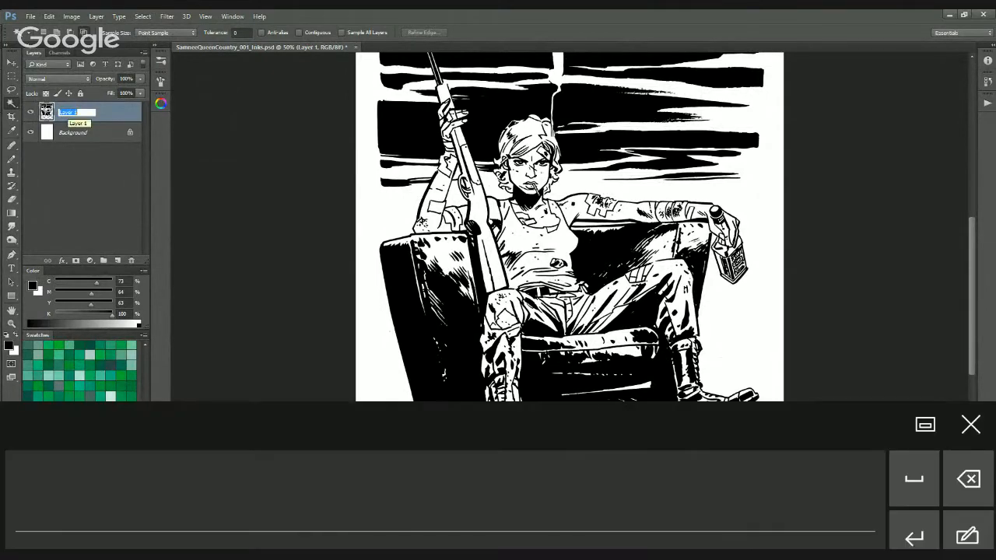
type("Line-Art")
key("Return")
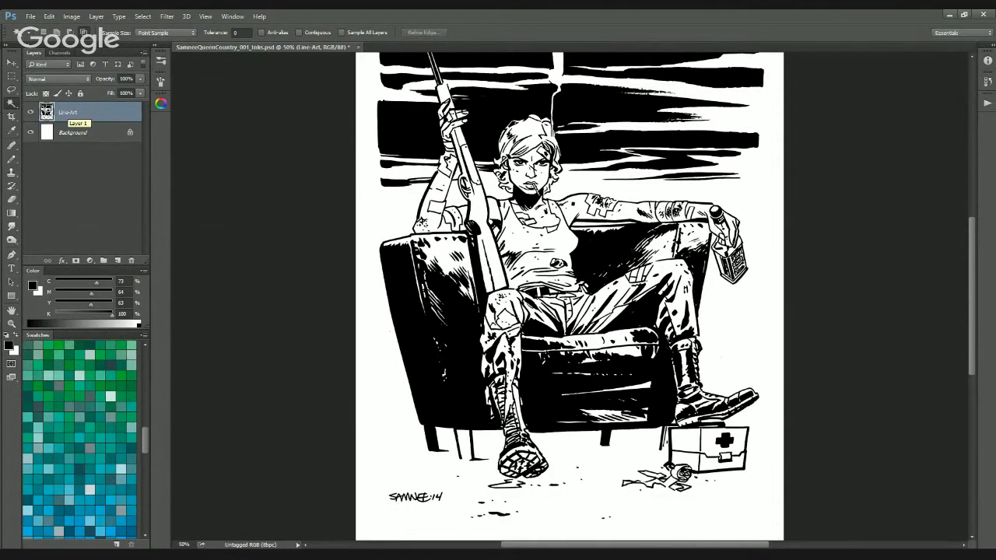
left_click(45, 93)
Set the foreground colour to the green swatch with C 70, M 10, Y 60, K 0 and switch to the Pencil tool
left_click_drag(488, 234, 417, 359)
left_click(115, 378)
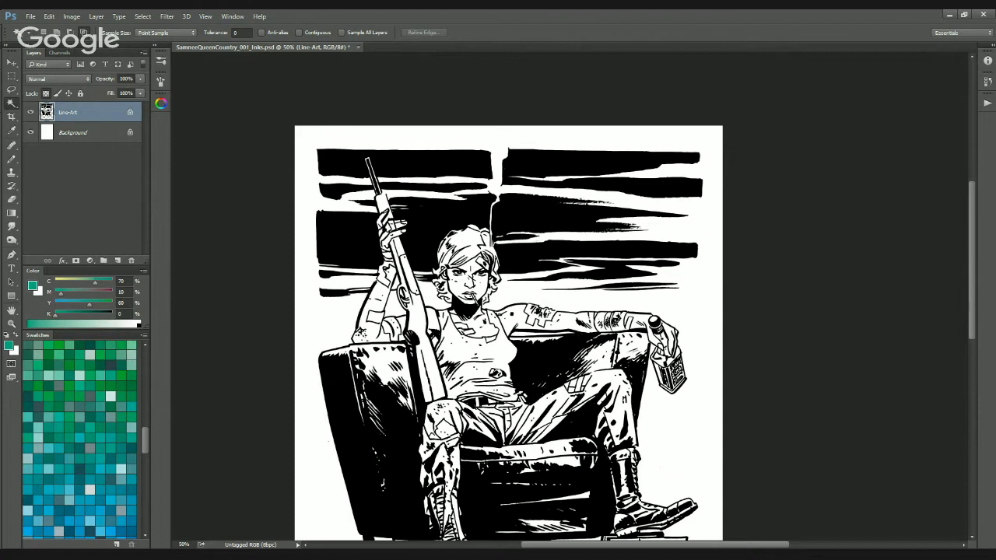
key("ctrl+plus")
key("b")
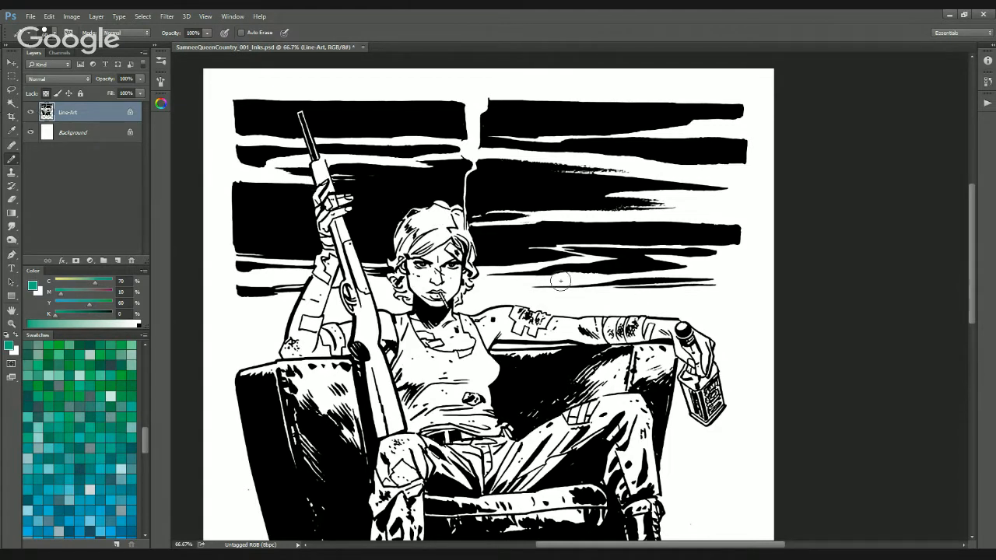
Try recolouring the black background shapes to the right of the woman's head in green and undo the strokes
mouse_move(561, 282)
left_mouse_down()
mouse_move(709, 290)
mouse_move(750, 256)
mouse_move(605, 249)
mouse_move(683, 201)
mouse_move(591, 218)
mouse_move(532, 270)
mouse_move(646, 286)
left_mouse_up()
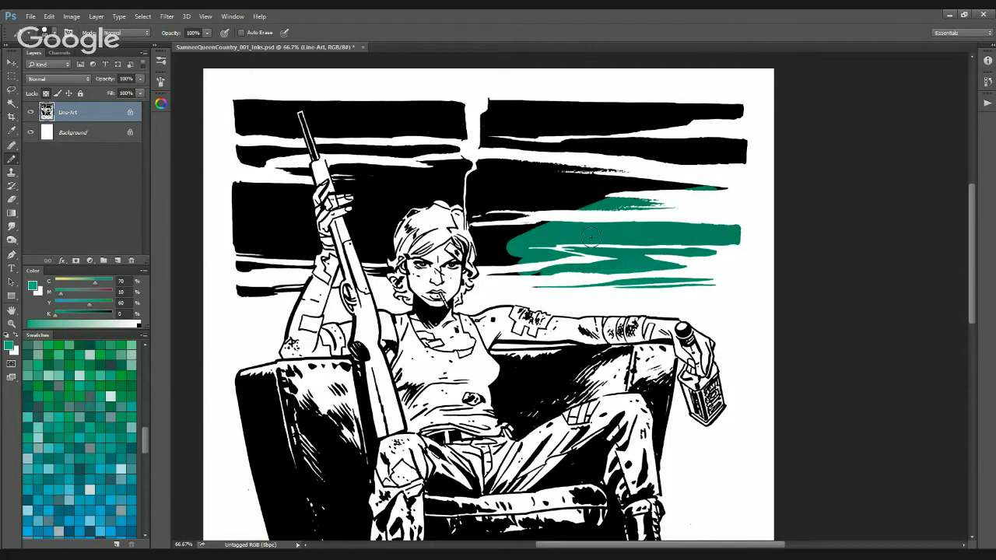
mouse_move(591, 236)
left_mouse_down()
mouse_move(658, 169)
mouse_move(763, 104)
mouse_move(561, 140)
mouse_move(665, 172)
left_mouse_up()
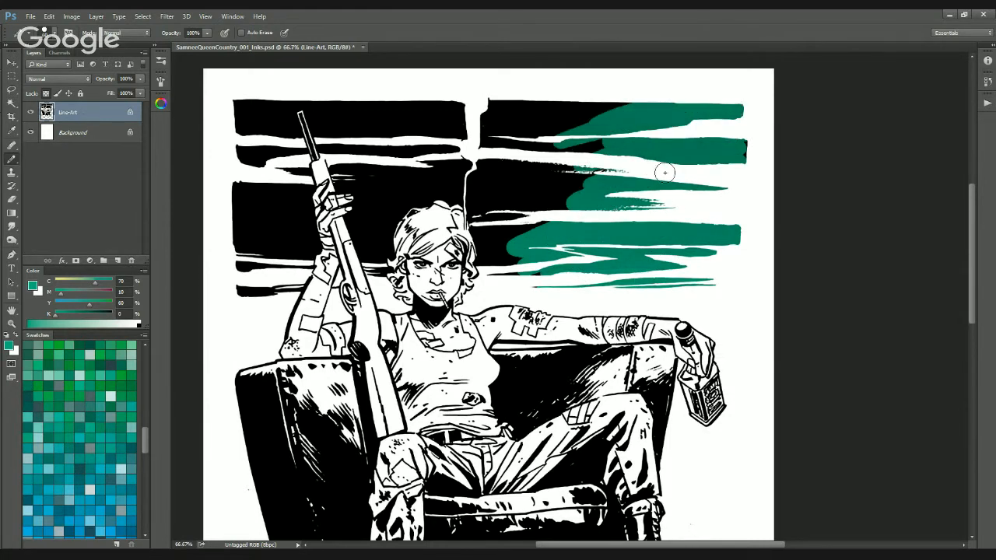
key("ctrl+z")
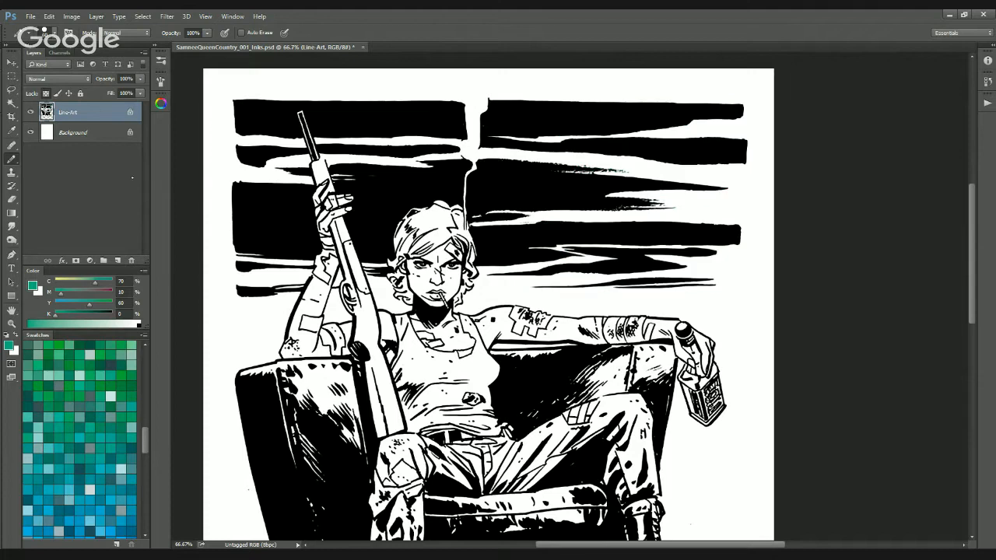
Try green strokes on the Line-Art layer with Background hidden, undo them and show Background again
left_click(30, 132)
mouse_move(678, 203)
left_mouse_down()
mouse_move(692, 175)
mouse_move(712, 235)
mouse_move(695, 272)
mouse_move(625, 260)
mouse_move(647, 257)
left_mouse_up()
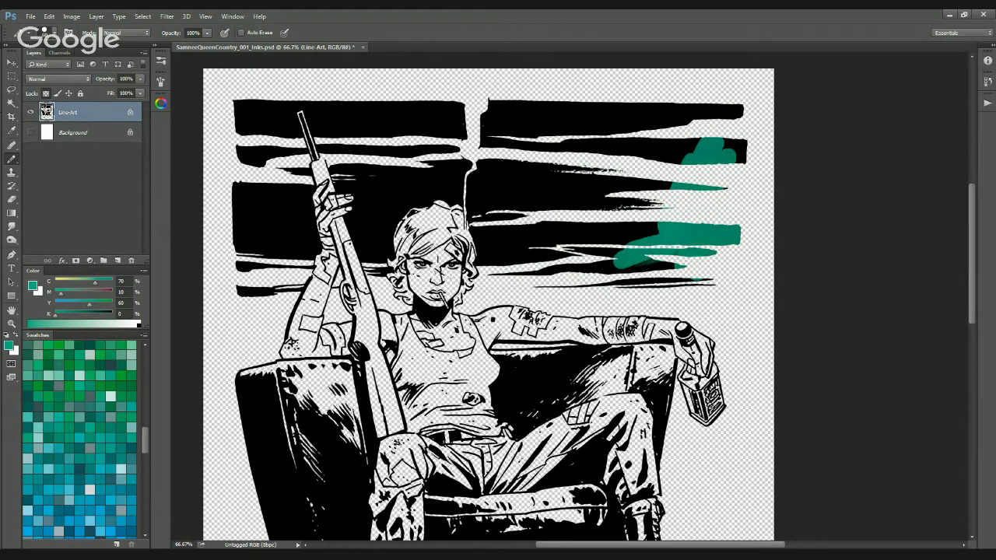
key("ctrl+z")
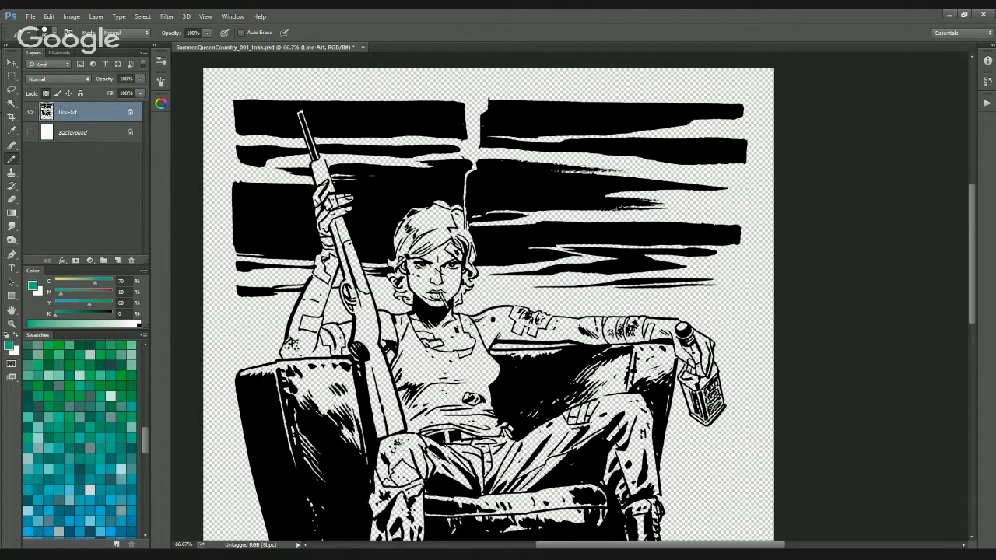
left_click(30, 133)
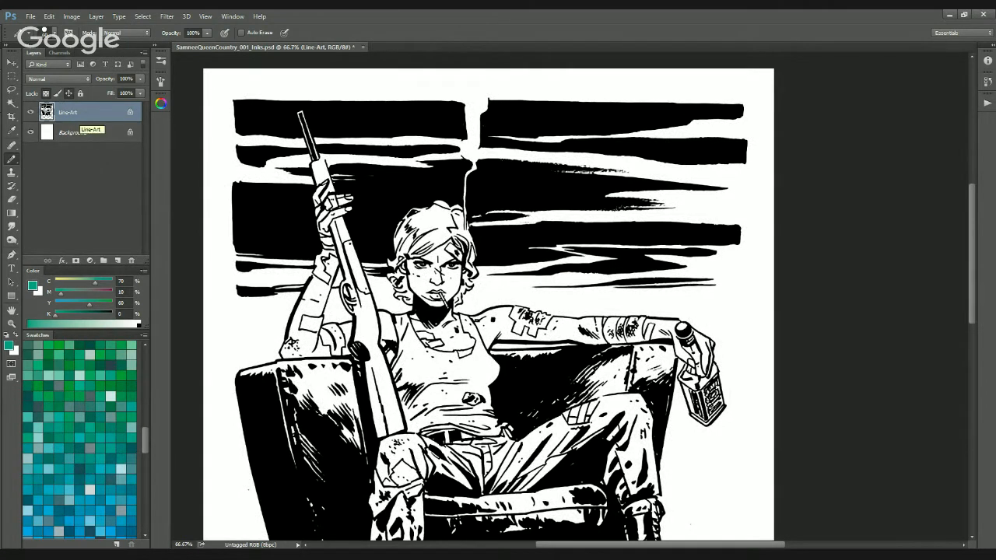
Try moving the Line-Art layer with the Move tool and its position unlocked, and undo the move
left_click(12, 63)
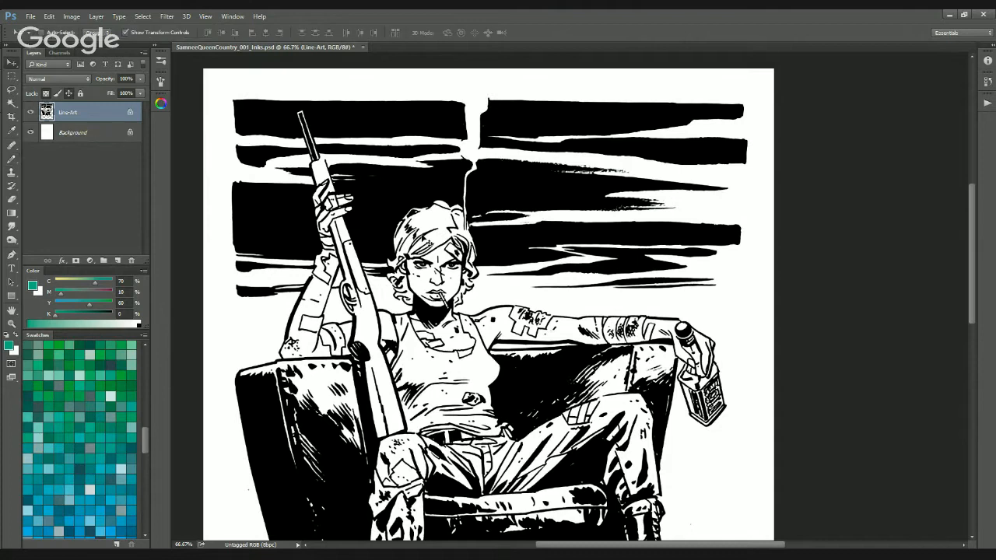
left_click(822, 162)
key("Return")
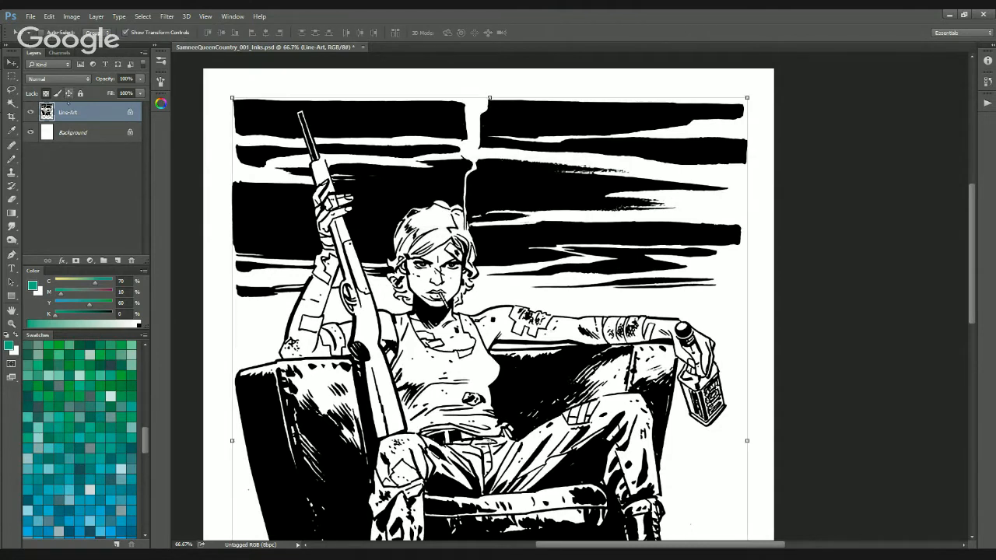
left_click_drag(491, 446, 887, 375)
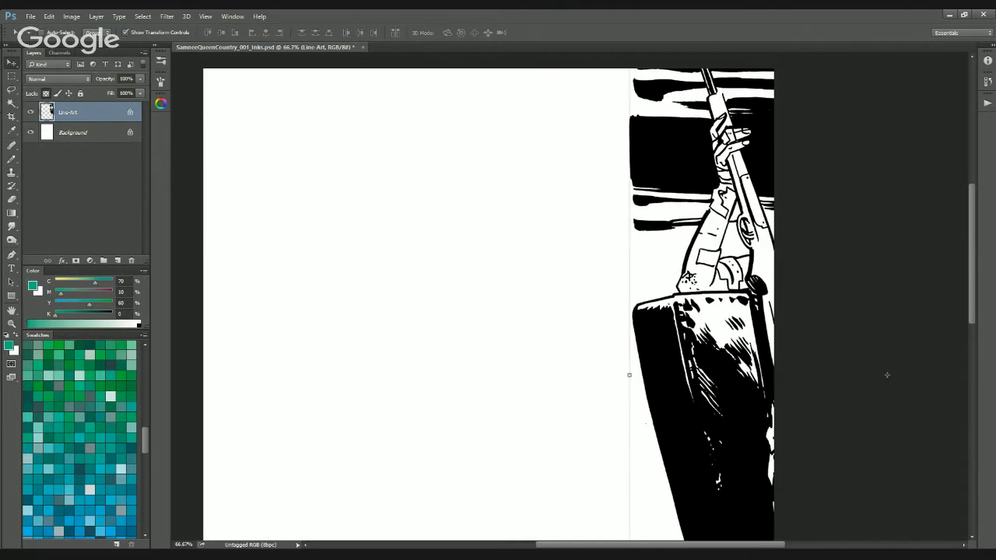
key("ctrl+z")
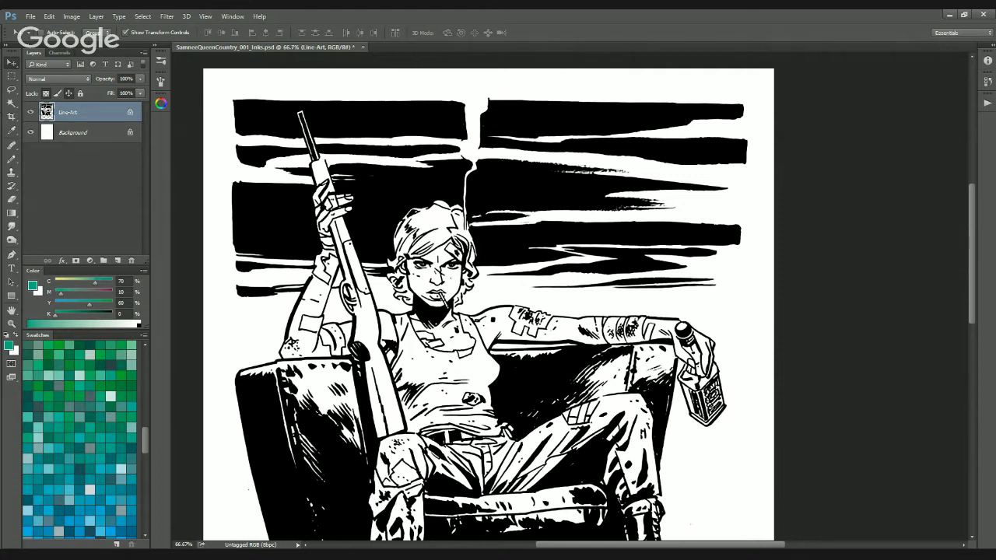
Switch to the Paint Bucket tool and set the foreground colour to the green swatch with C 80, M 0, Y 80, K 0
key("g")
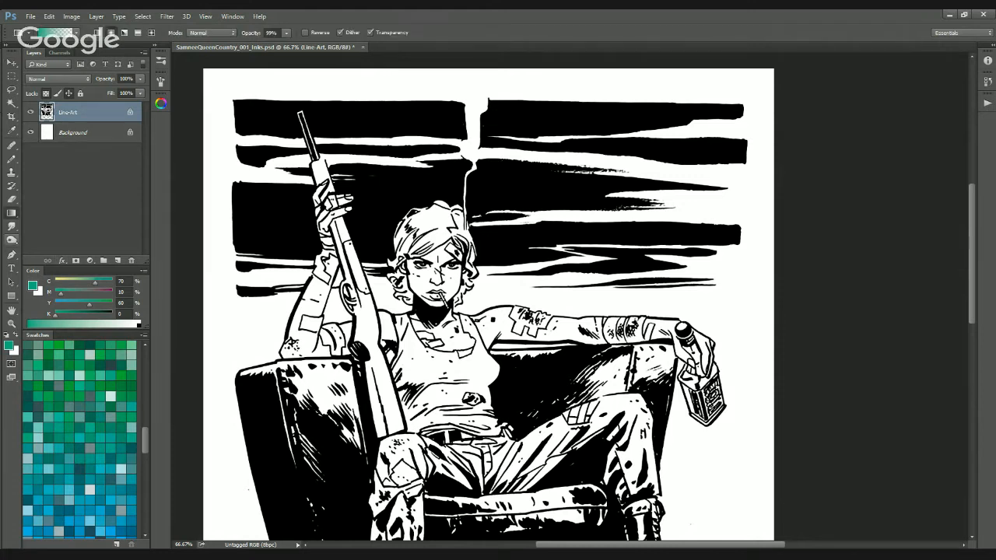
right_click(11, 215)
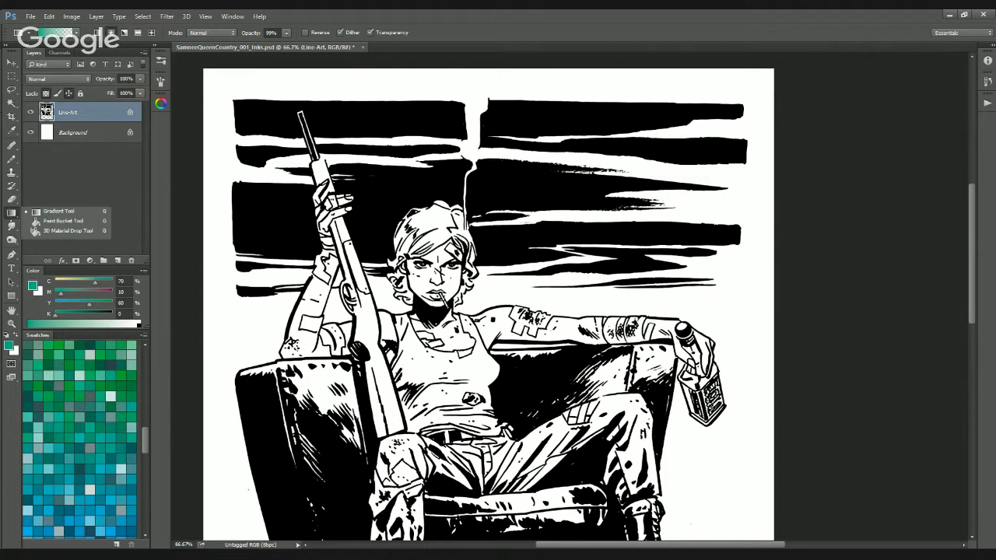
left_click(57, 222)
left_click(95, 375)
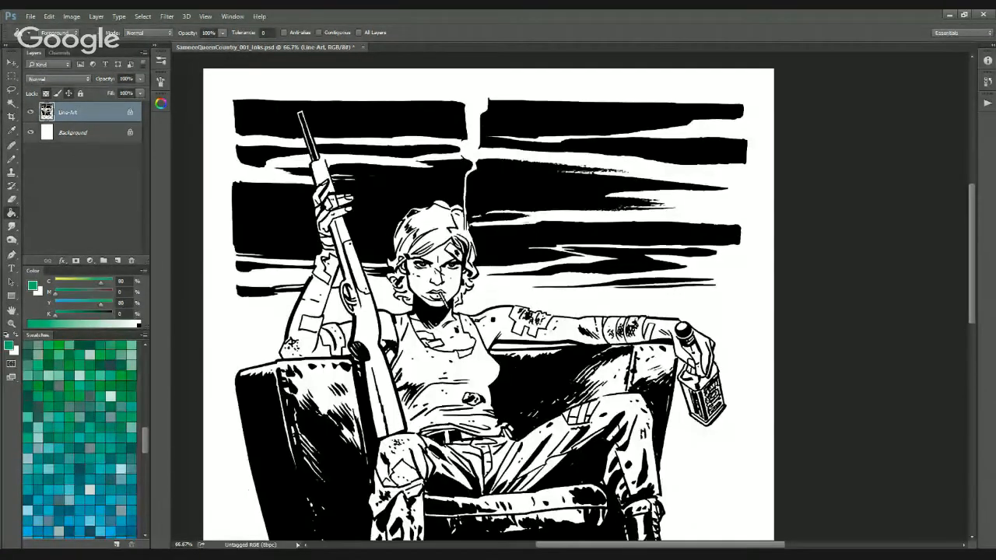
Add Layer 1 with a copy of the artwork above Line-Art, try filling its white areas green and undo the fill
left_click(117, 260)
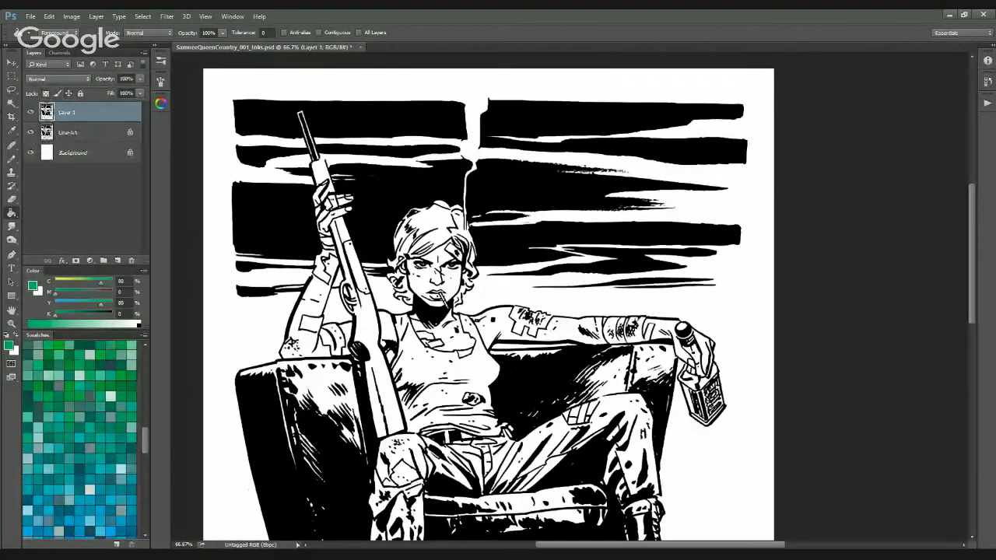
left_click(446, 216)
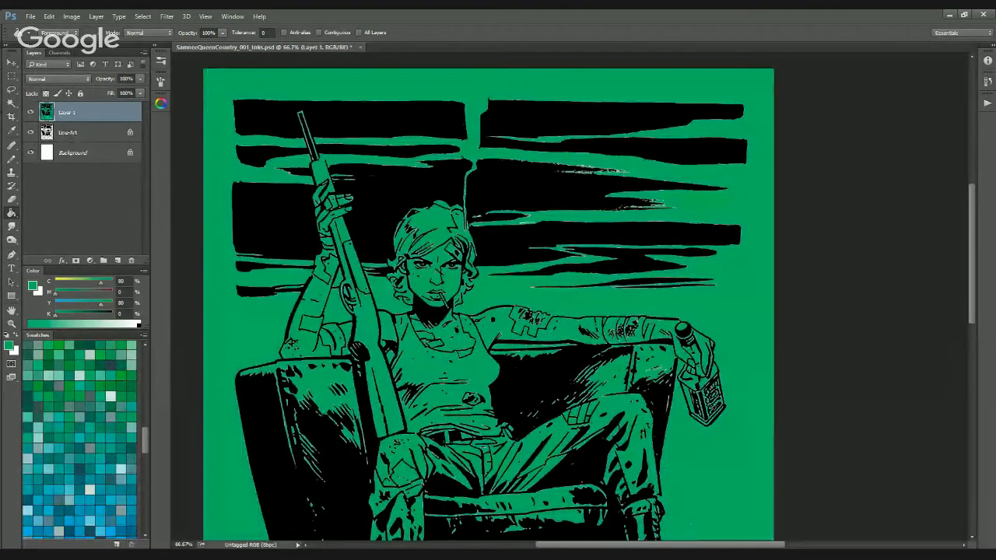
key("ctrl+z")
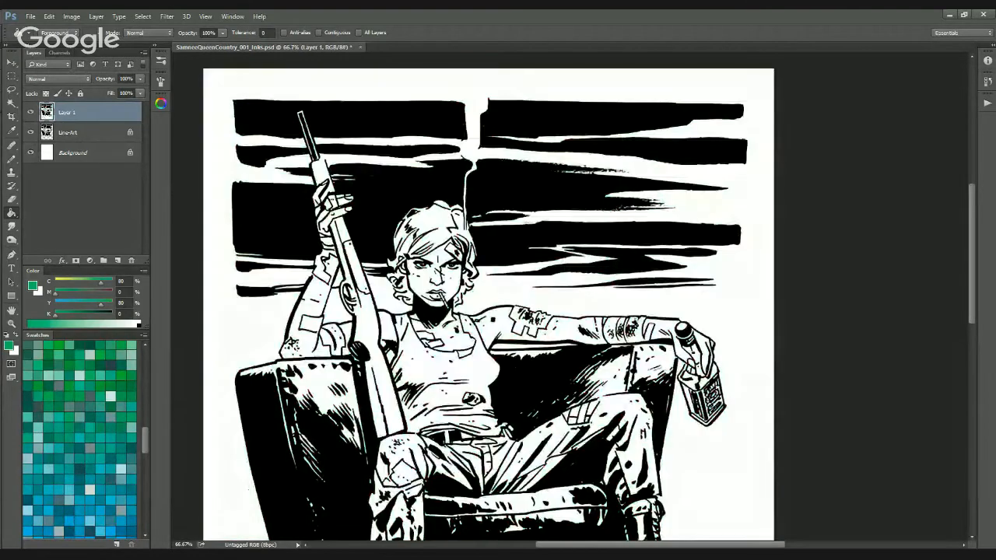
Examine the pixel edges of the ink lines around the top of the woman's hair at up to 800% magnification
key("ctrl+plus")
key("ctrl+plus")
left_click_drag(281, 228, 535, 319)
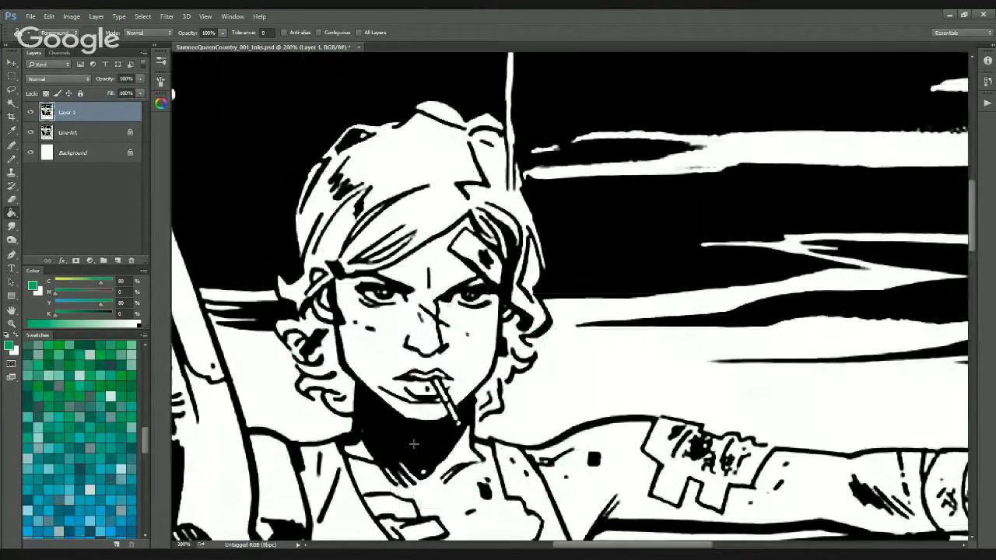
left_click_drag(637, 286, 742, 426)
key("ctrl+plus")
key("ctrl+plus")
key("ctrl+plus")
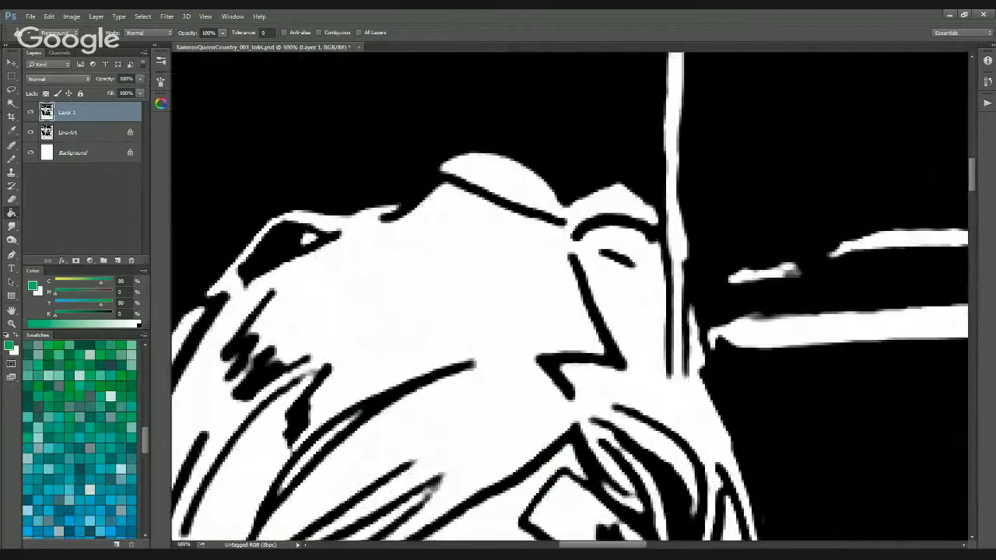
key("ctrl+plus")
left_click_drag(354, 285, 516, 312)
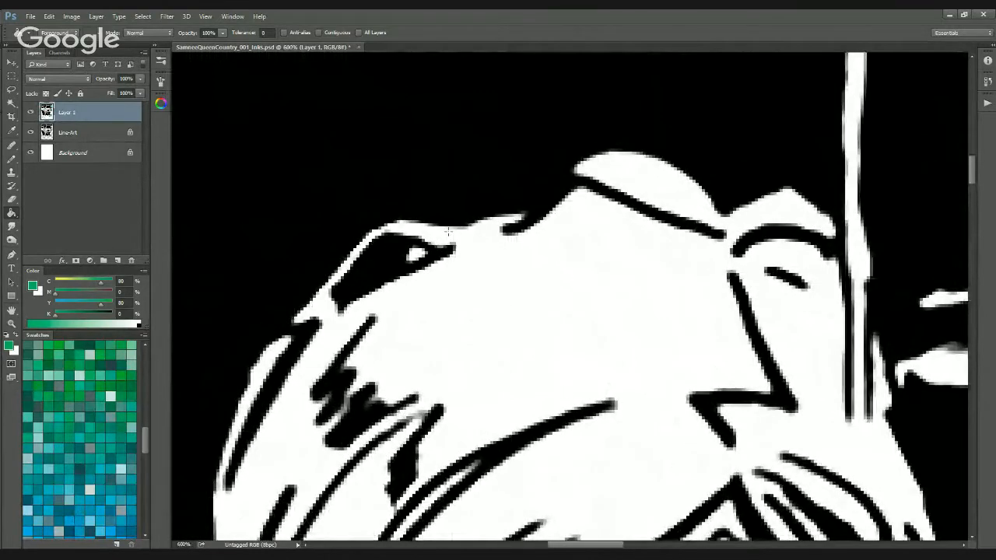
key("ctrl+plus")
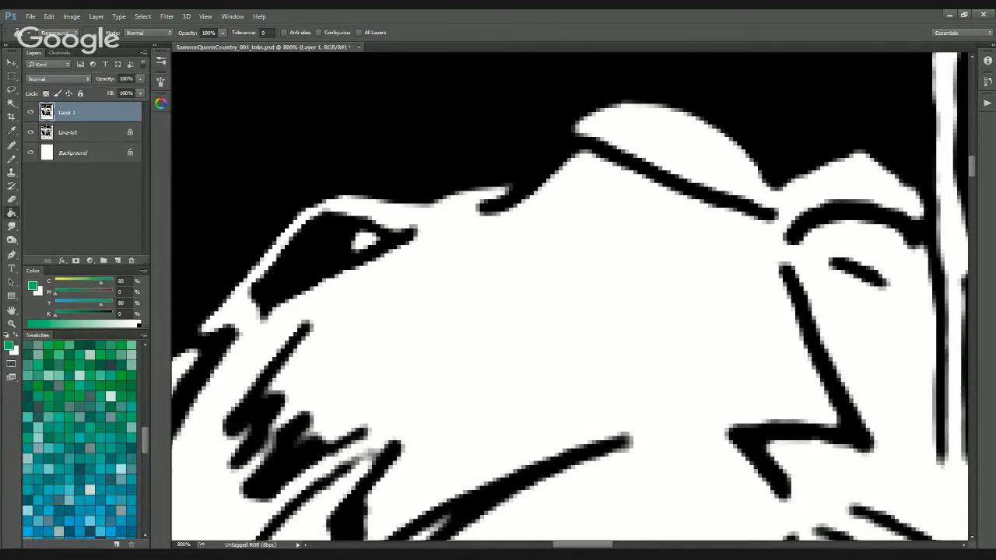
Try a green Paint Bucket fill on the woman's tank top with Contiguous off and undo it
key("ctrl+minus")
key("ctrl+minus")
key("ctrl+minus")
key("ctrl+minus")
key("ctrl+minus")
key("ctrl+minus")
key("ctrl+minus")
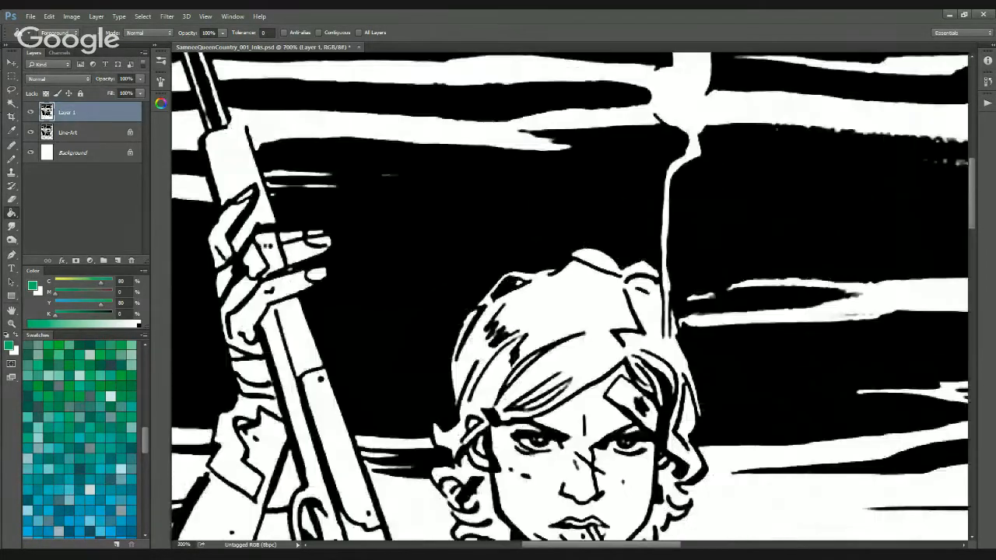
key("ctrl+0")
key("ctrl+plus")
key("ctrl+plus")
key("ctrl+plus")
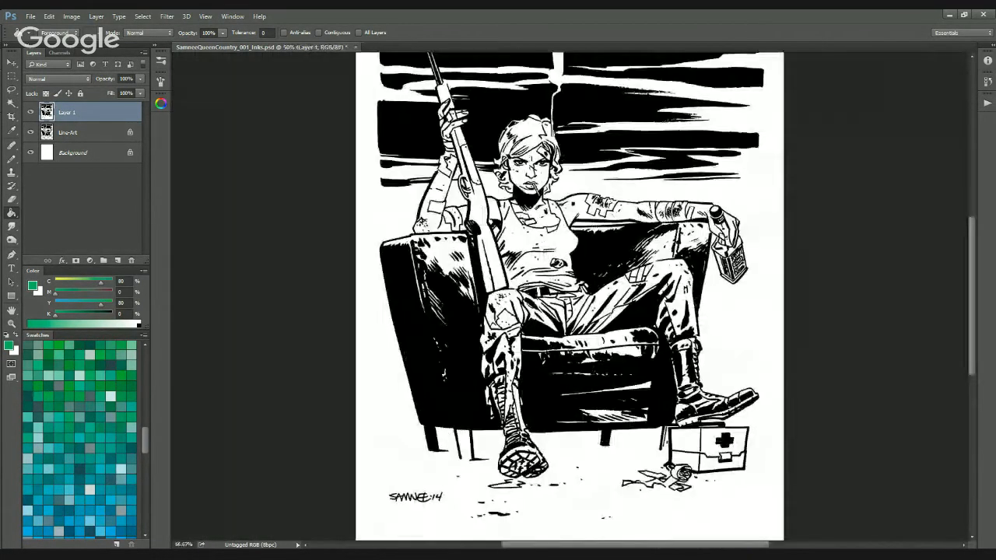
left_click_drag(424, 220, 478, 425)
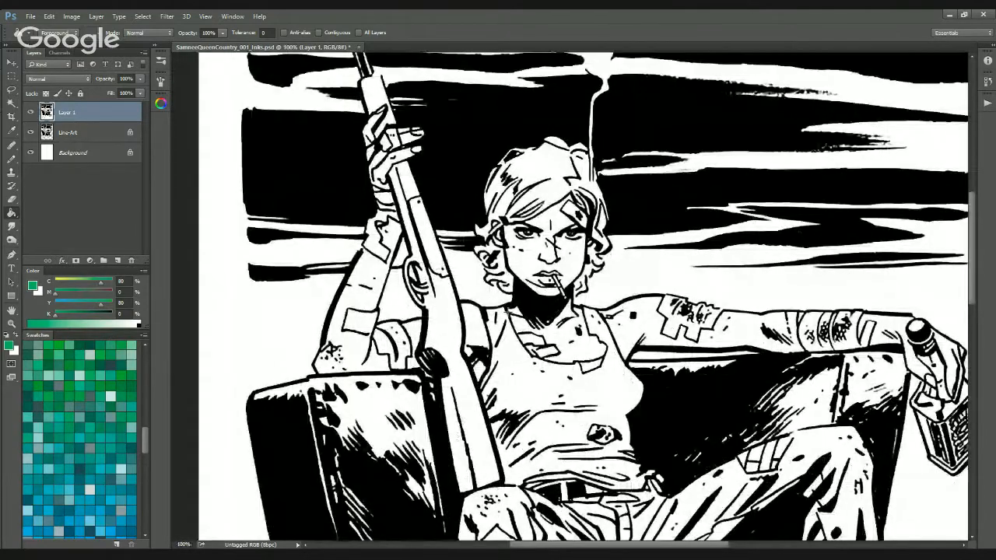
mouse_move(585, 239)
left_mouse_down()
mouse_move(540, 399)
mouse_move(598, 245)
left_mouse_up()
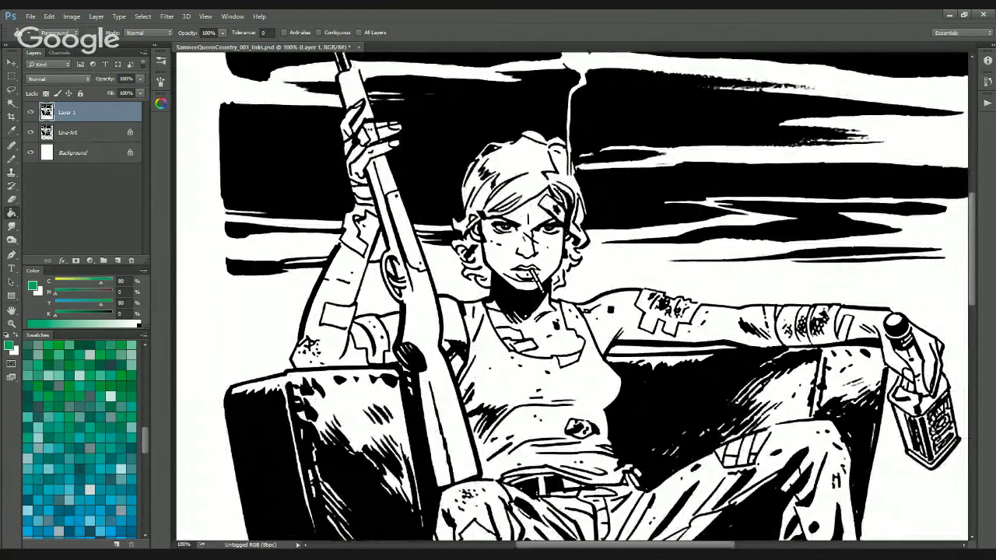
left_click(505, 385)
key("ctrl+z")
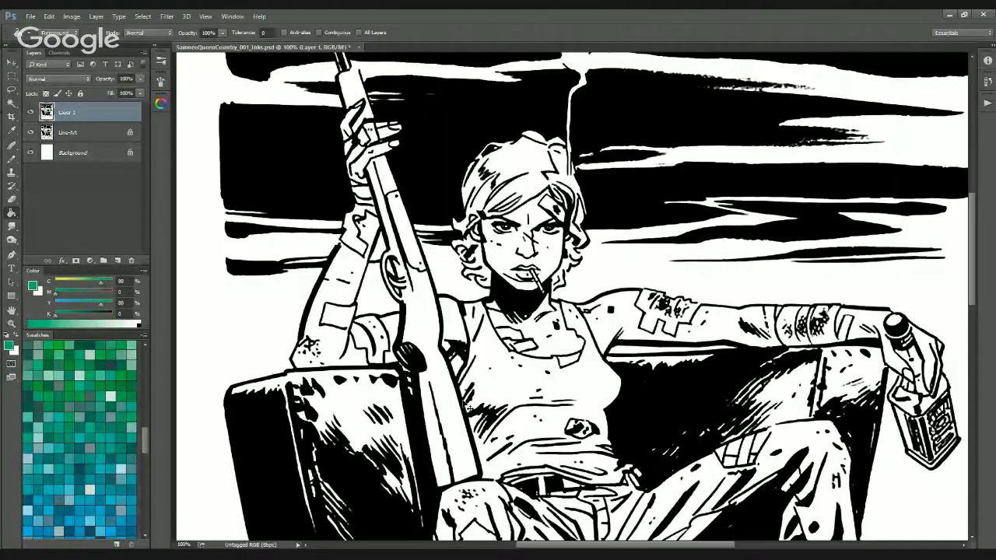
Enable Contiguous for the Paint Bucket and test green fills on the tank top and the outstretched upper arm, undoing each
left_click(320, 32)
left_click(556, 393)
key("ctrl+z")
left_click(622, 297)
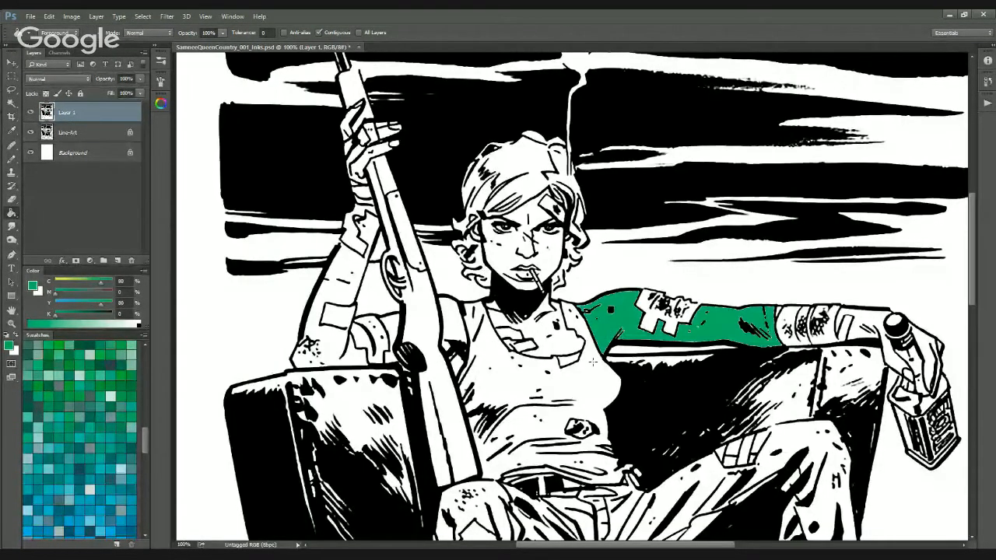
key("ctrl+z")
Try a green fill on the bandage of the outstretched forearm, undo it and delete Layer 1
left_click(788, 325)
key("ctrl+plus")
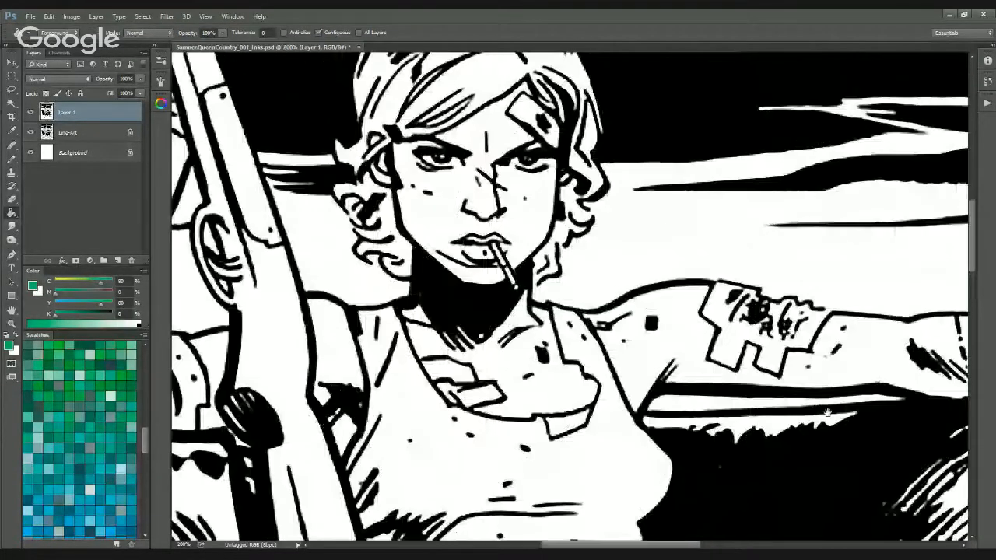
left_click_drag(828, 412, 455, 427)
key("ctrl+plus")
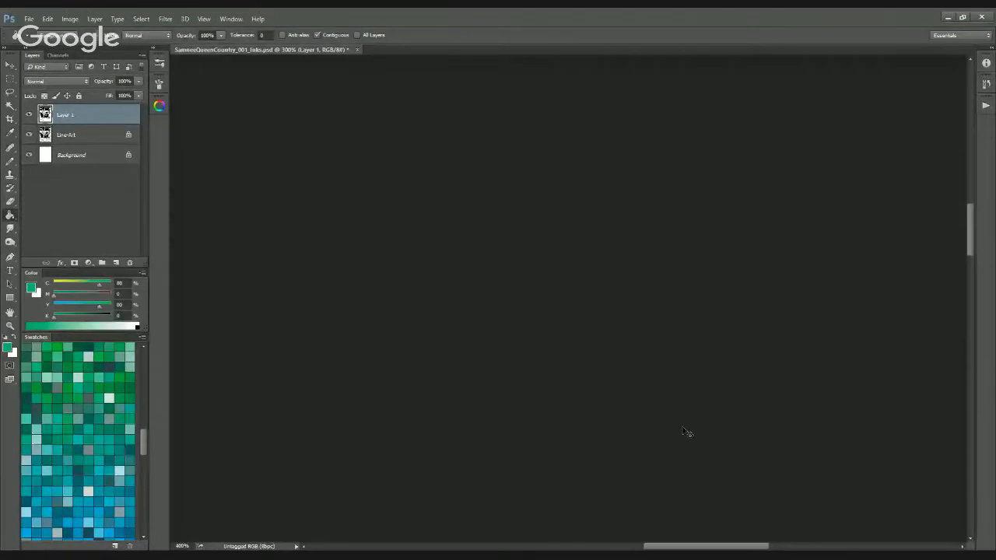
left_click_drag(778, 435, 639, 319)
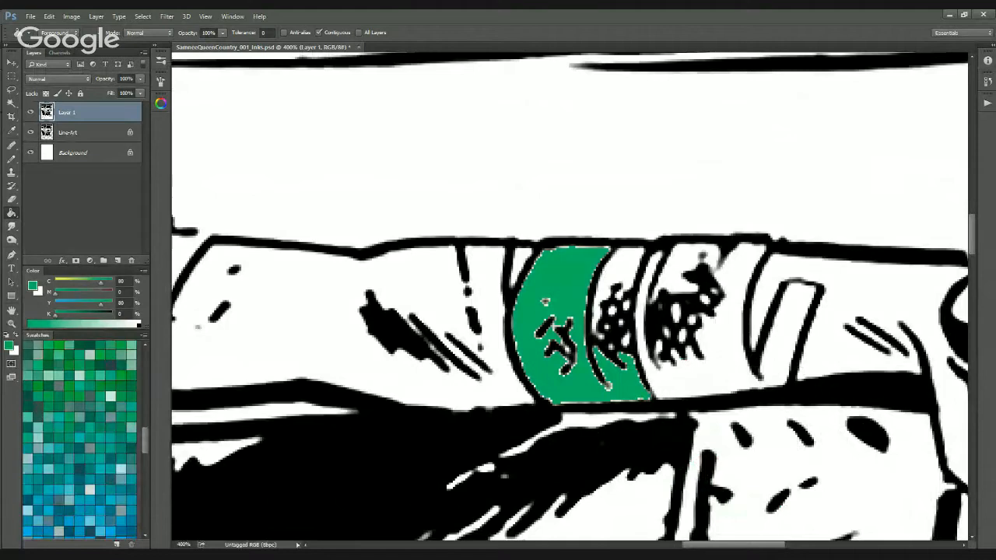
key("ctrl+z")
key("ctrl+0")
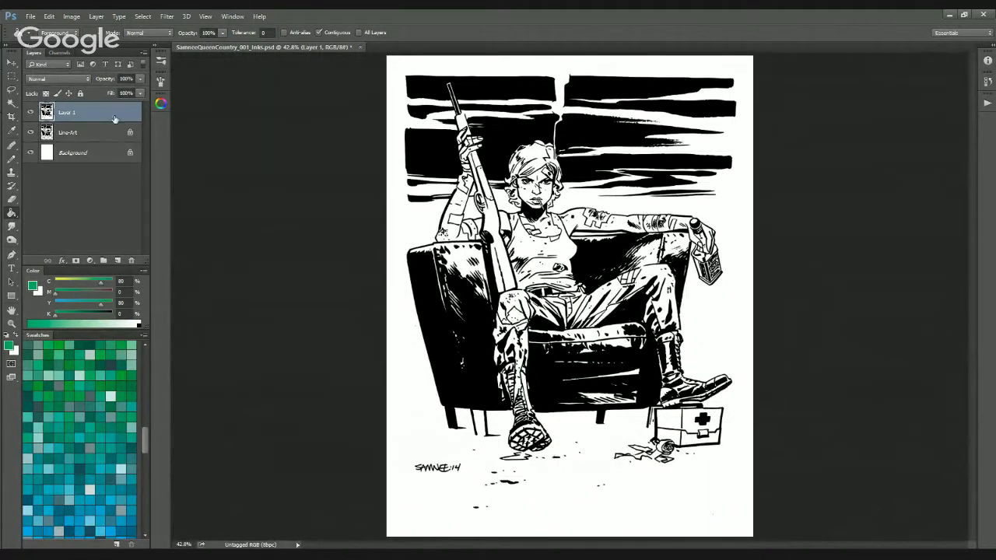
left_click_drag(117, 119, 131, 260)
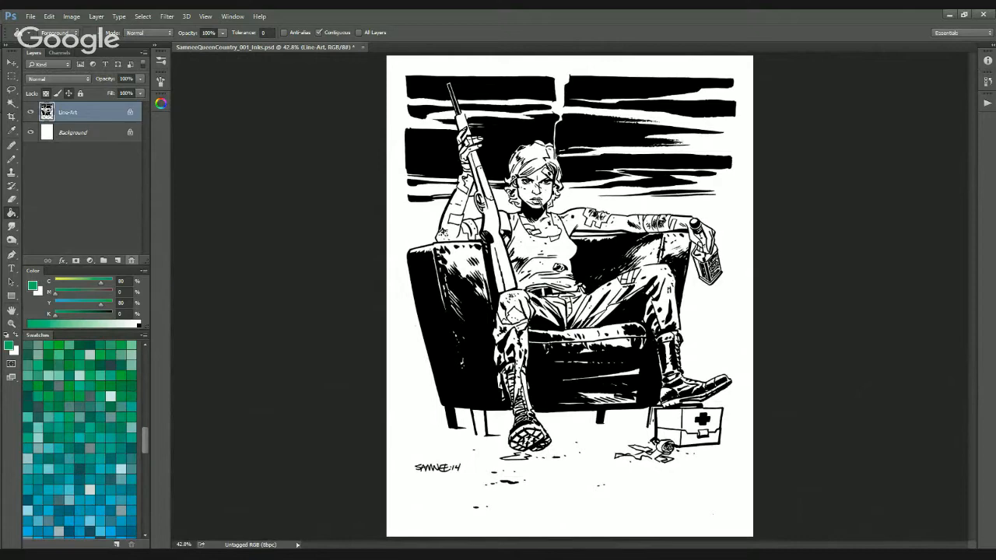
Select the Background layer and switch to the Lasso tool with its feather at 0 px
key("ctrl+plus")
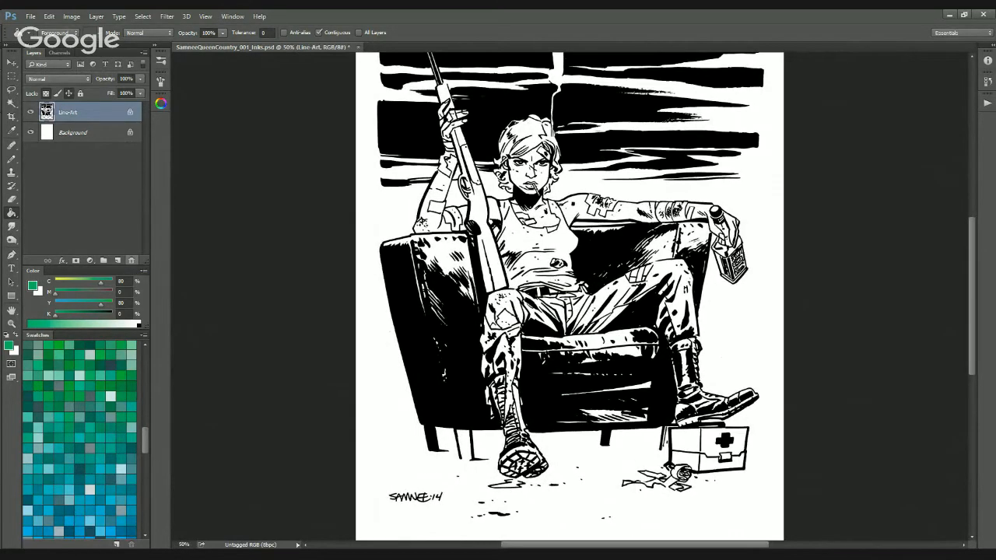
key("ctrl+plus")
left_click_drag(441, 355, 403, 442)
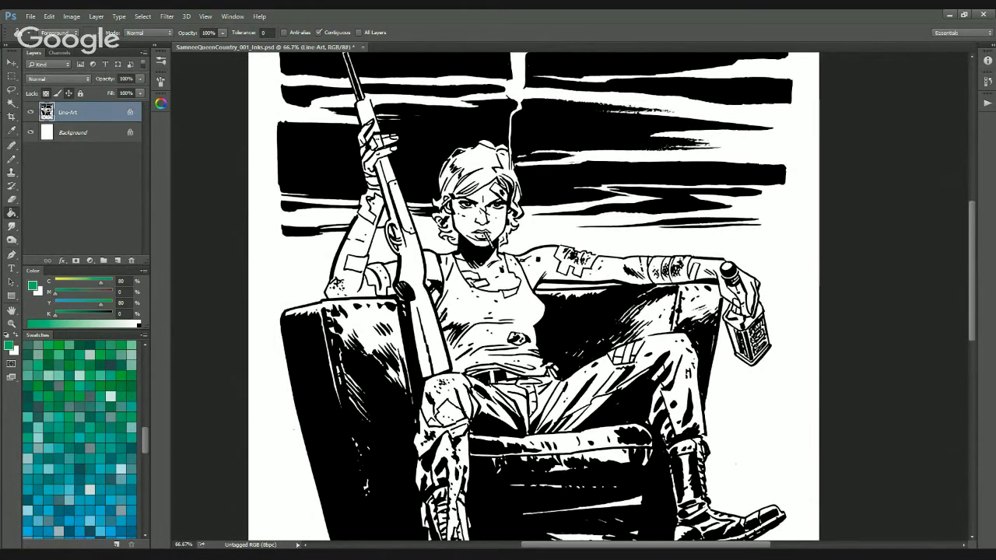
left_click(70, 133)
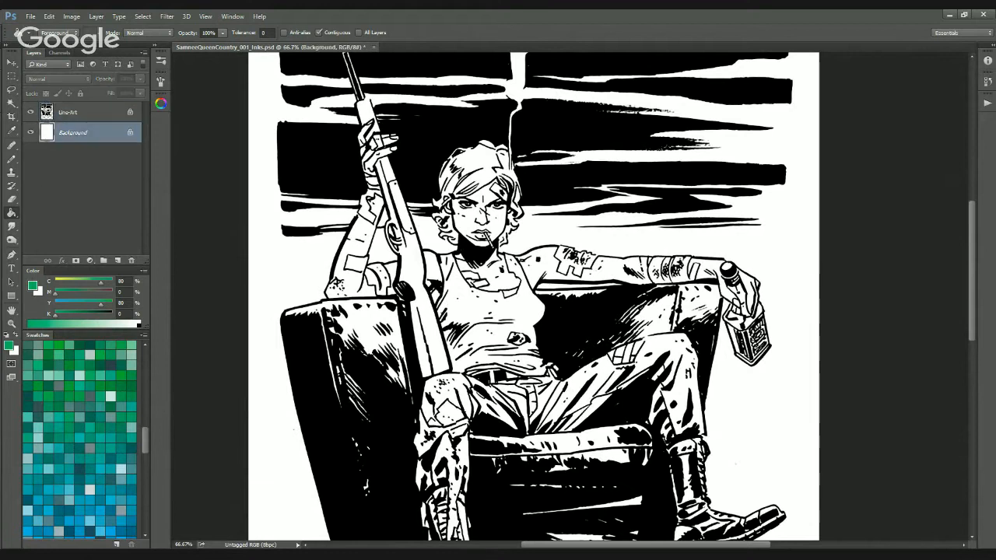
key("l")
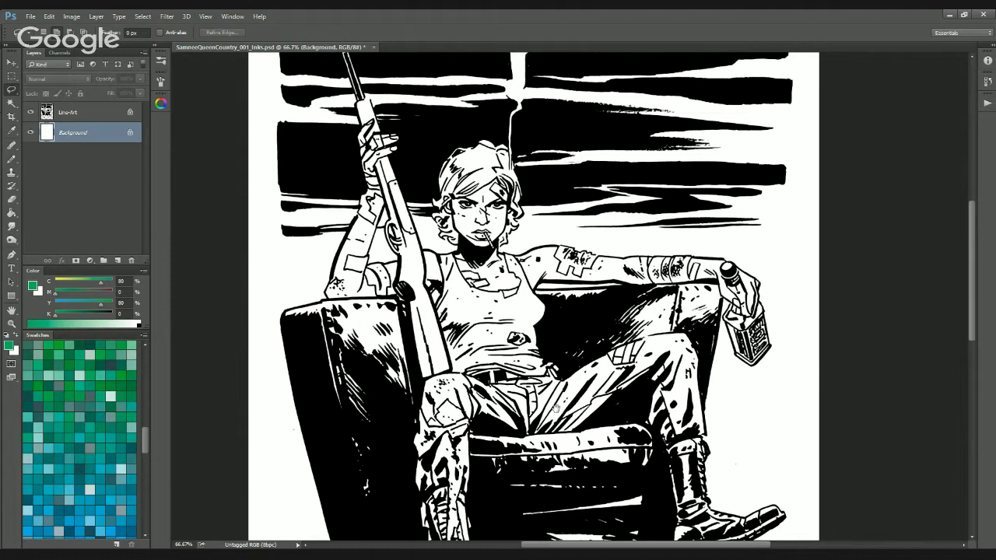
scroll(557, 407, "down", 5)
left_click_drag(573, 214, 539, 271)
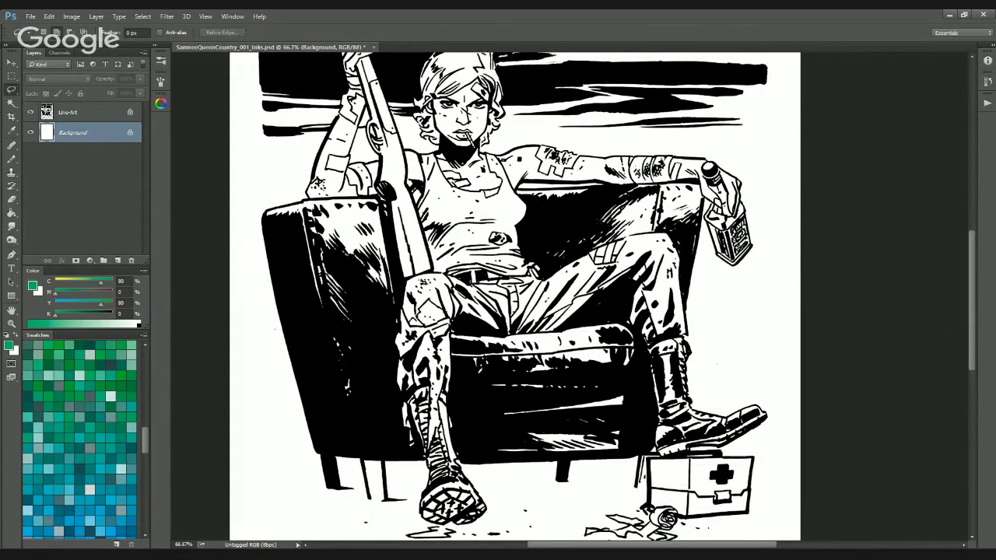
left_click_drag(480, 365, 449, 438)
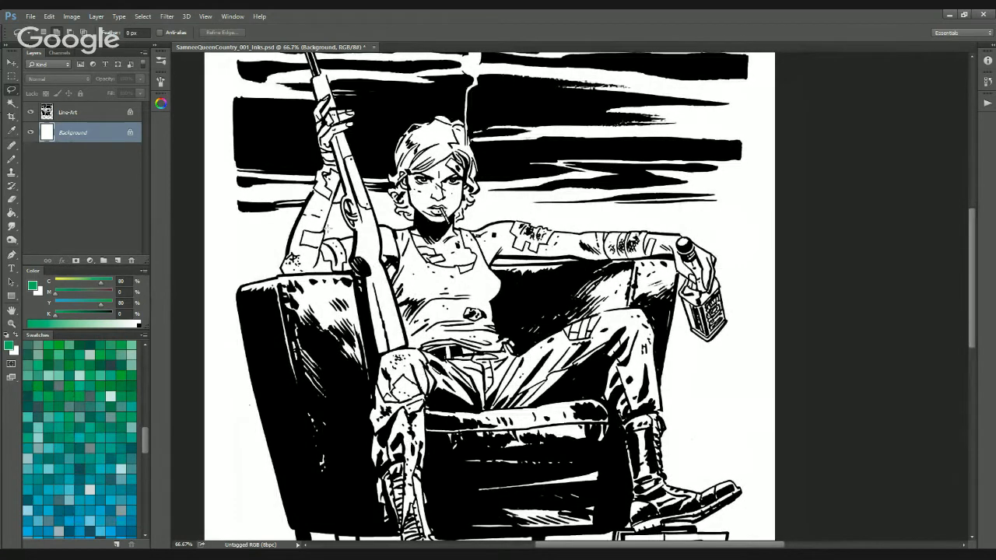
left_click_drag(400, 249, 491, 254)
left_click_drag(575, 274, 510, 297)
left_click_drag(578, 328, 524, 391)
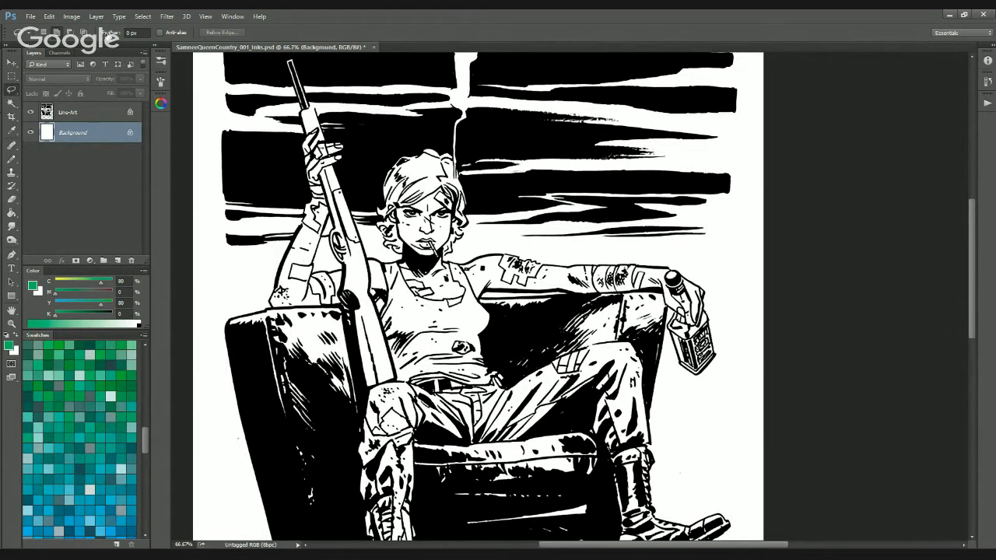
left_click(134, 32)
key("Return")
Draw trial freehand lasso selections in the white area beside the woman's raised arm, clearing the first before drawing another
left_click_drag(352, 286, 503, 262)
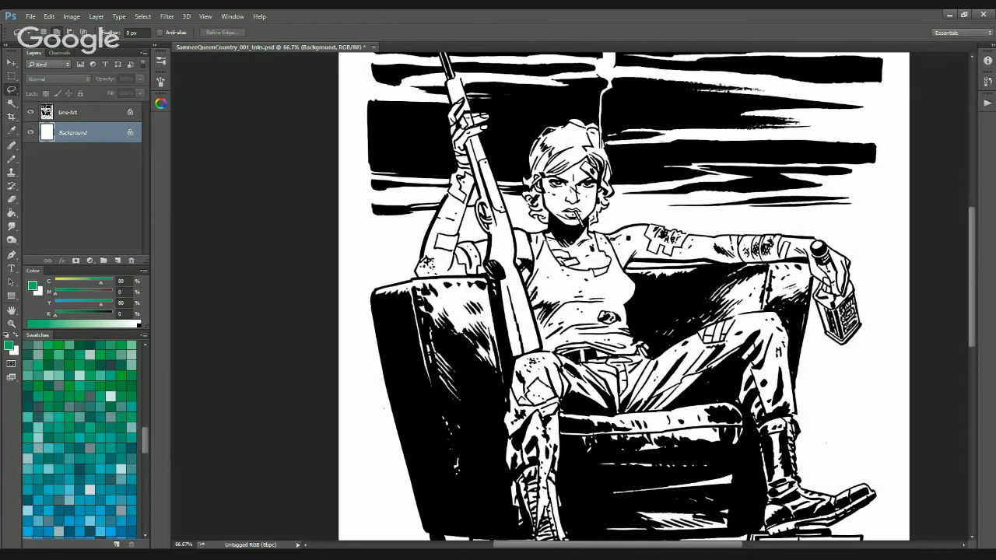
scroll(405, 255, "up", 2)
mouse_move(277, 251)
left_mouse_down()
mouse_move(335, 267)
mouse_move(407, 326)
mouse_move(335, 264)
left_mouse_up()
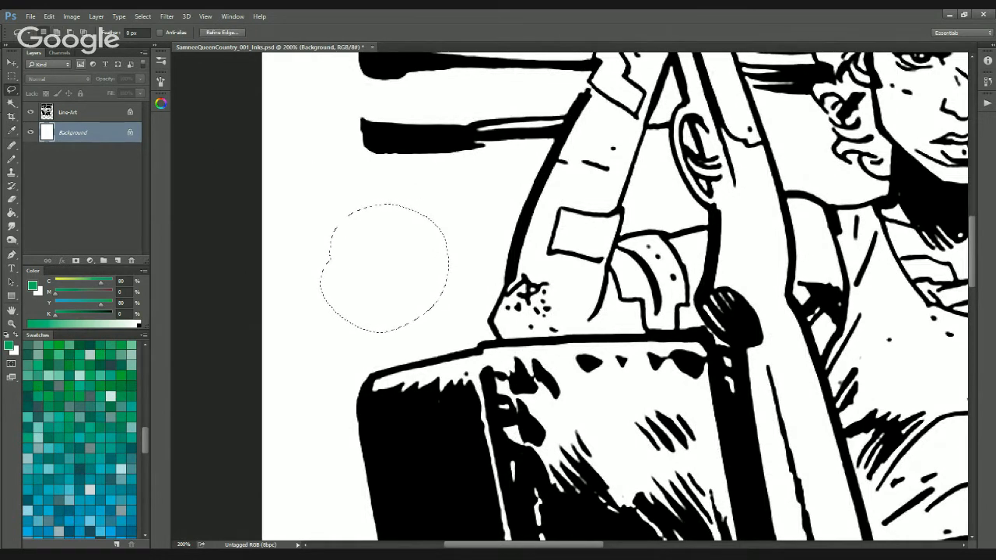
mouse_move(427, 161)
left_mouse_down()
mouse_move(421, 273)
mouse_move(435, 149)
left_mouse_up()
key("ctrl+d")
left_click_drag(365, 194, 383, 205)
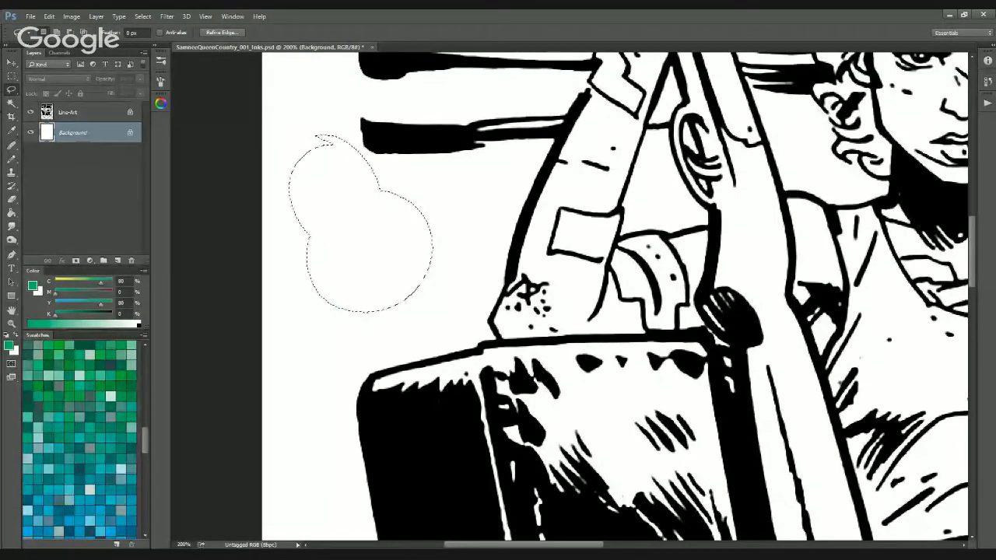
Clear the current selection, draw another trial freehand lasso shape with jagged lobes in the white area beside the raised arm, and deselect it
key("ctrl+d")
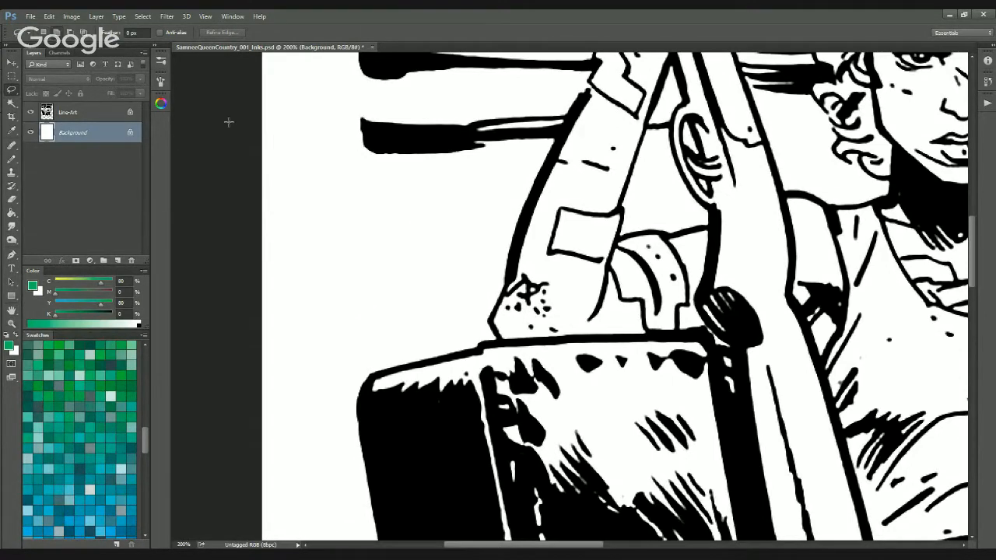
mouse_move(337, 255)
left_mouse_down()
mouse_move(427, 234)
mouse_move(327, 258)
left_mouse_up()
mouse_move(329, 203)
left_mouse_down()
mouse_move(395, 216)
mouse_move(323, 207)
left_mouse_up()
left_click_drag(418, 212, 428, 263)
left_click_drag(341, 314, 350, 310)
left_click_drag(411, 271, 398, 272)
left_click_drag(453, 209, 467, 248)
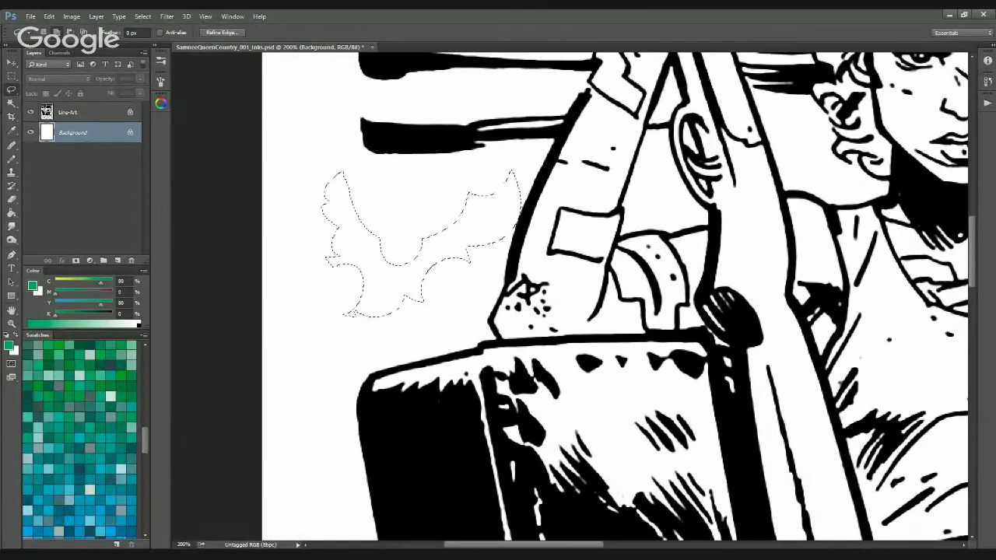
key("ctrl+d")
Draw a trial six-sided selection with the Polygonal Lasso in the white area beside the raised arm
left_click_drag(525, 168, 502, 349)
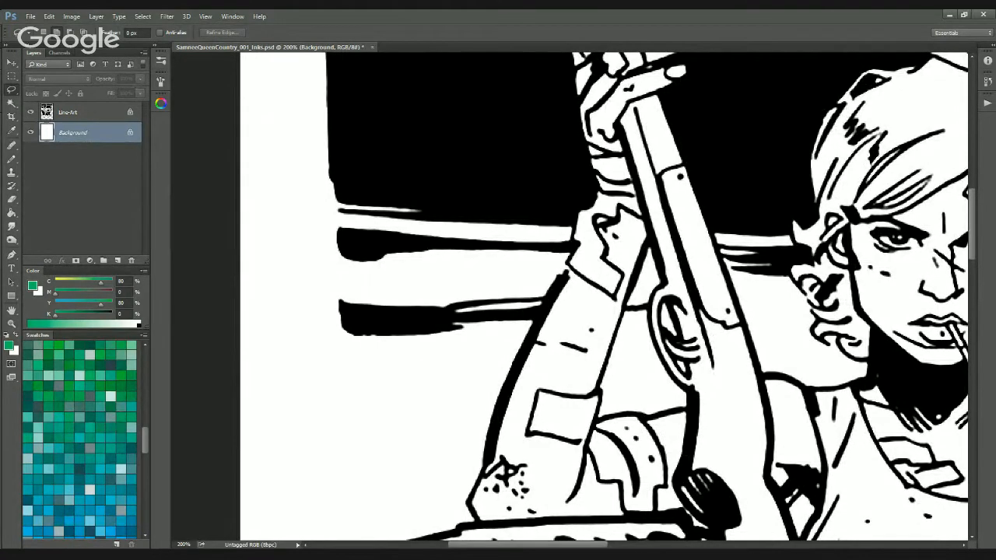
left_click_drag(403, 354, 422, 182)
left_click_drag(341, 333, 375, 326)
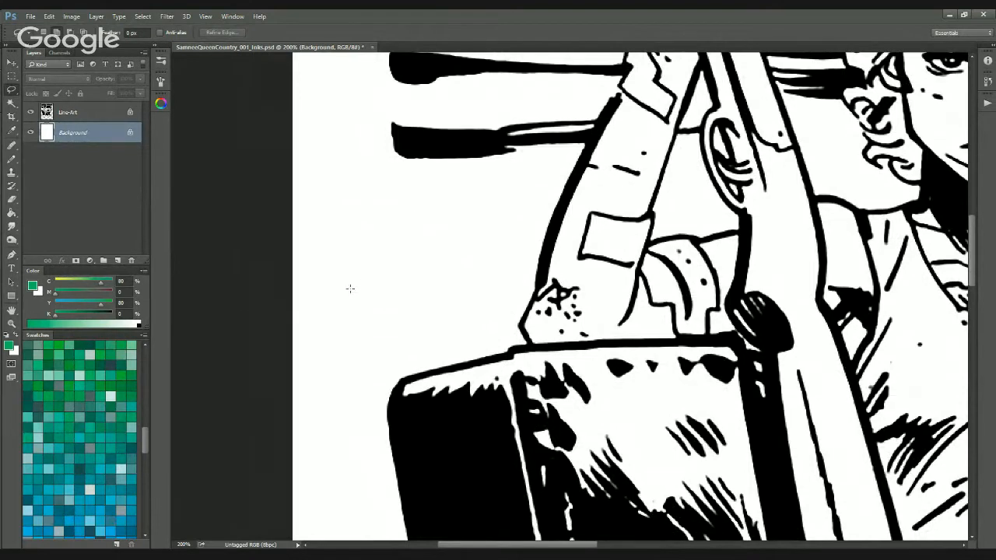
left_click(12, 102)
right_click(12, 89)
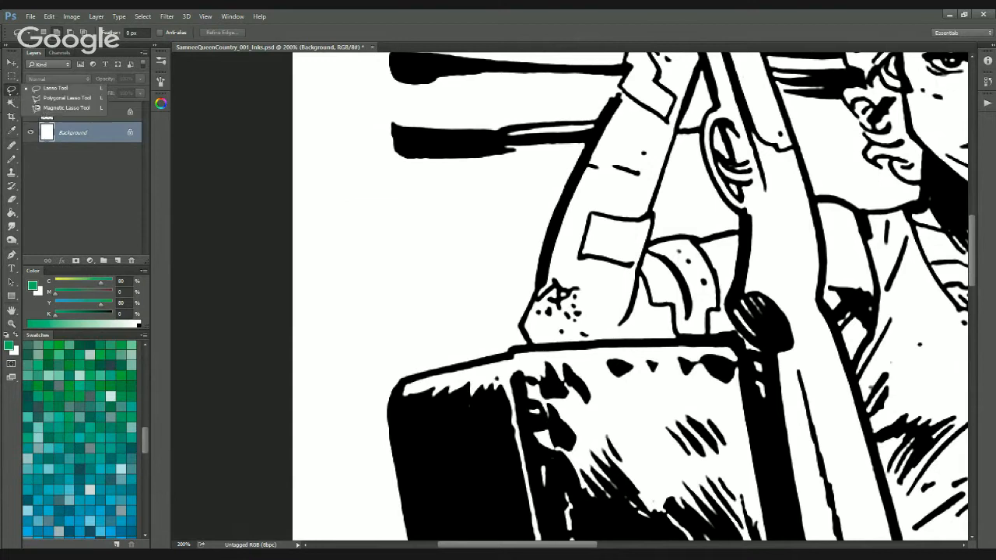
left_click(65, 99)
left_click(467, 197)
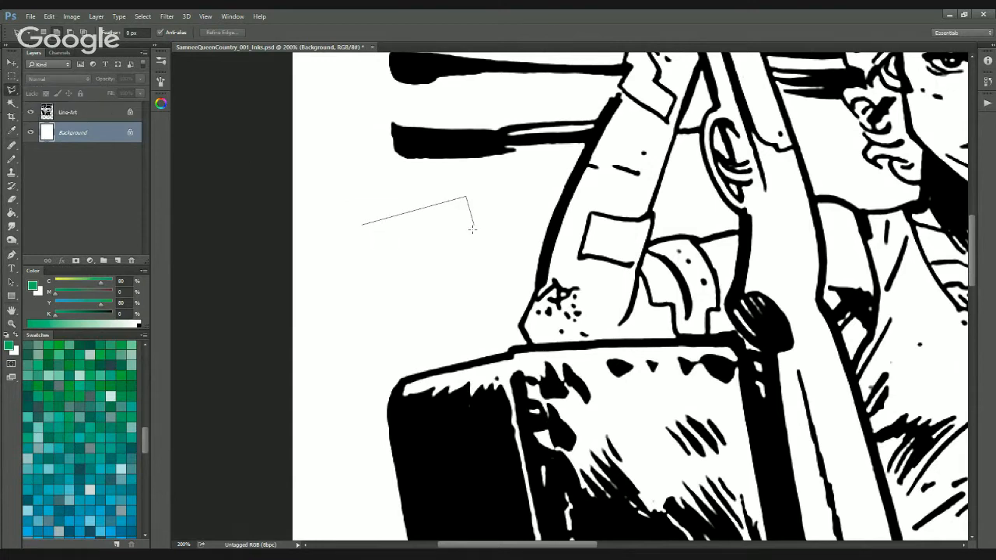
left_click(489, 274)
left_click(438, 332)
left_click(331, 318)
left_click(340, 265)
left_click(363, 225)
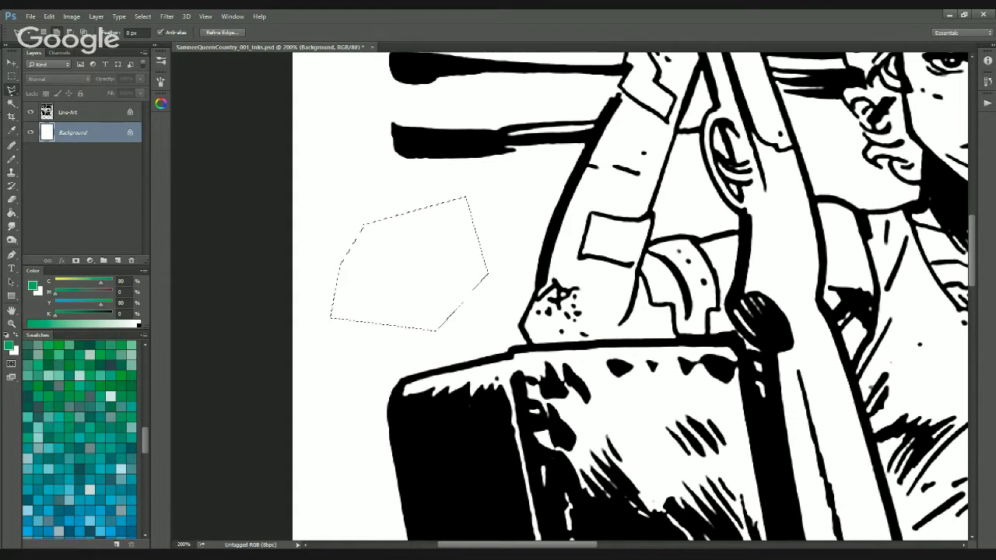
Return to the freehand Lasso tool and clear the polygonal selection
left_click(12, 89)
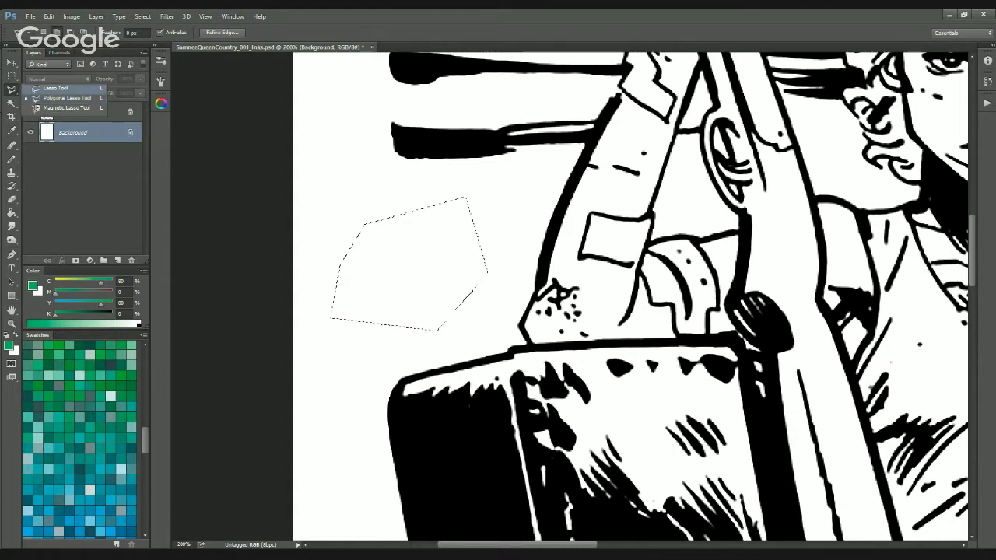
left_click(55, 88)
key("ctrl+d")
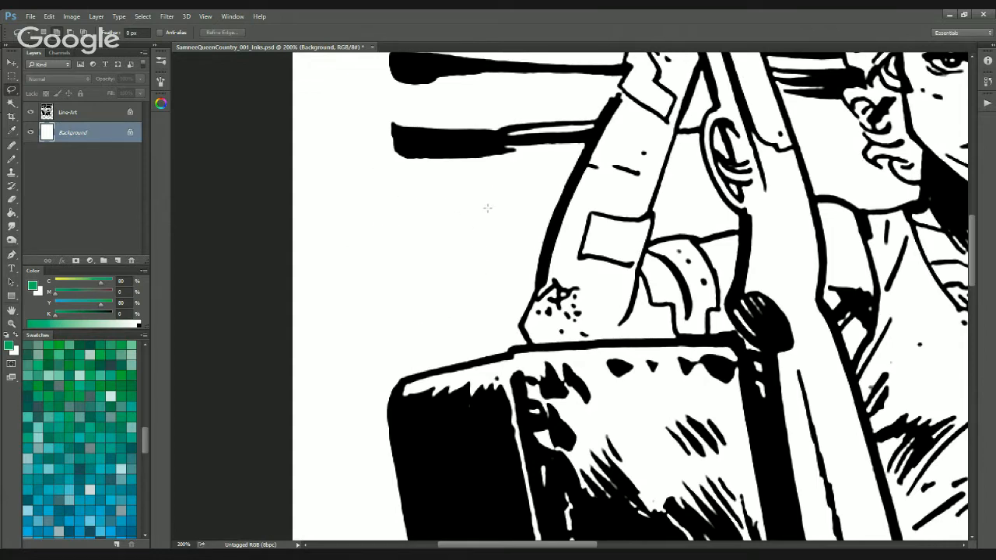
Draw a trial lasso selection mixing freehand curves and straight segments between the black cloud strokes and the couch, and clear it
left_click_drag(443, 210, 262, 364)
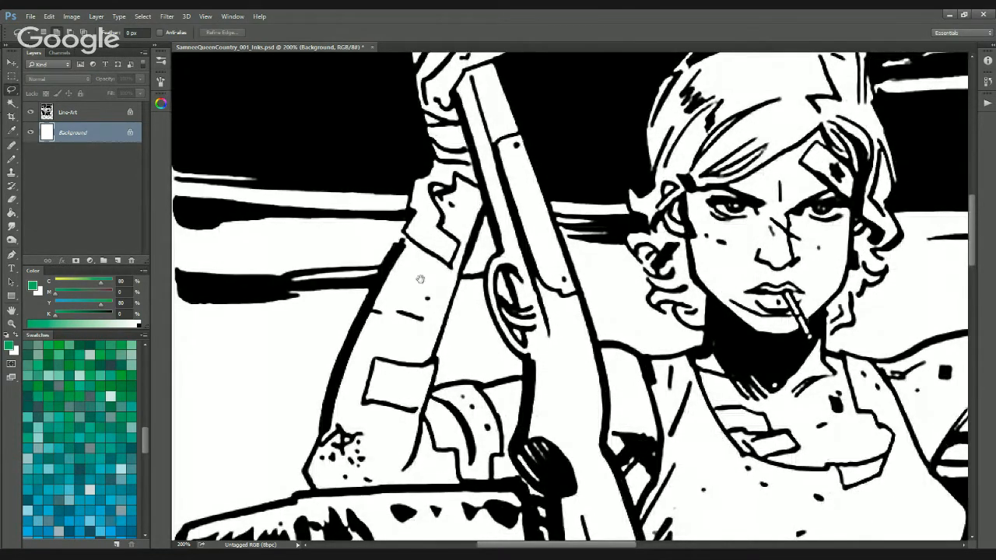
scroll(410, 281, "left", 3)
scroll(406, 234, "down", 3)
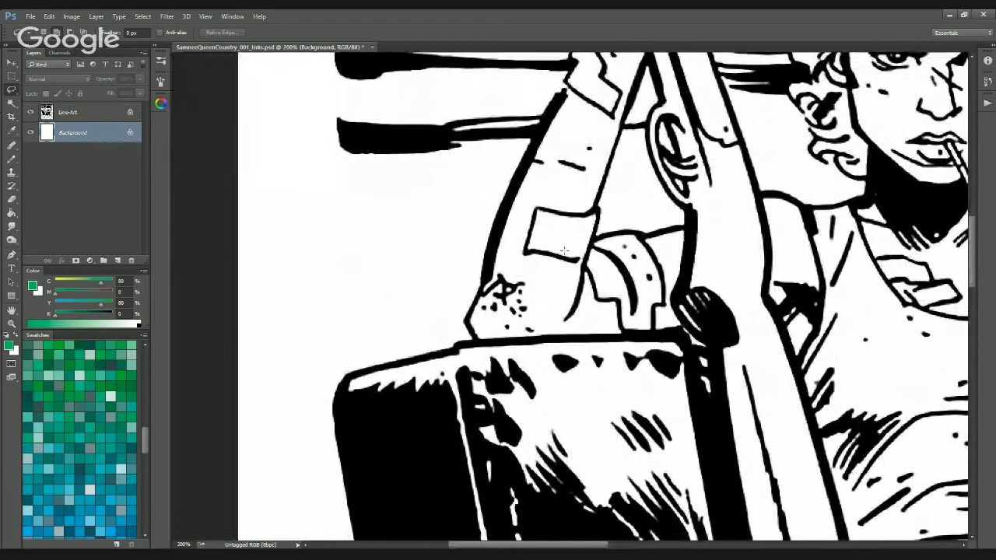
left_click_drag(407, 222, 459, 283)
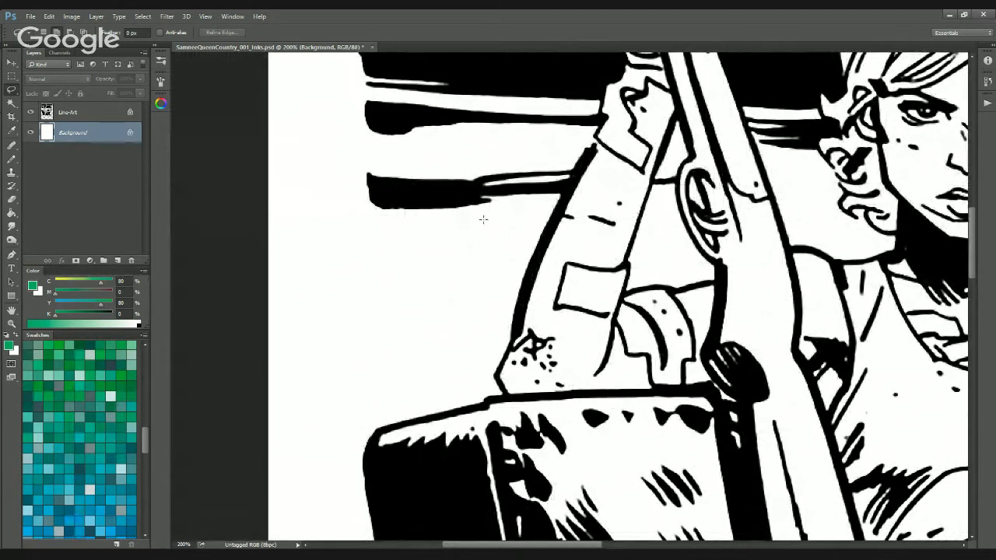
mouse_move(484, 216)
left_mouse_down()
mouse_move(395, 227)
mouse_move(364, 247)
left_mouse_up()
mouse_move(383, 287)
left_mouse_down()
mouse_move(400, 306)
mouse_move(390, 323)
mouse_move(309, 334)
mouse_move(308, 312)
mouse_move(331, 347)
mouse_move(320, 397)
left_mouse_up()
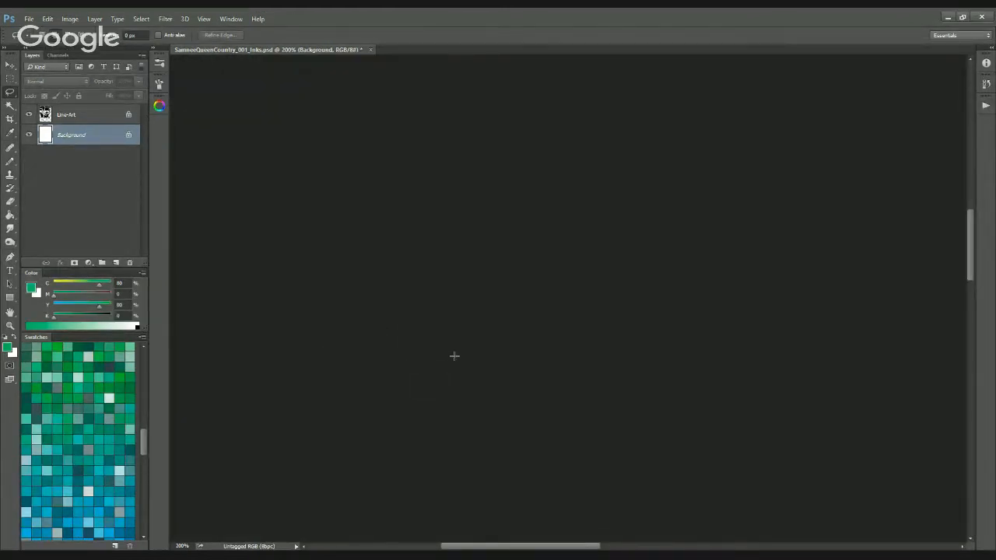
mouse_move(455, 356)
left_mouse_down()
mouse_move(447, 309)
mouse_move(470, 277)
mouse_move(491, 269)
mouse_move(496, 224)
left_mouse_up()
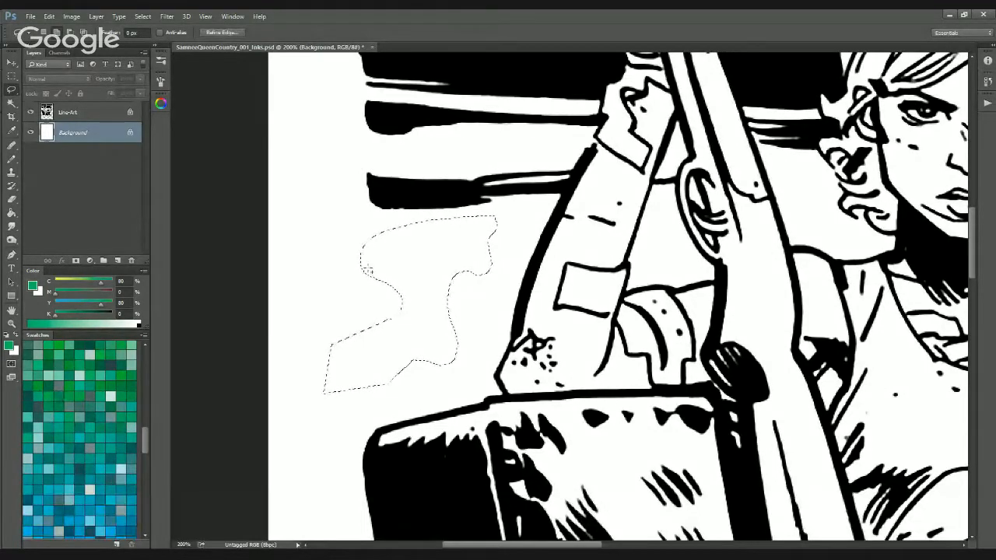
key("ctrl+d")
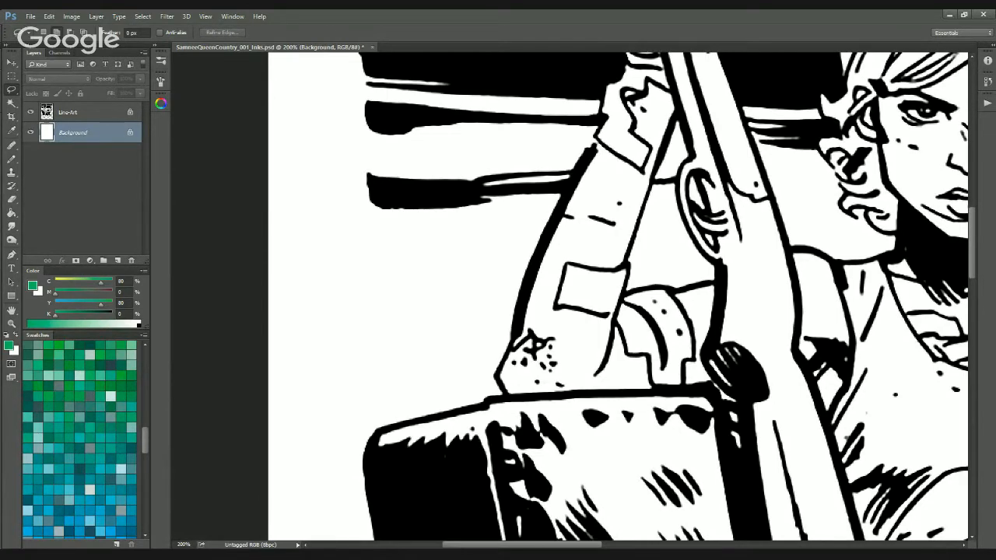
Draw a second trial mixed-edge lasso selection reaching across the raised forearm, and clear it
left_click_drag(459, 280, 354, 421)
mouse_move(253, 491)
left_mouse_down()
mouse_move(232, 435)
mouse_move(278, 401)
mouse_move(356, 374)
left_mouse_up()
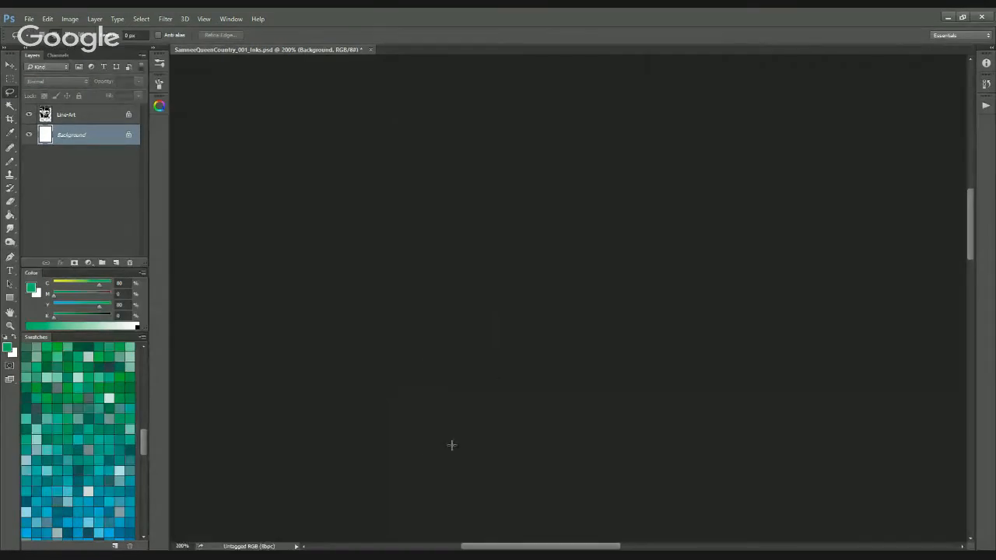
mouse_move(356, 452)
left_mouse_down()
mouse_move(319, 496)
mouse_move(254, 514)
mouse_move(267, 491)
left_mouse_up()
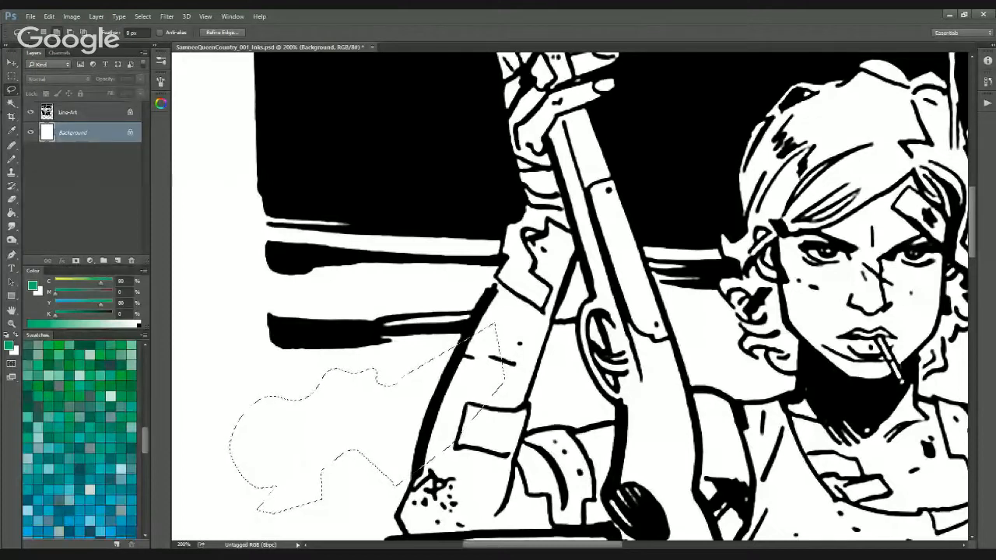
key("ctrl+d")
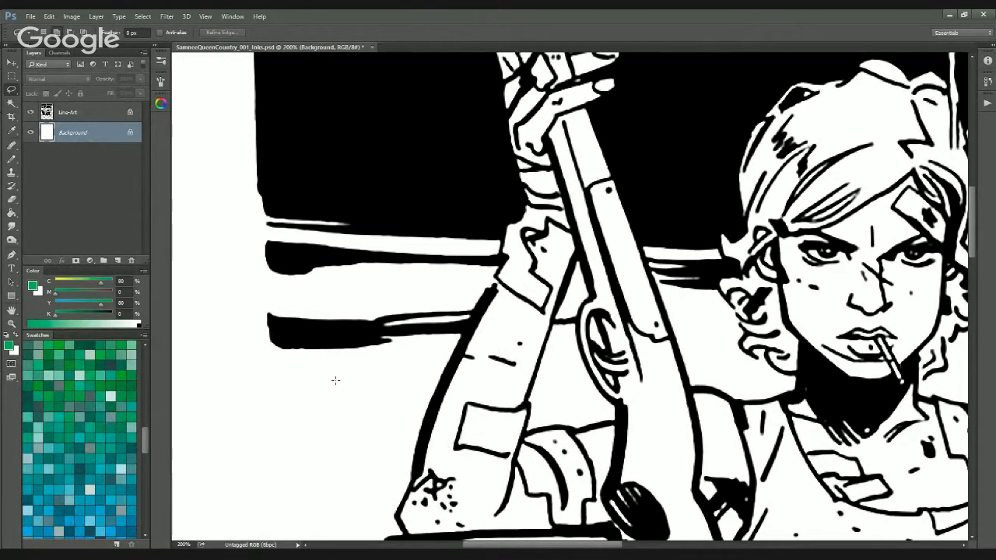
Switch to the Magic Wand with tolerance 0 and try its Contiguous option, turning it back off
key("w")
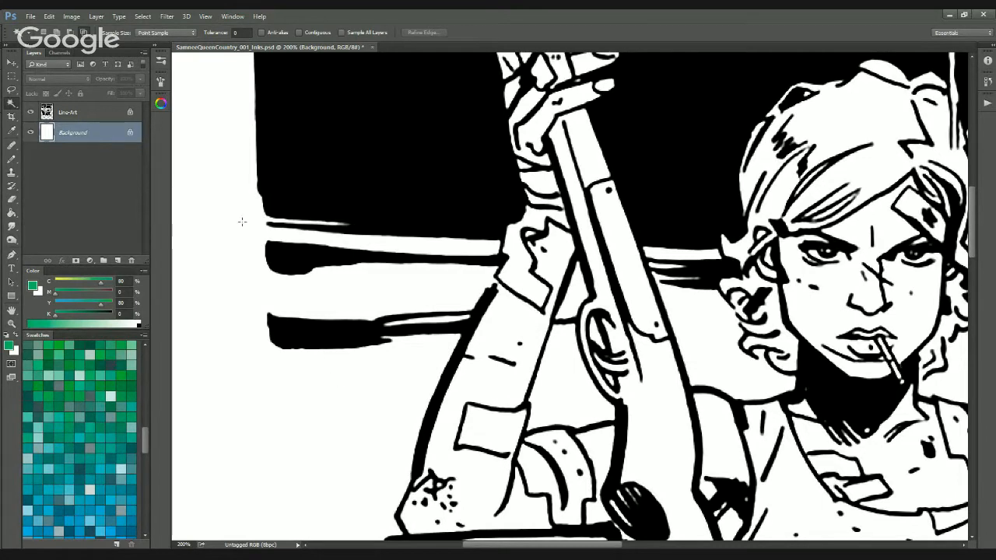
key("l")
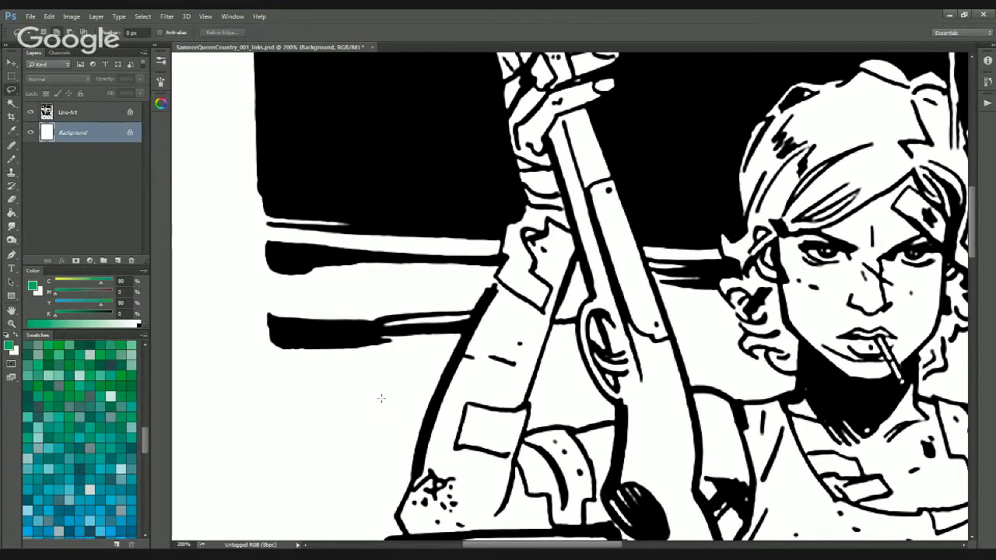
key("w")
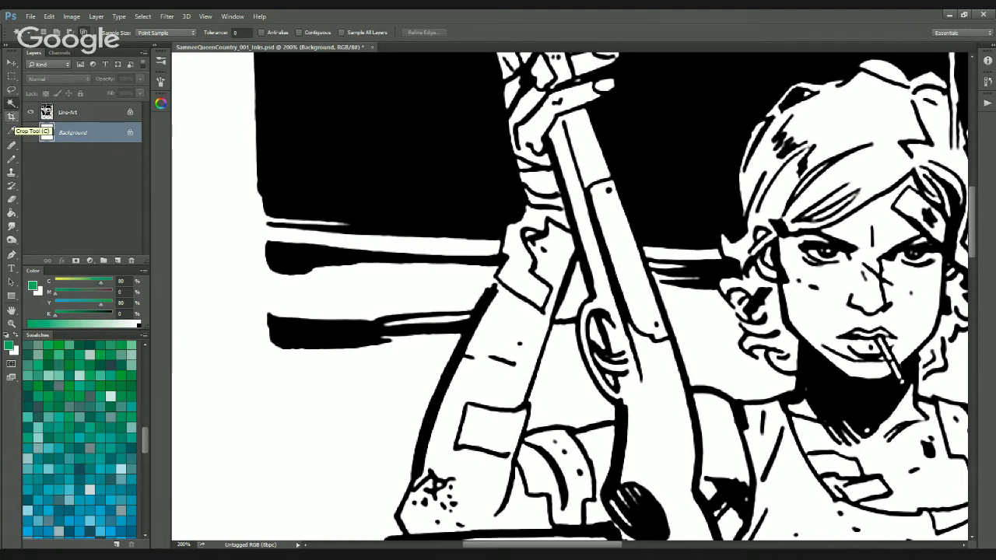
left_click_drag(240, 291, 338, 174)
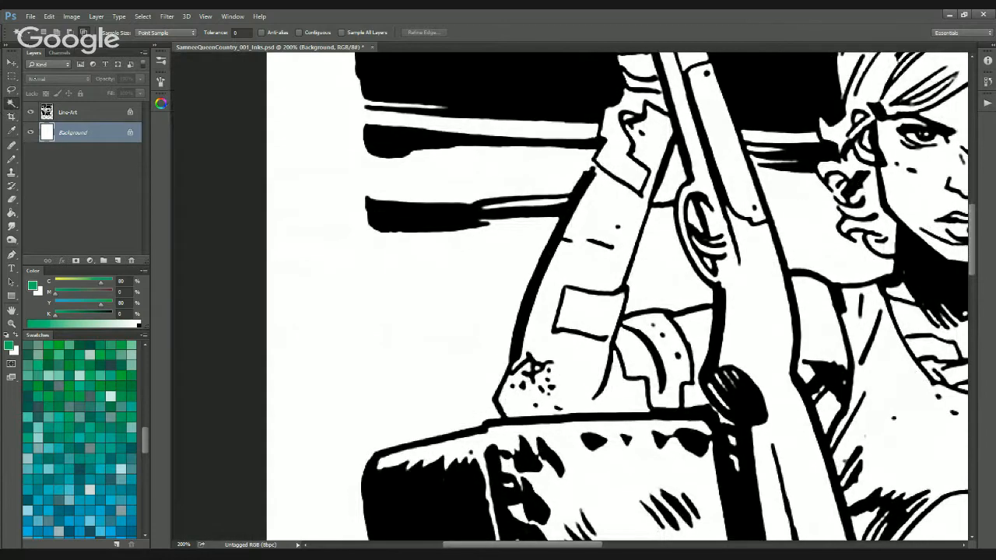
left_click(242, 35)
key("Return")
left_click_drag(439, 179, 311, 274)
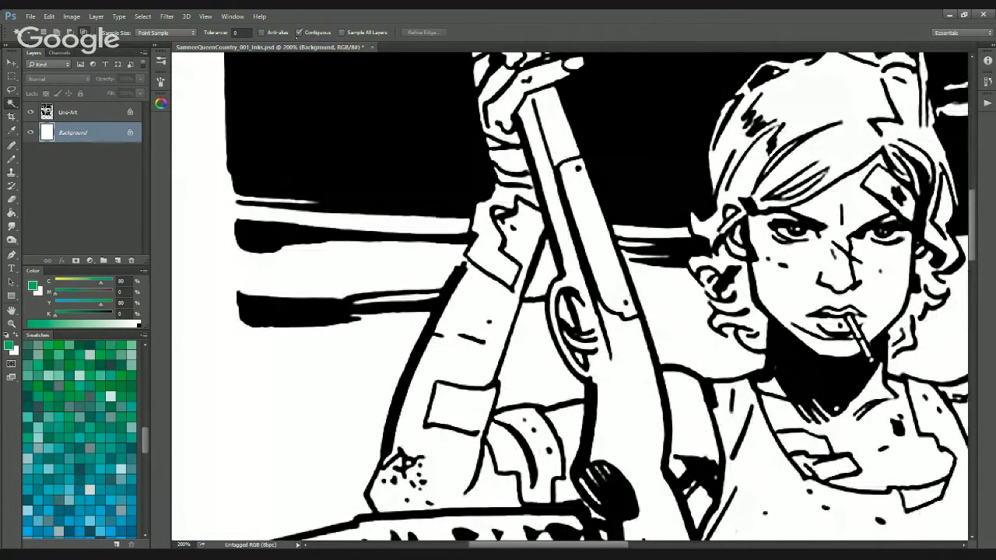
left_click(299, 32)
left_click_drag(399, 334, 548, 268)
left_click_drag(557, 220, 422, 310)
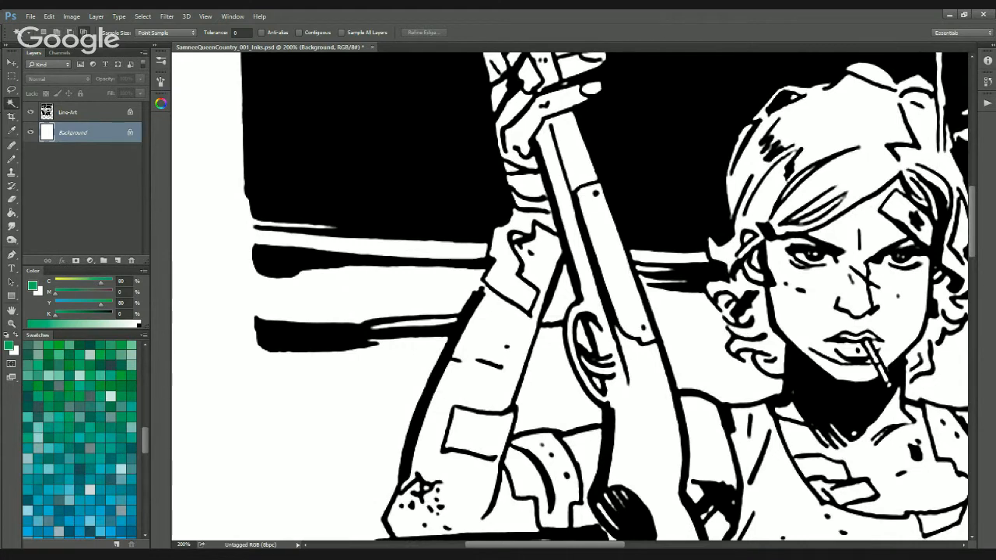
mouse_move(595, 326)
left_mouse_down()
mouse_move(498, 418)
mouse_move(559, 321)
left_mouse_up()
Turn on Quick Mask mode for the Background layer, alternating between the Magic Wand and Lasso and ending on the Lasso
key("l")
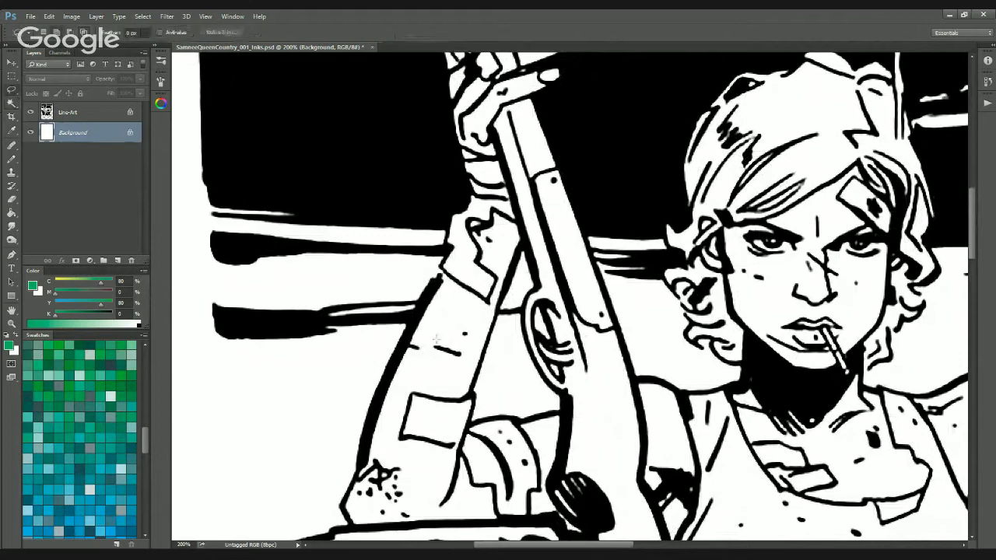
left_click_drag(622, 322, 625, 201)
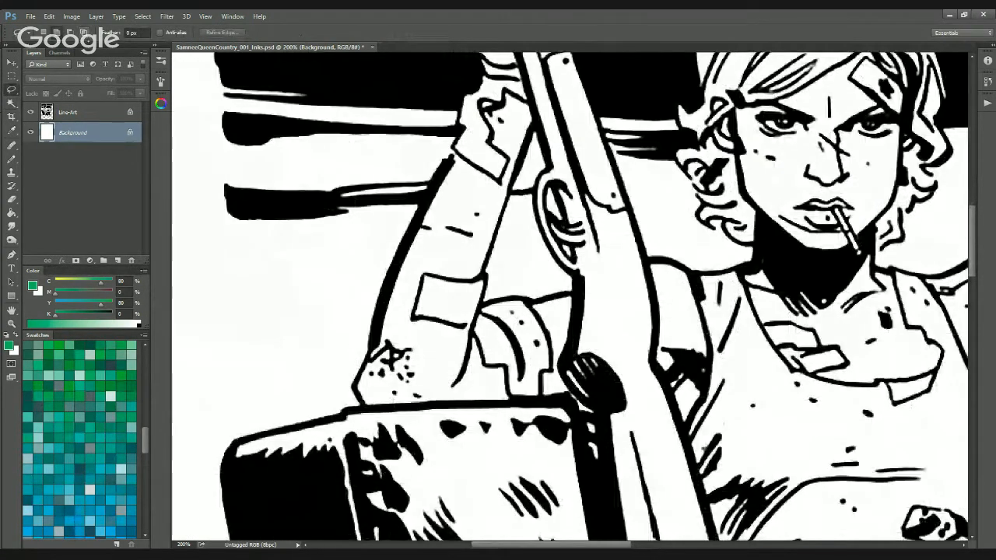
key("w")
key("q")
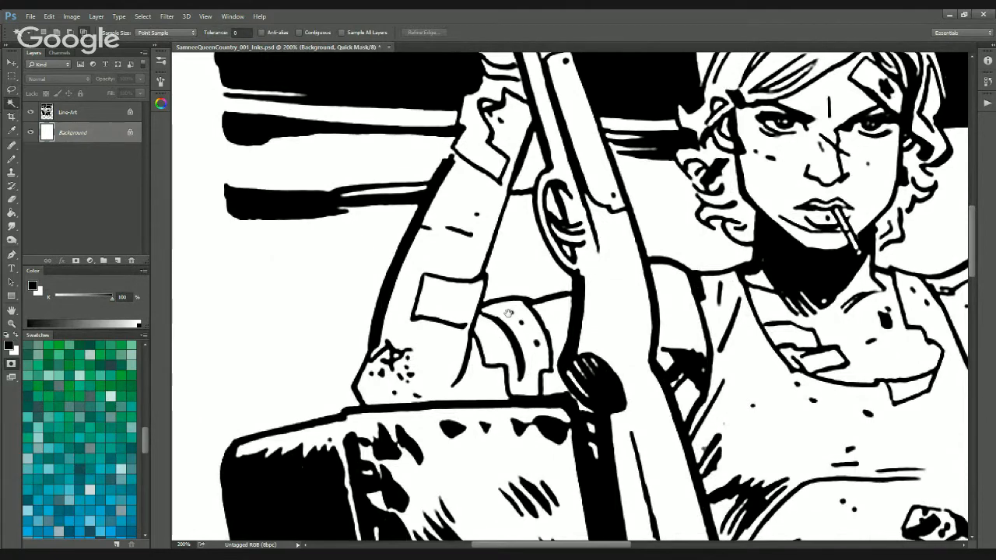
left_click_drag(499, 341, 558, 386)
key("l")
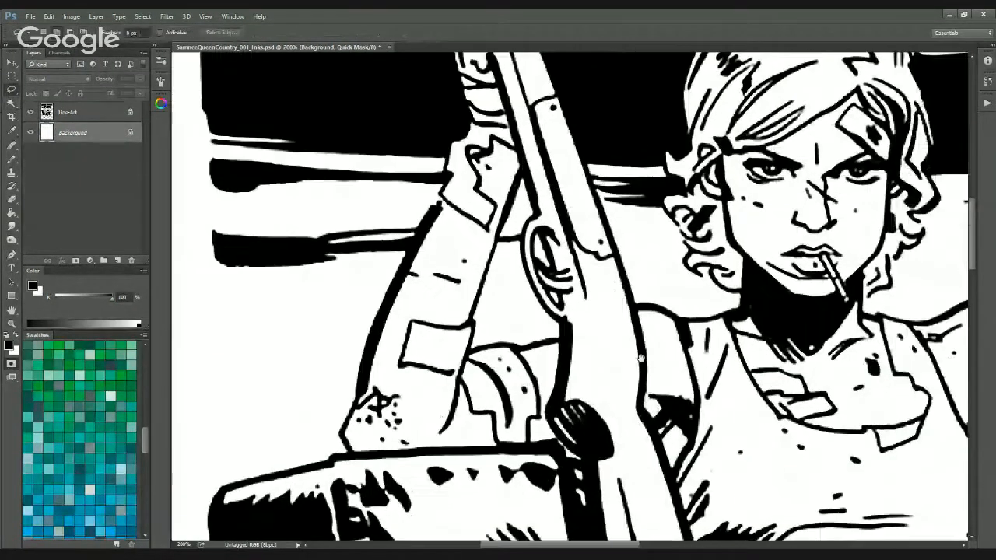
Switch to the 002_FlatsRough document, fit it to the window and hide its Line-Art layer to expose the flats
key("ctrl+0")
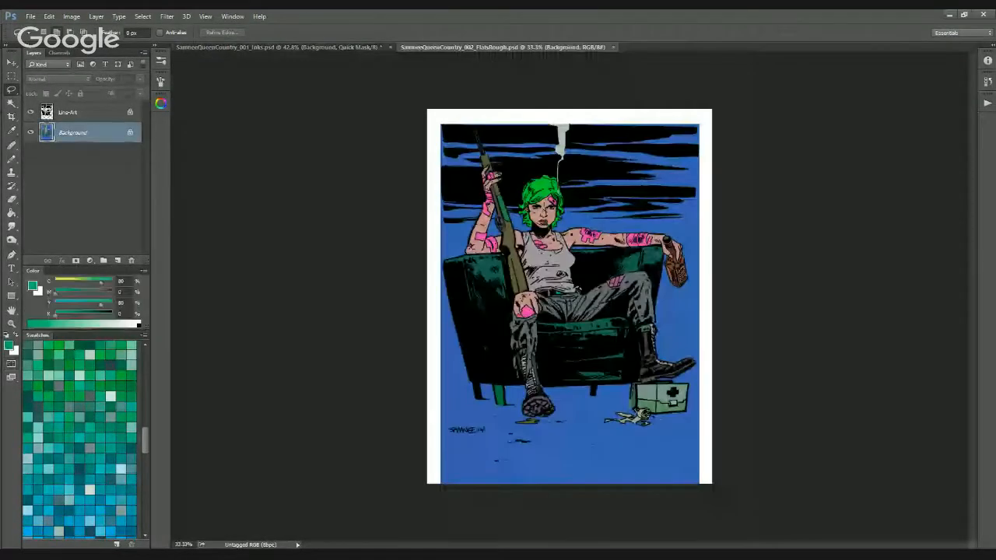
key("ctrl+0")
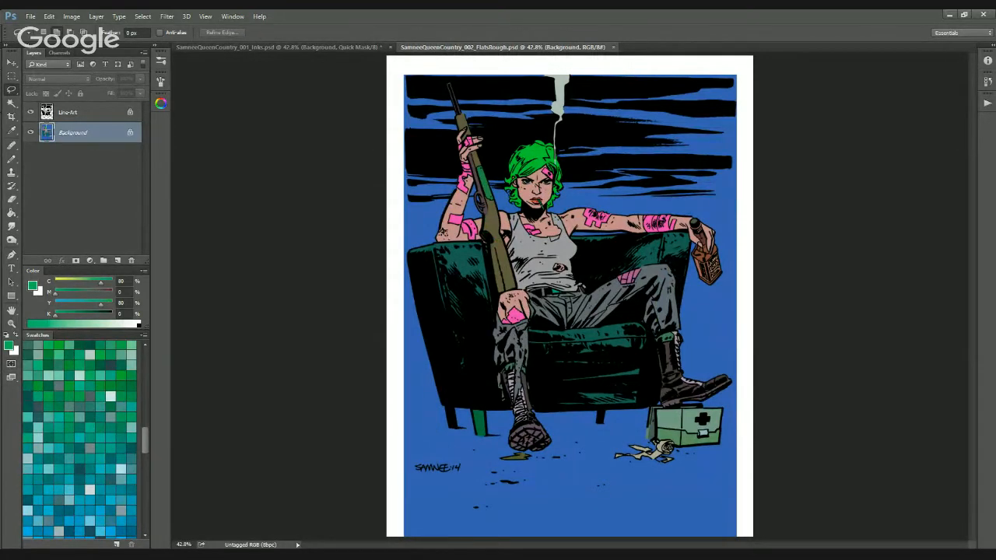
left_click(30, 113)
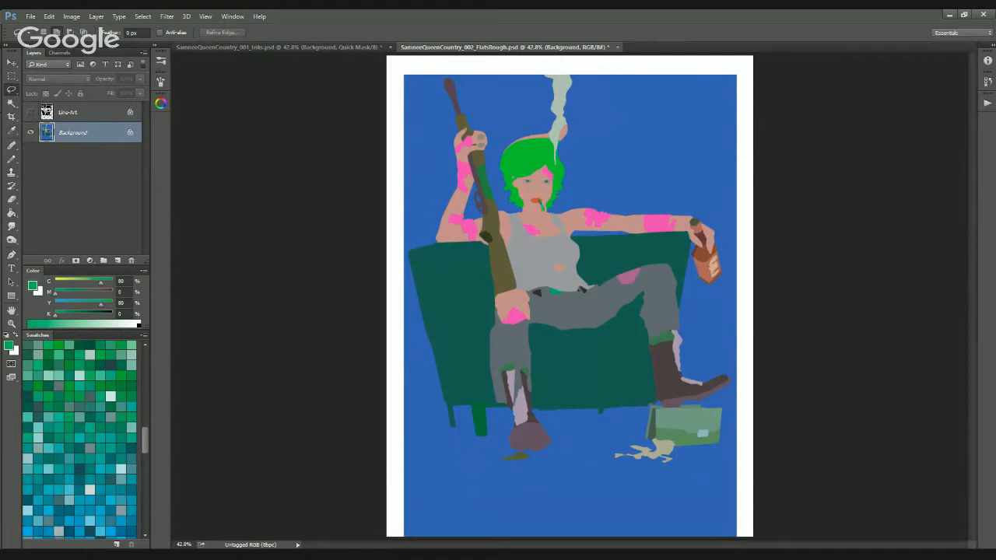
key("ctrl+plus")
key("ctrl+plus")
left_click_drag(545, 341, 493, 435)
left_click_drag(521, 361, 517, 314)
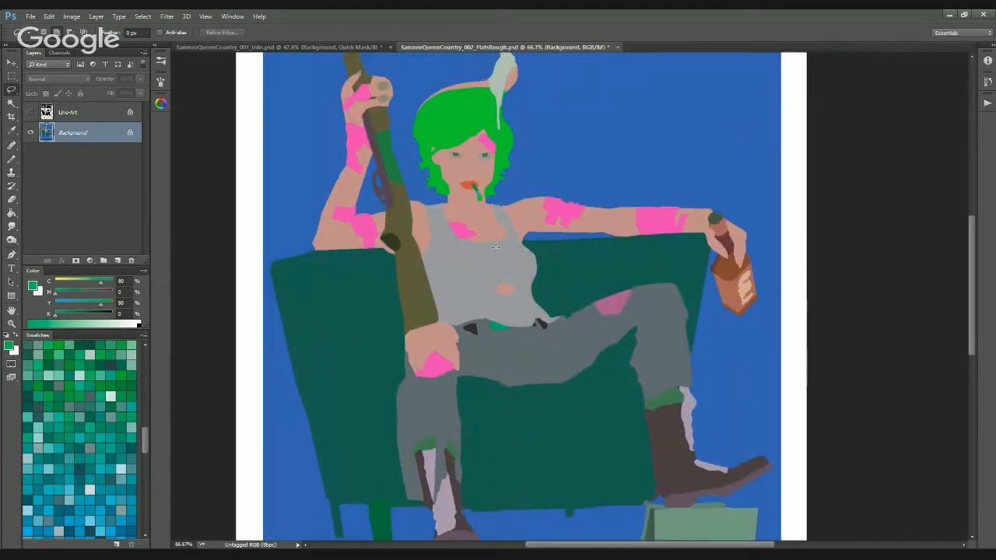
Select the Magic Wand tool and inspect the flat colours across the couch, boots, figure and rifle
key("w")
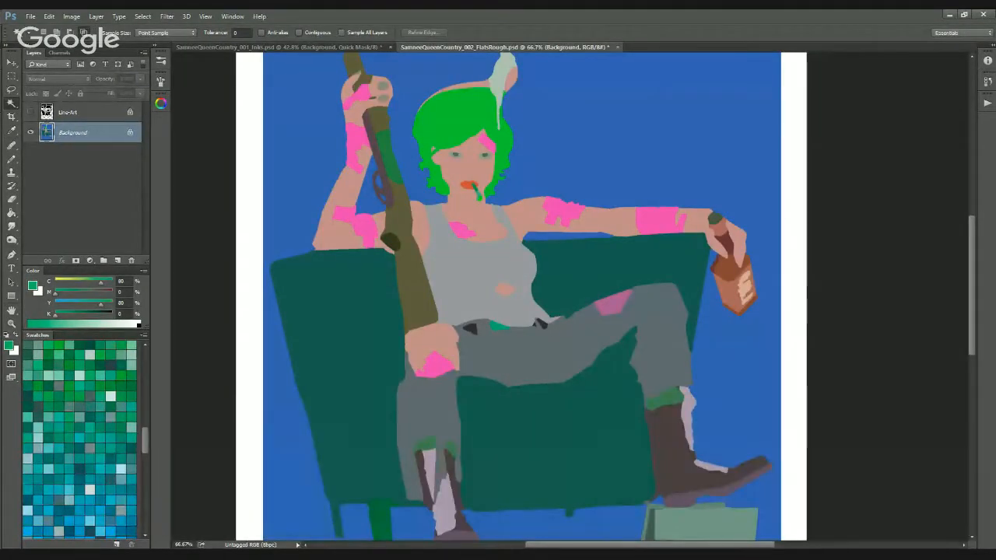
left_click_drag(497, 329, 465, 280)
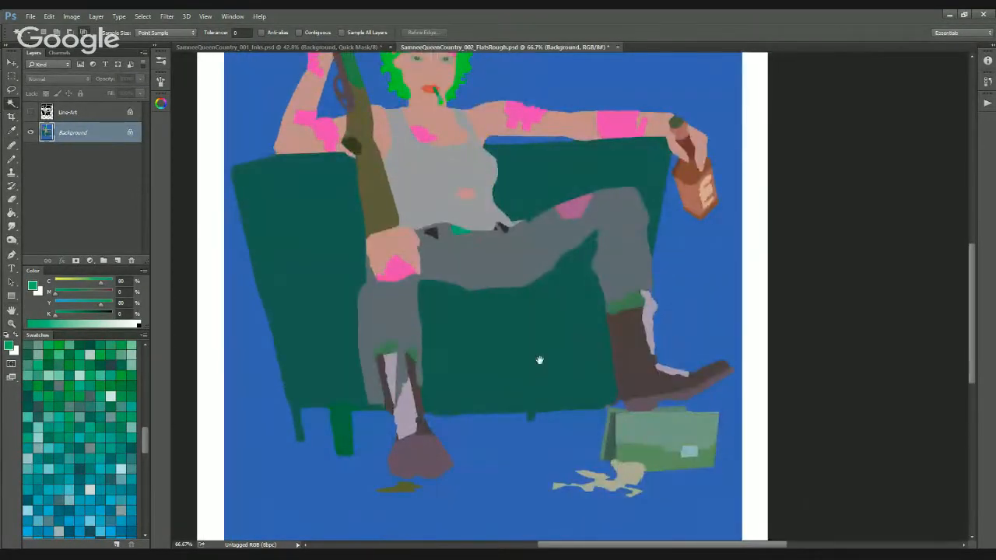
left_click_drag(538, 360, 494, 422)
left_click_drag(507, 354, 502, 436)
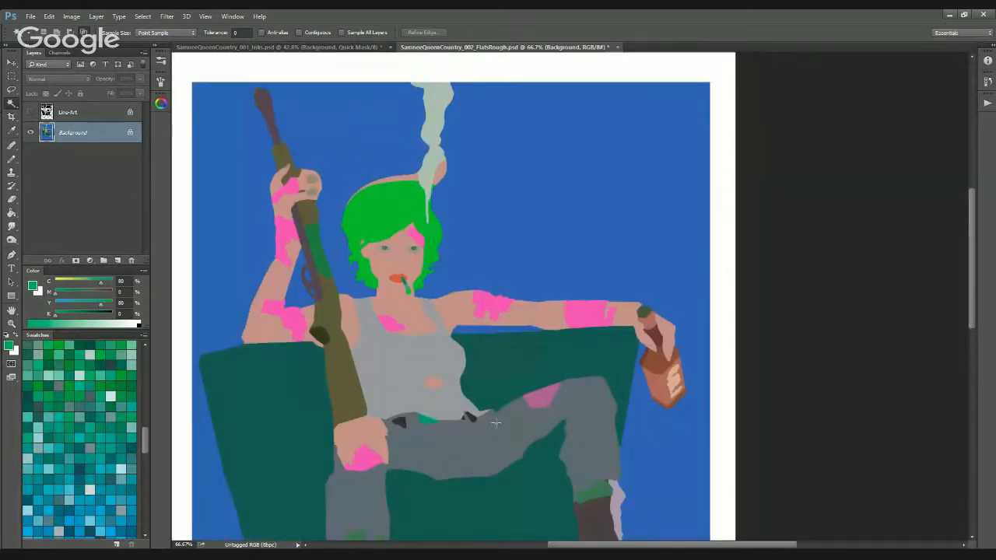
Look over the rough flats once more and close the 002_FlatsRough document without saving its changes
left_click_drag(566, 424, 609, 333)
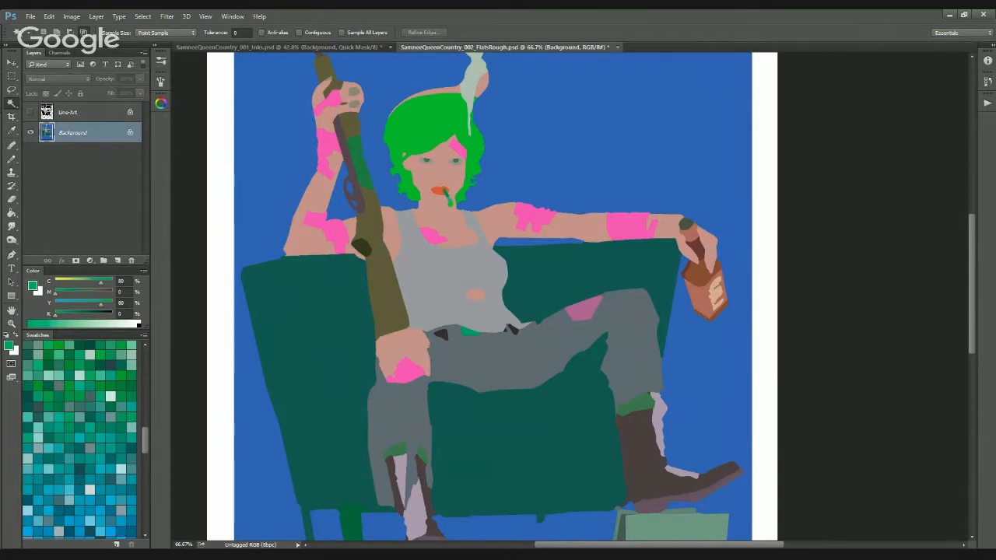
scroll(596, 329, "down", 5)
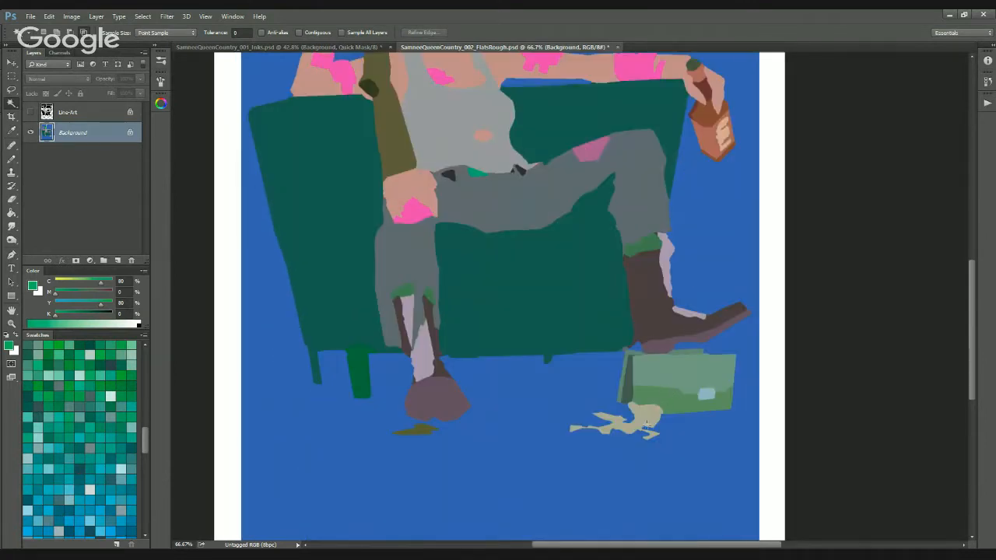
left_click_drag(487, 378, 471, 486)
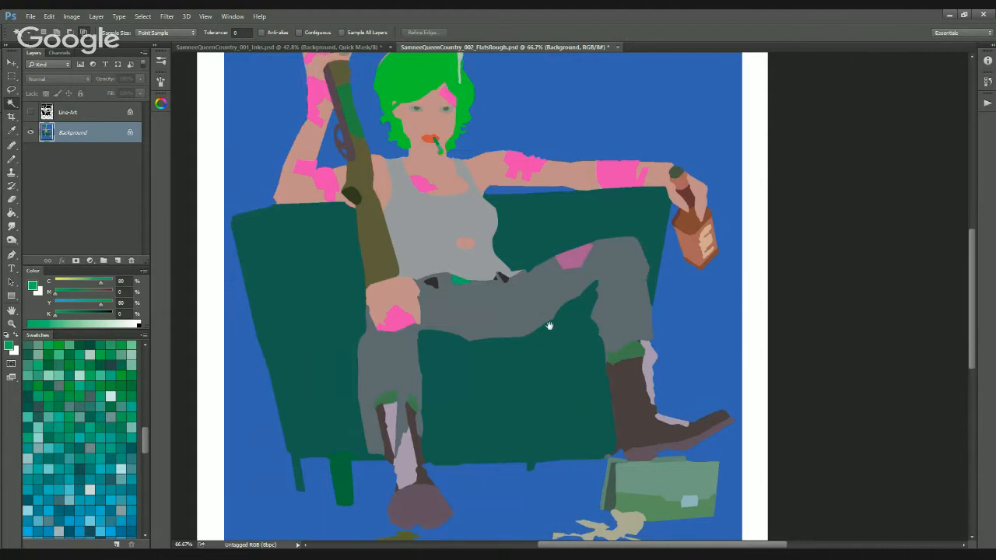
left_click_drag(549, 325, 525, 428)
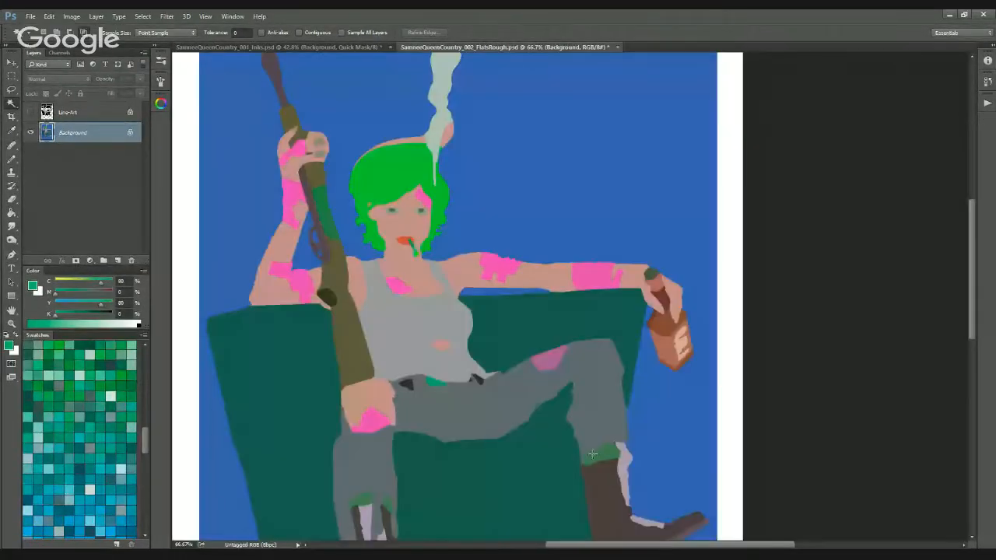
key("ctrl+w")
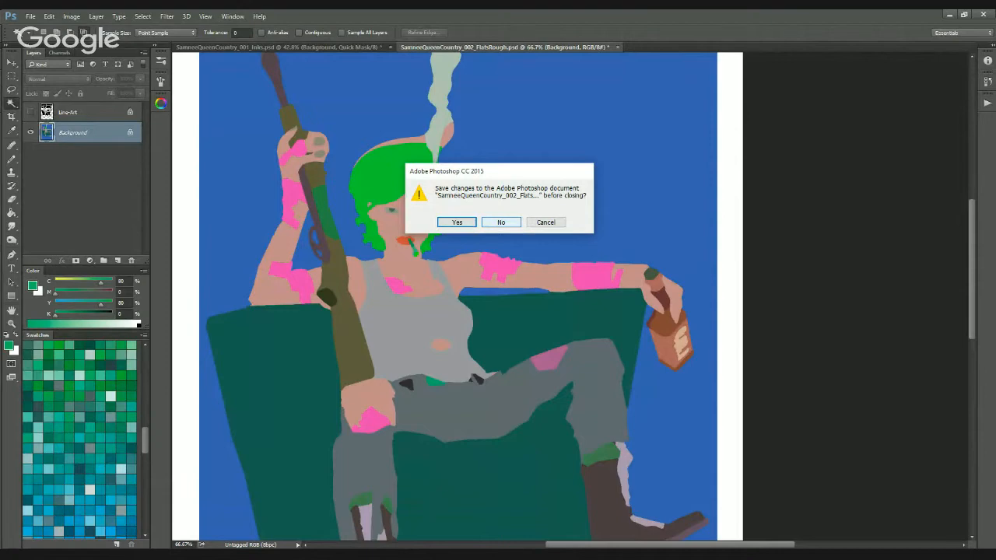
left_click(502, 223)
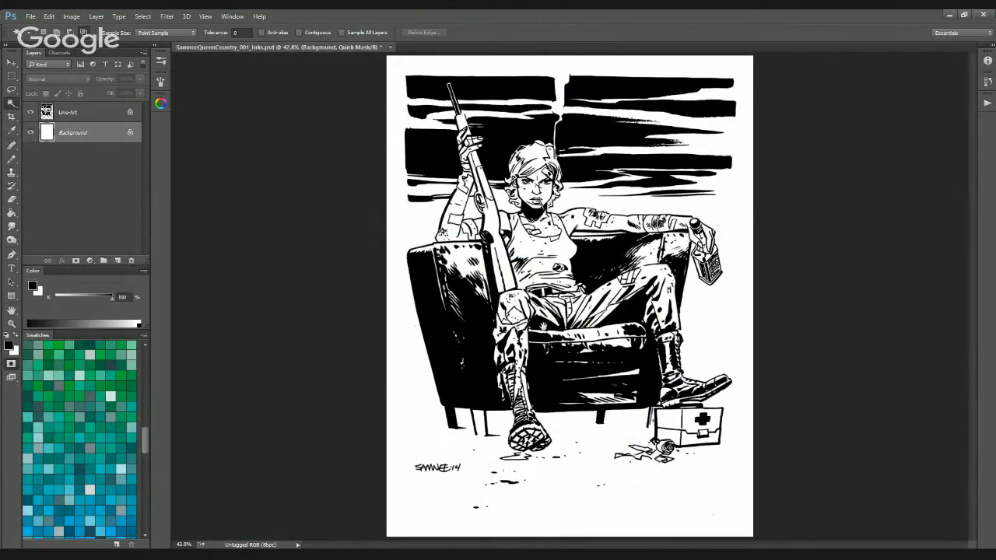
Switch to the Lasso tool in the 001_Inks document and fit the whole inked page to the window
key("ctrl+plus")
key("ctrl+plus")
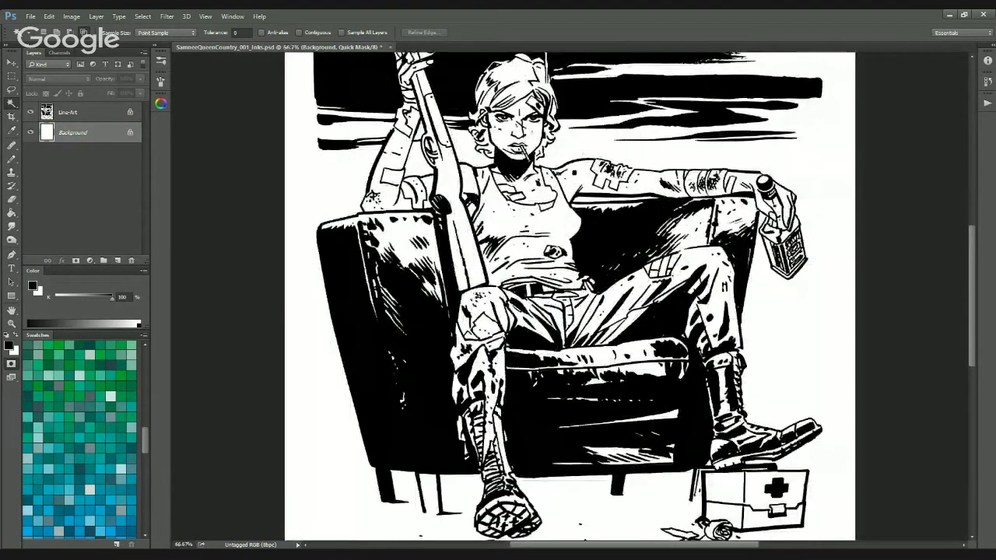
left_click_drag(348, 257, 274, 336)
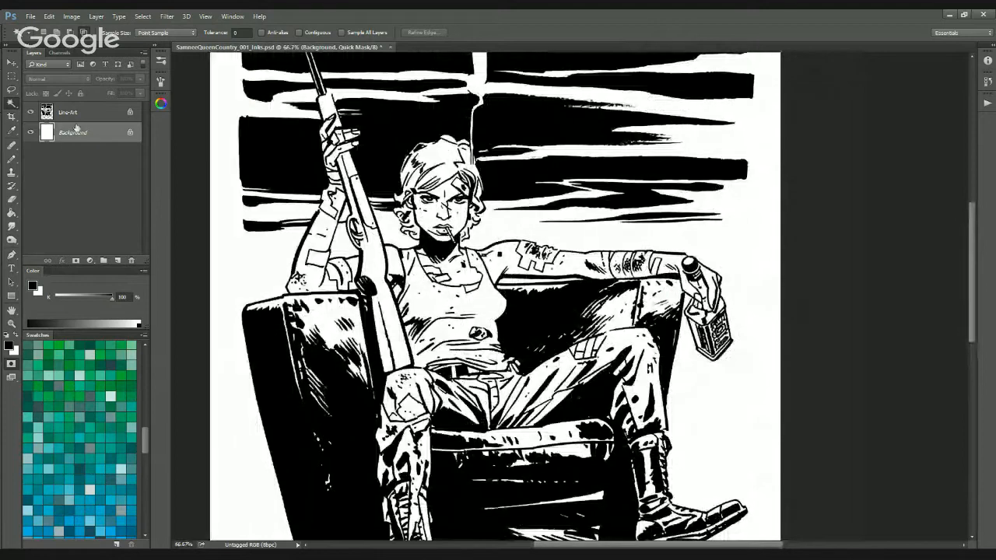
left_click_drag(385, 226, 414, 251)
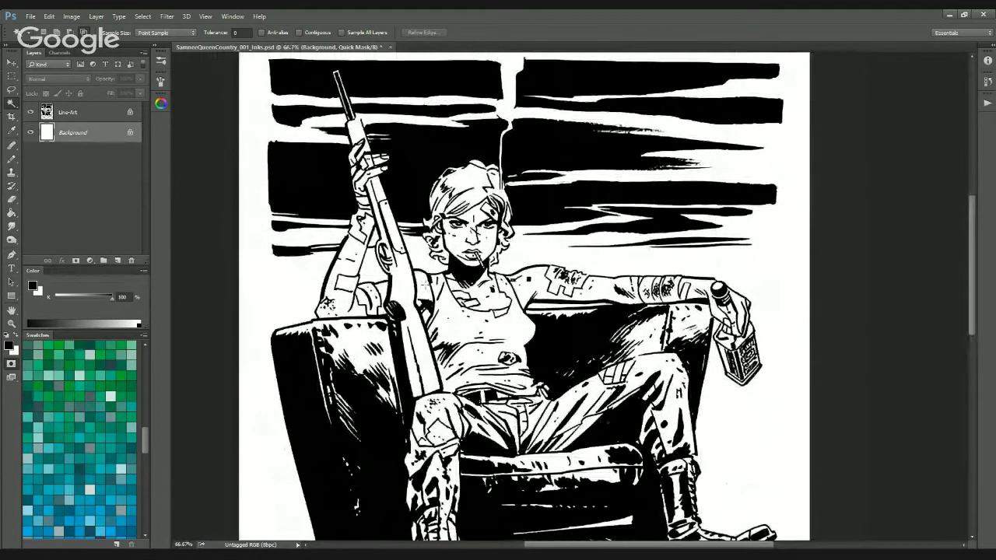
key("l")
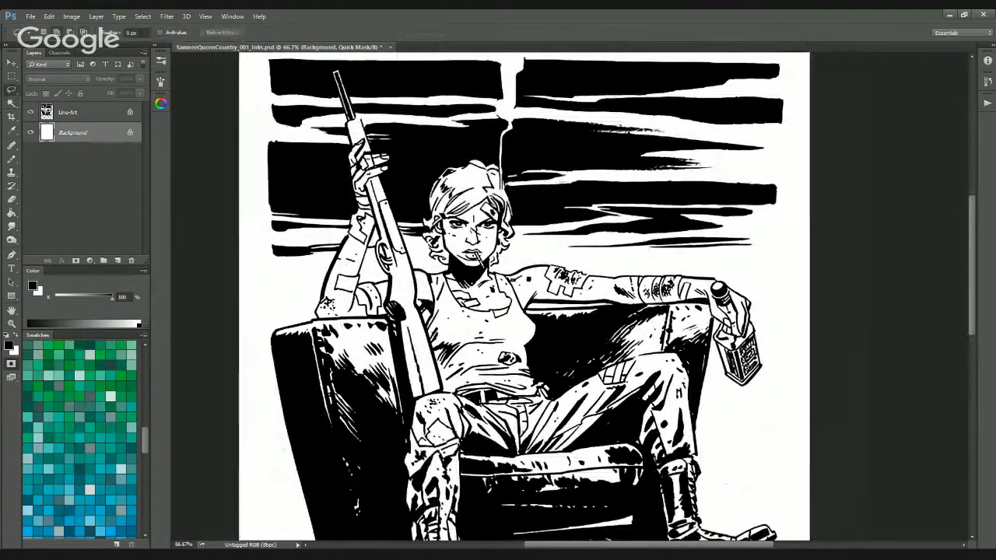
key("ctrl+0")
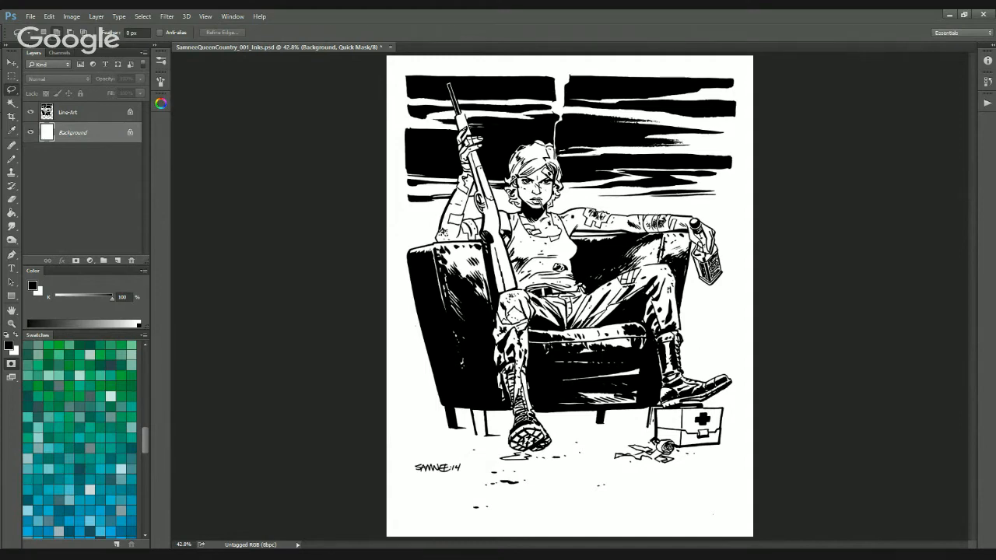
Lasso along the ink lines around the foreground boot and the pair of thin couch-leg lines beside it
key("ctrl+plus")
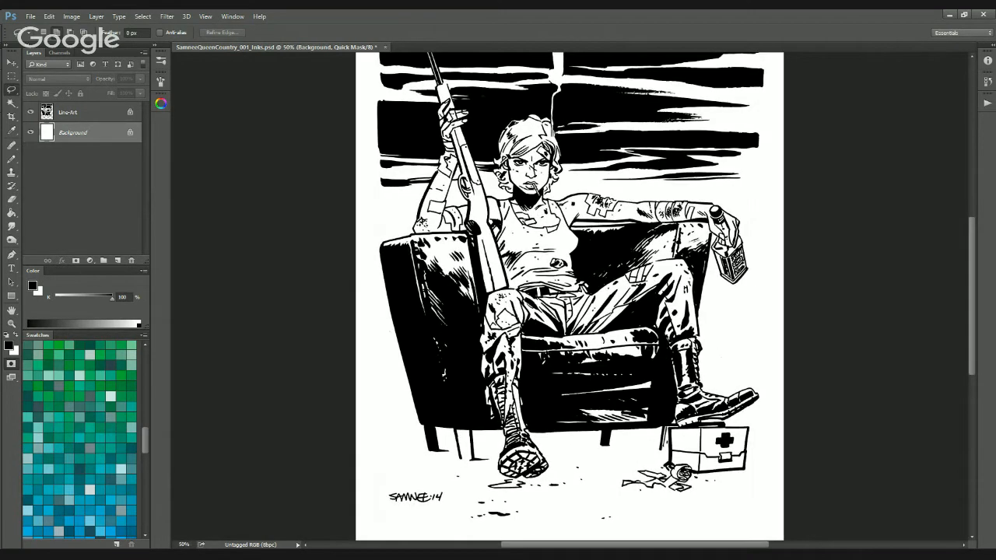
key("ctrl+plus")
key("ctrl+plus")
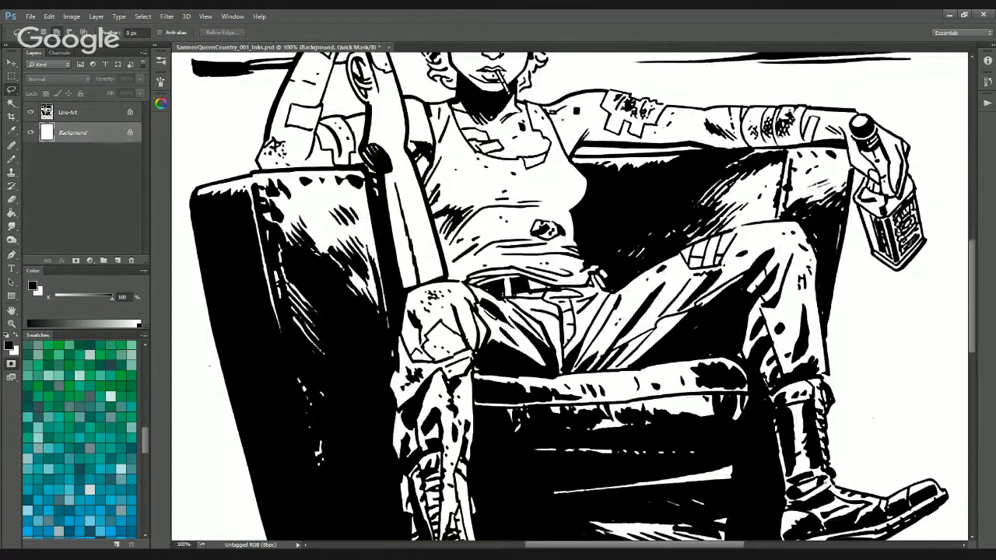
left_click_drag(514, 373, 617, 179)
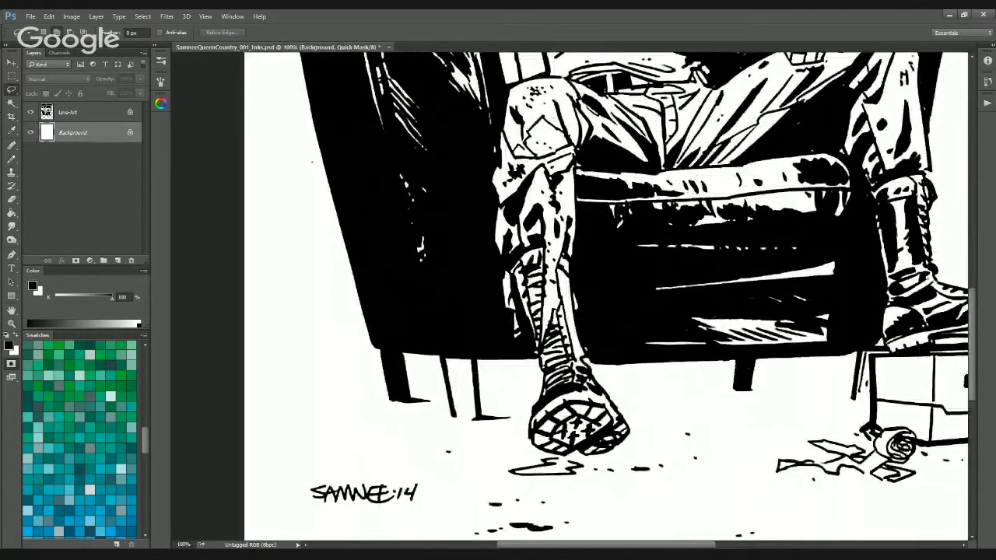
key("ctrl+plus")
mouse_move(326, 383)
left_mouse_down()
mouse_move(391, 305)
mouse_move(566, 141)
mouse_move(546, 158)
mouse_move(544, 177)
mouse_move(574, 304)
left_mouse_up()
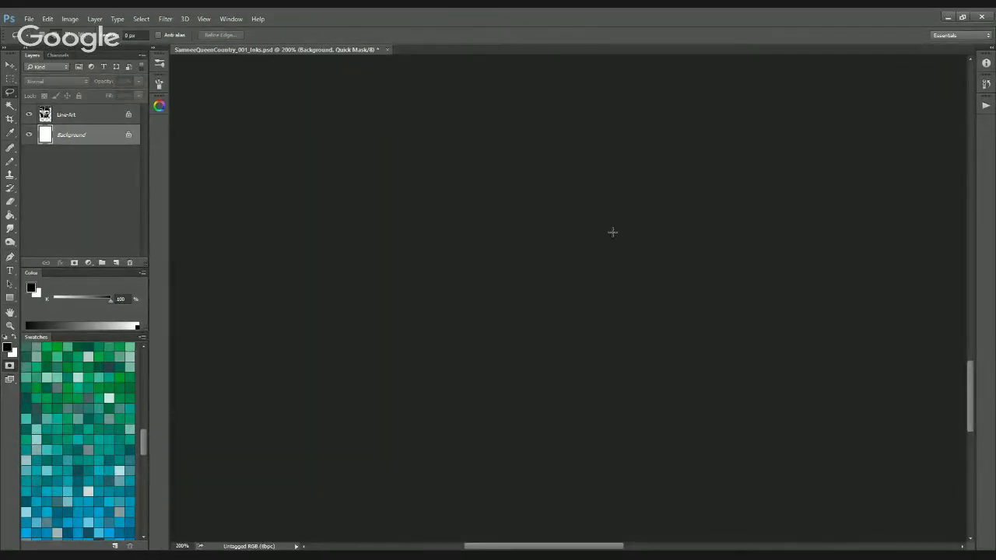
left_click_drag(614, 162, 576, 133)
left_click_drag(625, 252, 470, 322)
mouse_move(422, 243)
left_mouse_down()
mouse_move(577, 251)
mouse_move(600, 290)
mouse_move(592, 334)
mouse_move(574, 354)
mouse_move(570, 410)
mouse_move(599, 442)
mouse_move(595, 433)
mouse_move(627, 446)
mouse_move(665, 435)
mouse_move(693, 446)
mouse_move(765, 389)
left_mouse_up()
mouse_move(736, 352)
left_mouse_down()
mouse_move(673, 259)
mouse_move(707, 218)
mouse_move(670, 133)
left_mouse_up()
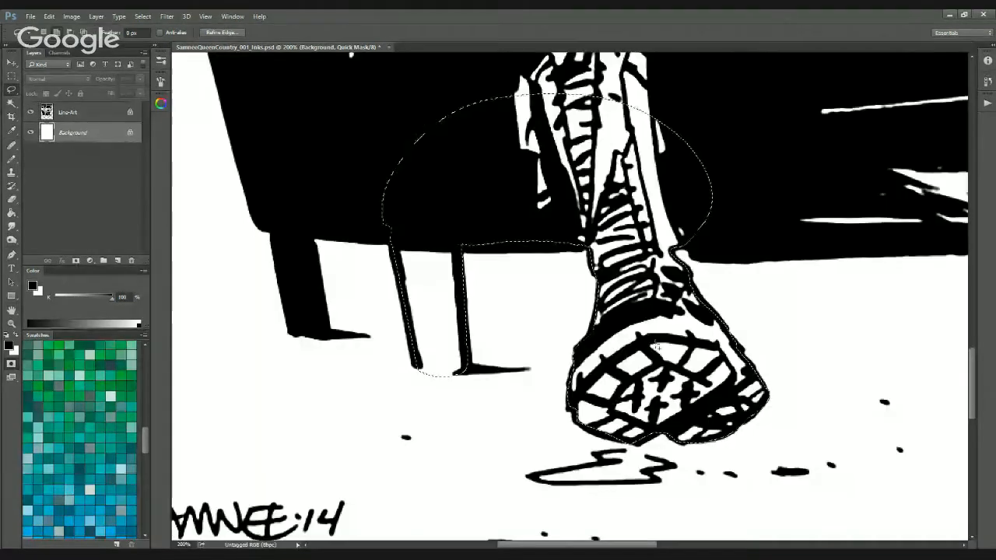
Add the couch's lower front, the first-aid kit and the raised boot to the Lasso selection
mouse_move(808, 330)
left_mouse_down()
mouse_move(713, 322)
mouse_move(435, 407)
left_mouse_up()
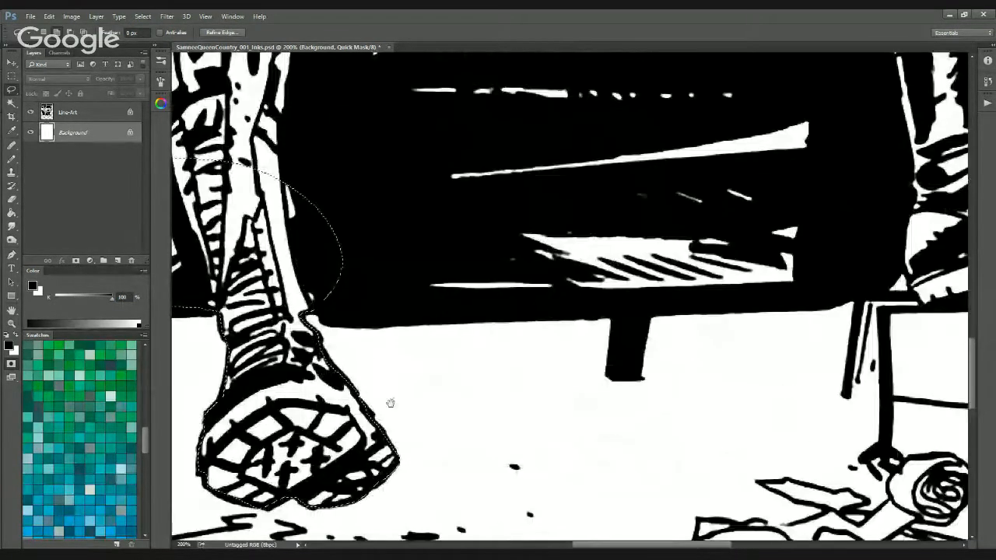
mouse_move(328, 320)
left_mouse_down()
mouse_move(771, 304)
mouse_move(859, 218)
mouse_move(847, 99)
mouse_move(327, 156)
left_mouse_up()
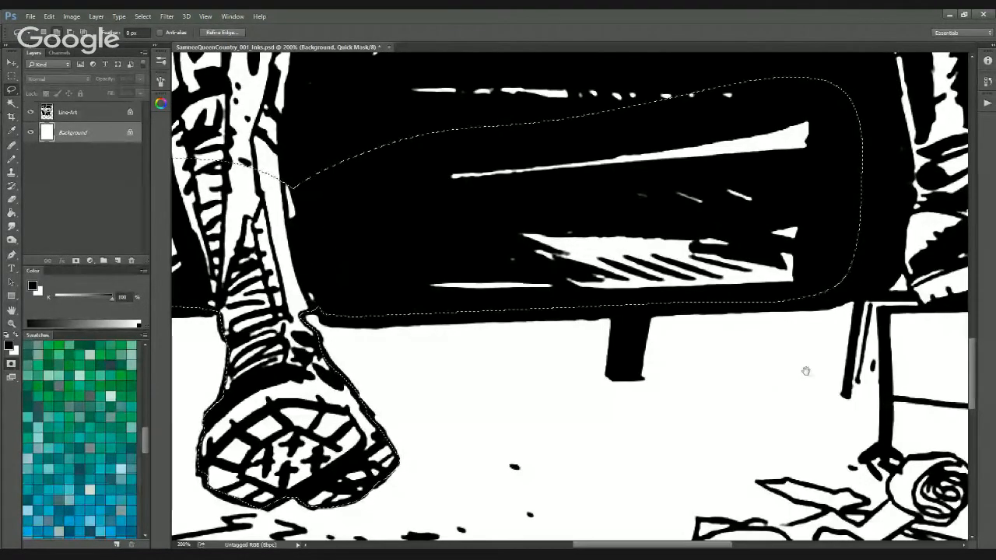
left_click_drag(804, 369, 549, 387)
mouse_move(610, 330)
left_mouse_down()
mouse_move(597, 440)
mouse_move(645, 484)
mouse_move(619, 490)
mouse_move(614, 527)
mouse_move(638, 434)
mouse_move(643, 453)
mouse_move(620, 472)
mouse_move(610, 458)
mouse_move(503, 436)
left_mouse_up()
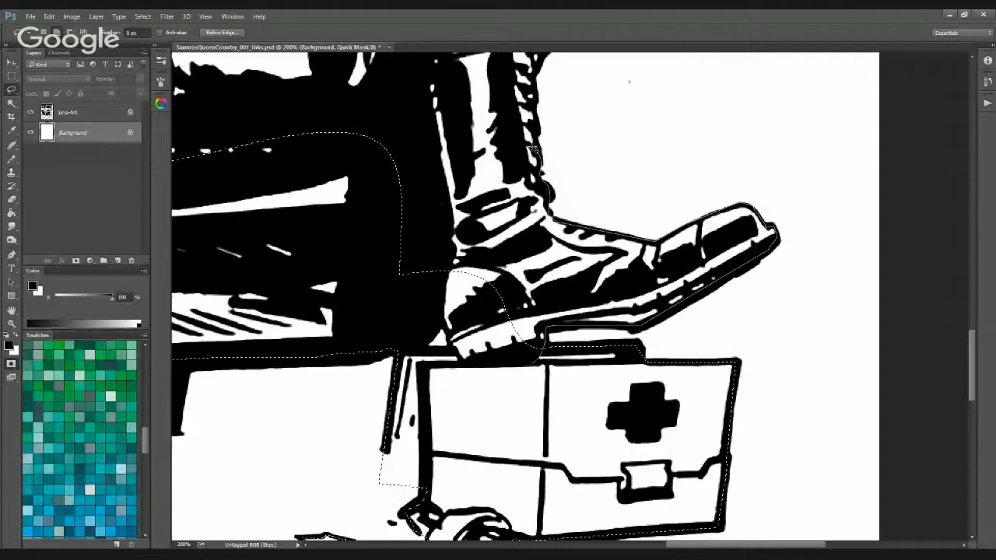
left_click_drag(538, 140, 515, 339)
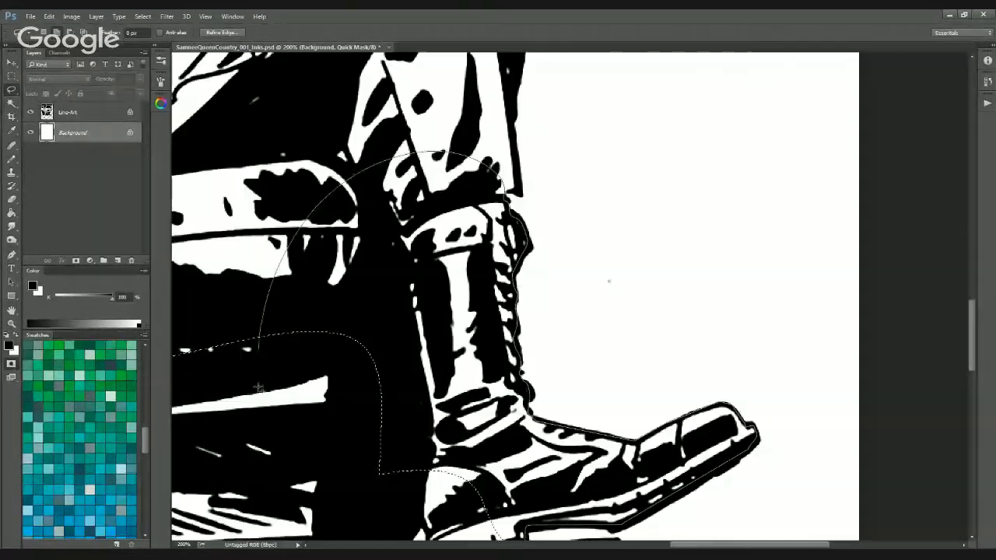
left_click_drag(259, 388, 260, 401)
Extend the Lasso selection up past the raised leg, around the bottle hand and along the outstretched arm to the neck
key("ctrl+minus")
key("ctrl+minus")
key("ctrl+minus")
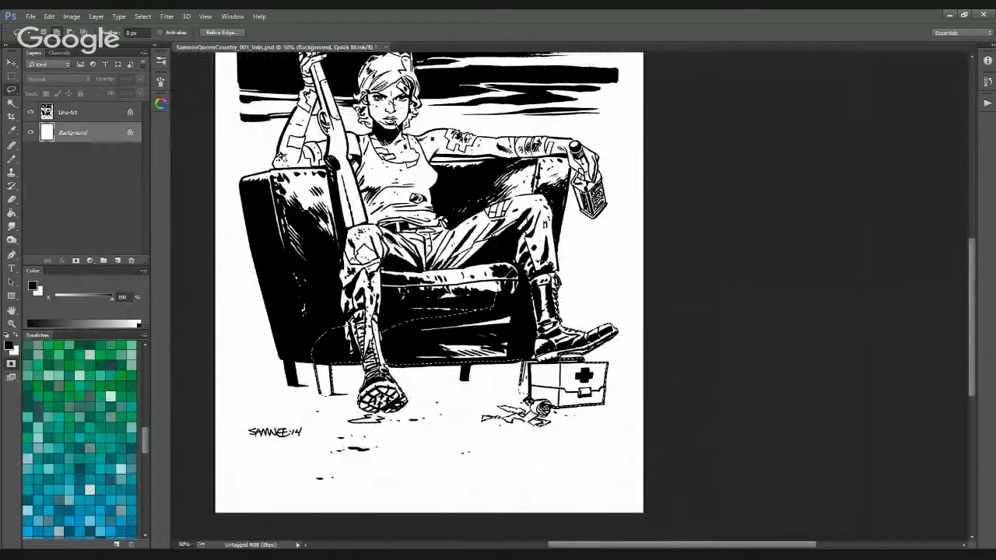
key("ctrl+plus")
key("ctrl+plus")
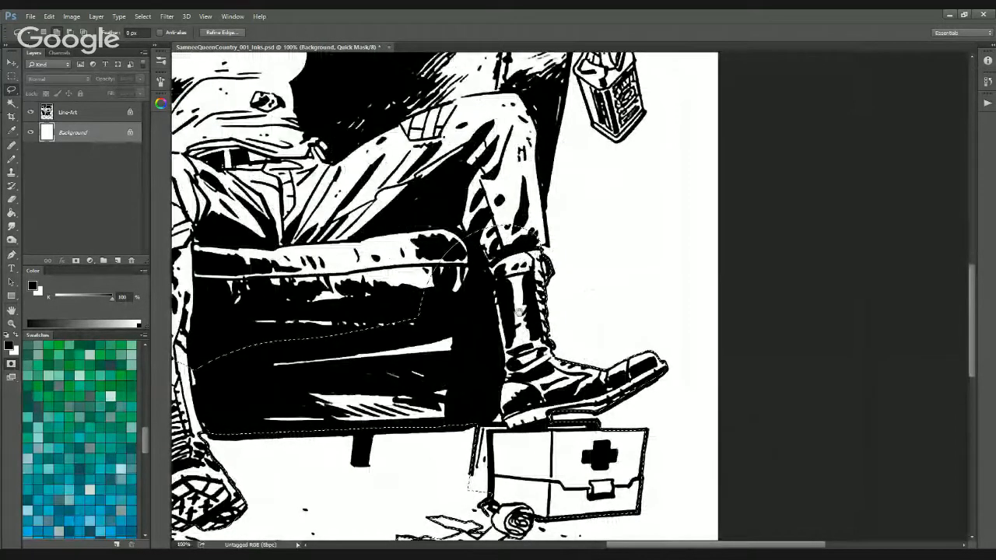
left_click_drag(550, 248, 501, 328)
key("ctrl+plus")
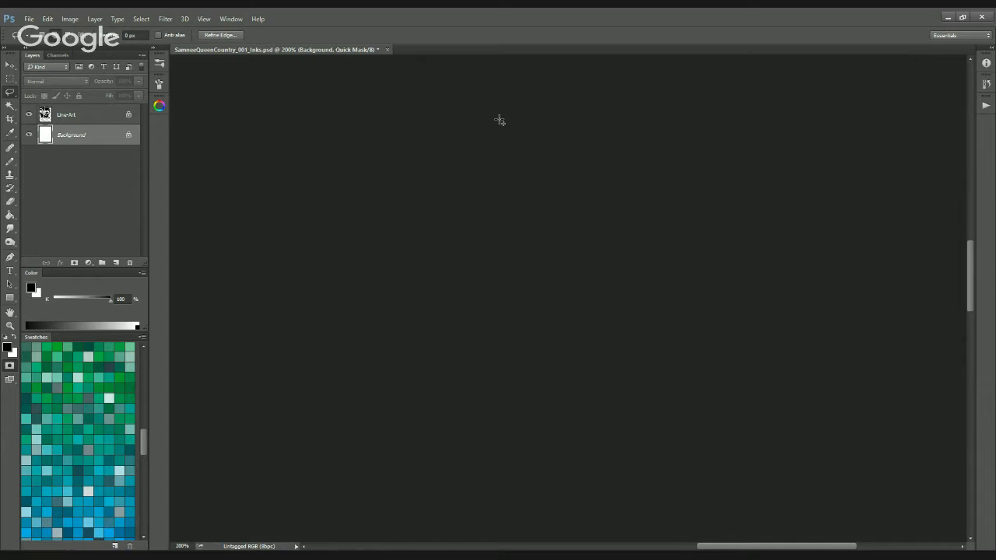
mouse_move(455, 86)
left_mouse_down()
mouse_move(550, 190)
mouse_move(643, 272)
left_mouse_up()
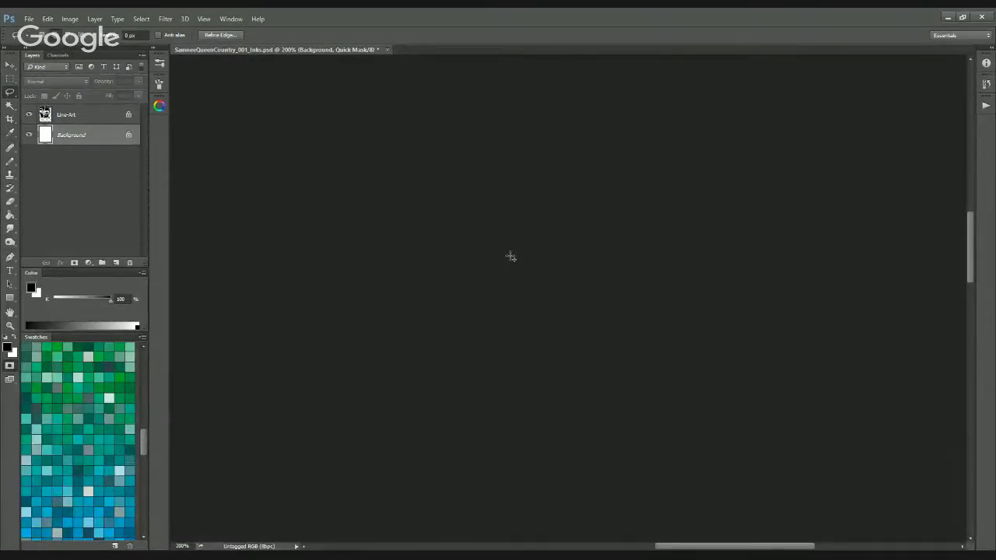
mouse_move(510, 256)
left_mouse_down()
mouse_move(354, 261)
mouse_move(698, 282)
mouse_move(612, 280)
mouse_move(541, 257)
left_mouse_up()
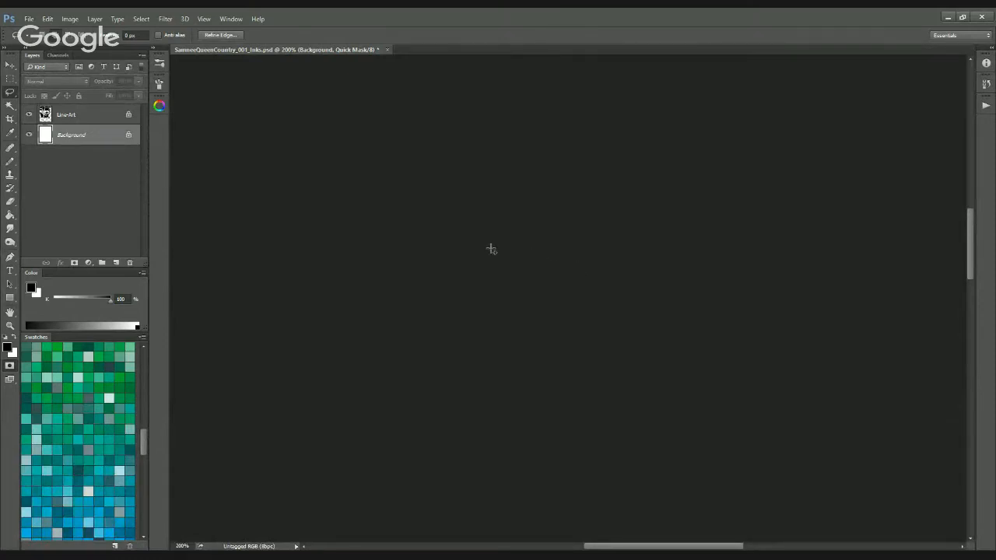
mouse_move(461, 248)
left_mouse_down()
mouse_move(374, 278)
mouse_move(621, 347)
left_mouse_up()
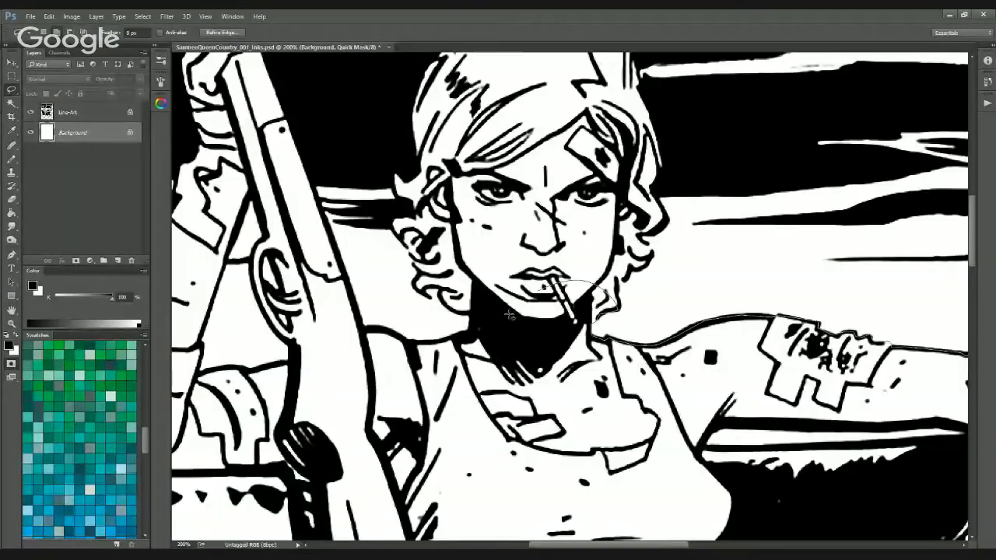
mouse_move(603, 101)
left_mouse_down()
mouse_move(555, 240)
mouse_move(639, 128)
mouse_move(520, 264)
mouse_move(517, 450)
mouse_move(478, 33)
mouse_move(541, 234)
mouse_move(630, 299)
mouse_move(784, 275)
mouse_move(381, 295)
mouse_move(784, 251)
mouse_move(444, 350)
mouse_move(347, 405)
mouse_move(618, 246)
mouse_move(672, 252)
mouse_move(728, 220)
left_mouse_up()
Browse the colour swatches and pick one from the orange range as the foreground colour
key("ctrl+minus")
key("ctrl+minus")
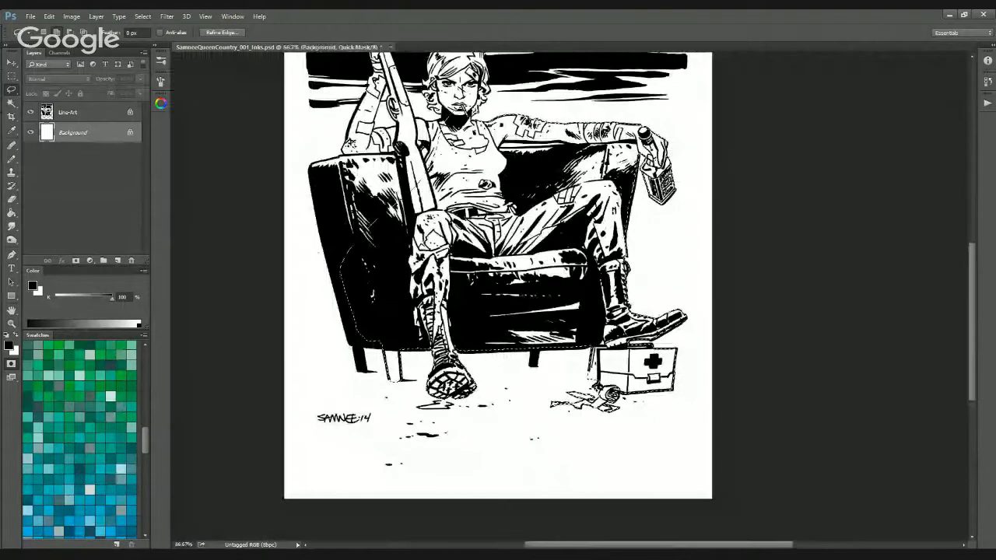
key("ctrl+plus")
left_click_drag(311, 64, 291, 148)
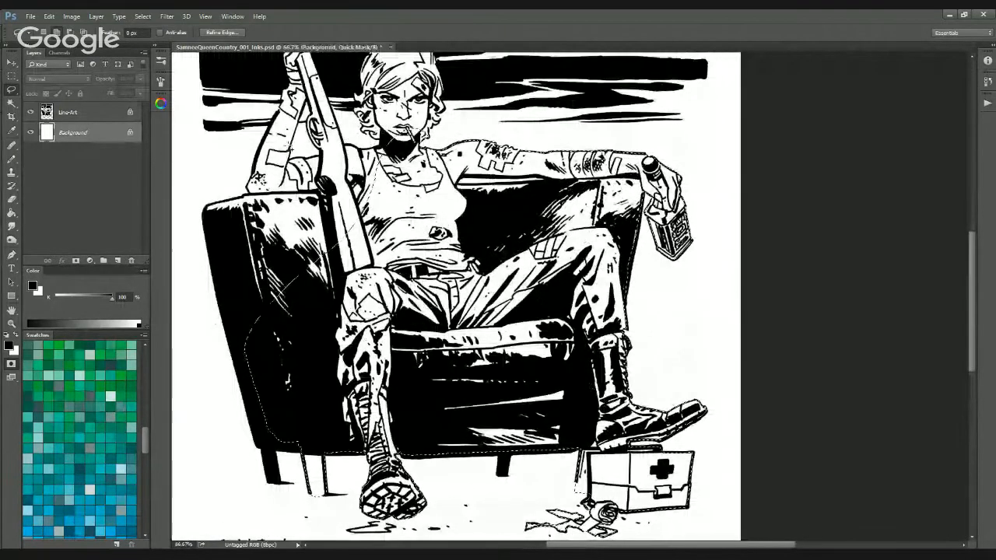
mouse_move(519, 330)
left_mouse_down()
mouse_move(484, 274)
mouse_move(480, 325)
left_mouse_up()
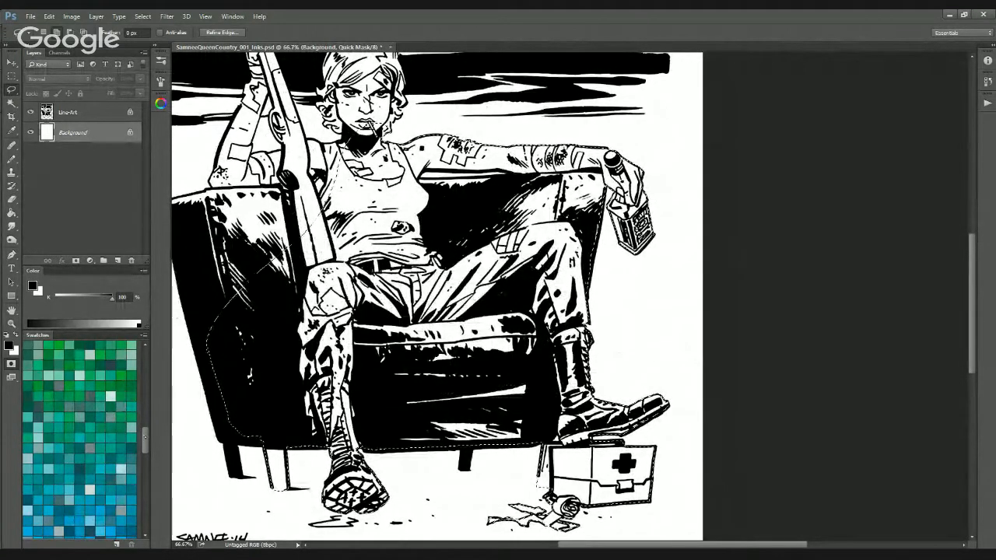
scroll(80, 440, "down", 15)
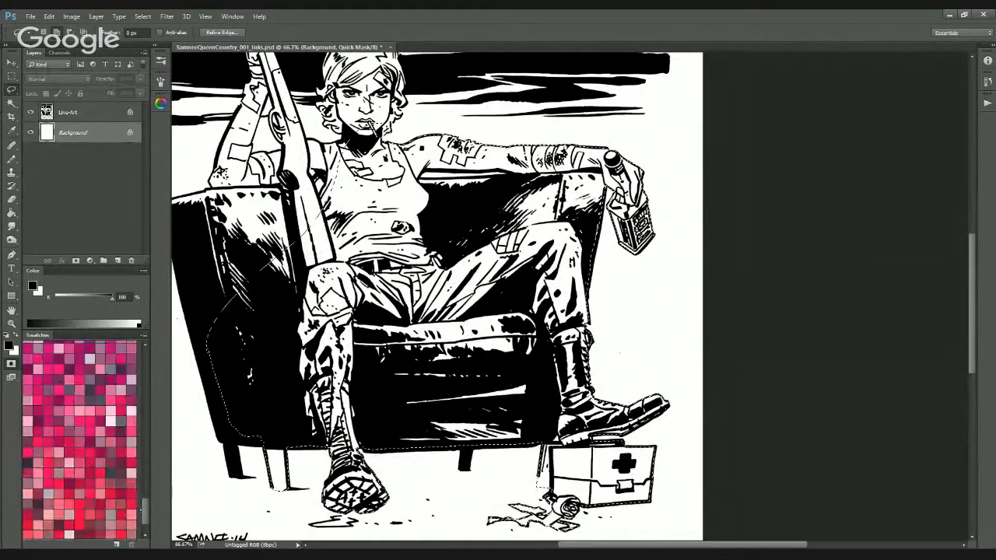
scroll(80, 439, "up", 15)
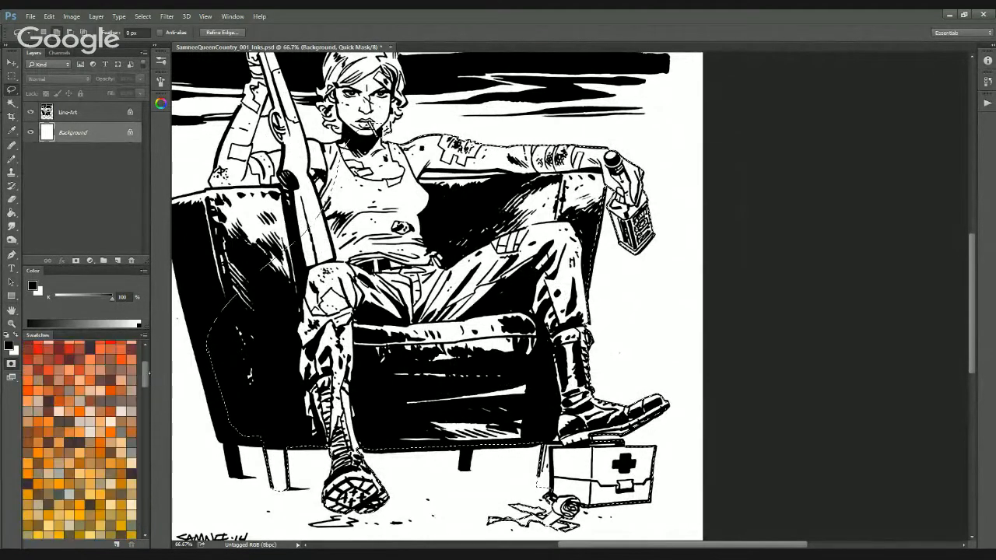
scroll(80, 440, "up", 15)
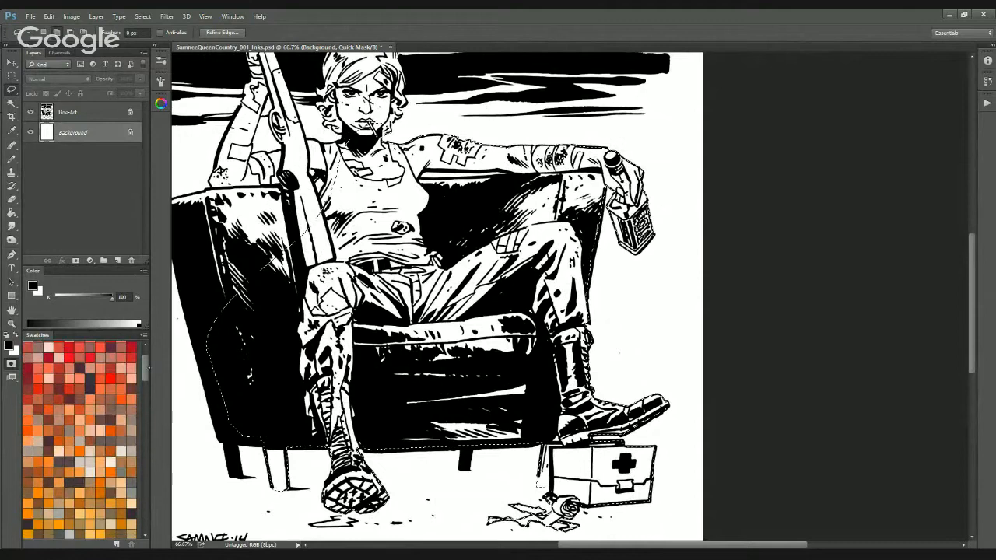
scroll(80, 440, "up", 2)
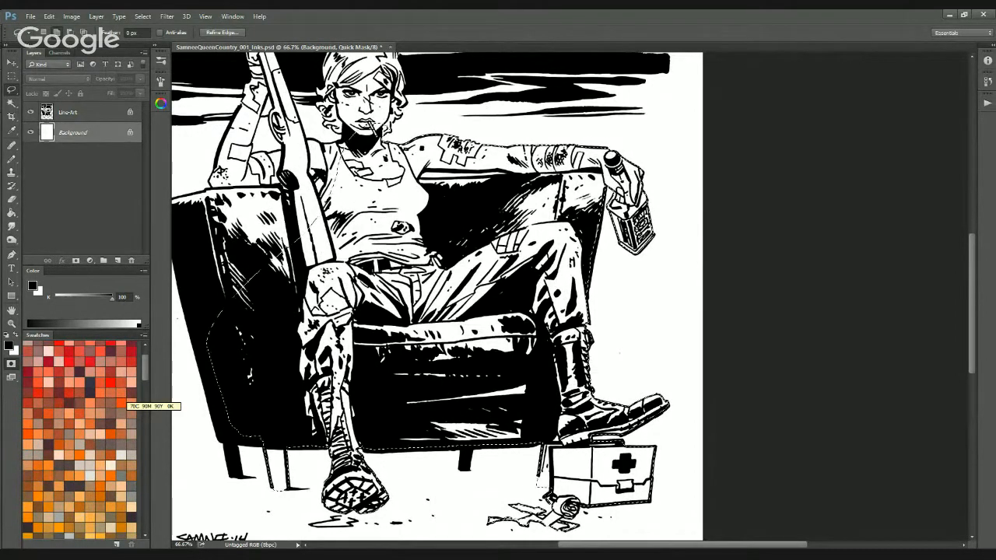
left_click(115, 472)
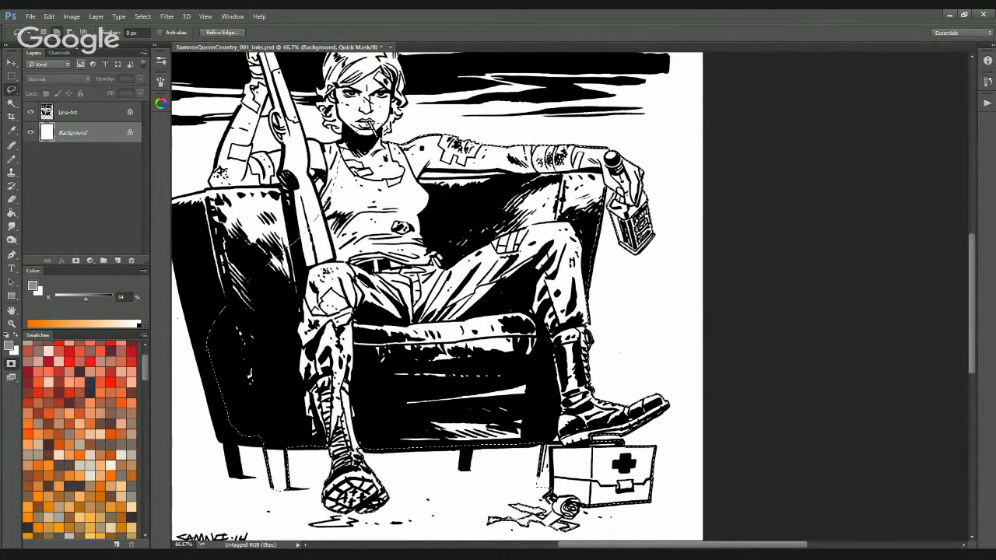
Select the Line-Art layer and exit Quick Mask mode
left_click(71, 16)
left_click(70, 17)
left_click(71, 16)
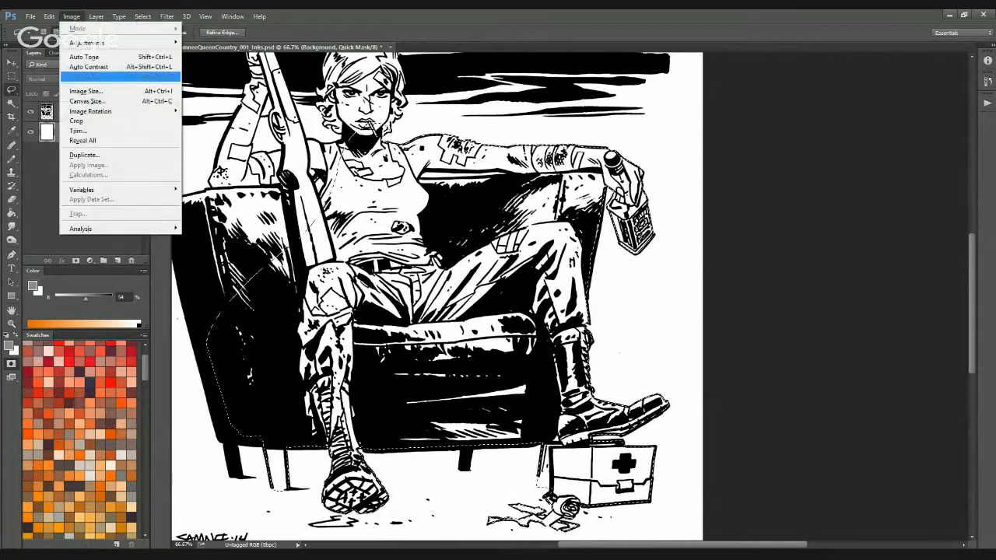
left_click(71, 17)
left_click(85, 113)
left_click(71, 15)
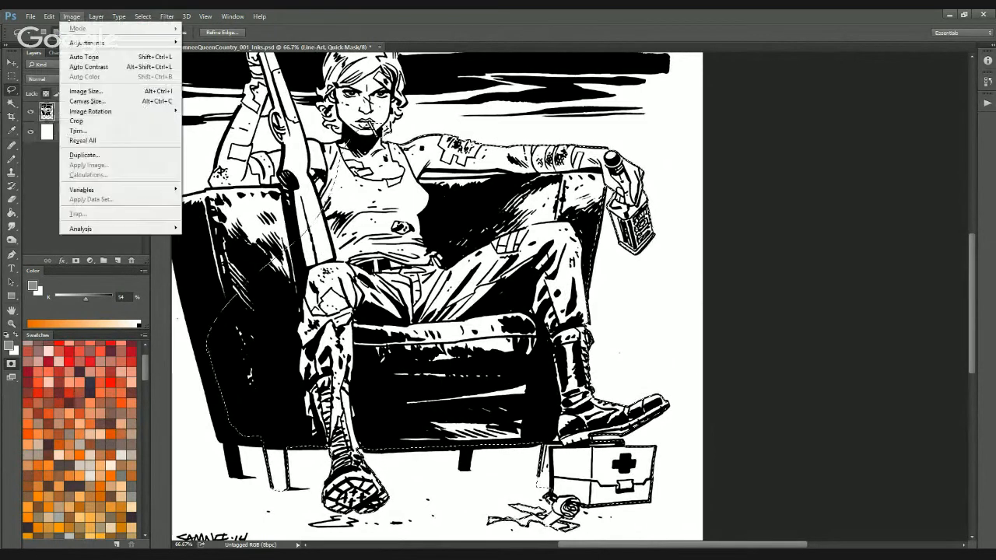
left_click(71, 17)
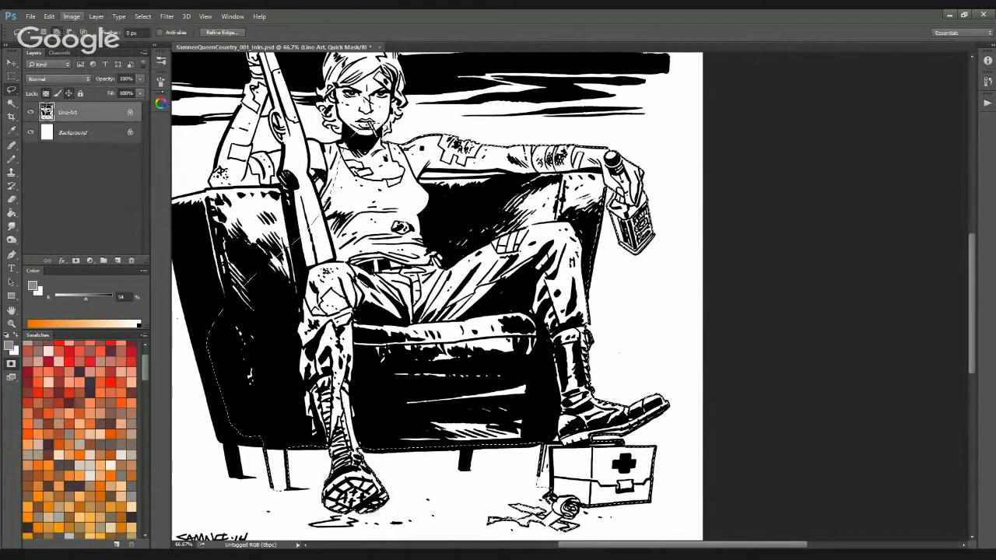
key("q")
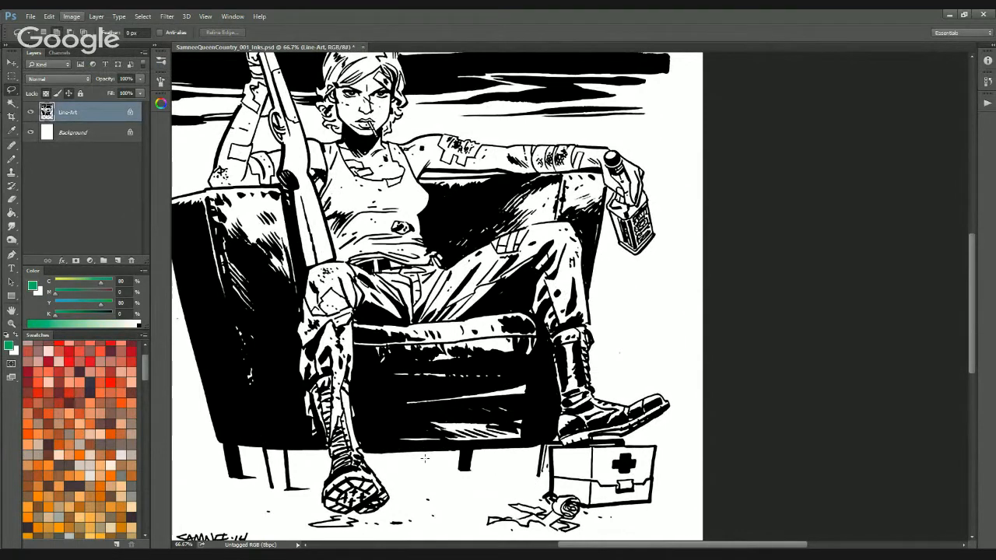
Look up the image's colour mode options with Quick Mask off
left_click_drag(368, 322, 469, 257)
left_click(71, 16)
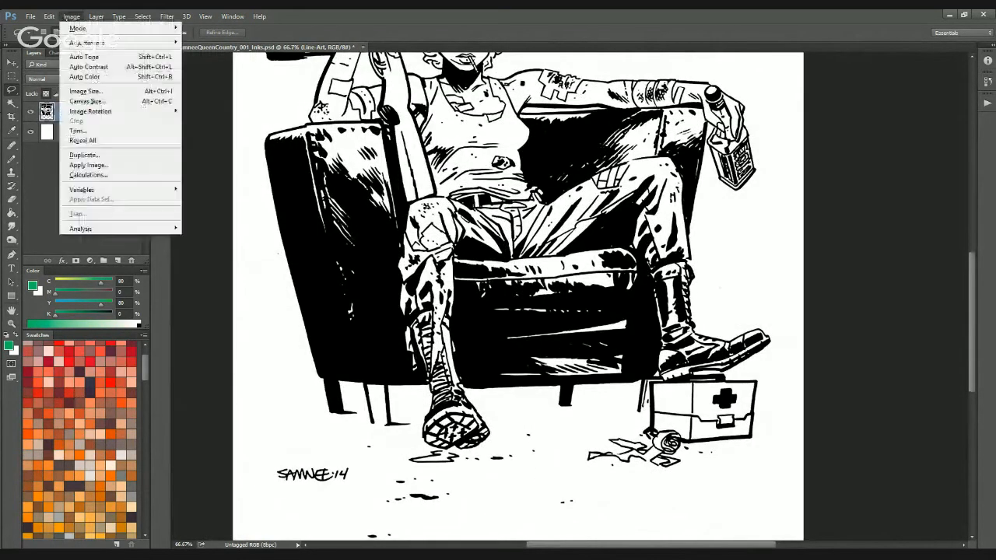
mouse_move(78, 28)
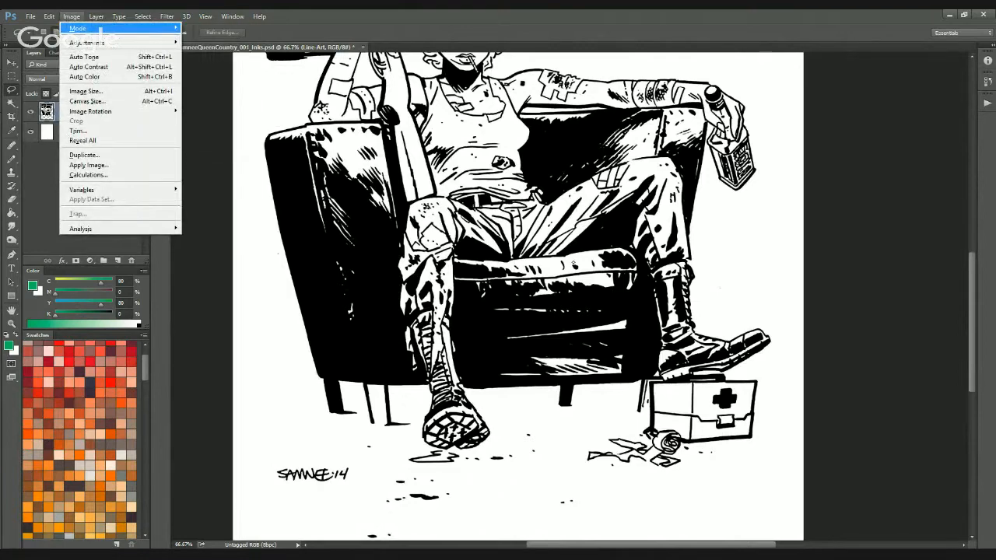
left_click_drag(504, 439, 439, 432)
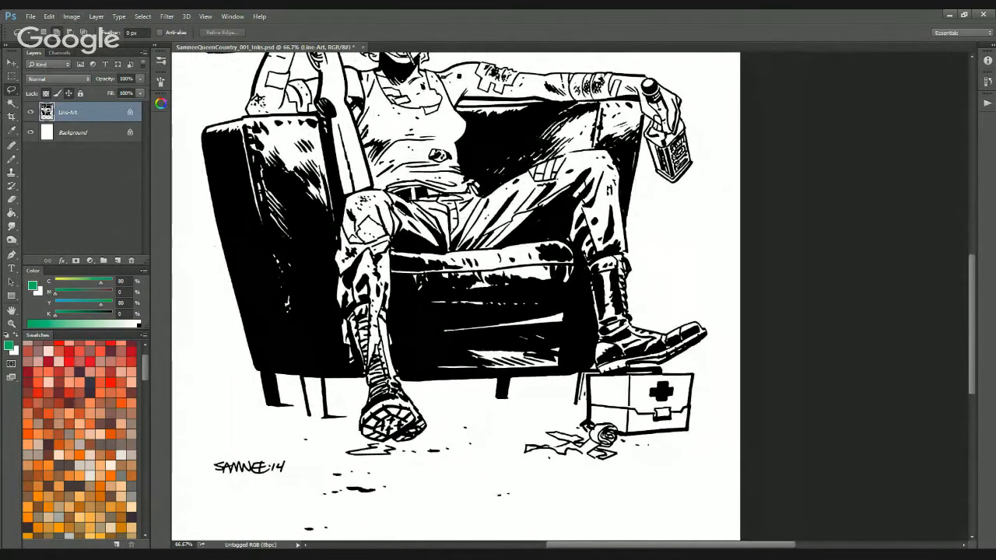
Lasso the foreground boot together with the pair of thin couch-leg lines beside it
key("ctrl+plus")
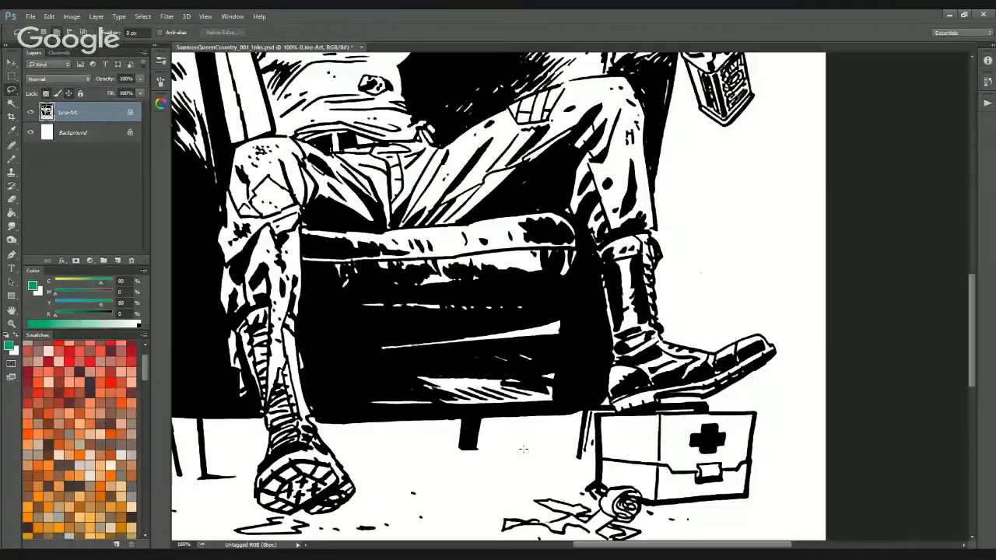
left_click_drag(305, 442, 437, 360)
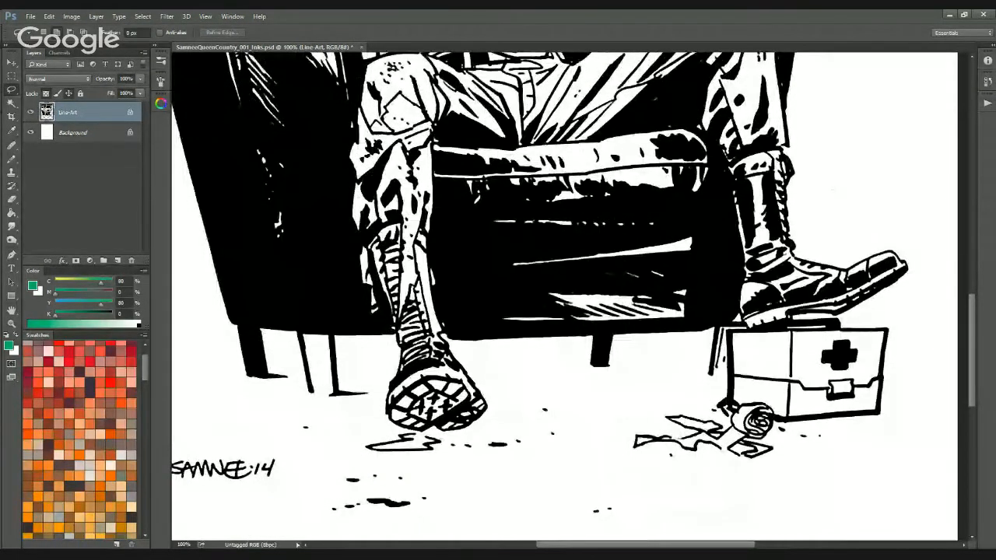
left_click_drag(370, 356, 412, 342)
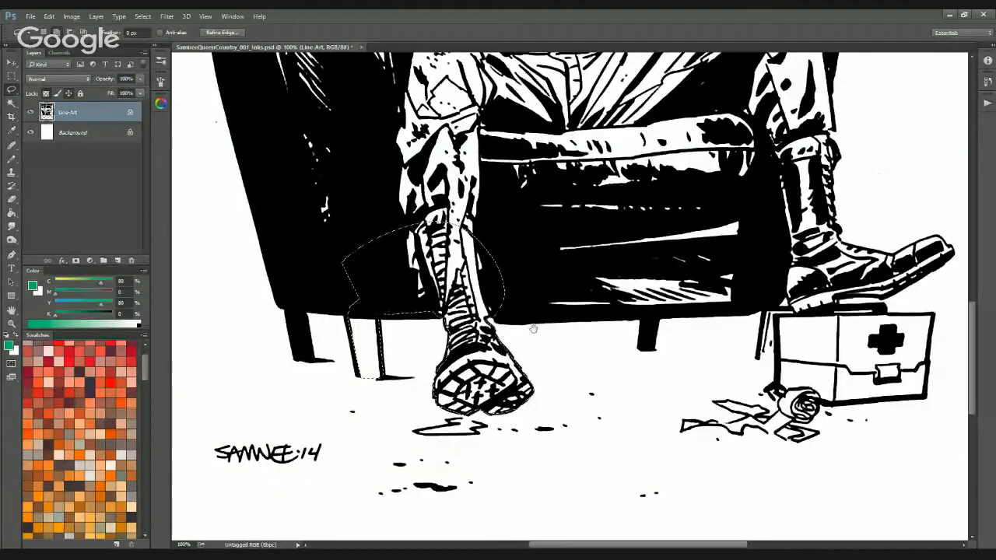
Extend the Lasso selection around the couch, raised boot, bottle hand and outstretched arm, including the leftover couch patch beside the torso
left_click_drag(534, 329, 386, 316)
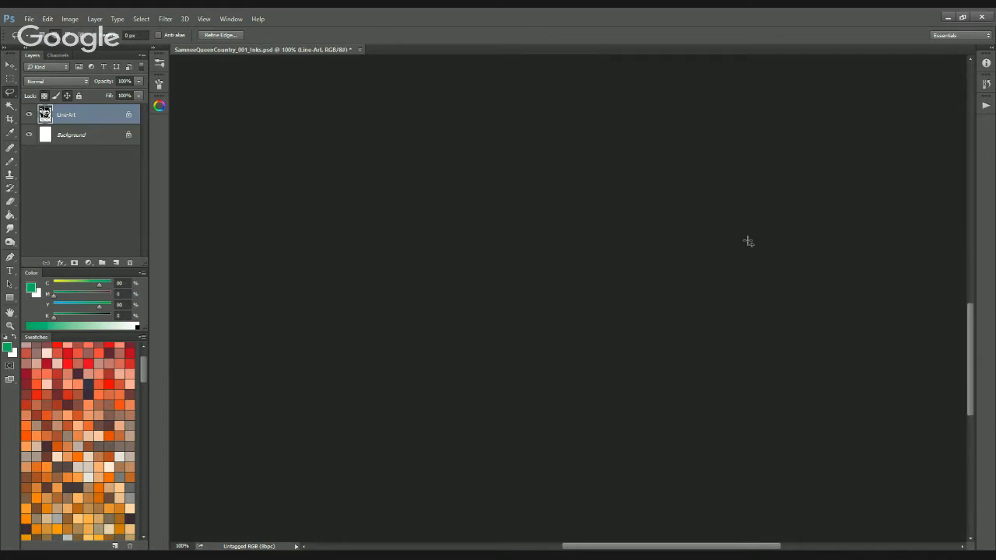
left_click_drag(687, 214, 575, 388)
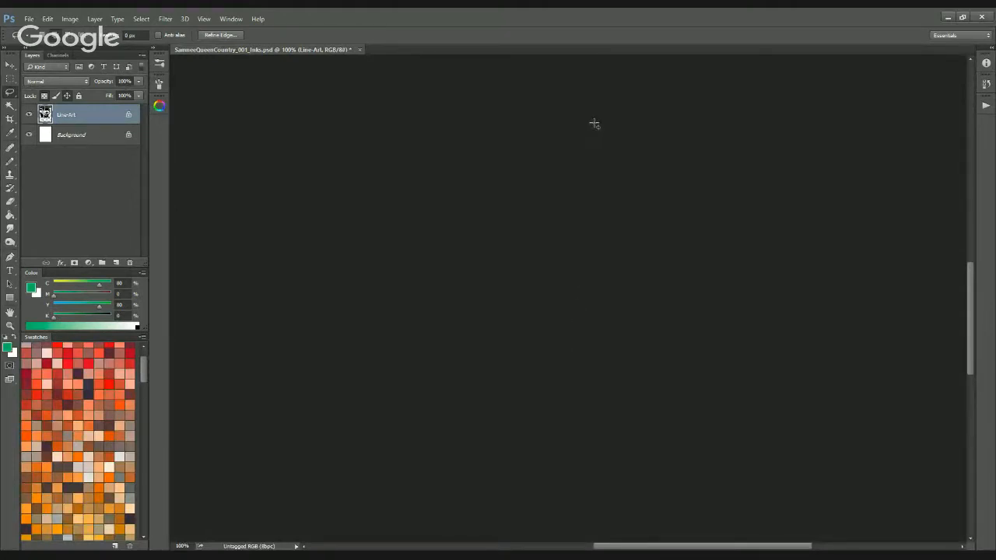
scroll(614, 224, "up", 3)
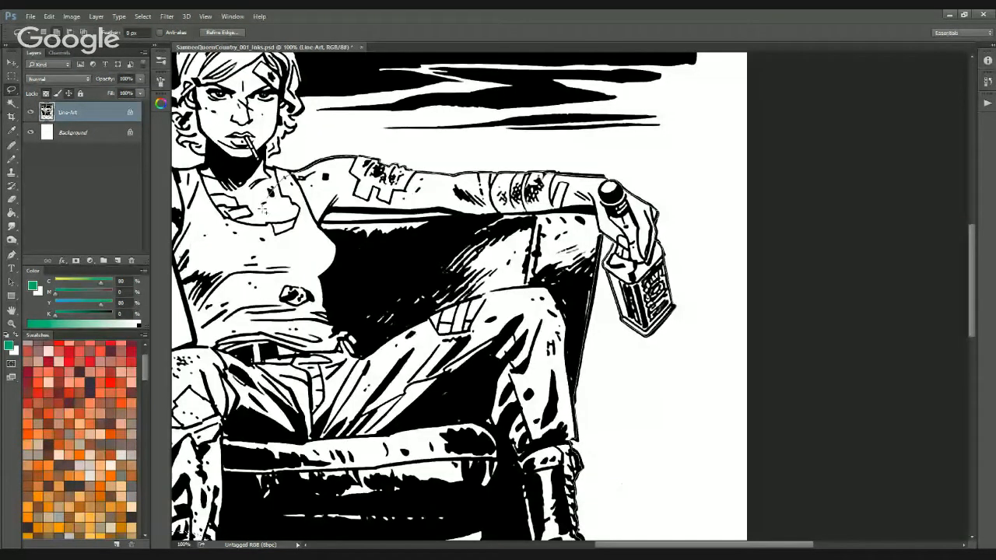
left_click_drag(273, 196, 333, 241)
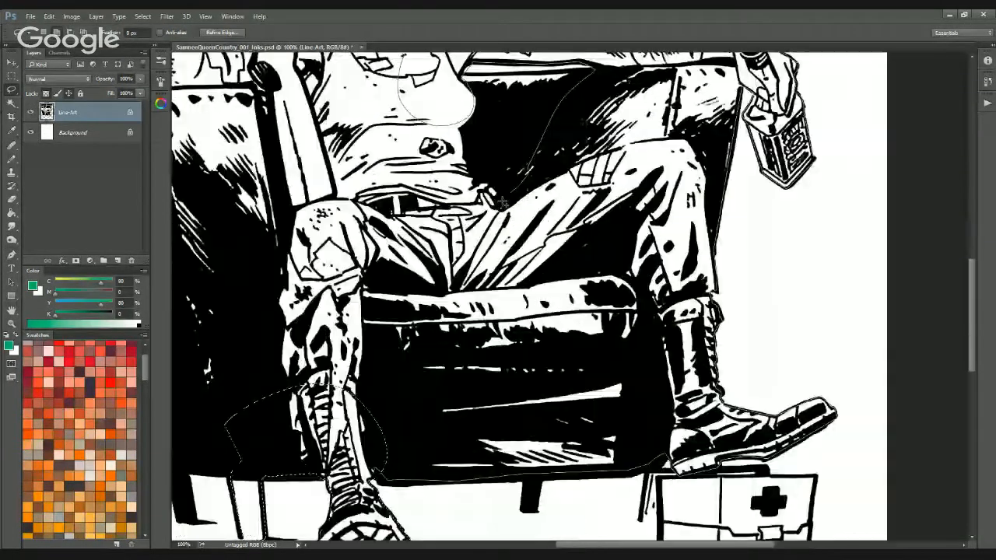
mouse_move(483, 204)
left_mouse_down()
mouse_move(290, 350)
mouse_move(296, 389)
mouse_move(374, 471)
left_mouse_up()
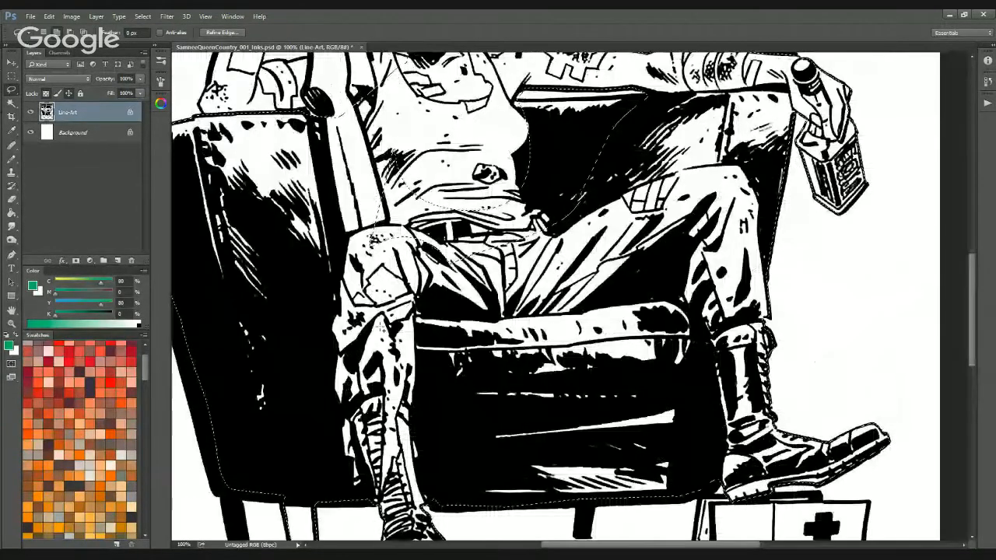
mouse_move(381, 329)
left_mouse_down()
mouse_move(606, 313)
mouse_move(344, 300)
left_mouse_up()
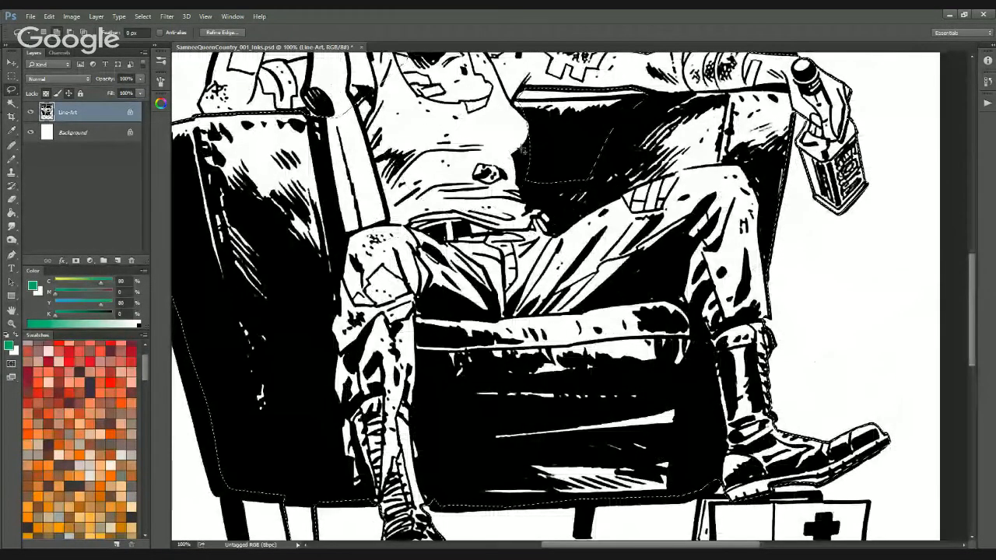
mouse_move(509, 104)
left_mouse_down()
mouse_move(644, 96)
mouse_move(653, 105)
mouse_move(594, 225)
mouse_move(459, 147)
left_mouse_up()
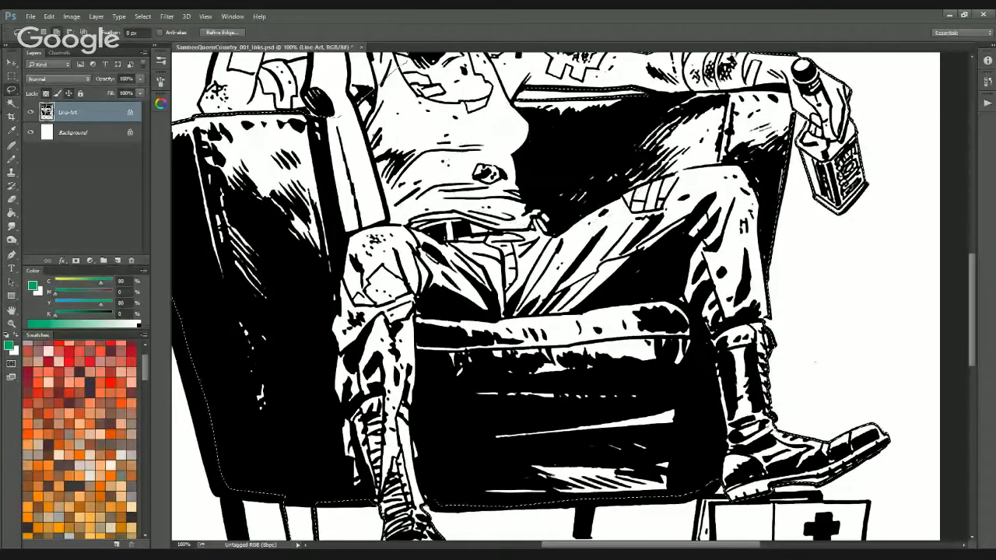
Show the selection as a Quick Mask and examine its edges around the boots, couch, outstretched arm and face
key("q")
left_click_drag(565, 467, 697, 230)
key("q")
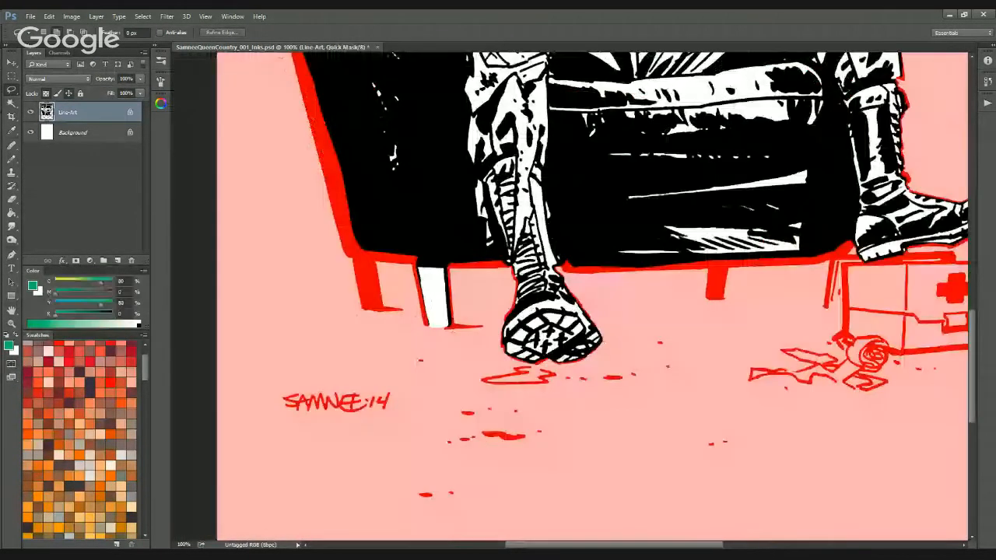
left_click_drag(637, 319, 510, 465)
key("q")
left_click_drag(562, 443, 755, 339)
left_click_drag(590, 182, 551, 421)
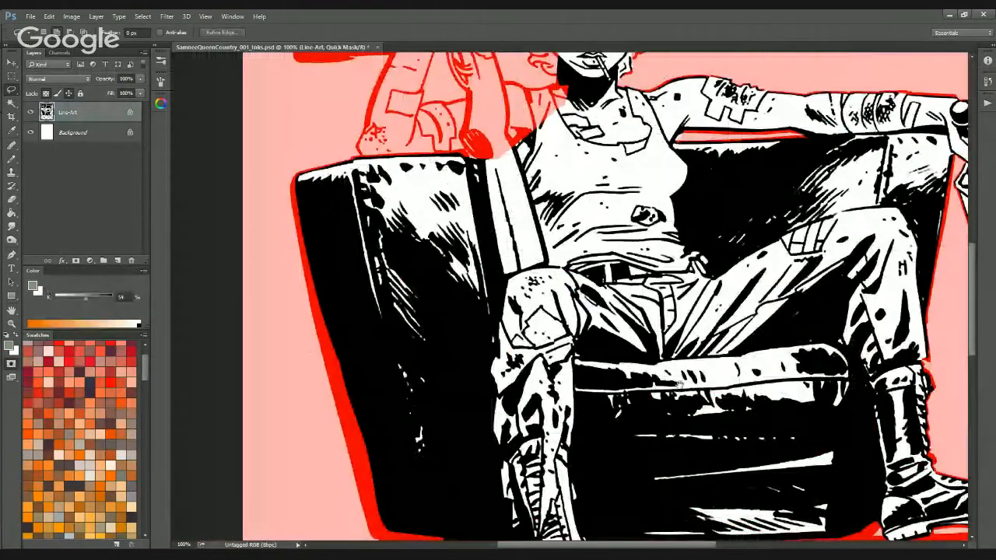
left_click_drag(716, 315, 552, 371)
left_click_drag(587, 275, 553, 339)
key("ctrl+plus")
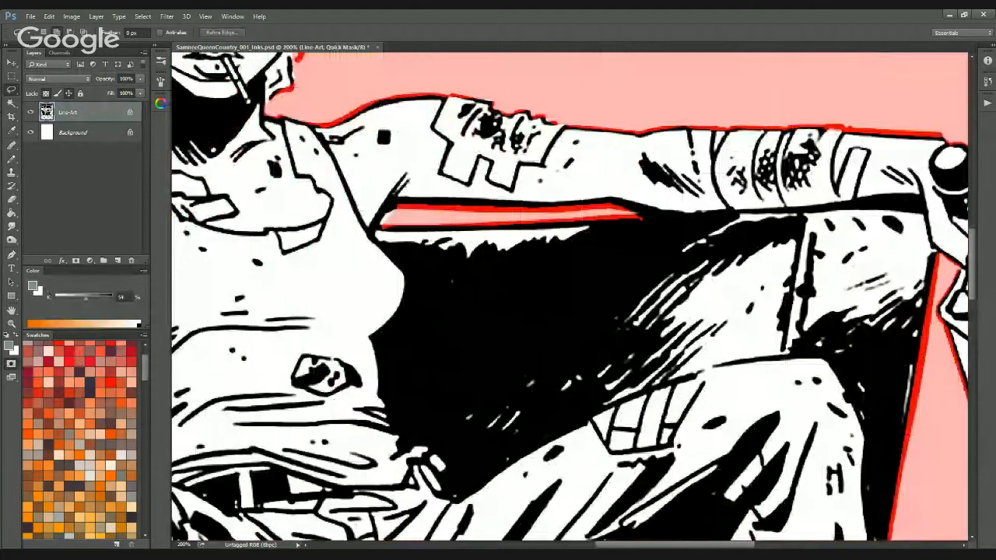
left_click_drag(609, 412, 702, 273)
key("ctrl+0")
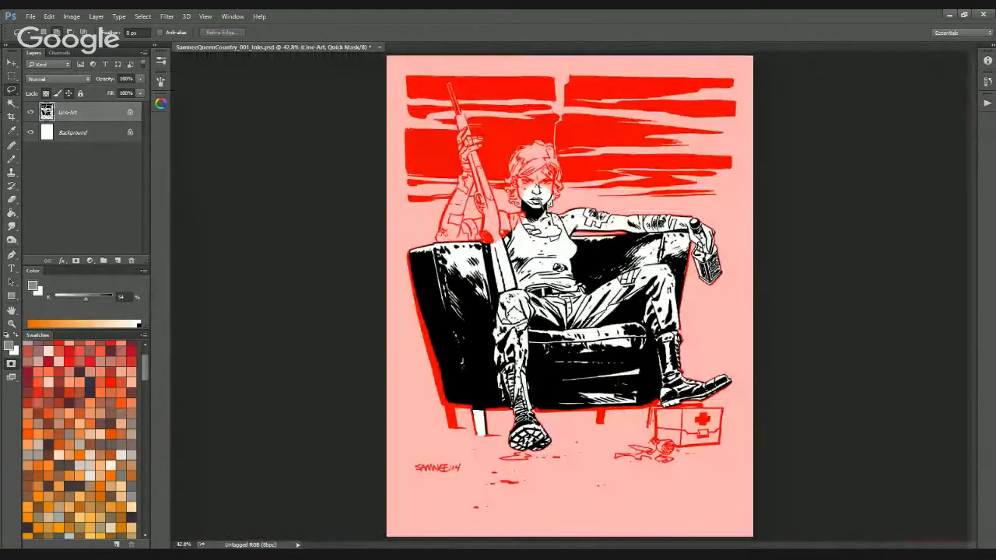
key("ctrl+plus")
key("ctrl+plus")
key("ctrl+plus")
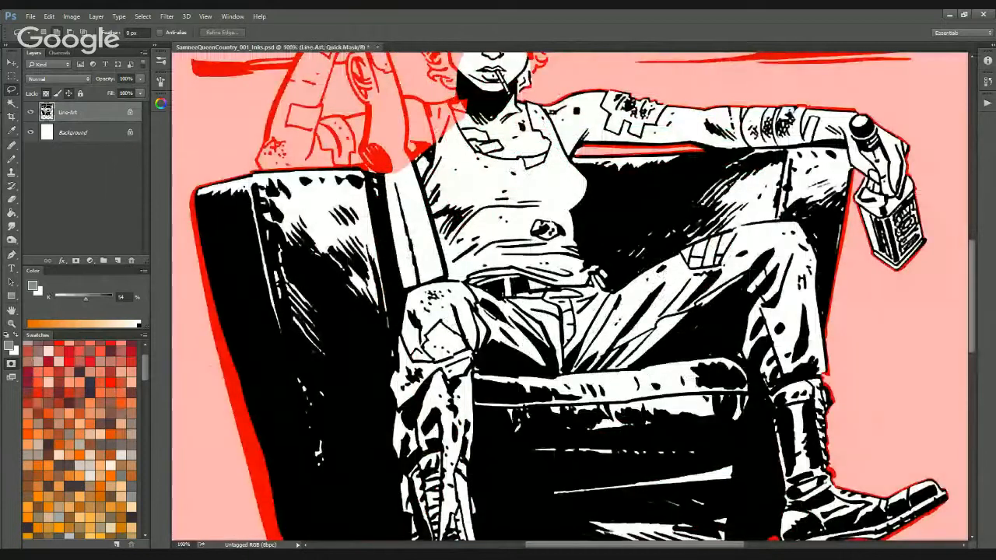
left_click_drag(498, 189, 412, 306)
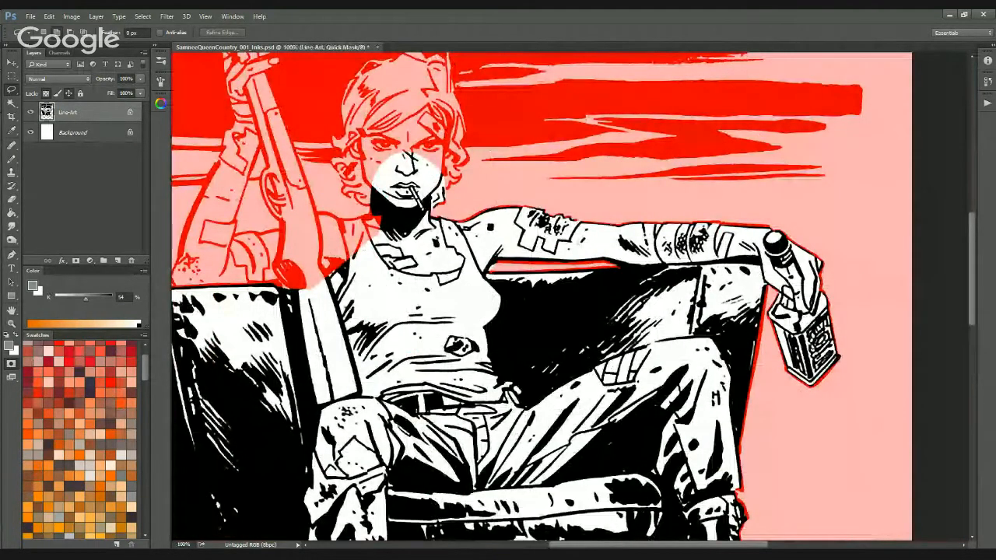
Undo the grey Pencil stroke and mask the inner corner of the gap beneath the outstretched arm with default black
key("b")
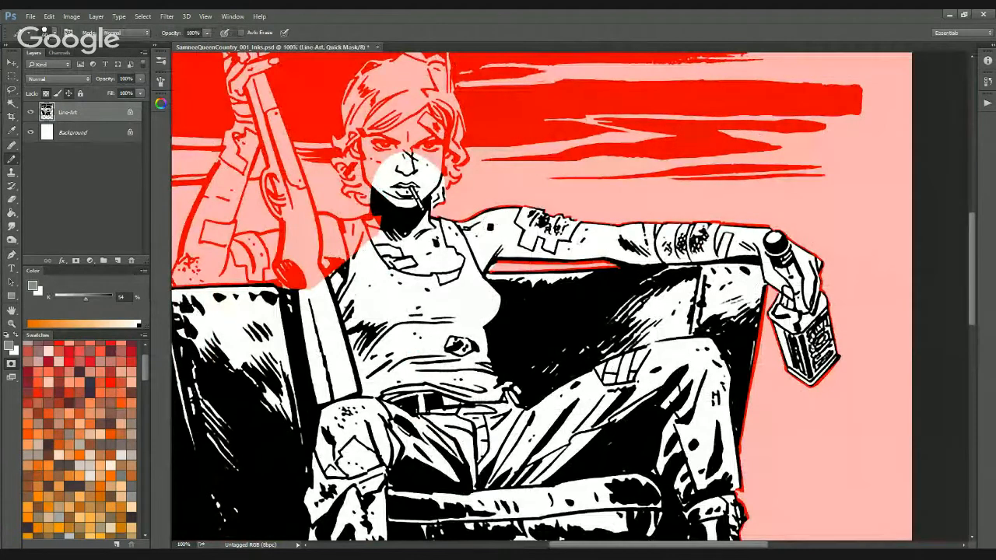
left_click(23, 32)
left_click_drag(556, 308, 643, 311)
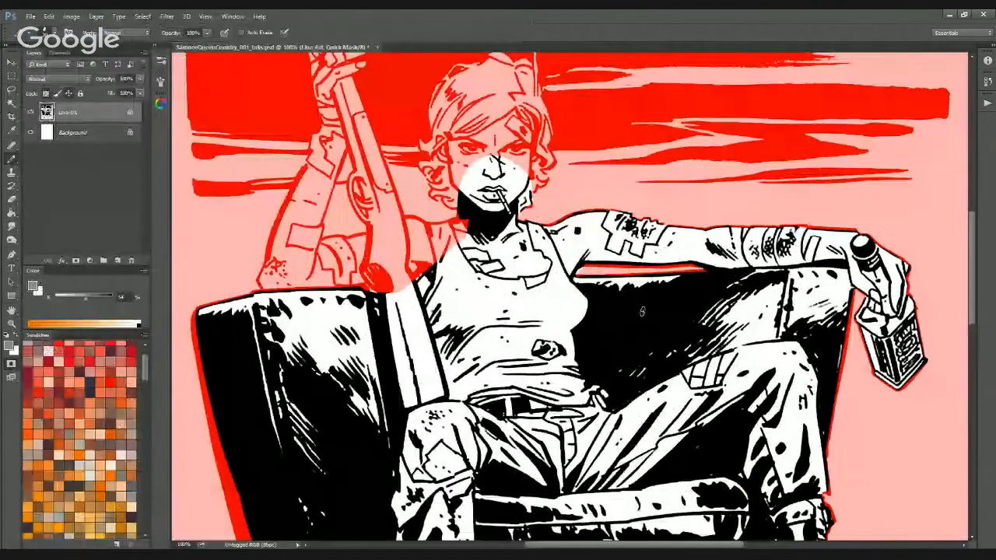
key("ctrl+plus")
key("ctrl+plus")
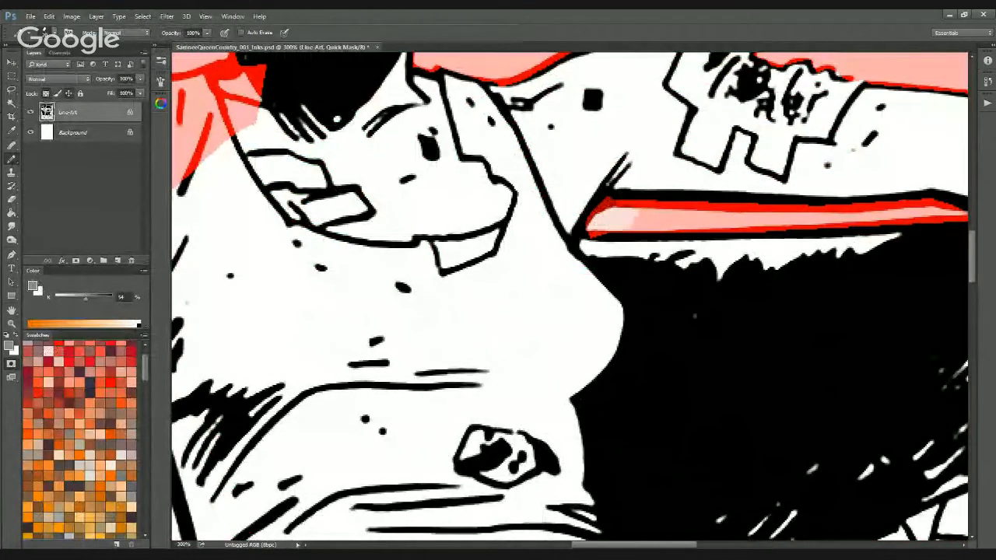
key("ctrl+z")
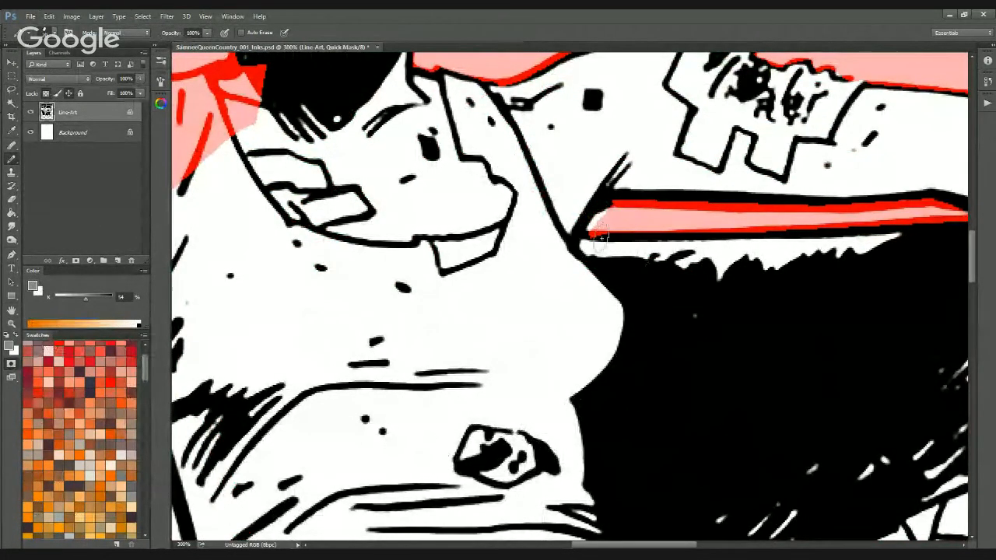
key("d")
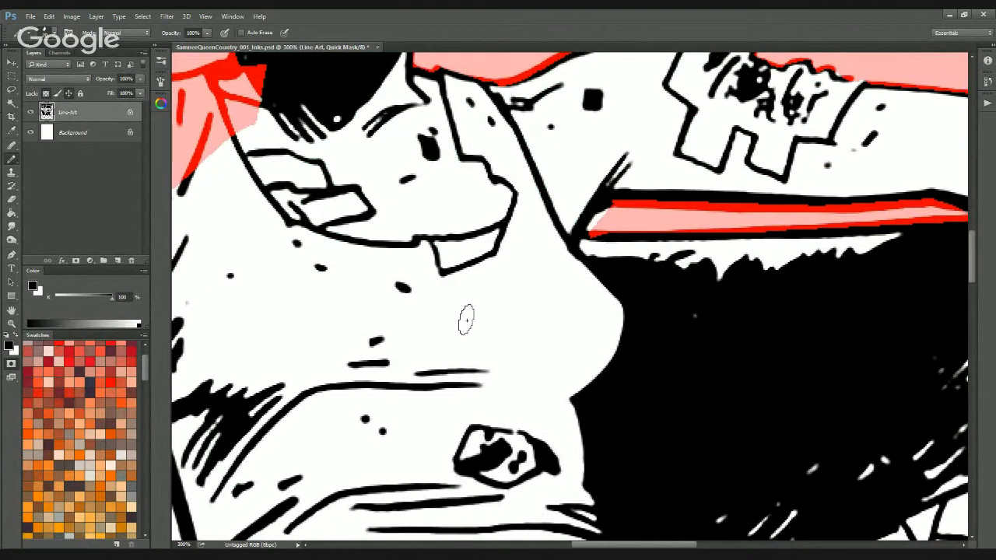
mouse_move(615, 216)
left_mouse_down()
mouse_move(593, 228)
mouse_move(658, 202)
mouse_move(584, 234)
left_mouse_up()
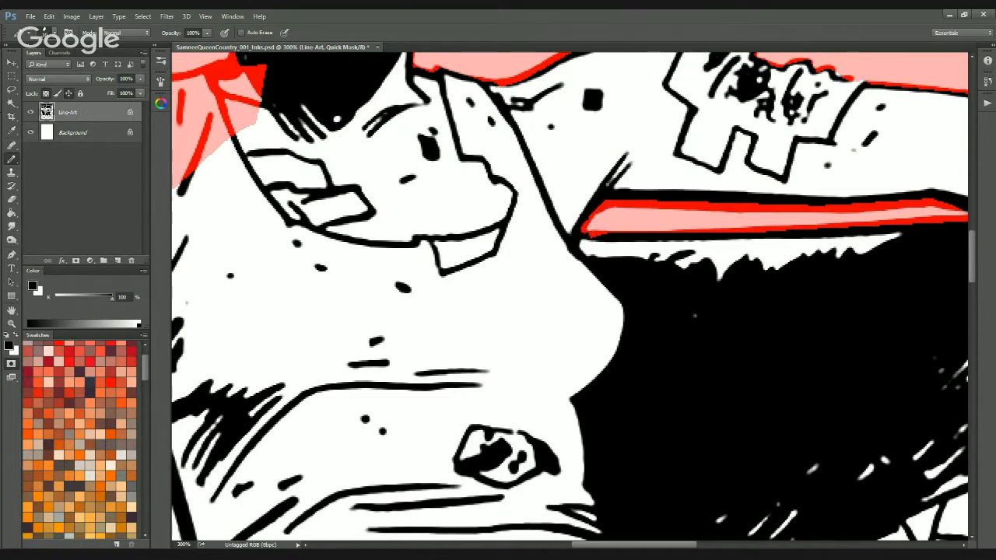
key("ctrl+minus")
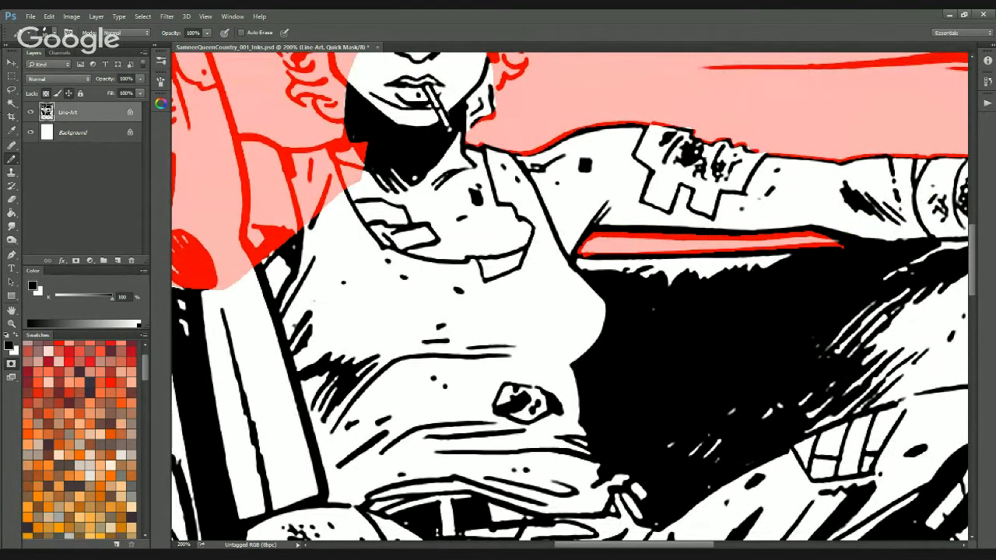
Restore the default black mask colour, then exit Quick Mask mode and select the Background layer
left_click_drag(112, 299, 74, 300)
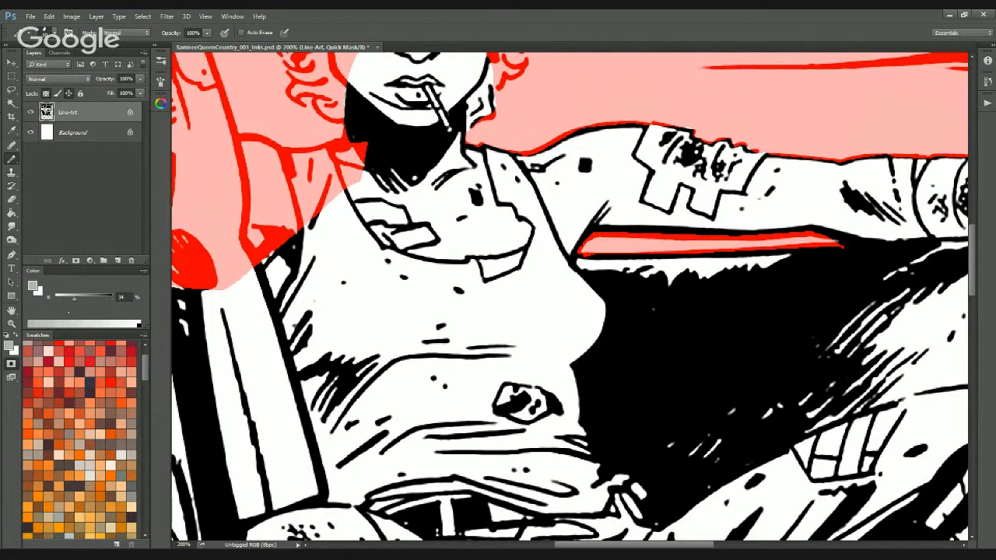
key("d")
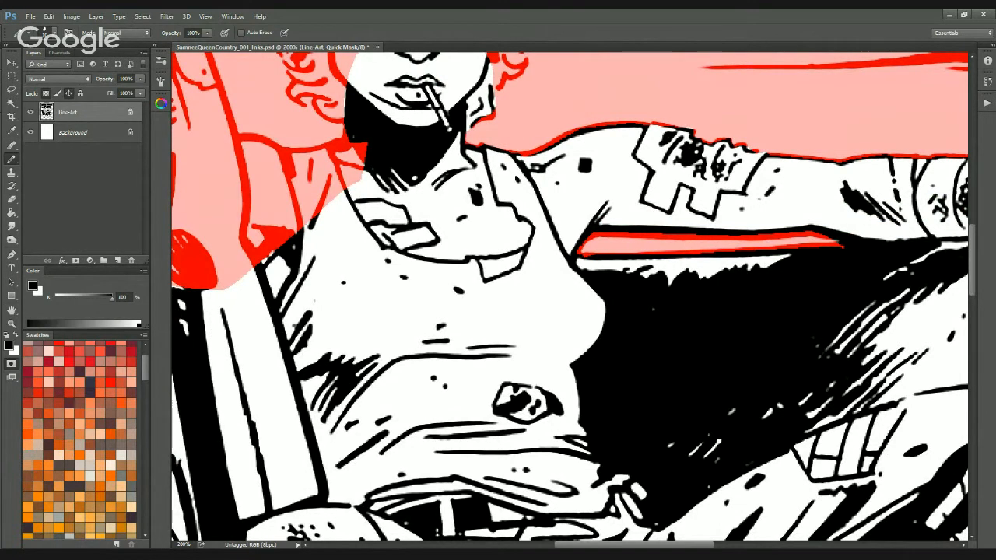
left_click_drag(621, 324, 541, 372)
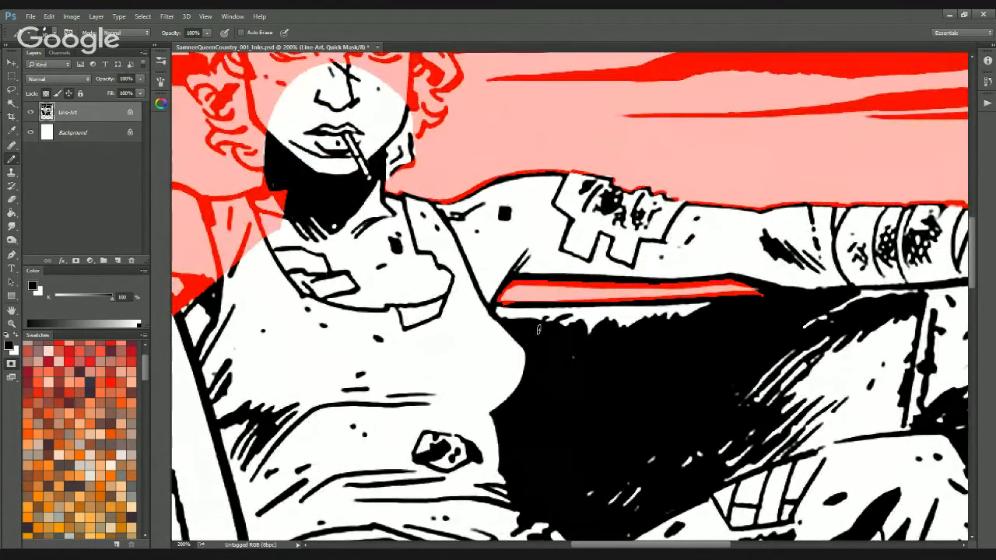
key("q")
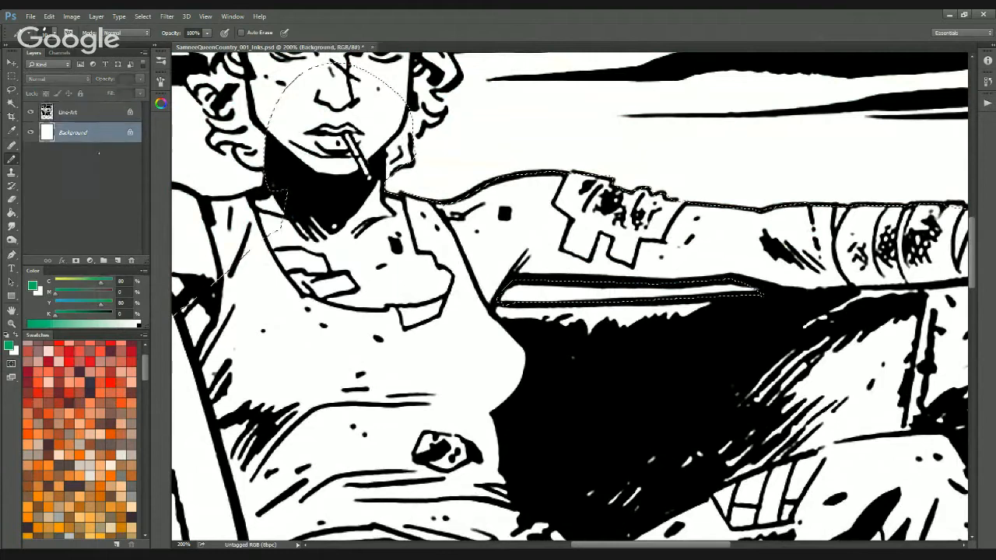
left_click(73, 132)
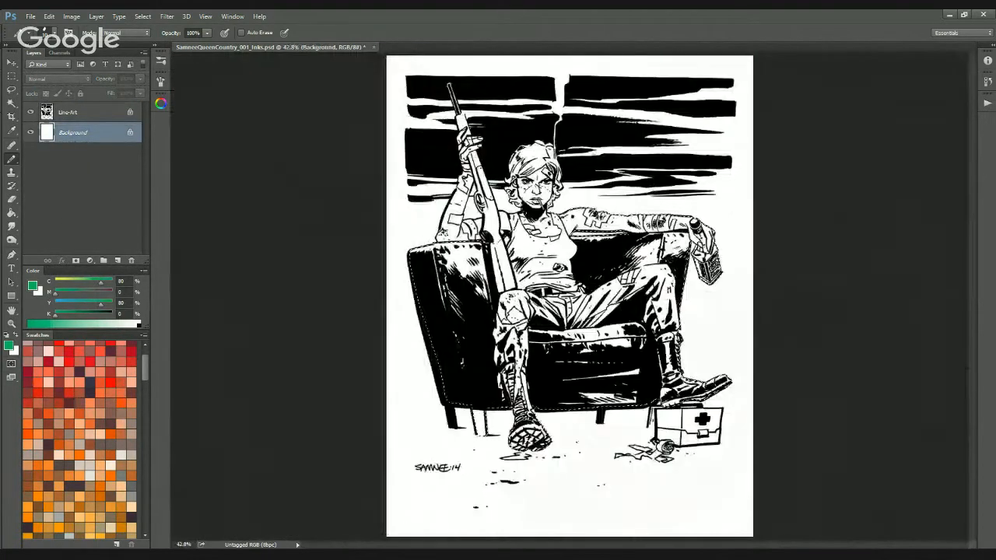
Fill the selected couch and figure area on the Background layer with an ochre swatch (C 40, M 50, Y 90, K 0) and deselect
key("ctrl+0")
key("ctrl+plus")
key("ctrl+plus")
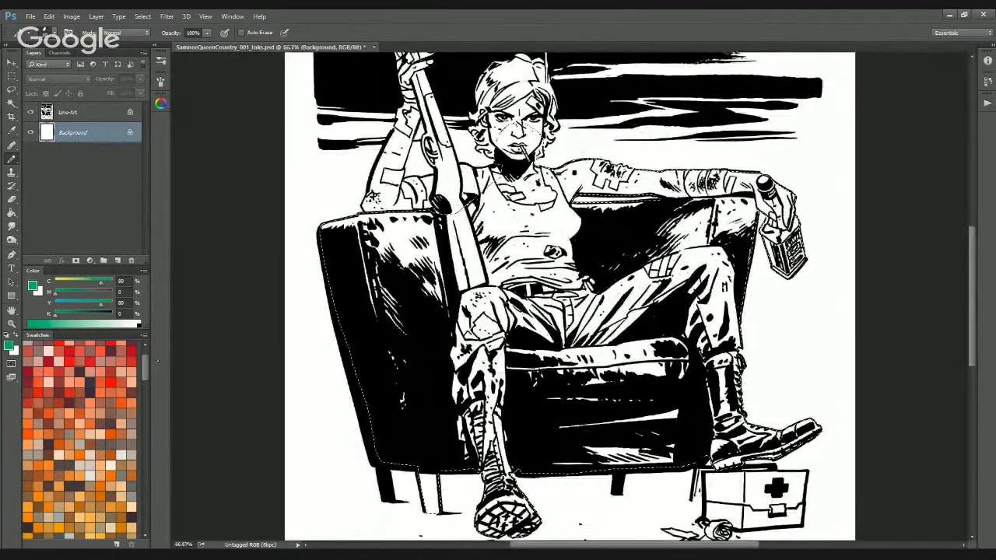
scroll(79, 441, "down", 5)
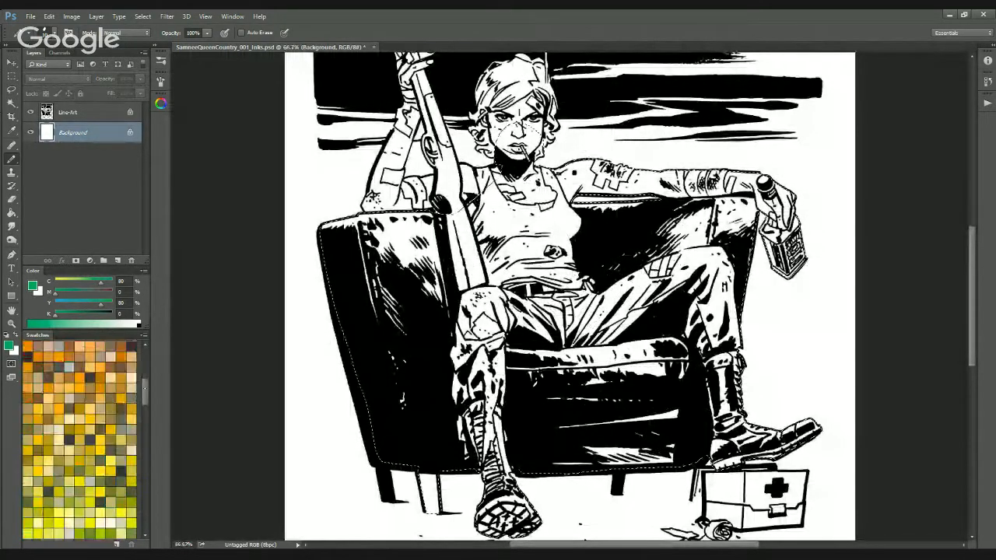
scroll(80, 441, "down", 2)
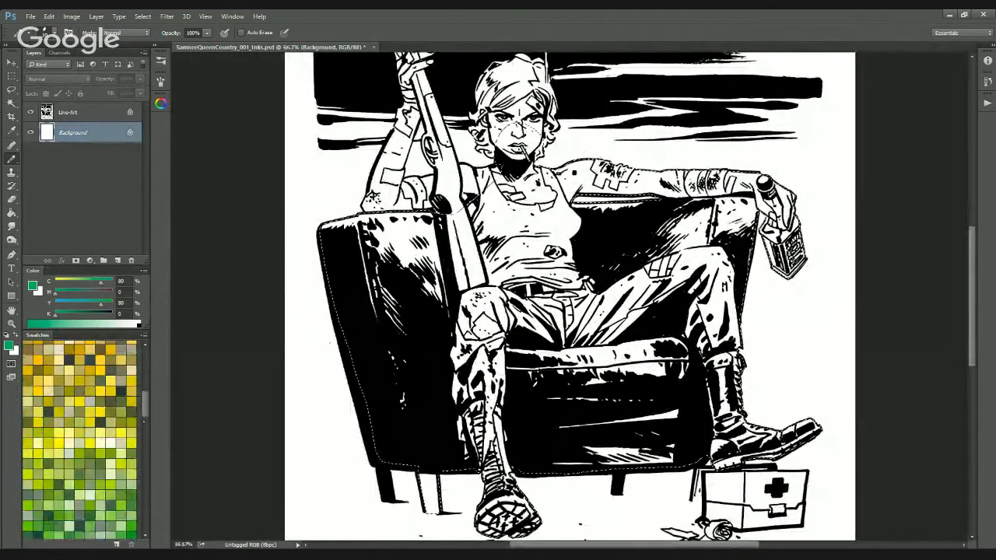
left_click_drag(146, 410, 146, 398)
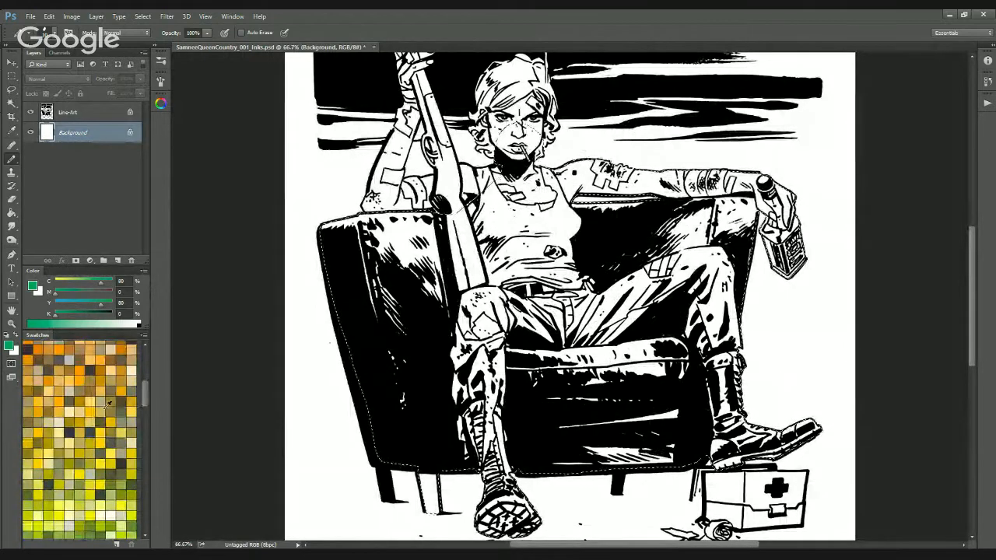
left_click(121, 406)
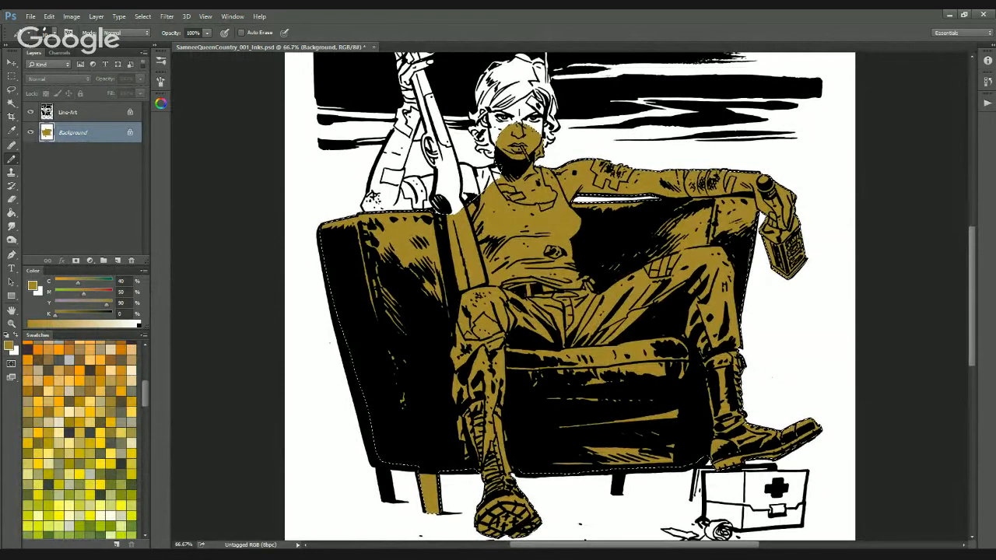
key("ctrl+d")
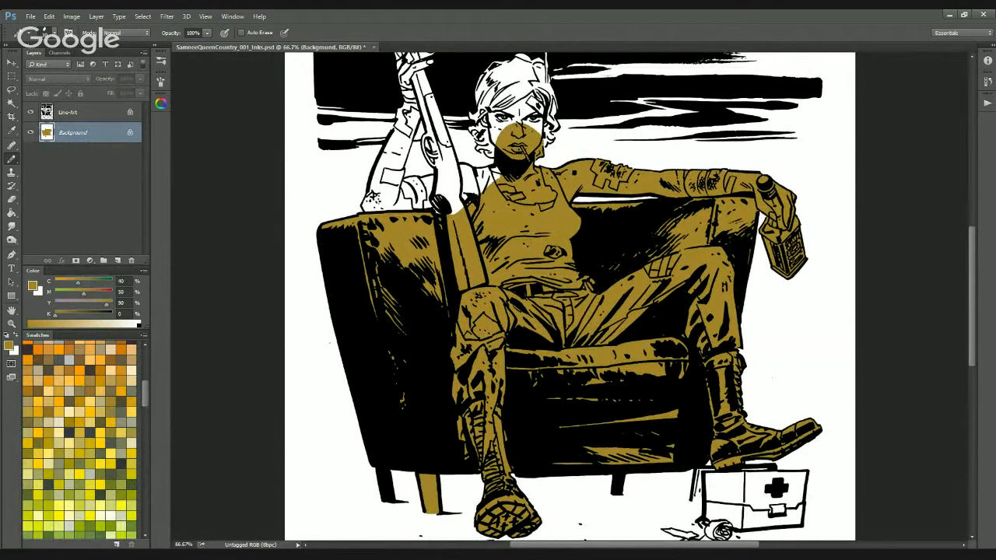
Pencil the ochre colour over the missed white sliver along the upper outline of the outstretched forearm
key("ctrl+plus")
left_click_drag(602, 365, 509, 429)
left_click_drag(708, 312, 585, 297)
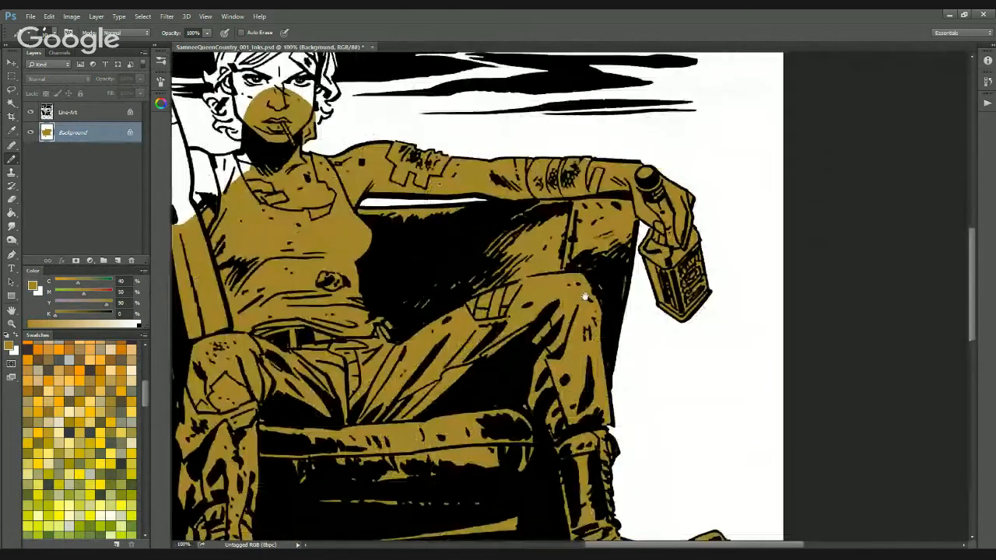
left_click_drag(545, 447, 645, 340)
left_click_drag(554, 400, 661, 269)
left_click_drag(686, 232, 469, 492)
key("ctrl+plus")
key("ctrl+plus")
left_click_drag(594, 113, 503, 488)
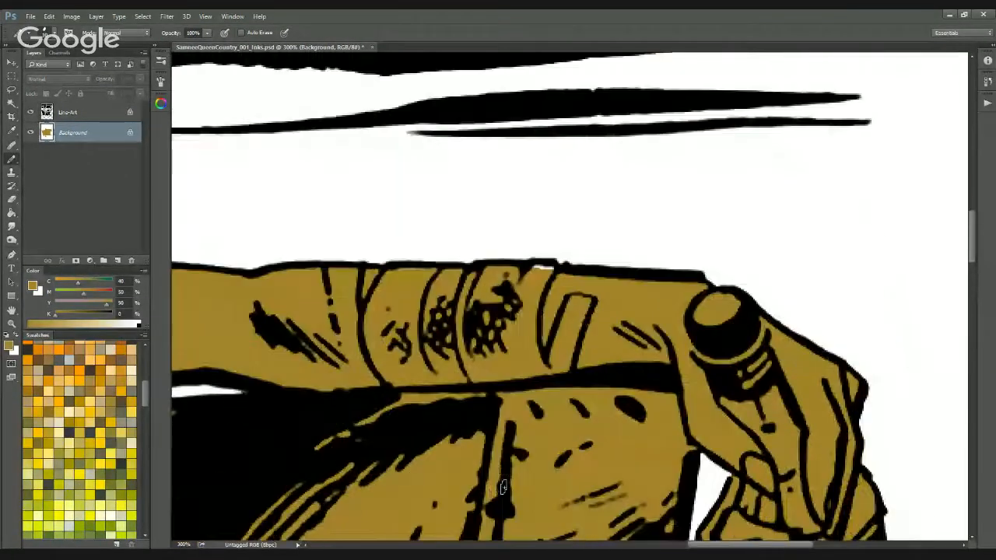
left_click_drag(532, 274, 554, 268)
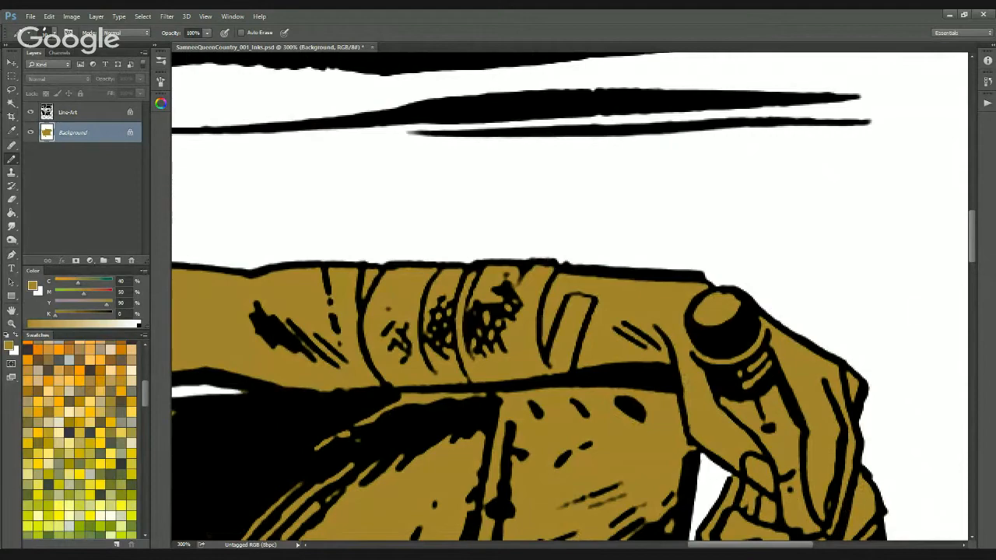
Examine the ochre fill around the belt and trousers up close and across the whole page
key("ctrl+minus")
key("ctrl+minus")
key("ctrl+minus")
left_click_drag(413, 385, 572, 274)
key("ctrl+plus")
key("ctrl+plus")
key("ctrl+plus")
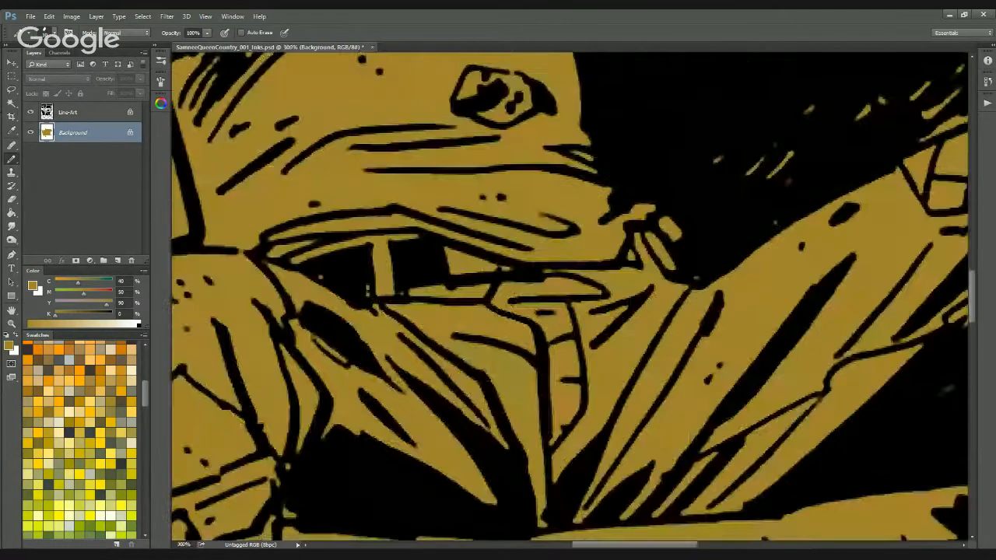
key("ctrl+minus")
key("ctrl+minus")
key("ctrl+minus")
key("ctrl+minus")
key("ctrl+minus")
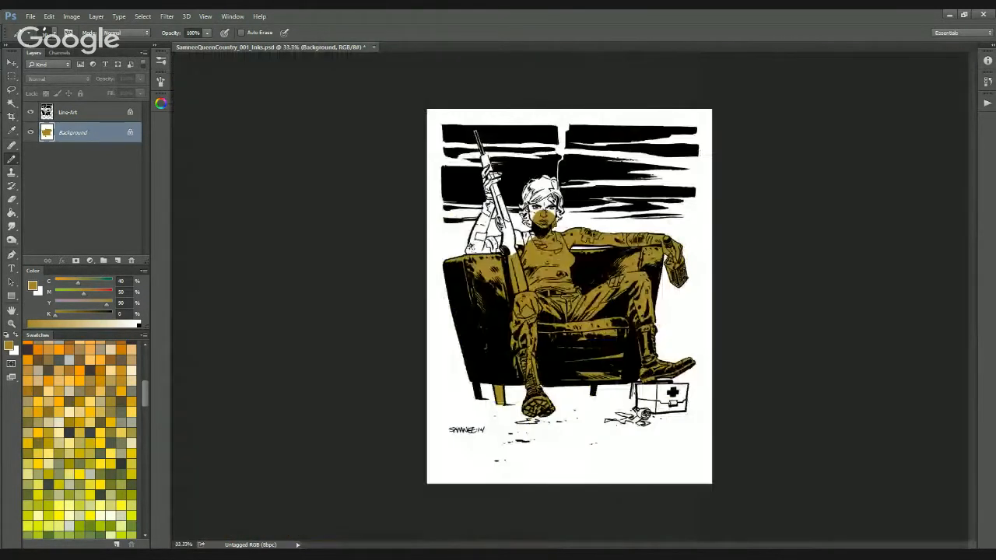
key("ctrl+0")
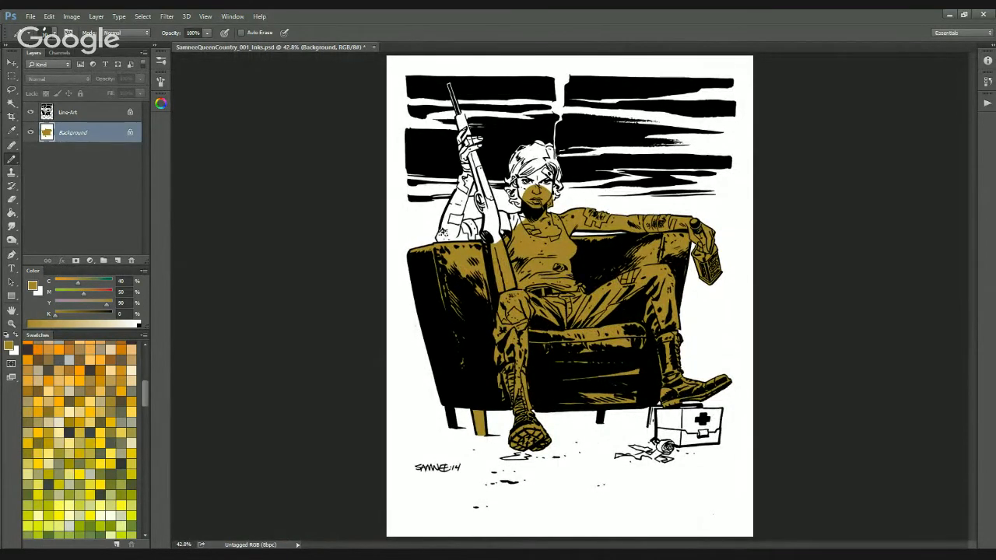
Examine the ochre fill for gaps around the gap under the arm, the face, rifle, shin and couch seat
key("ctrl+plus")
key("ctrl+plus")
key("ctrl+plus")
key("ctrl+plus")
key("ctrl+plus")
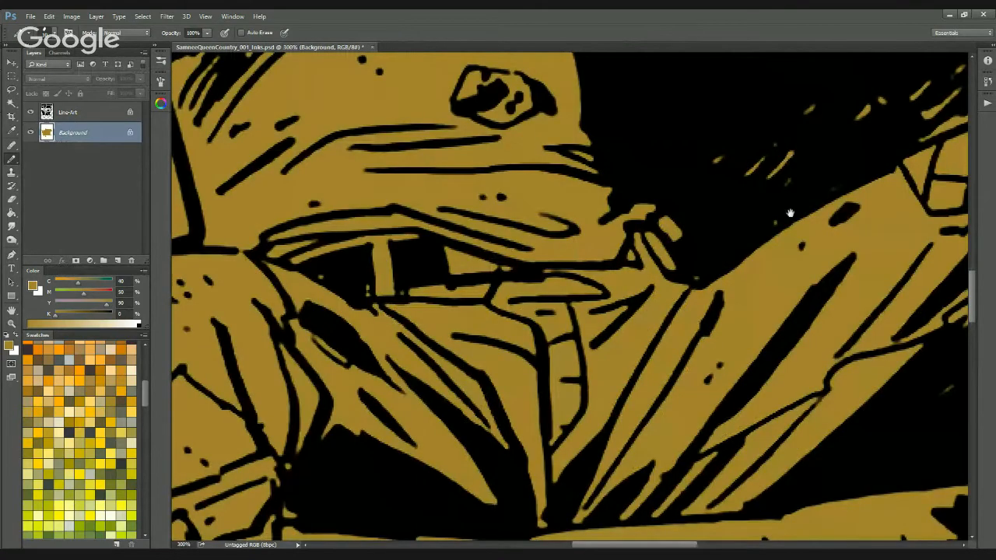
left_click_drag(880, 117, 459, 340)
left_click_drag(658, 142, 552, 505)
left_click_drag(263, 410, 588, 167)
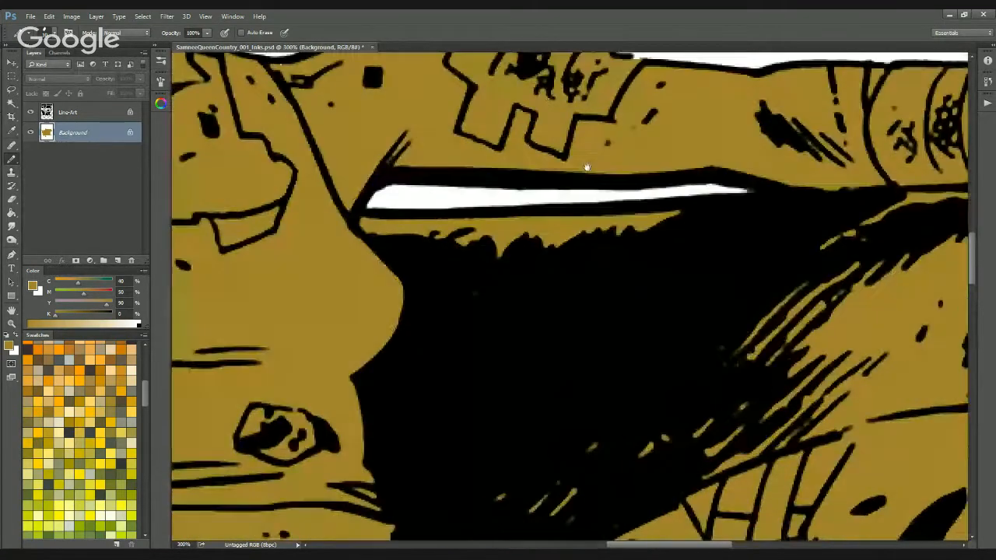
left_click_drag(318, 200, 536, 419)
left_click_drag(340, 340, 803, 314)
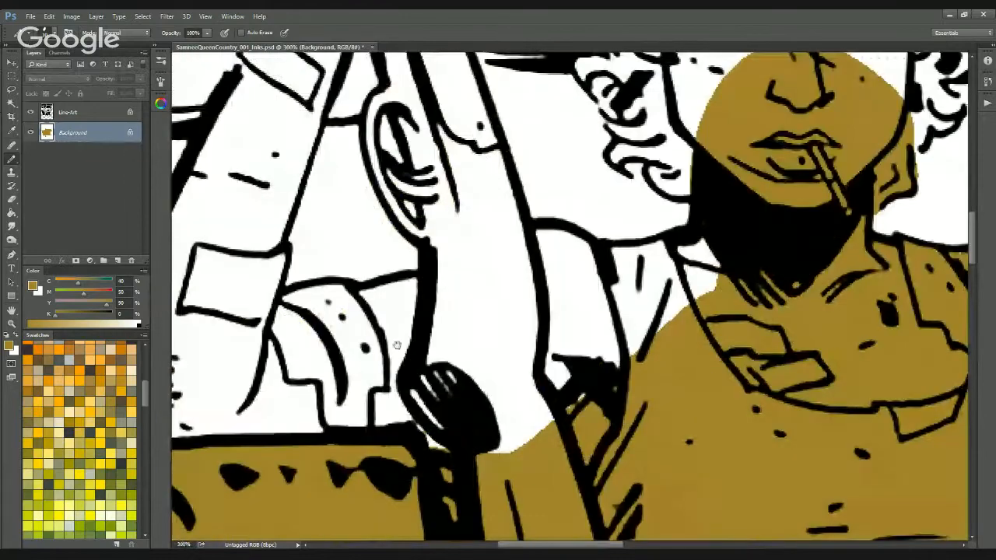
left_click_drag(391, 475, 687, 92)
left_click_drag(425, 456, 581, 70)
left_click_drag(747, 381, 182, 140)
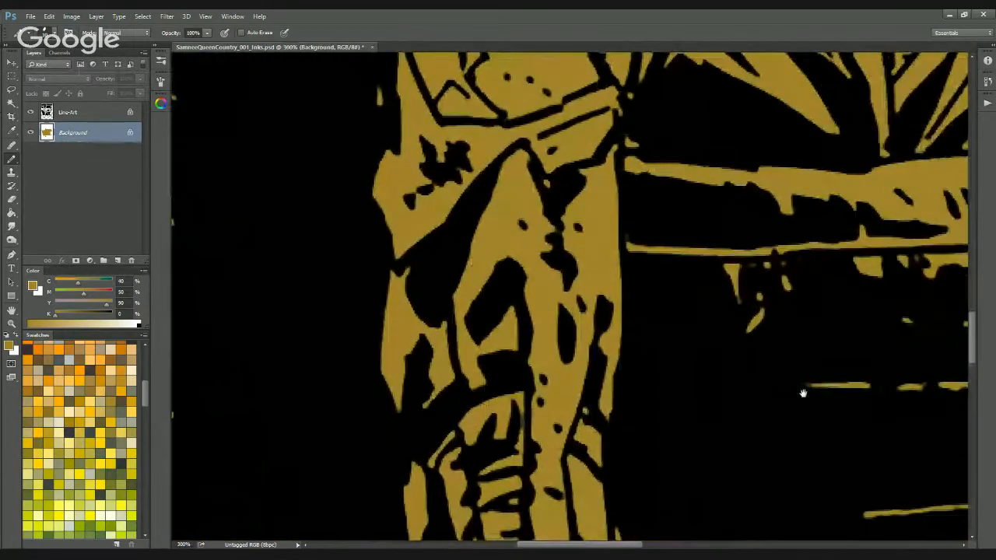
left_click_drag(803, 393, 362, 391)
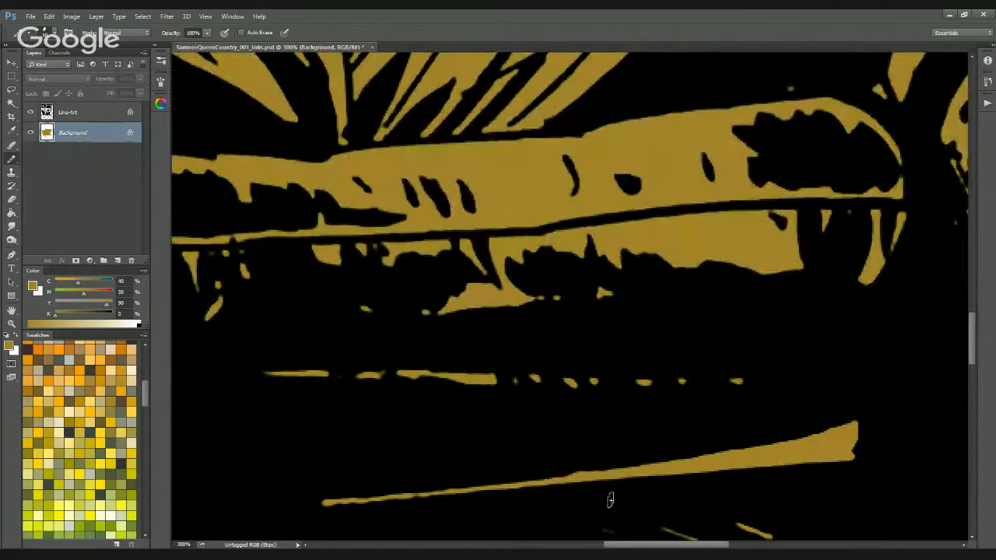
left_click_drag(763, 355, 366, 516)
left_click_drag(880, 438, 773, 545)
key("ctrl+0")
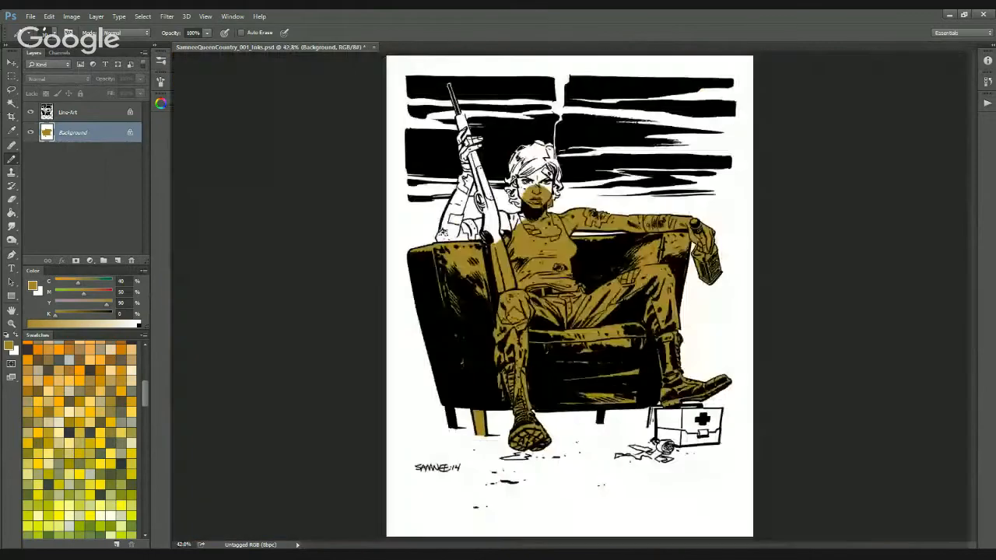
Examine where the figure meets the couch, from the head and torso down to the front boot
key("ctrl+plus")
key("ctrl+plus")
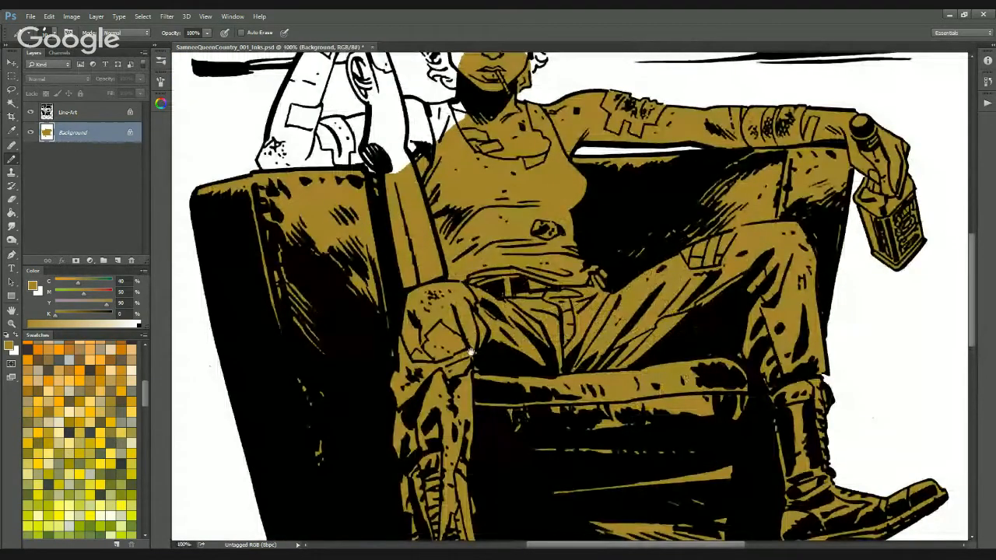
key("ctrl+plus")
left_click_drag(465, 375, 625, 427)
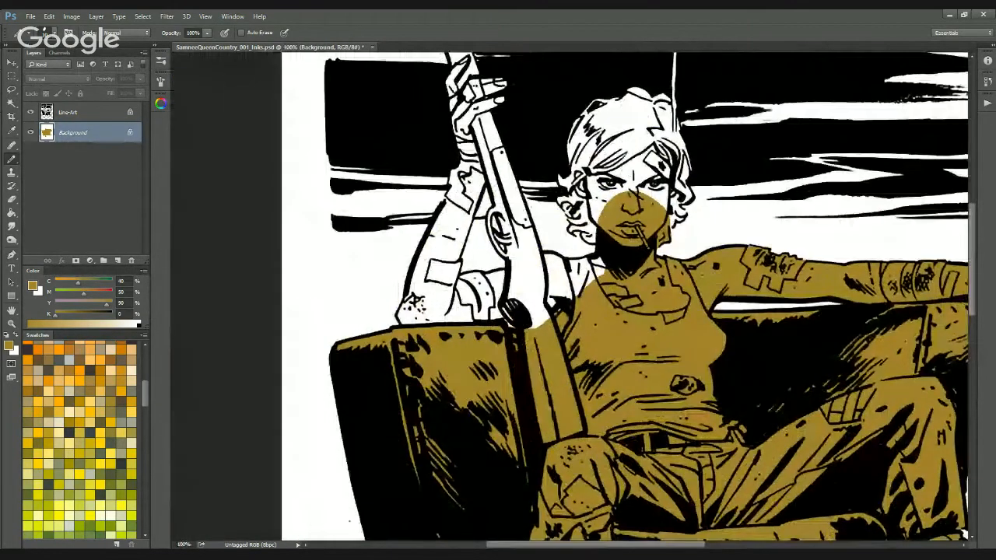
left_click_drag(711, 476, 716, 338)
left_click_drag(682, 455, 685, 225)
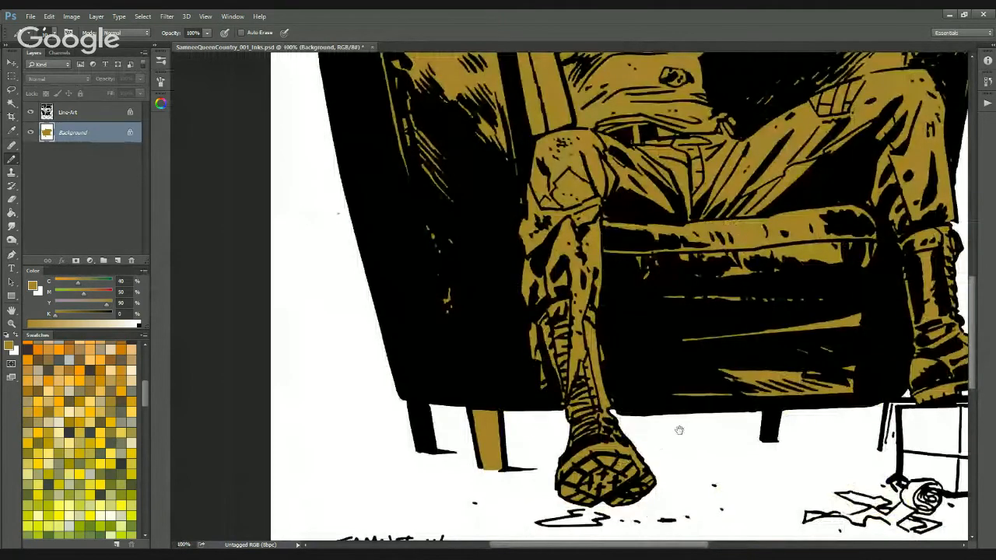
left_click_drag(679, 430, 636, 391)
Activate the Lasso tool and examine the legs, front boot and couch base at several magnifications
key("l")
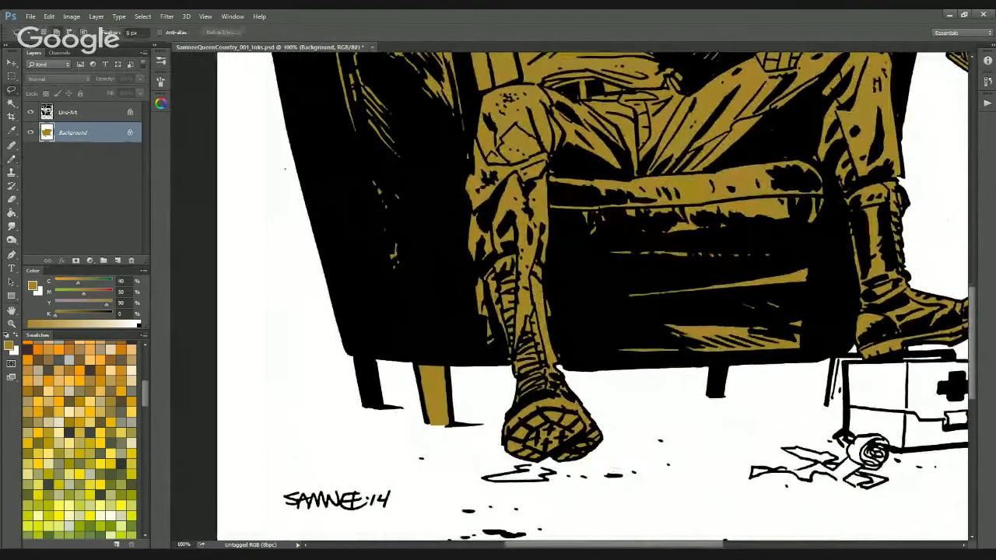
key("ctrl+minus")
key("ctrl+minus")
key("ctrl+minus")
key("ctrl+minus")
key("ctrl+plus")
key("ctrl+plus")
key("ctrl+plus")
key("ctrl+plus")
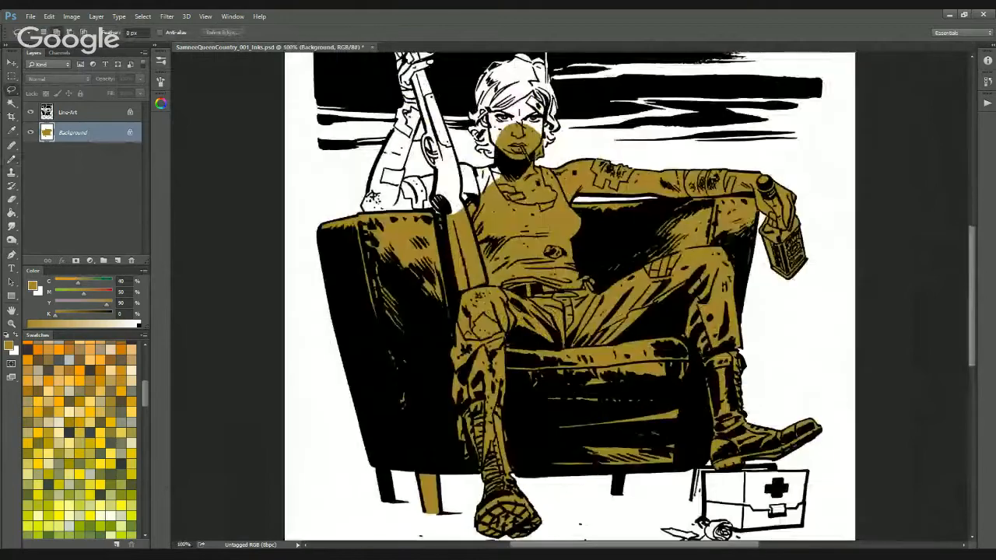
key("ctrl+minus")
key("ctrl+minus")
key("ctrl+minus")
key("ctrl+minus")
key("ctrl+plus")
key("ctrl+plus")
key("ctrl+plus")
key("ctrl+plus")
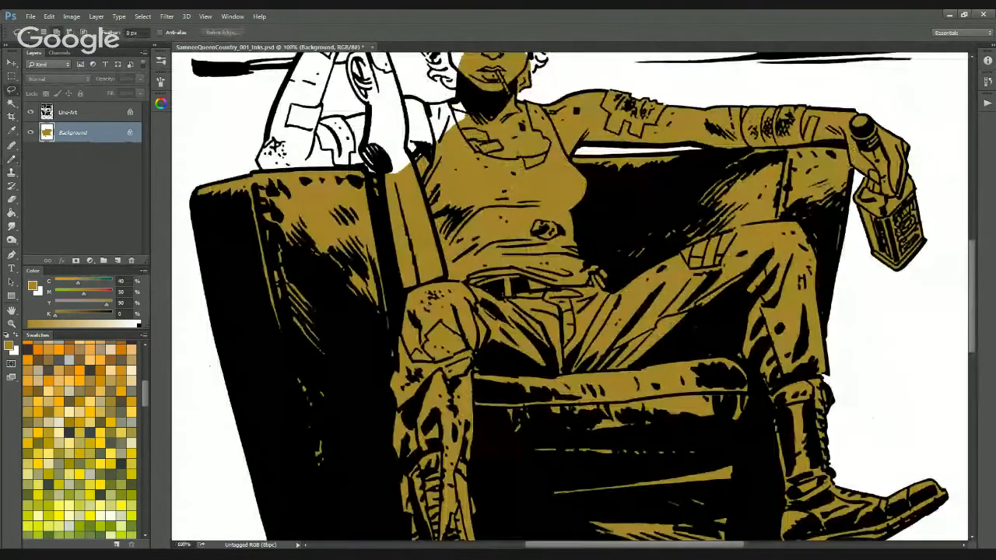
left_click_drag(582, 433, 636, 271)
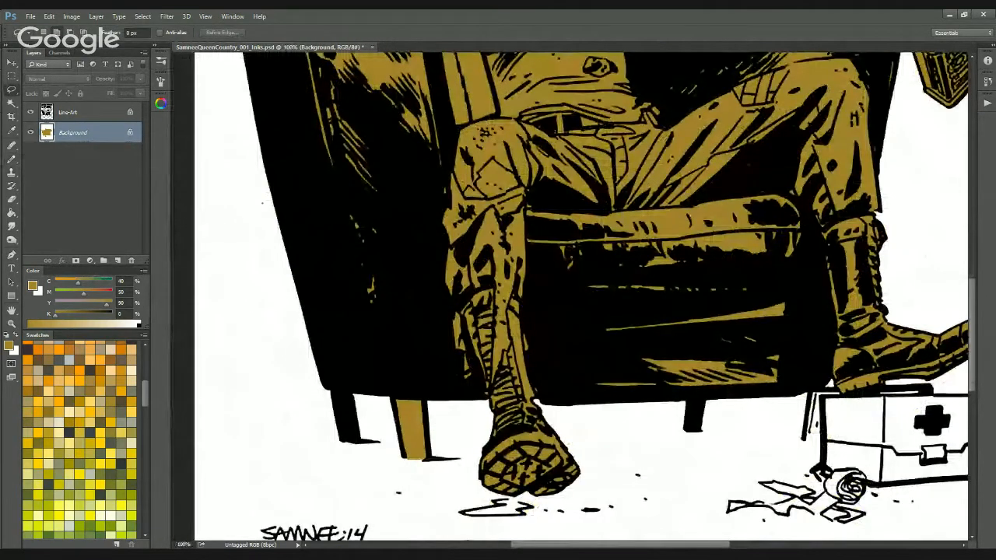
key("ctrl+0")
key("ctrl+plus")
key("ctrl+plus")
key("ctrl+plus")
key("ctrl+plus")
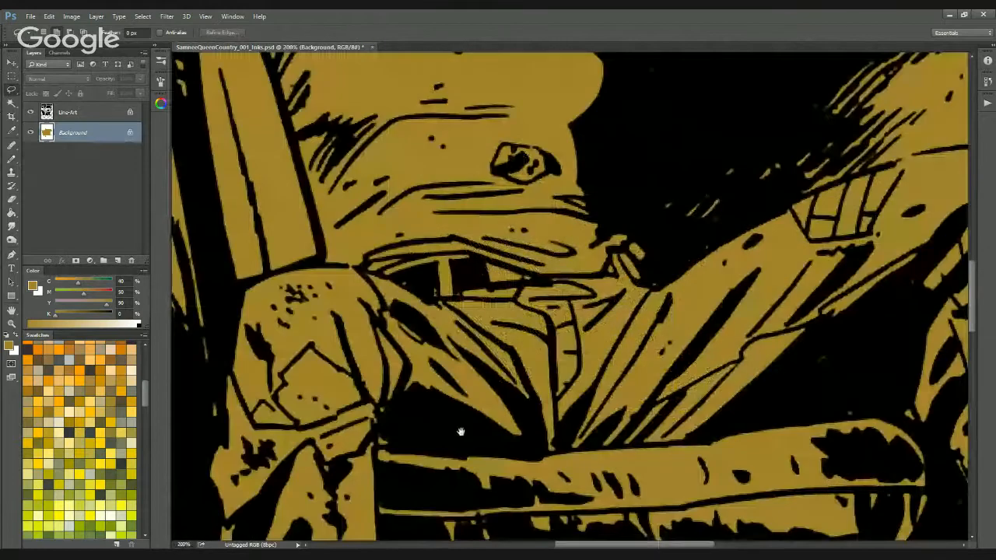
left_click_drag(461, 432, 678, 66)
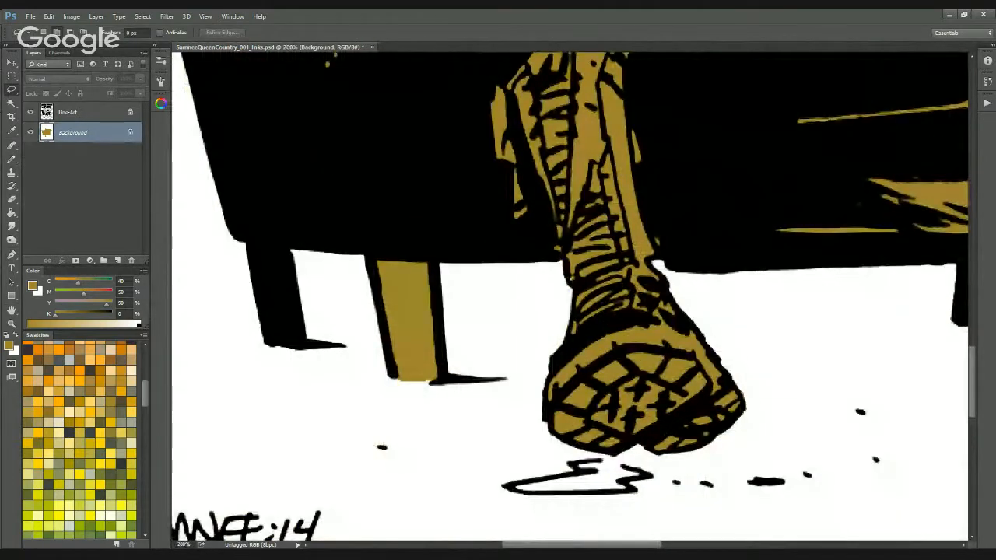
key("ctrl+minus")
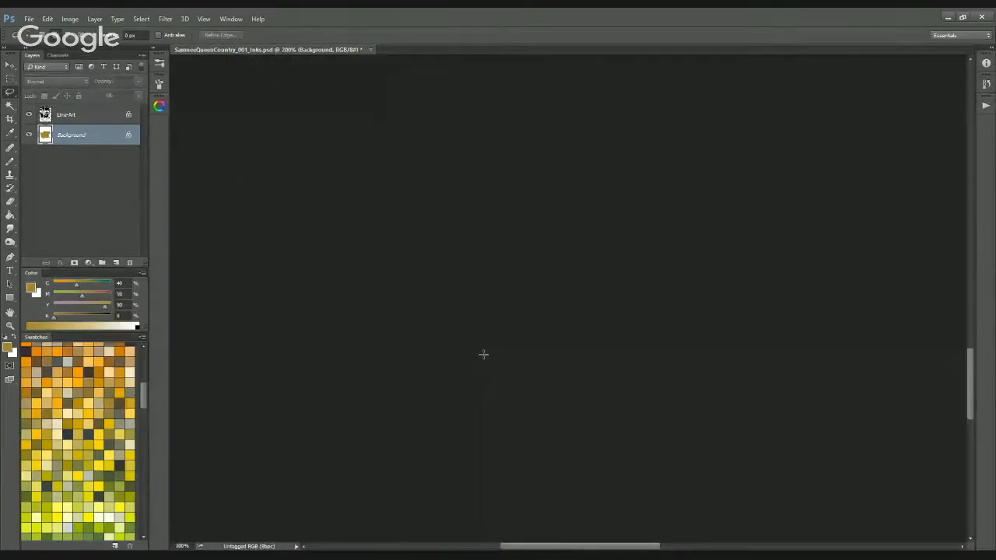
left_click_drag(569, 330, 490, 406)
left_click_drag(541, 266, 483, 542)
left_click_drag(513, 420, 540, 252)
left_click_drag(504, 395, 549, 309)
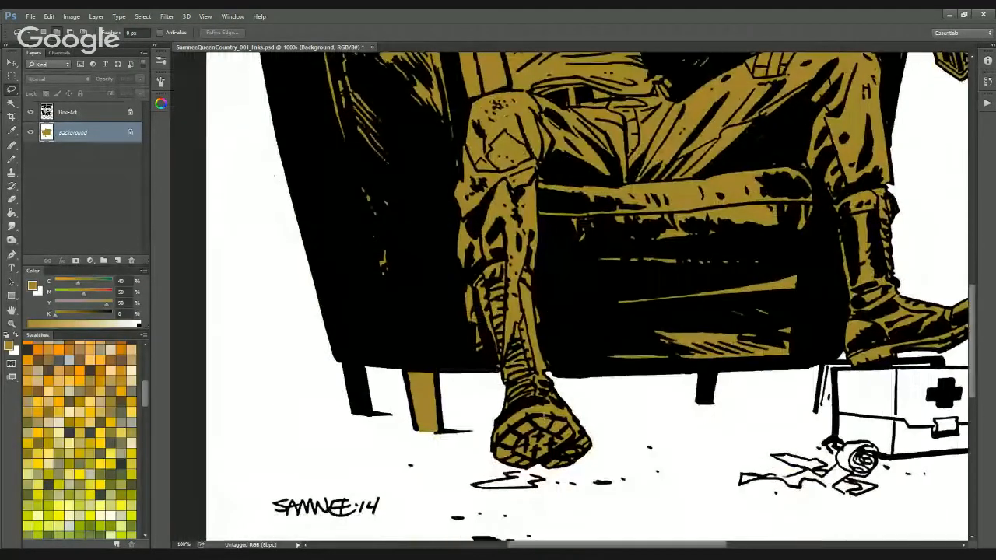
Lasso the seated figure with her bottle, tracing closely against the couch and rifle and loosely across the white areas around the arm and boots
key("ctrl+plus")
left_click_drag(427, 443, 502, 363)
mouse_move(470, 410)
left_mouse_down()
mouse_move(487, 344)
mouse_move(469, 343)
mouse_move(425, 312)
mouse_move(409, 196)
mouse_move(404, 475)
mouse_move(378, 258)
mouse_move(420, 245)
mouse_move(418, 179)
mouse_move(390, 331)
mouse_move(401, 272)
mouse_move(487, 205)
mouse_move(470, 105)
mouse_move(342, 333)
mouse_move(350, 234)
mouse_move(762, 165)
mouse_move(538, 153)
mouse_move(329, 184)
mouse_move(608, 177)
mouse_move(830, 238)
mouse_move(645, 167)
mouse_move(718, 417)
mouse_move(718, 347)
mouse_move(594, 448)
mouse_move(492, 404)
mouse_move(497, 290)
left_mouse_up()
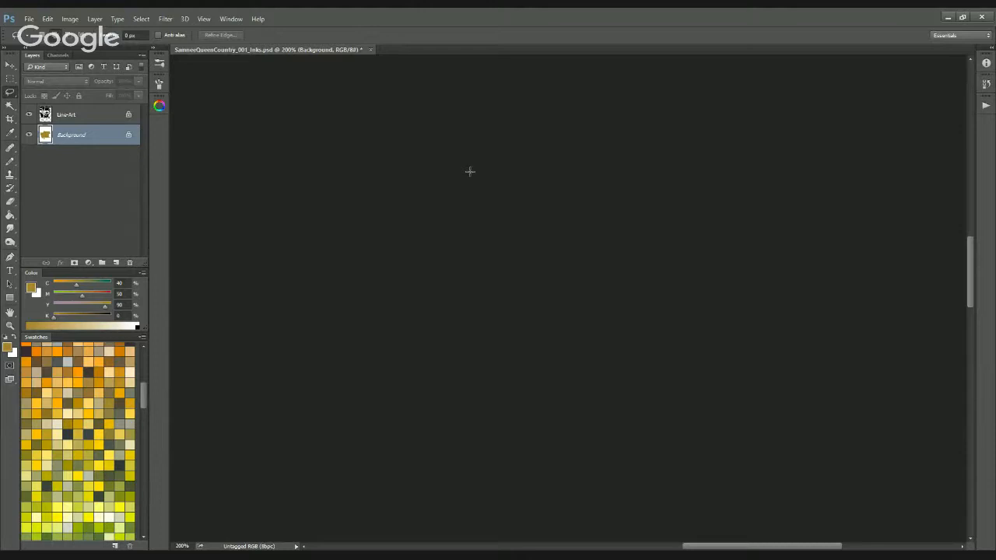
mouse_move(471, 172)
left_mouse_down()
mouse_move(691, 228)
mouse_move(638, 232)
left_mouse_up()
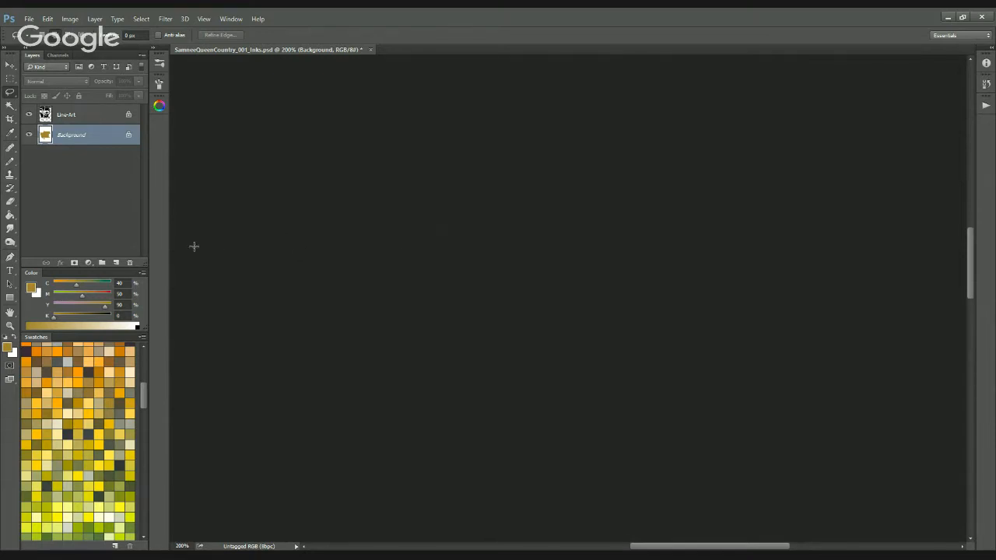
mouse_move(245, 314)
left_mouse_down()
mouse_move(262, 374)
mouse_move(278, 311)
mouse_move(251, 334)
left_mouse_up()
mouse_move(667, 378)
left_mouse_down()
mouse_move(648, 230)
mouse_move(684, 364)
mouse_move(732, 295)
mouse_move(877, 308)
mouse_move(818, 202)
mouse_move(809, 388)
mouse_move(406, 383)
mouse_move(395, 194)
mouse_move(450, 496)
mouse_move(435, 327)
left_mouse_up()
mouse_move(412, 287)
left_mouse_down()
mouse_move(750, 266)
mouse_move(639, 295)
left_mouse_up()
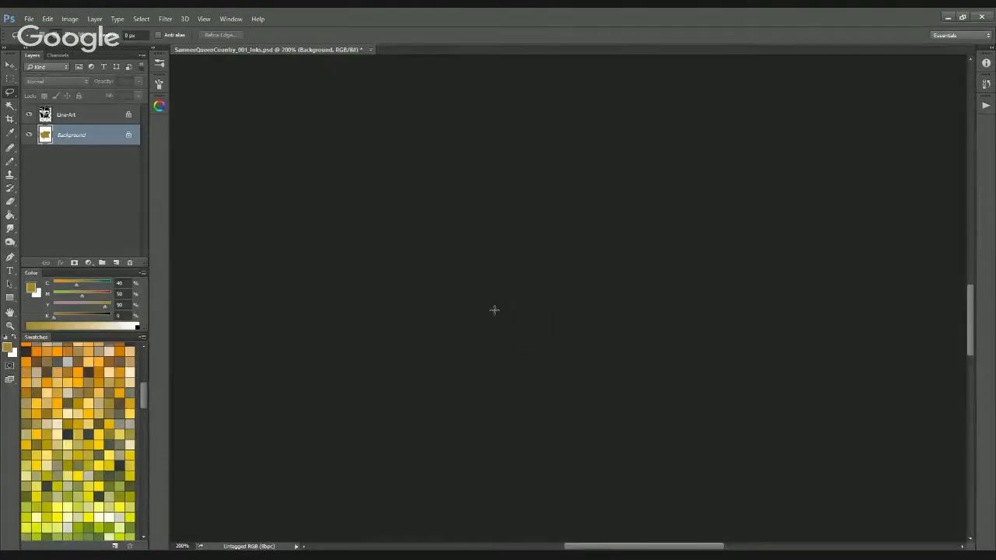
mouse_move(483, 312)
left_mouse_down()
mouse_move(601, 225)
mouse_move(562, 240)
left_mouse_up()
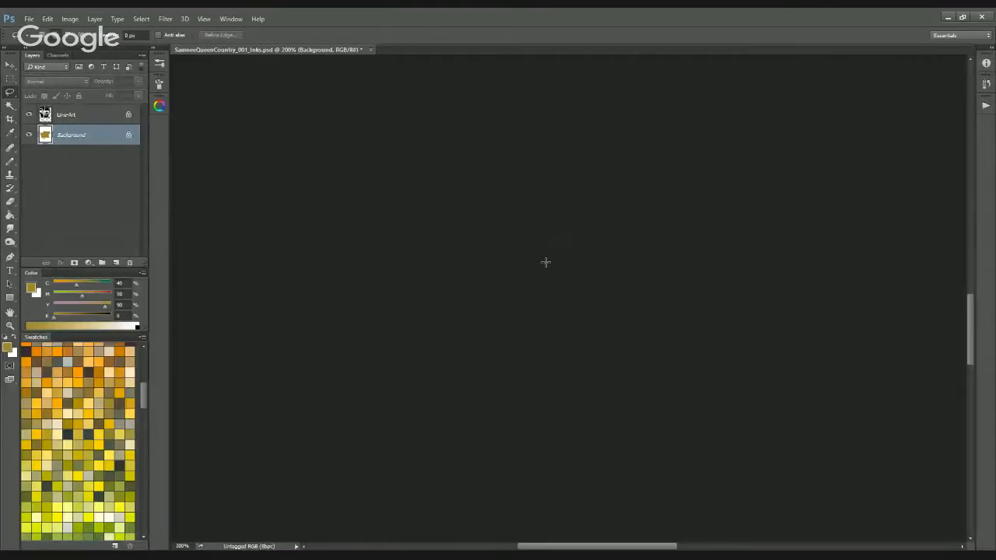
left_click_drag(557, 332, 543, 193)
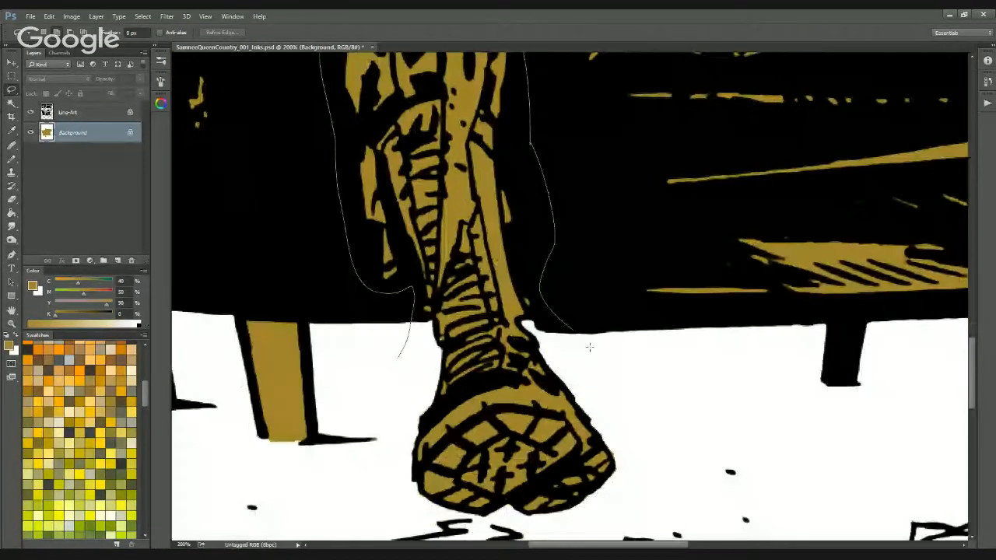
left_click_drag(590, 347, 399, 358)
key("ctrl+minus")
key("ctrl+minus")
left_click_drag(635, 207, 522, 364)
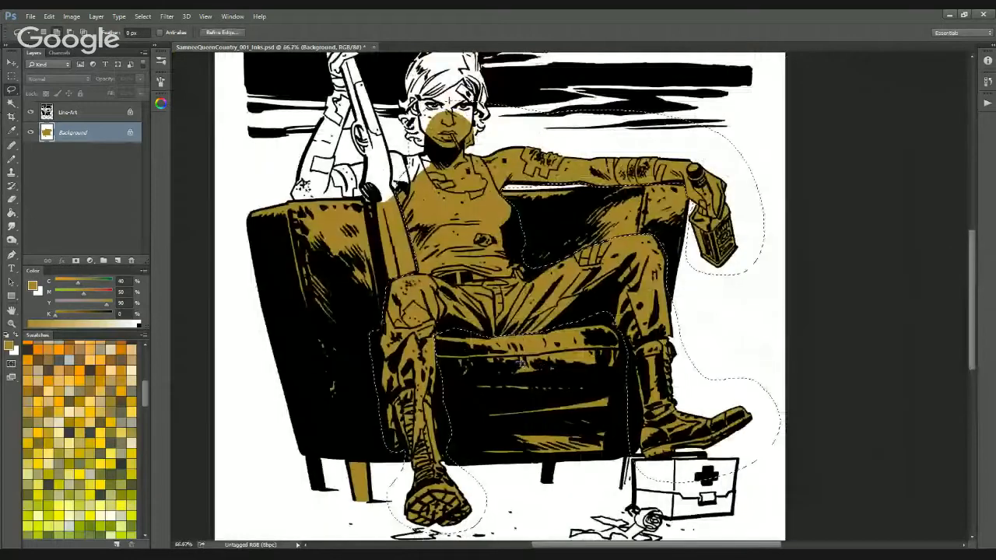
Make red (C 20, M 90, Y 90, K 0) the foreground colour and try filling the whole loose lasso selection with it
left_click_drag(493, 247, 426, 313)
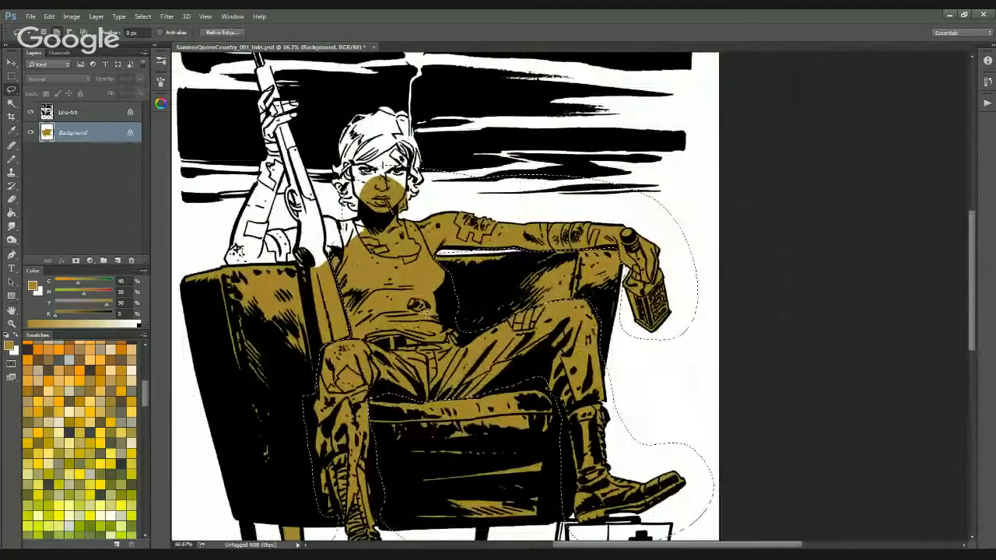
scroll(134, 395, "up", 6)
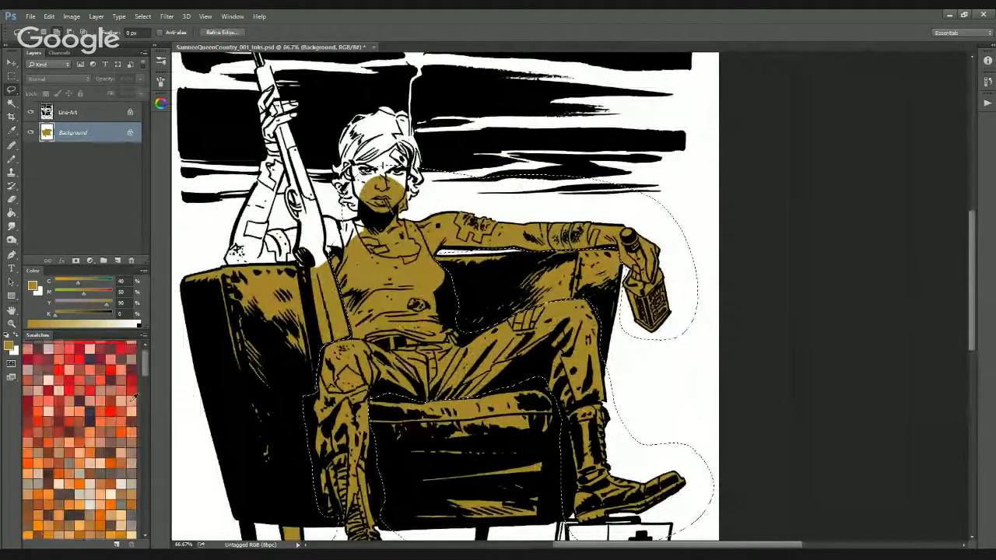
left_click(134, 397)
key("alt+BackSpace")
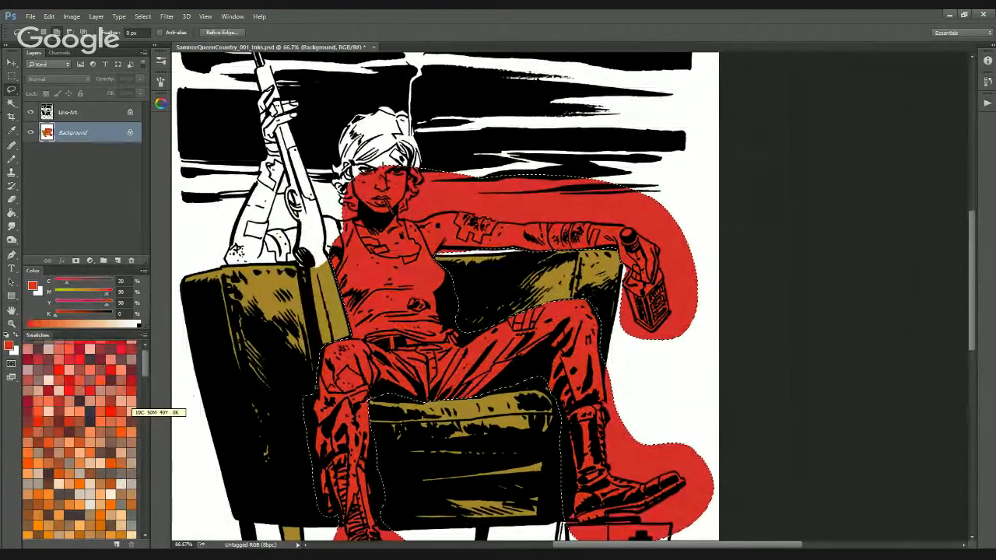
key("ctrl+z")
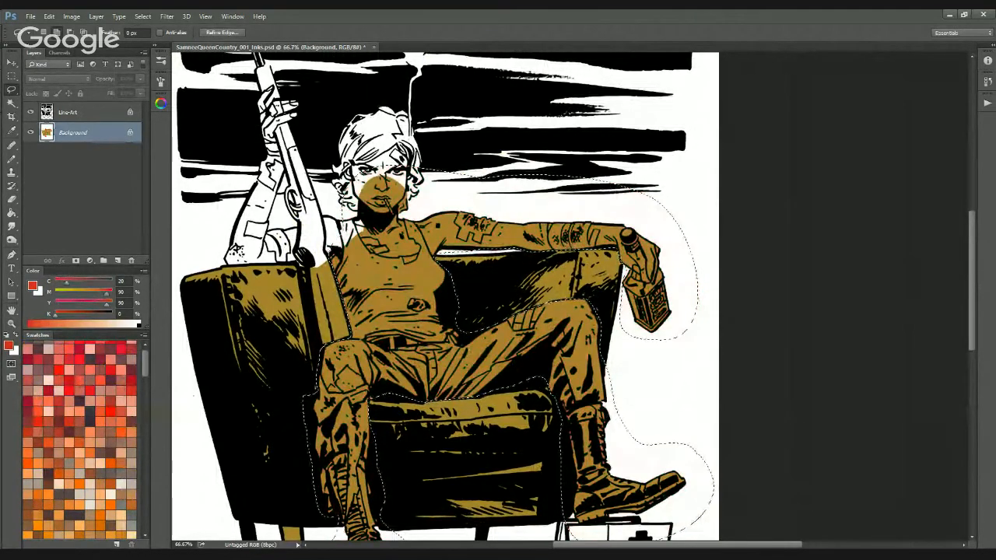
Restrict the lasso selection to its ochre area with the Magic Wand, fill the figure and bottle with red and deselect
key("ctrl+1")
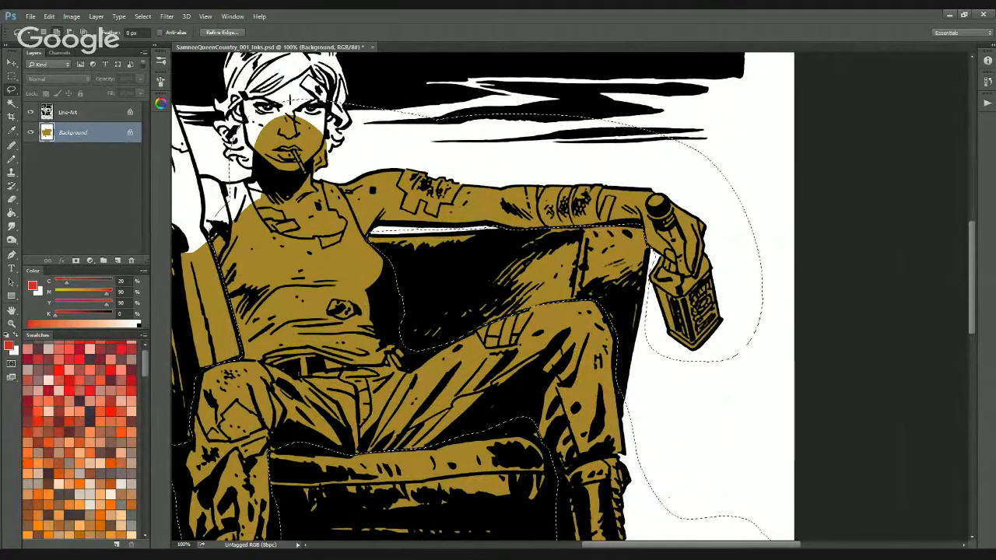
key("w")
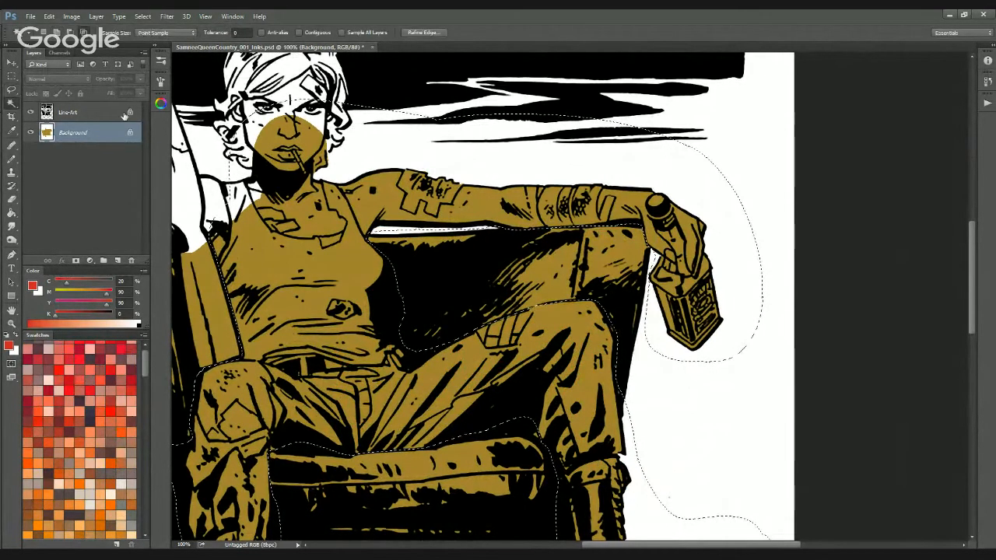
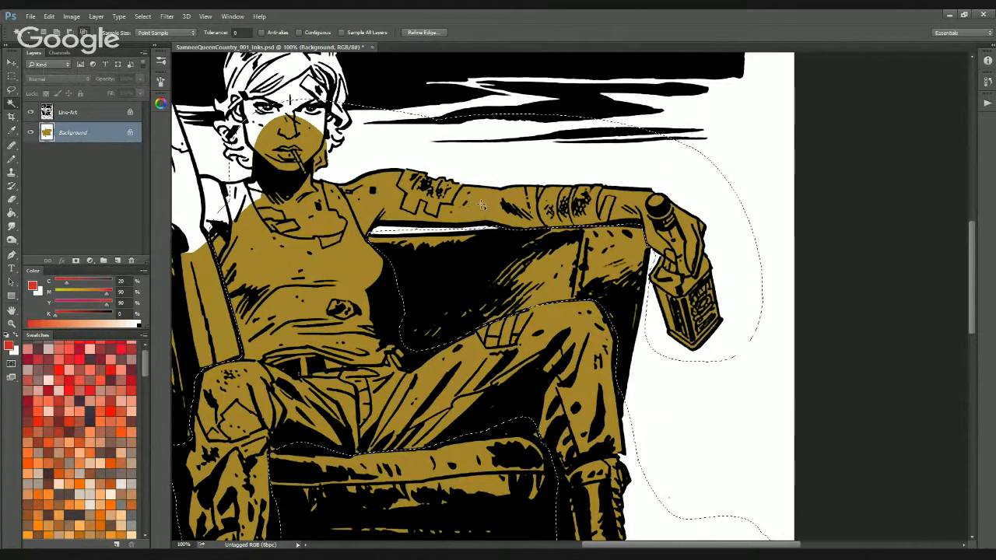
left_click(484, 202)
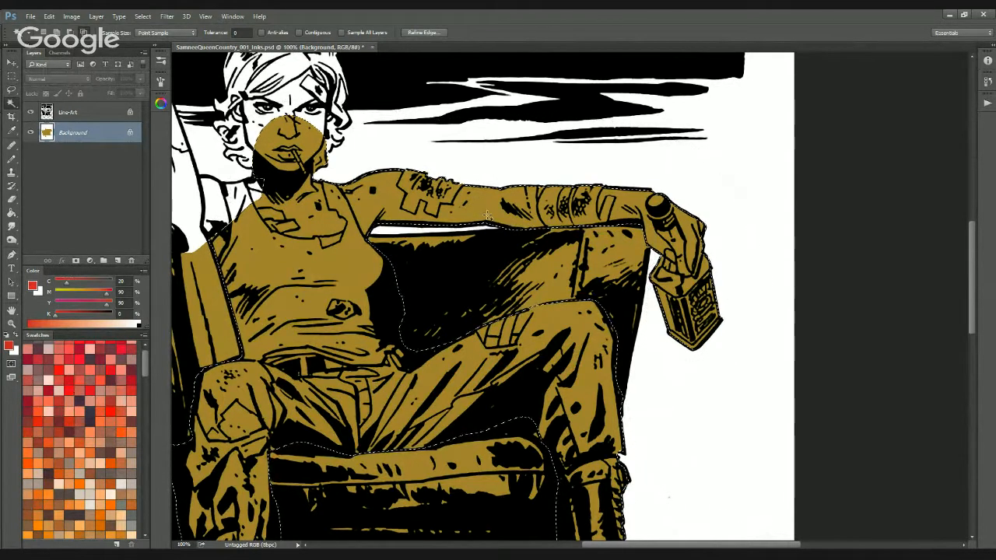
mouse_move(391, 259)
left_mouse_down()
mouse_move(419, 259)
mouse_move(611, 158)
left_mouse_up()
left_click_drag(484, 291, 446, 152)
left_click_drag(520, 231, 437, 468)
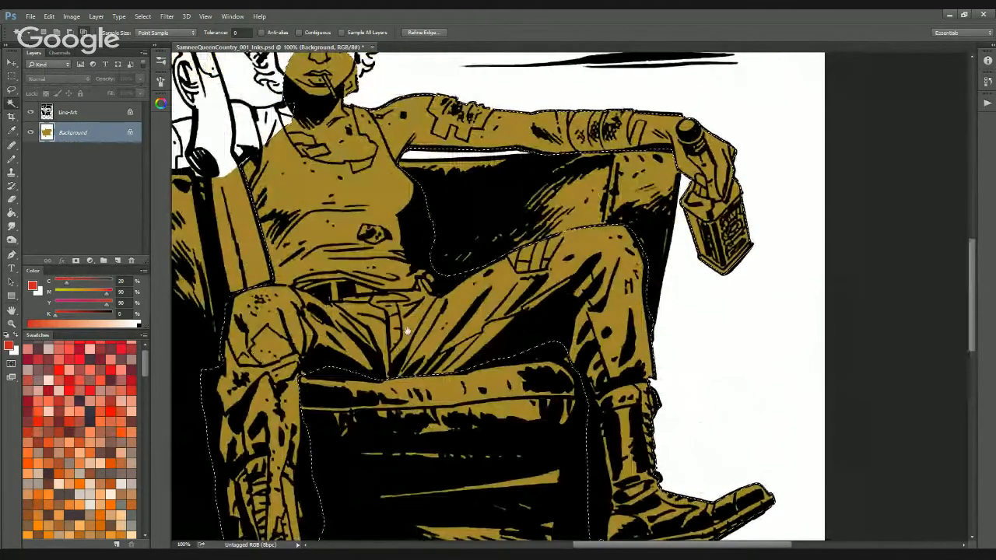
left_click_drag(407, 331, 399, 420)
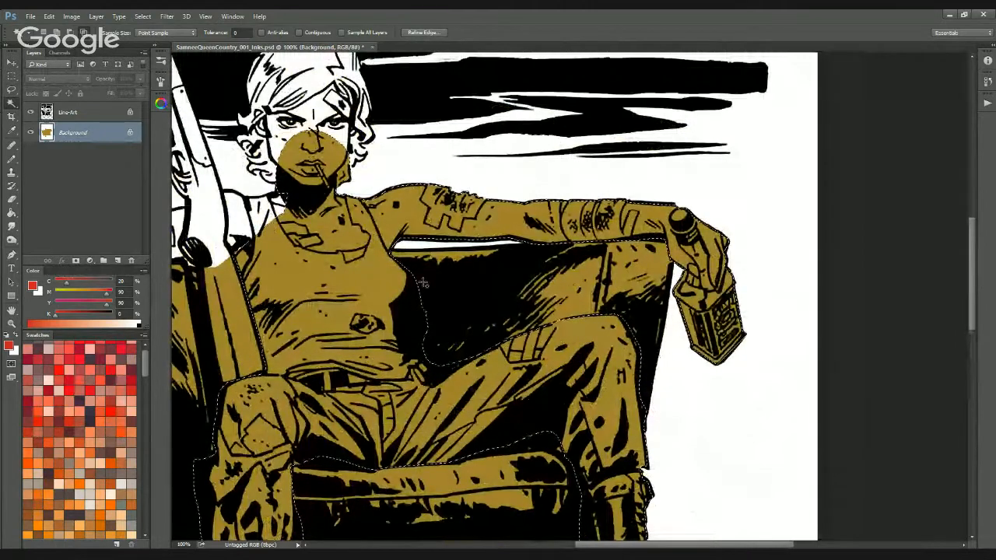
left_click_drag(421, 351, 569, 213)
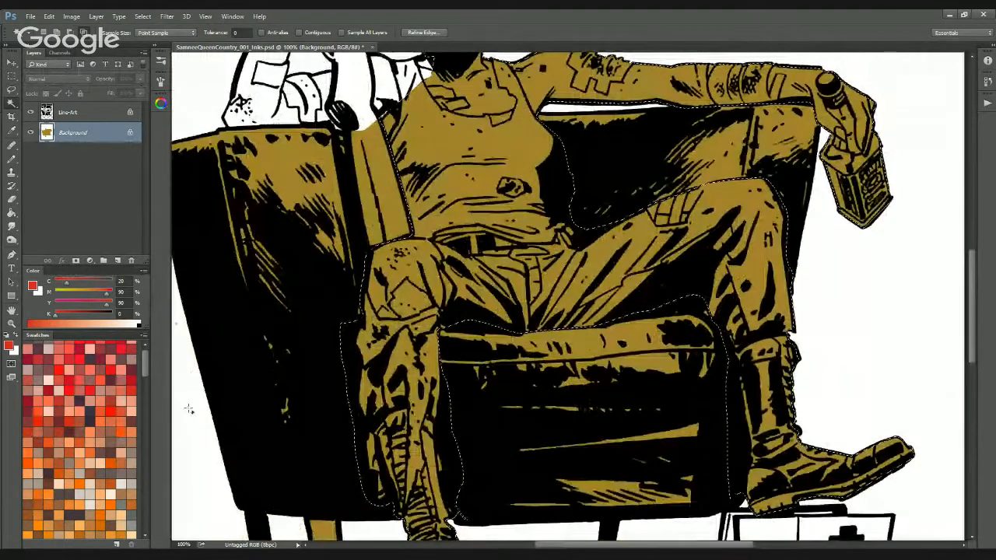
key("alt+BackSpace")
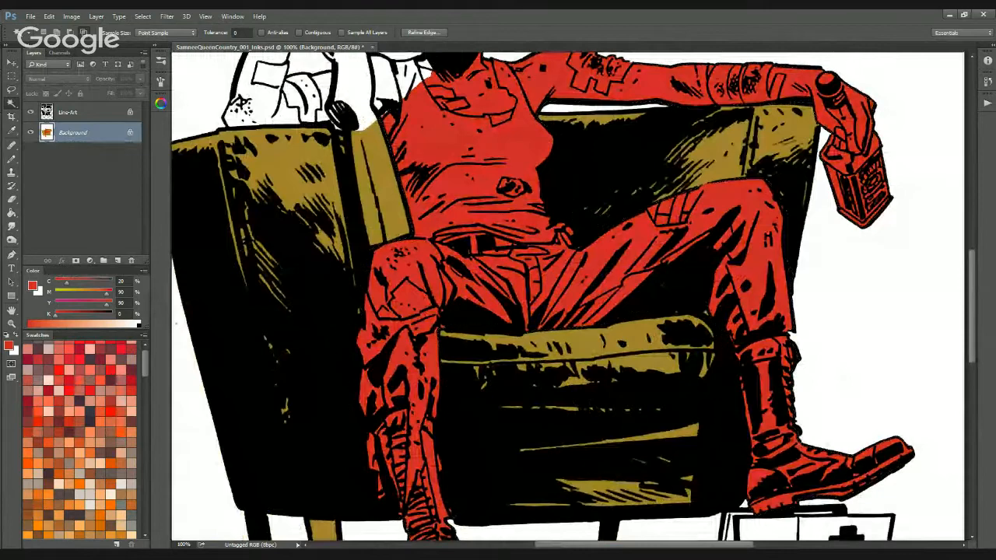
key("ctrl+d")
Lasso the front boot loosely over the black and white areas and restrict the selection to its red fill with the Magic Wand
left_click_drag(635, 393, 482, 299)
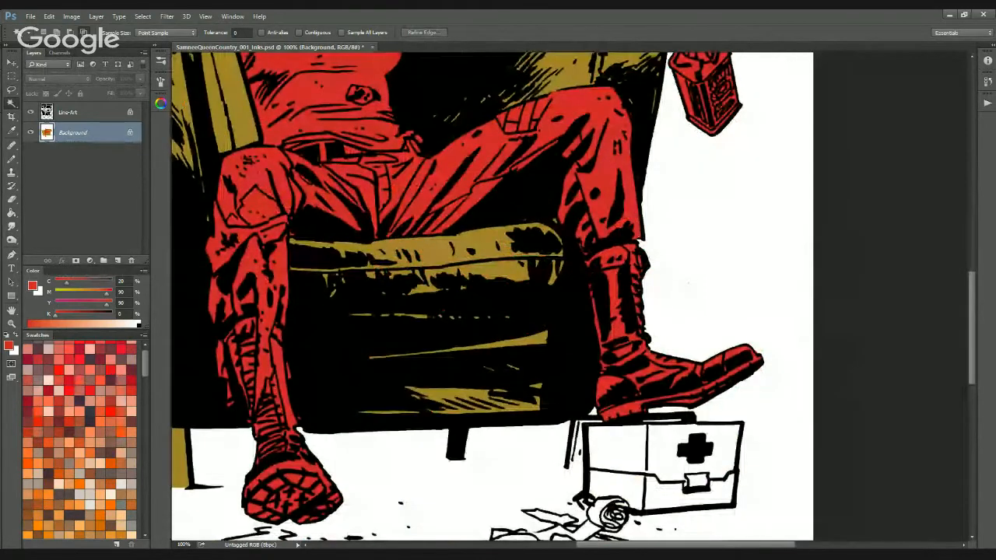
key("l")
key("ctrl+plus")
left_click_drag(622, 249, 490, 351)
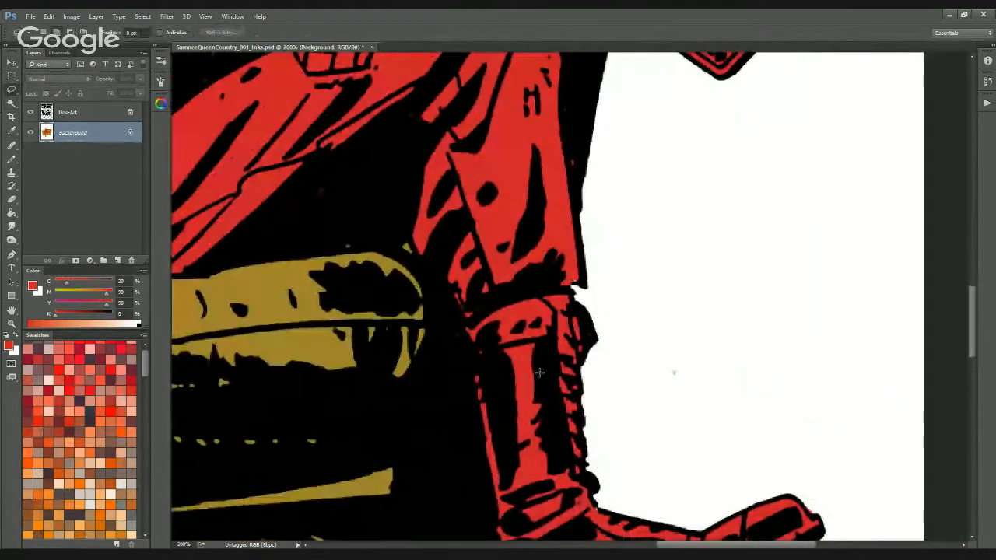
key("ctrl+0")
key("ctrl+plus")
key("ctrl+plus")
key("ctrl+plus")
key("ctrl+plus")
key("ctrl+plus")
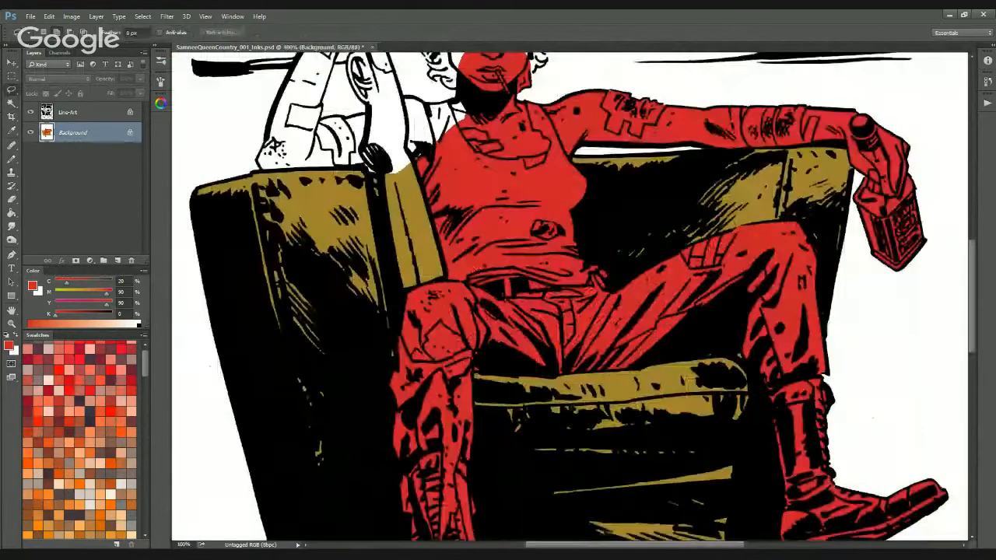
scroll(420, 296, "down", 6)
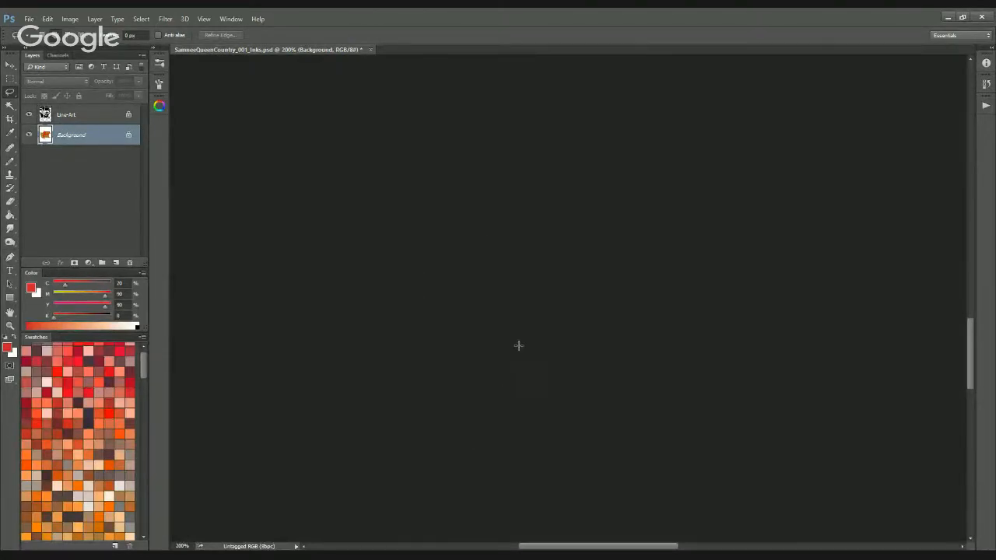
mouse_move(541, 274)
left_mouse_down()
mouse_move(543, 205)
mouse_move(361, 461)
mouse_move(330, 253)
left_mouse_up()
key("w")
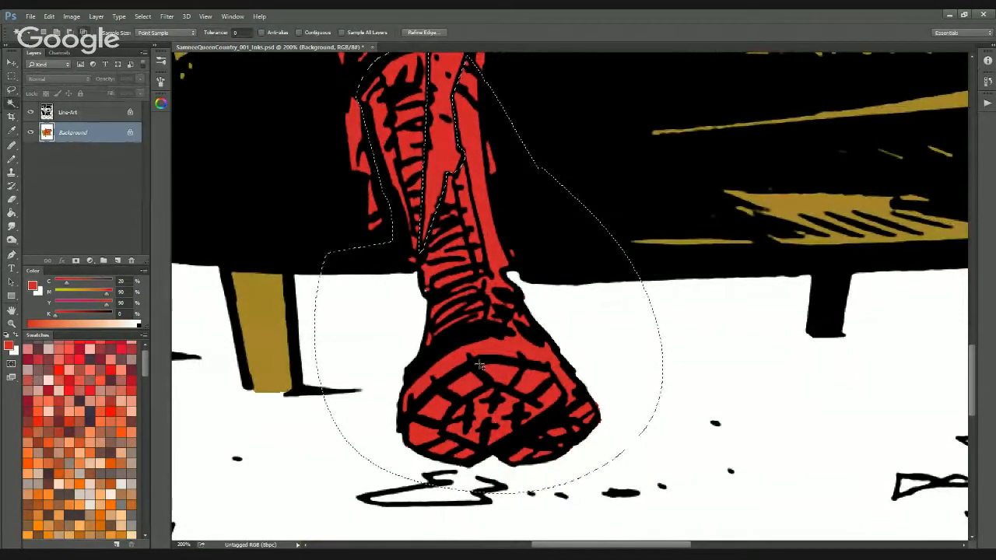
left_click(487, 342)
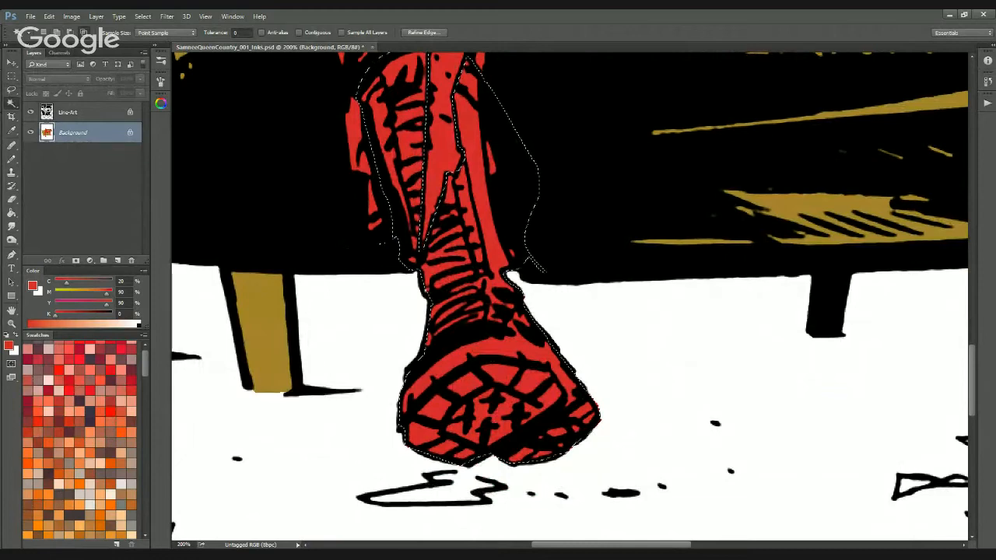
Fill the selected front boot with dark grey (C 90, M 90, Y 80, K 0) and deselect
left_click(79, 516)
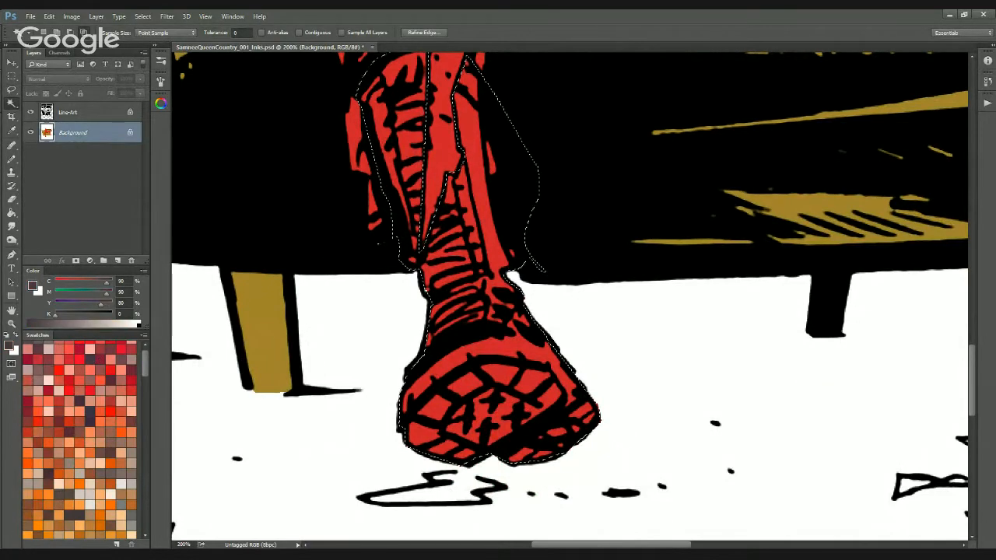
key("alt+BackSpace")
key("ctrl+d")
key("ctrl+minus")
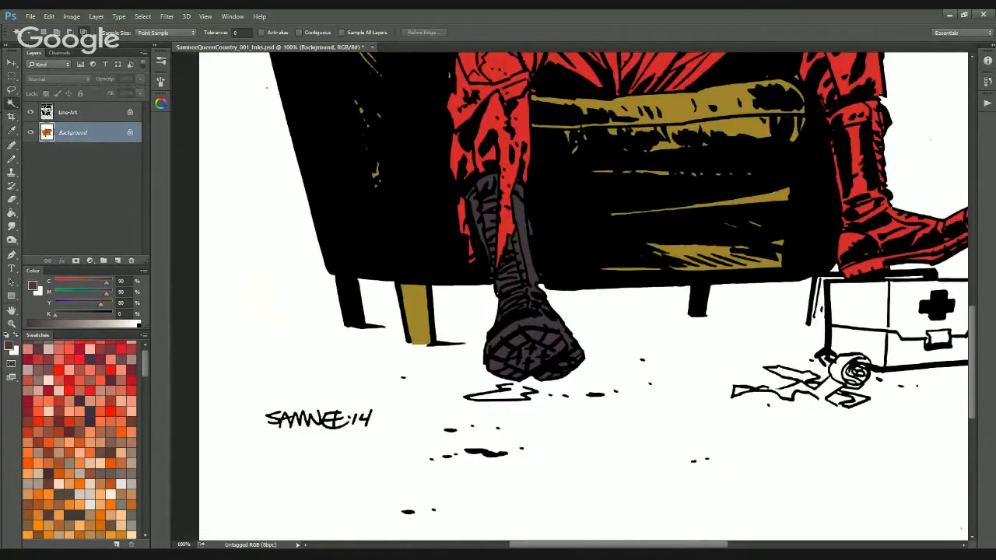
Draw a rectangular marquee around the illustration's panel area, starting at the upper corner of the black background shapes and leaving a white margin outside
left_click_drag(730, 395, 539, 352)
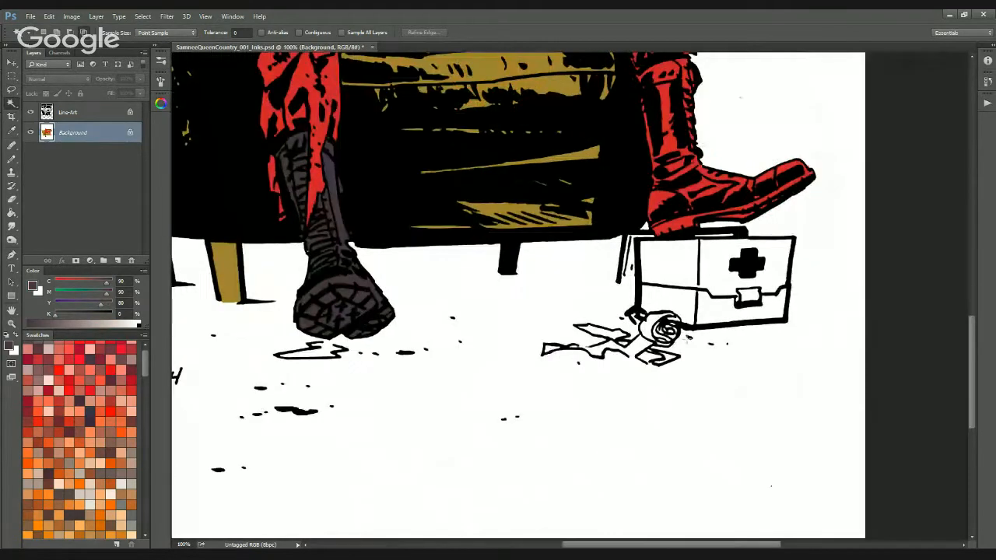
left_click_drag(527, 99, 525, 364)
left_click_drag(512, 224, 534, 418)
left_click_drag(454, 193, 632, 279)
left_click_drag(597, 450, 506, 418)
key("m")
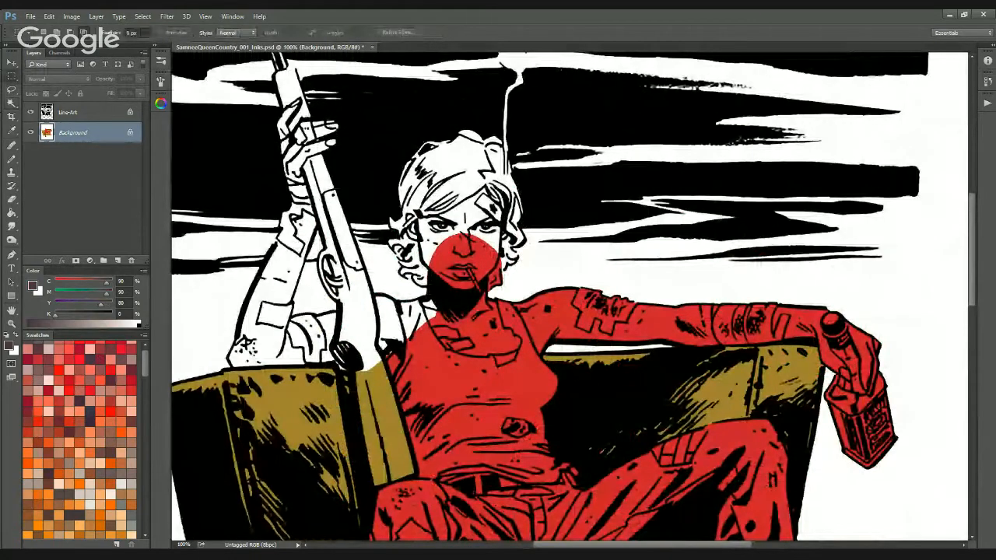
key("ctrl+minus")
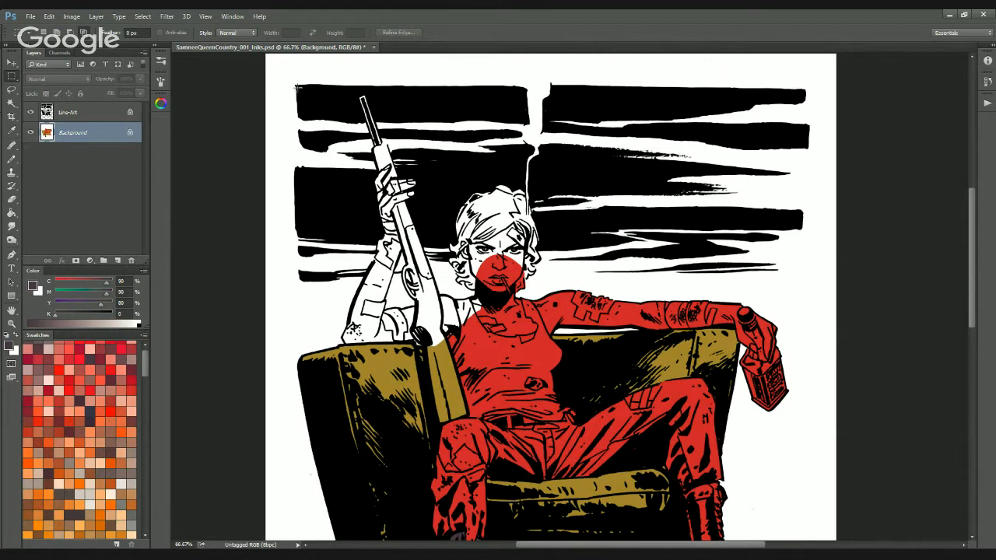
left_click_drag(297, 86, 808, 489)
left_click_drag(769, 97, 685, 397)
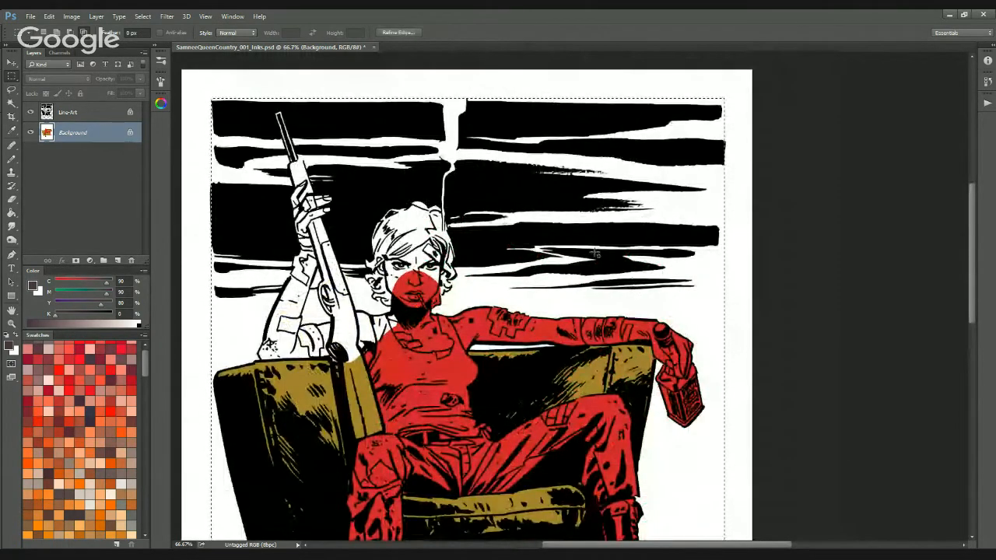
Restrict the marquee selection to its white areas with the Magic Wand, fill them with green (C 70, M 10, Y 90, K 0) and deselect
key("w")
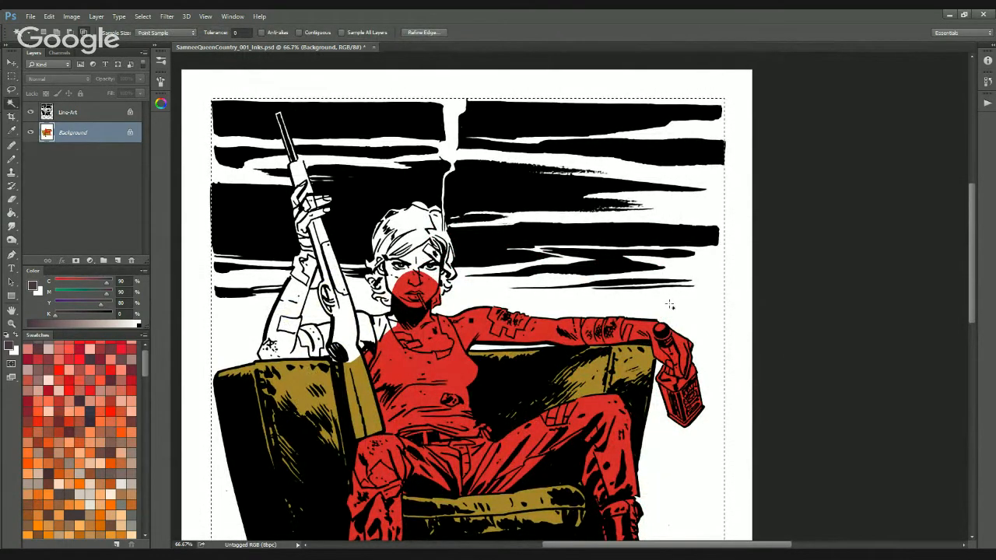
left_click(702, 296)
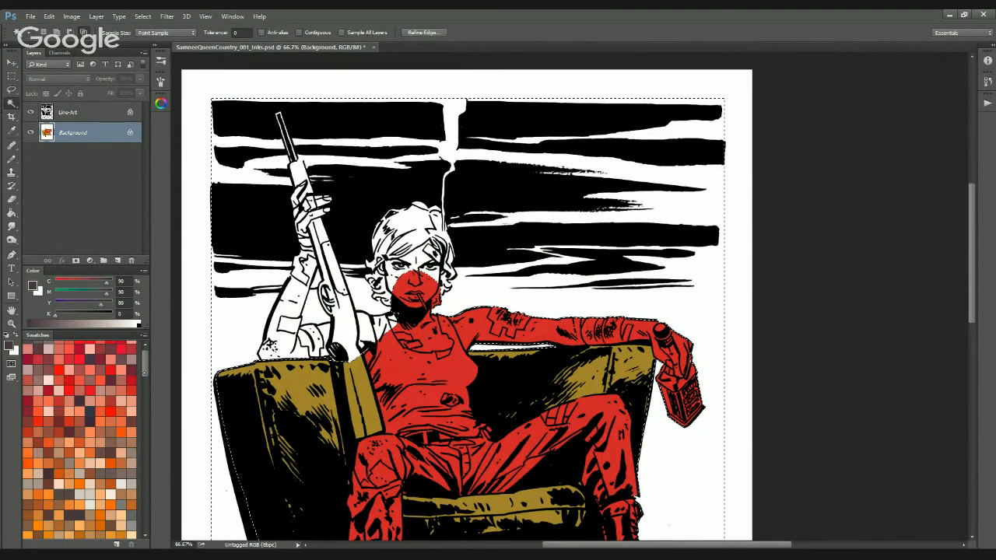
scroll(131, 520, "down", 5)
left_click(121, 477)
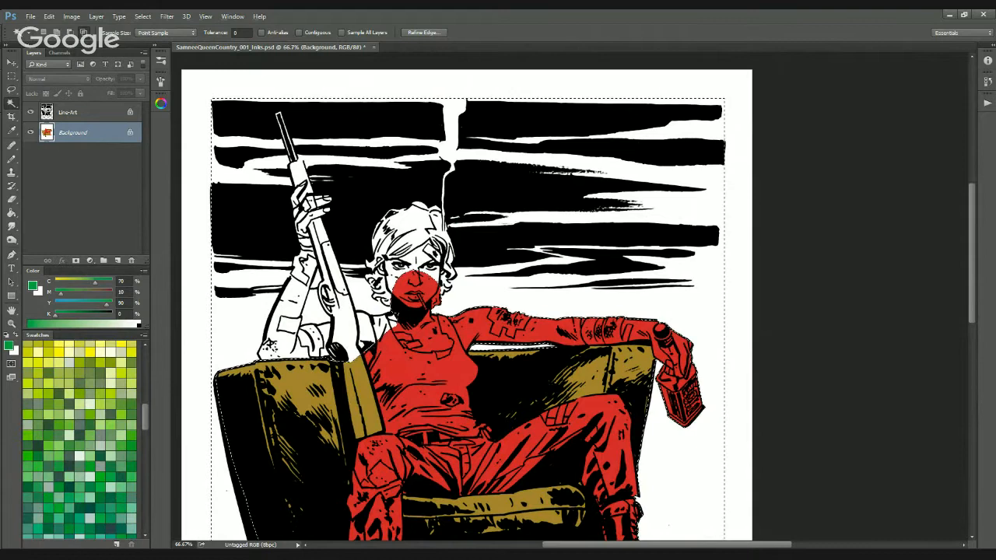
key("alt+BackSpace")
key("ctrl+d")
Examine the flat colours of the background, figure, bottle, couch and boots at different magnifications
key("ctrl+minus")
key("ctrl+plus")
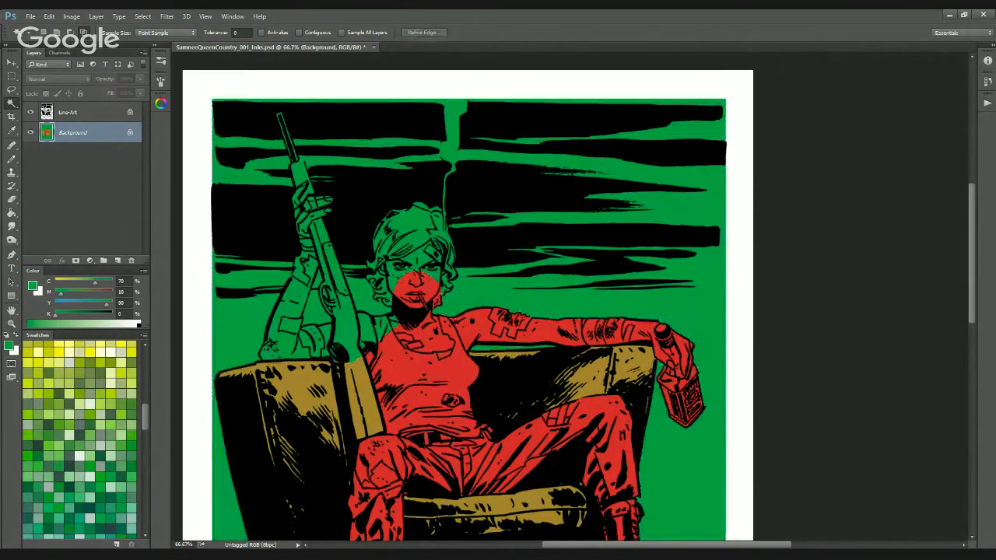
scroll(652, 400, "down", 3)
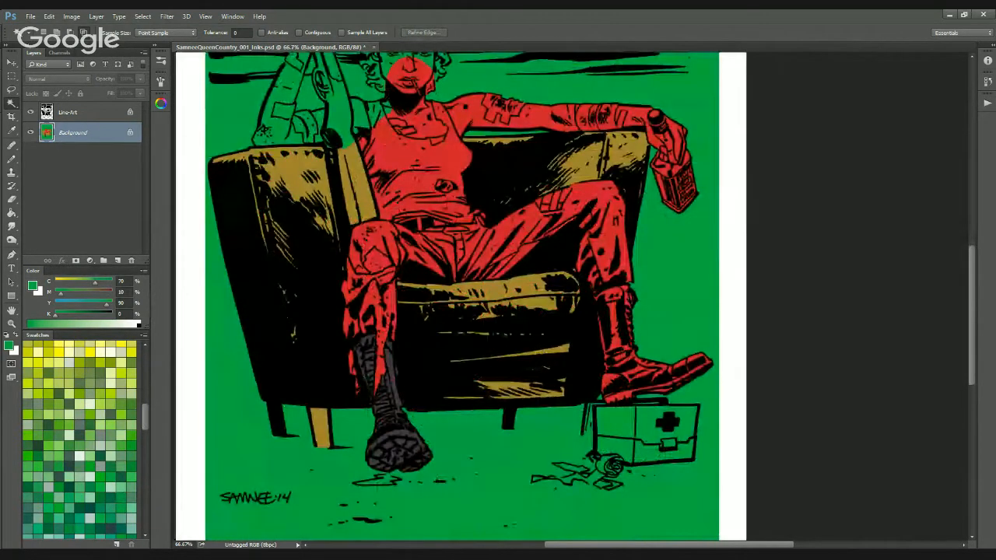
left_click_drag(543, 222, 521, 328)
left_click_drag(618, 402, 589, 285)
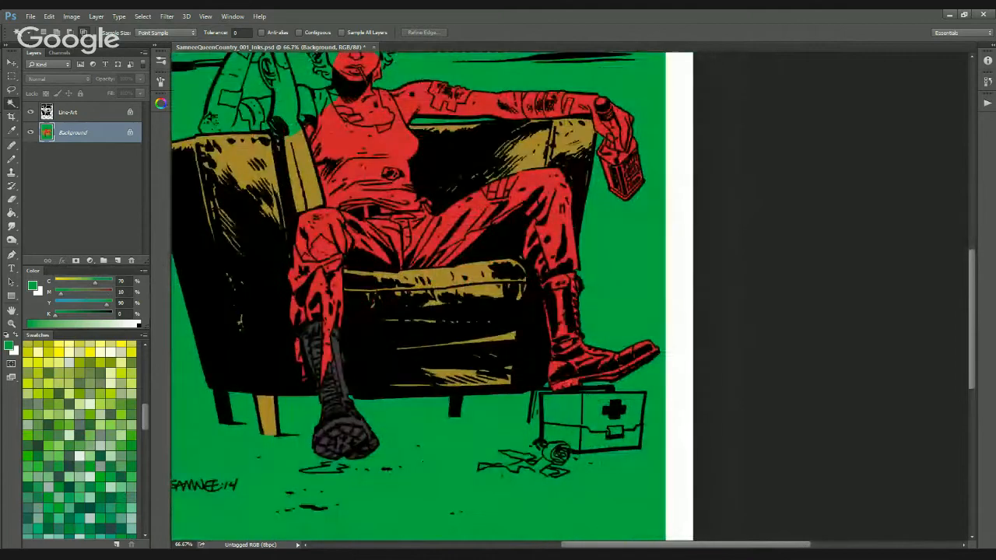
key("ctrl+plus")
left_click_drag(550, 239, 527, 367)
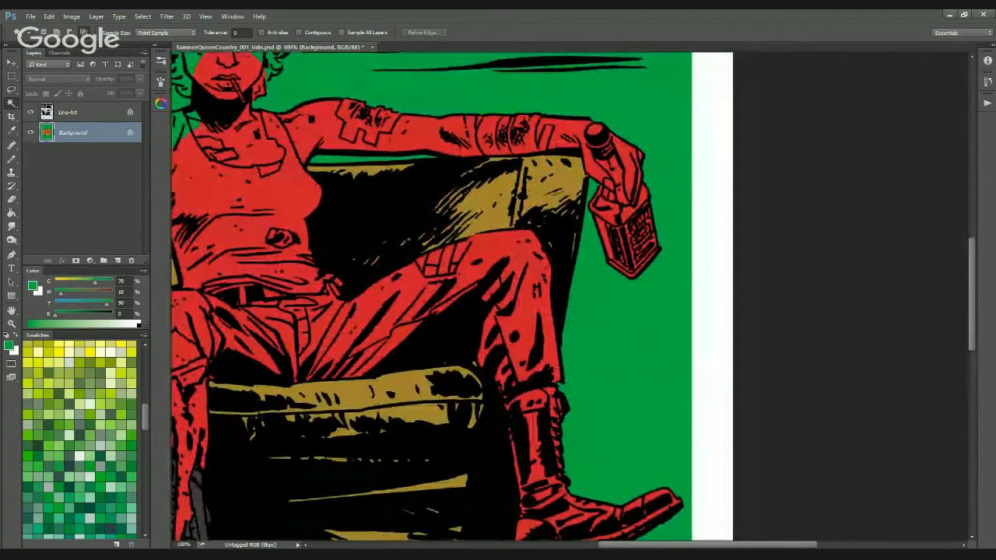
left_click_drag(400, 309, 542, 272)
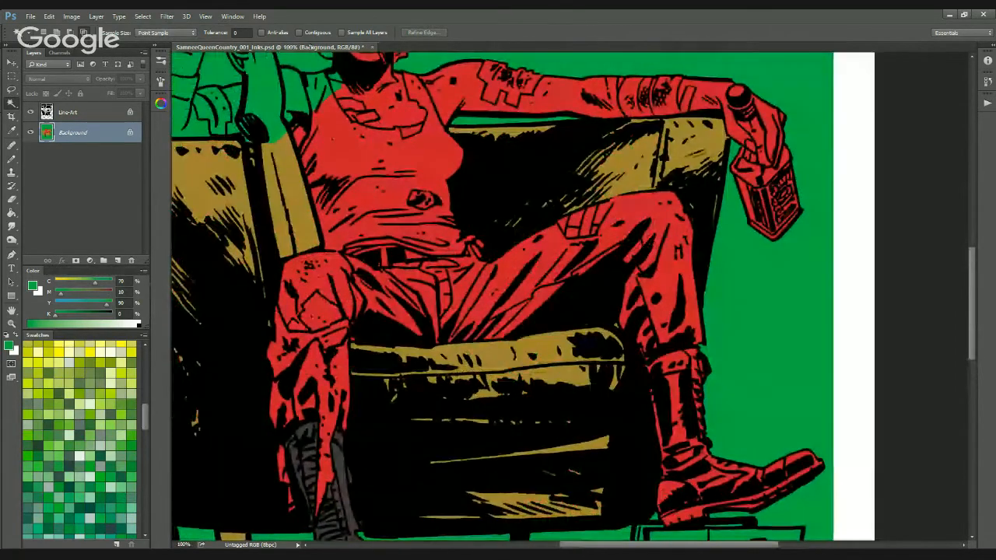
left_click_drag(501, 334, 609, 247)
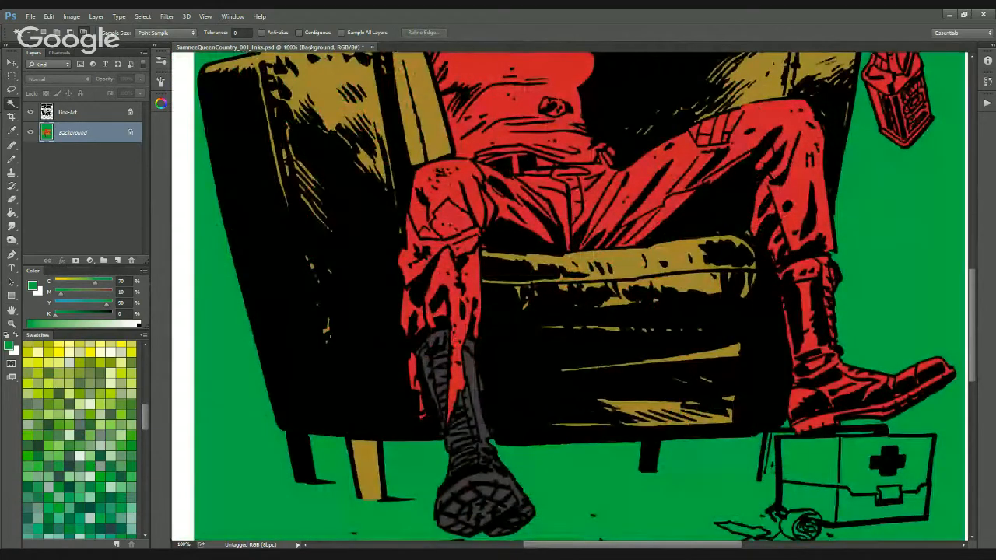
left_click_drag(412, 124, 355, 240)
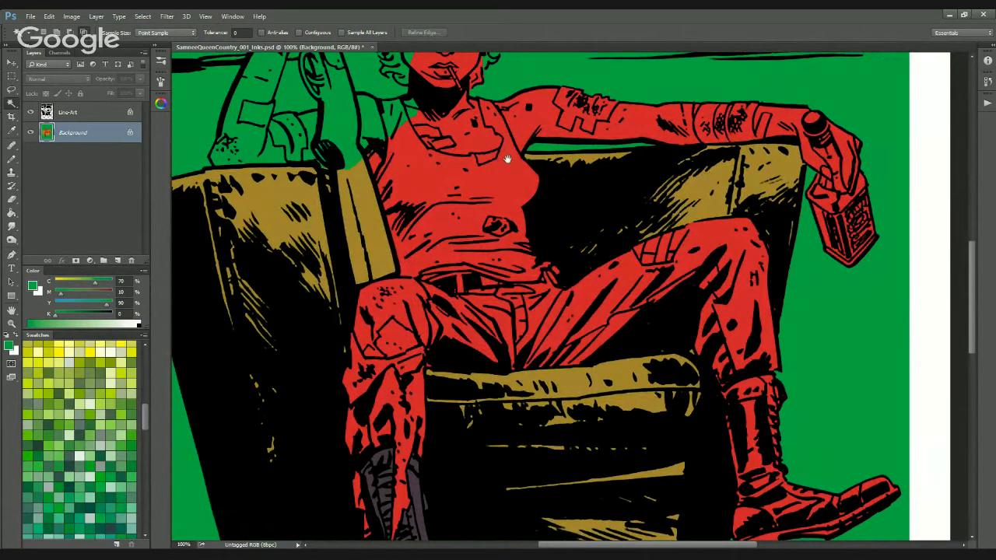
left_click_drag(507, 159, 562, 160)
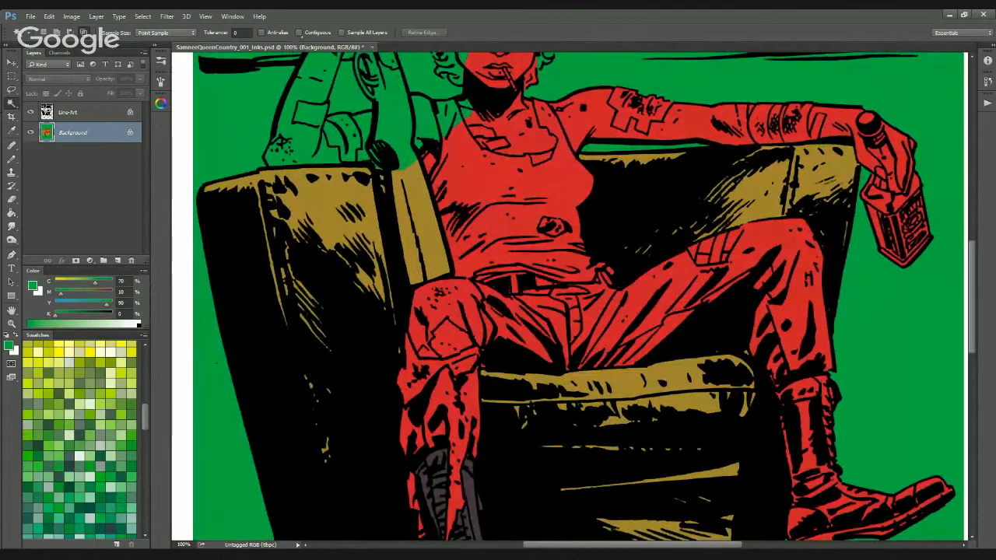
Select only the couch section behind the figure with the contiguous Magic Wand, hide the Line-Art layer and deselect
left_click_drag(822, 192, 745, 165)
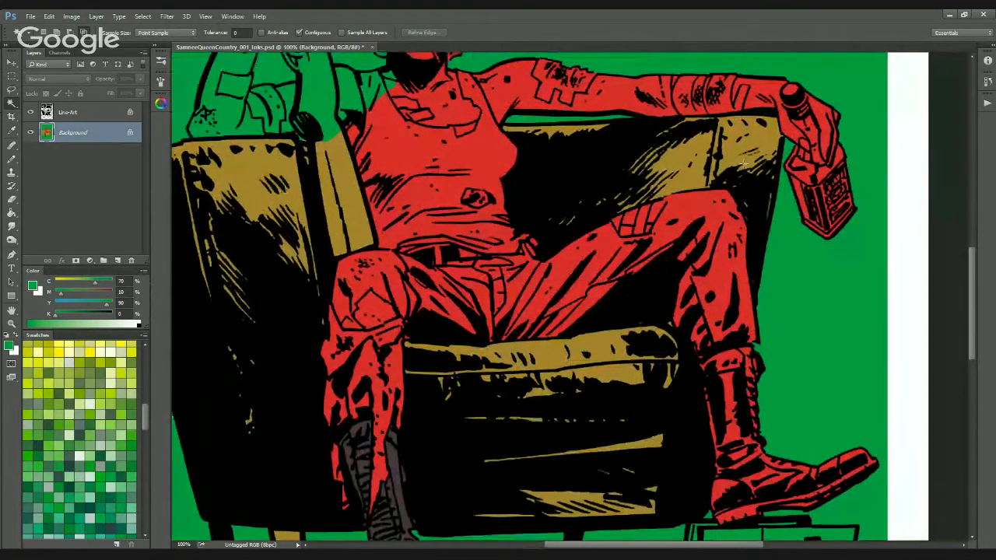
left_click(725, 177)
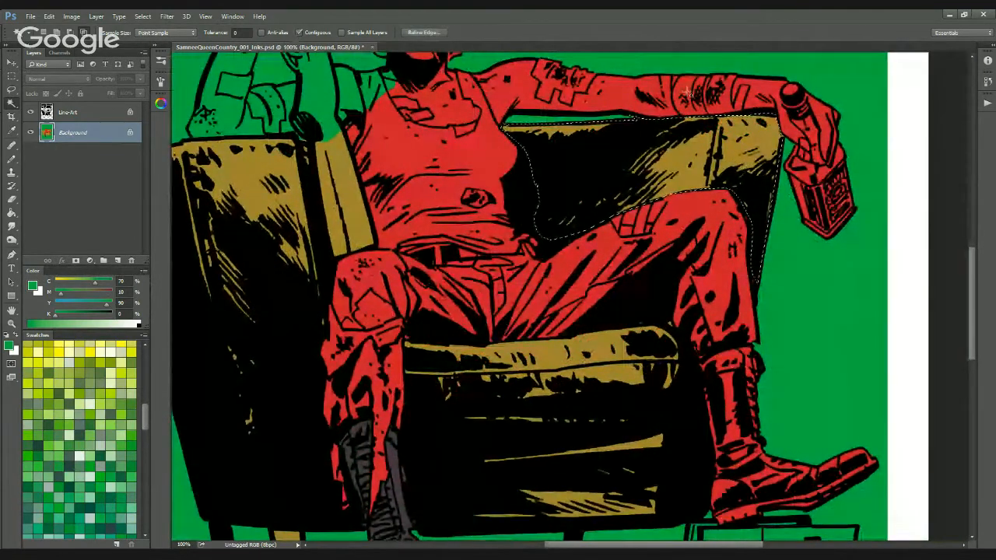
left_click(30, 113)
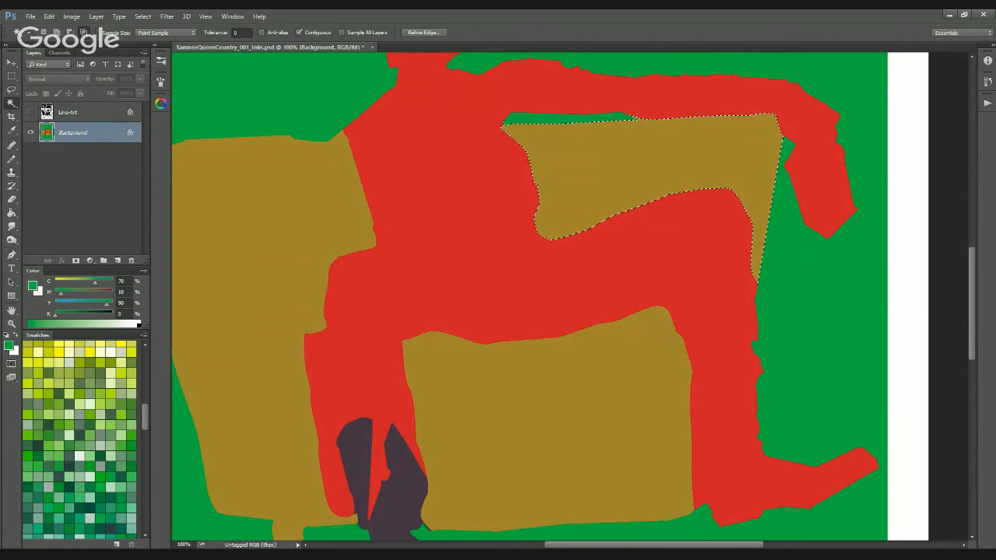
left_click(319, 101)
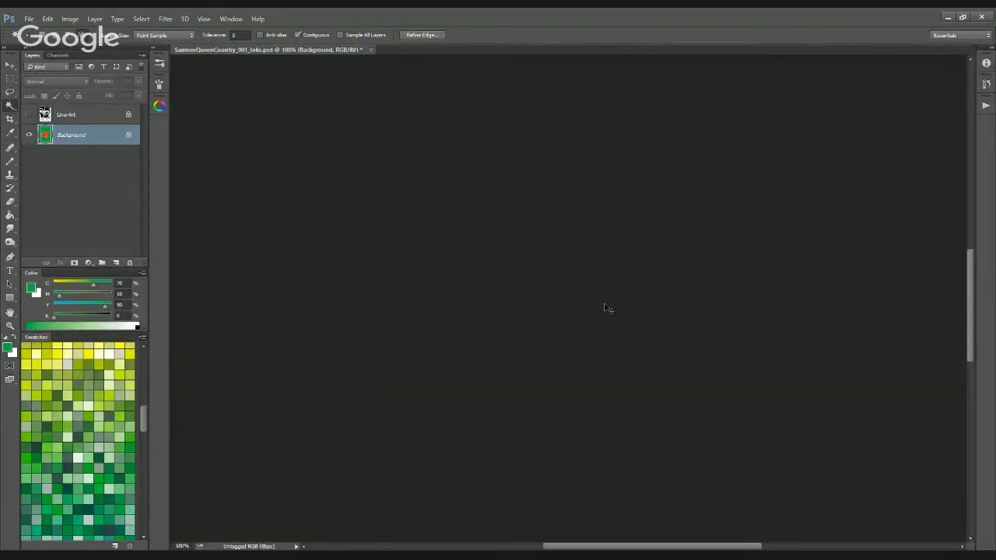
Select all couch-coloured areas at once using the Magic Wand with Contiguous off, inspect the selection's extent around the boot and deselect
left_click(631, 319)
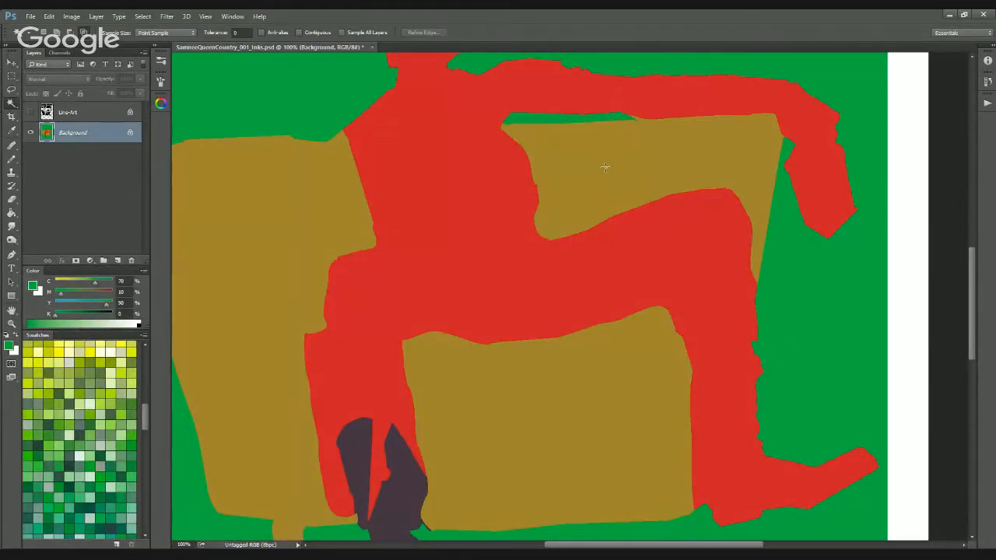
left_click(589, 172)
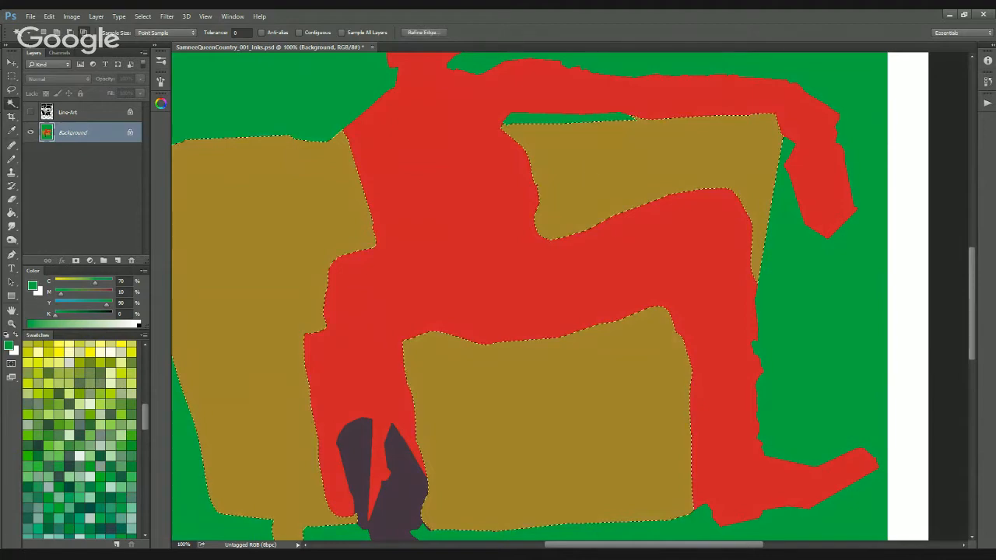
left_click_drag(559, 439, 657, 227)
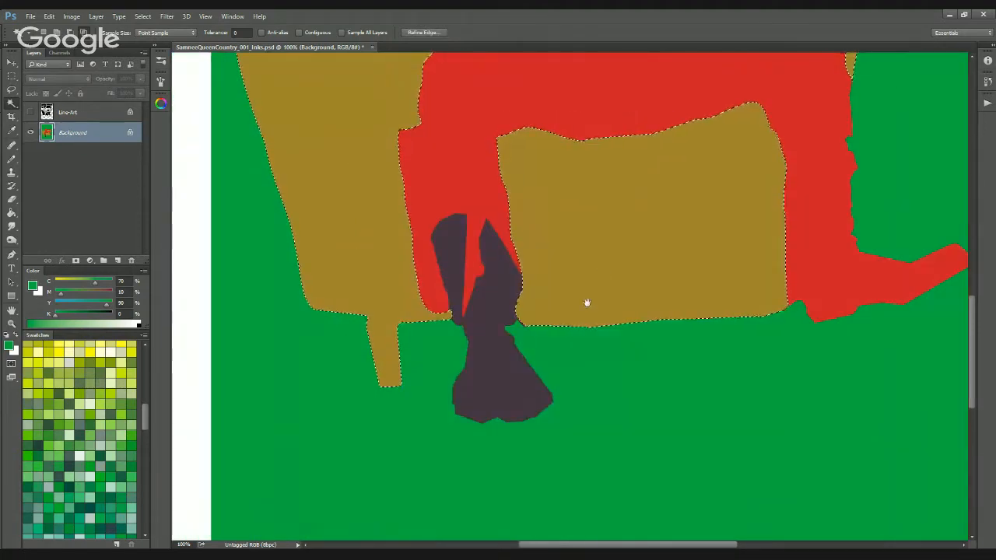
left_click_drag(586, 303, 549, 480)
left_click_drag(640, 376, 754, 279)
key("ctrl+plus")
key("ctrl+plus")
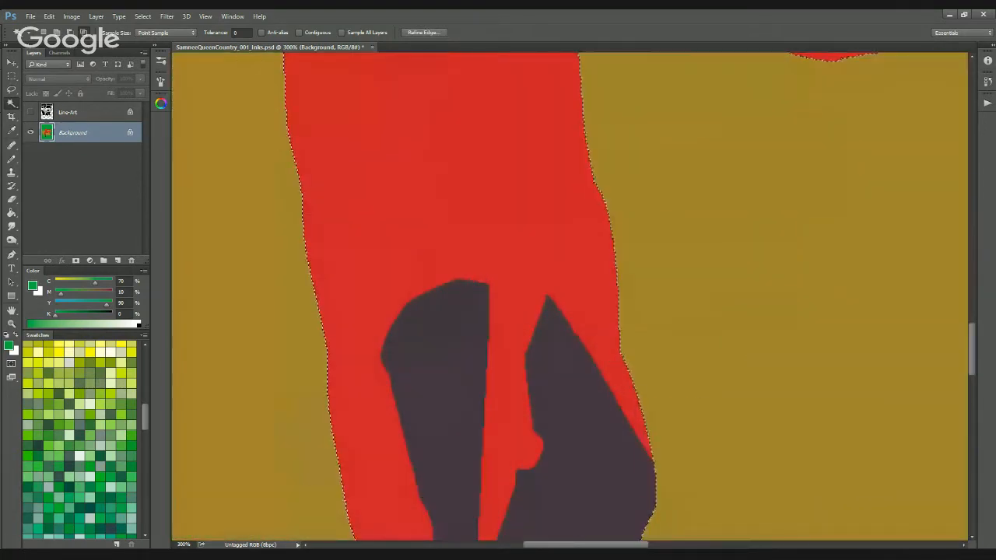
key("ctrl+d")
Select all dark grey areas of the front boot with the non-contiguous Magic Wand and clear the selection
key("ctrl+plus")
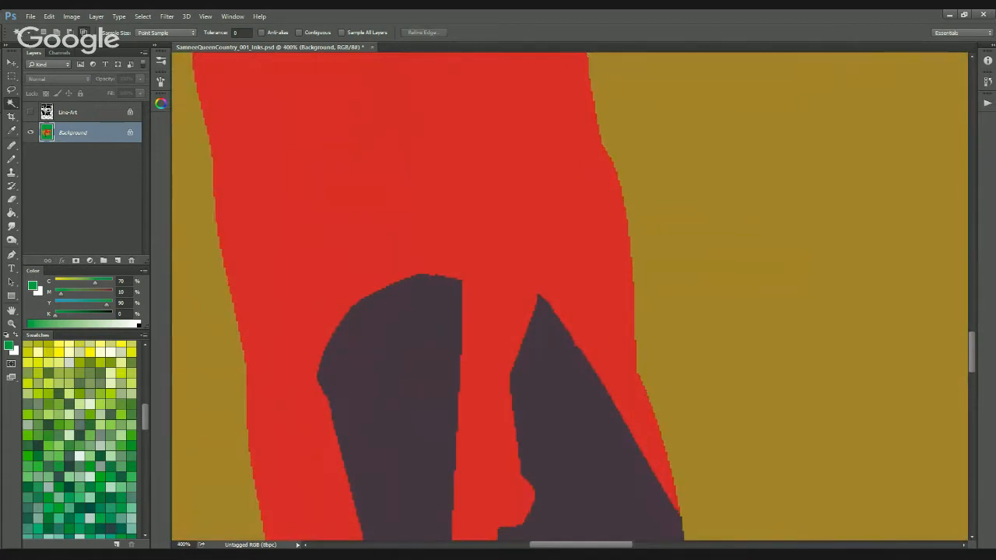
key("ctrl+minus")
key("ctrl+plus")
left_click(650, 282)
key("ctrl+d")
left_click(593, 291)
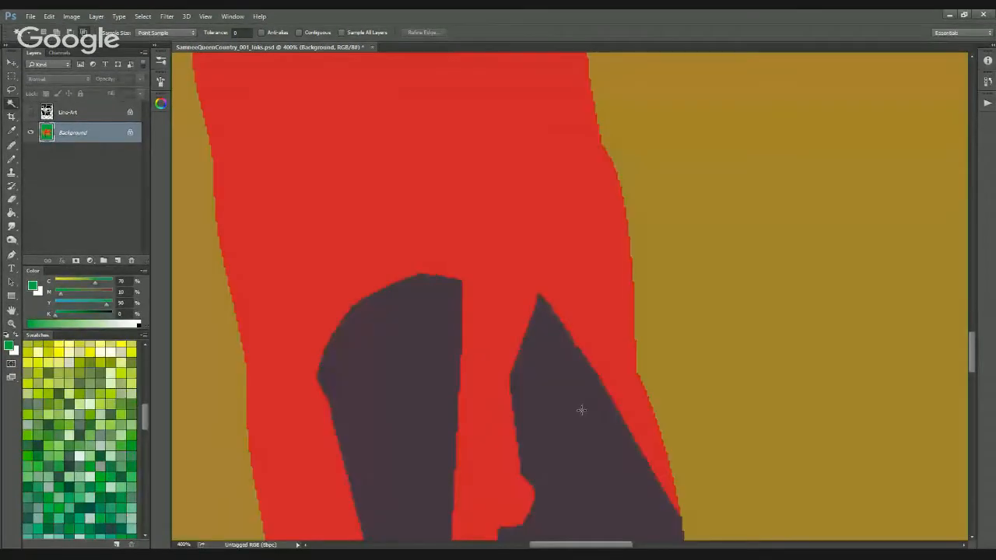
left_click(584, 424)
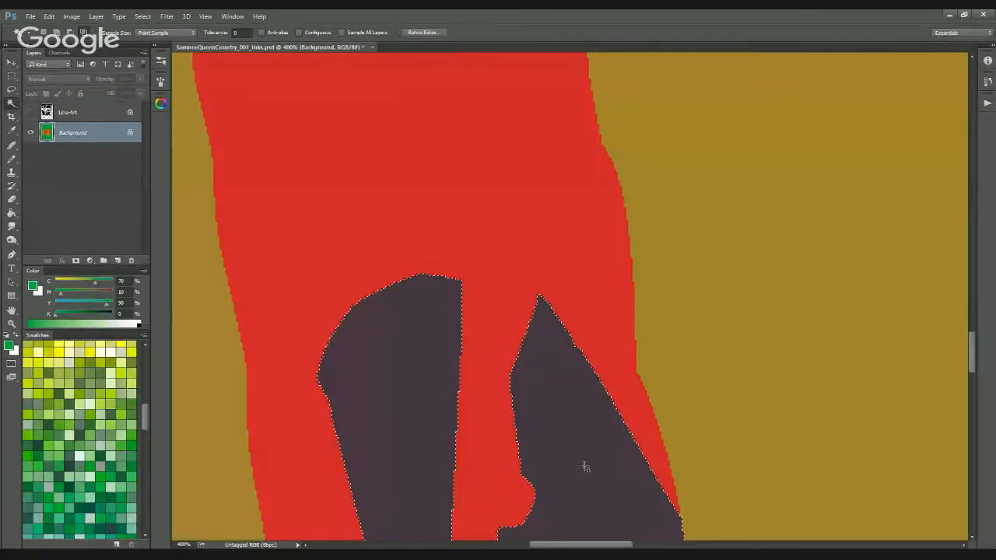
key("ctrl+d")
Lasso a rounded blob on the couch front with Anti-alias off, fill it with light green (C 40, M 0, Y 90, K 0) and deselect
left_click_drag(724, 434, 638, 461)
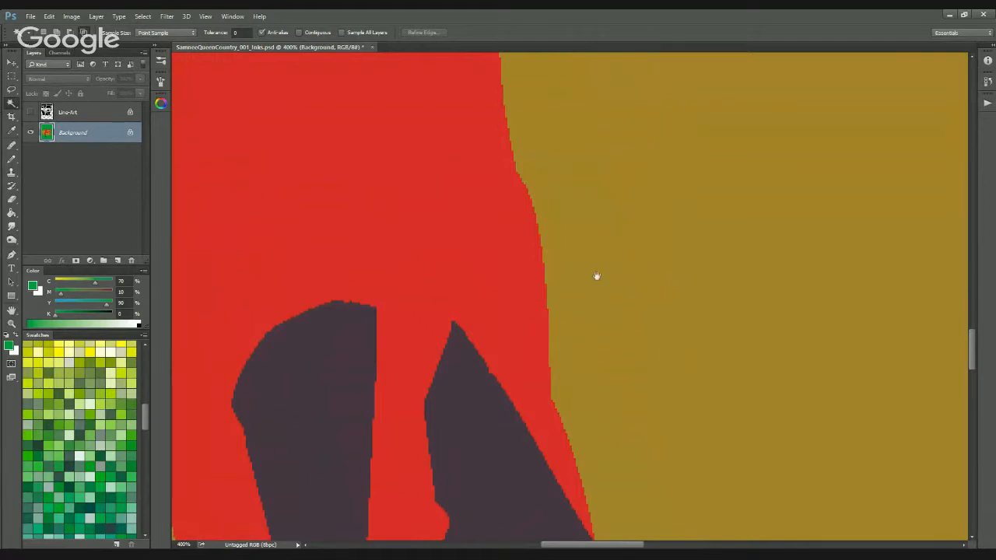
scroll(596, 275, "right", 3)
scroll(596, 276, "up", 1)
key("l")
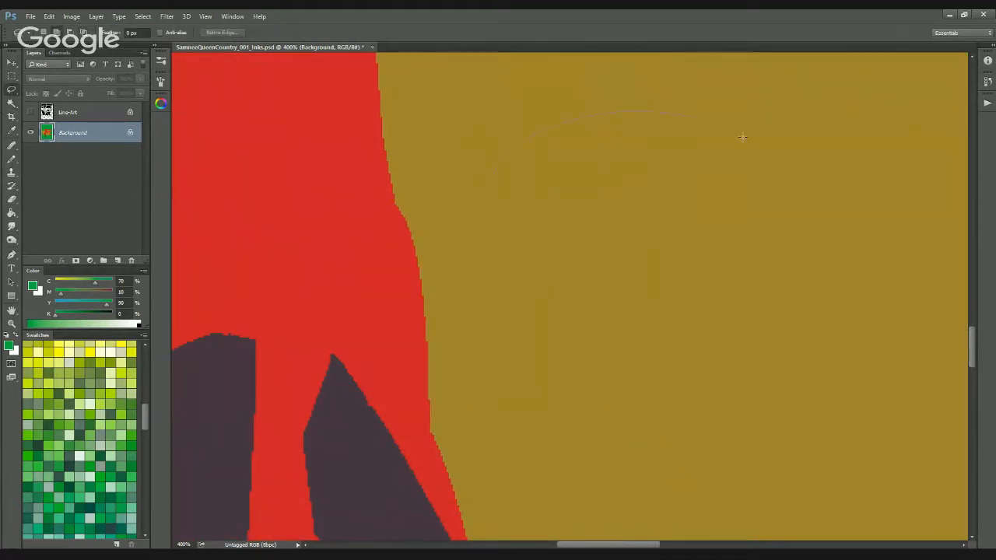
left_click_drag(743, 137, 495, 179)
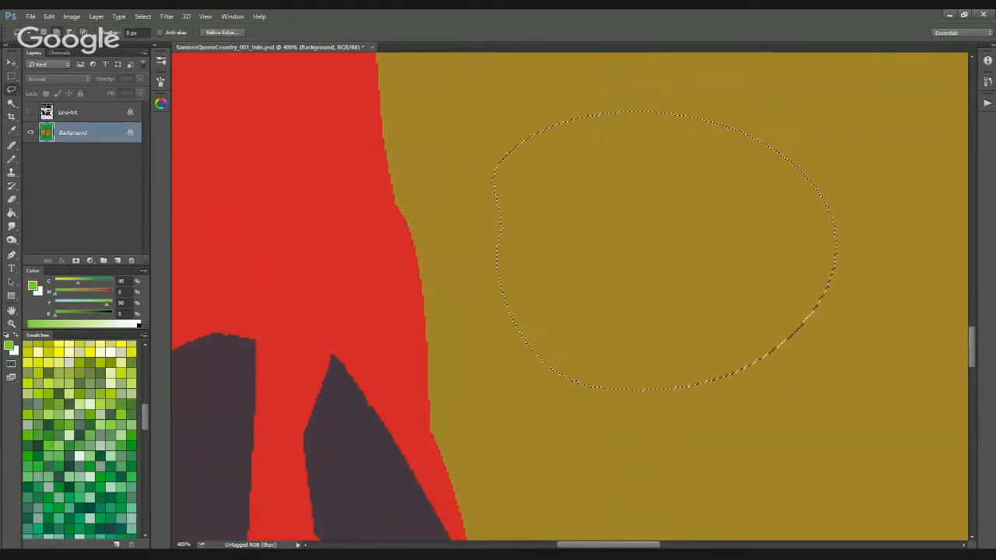
key("alt+BackSpace")
key("ctrl+d")
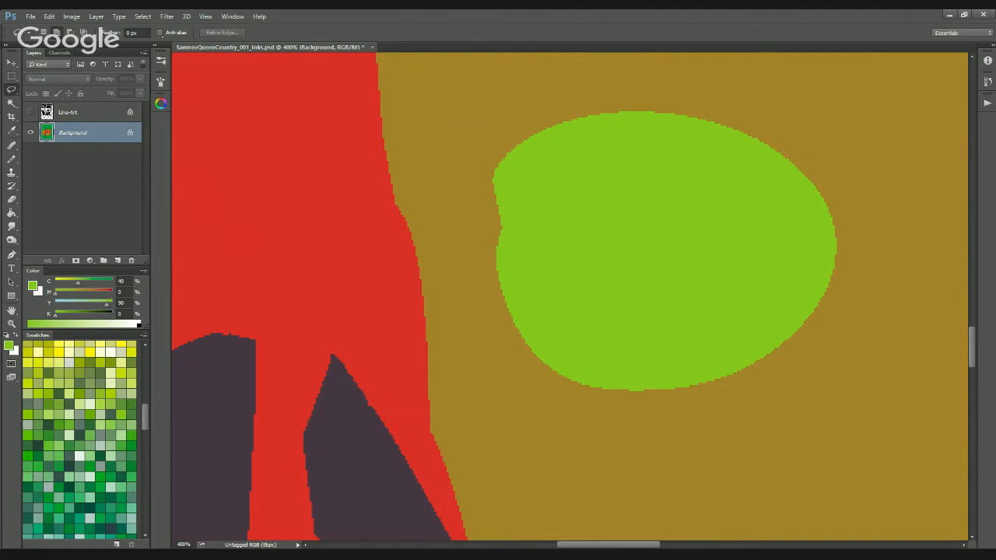
Lasso a second rounded blob on the couch front with Anti-alias on, fill it with the same light green and deselect
key("w")
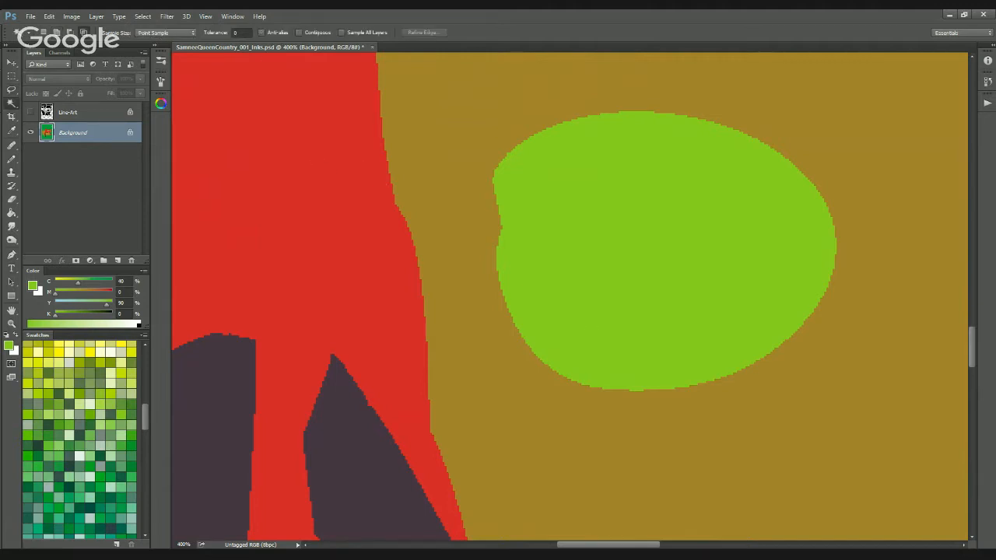
left_click_drag(766, 394, 571, 315)
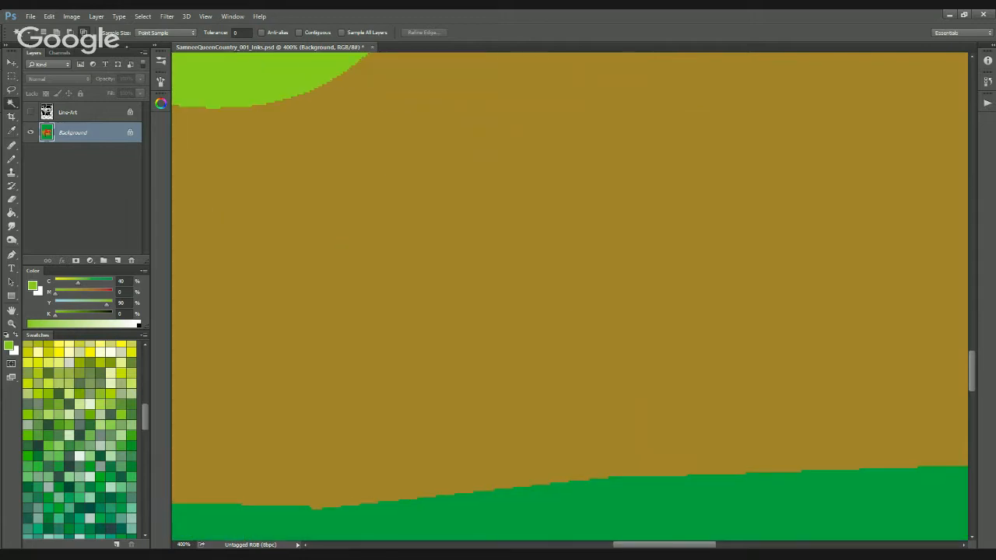
key("l")
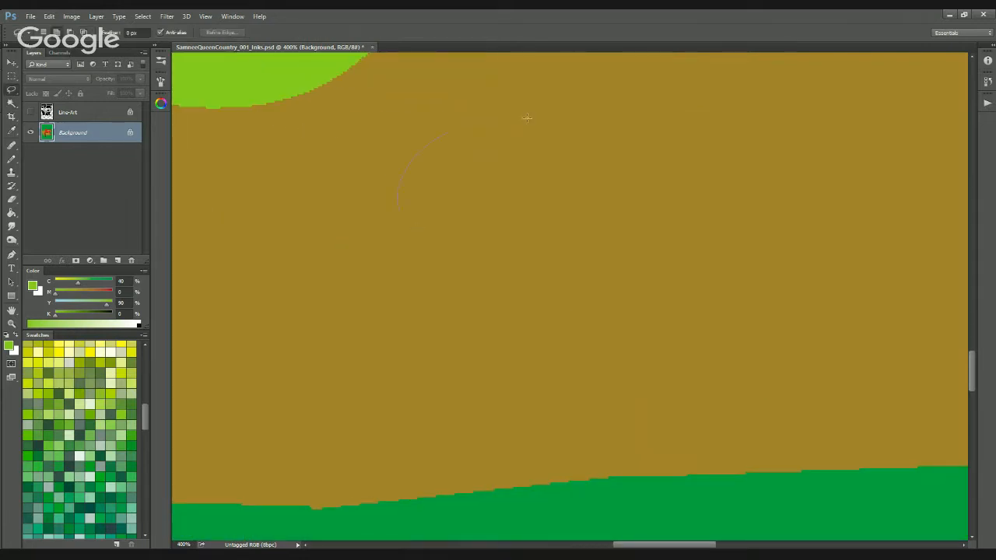
left_click_drag(418, 320, 413, 310)
key("alt+BackSpace")
key("ctrl+d")
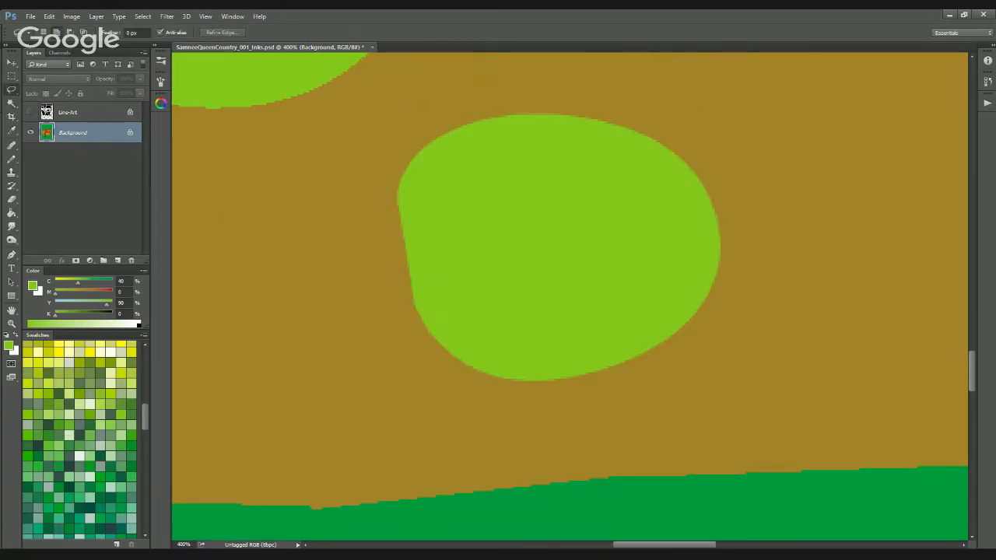
Examine the edge pixels of the anti-aliased green blob against the couch colour at high magnification
key("ctrl+plus")
key("ctrl+plus")
key("ctrl+plus")
key("ctrl+plus")
key("ctrl+plus")
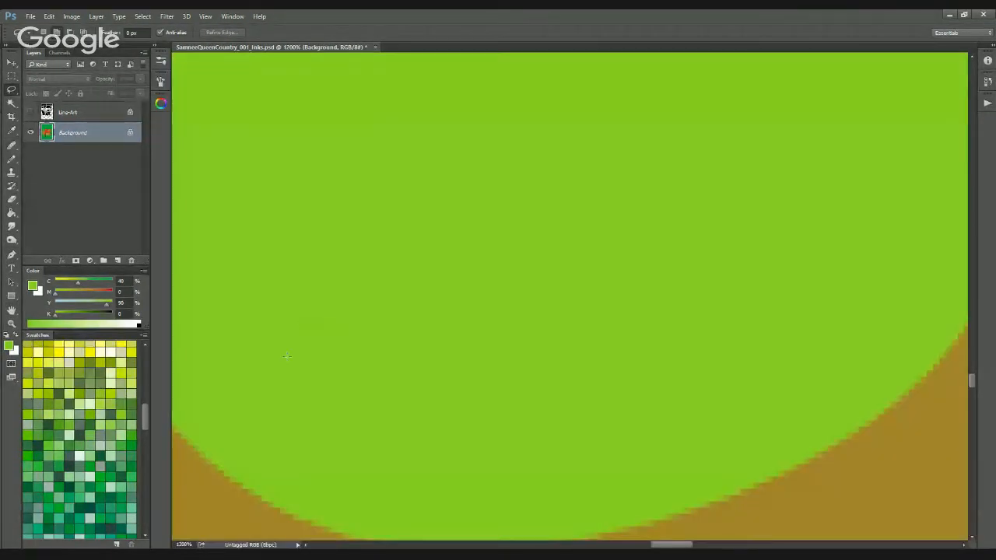
key("ctrl+plus")
key("ctrl+plus")
left_click_drag(292, 451, 534, 266)
key("ctrl+minus")
key("ctrl+minus")
key("ctrl+minus")
key("ctrl+minus")
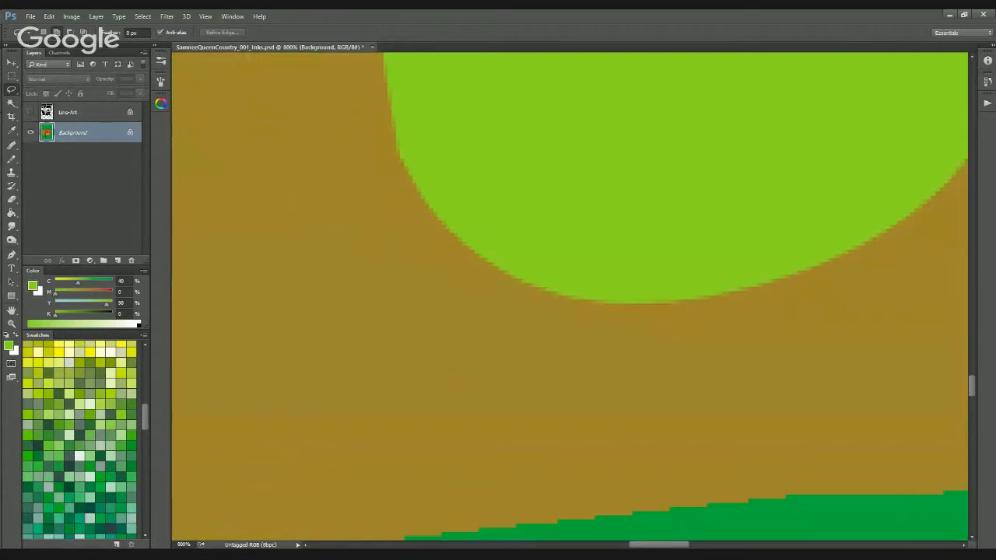
left_click_drag(583, 220, 442, 386)
Select the light green blobs with the non-contiguous Magic Wand, fill them with dark blue (C 100, M 80, Y 30, K 0) and deselect
key("w")
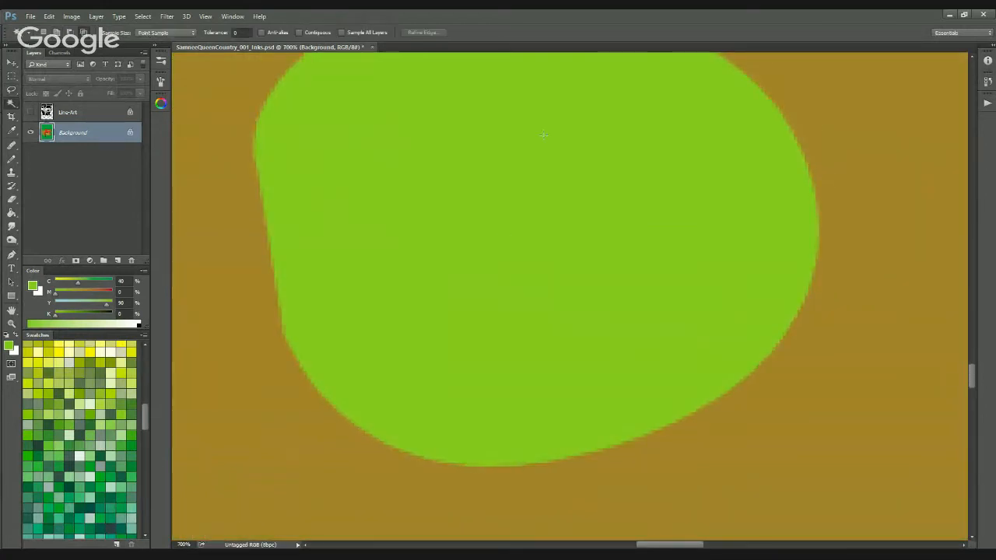
left_click(441, 365)
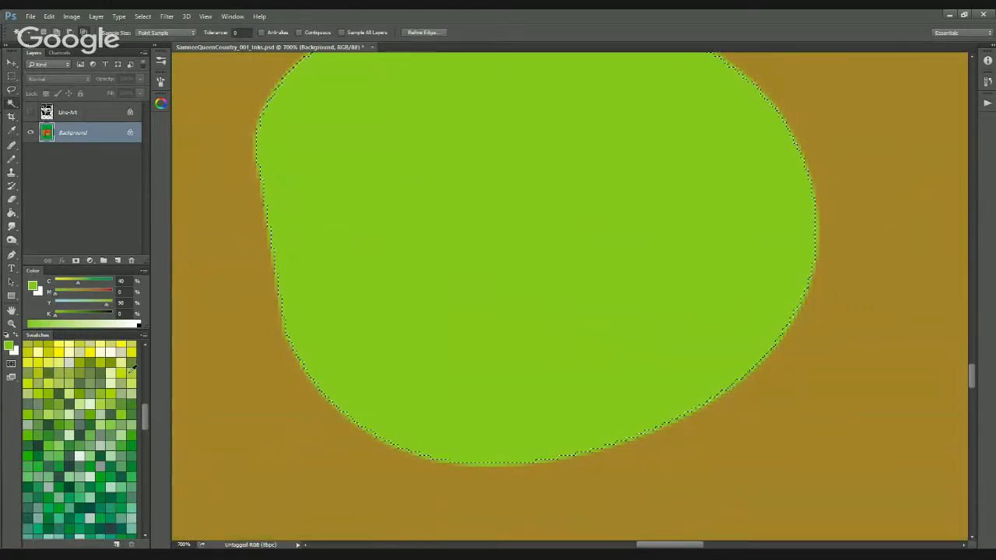
left_click_drag(145, 417, 145, 478)
left_click(102, 401)
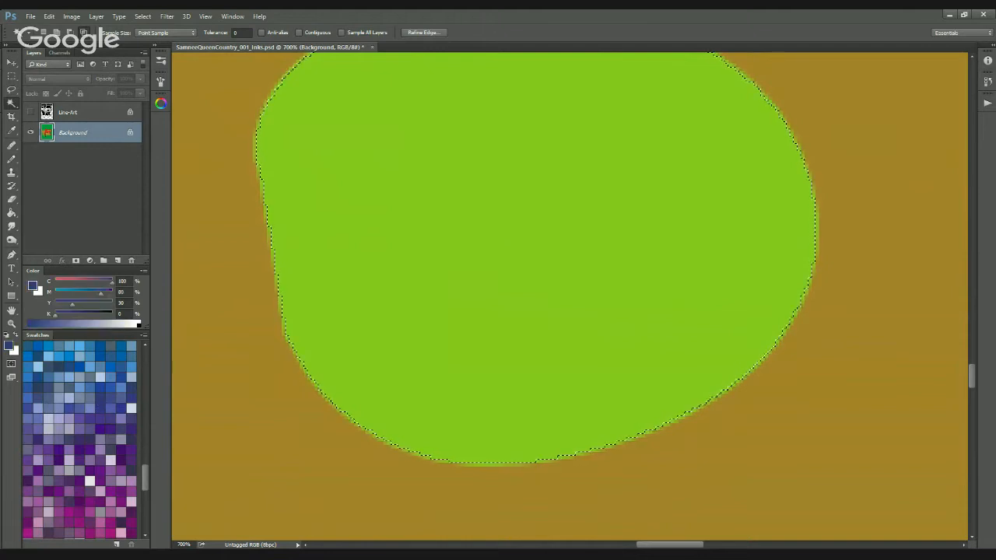
key("alt+BackSpace")
key("ctrl+d")
Inspect the edges of the refilled anti-aliased blob and turn off Anti-alias for the Lasso tool
left_click_drag(341, 268, 286, 423)
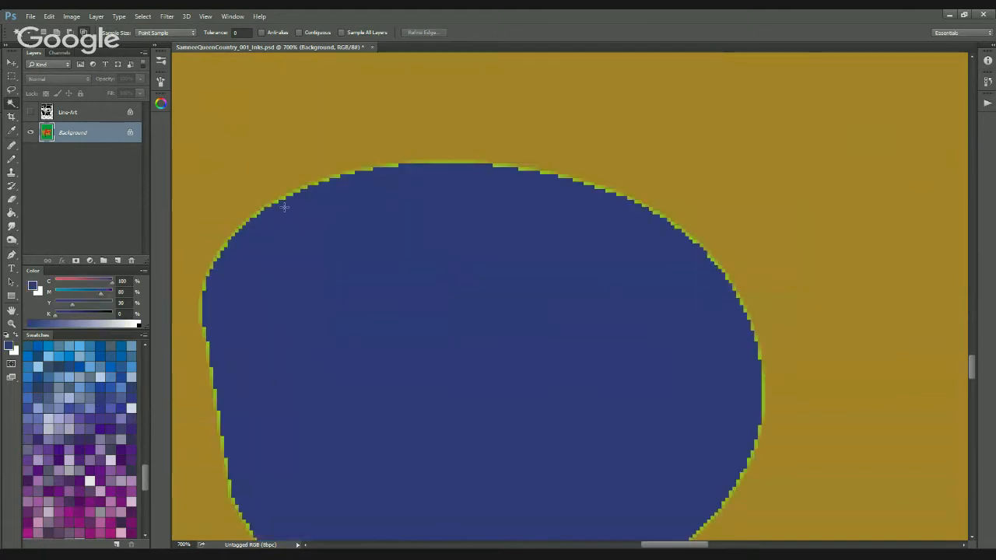
left_click_drag(461, 365, 612, 182)
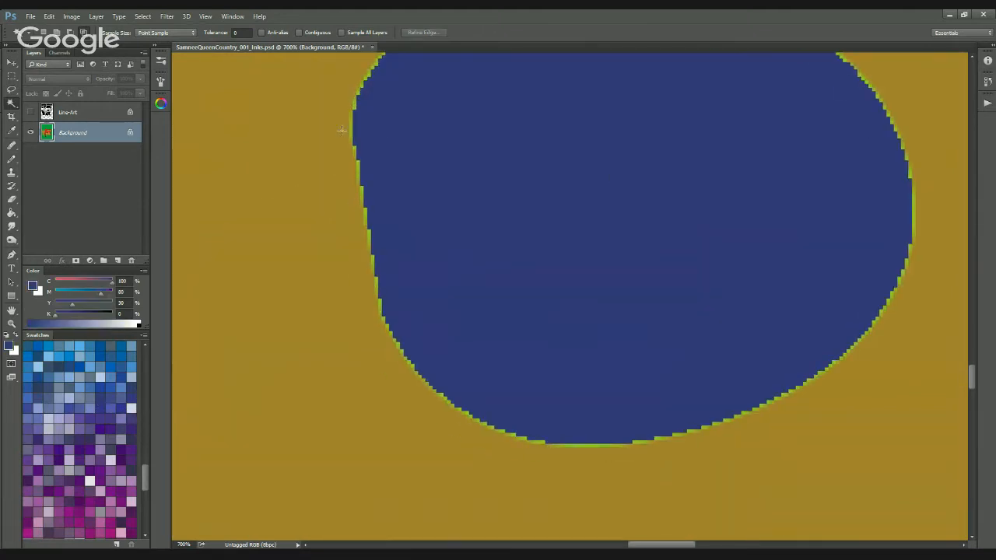
left_click_drag(470, 229, 399, 382)
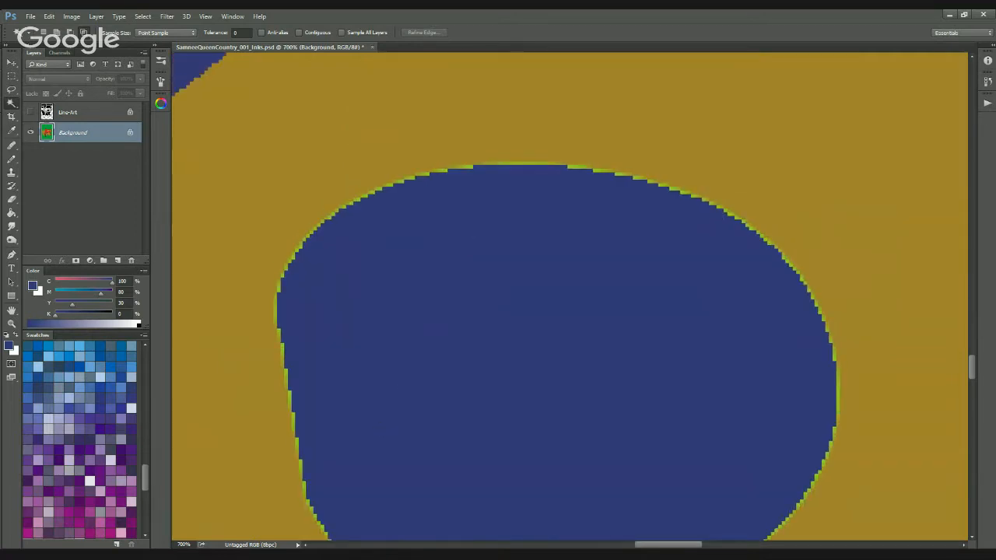
key("l")
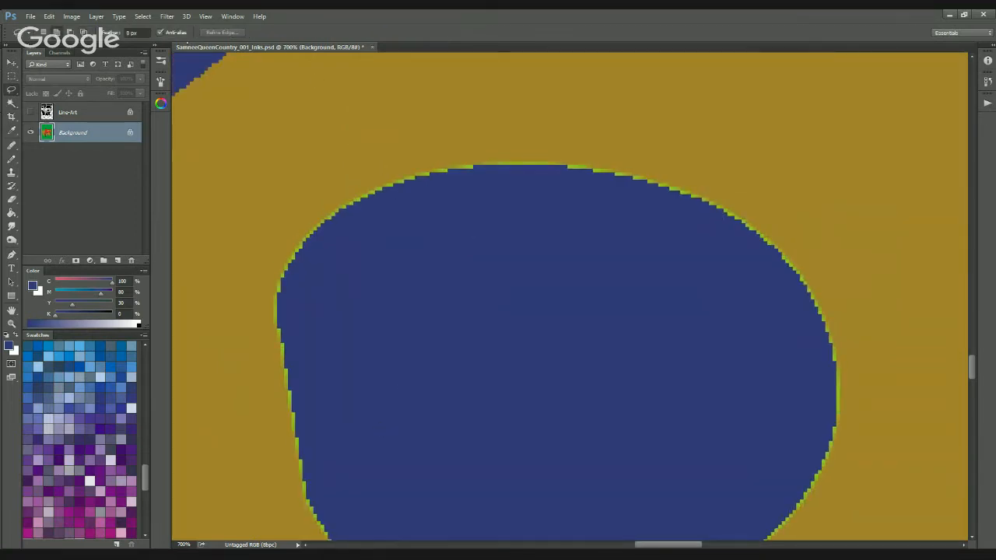
key("ctrl+0")
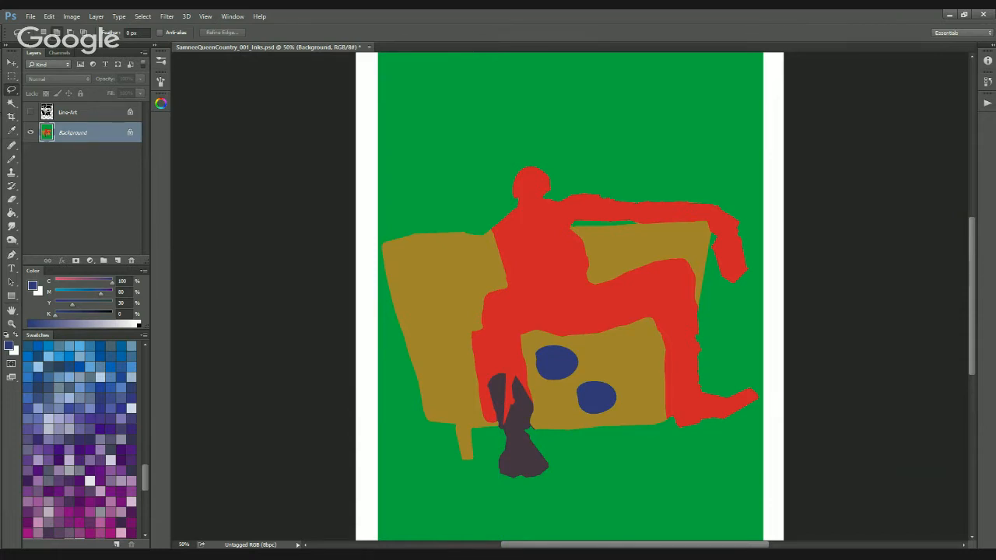
Close the inks document without saving and view SamneeQueenCountry_002_FlatsRough.psd at 50%
key("ctrl+w")
key("n")
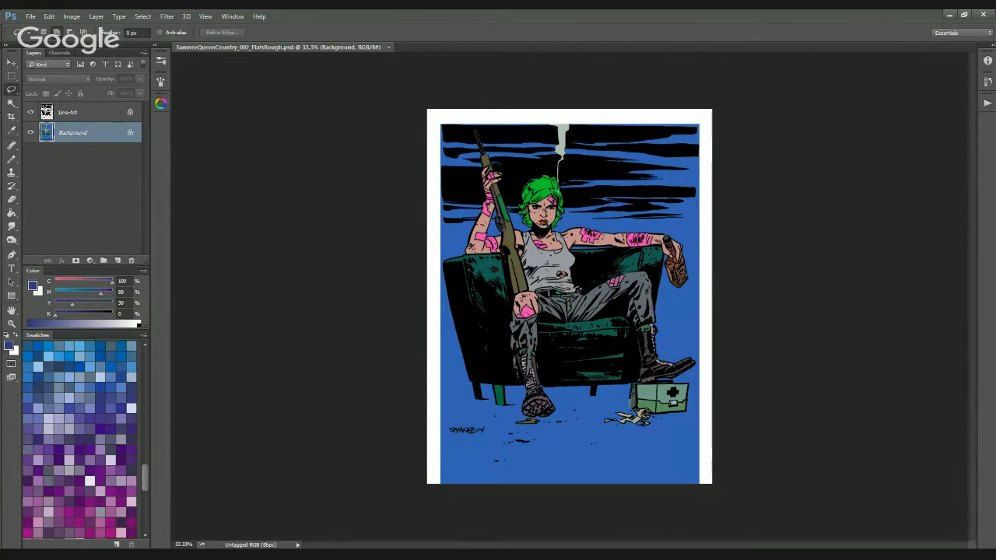
key("ctrl+plus")
left_click_drag(586, 343, 490, 345)
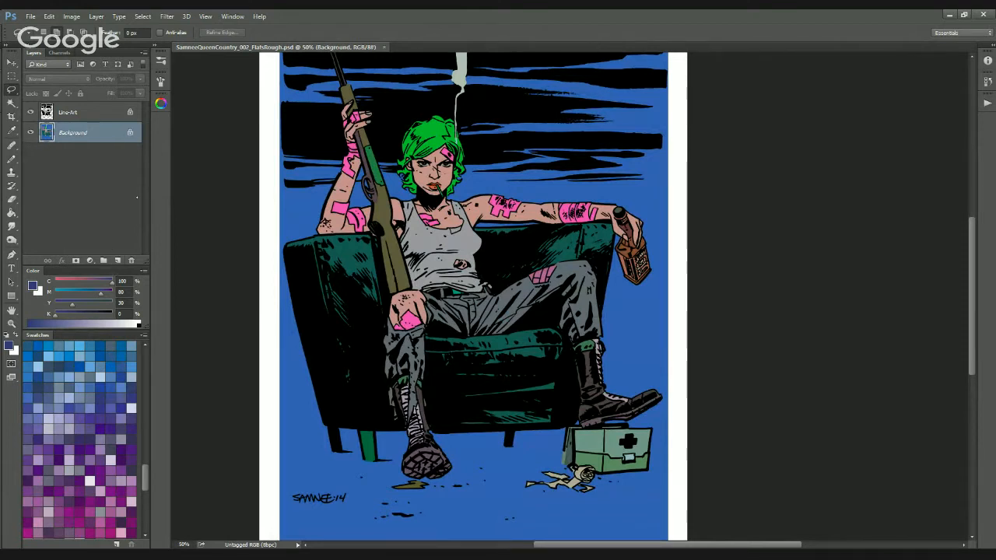
Duplicate the Background layer under the name Flats and delete the duplicate
right_click(95, 132)
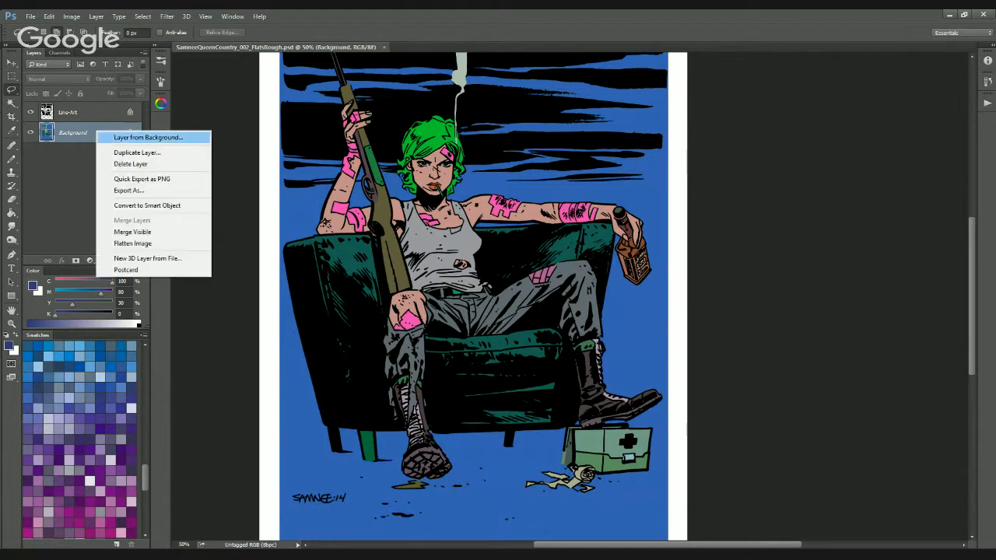
left_click(137, 152)
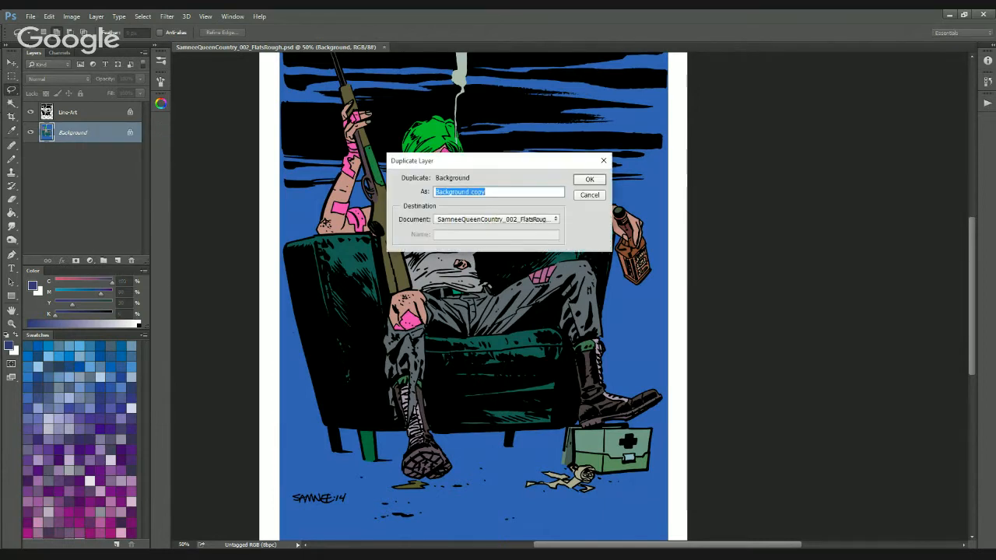
type("Flats")
key("Return")
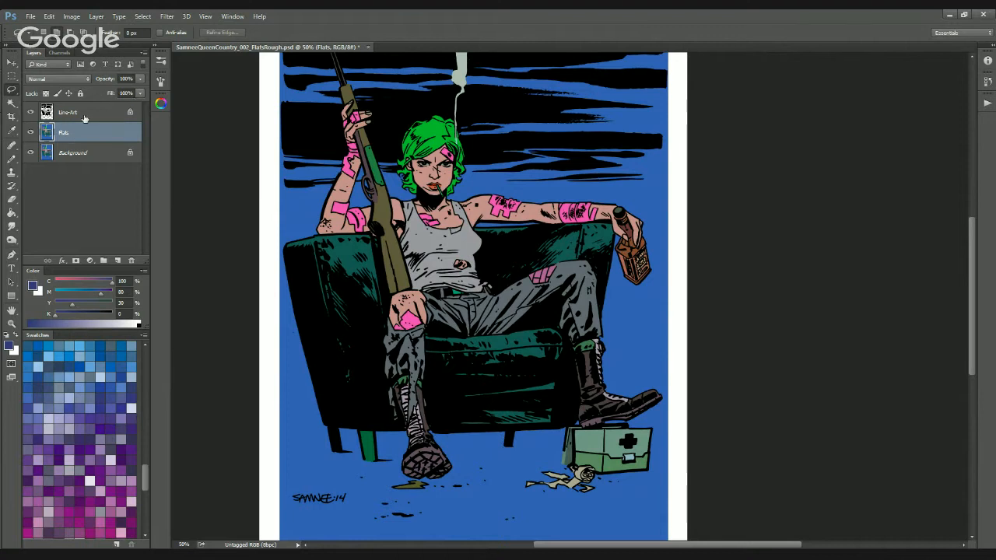
left_click_drag(78, 134, 130, 259)
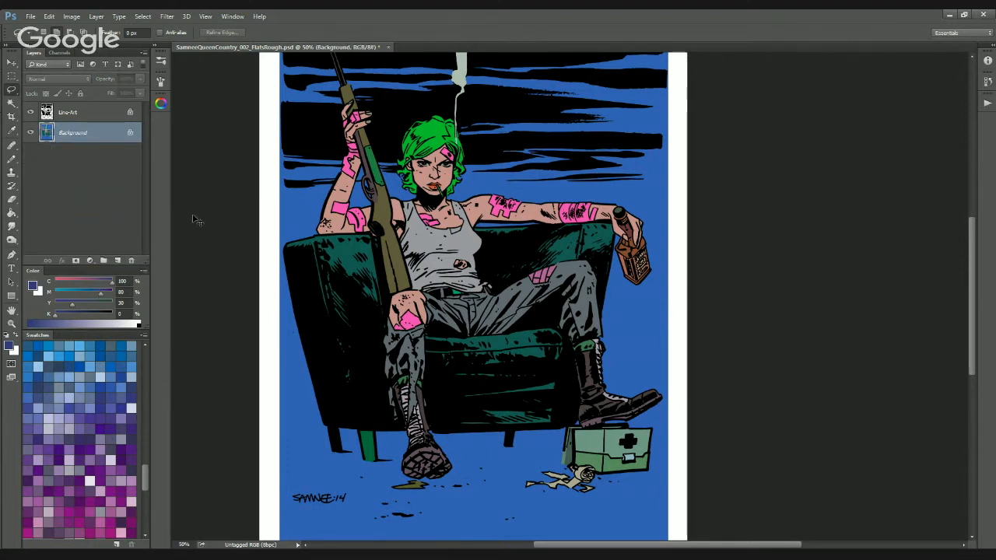
Duplicate the Background layer as a locked layer named Flats with its fill reduced to 0%
key("ctrl+j")
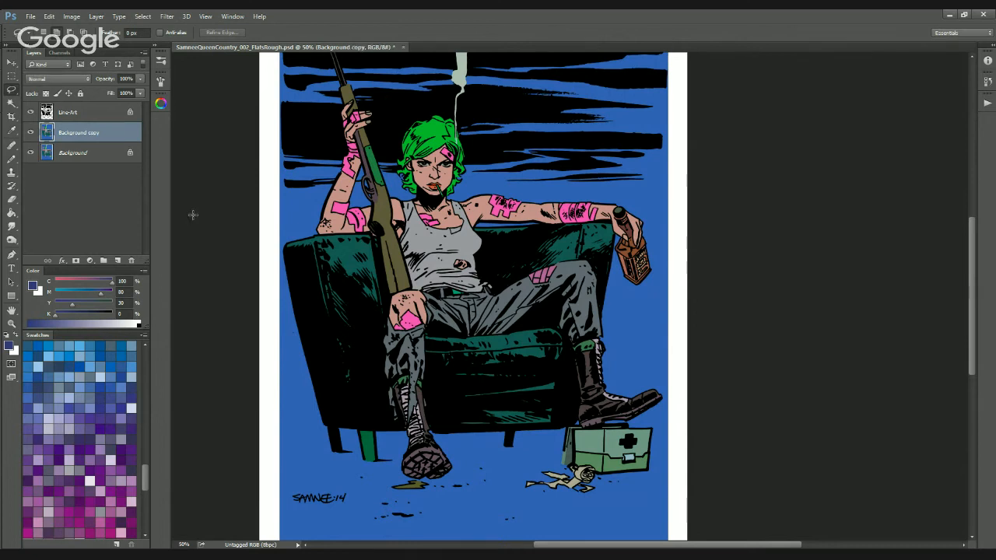
double_click(78, 133)
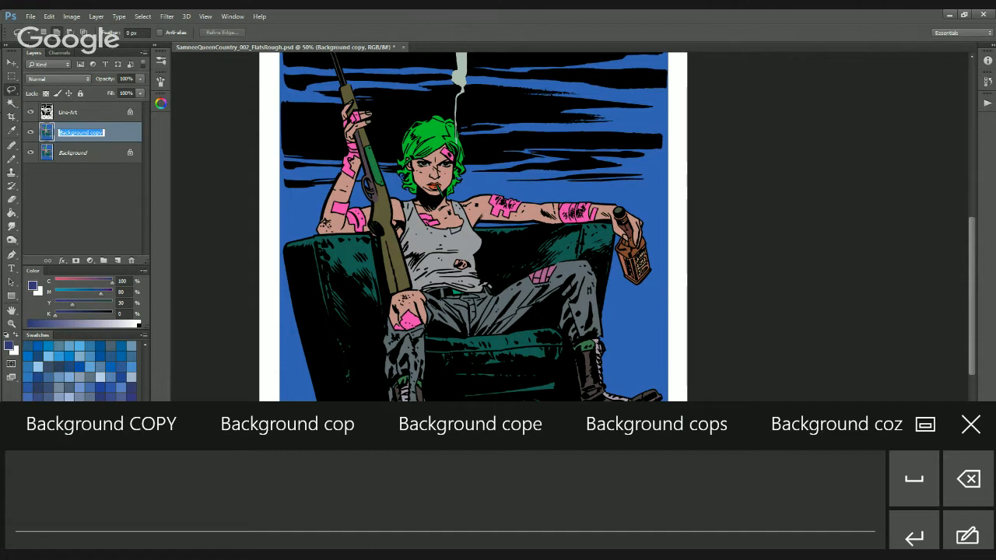
type("Flats")
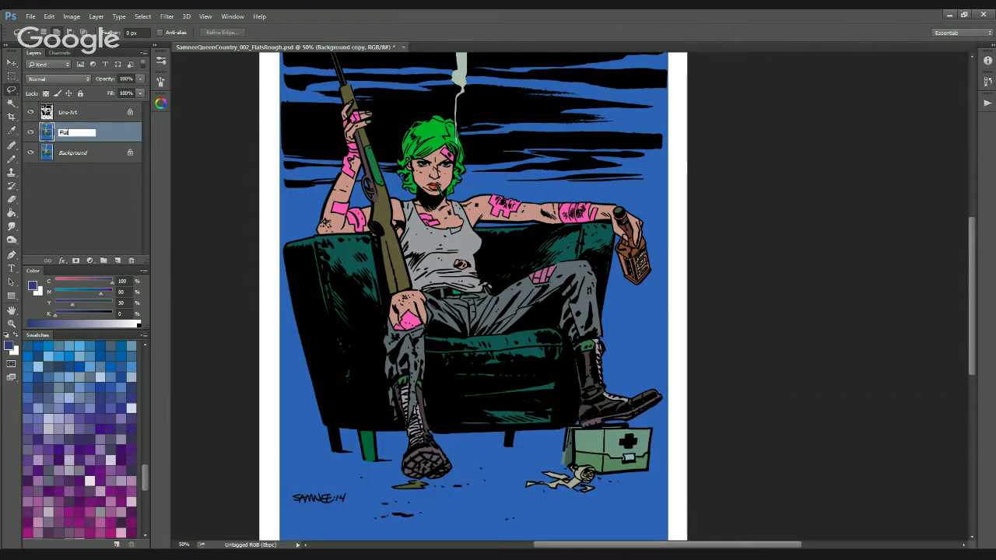
key("Return")
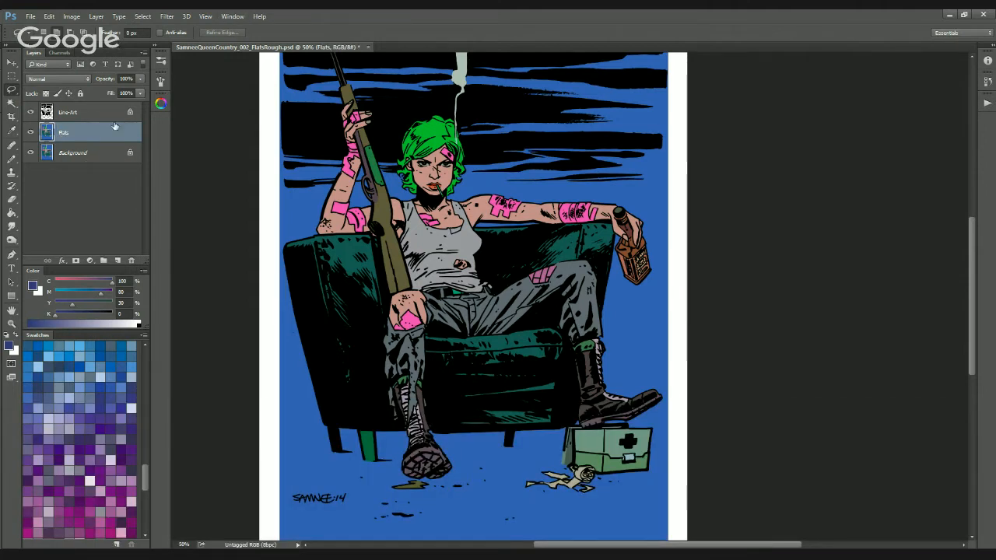
left_click(140, 93)
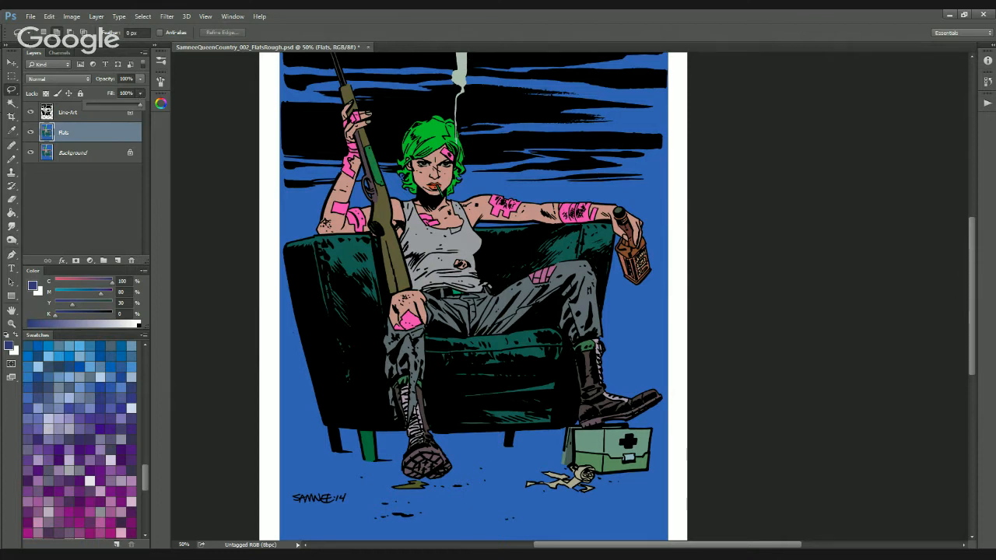
left_click_drag(130, 104, 88, 106)
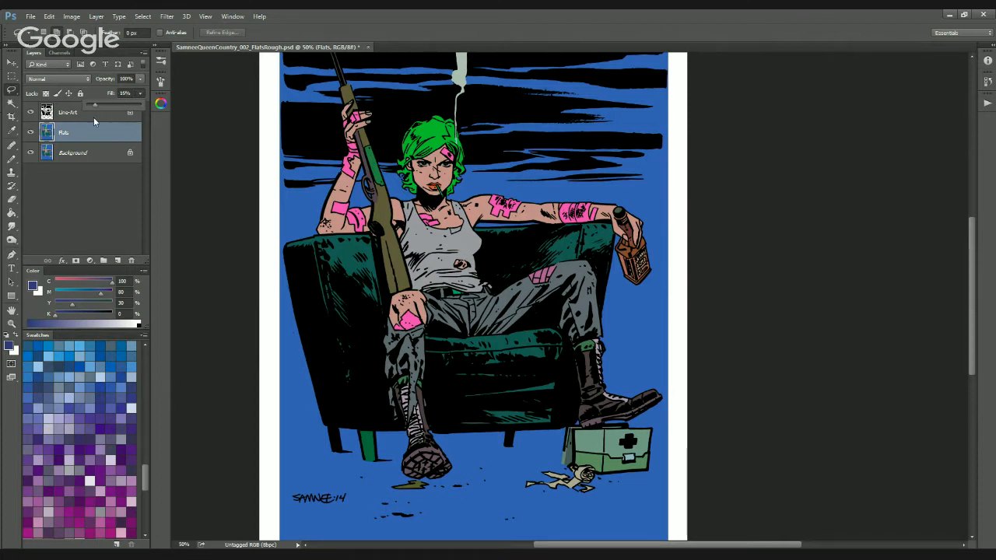
Hide the Background layer to check the Flats layer's transparency and lock, and show Background again
left_click(32, 159)
left_click(29, 155)
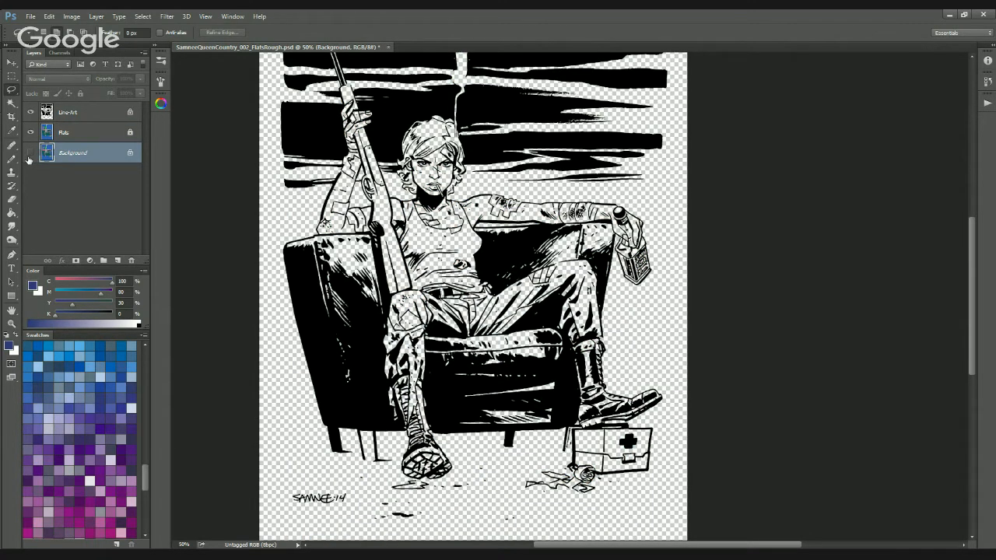
left_click(78, 133)
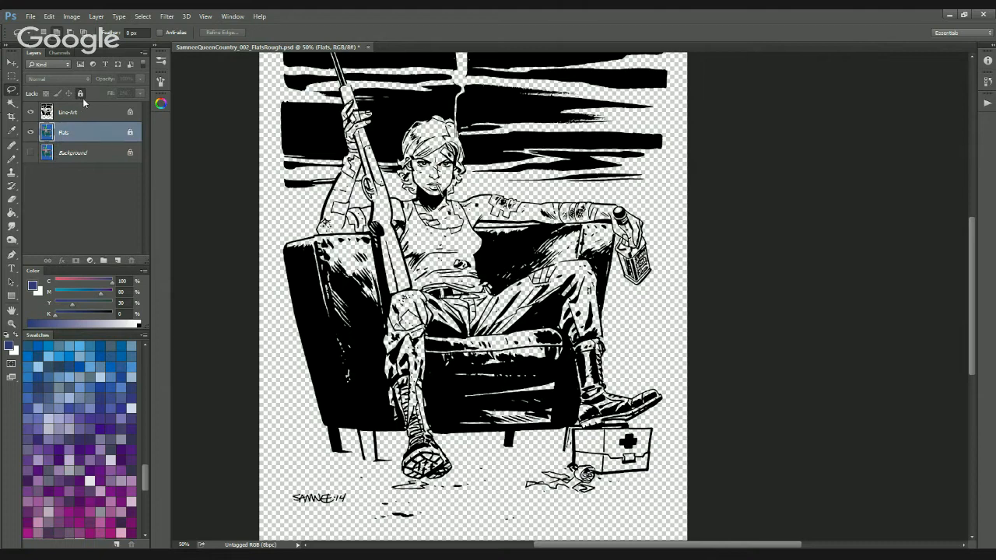
left_click(85, 154)
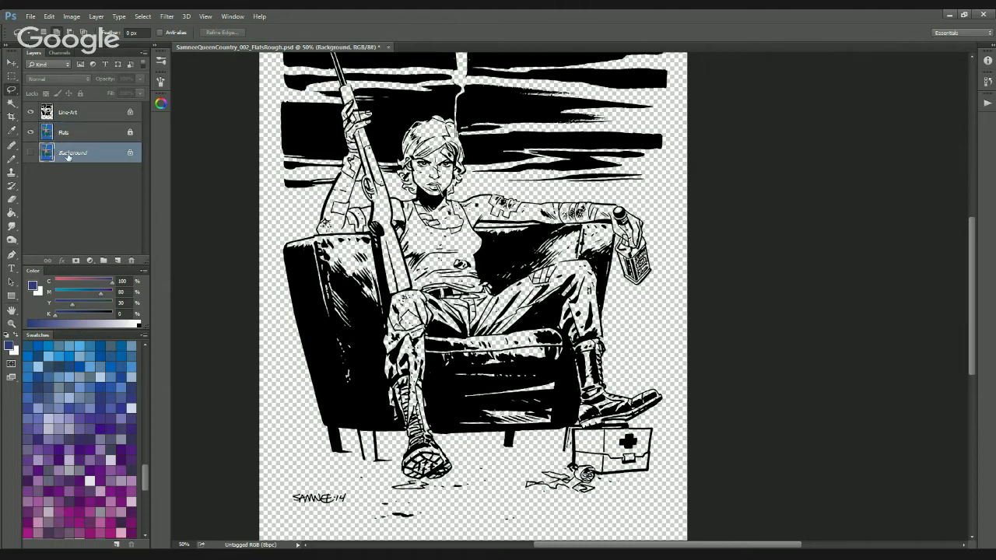
left_click(30, 154)
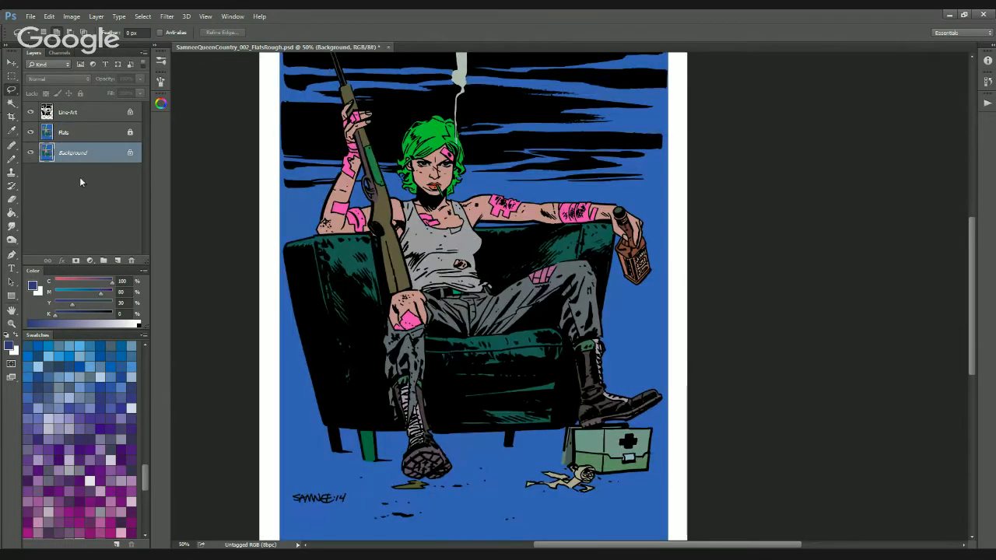
Restore the default black and white colors and select the white page border on the Background layer with the Magic Wand
key("d")
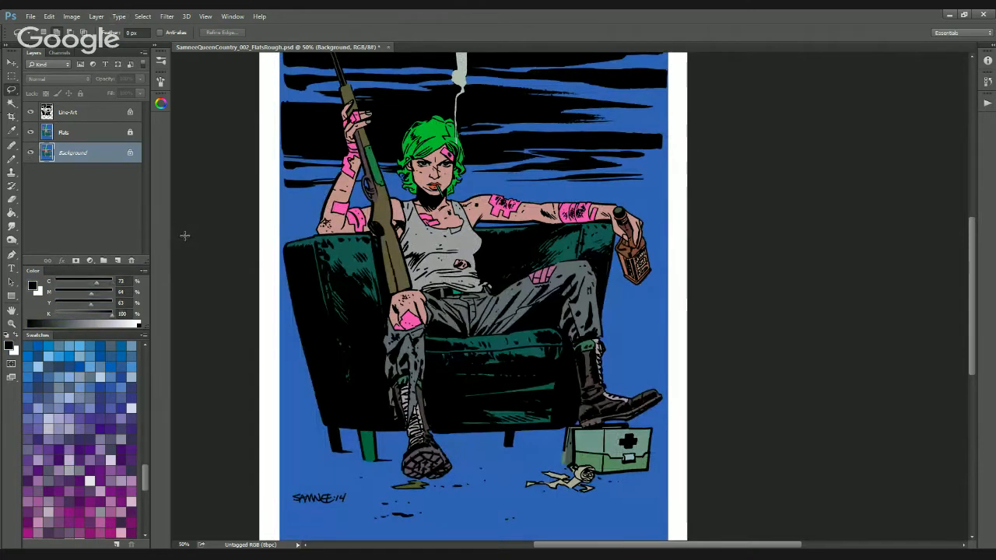
key("w")
left_click_drag(467, 175, 439, 277)
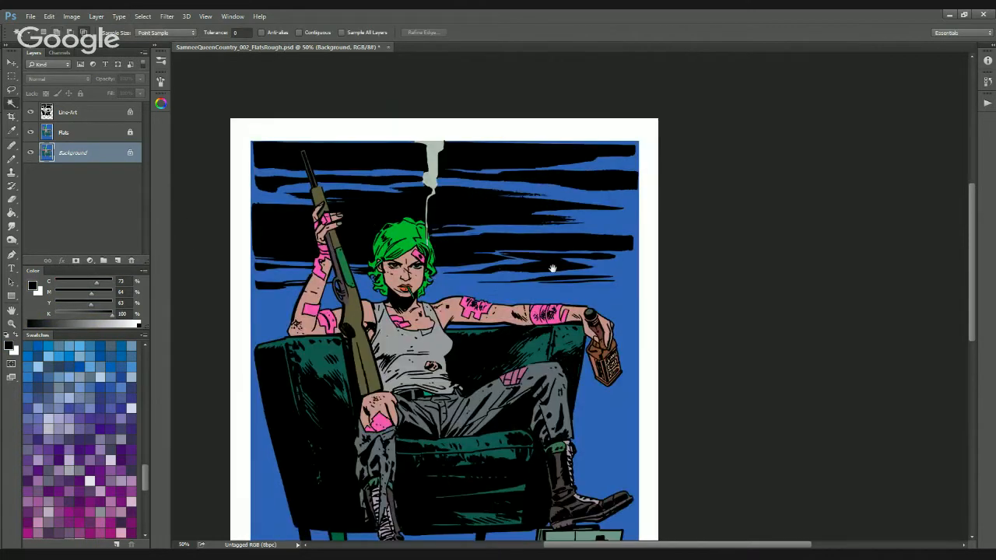
left_click_drag(553, 268, 506, 200)
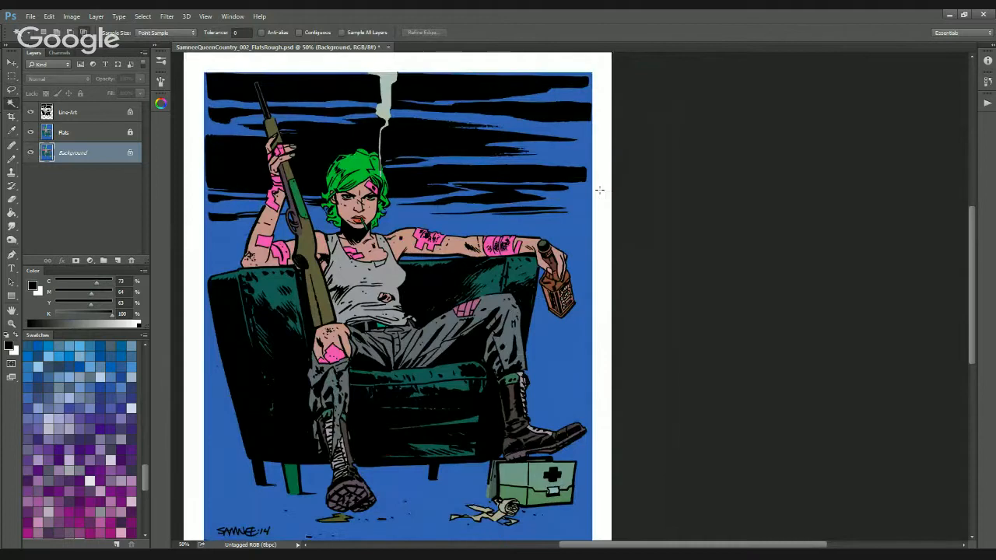
left_click(597, 191)
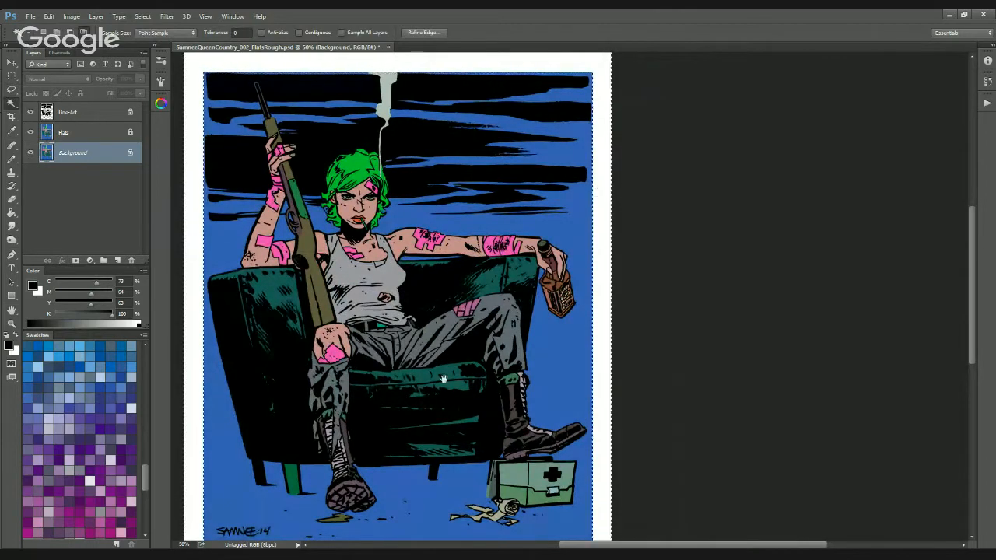
Fill the selected panel area on the Background layer with purple (C80 M100 Y0 K0) and clear the selection
left_click_drag(443, 379, 457, 422)
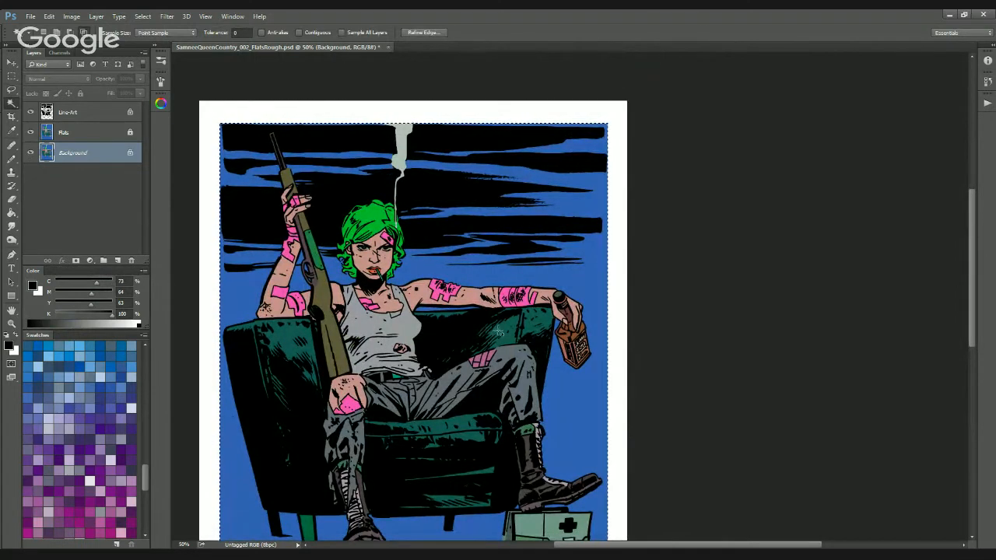
key("q")
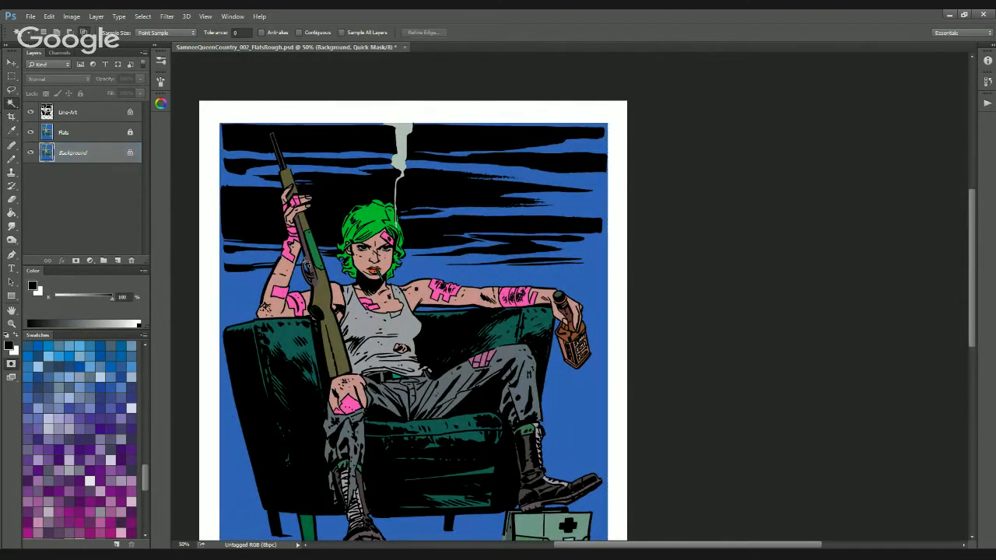
left_click_drag(367, 345, 430, 323)
key("q")
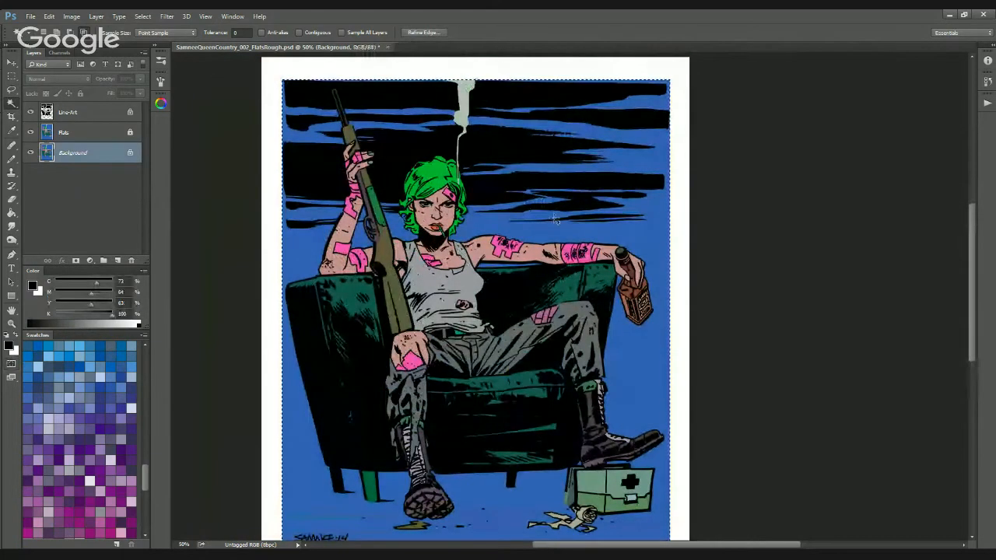
left_click(123, 454)
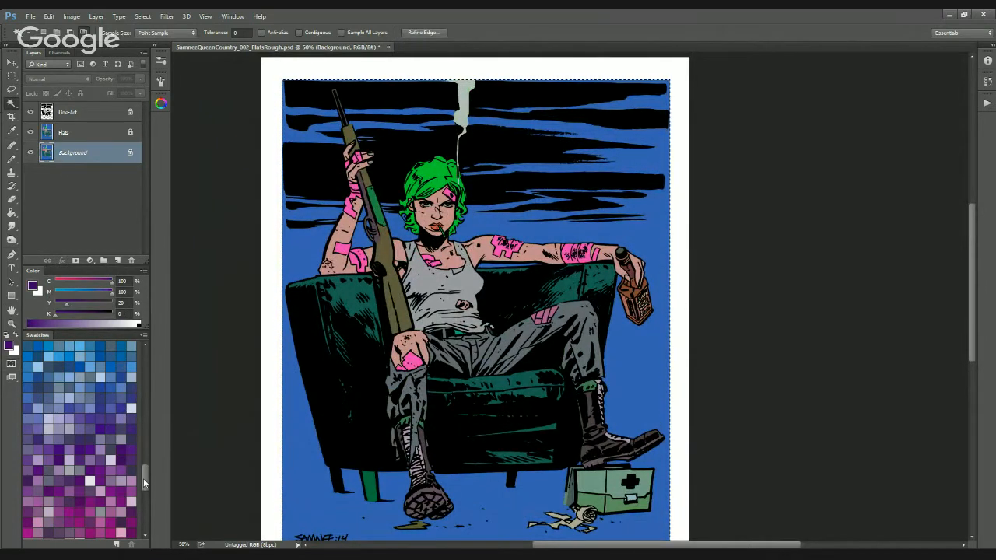
mouse_move(144, 483)
left_mouse_down()
mouse_move(150, 490)
mouse_move(158, 474)
left_mouse_up()
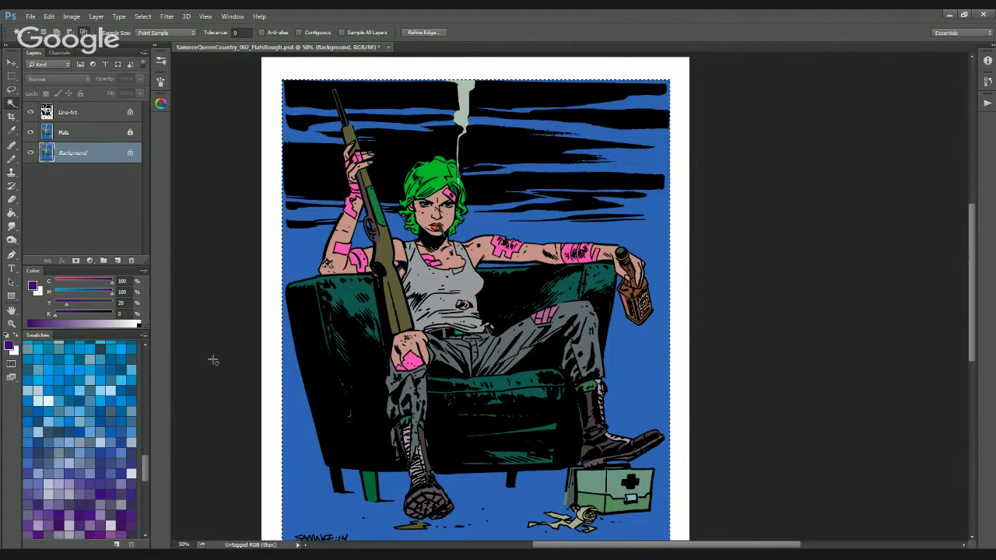
left_click_drag(143, 476, 146, 488)
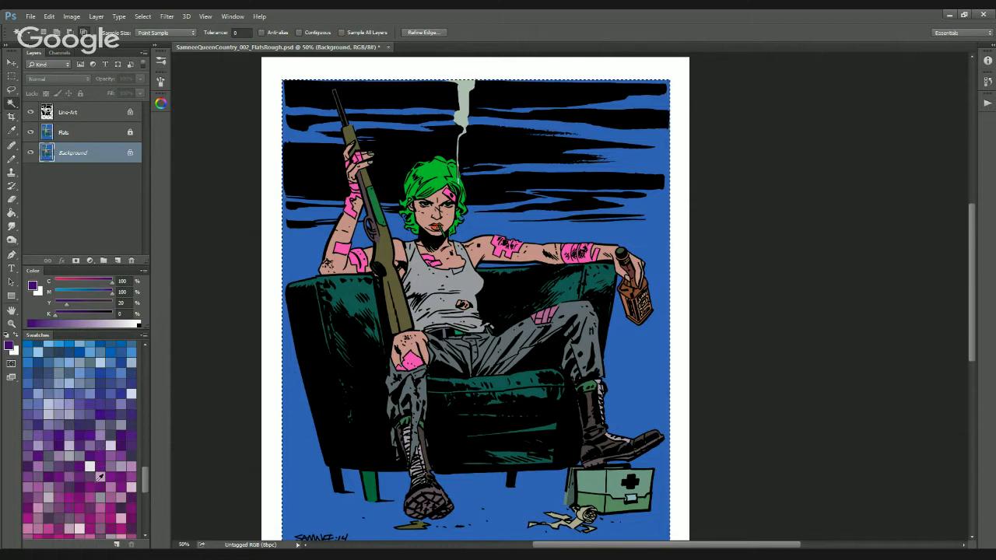
scroll(99, 476, "down", 1)
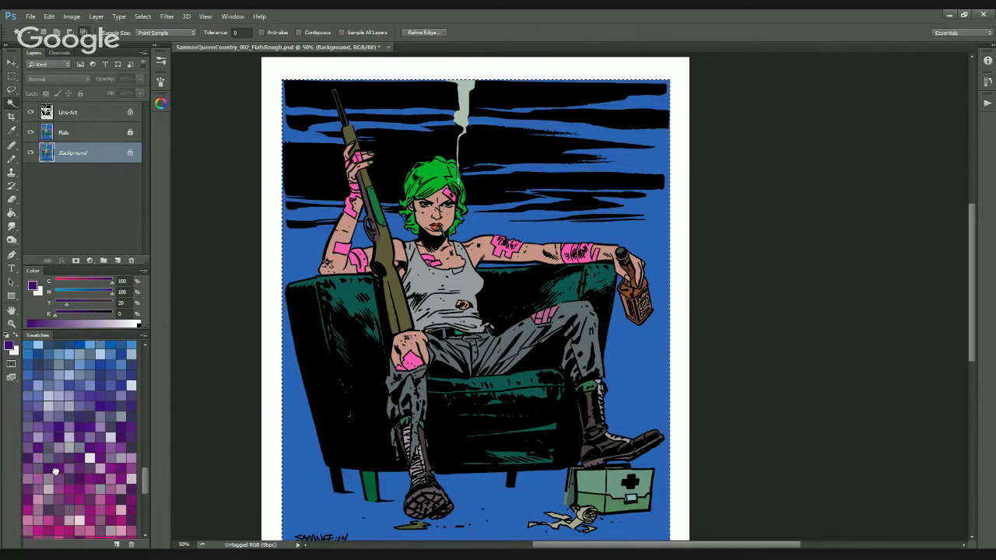
left_click(56, 462)
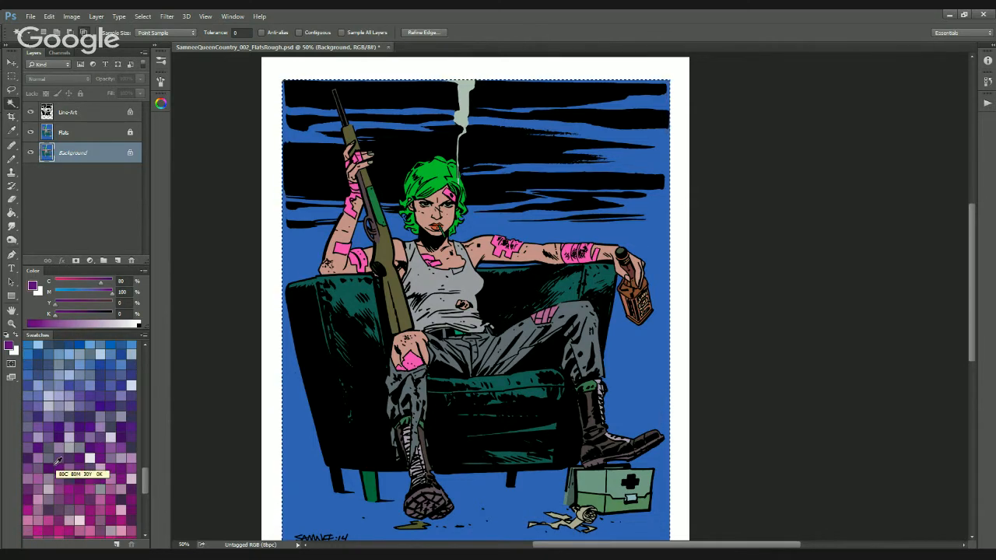
key("alt+BackSpace")
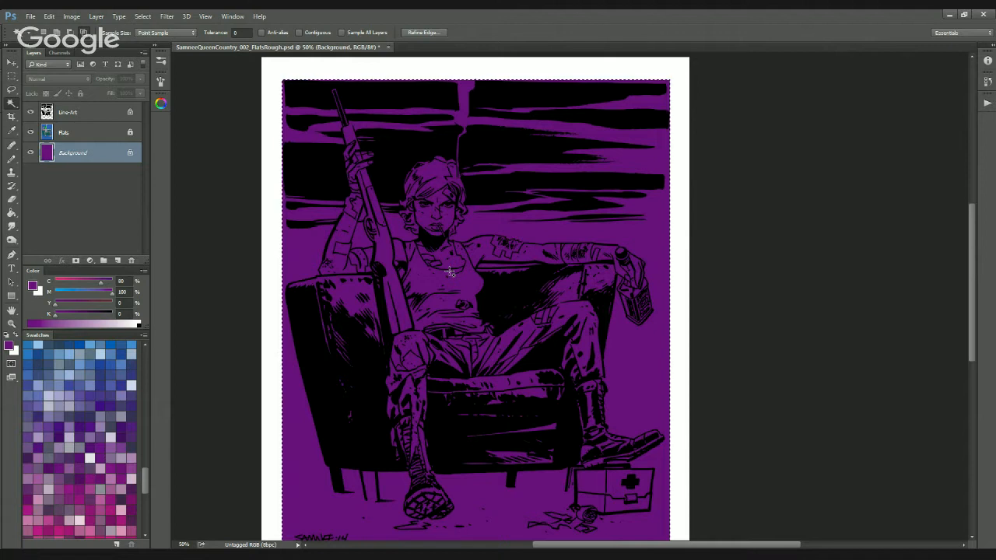
key("ctrl+d")
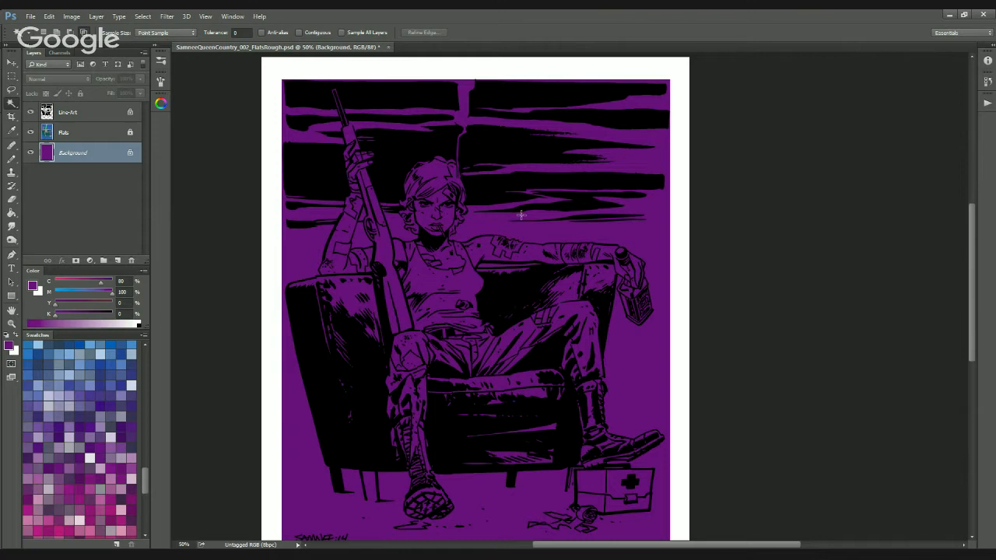
Select the woman, couch, smoke and props from the Flats layer's colors, and make the Background layer active with the selection kept
left_click(92, 138)
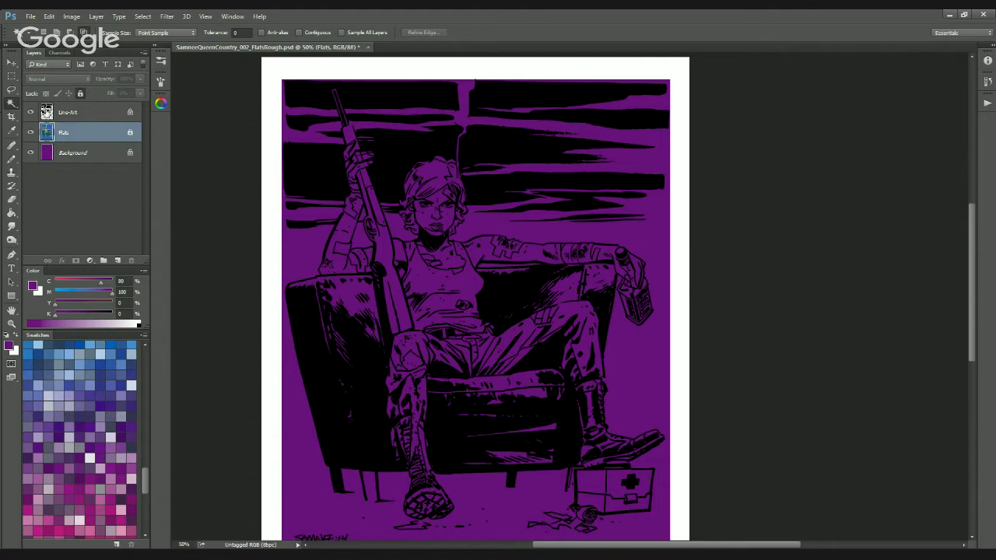
left_click(567, 222)
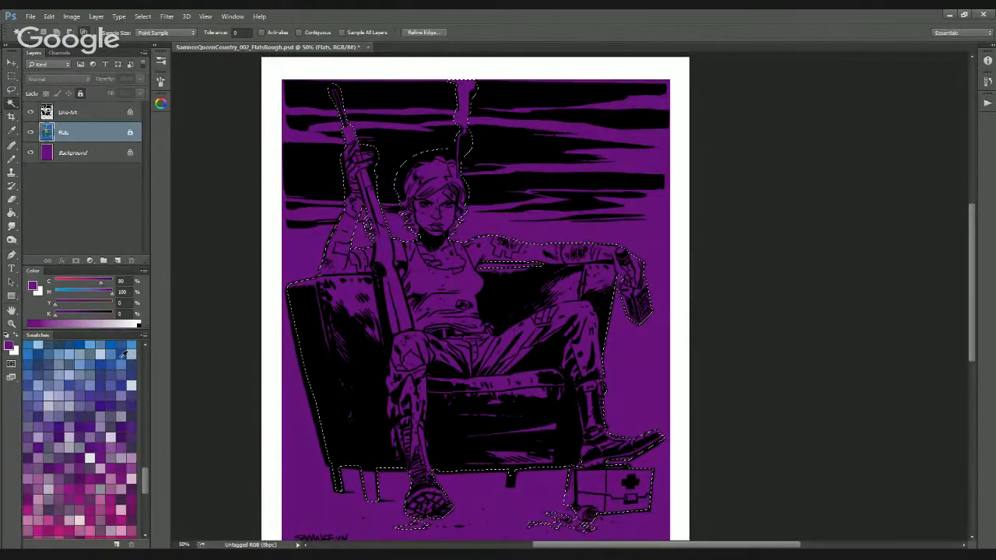
left_click(121, 356)
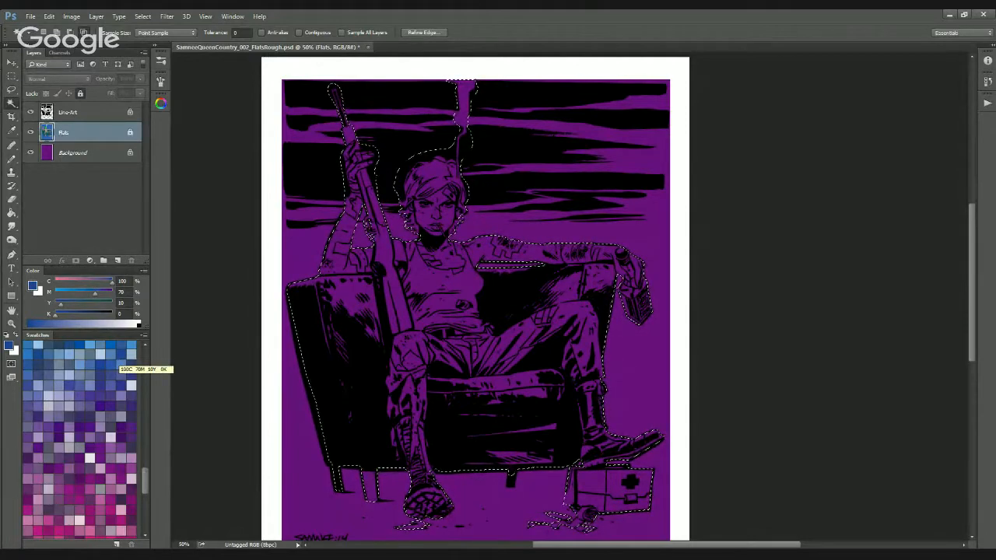
left_click_drag(146, 475, 155, 353)
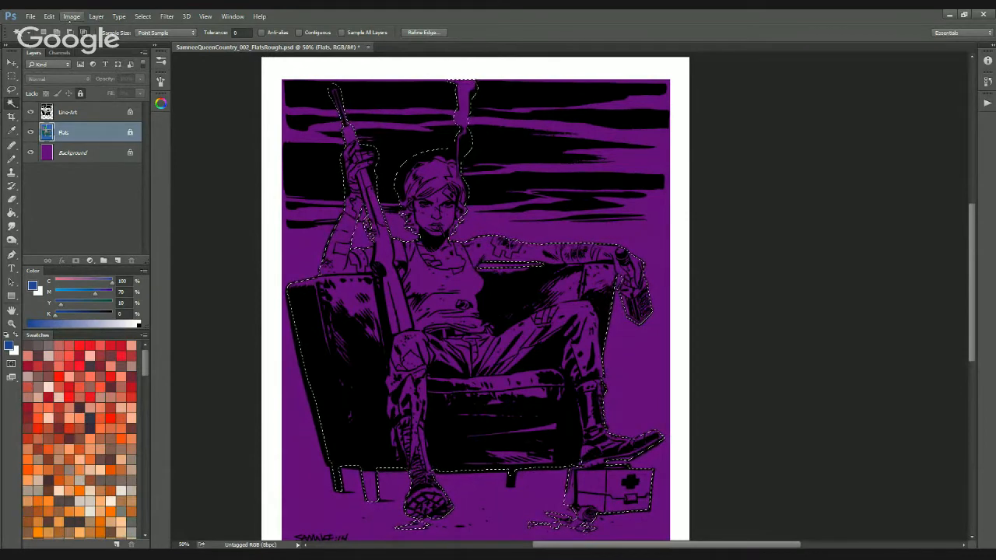
left_click(71, 16)
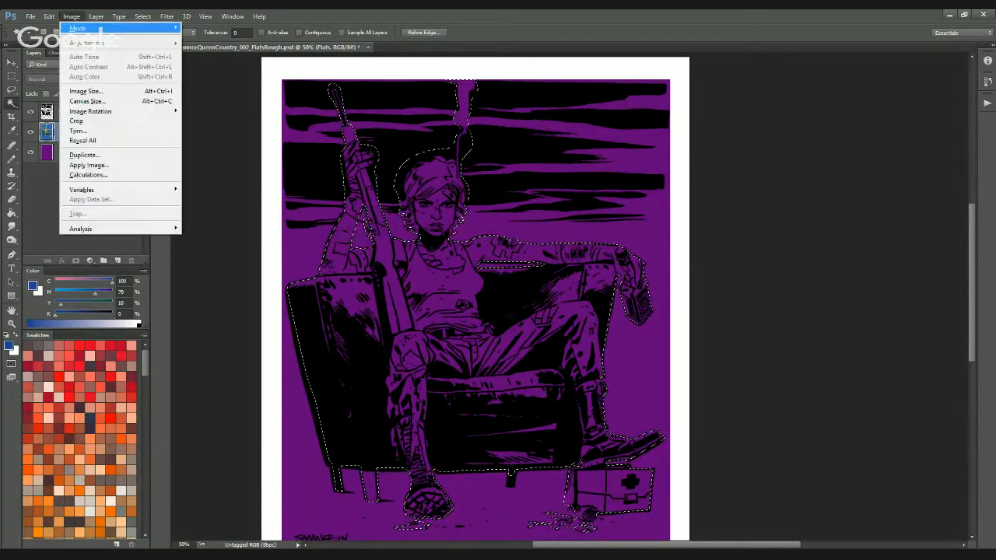
key("Escape")
left_click(72, 153)
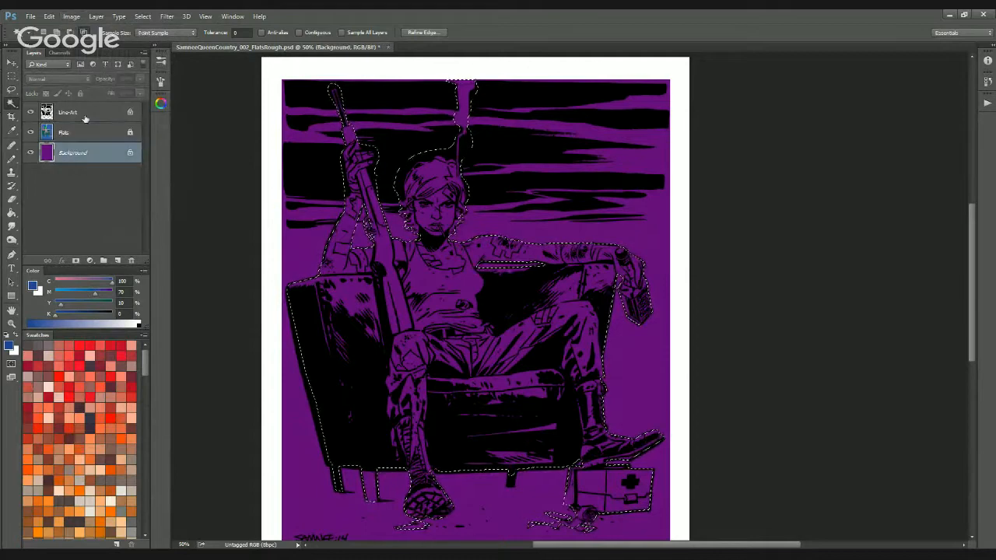
left_click(71, 16)
mouse_move(116, 41)
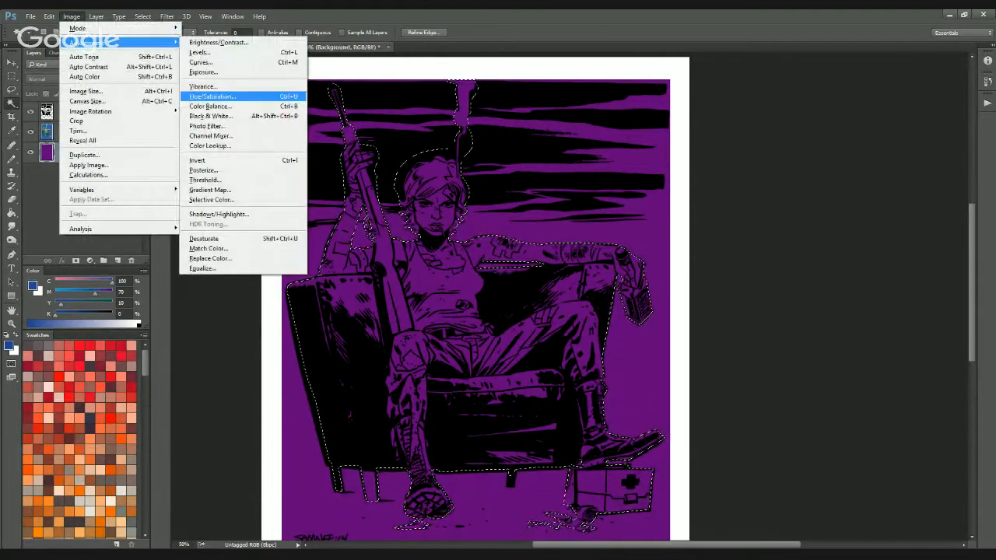
left_click(209, 96)
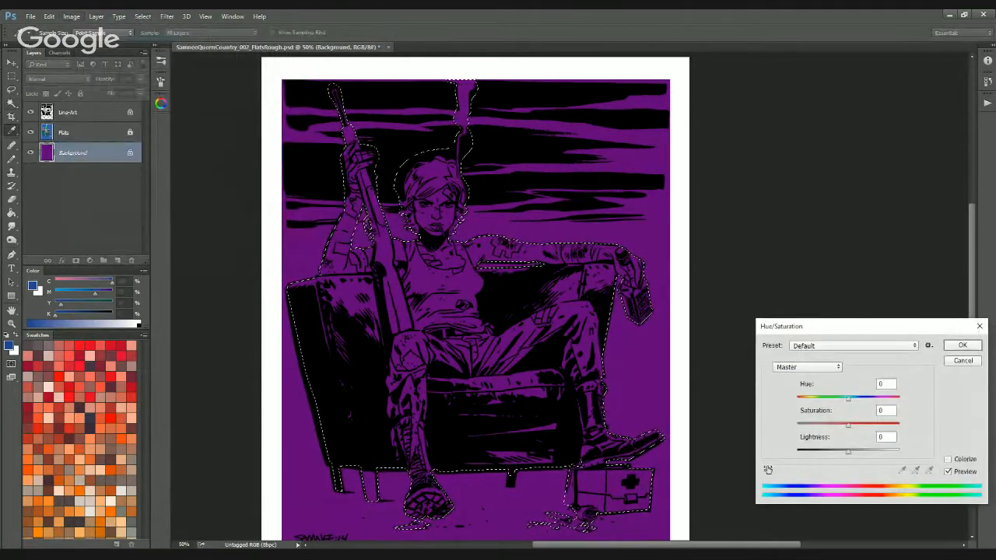
key("Escape")
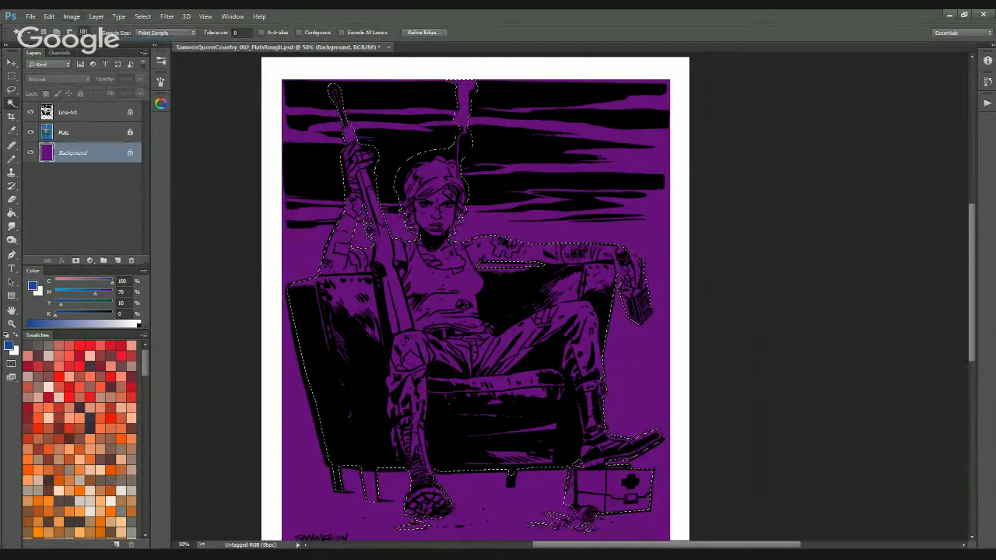
Recolor the selected foreground shapes on the Background layer with Hue/Saturation: Hue -63, Saturation -18, Lightness +27
key("ctrl+u")
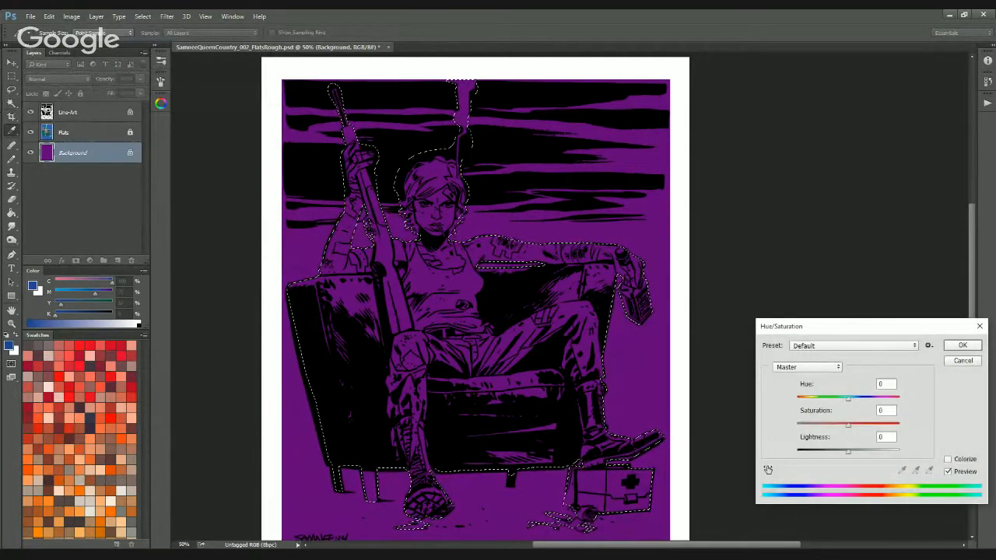
left_click_drag(856, 326, 802, 159)
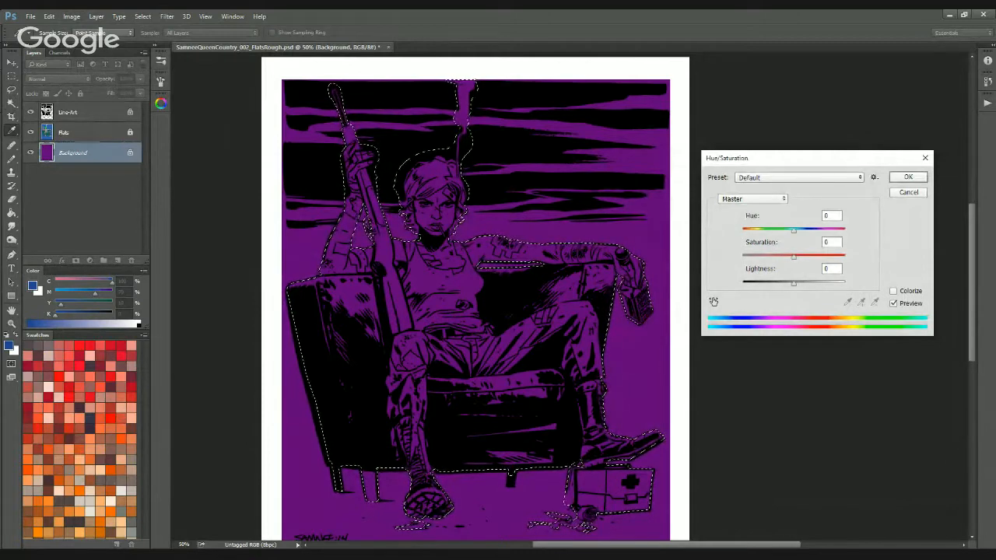
left_click_drag(794, 283, 806, 283)
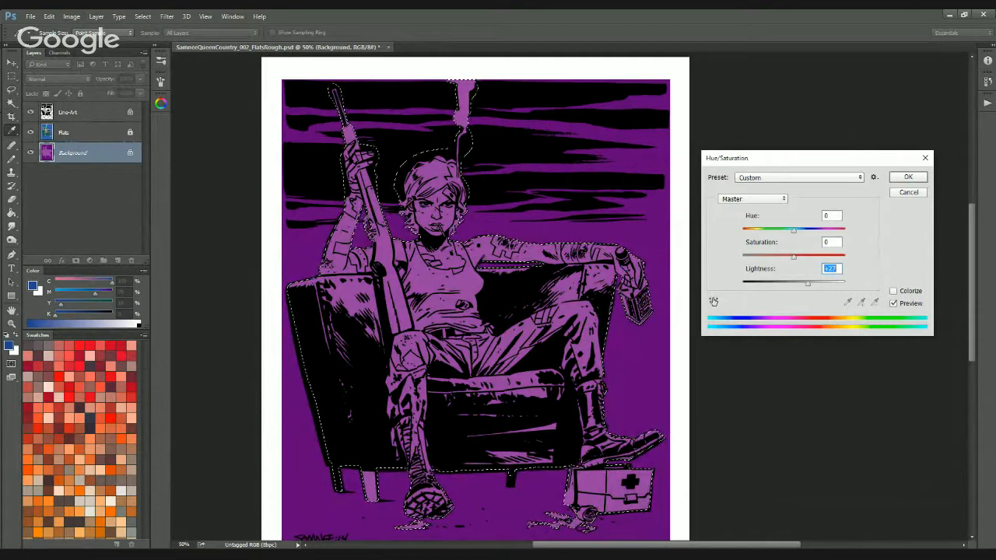
left_click_drag(794, 257, 800, 257)
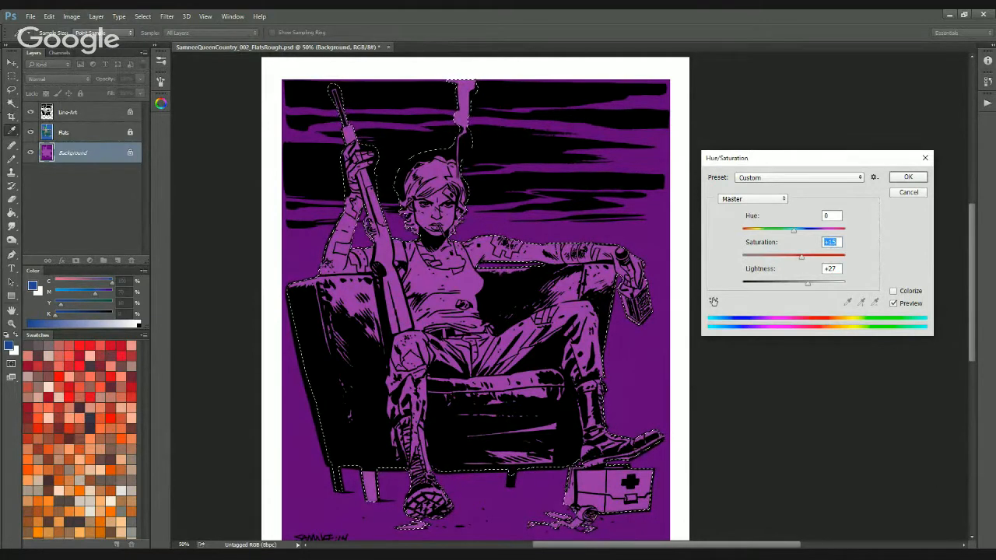
mouse_move(794, 230)
left_mouse_down()
mouse_move(748, 231)
mouse_move(827, 230)
mouse_move(790, 231)
left_mouse_up()
left_click_drag(789, 231, 783, 257)
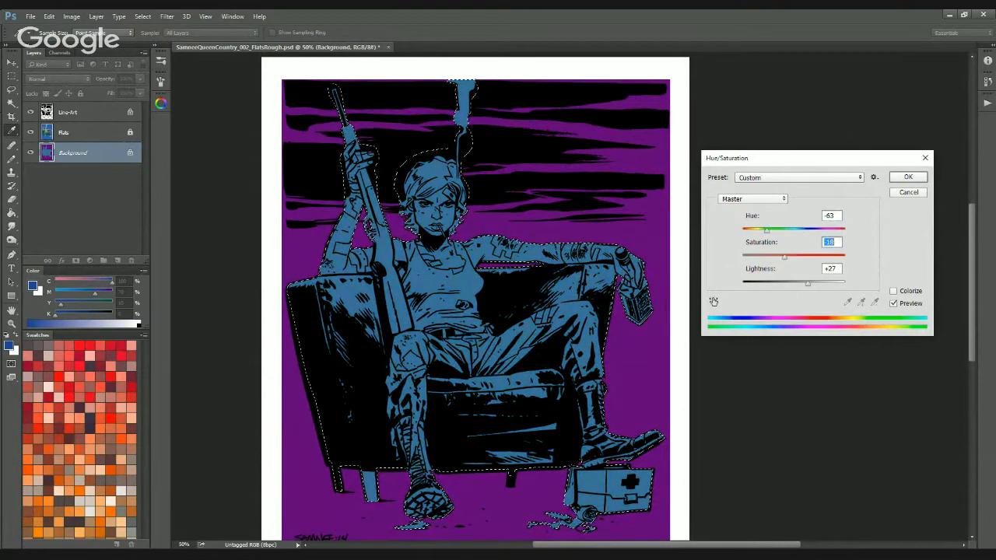
key("Return")
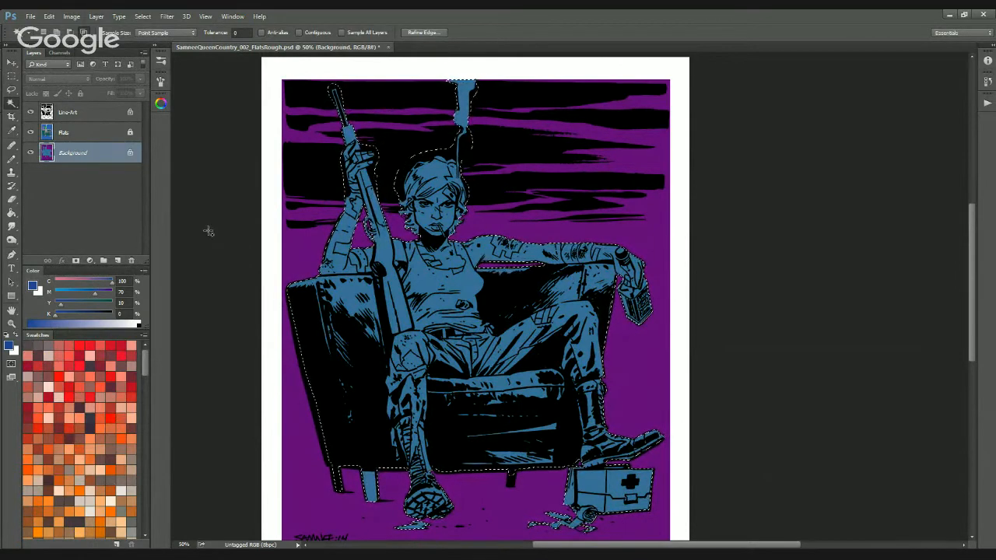
Save the foreground selection as a new alpha channel, then deselect and return to the full-color composite
left_click(59, 52)
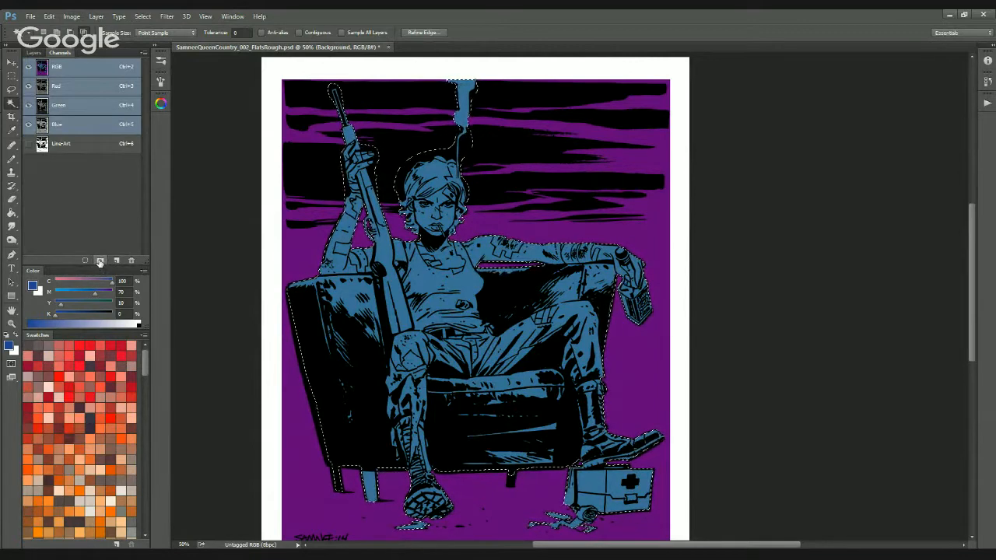
left_click(98, 262)
left_click(74, 163)
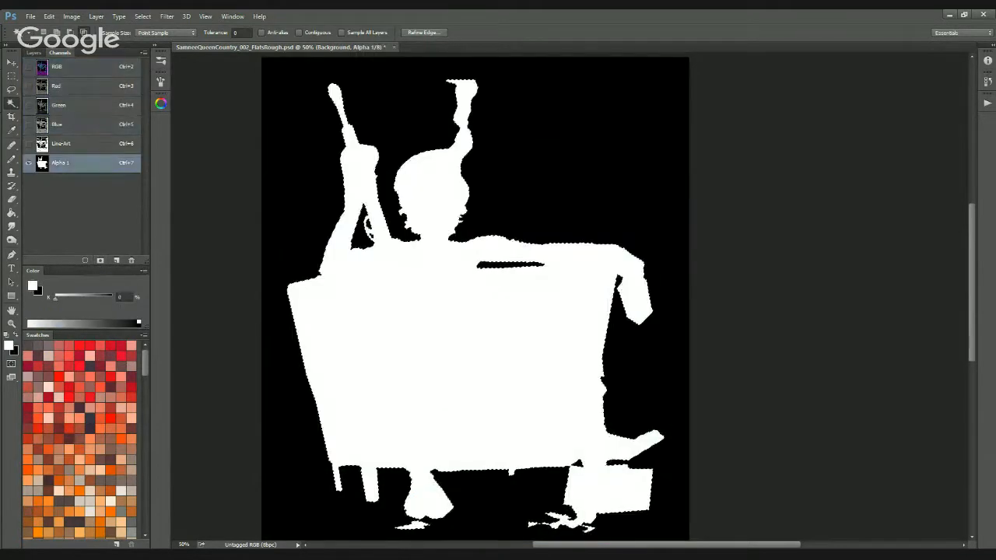
key("ctrl+d")
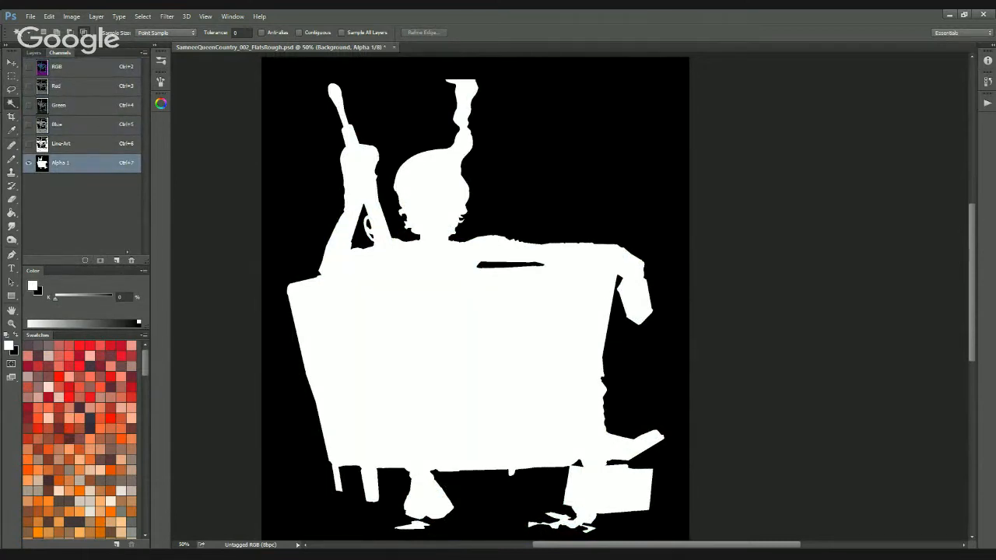
left_click(103, 70)
left_click(34, 53)
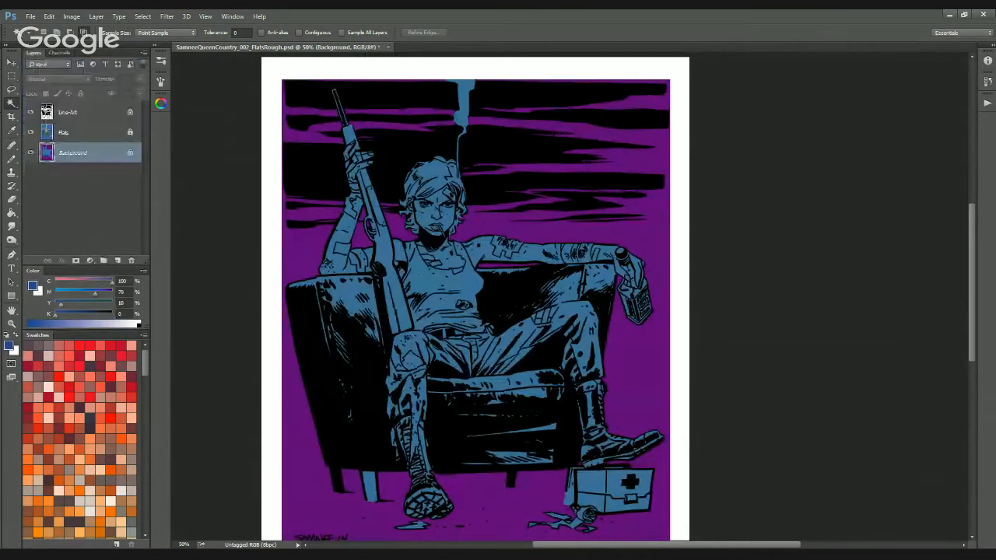
Select the woman with her rifle, bottle and smoke from the Flats layer, leaving out the couch, and check the selection in Quick Mask
left_click(91, 116)
left_click(99, 135)
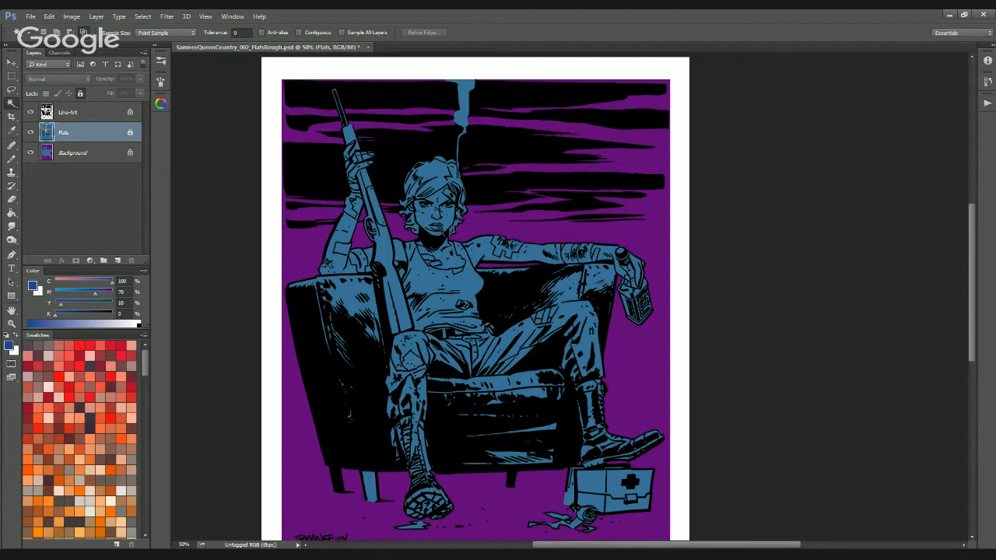
left_click(59, 52)
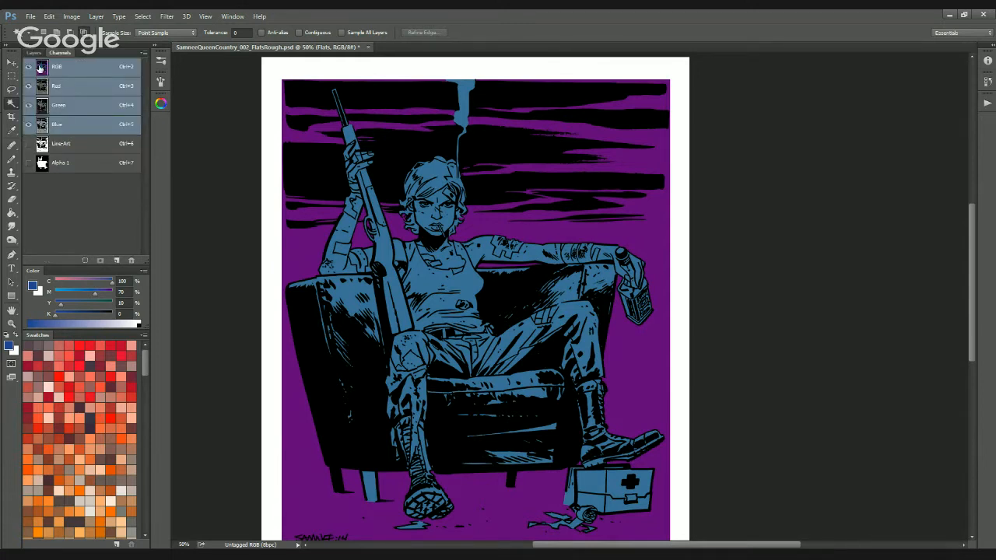
left_click(34, 52)
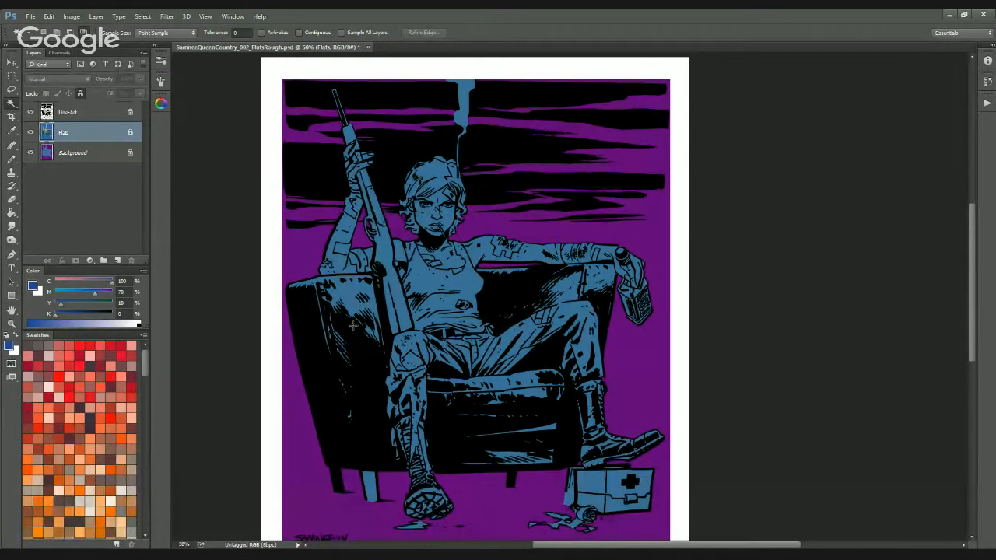
left_click(352, 299)
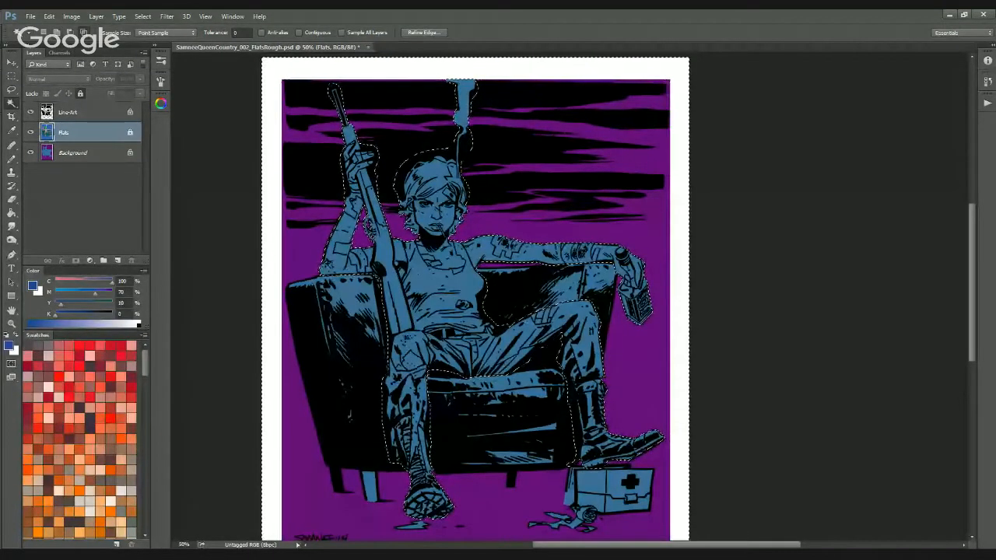
key("q")
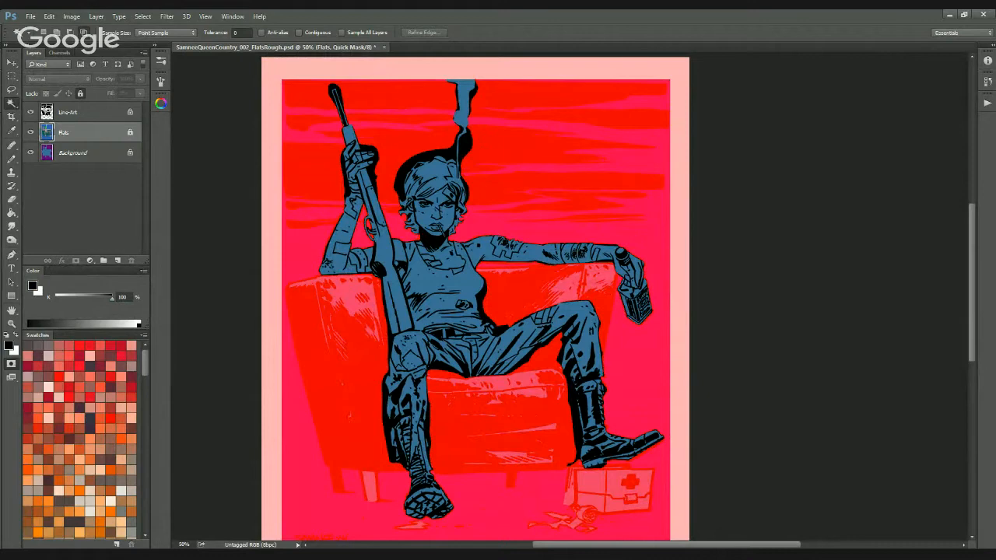
key("q")
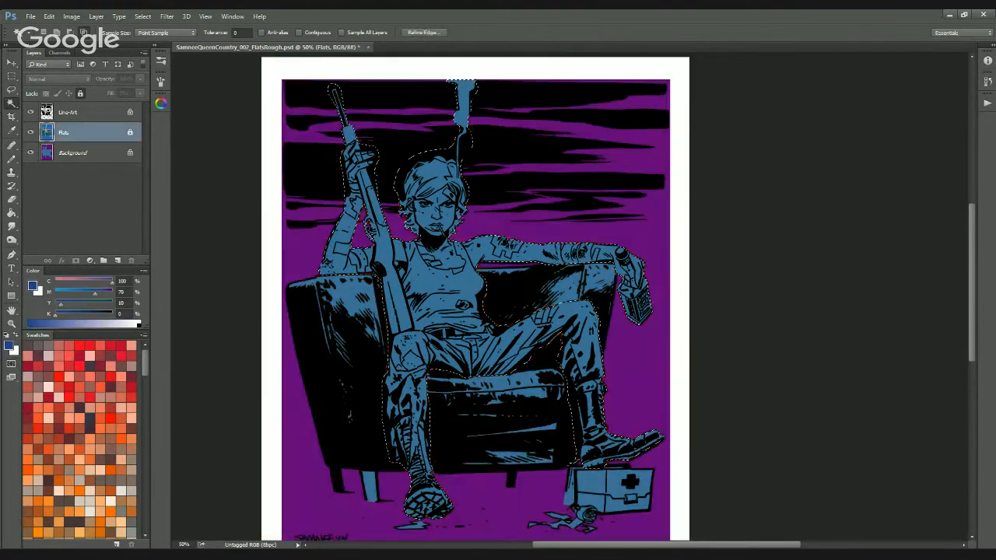
Save the woman's selection as a new alpha channel, deselect, and compare it with the full foreground channel before returning to the color layers
left_click(59, 53)
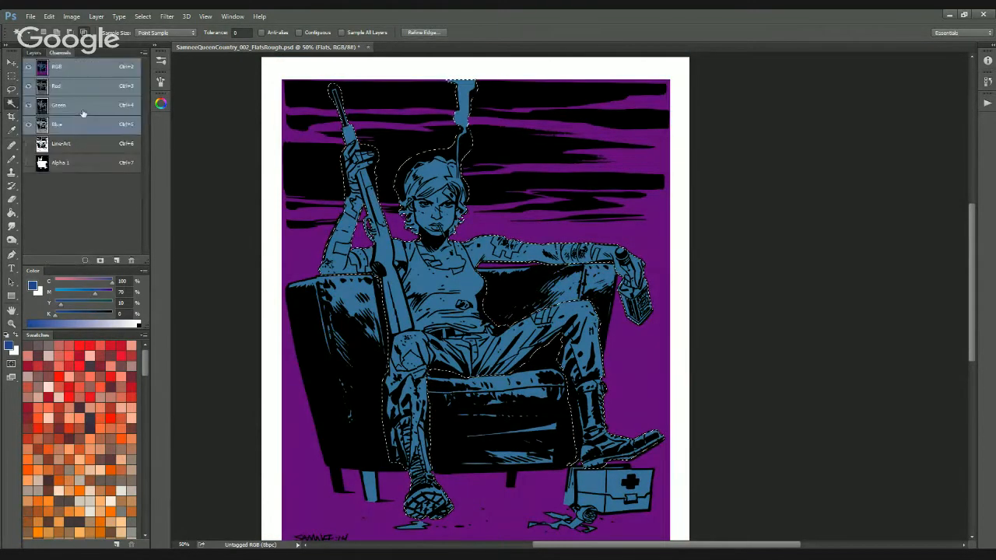
left_click(99, 260)
key("ctrl+d")
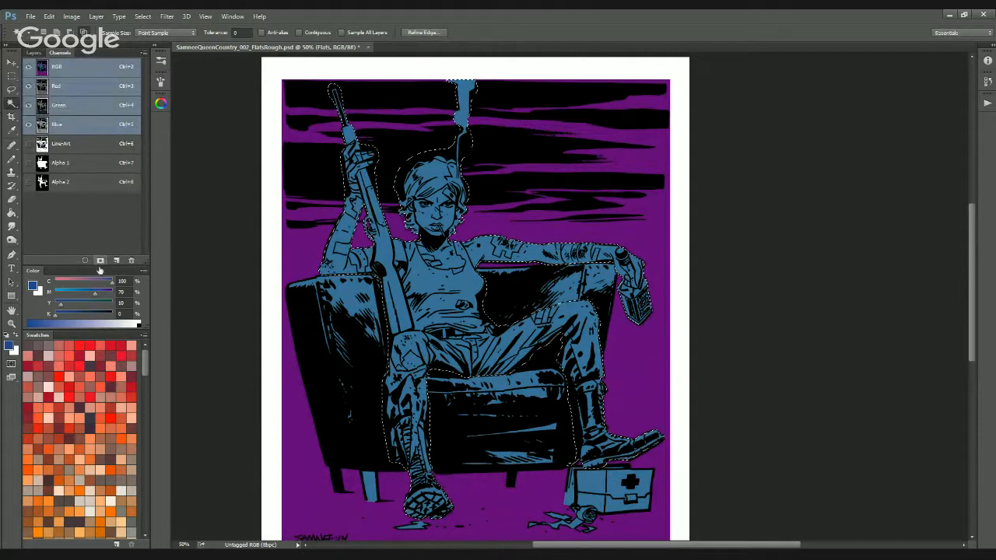
left_click(86, 182)
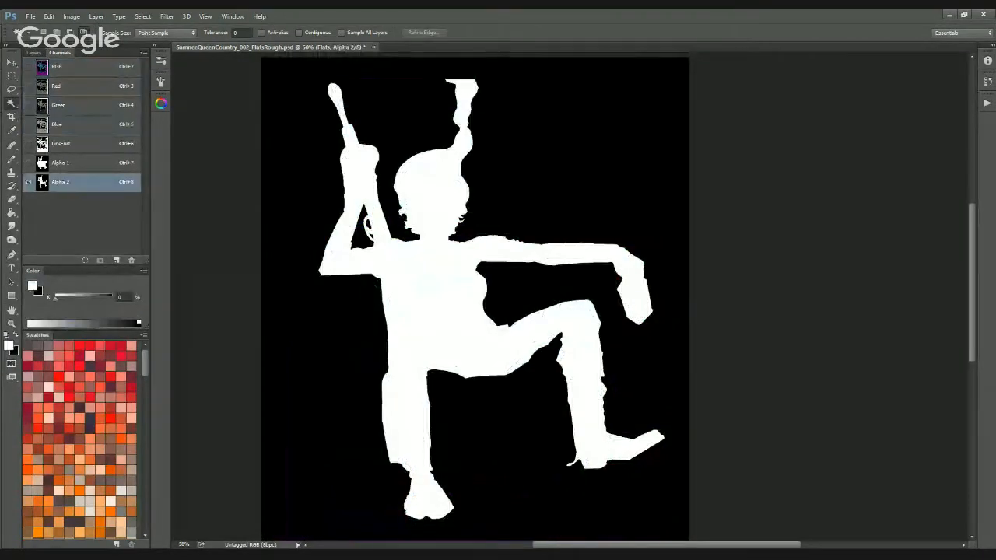
left_click(86, 163)
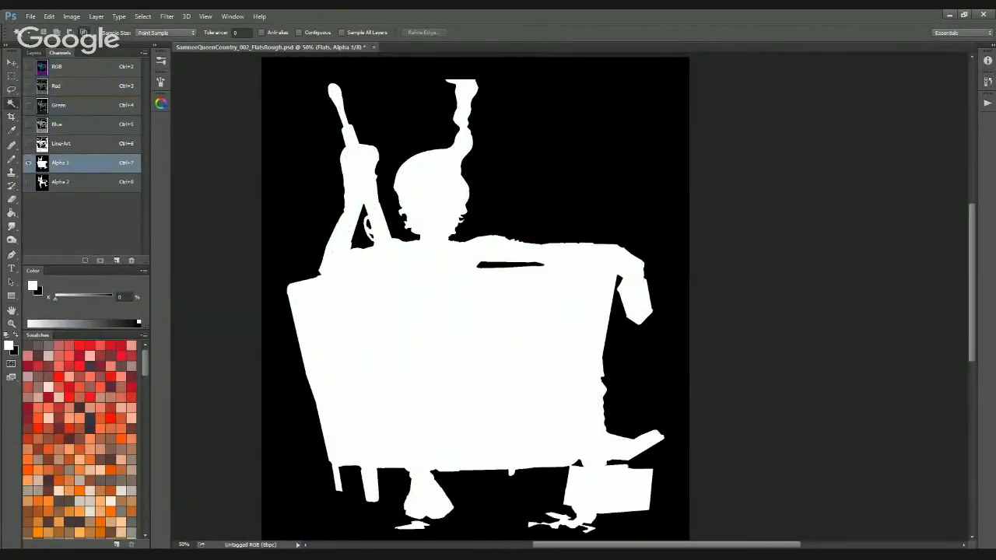
key("ctrl+8")
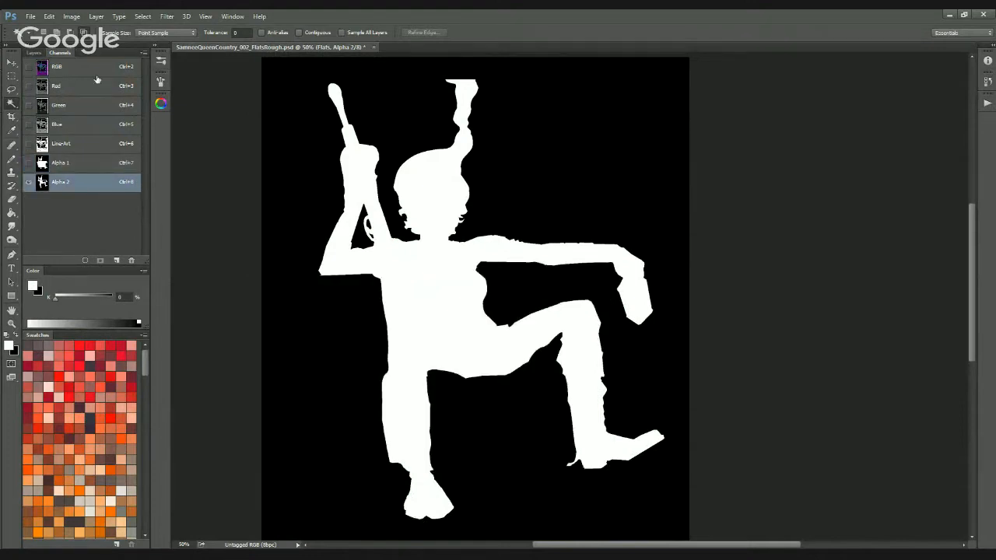
key("ctrl+2")
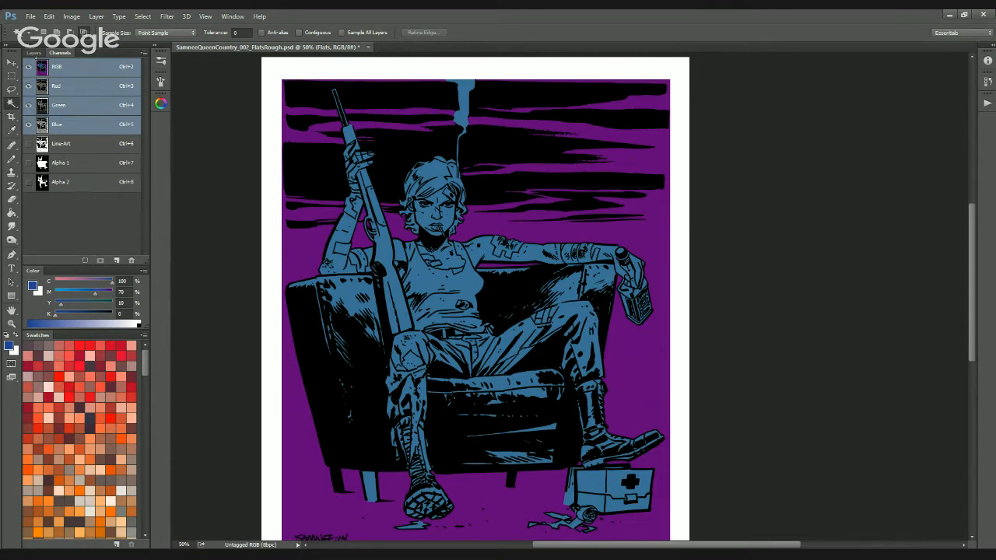
left_click(33, 53)
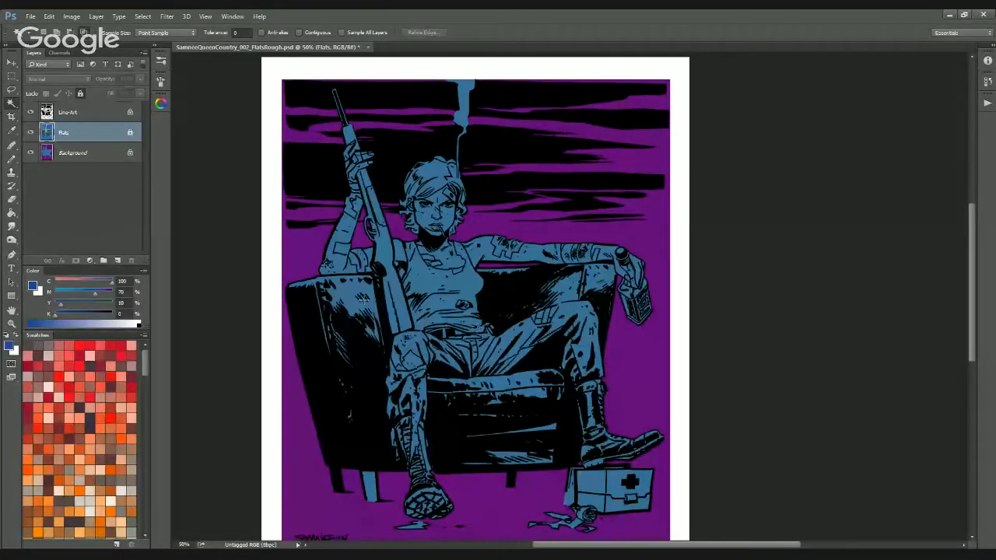
left_click(363, 302)
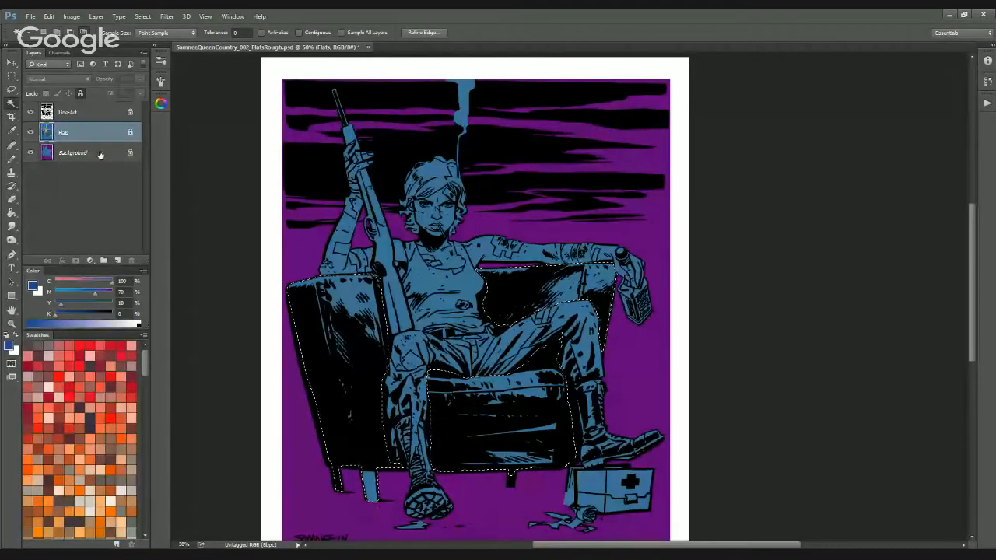
left_click(92, 153)
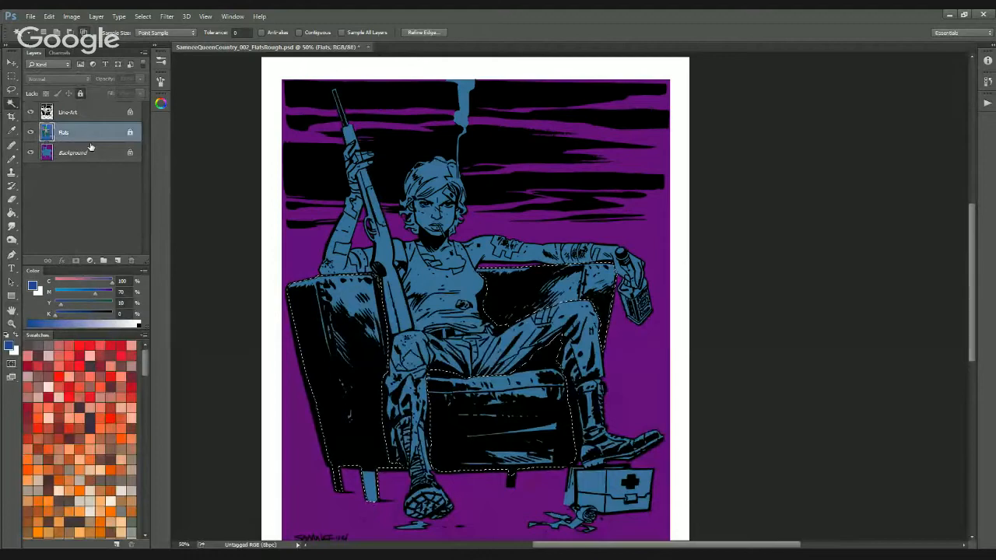
key("ctrl+d")
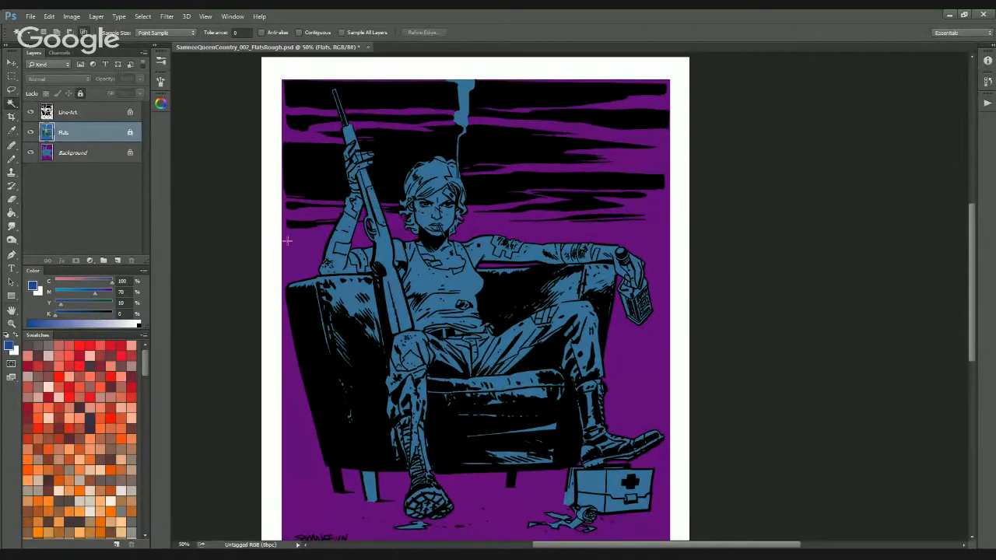
left_click(101, 161)
left_click(102, 141)
Select the couch from the Flats layer and darken it on the Background layer with Hue/Saturation: Hue +15, Lightness -42, then deselect
left_click(354, 300)
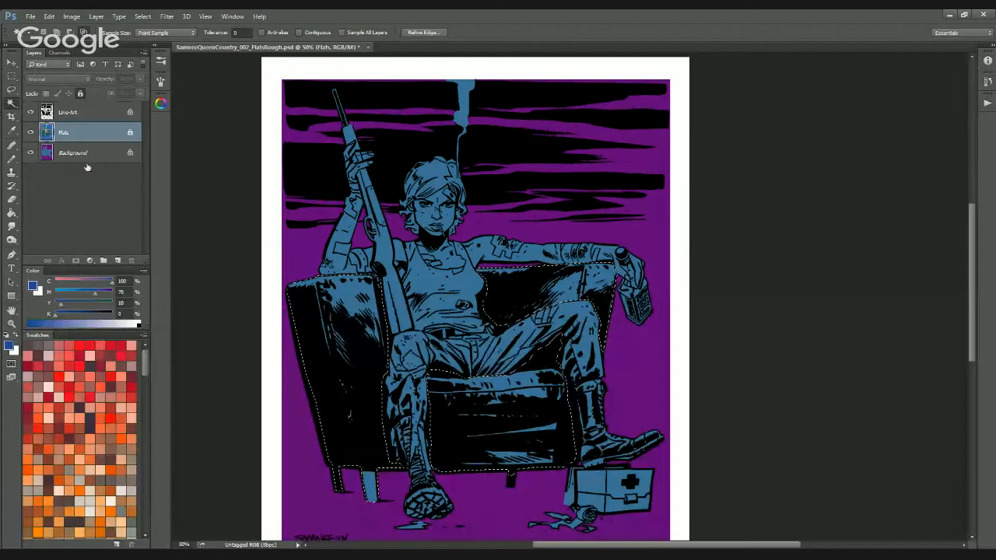
left_click(87, 154)
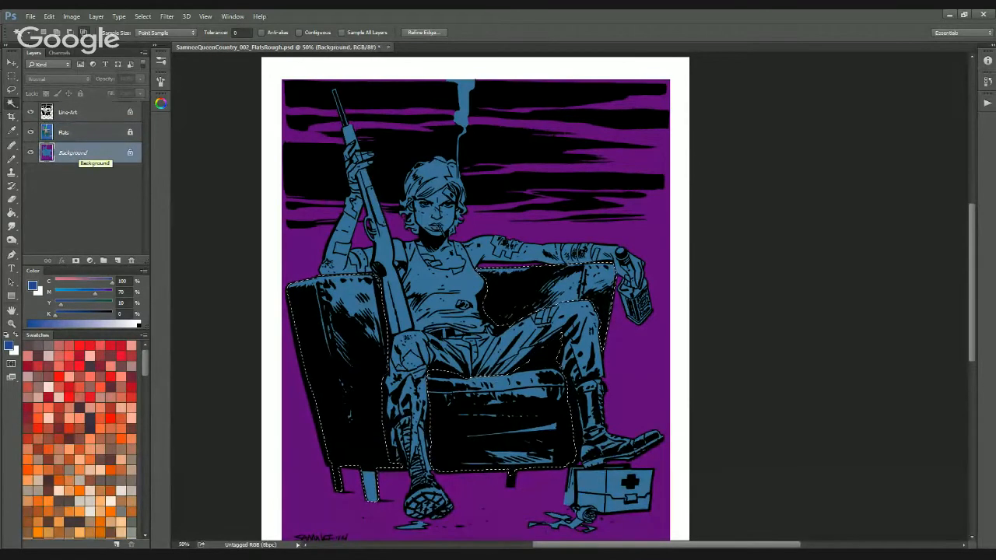
key("ctrl+u")
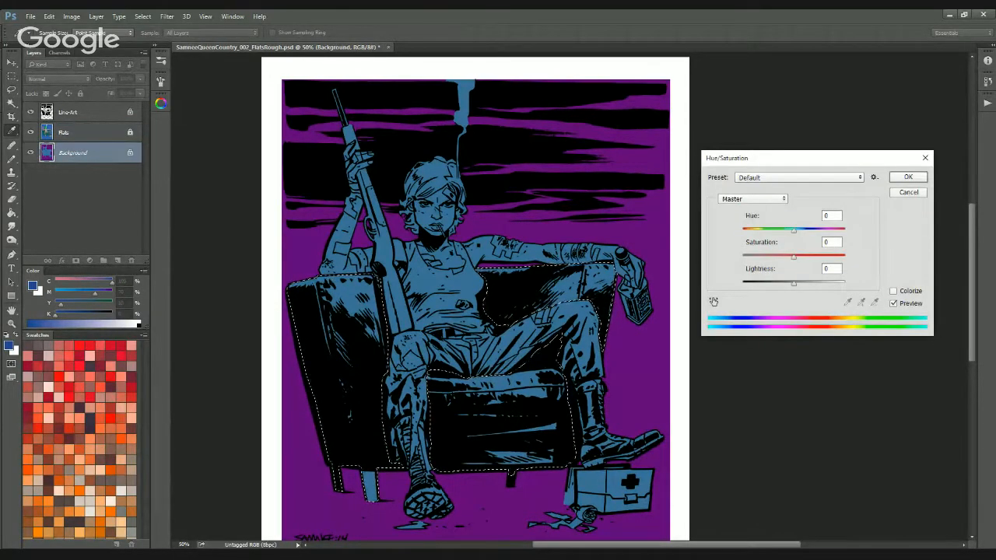
left_click_drag(794, 283, 773, 283)
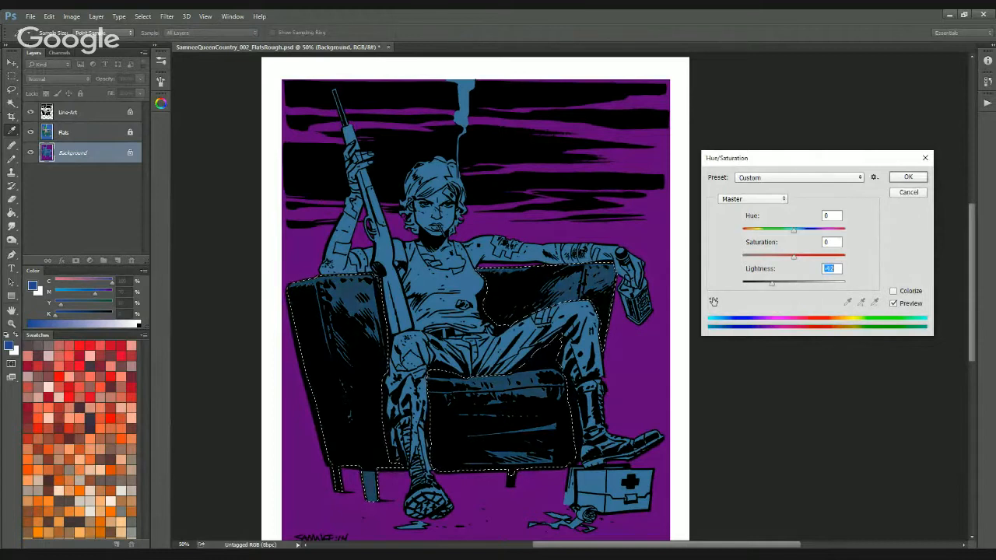
left_click_drag(794, 231, 801, 231)
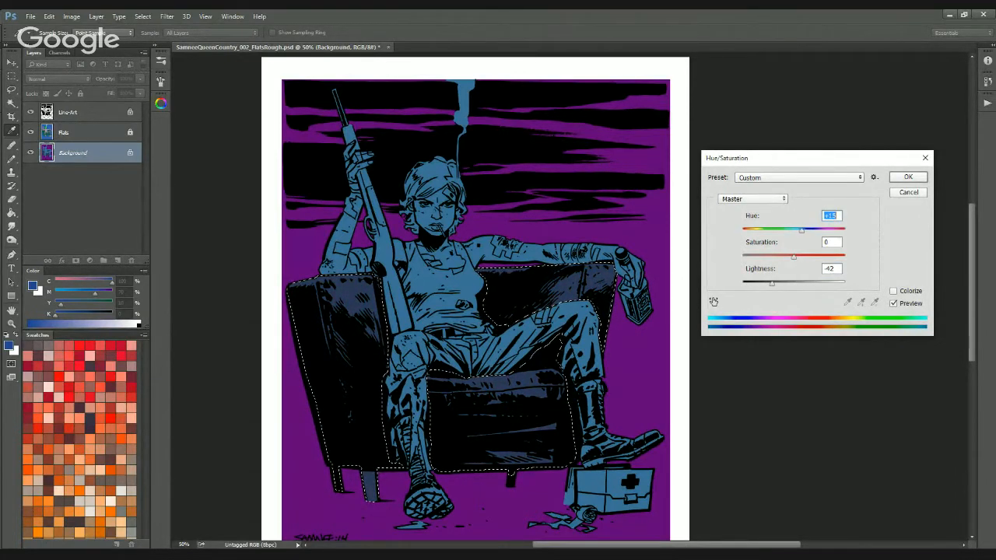
key("Return")
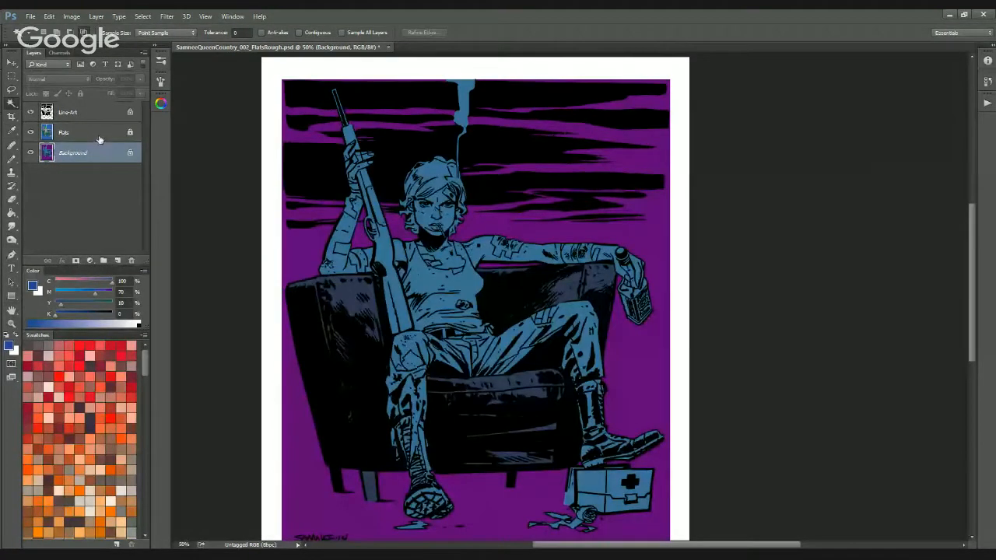
Select the woman's hair from the Flats layer and fill it on the Background layer with the orange-yellow swatch C 10, M 40, Y 90
left_click(95, 137)
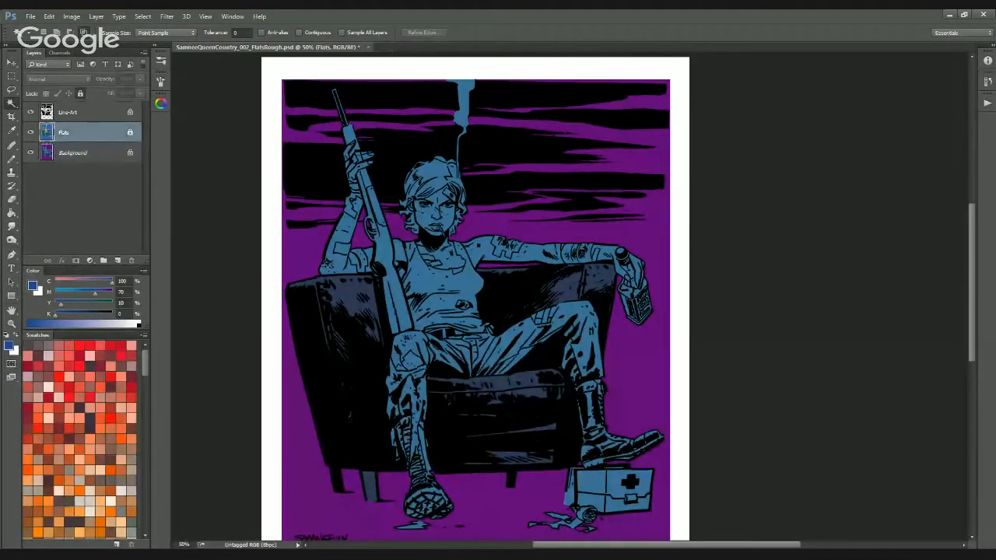
left_click(434, 171)
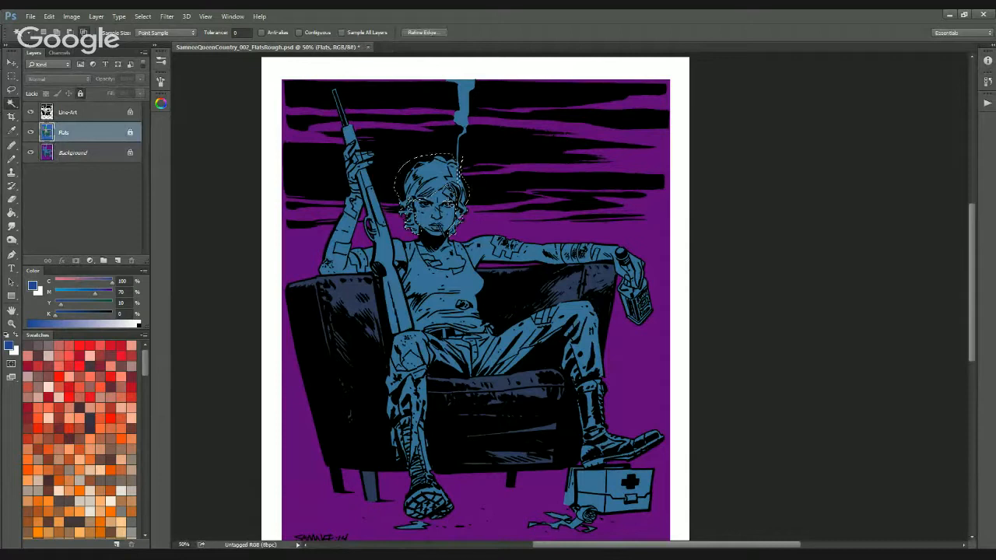
left_click(112, 155)
left_click_drag(146, 370, 146, 393)
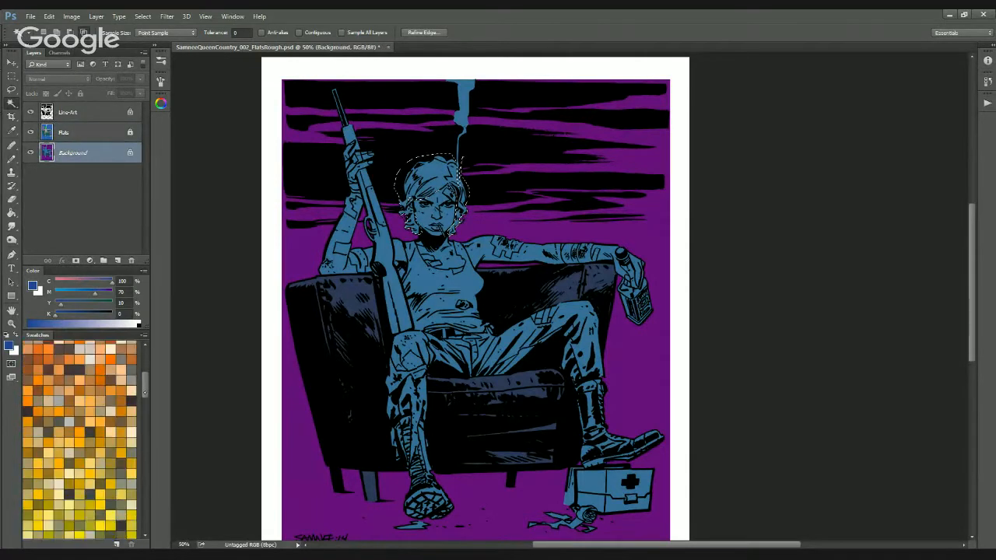
left_click(132, 433)
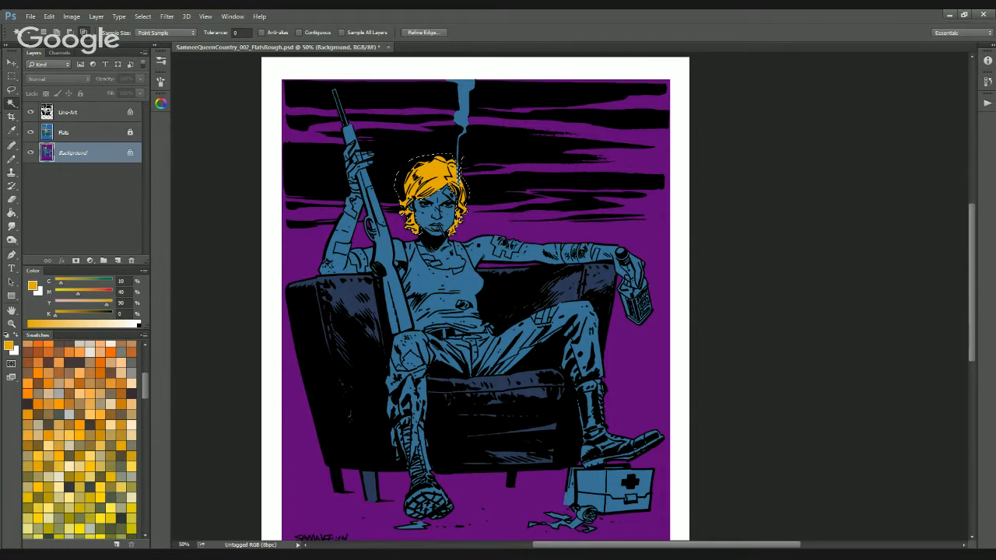
Preview a Fade of the hair fill in the Multiply, Soft Light, Hard Light, Color and Luminosity modes
left_click(48, 17)
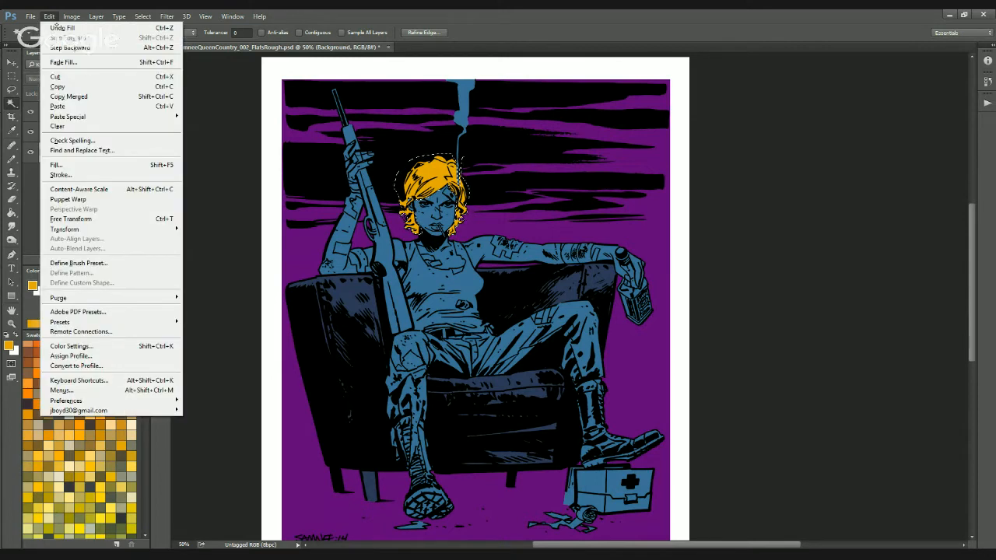
key("Escape")
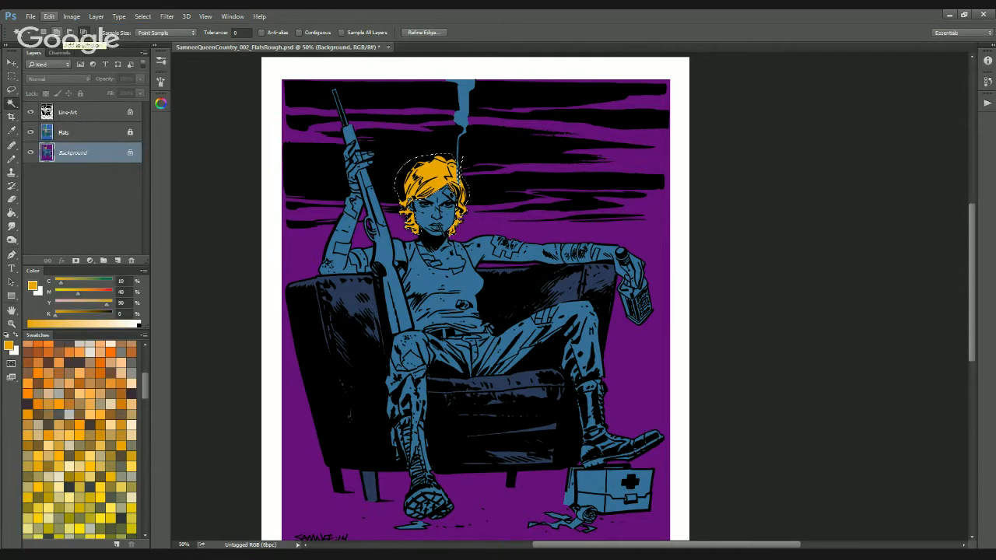
key("ctrl+shift+f")
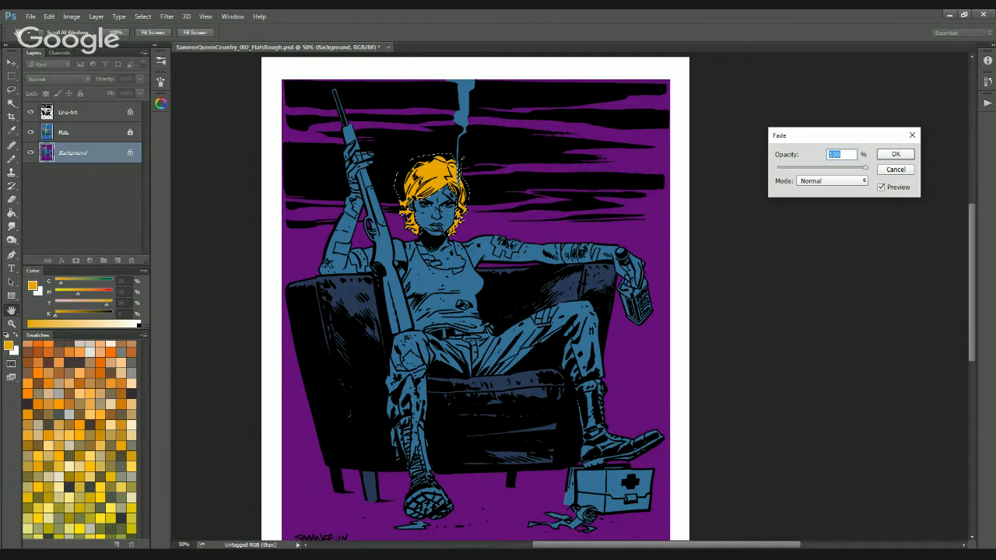
left_click_drag(801, 136, 574, 142)
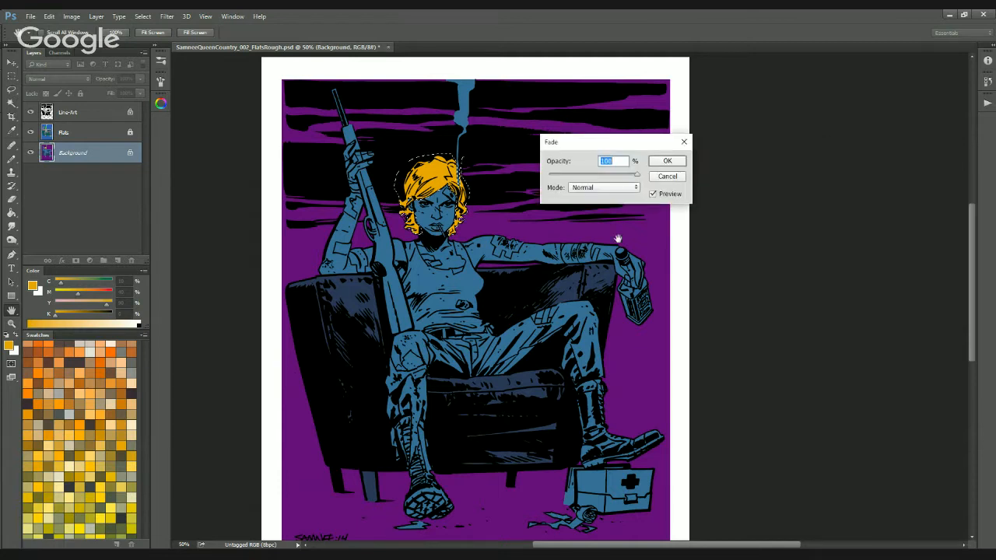
left_click(607, 161)
left_click(605, 188)
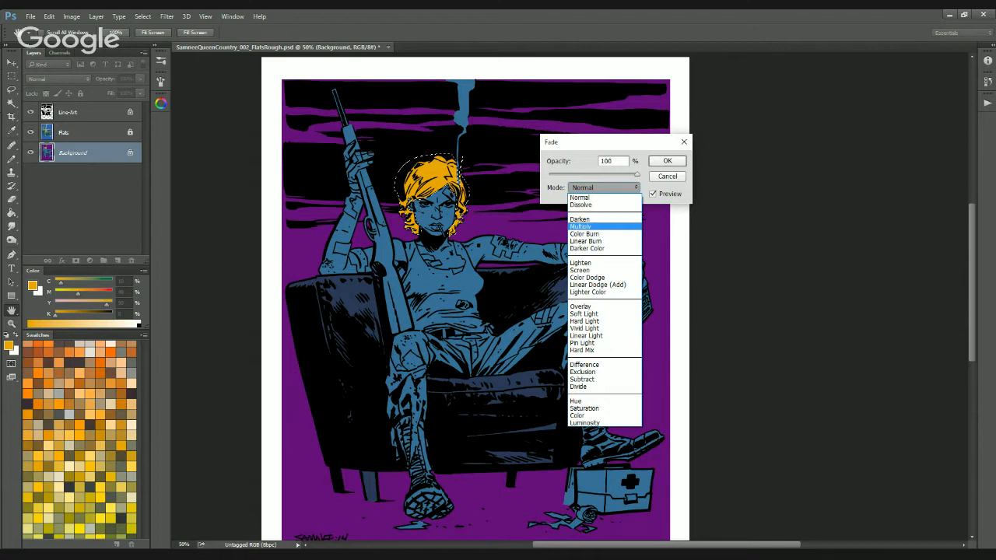
left_click(606, 226)
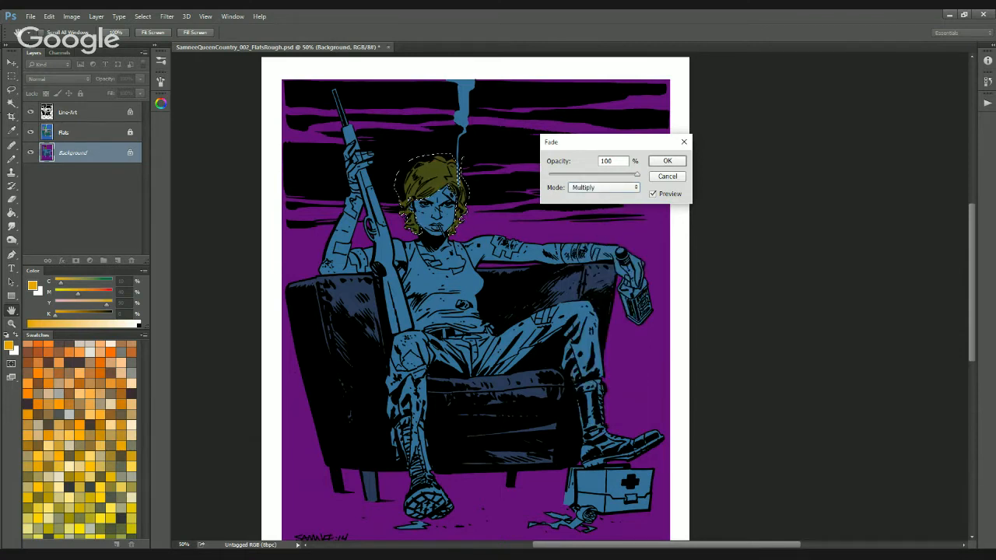
left_click(605, 187)
left_click(585, 311)
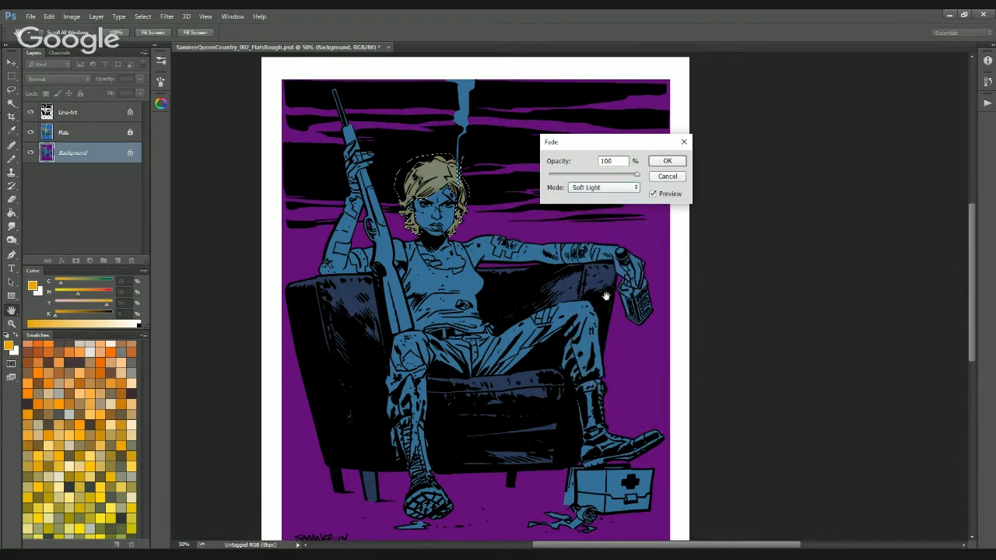
left_click(605, 187)
left_click(585, 309)
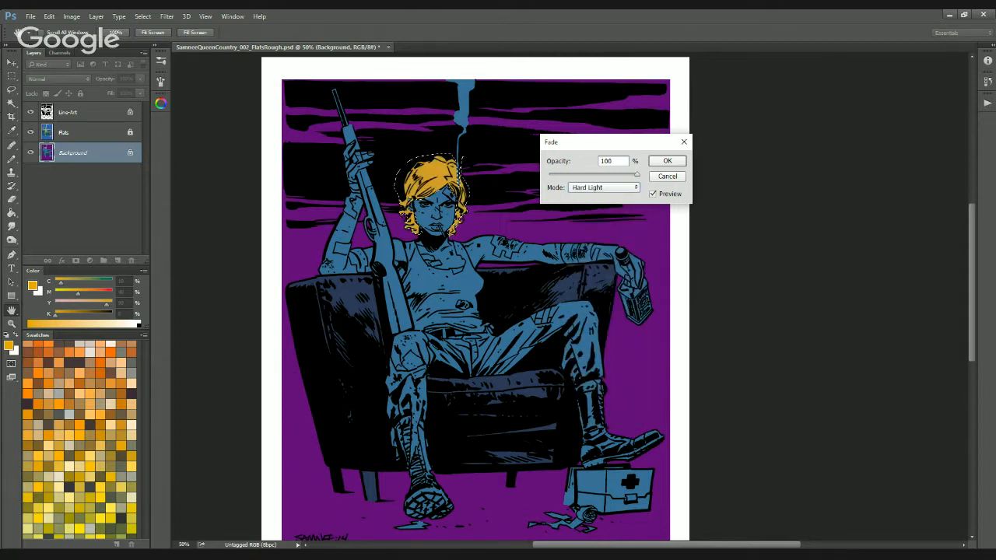
left_click(605, 188)
left_click(579, 415)
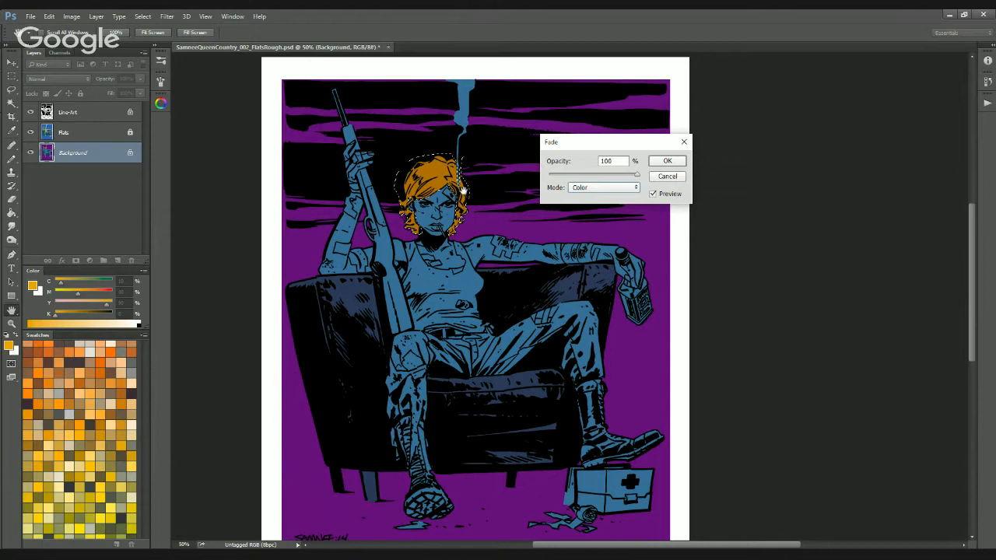
left_click(604, 188)
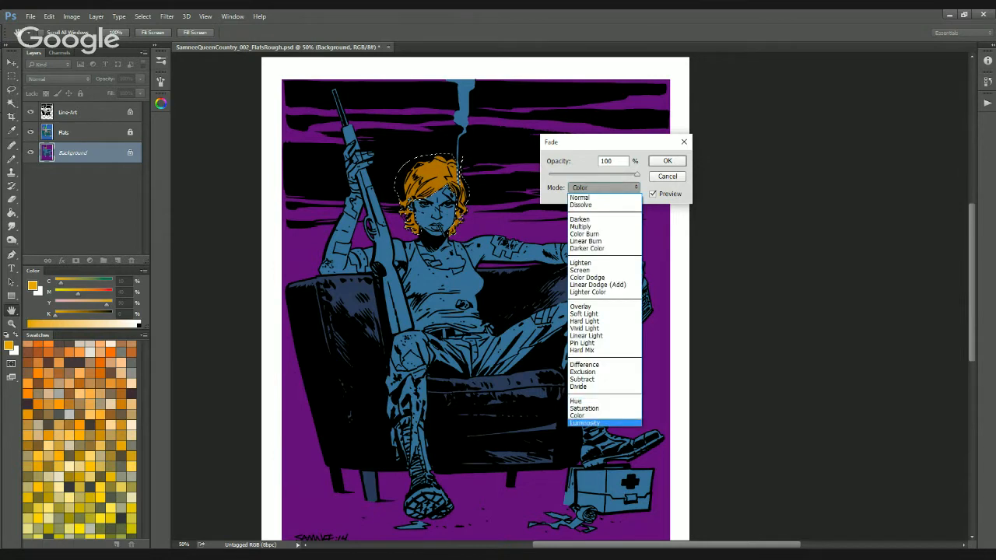
left_click(596, 423)
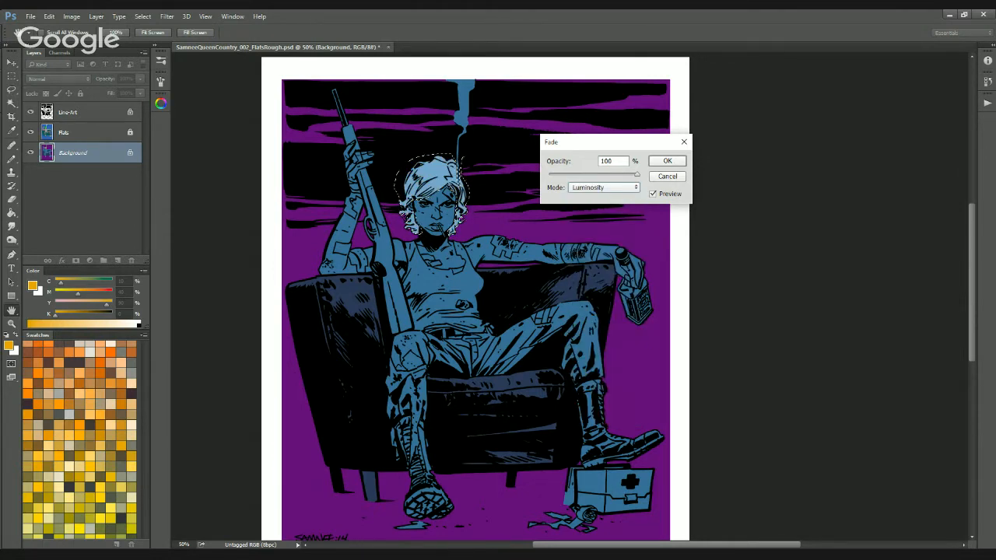
Fade the hair fill to 36% opacity in Normal mode, then deselect and make the Flats layer active
left_click(604, 187)
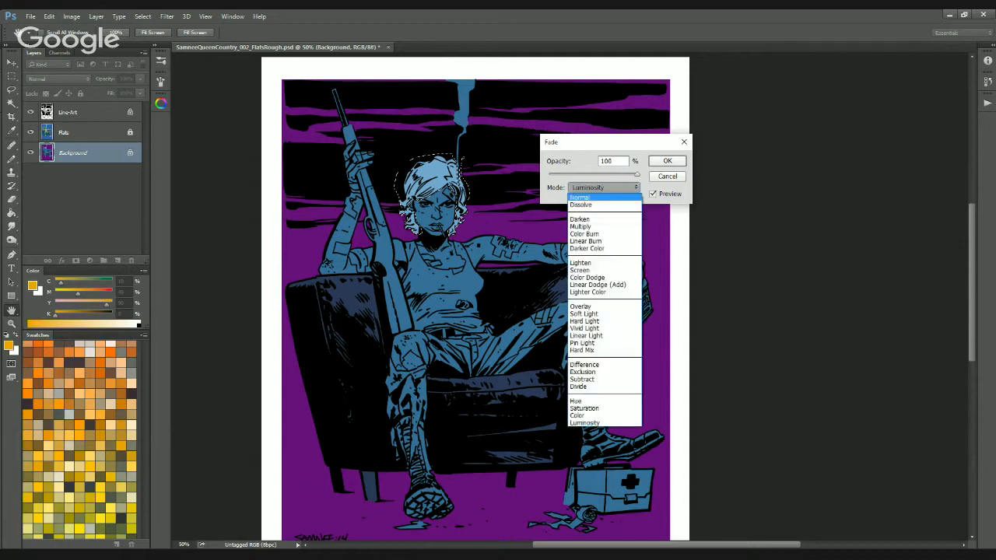
left_click(595, 197)
left_click_drag(637, 174, 580, 175)
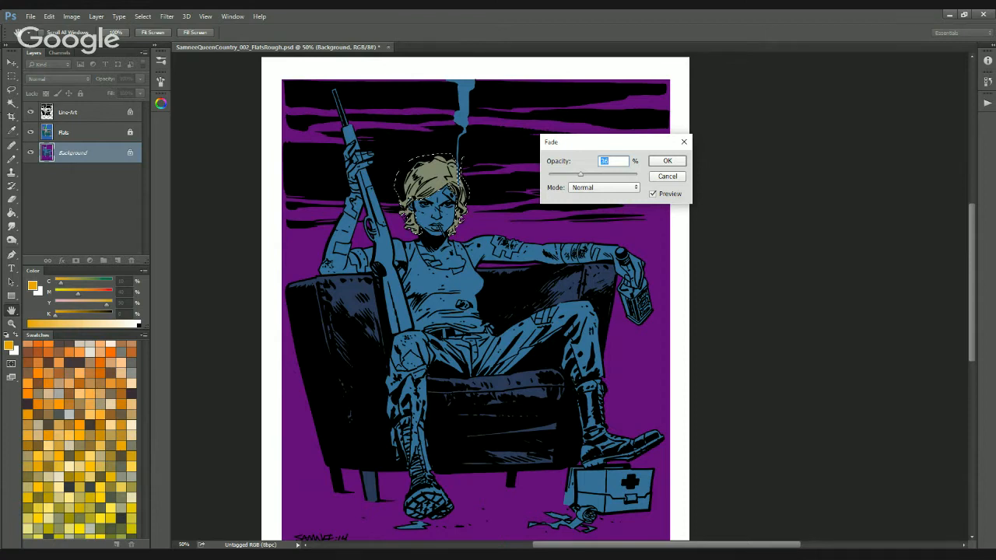
key("Return")
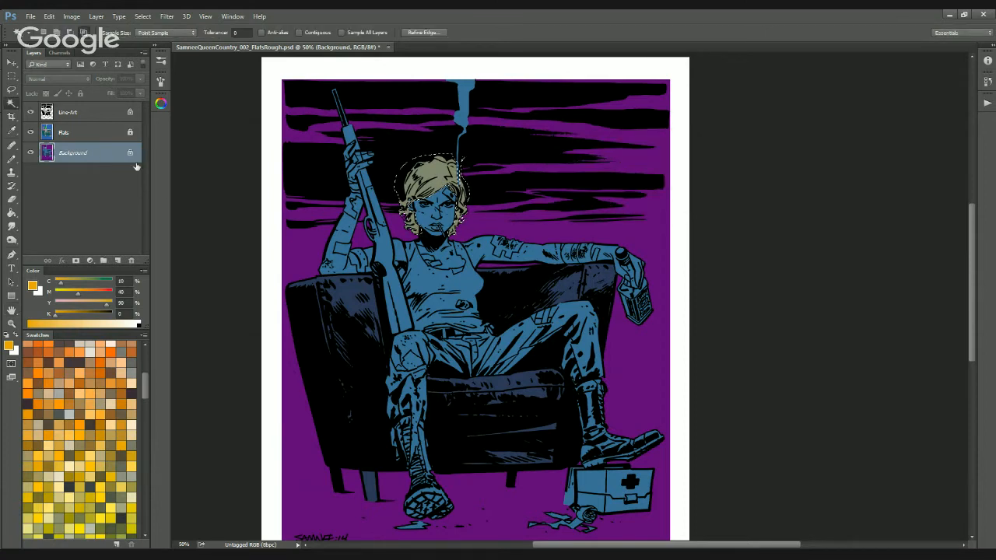
left_click(93, 134)
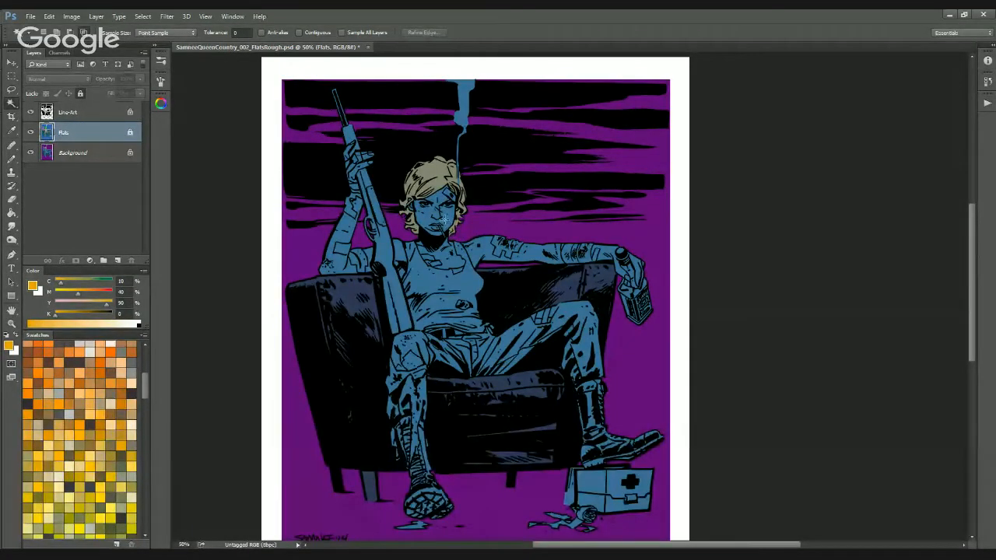
Select the woman's skin areas from the Flats layer and fill them on the Background layer with the orange swatch C 0, M 60, Y 60
left_click(449, 222)
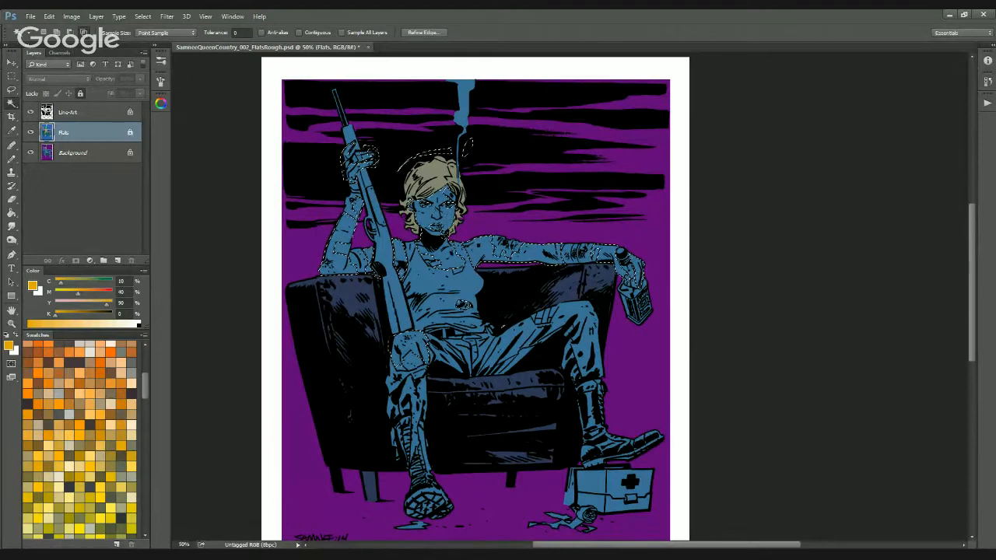
left_click(105, 158)
mouse_move(145, 383)
left_mouse_down()
mouse_move(147, 413)
mouse_move(148, 364)
mouse_move(145, 386)
mouse_move(144, 377)
left_mouse_up()
left_click(97, 416)
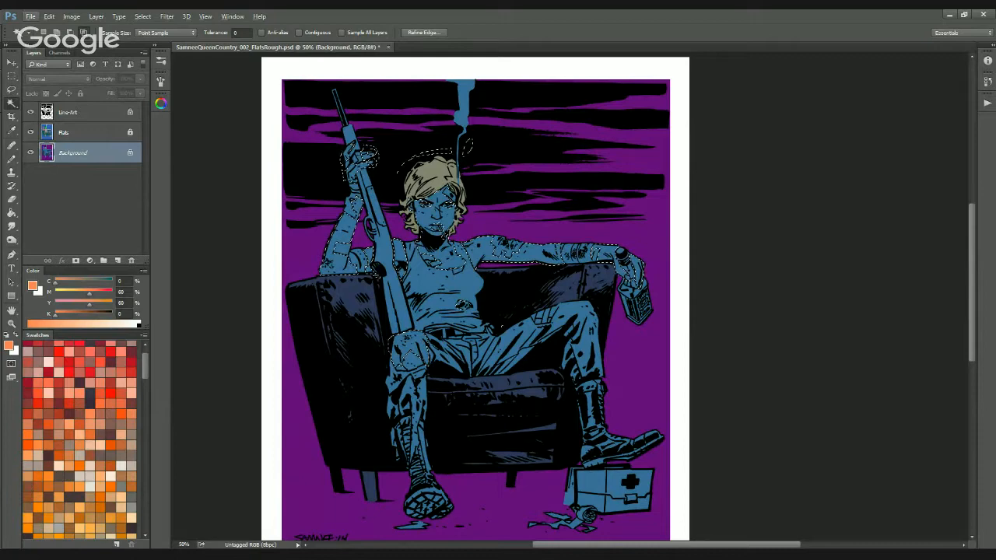
key("alt+BackSpace")
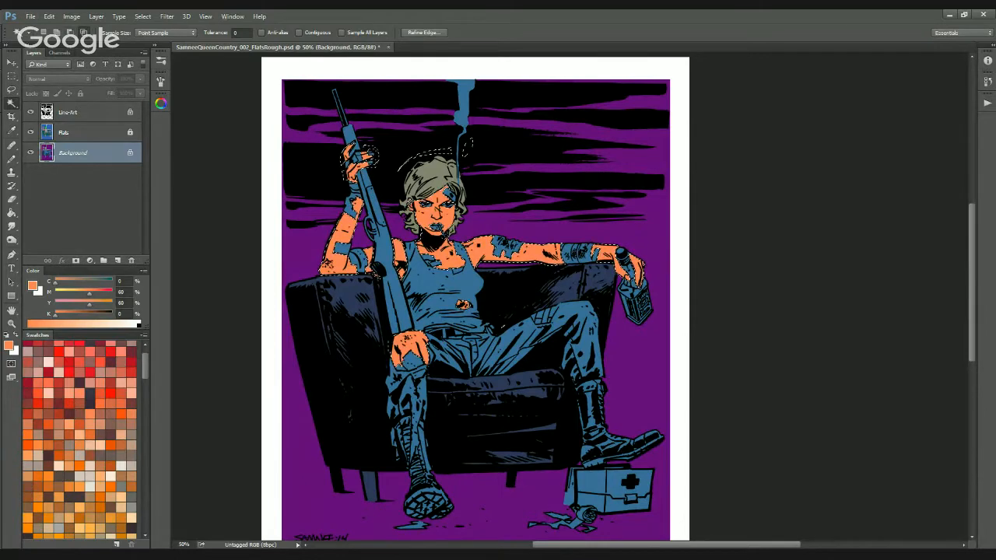
Fade the skin fill to 33% opacity in Normal mode, then deselect
key("ctrl+shift+f")
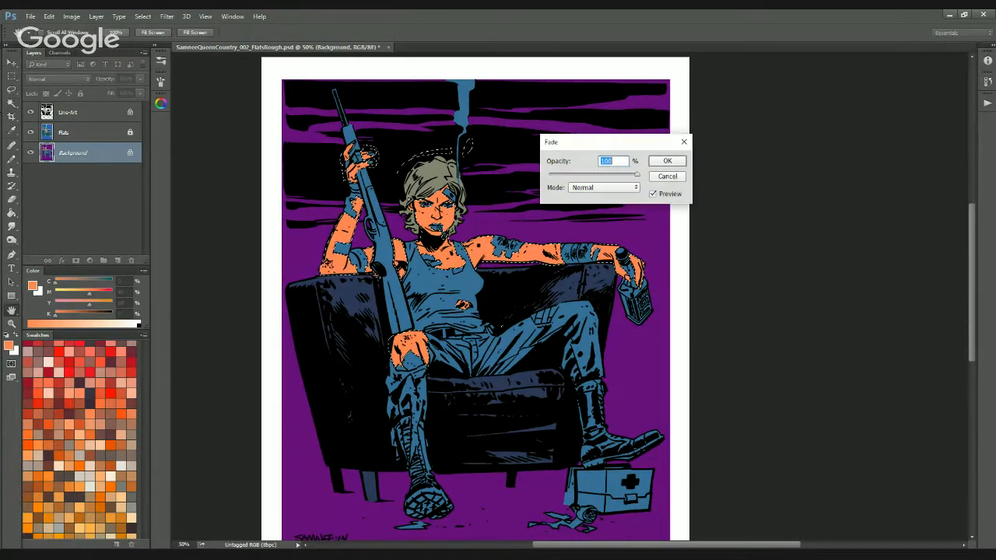
type("30")
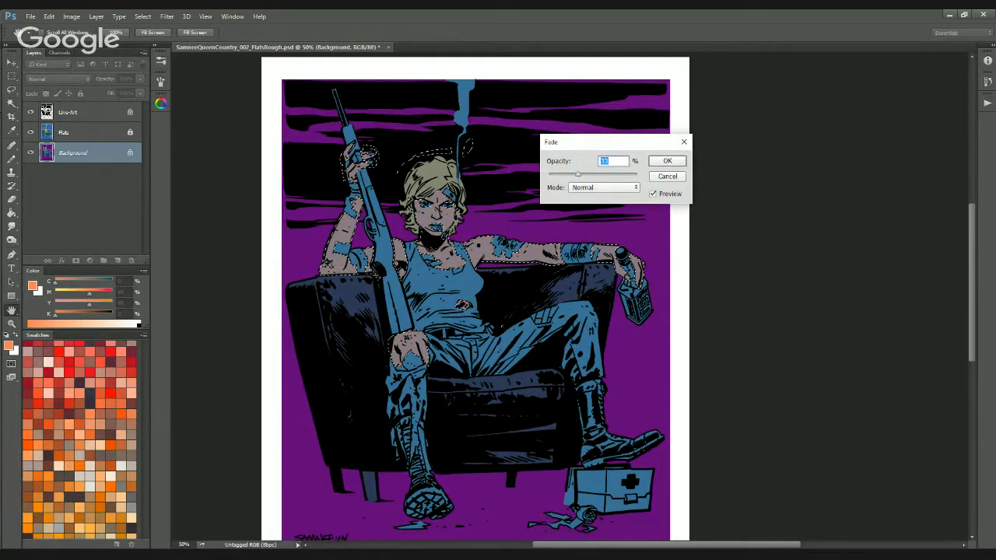
key("Return")
key("w")
key("ctrl+d")
Select the bandages from the Flats layer and fill them on the Background layer with the pale swatch C 0, M 10, Y 10
key("ctrl+plus")
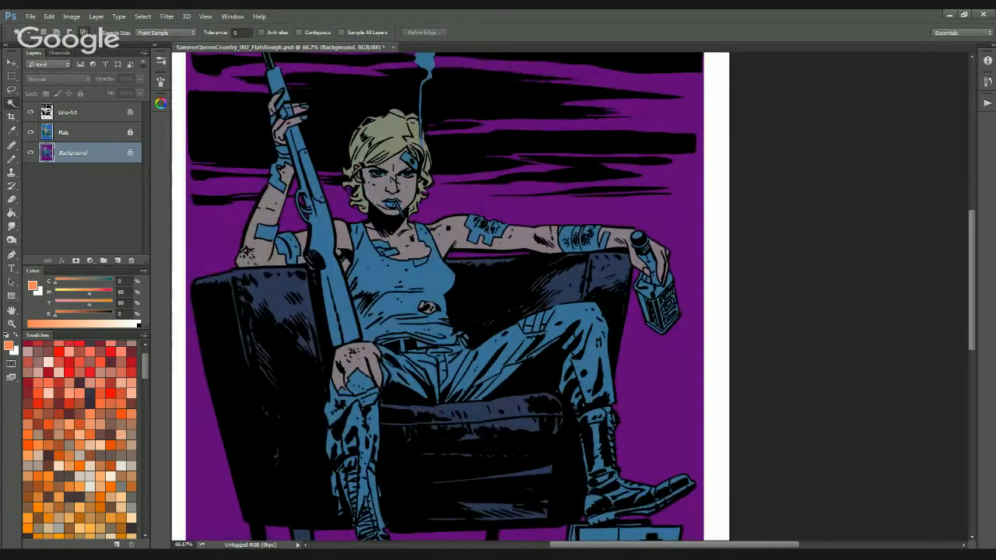
left_click(95, 134)
left_click_drag(551, 295, 578, 186)
left_click_drag(465, 276, 483, 369)
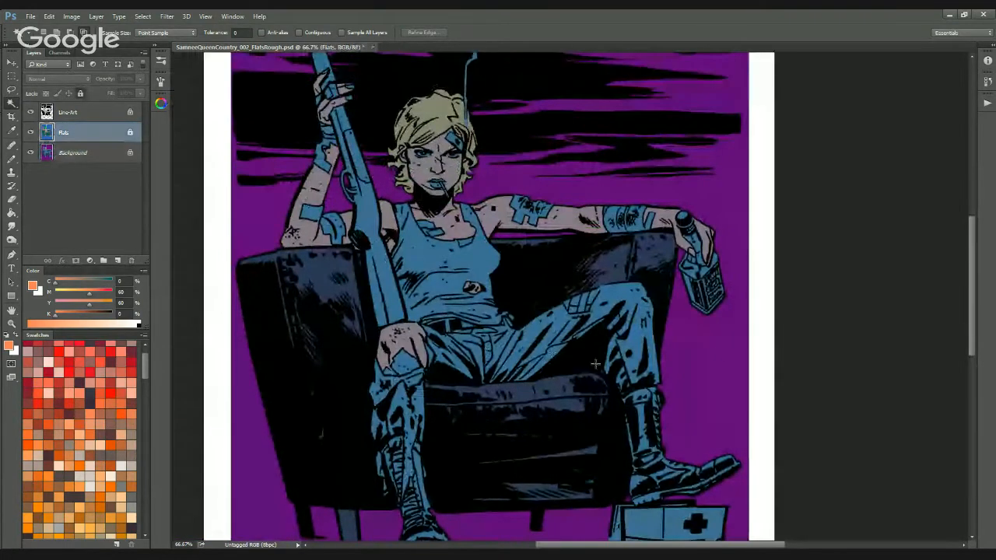
left_click_drag(599, 321, 538, 381)
left_click(471, 280)
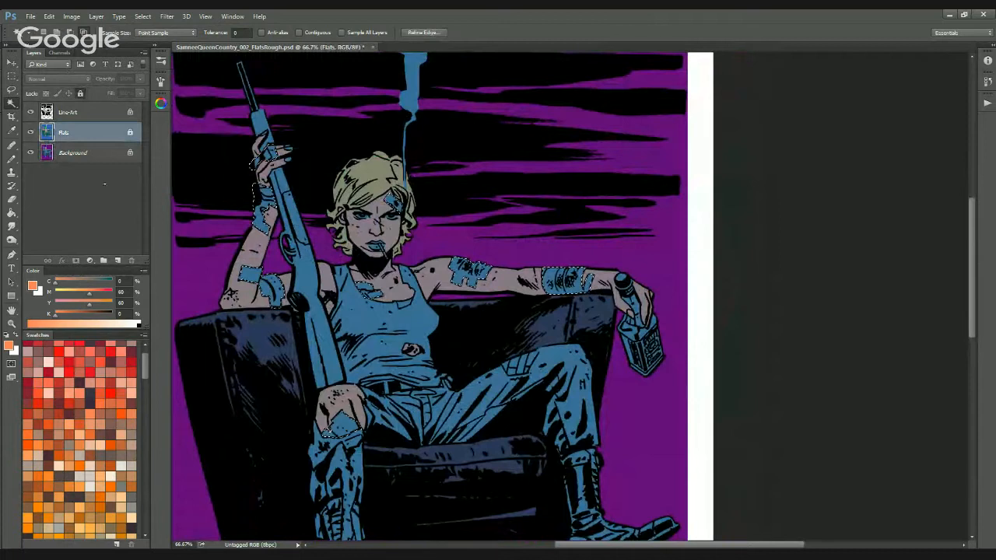
left_click(96, 153)
left_click(110, 476)
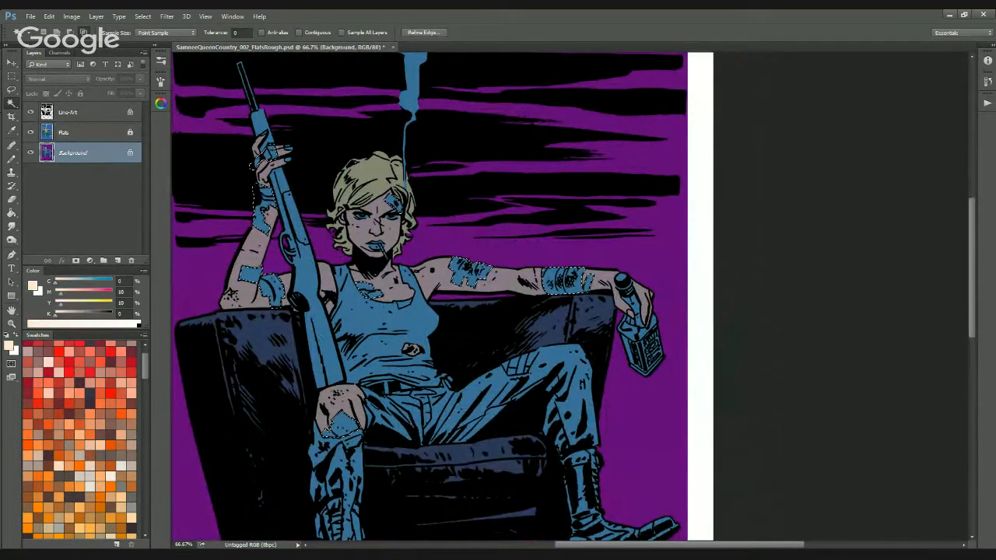
key("alt+BackSpace")
Fade the bandage fill to just under half opacity in Normal mode, then deselect
key("ctrl+shift+f")
left_click(591, 174)
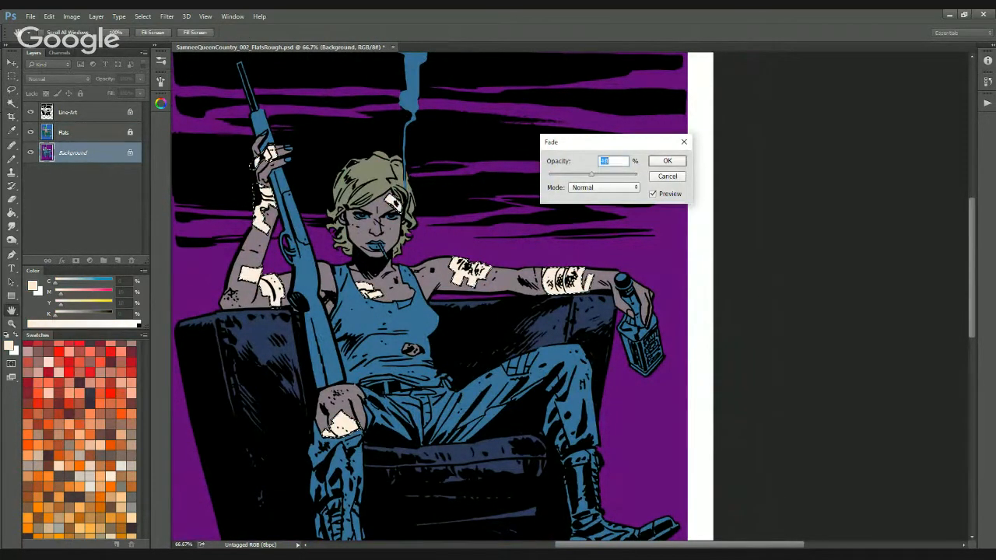
mouse_move(592, 174)
left_mouse_down()
mouse_move(555, 174)
mouse_move(588, 175)
left_mouse_up()
key("Return")
key("ctrl+d")
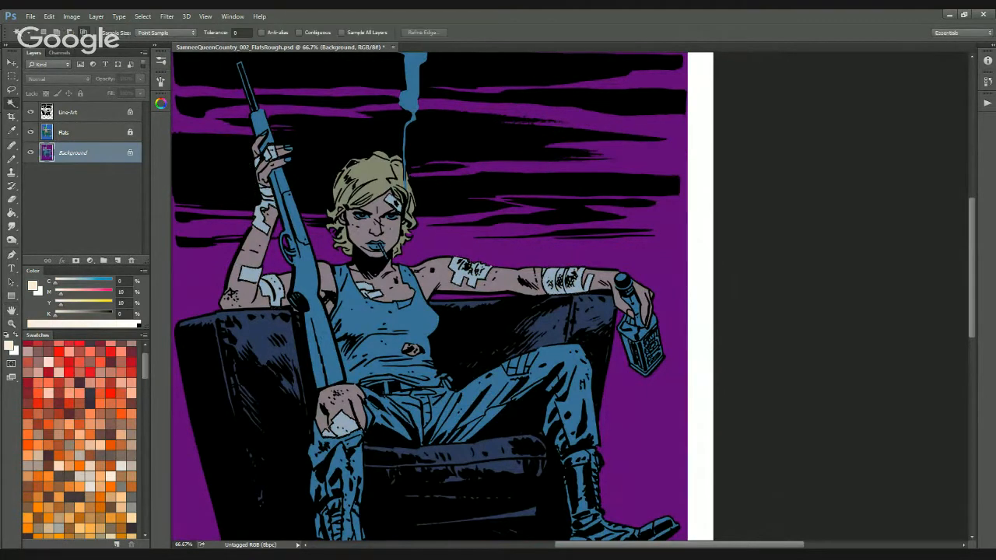
Select the rifle's wooden parts from the Flats layer and fill them on the Background layer with the dark red swatch C 70, M 100, Y 90
left_click_drag(273, 216, 294, 267)
left_click(95, 133)
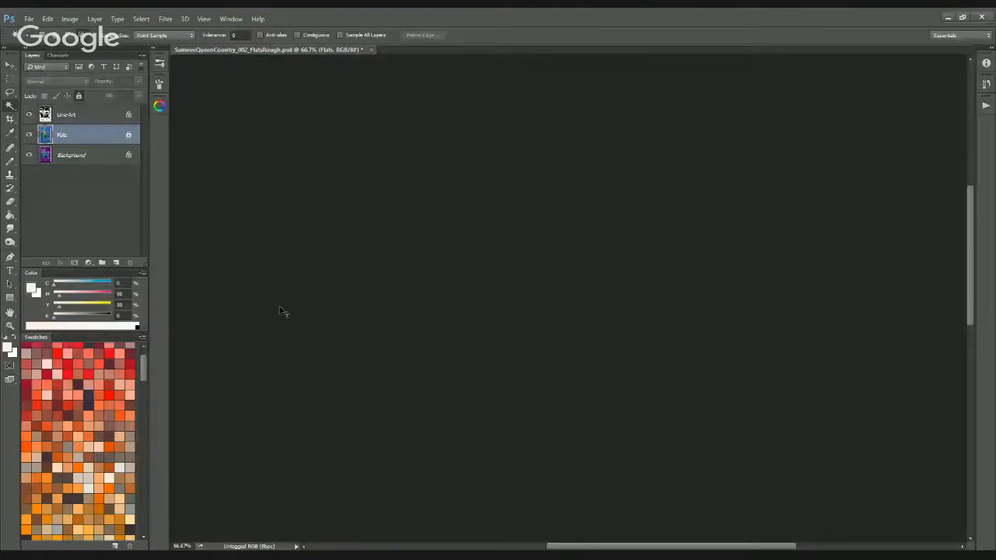
left_click_drag(377, 407, 355, 357)
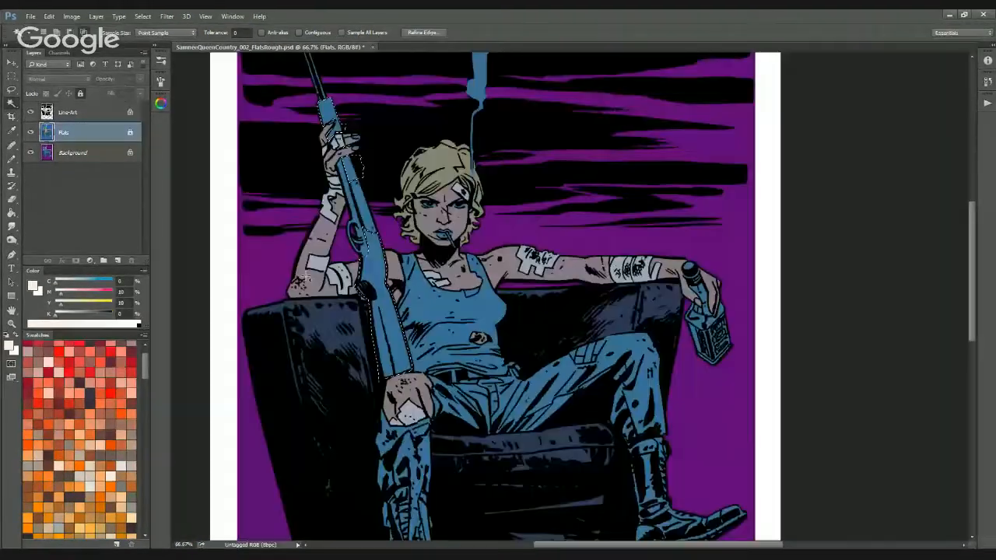
left_click(110, 363)
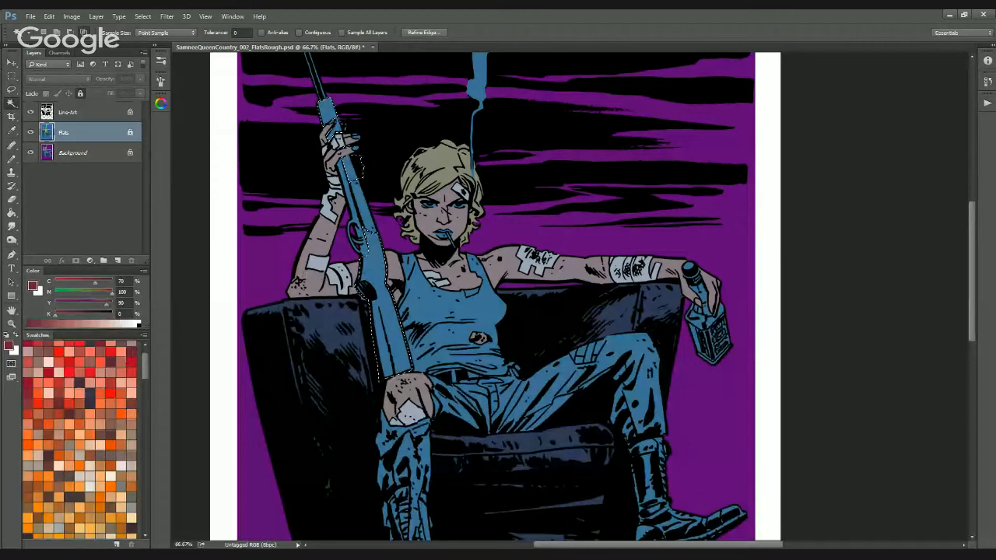
left_click(93, 154)
key("alt+BackSpace")
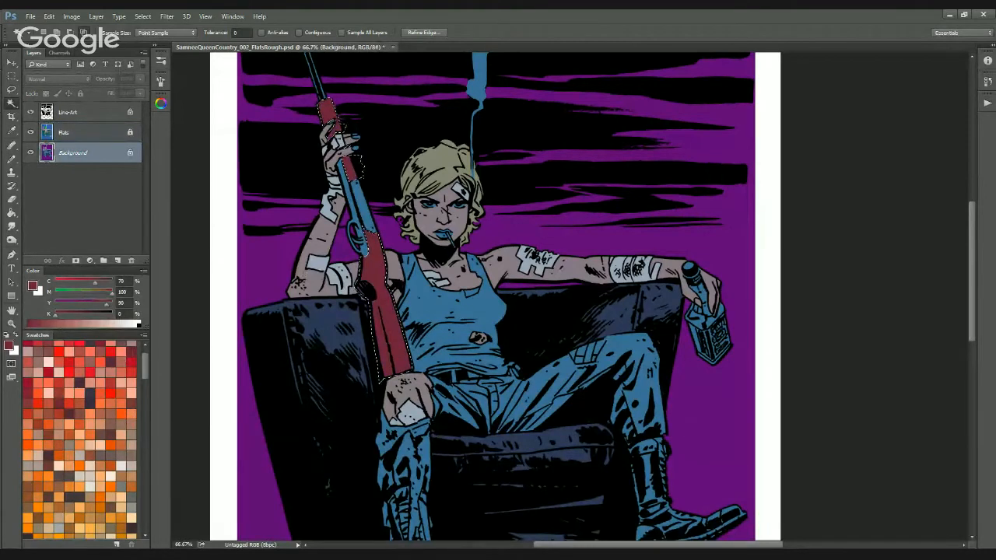
Fade the rifle's dark red fill to slightly over half opacity, then deselect
key("ctrl+shift+f")
left_click_drag(637, 175, 599, 175)
key("Return")
key("ctrl+d")
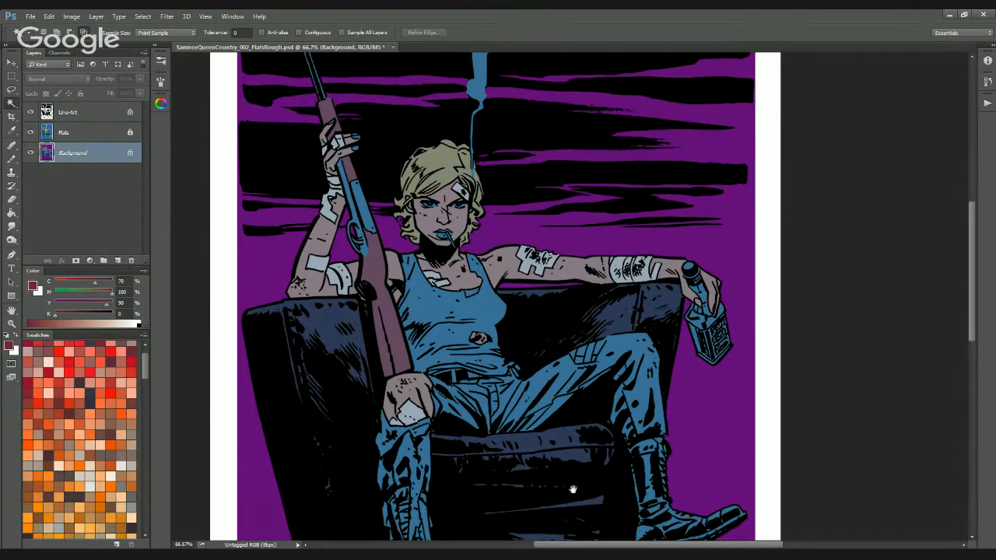
left_click_drag(573, 489, 572, 363)
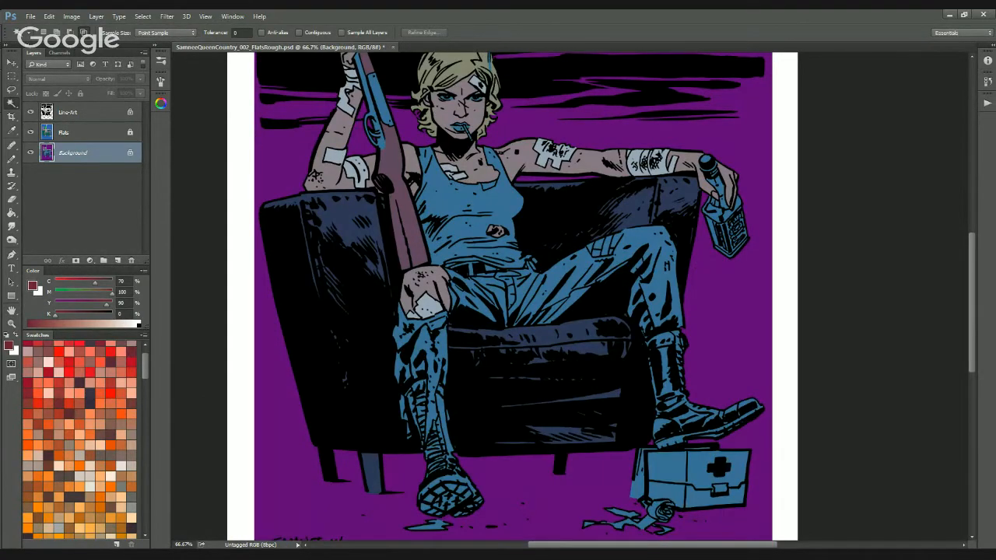
left_click_drag(593, 539, 520, 491)
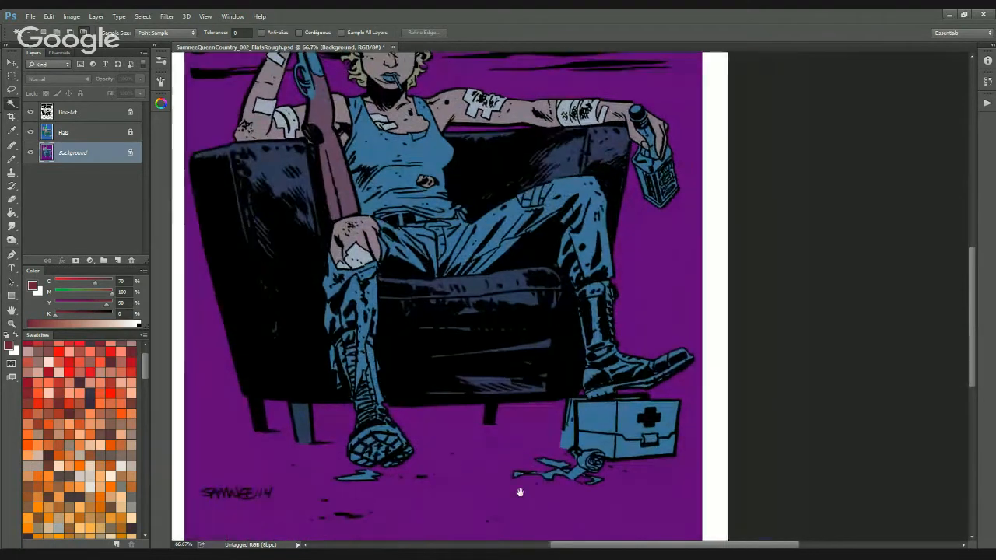
left_click_drag(479, 398, 530, 514)
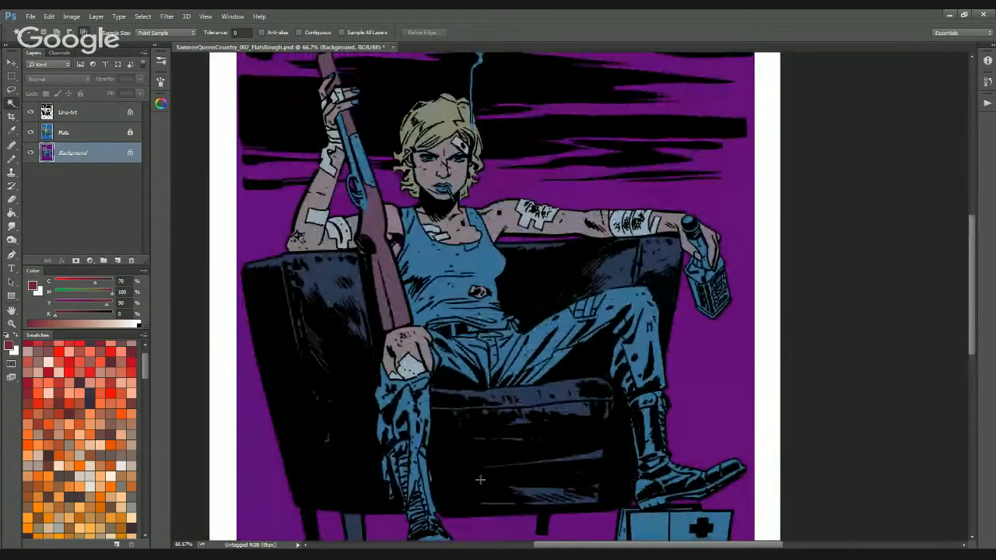
left_click_drag(498, 476, 520, 411)
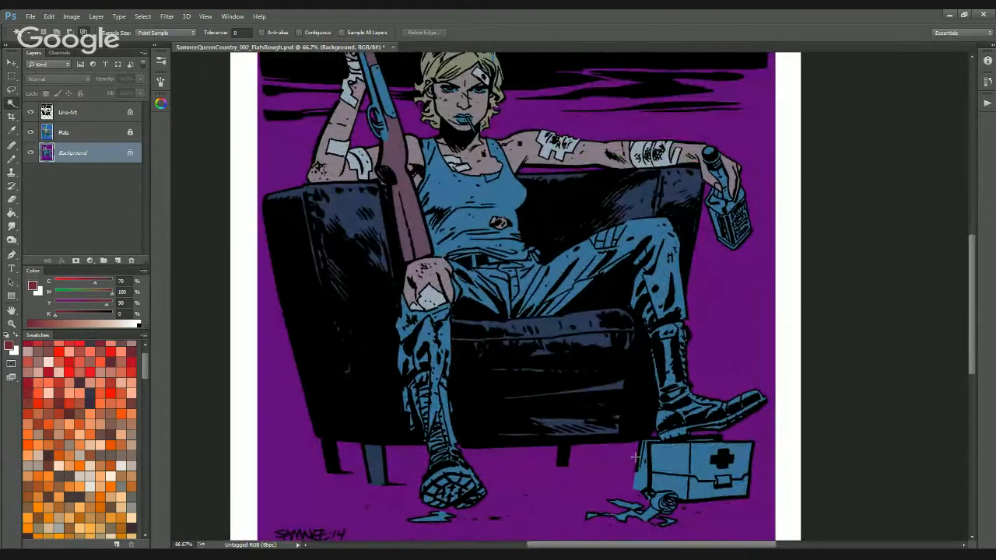
left_click_drag(589, 408, 513, 473)
left_click(104, 135)
left_click(424, 282)
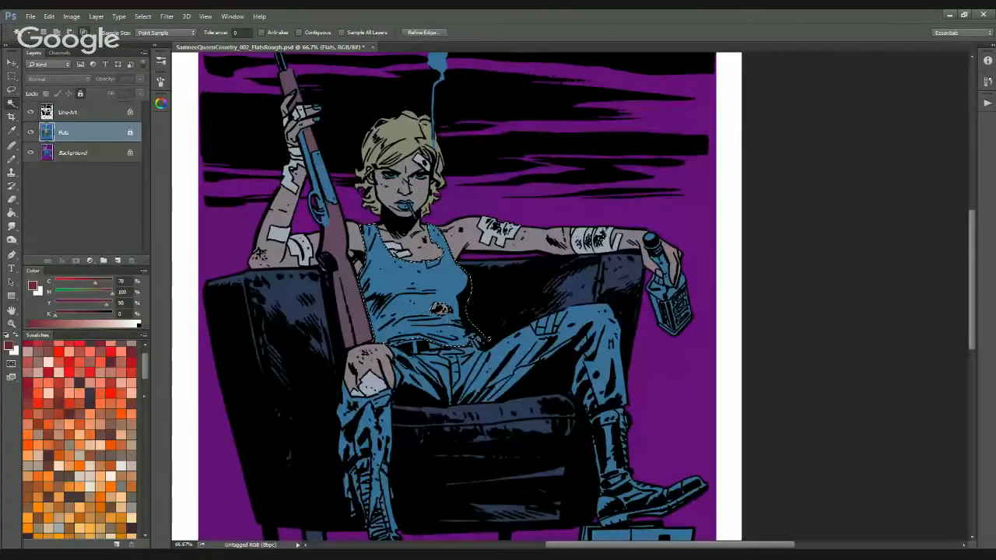
left_click_drag(148, 371, 146, 371)
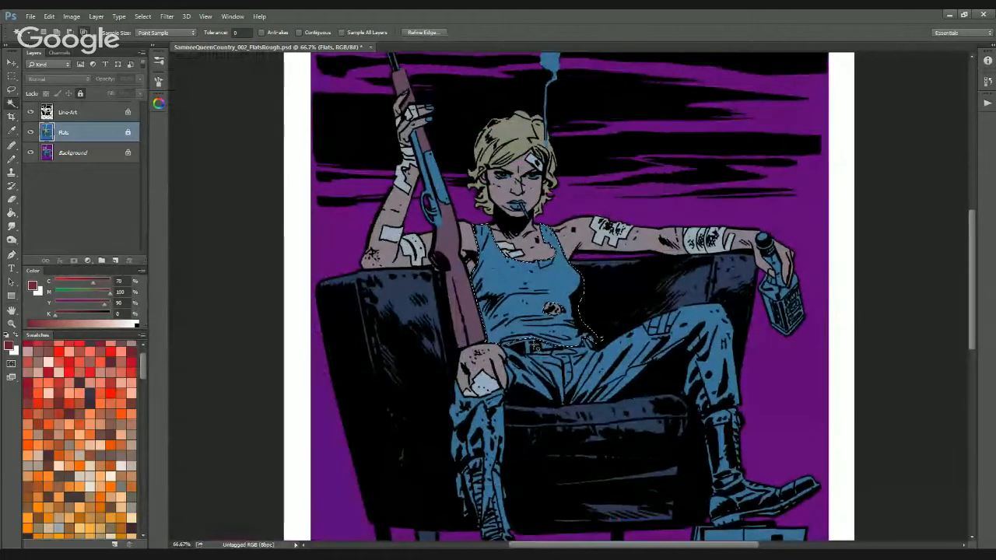
key("ctrl+0")
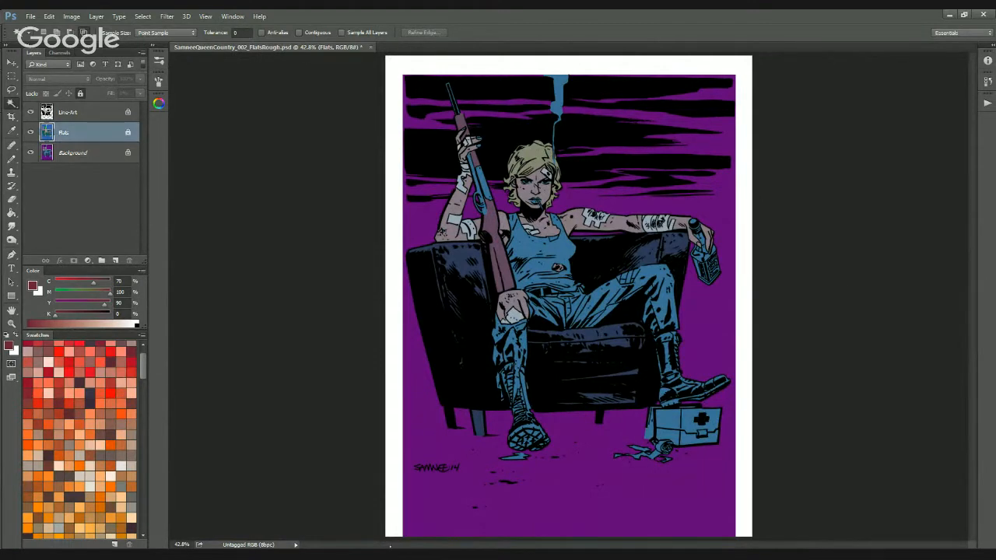
Close the FlatsRough document without saving and open SamneeQueenCountry_004_Coloring.psd
key("ctrl+w")
key("n")
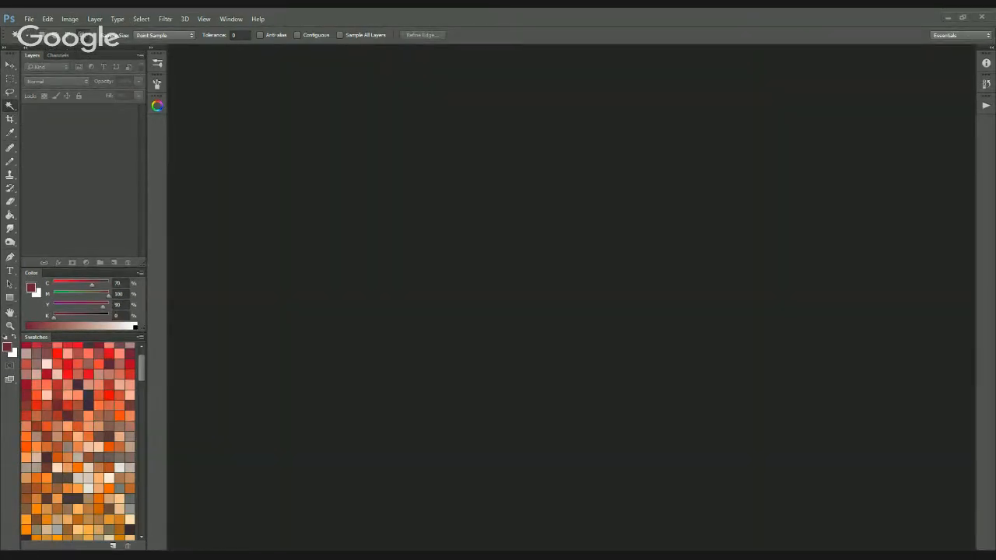
double_click(642, 184)
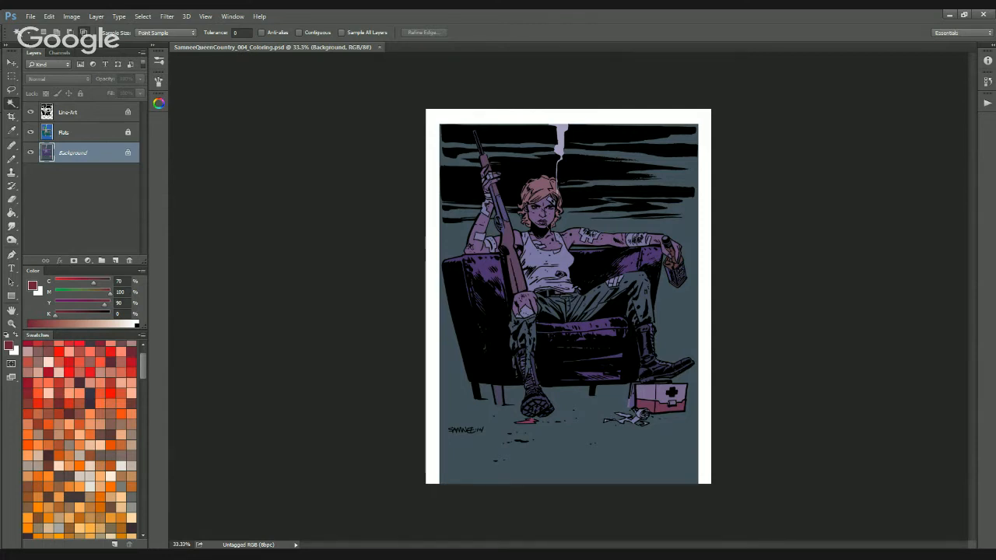
Set the foreground colour to the light peach swatch C 0, M 40, Y 30 and activate the Pencil tool
key("ctrl+plus")
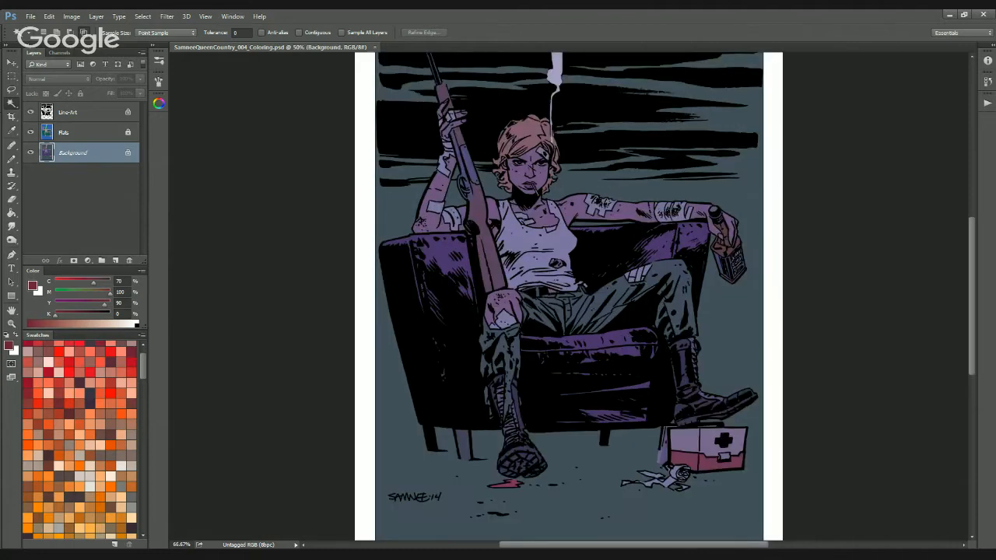
key("ctrl+plus")
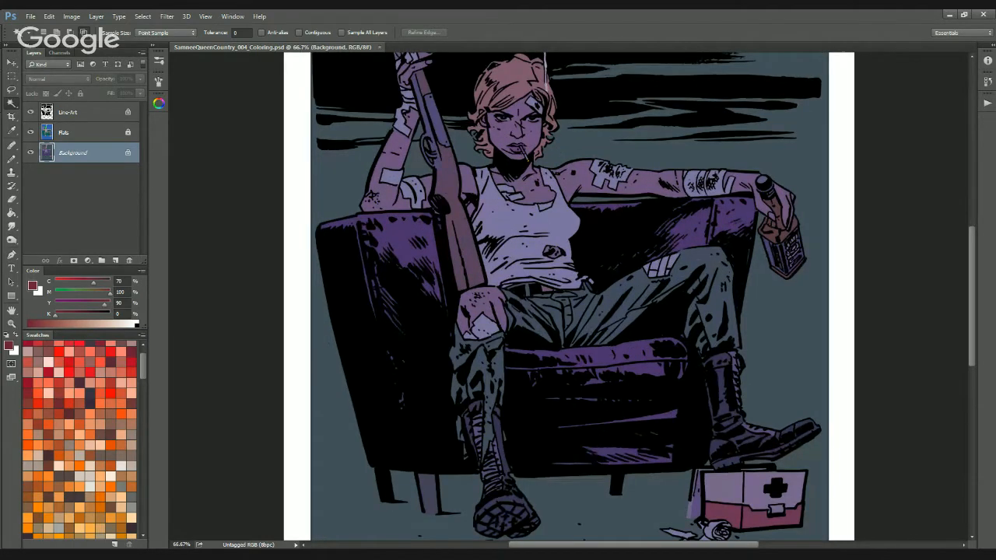
key("ctrl+minus")
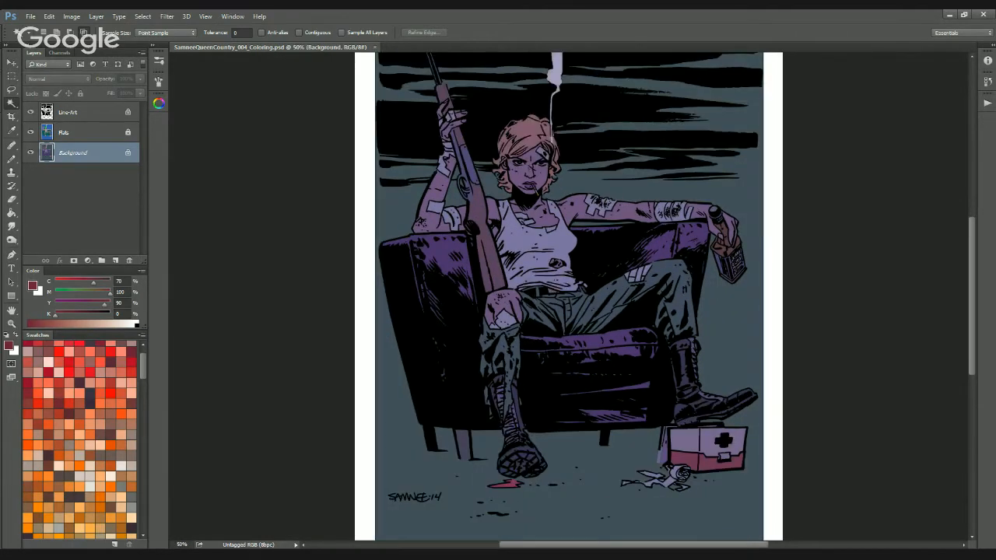
key("ctrl+plus")
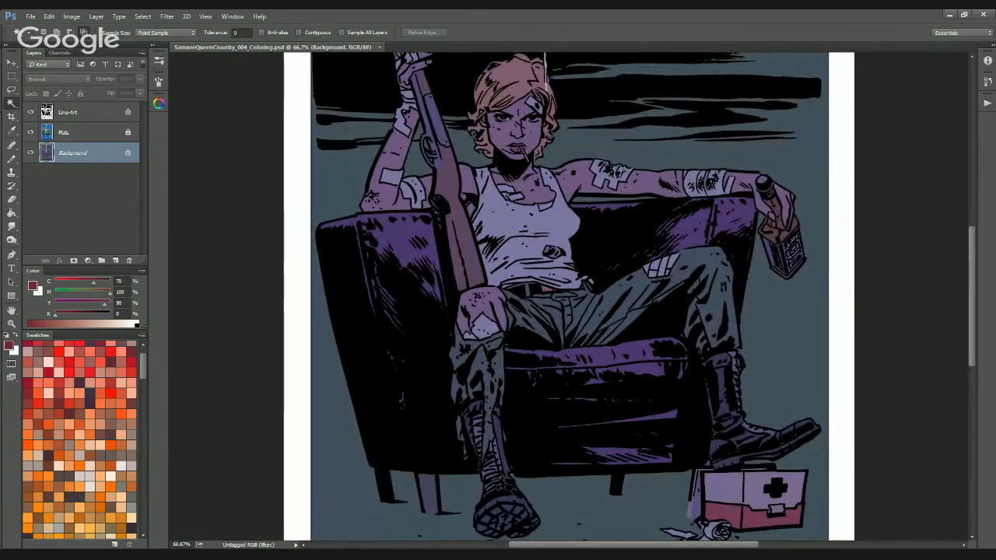
left_click_drag(596, 287, 566, 357)
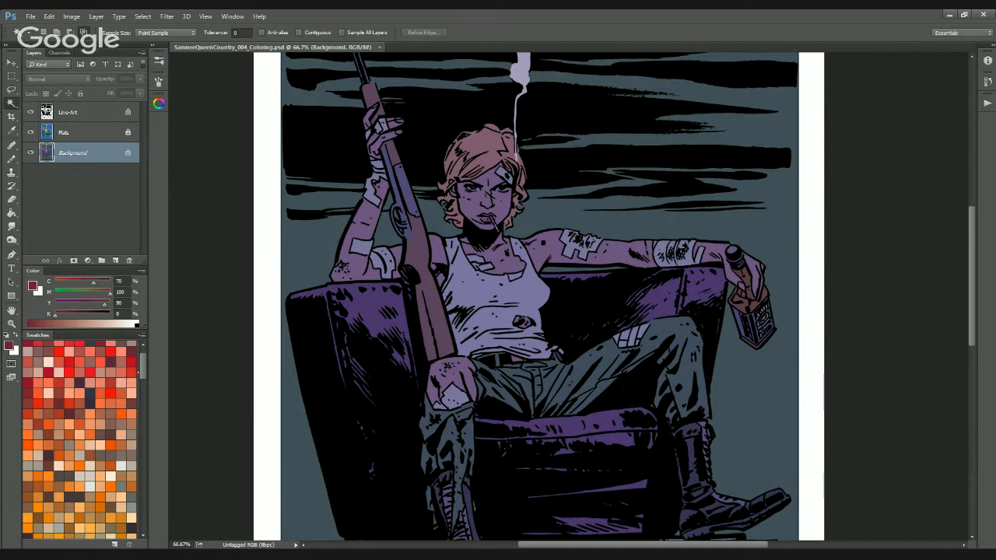
left_click_drag(142, 373, 145, 368)
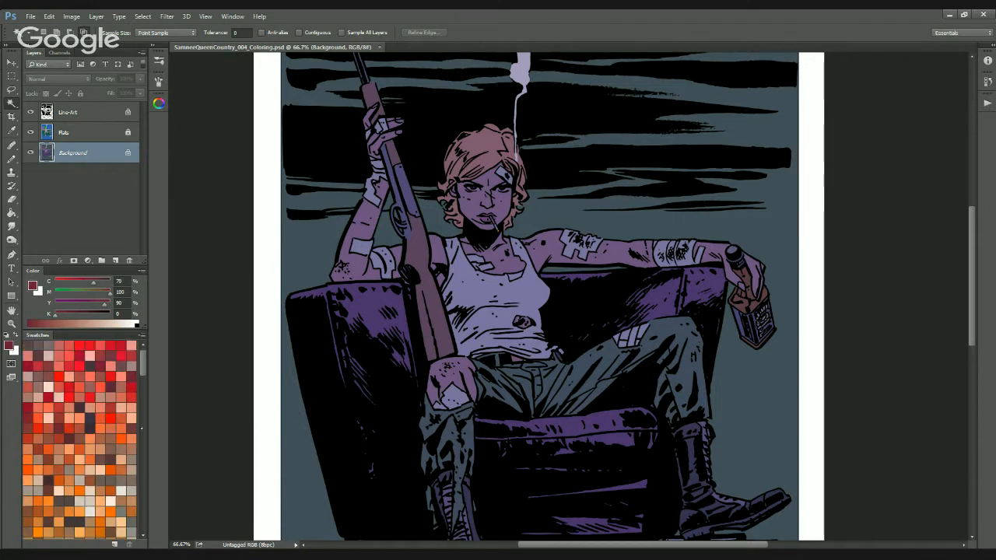
left_click(136, 425)
key("b")
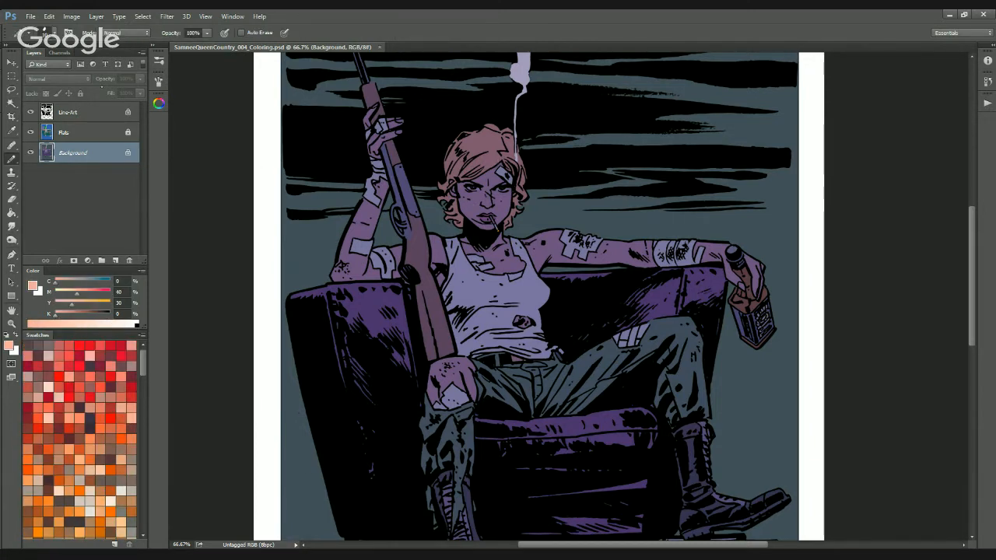
Review the saved Pencil tool presets and switch to the Brush tool
left_click(25, 33)
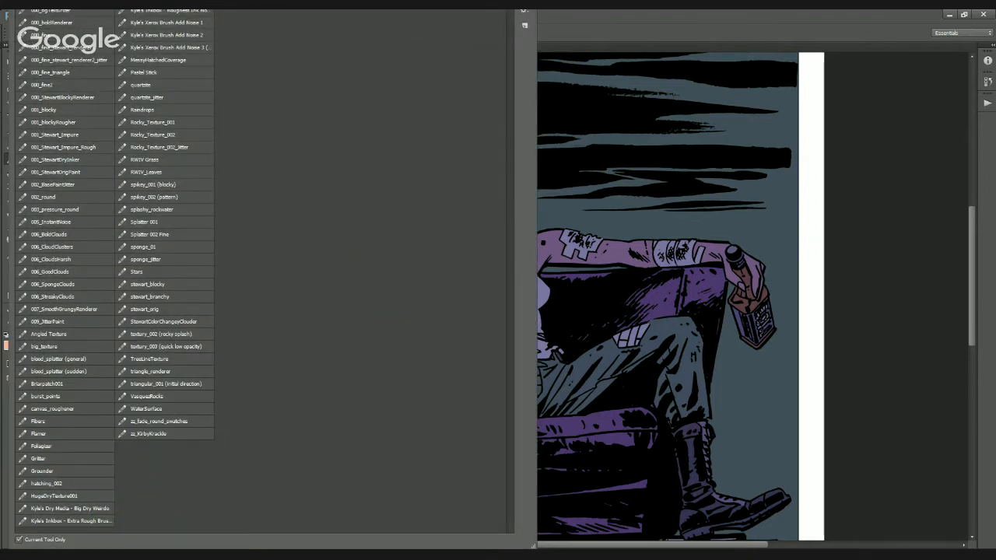
left_click_drag(718, 232, 779, 224)
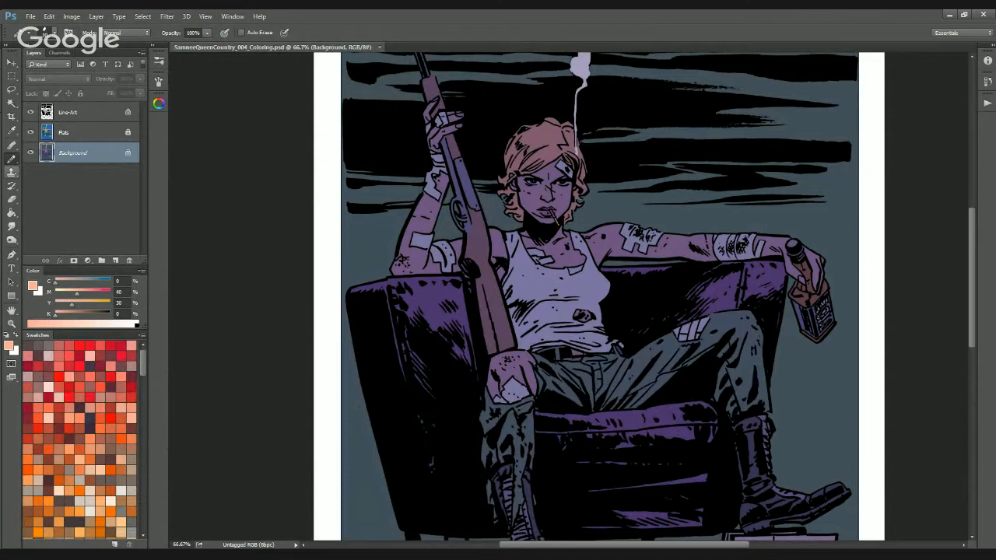
right_click(12, 158)
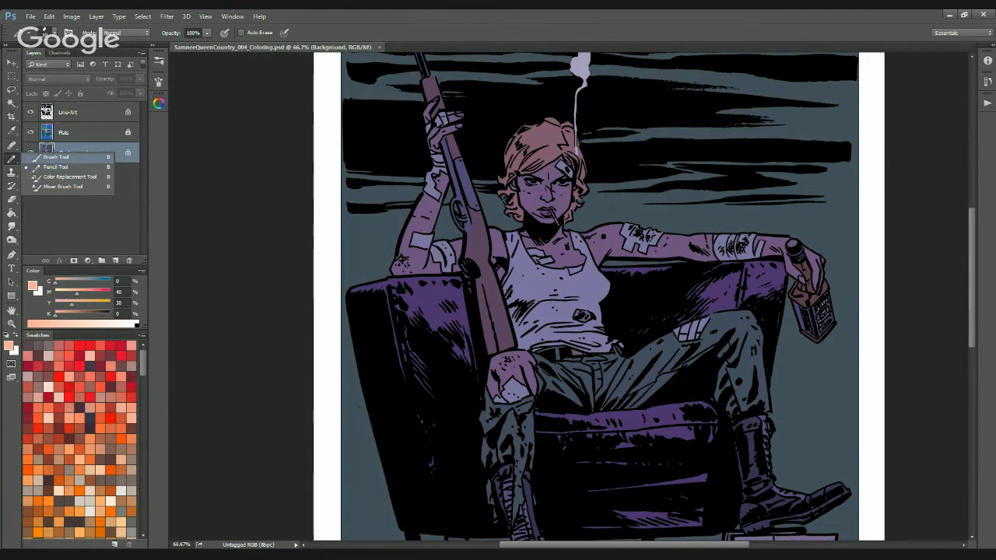
left_click(55, 157)
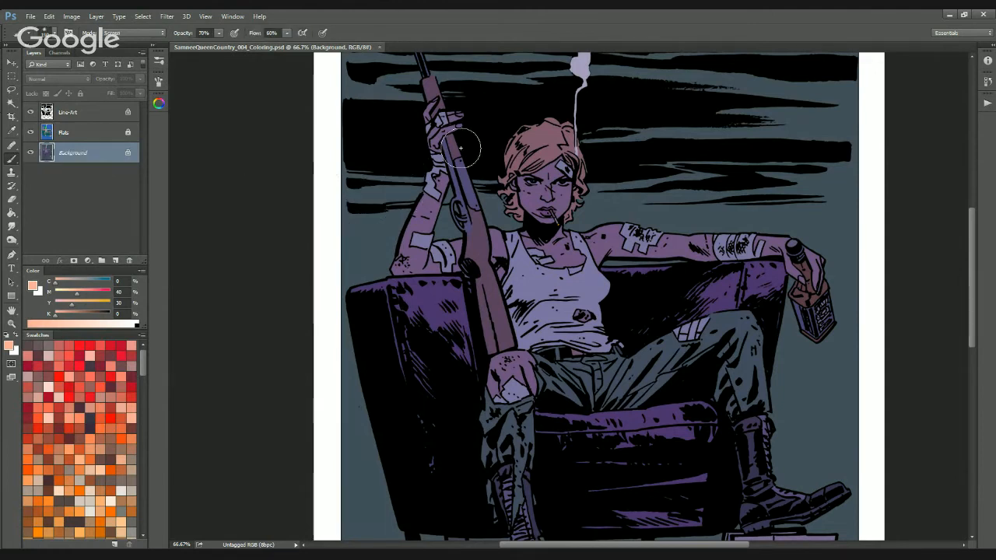
Select the woman's hair colour with the Magic Wand, hide the selection edges and return to the Brush tool
key("ctrl+plus")
key("ctrl+plus")
left_click_drag(623, 226, 446, 389)
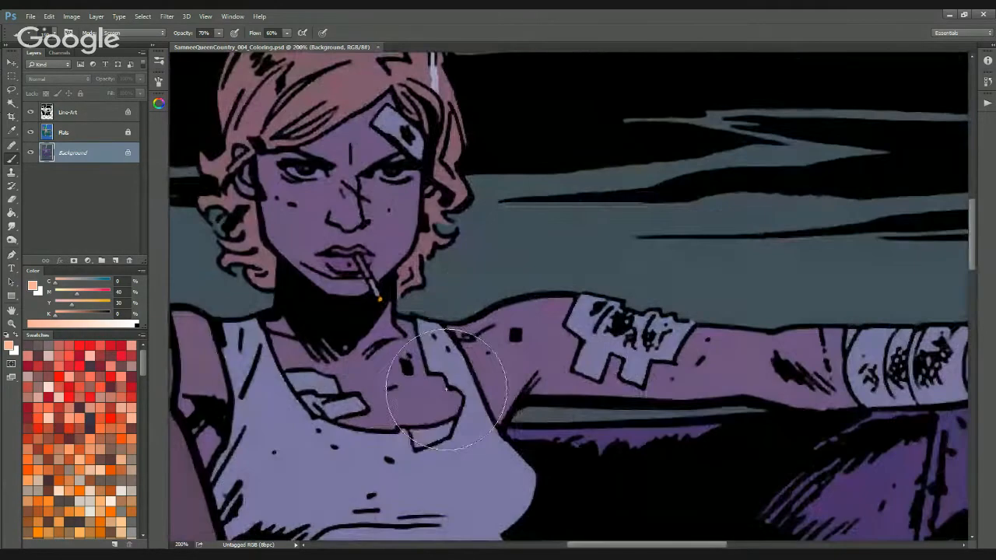
left_click_drag(397, 227, 474, 373)
key("w")
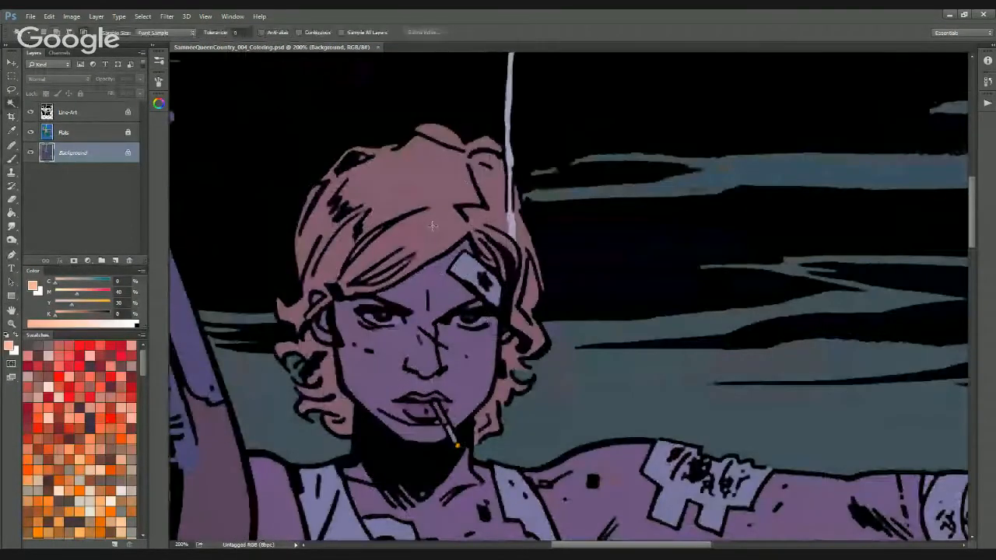
left_click(433, 225)
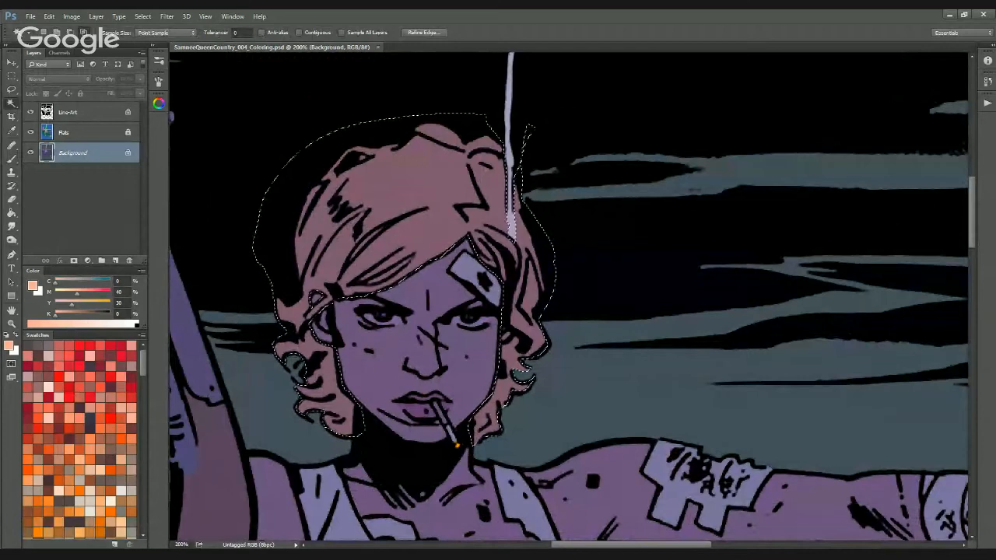
key("ctrl+h")
key("b")
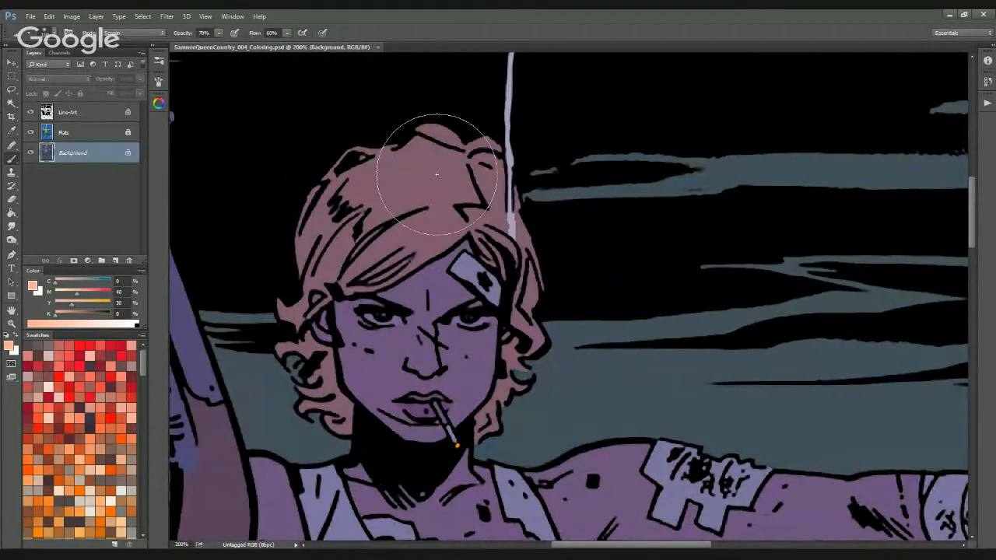
Sample the muted pink of the hair as the foreground colour for the Brush tool
key("alt")
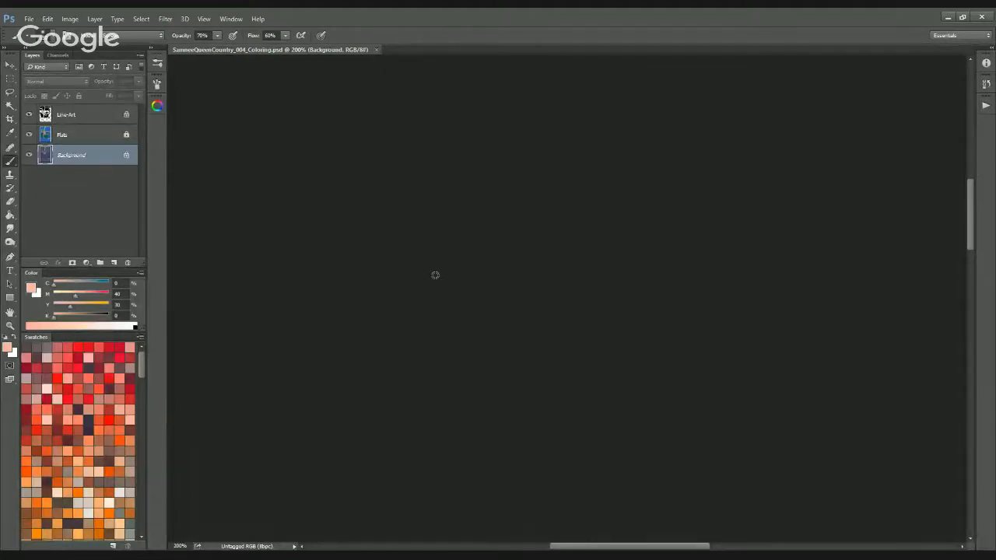
left_click(437, 274, "alt")
left_click(416, 179, "alt")
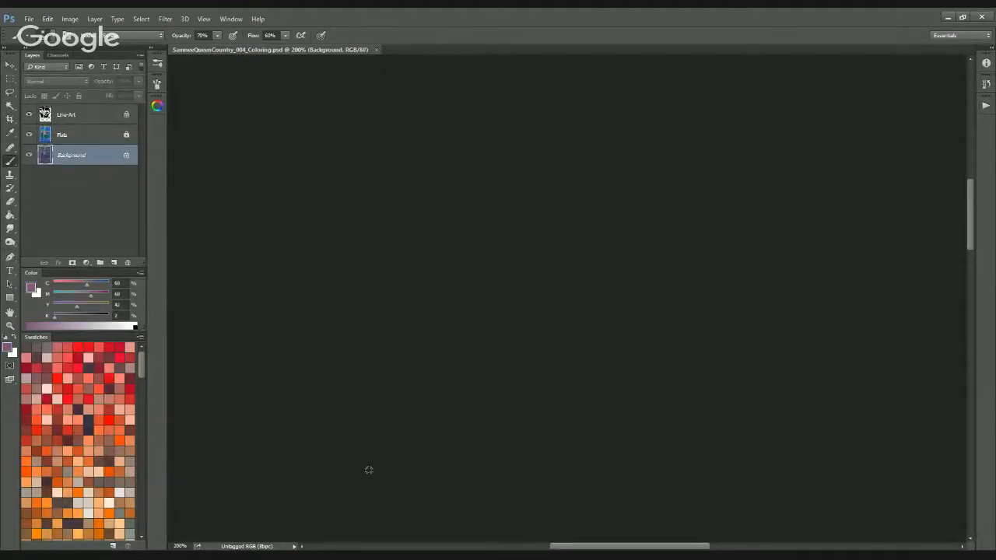
left_click(363, 495, "alt")
left_click(288, 433, "alt")
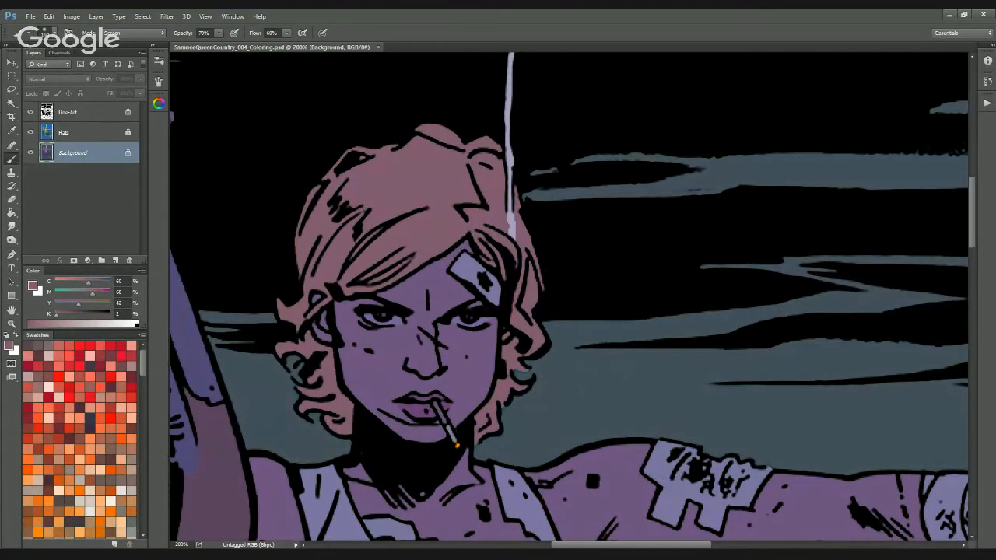
Brighten the selected hair with Hue/Saturation, using saturation +39, lightness +23 and a slightly warmer hue
key("ctrl+1")
key("ctrl+u")
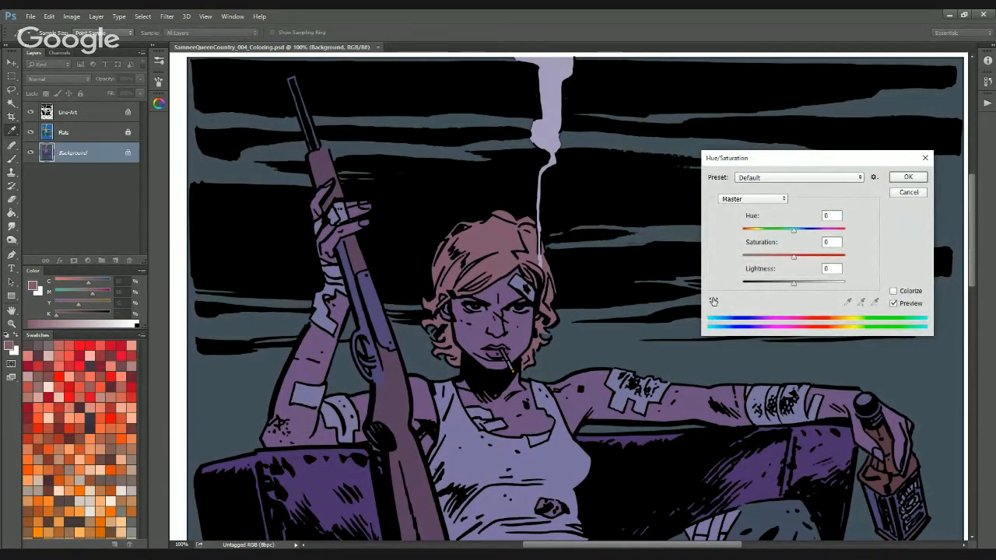
left_click_drag(794, 257, 805, 284)
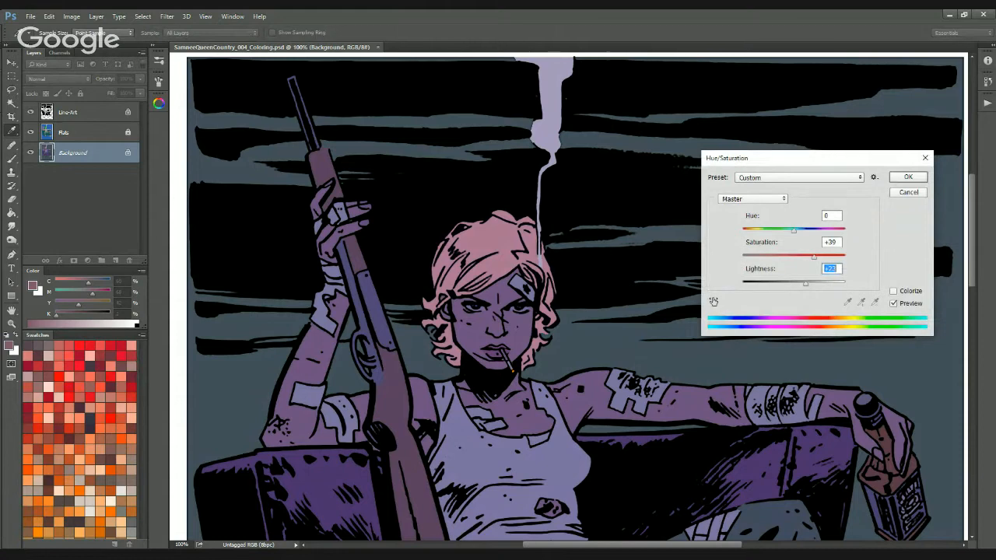
left_click_drag(794, 229, 809, 230)
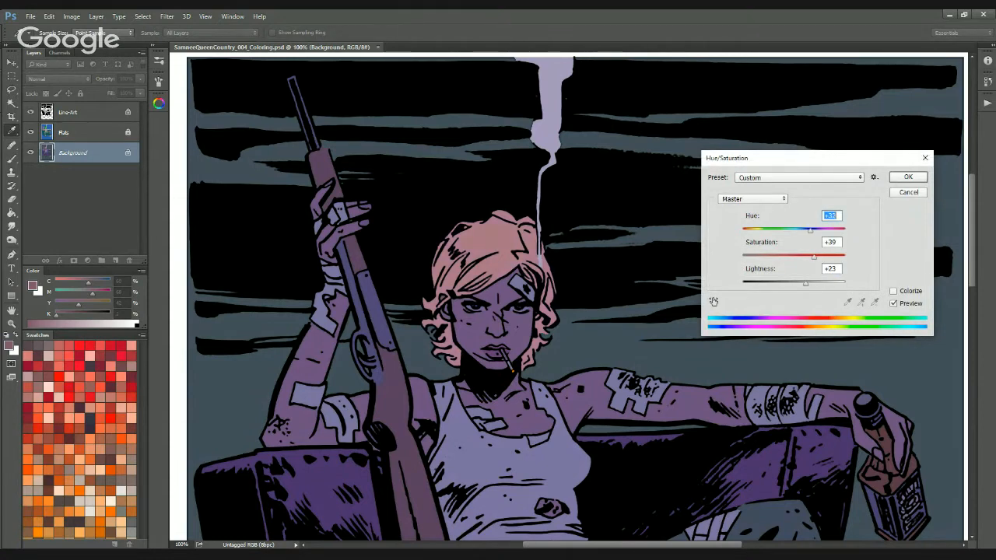
key("Return")
Enlarge the brush tip, select the woman's purple skin areas with the Magic Wand and return to the Brush tool
key("b")
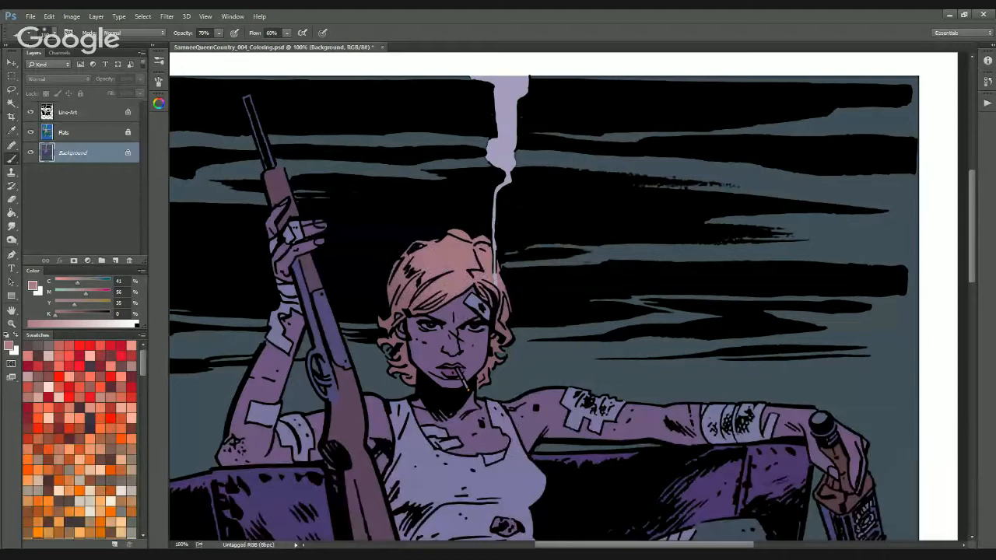
key("bracketright")
key("bracketright")
key("bracketright")
key("bracketright")
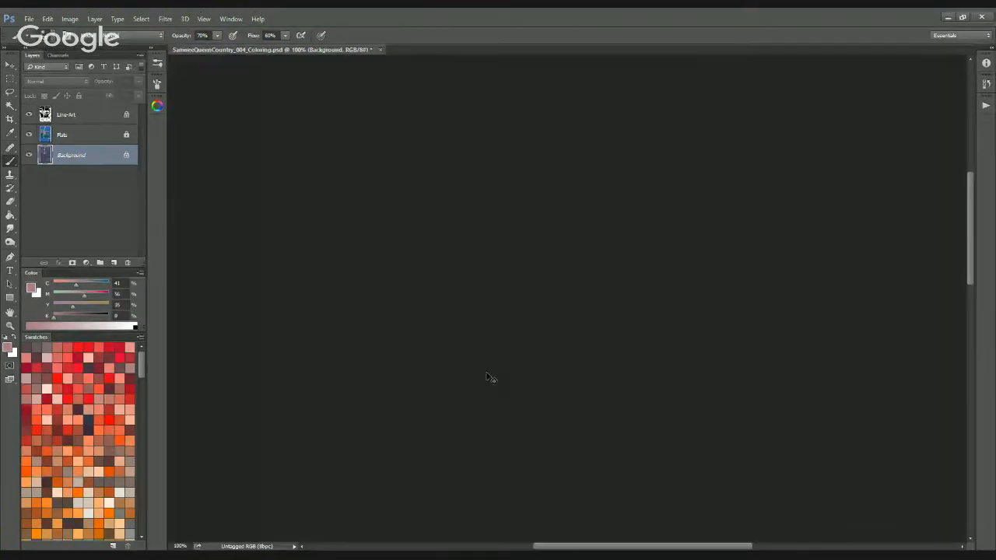
key("w")
left_click(485, 445)
key("b")
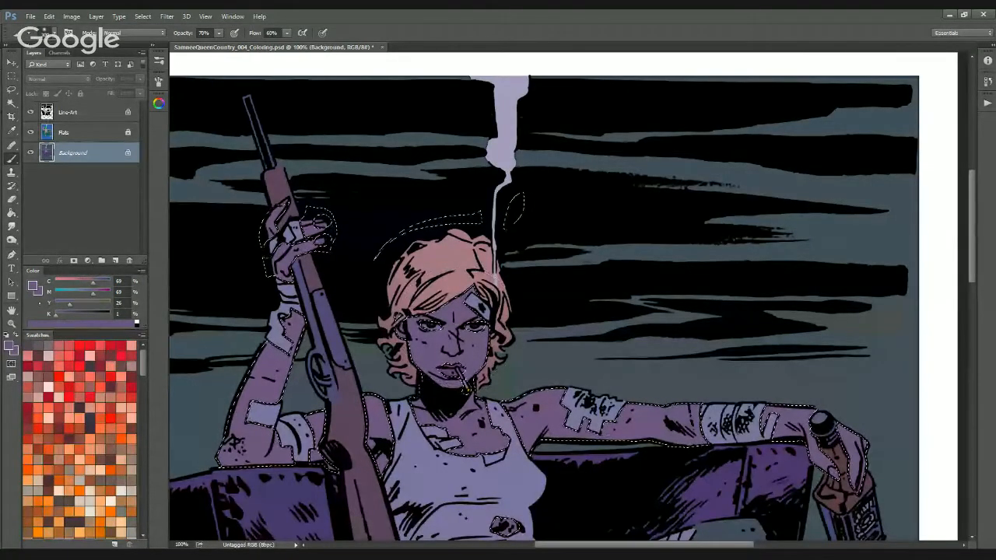
Reset the colours to default black and white, swap them, and restore the sampled purple skin tone
key("d")
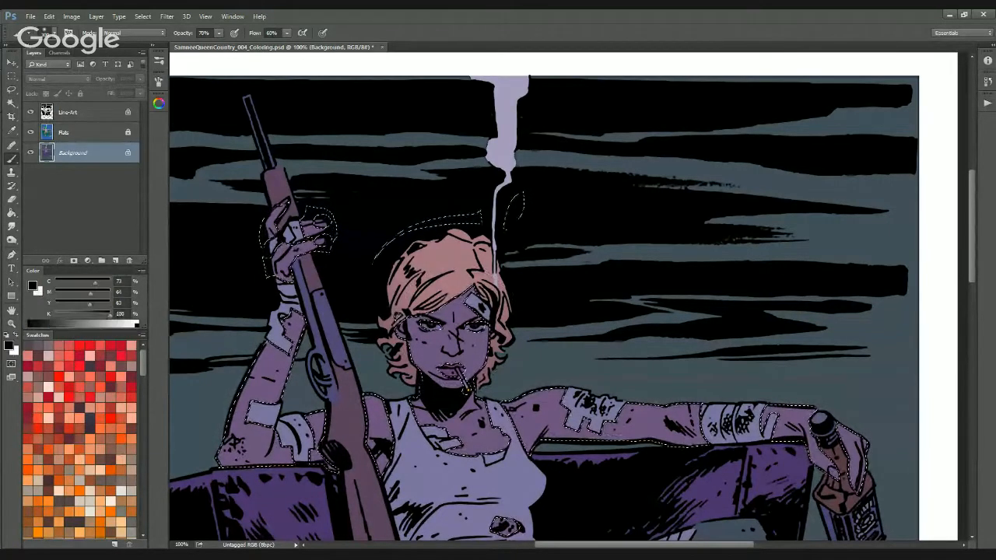
key("x")
key("x")
key("x")
key("x")
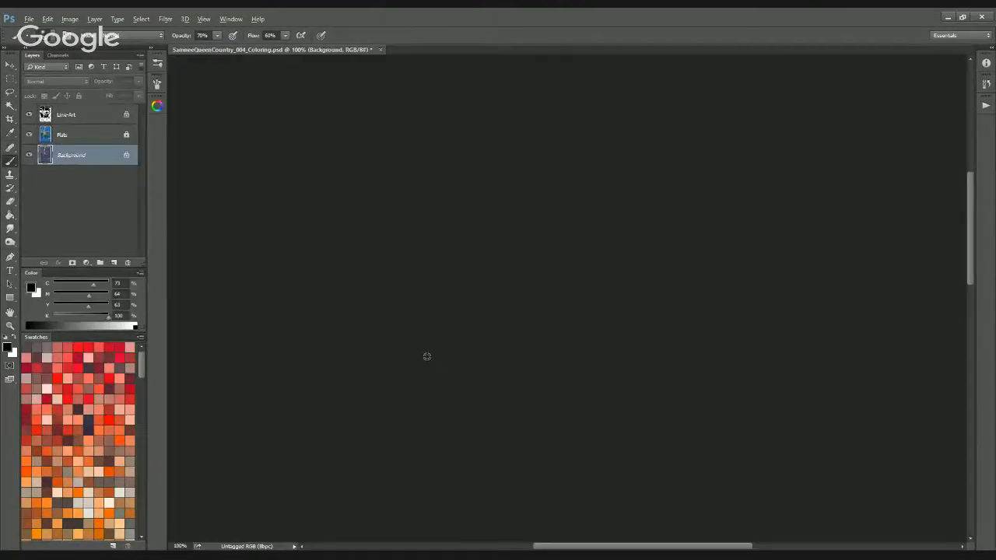
left_click(428, 358, "alt")
key("x")
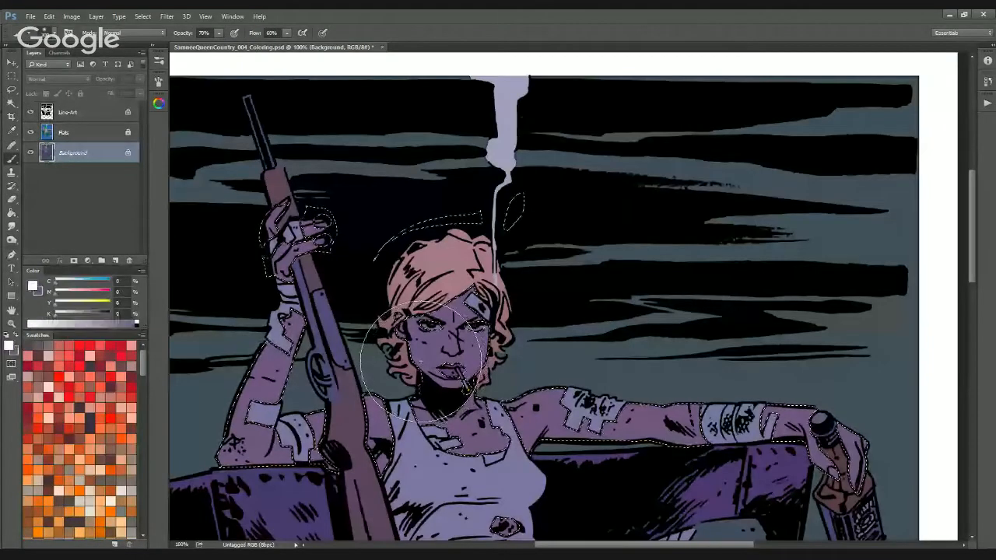
key("x")
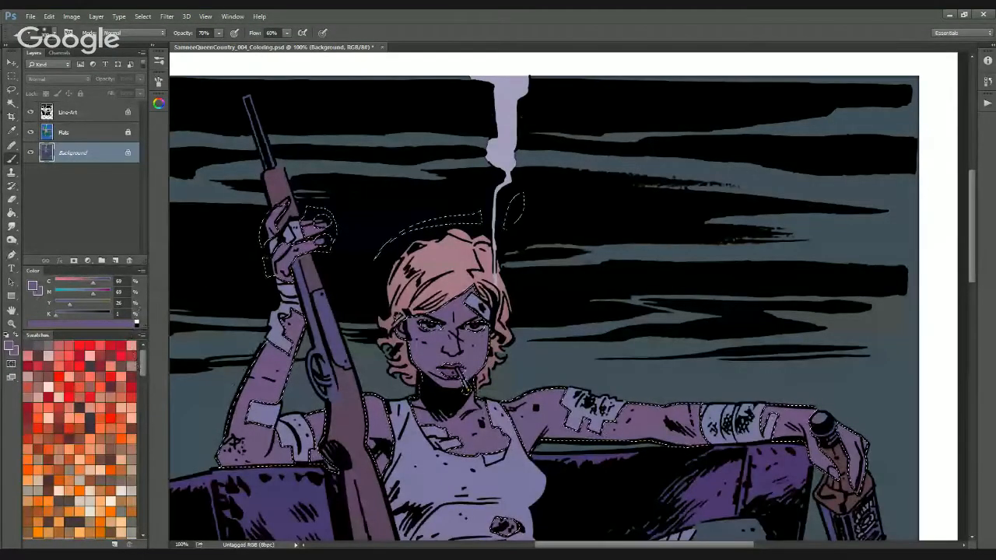
Hide the selection edges, mix the lighter pink C 38, M 49, Y 11, K 1 and brush it over the skin
key("ctrl+d")
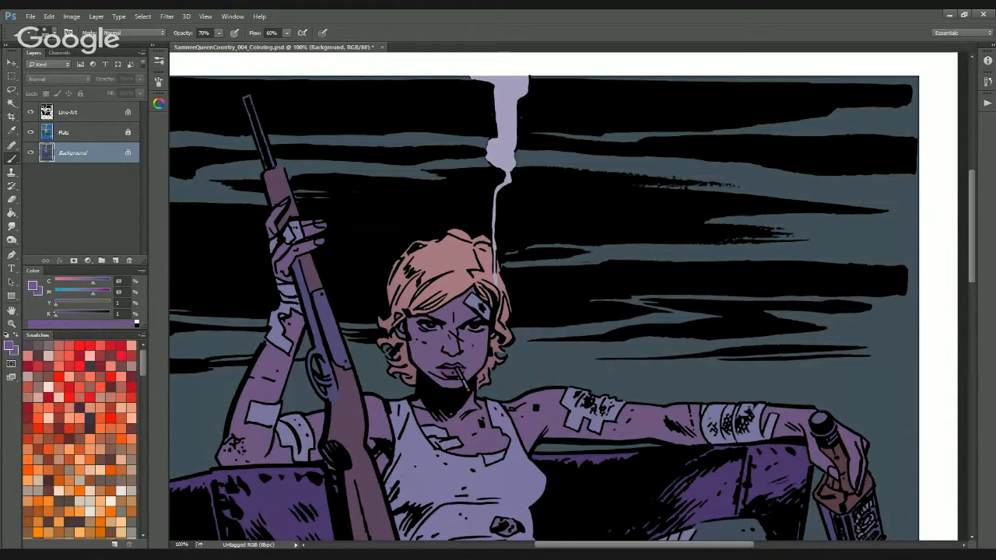
mouse_move(93, 283)
left_mouse_down()
mouse_move(75, 283)
mouse_move(83, 295)
left_mouse_up()
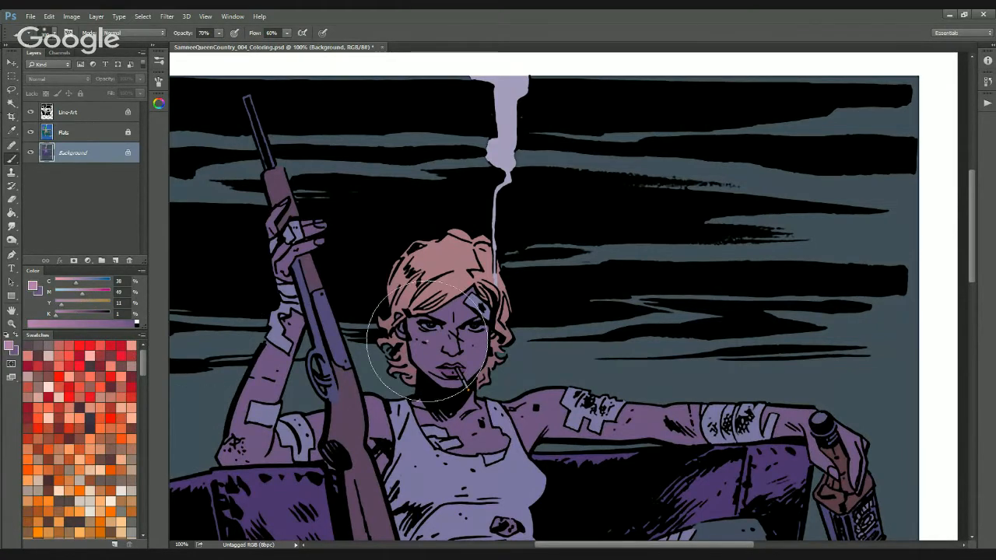
left_click_drag(548, 365, 563, 300)
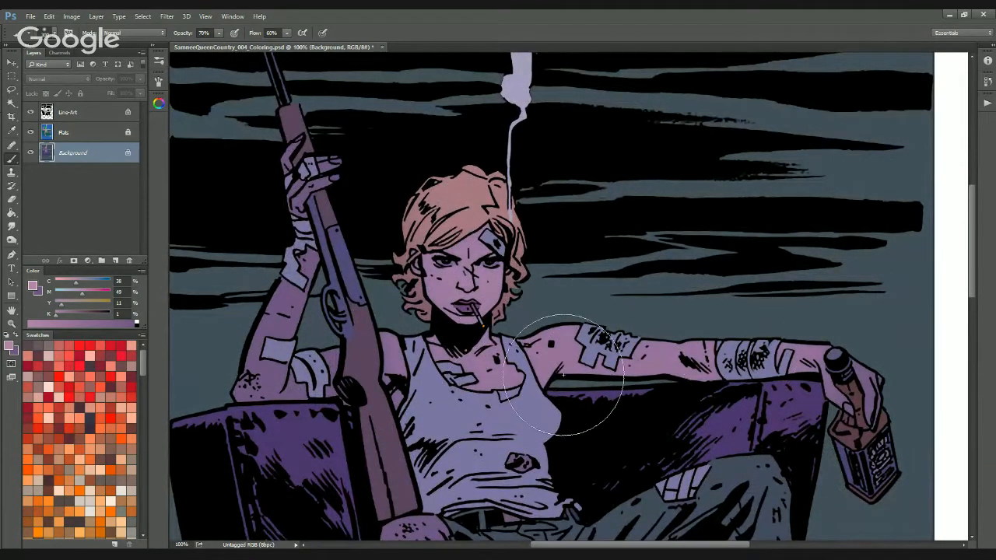
Undo the last skin strokes and brush the lighter pink over the raised arm and the hand holding the rifle
left_click(582, 413, "alt")
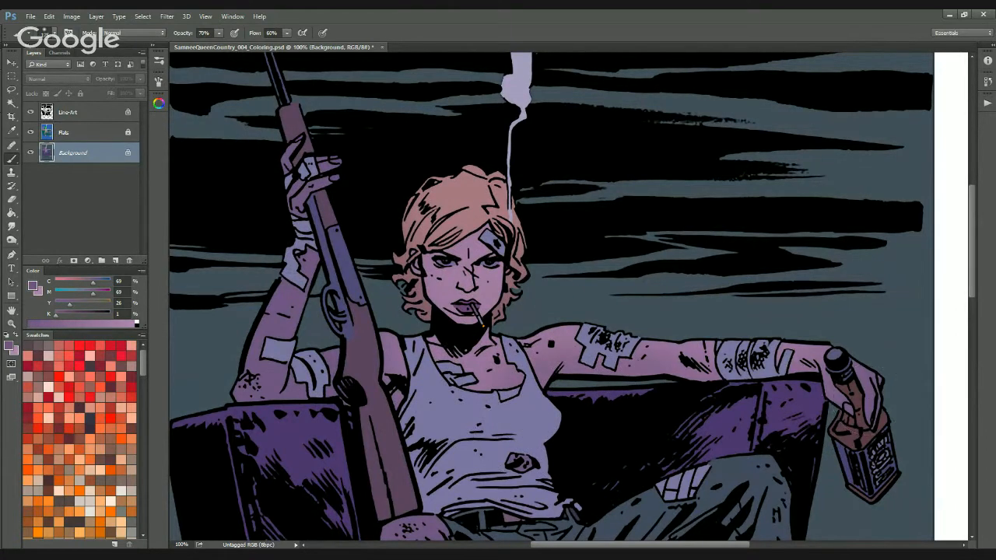
key("ctrl+alt+z")
key("ctrl+alt+z")
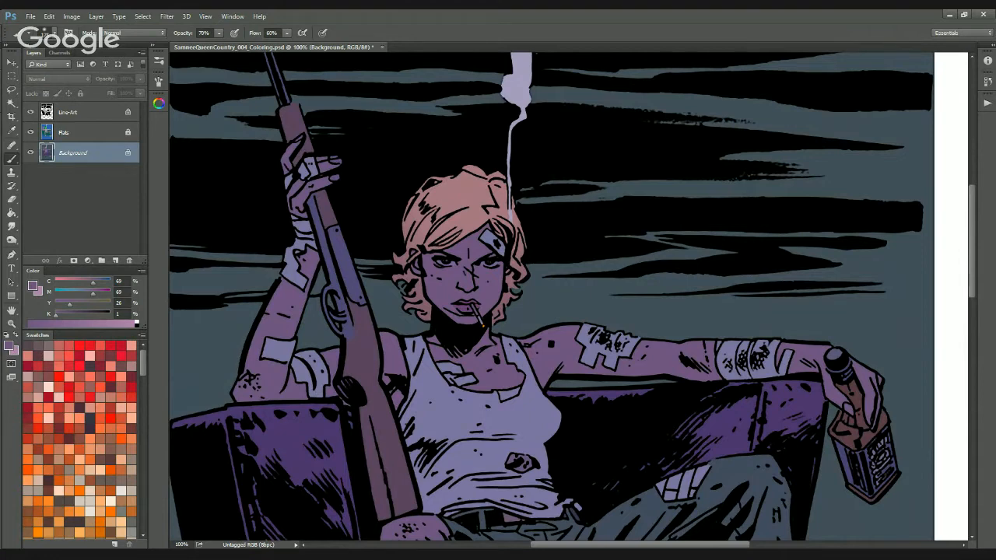
left_click(632, 348, "alt")
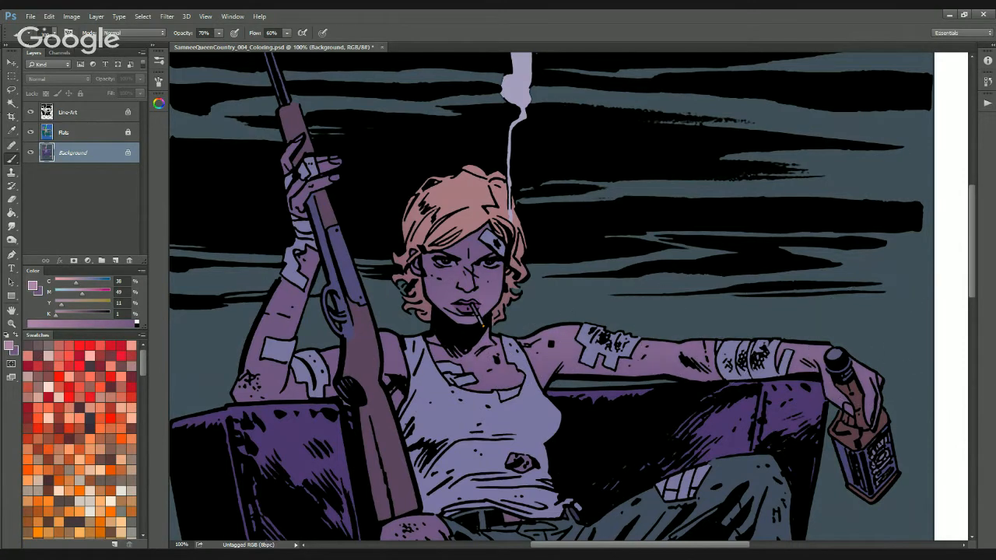
mouse_move(299, 269)
left_mouse_down()
mouse_move(319, 144)
mouse_move(304, 151)
mouse_move(302, 139)
left_mouse_up()
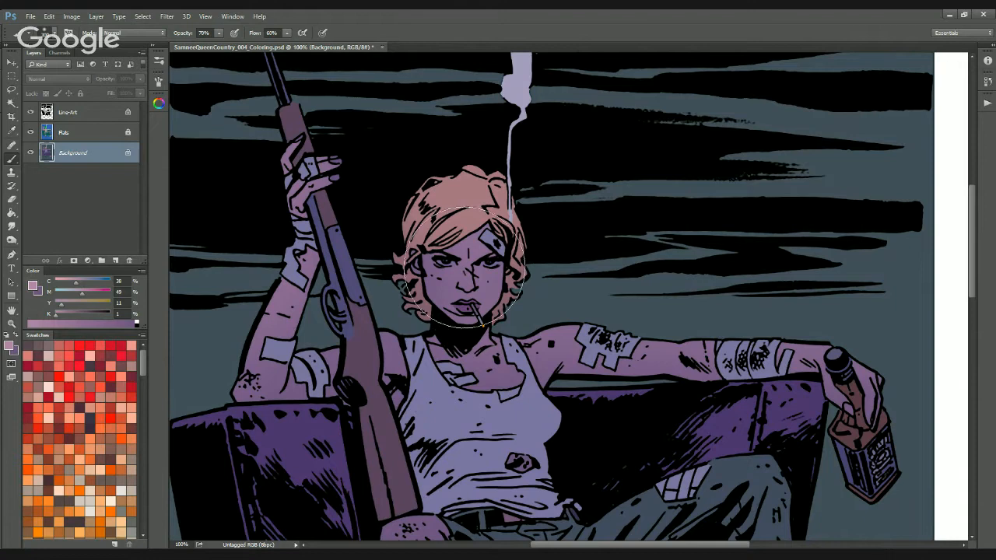
Examine the shaded skin at reduced and full view size
key("ctrl+minus")
key("ctrl+minus")
key("ctrl+plus")
key("ctrl+plus")
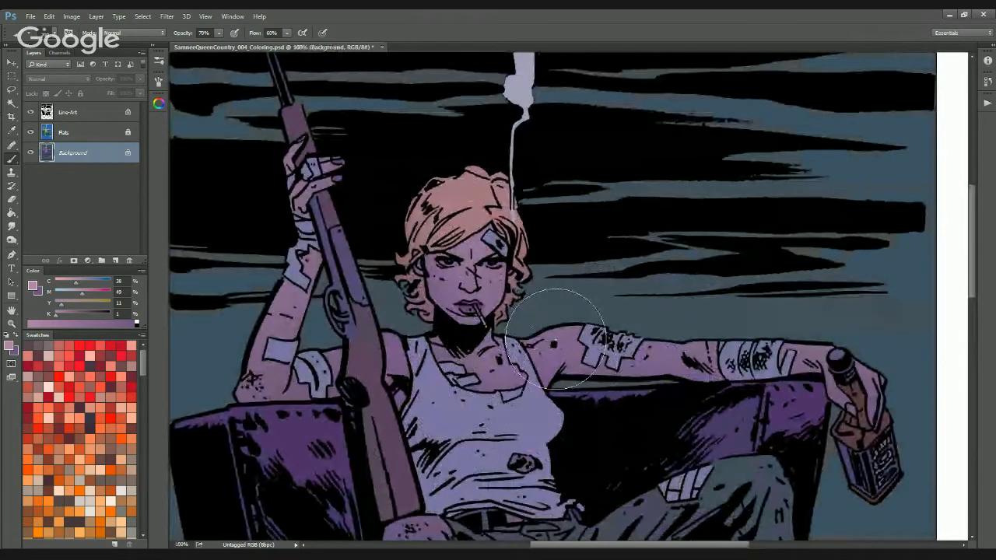
key("ctrl+minus")
key("ctrl+minus")
key("ctrl+plus")
key("ctrl+plus")
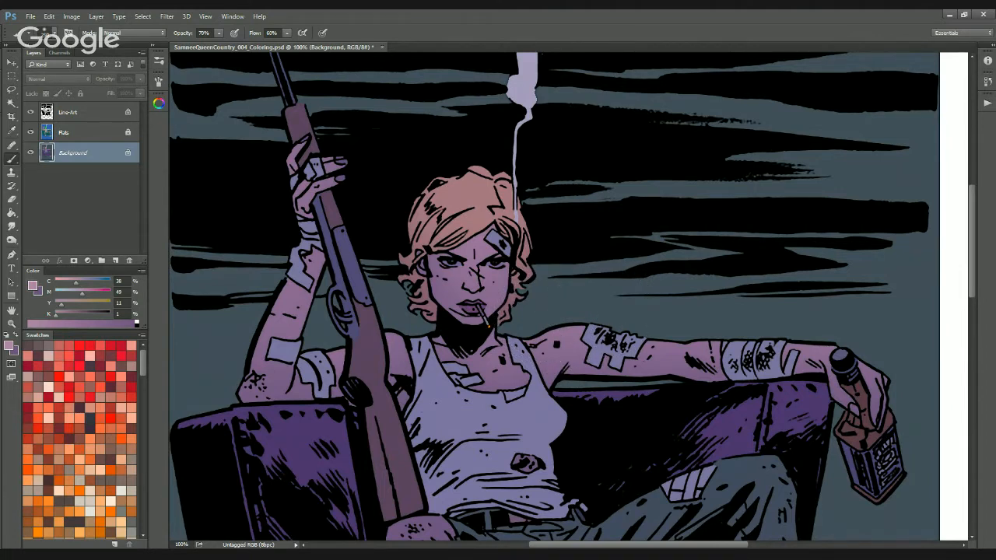
Try the Pencil tool, make the darker purple C 69, M 69, Y 26, K 1 the foreground colour, and return to the Brush tool
key("shift+b")
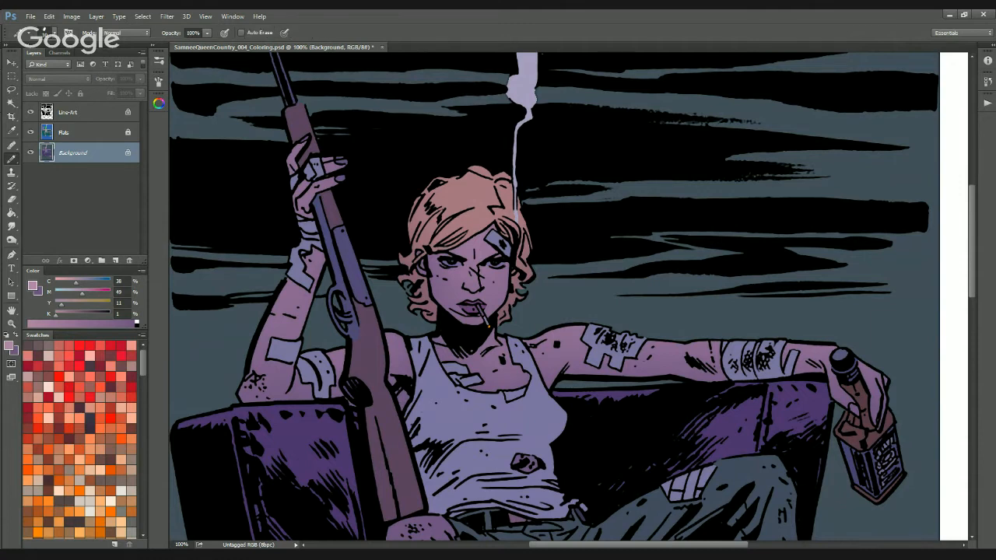
key("x")
key("ctrl+z")
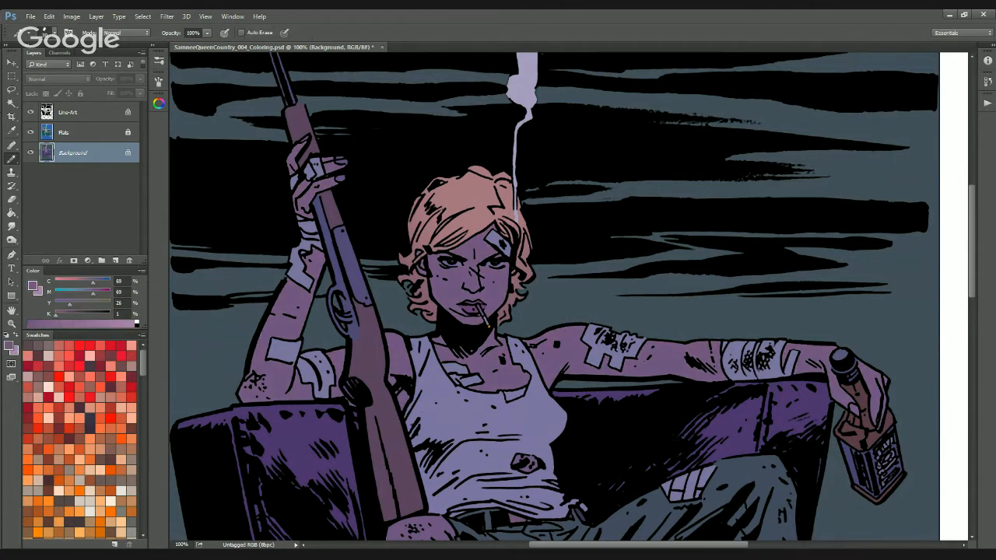
key("s")
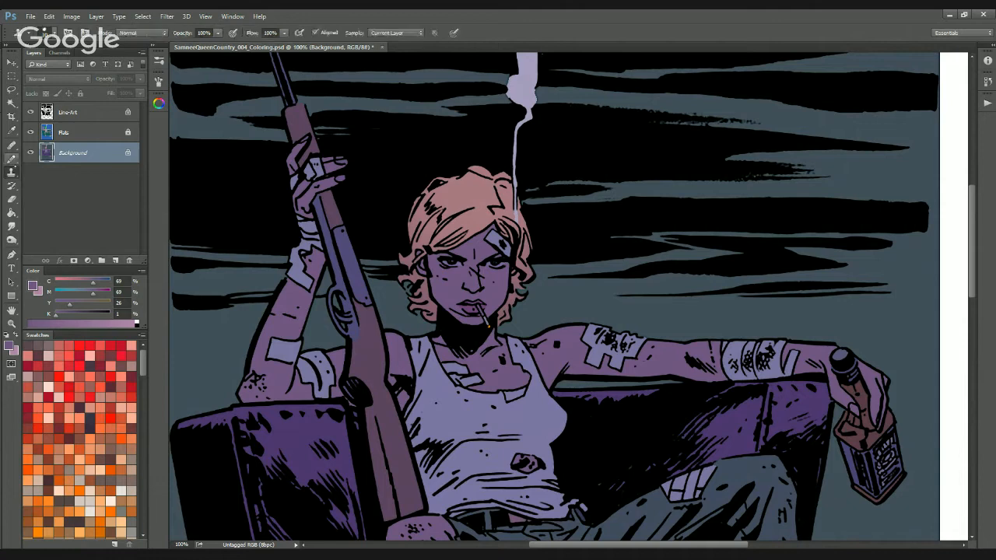
key("b")
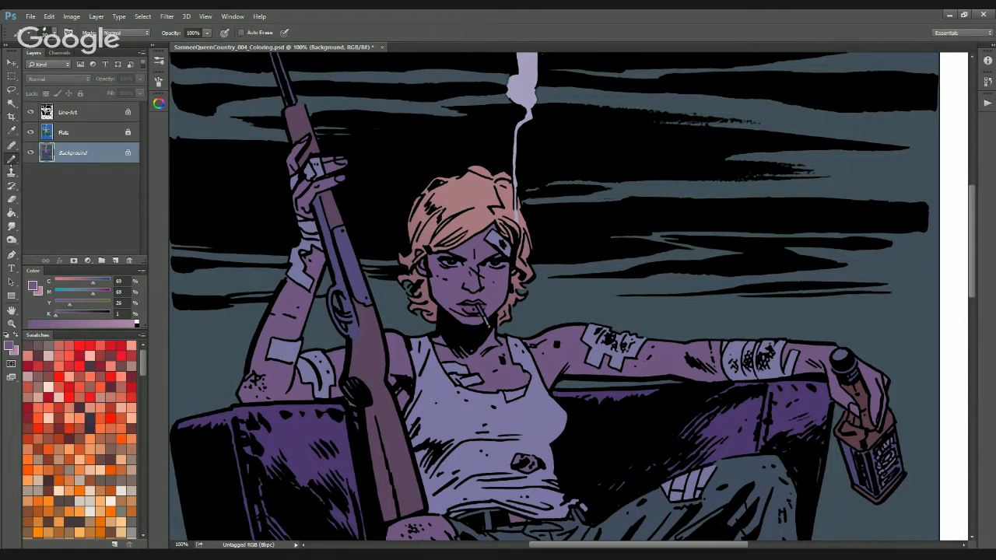
right_click(12, 159)
left_click(54, 157)
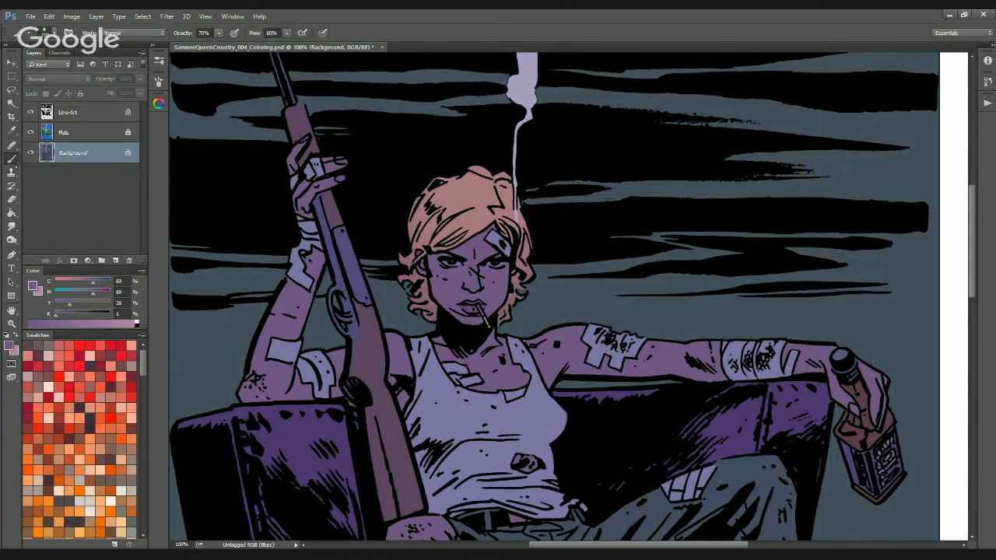
Choose the Pencil tool, cycle through the Mixer Brush and Color Replacement tools, and return to the Pencil
right_click(11, 158)
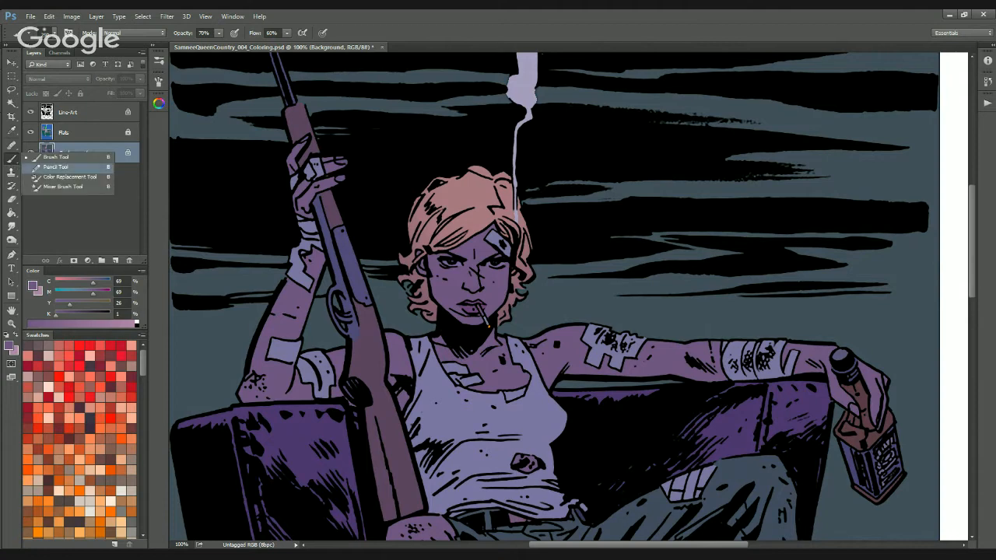
left_click(54, 166)
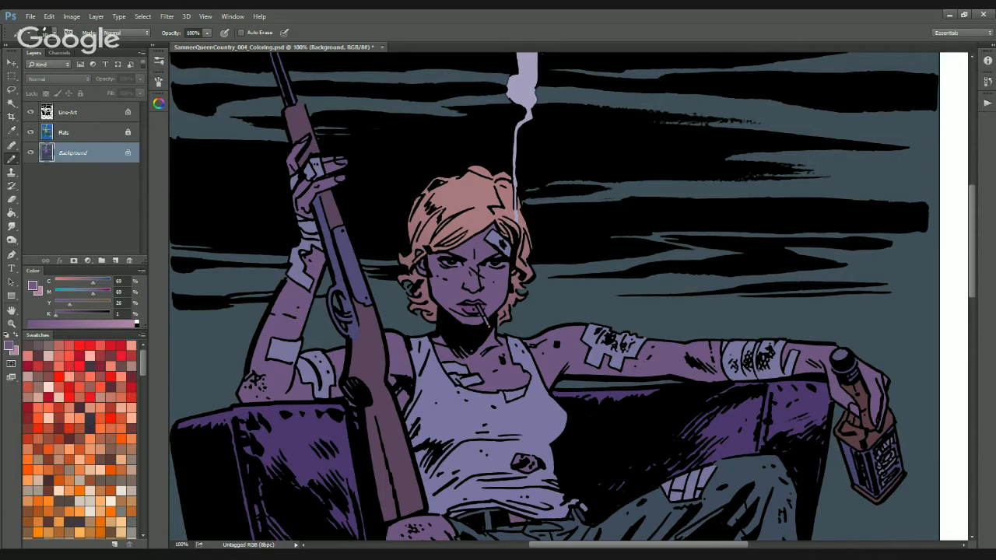
key("shift+b")
key("shift+b")
key("shift+b")
key("shift+b")
key("shift+b")
key("shift+b")
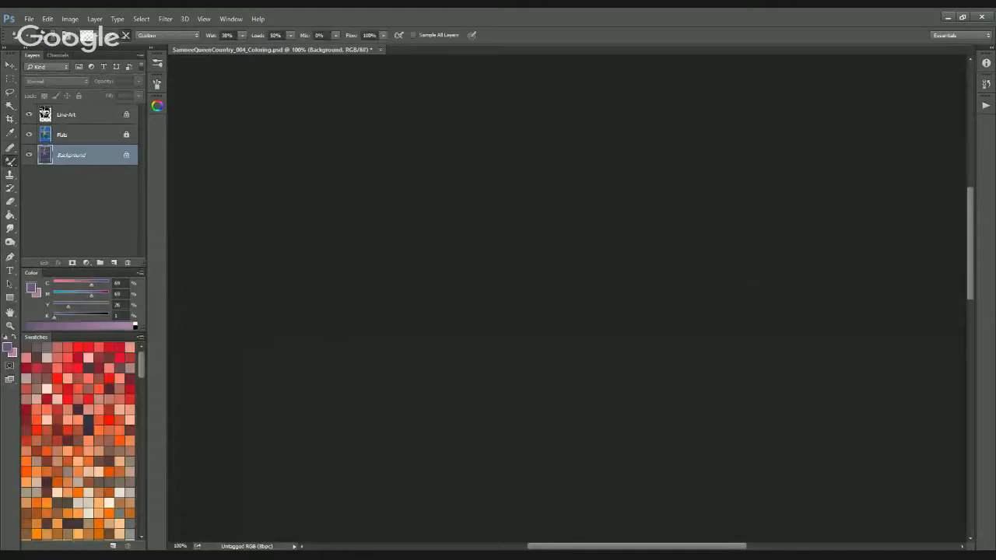
key("shift+b")
key("shift+b")
key("shift+b")
key("shift+b")
key("shift+b")
key("shift+b")
key("shift+b")
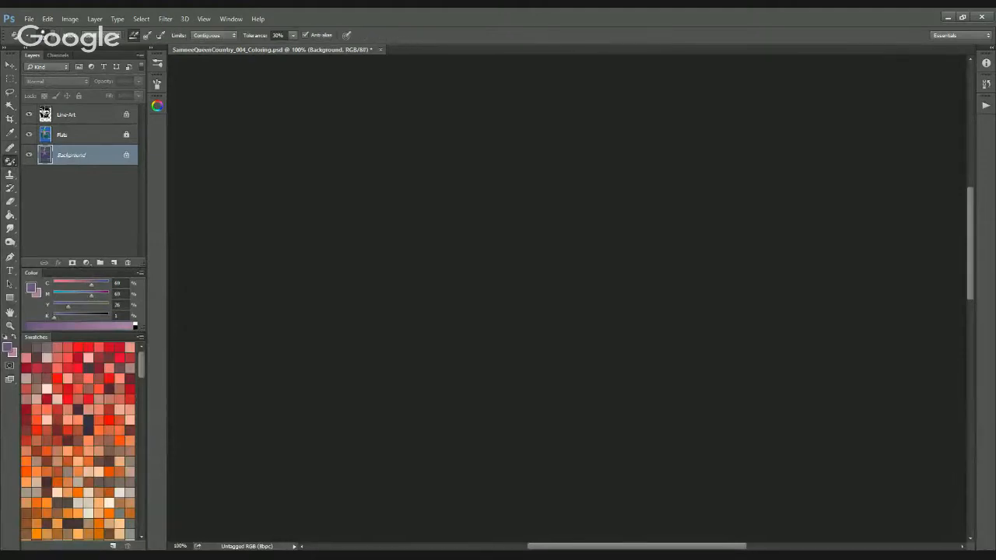
key("shift+b")
key("shift+b")
key("shift+b")
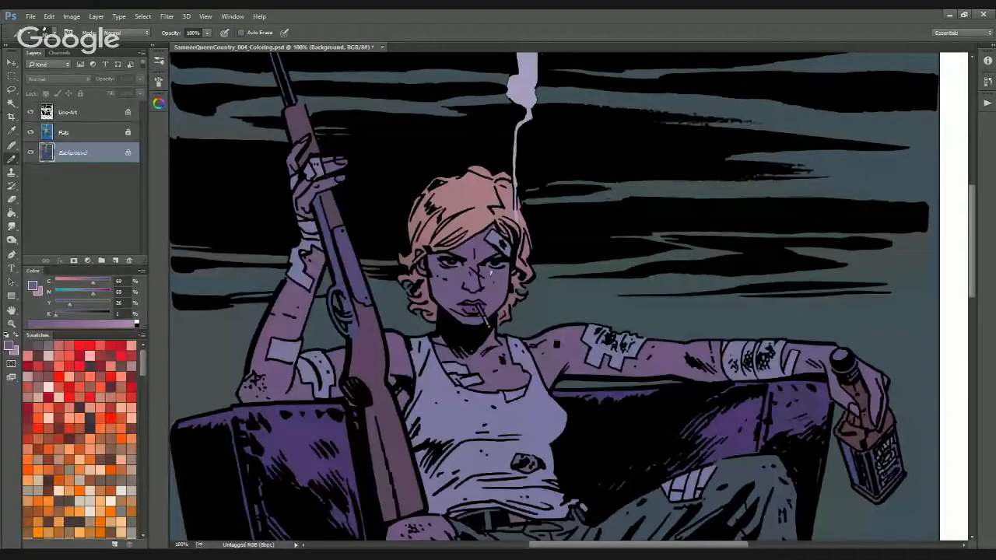
Paint hard-edged highlights in pink C 38, M 49, Y 11, K 1 on the nose, cheeks, chin and forehead
key("ctrl+plus")
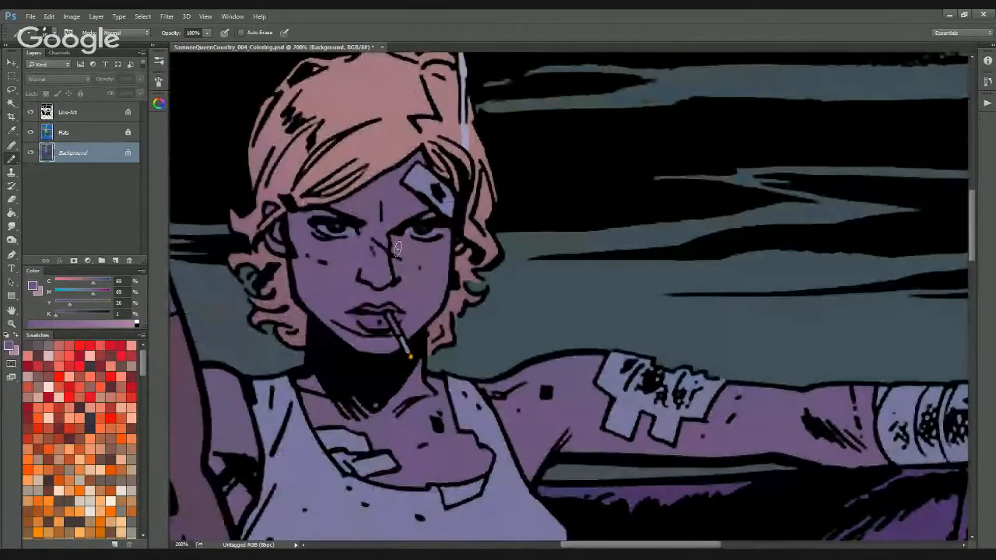
left_click_drag(426, 288, 497, 279)
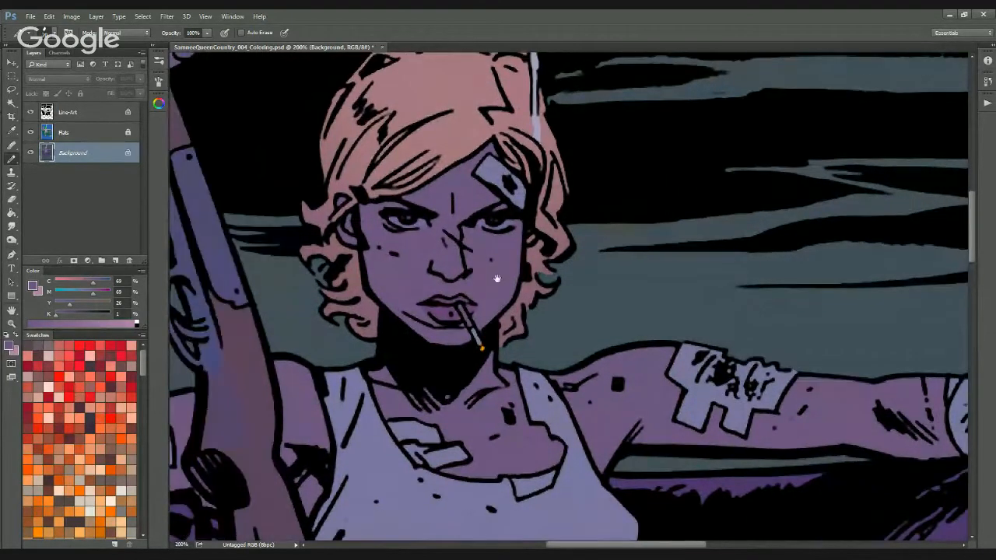
left_click(453, 273, "alt")
mouse_move(449, 236)
left_mouse_down()
mouse_move(452, 263)
mouse_move(434, 269)
mouse_move(455, 268)
mouse_move(478, 241)
mouse_move(511, 244)
mouse_move(474, 244)
mouse_move(478, 263)
mouse_move(481, 252)
mouse_move(509, 250)
mouse_move(483, 270)
mouse_move(483, 300)
mouse_move(475, 295)
mouse_move(501, 297)
mouse_move(480, 314)
left_mouse_up()
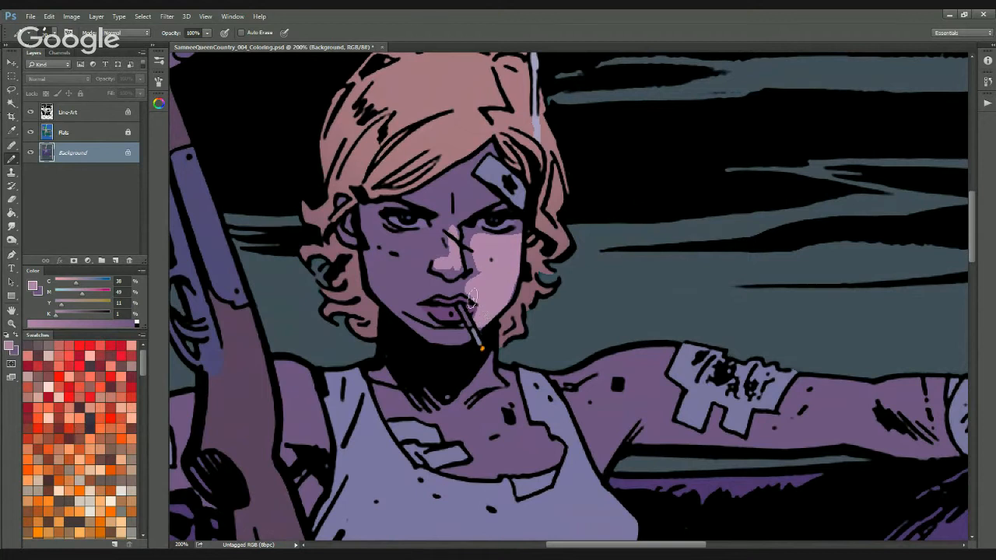
left_click_drag(433, 335, 467, 336)
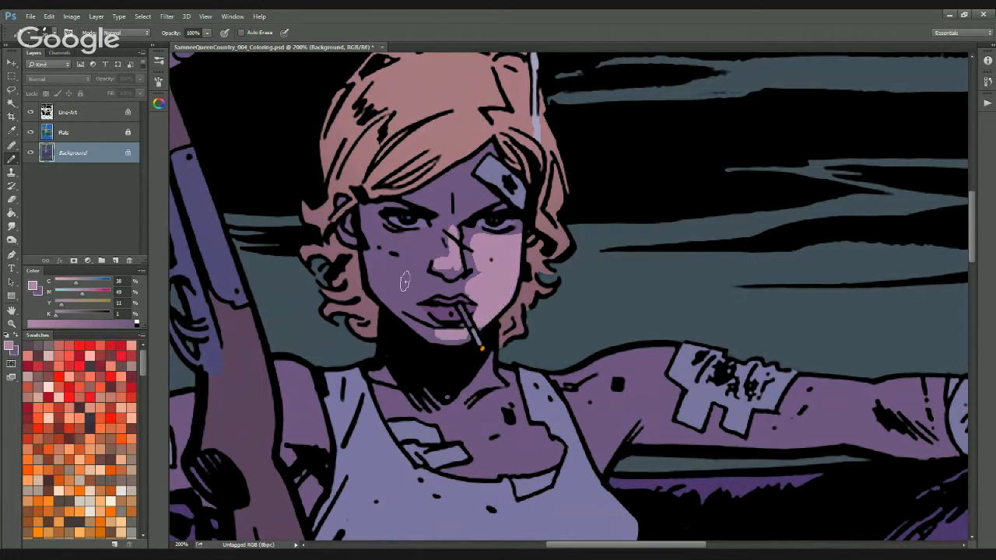
mouse_move(386, 240)
left_mouse_down()
mouse_move(410, 241)
mouse_move(394, 268)
mouse_move(421, 265)
mouse_move(393, 247)
mouse_move(429, 246)
mouse_move(415, 271)
mouse_move(383, 274)
mouse_move(407, 299)
left_mouse_up()
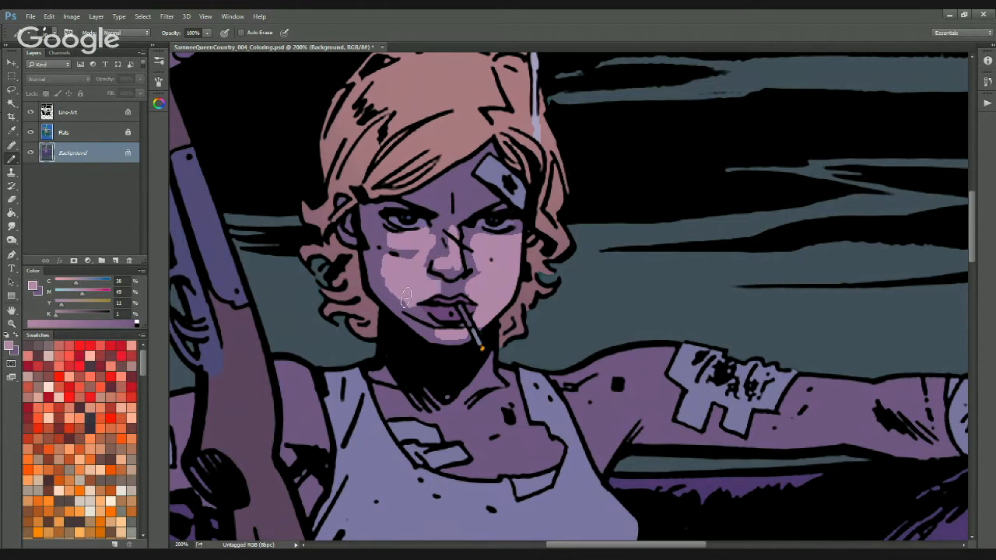
mouse_move(439, 195)
left_mouse_down()
mouse_move(432, 208)
mouse_move(470, 193)
left_mouse_up()
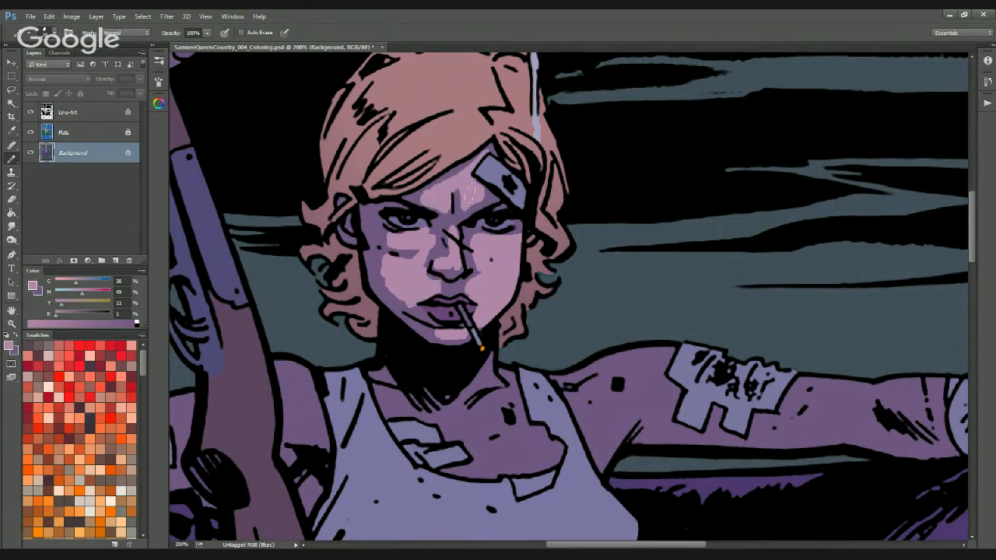
Select the pink face highlights with the Magic Wand and raise their hue in Hue/Saturation to a warmer pink
key("w")
left_click(499, 281)
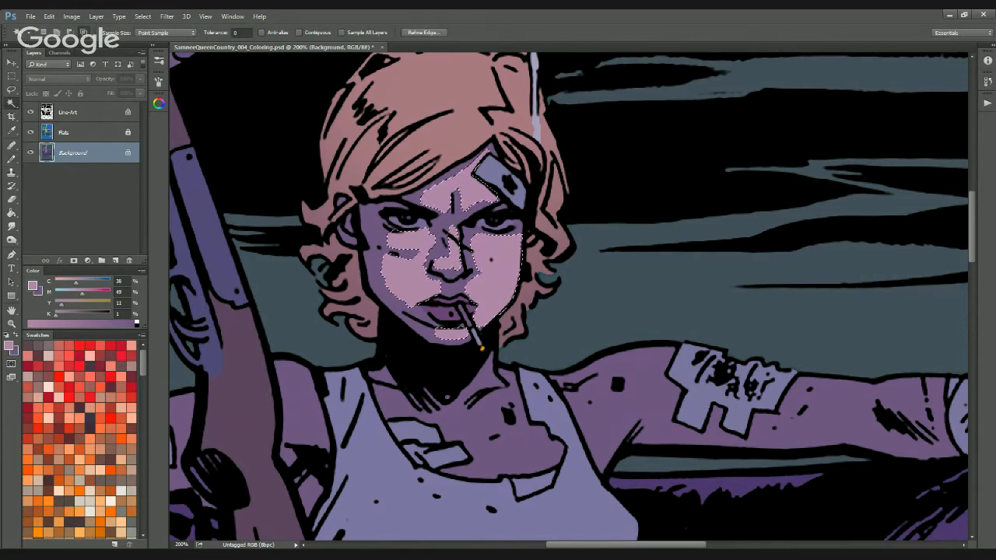
key("ctrl+u")
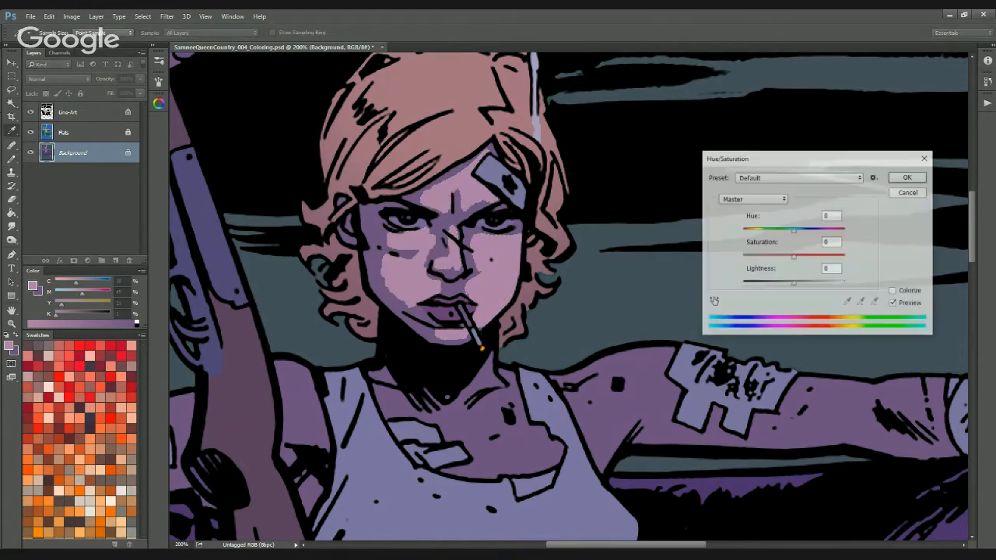
key("shift+Up")
key("Up")
key("shift+Up")
key("shift+Up")
key("shift+Up")
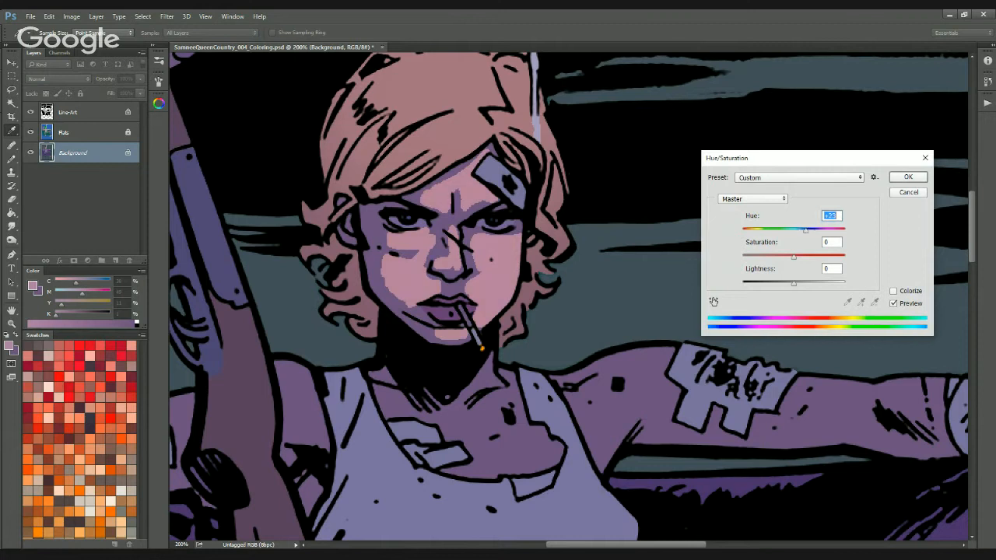
key("Return")
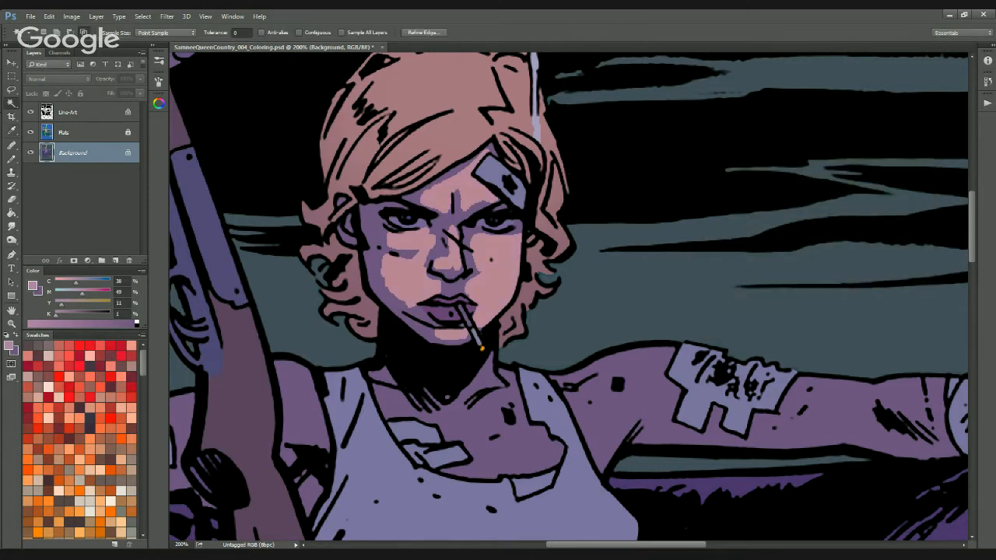
Undo the hue shift and all the hard-edged pencil highlights on the face
key("ctrl+alt+z")
key("ctrl+alt+z")
key("ctrl+alt+z")
key("ctrl+alt+z")
key("ctrl+alt+z")
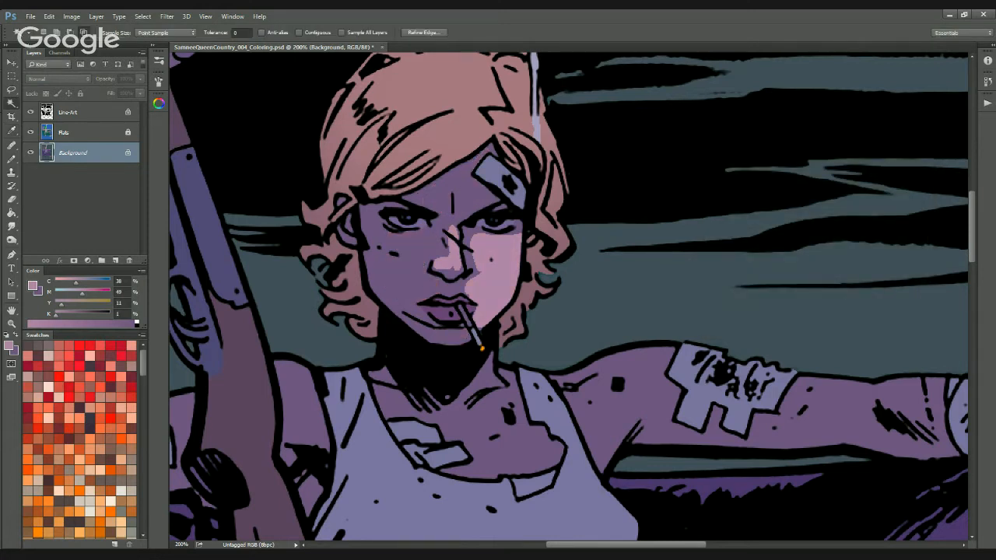
key("ctrl+alt+z")
key("ctrl+alt+z")
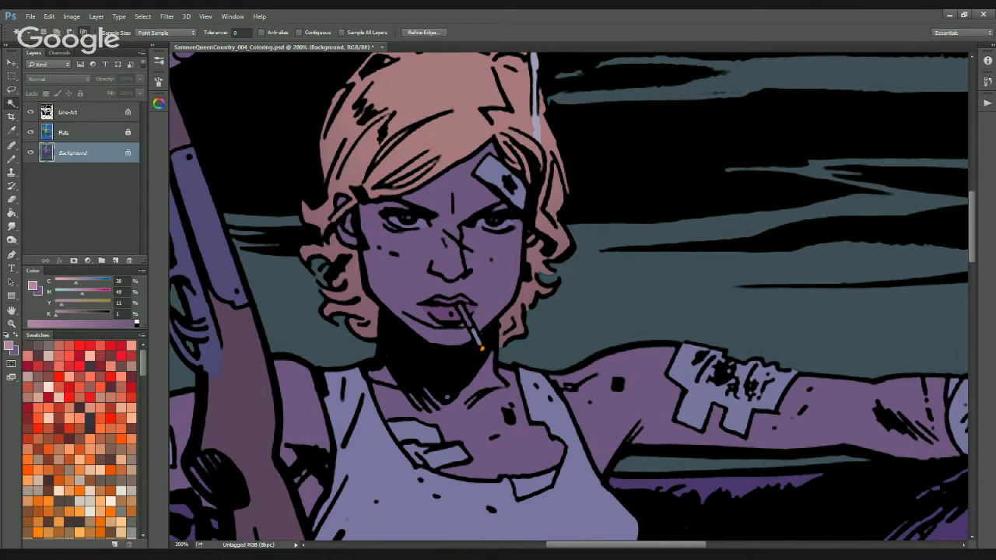
key("ctrl+alt+z")
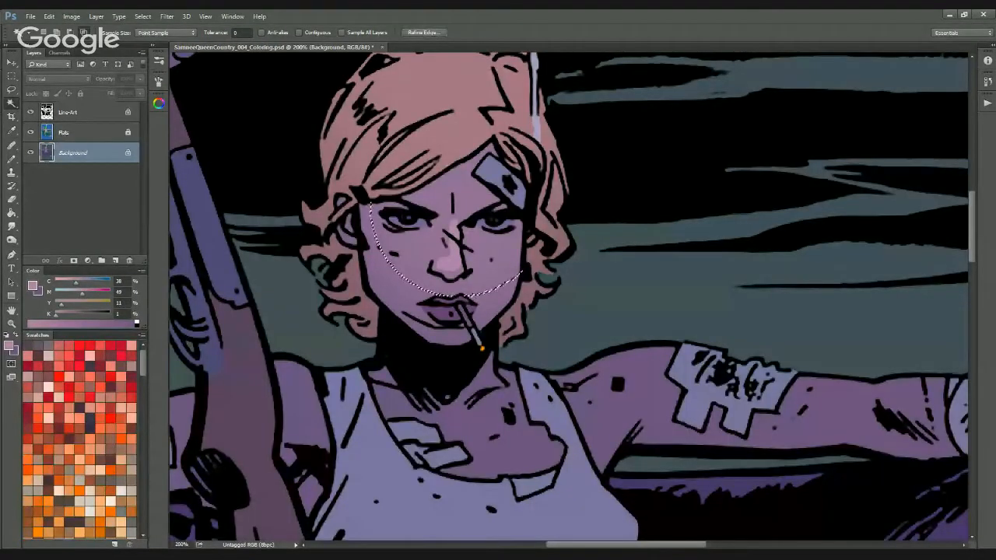
Undo the soft lighter shading on the face back to the flat purple skin and clear the skin selection
key("ctrl+d")
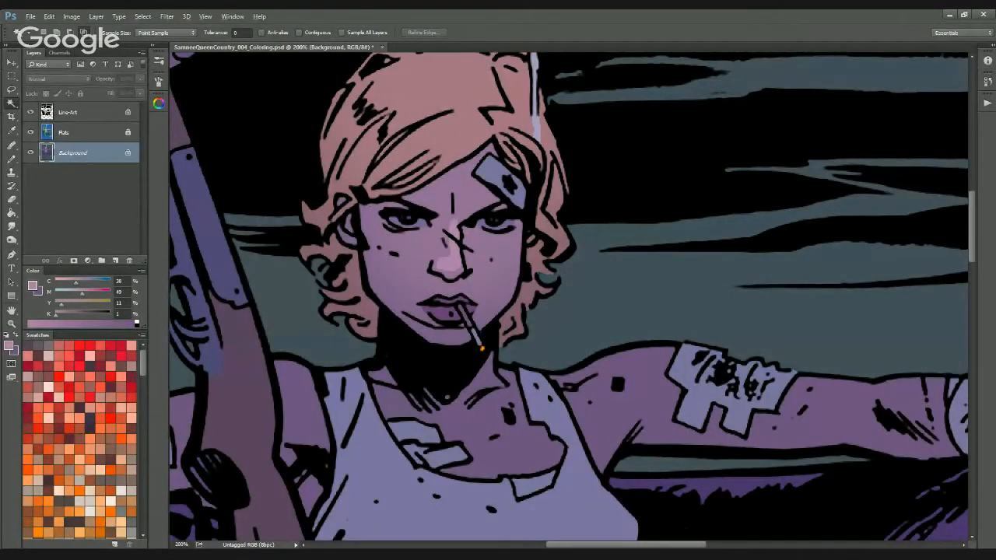
key("ctrl+alt+z")
key("ctrl+alt+z")
key("ctrl+alt+z")
key("ctrl+alt+z")
key("ctrl+alt+z")
key("ctrl+alt+z")
key("ctrl+alt+z")
key("ctrl+alt+z")
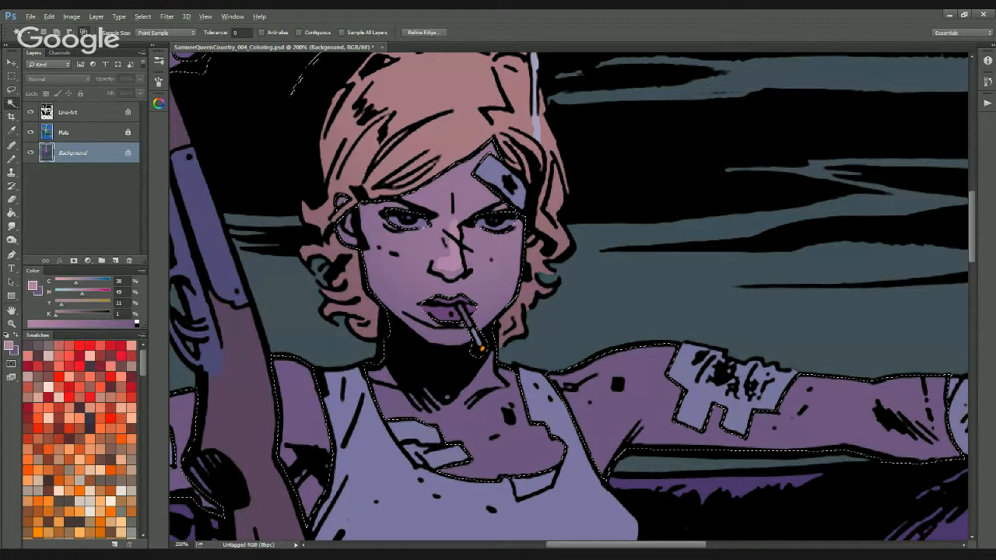
key("ctrl+alt+z")
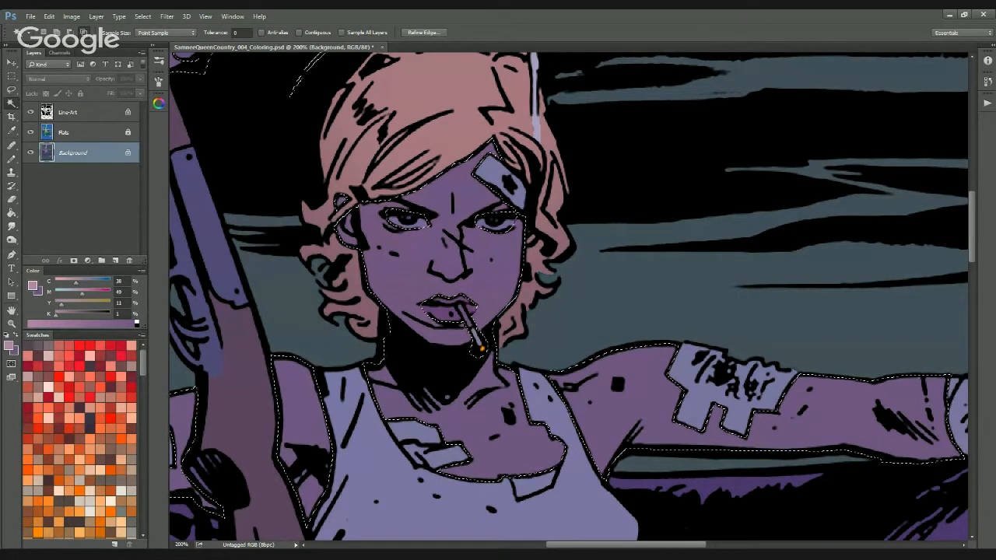
key("ctrl+d")
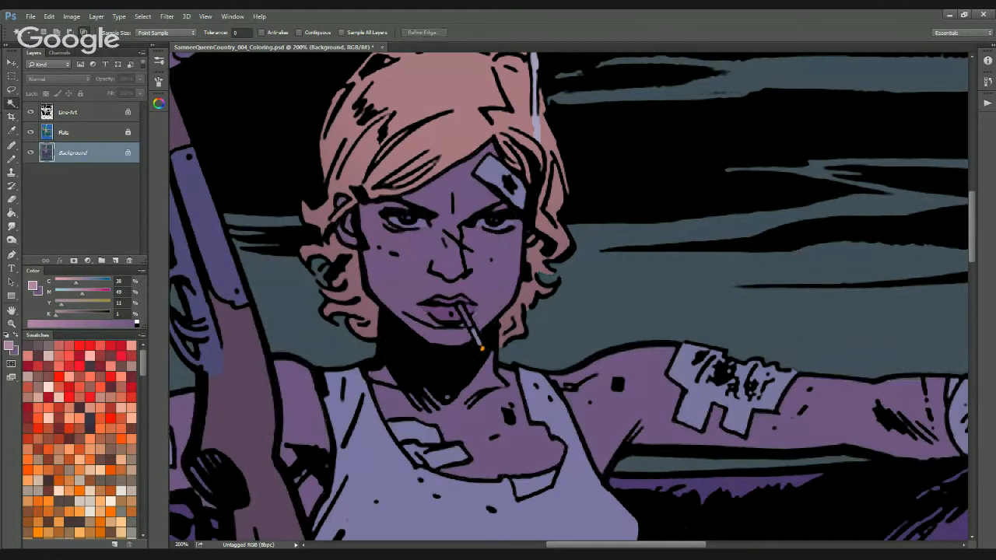
Return to the Pencil tool and examine the flat skin colours up close and across the whole page
key("ctrl+minus")
key("ctrl+plus")
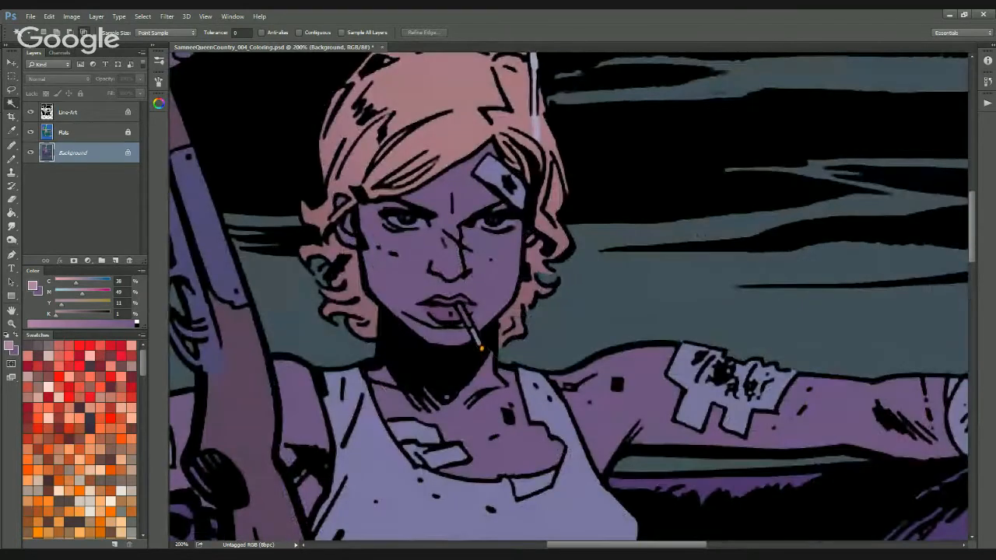
key("b")
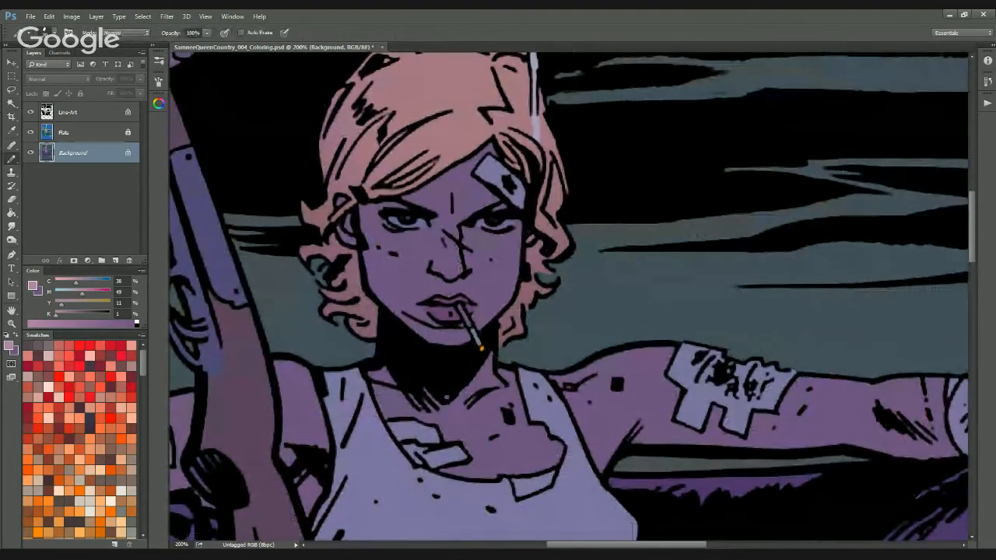
key("ctrl+minus")
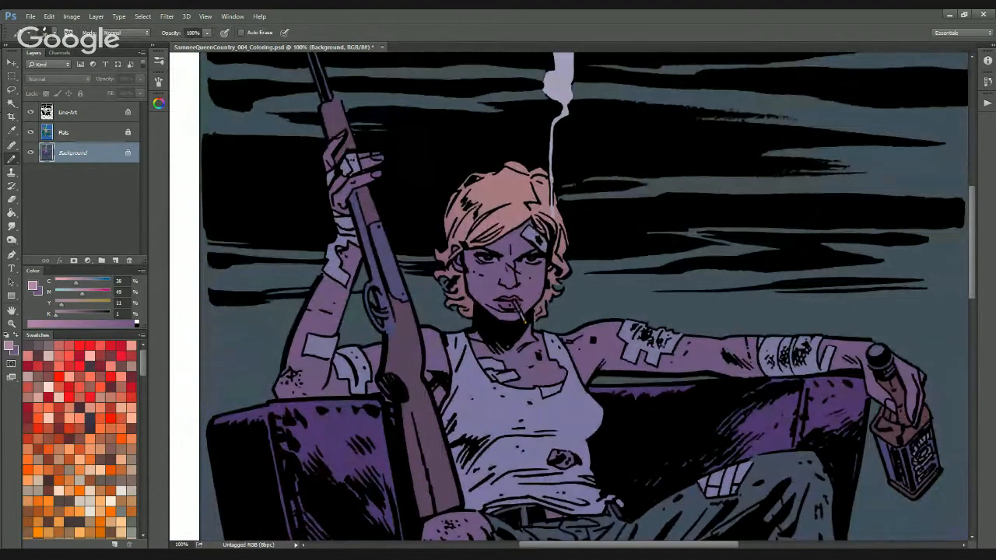
key("ctrl+plus")
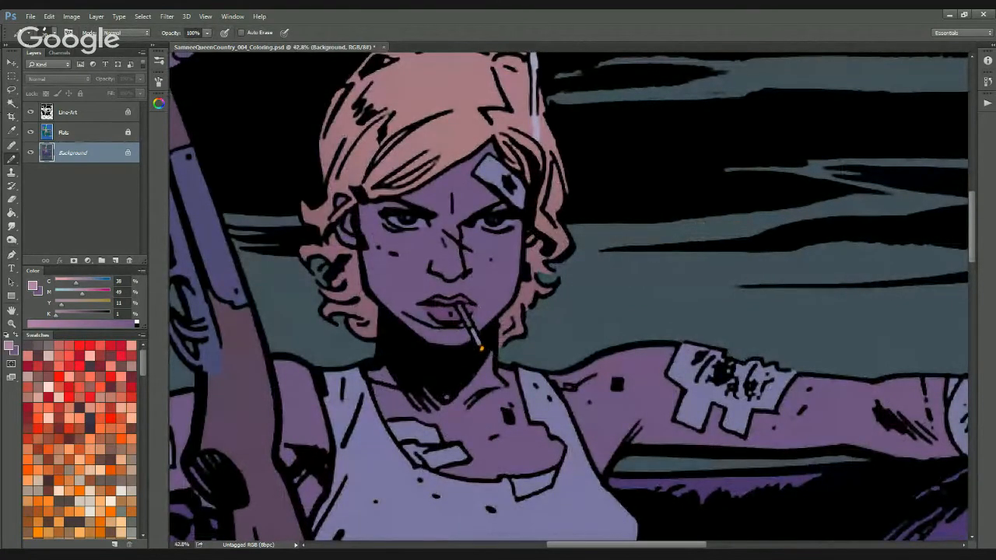
key("ctrl+0")
key("ctrl+plus")
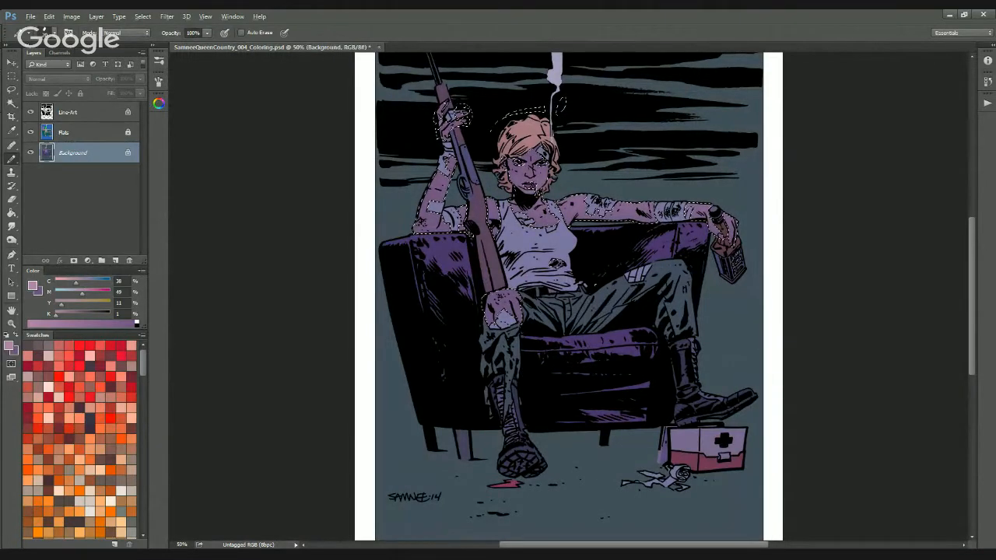
Undo the last changes to remove the skin selection, and review the whole illustration
key("ctrl+alt+z")
key("ctrl+alt+z")
key("ctrl+alt+z")
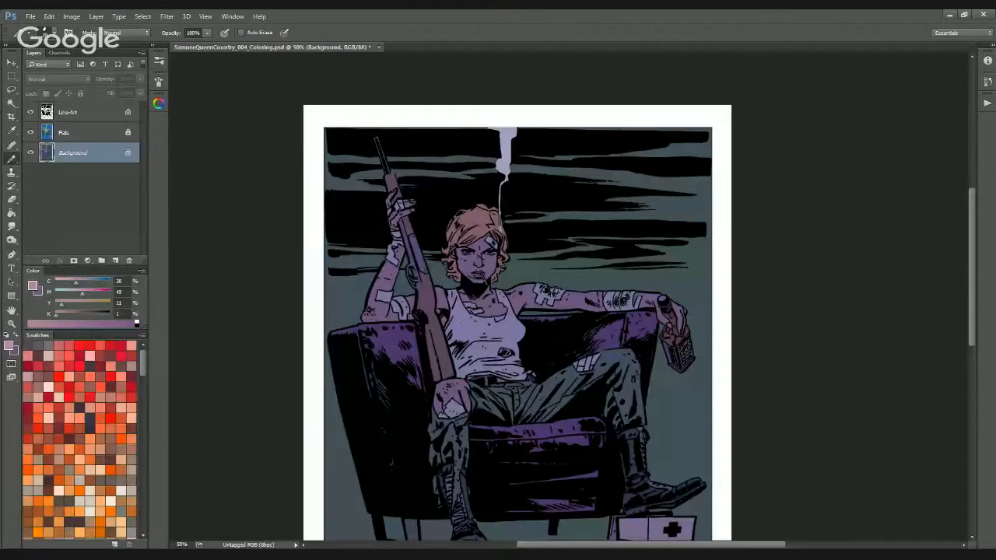
key("ctrl+minus")
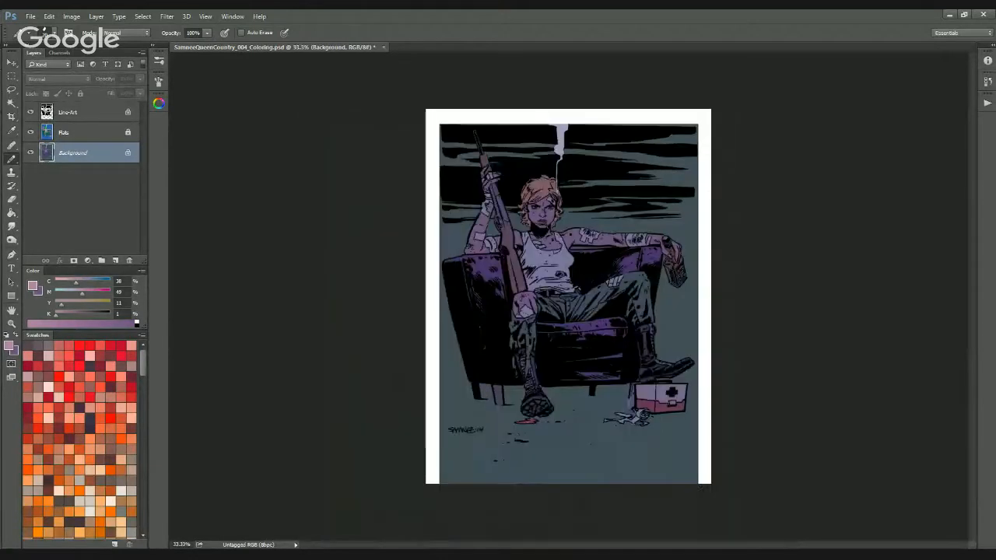
key("ctrl+plus")
key("ctrl+plus")
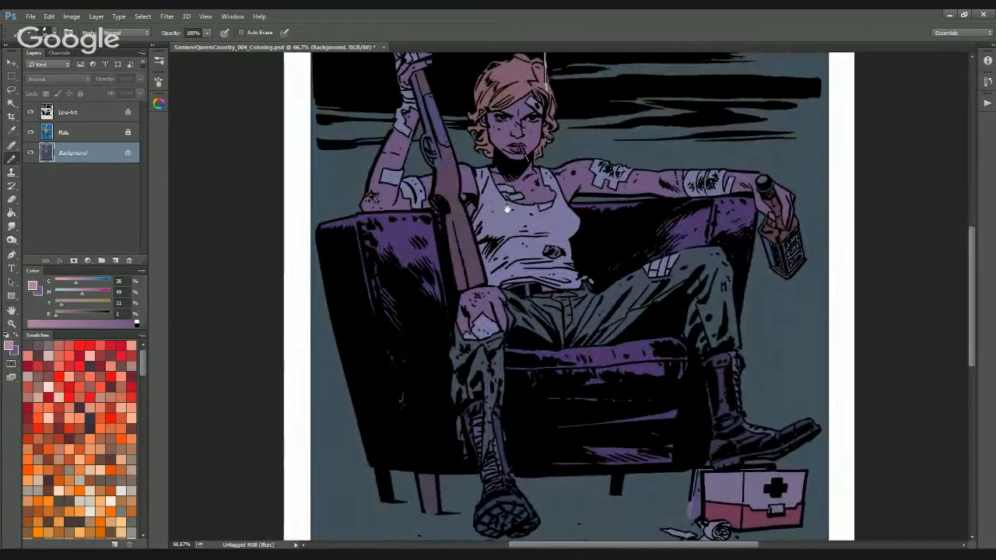
left_click_drag(507, 210, 476, 351)
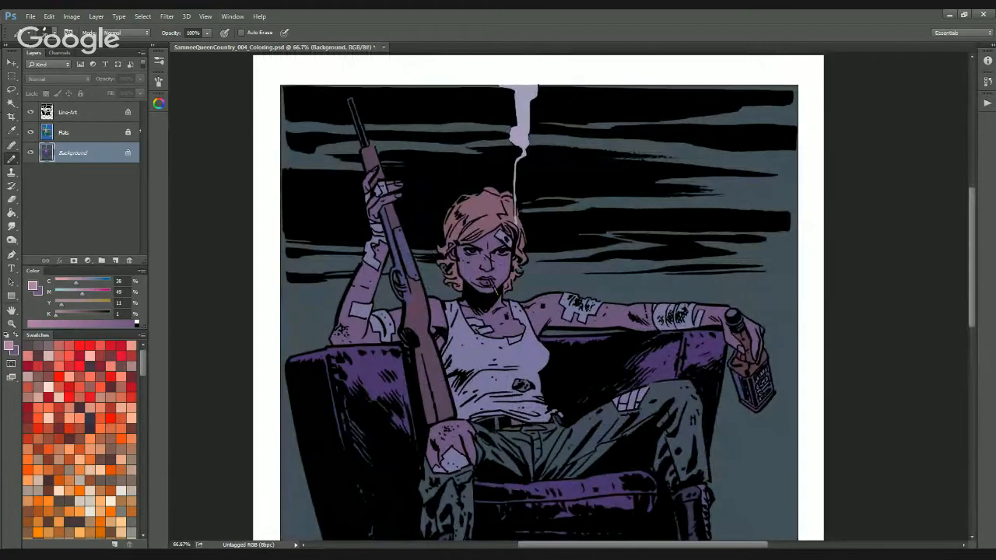
Choose a rough, flat-tipped Pencil preset and check the figure at full and reduced view size
key("ctrl+plus")
left_click(24, 33)
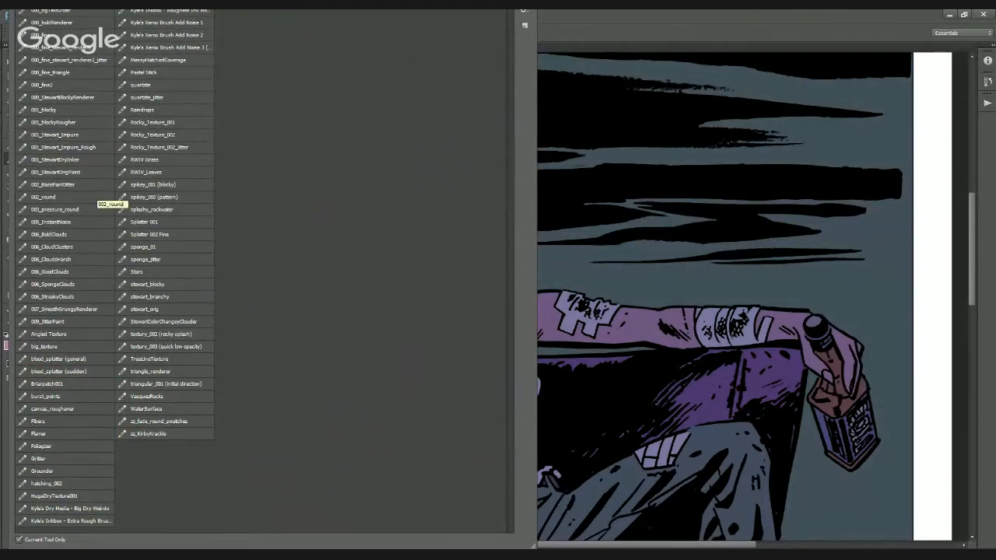
left_click(97, 172)
left_click_drag(571, 288, 677, 277)
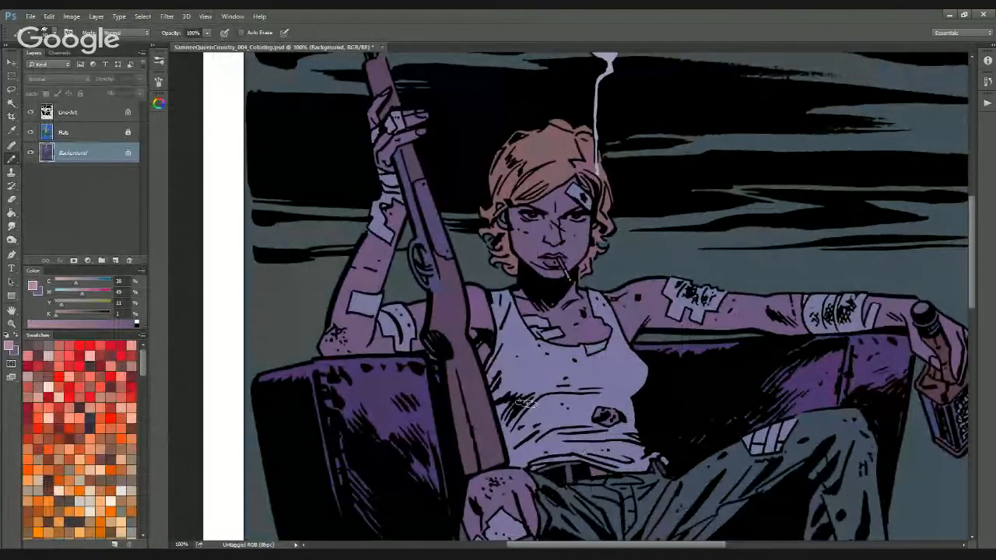
left_click_drag(646, 362, 524, 372)
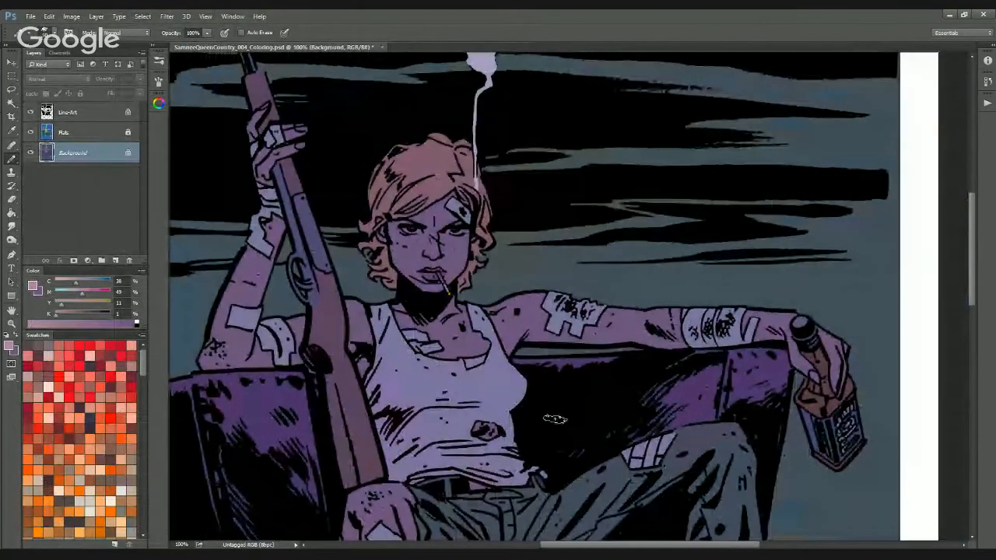
key("ctrl+minus")
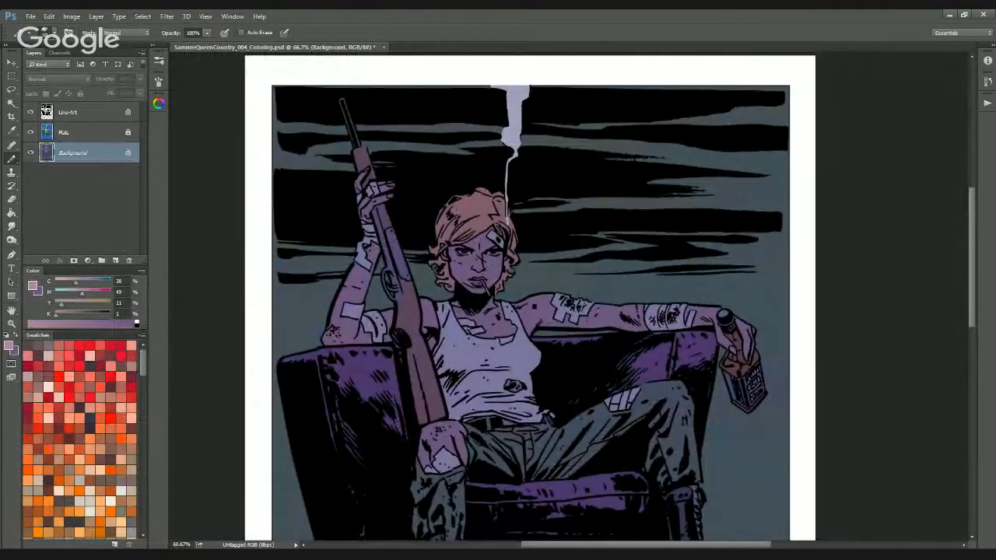
Examine the flat colours across the whole page and closer on the seated figure
key("ctrl+plus")
left_click_drag(540, 355, 705, 354)
key("ctrl+0")
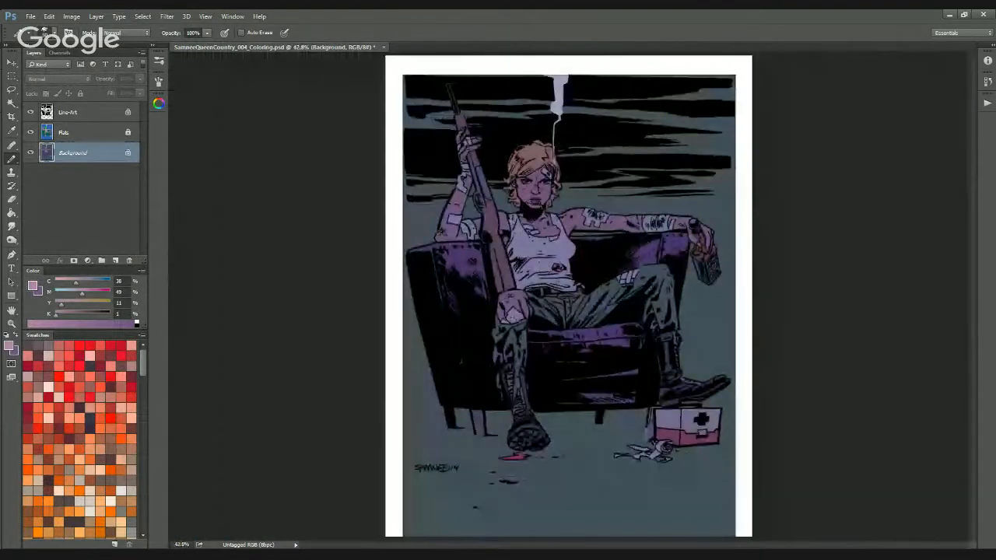
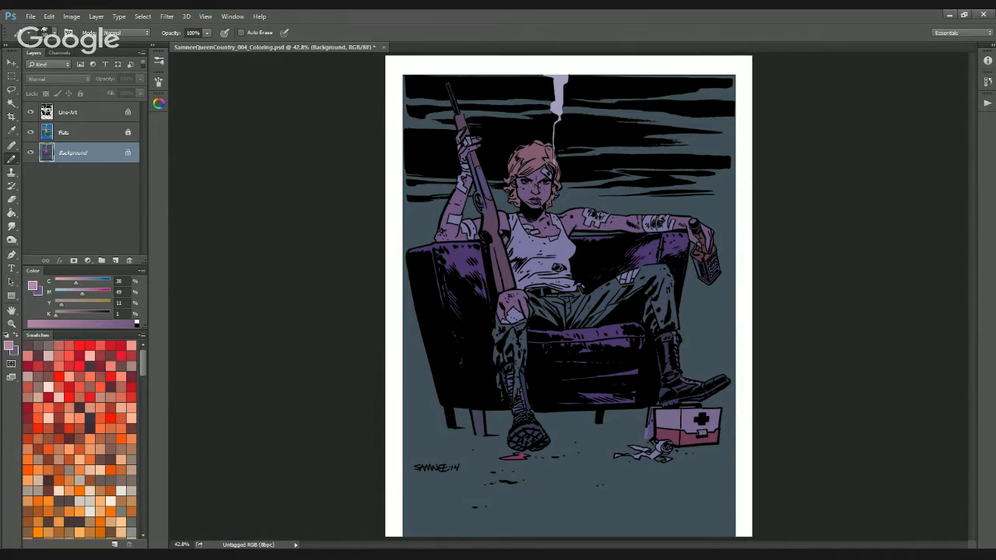
key("ctrl+minus")
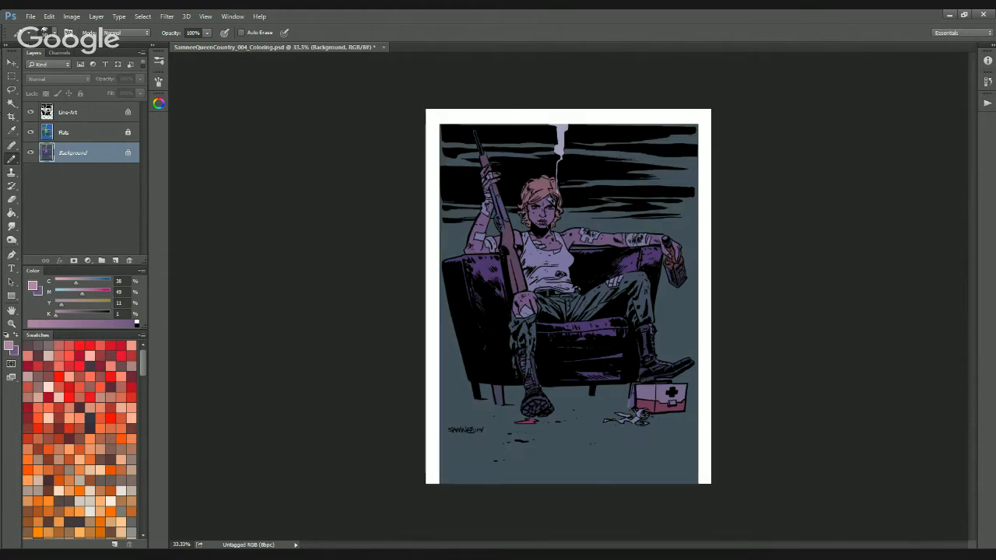
key("ctrl+plus")
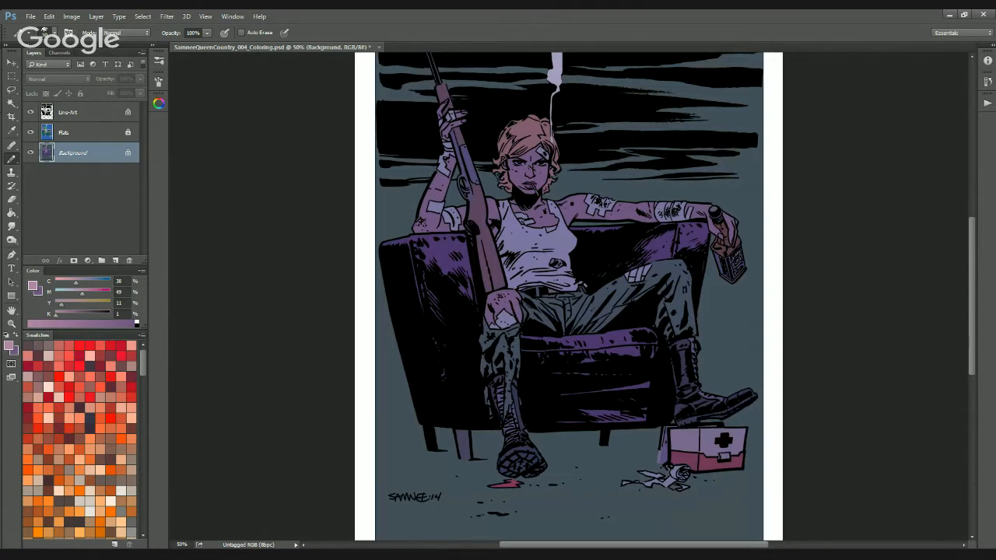
key("ctrl+plus")
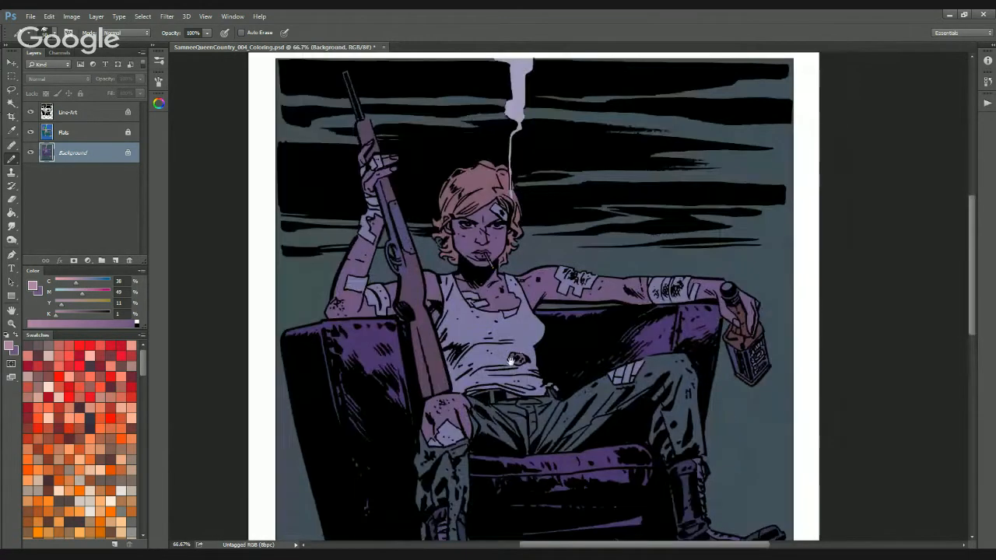
left_click_drag(545, 355, 565, 406)
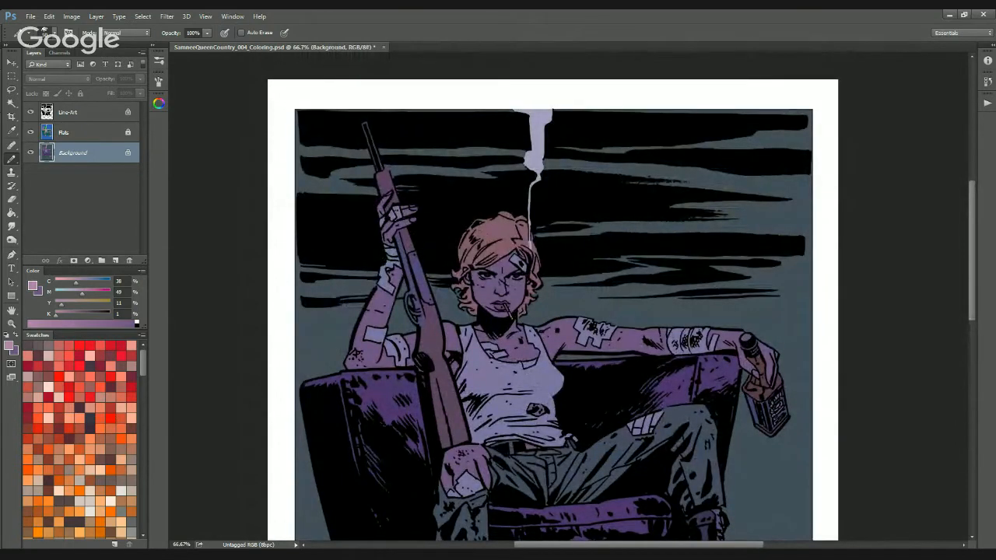
Select all matching skin areas of the figure with the Magic Wand and hide the selection outline
key("ctrl+plus")
left_click_drag(515, 259, 609, 221)
key("w")
left_click(574, 263)
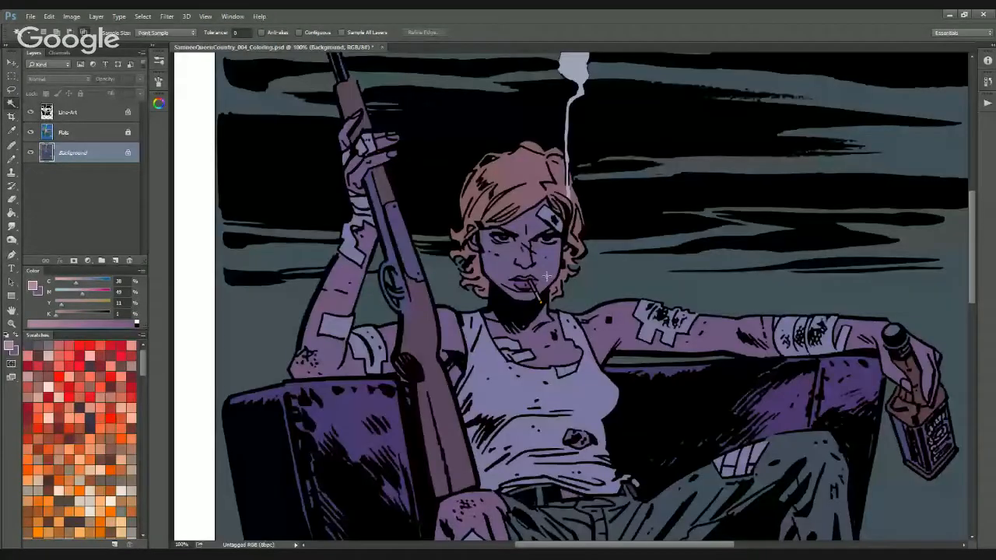
left_click(579, 320)
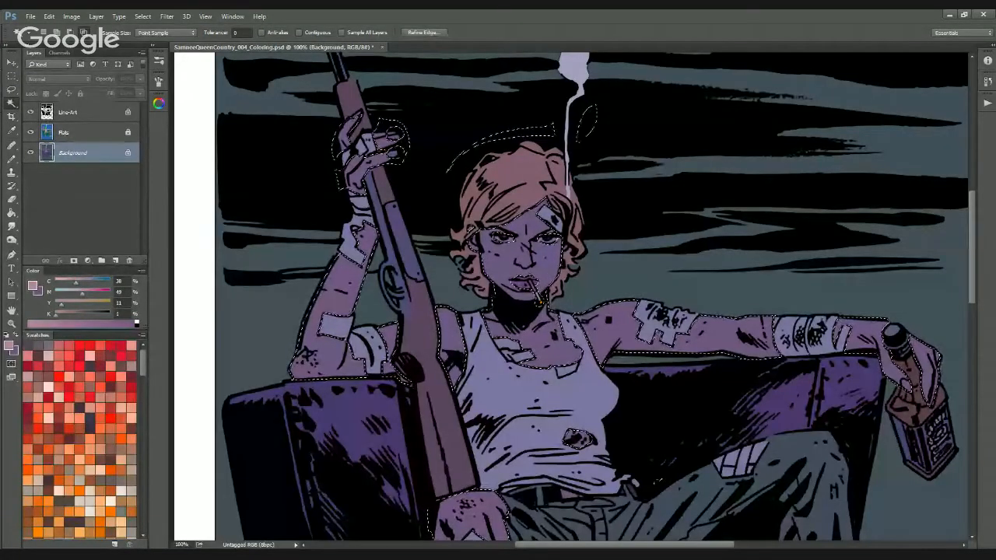
key("ctrl+h")
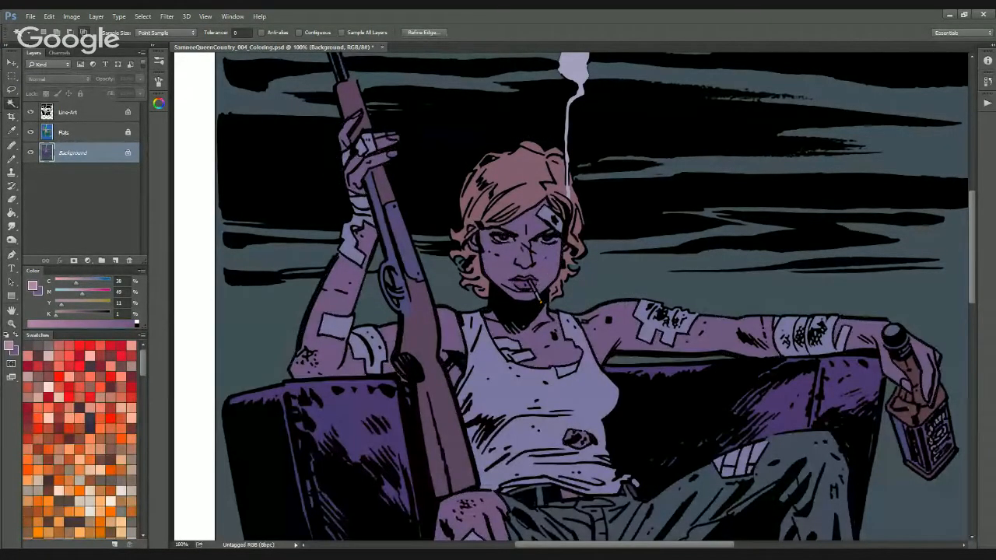
Shift the selected skin to a lighter, pinker tone with Hue/Saturation, using saturation +22 and lightness about +18
key("ctrl+u")
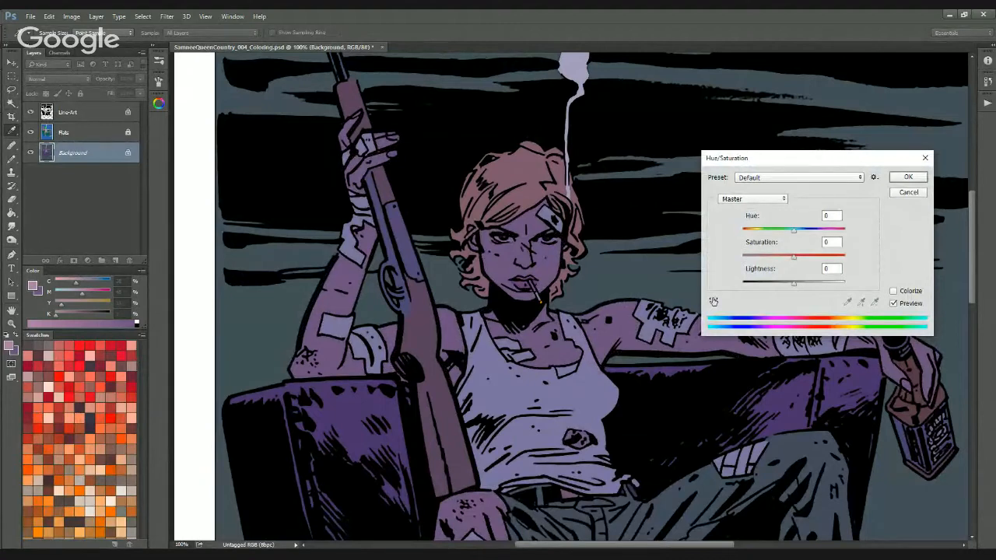
left_click_drag(794, 257, 801, 284)
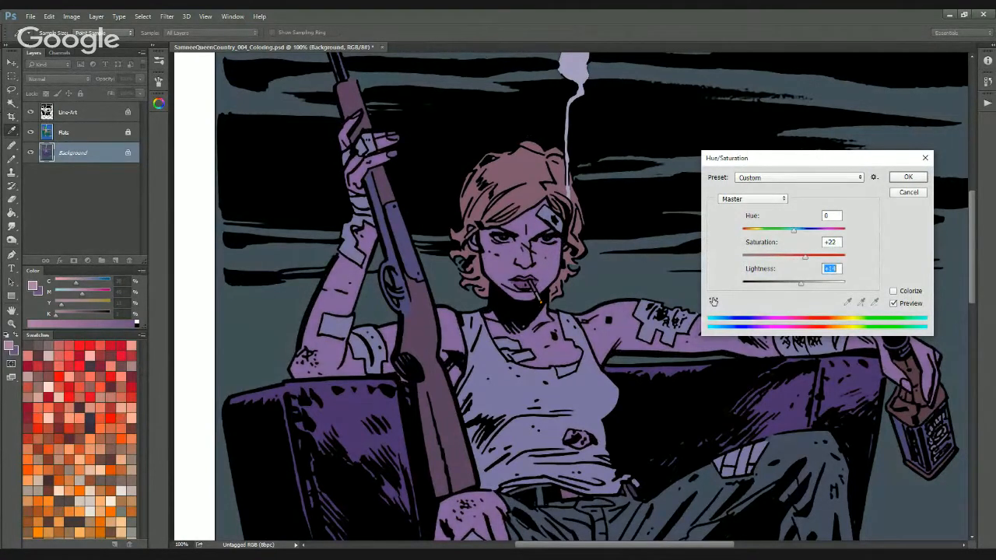
left_click_drag(794, 230, 800, 230)
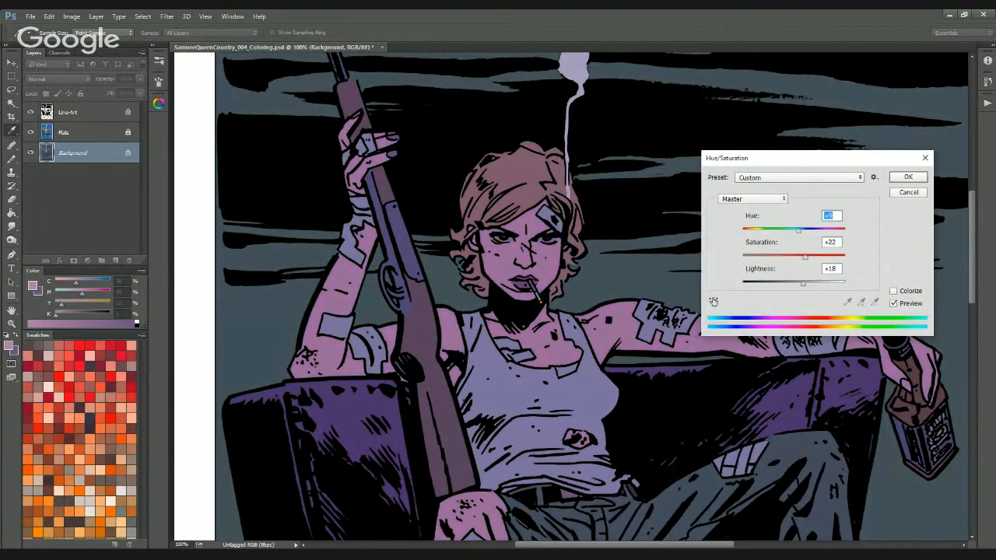
key("Up")
key("Tab")
key("Tab")
key("Down")
left_click_drag(800, 230, 801, 231)
key("Return")
Sample the lighter skin tone from the face for the Pencil tool and try it on the cheek
key("b")
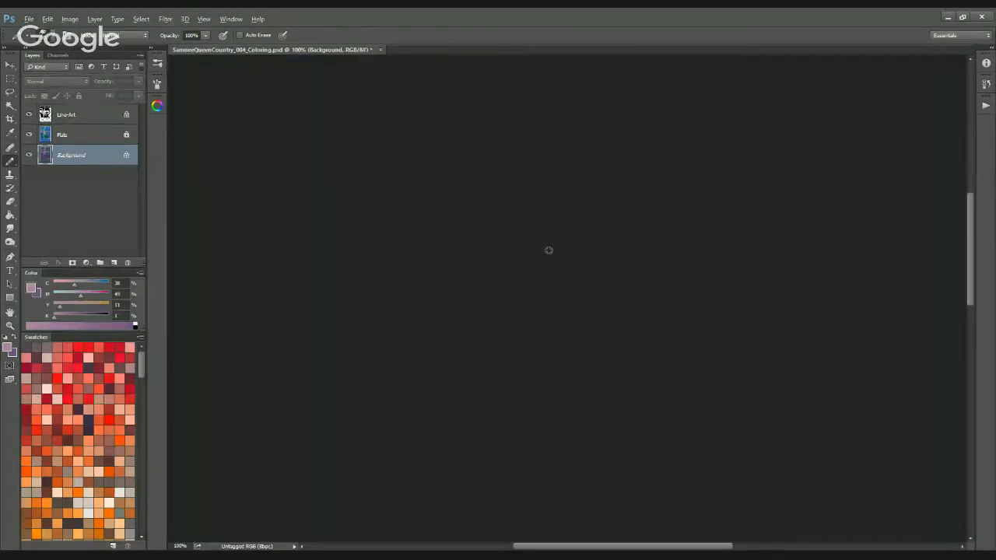
left_click(549, 250, "alt")
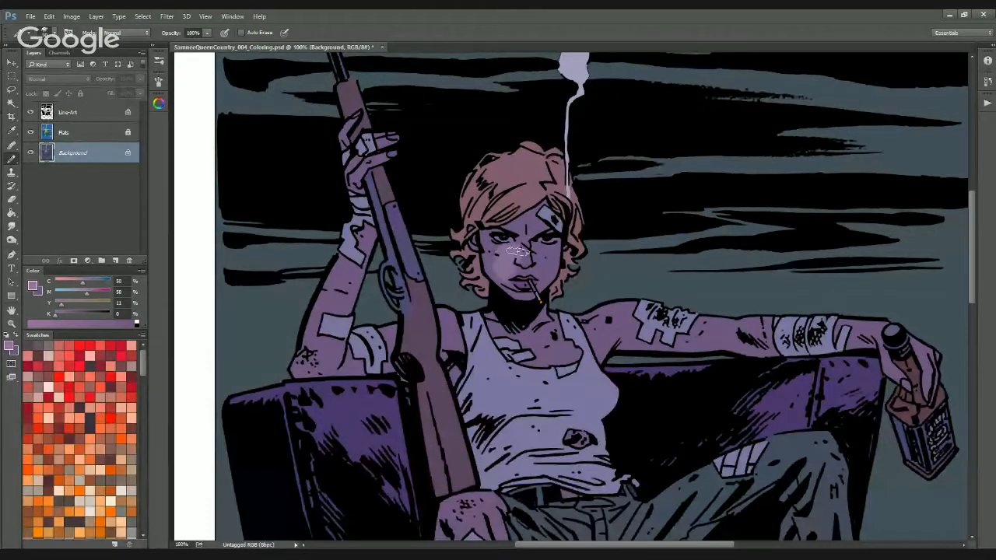
key("ctrl+plus")
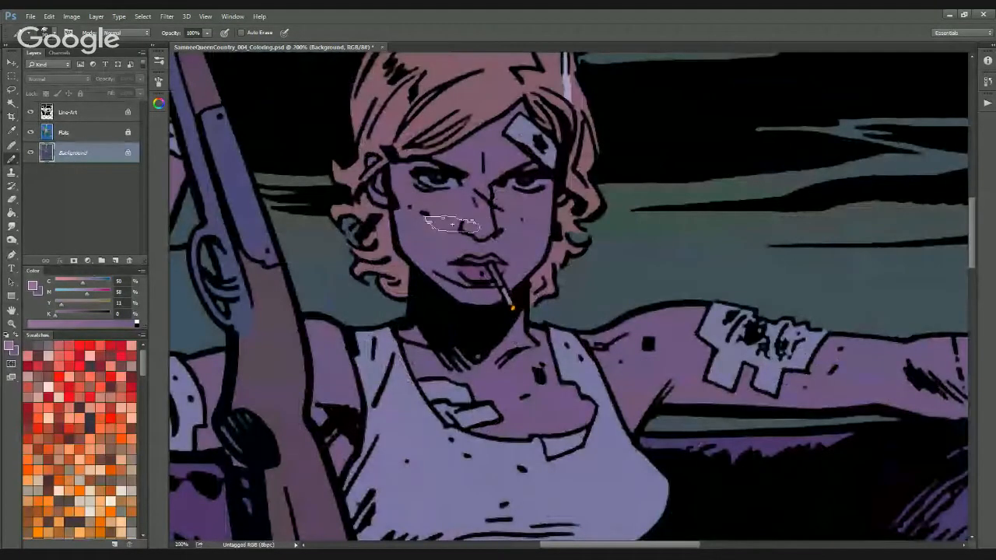
mouse_move(441, 236)
left_mouse_down()
mouse_move(465, 226)
mouse_move(488, 249)
left_mouse_up()
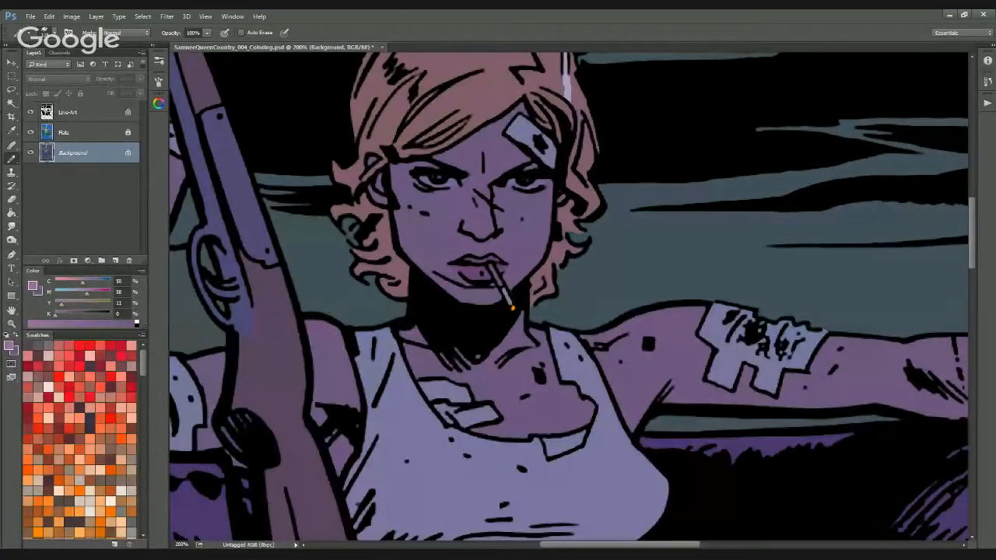
Choose the stewart_orig Pencil preset, try a light patch over the nose and cheeks, and undo it
left_click(23, 32)
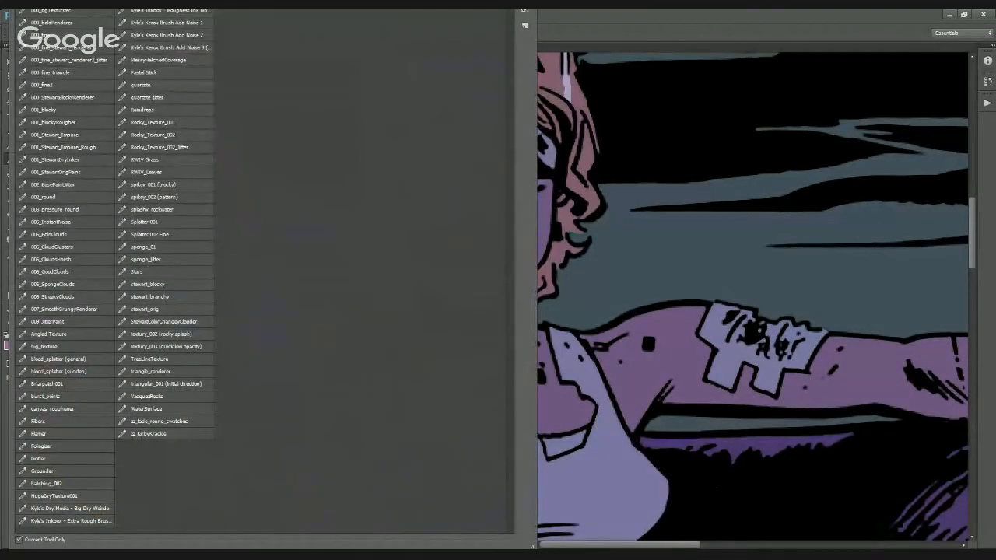
left_click(156, 309)
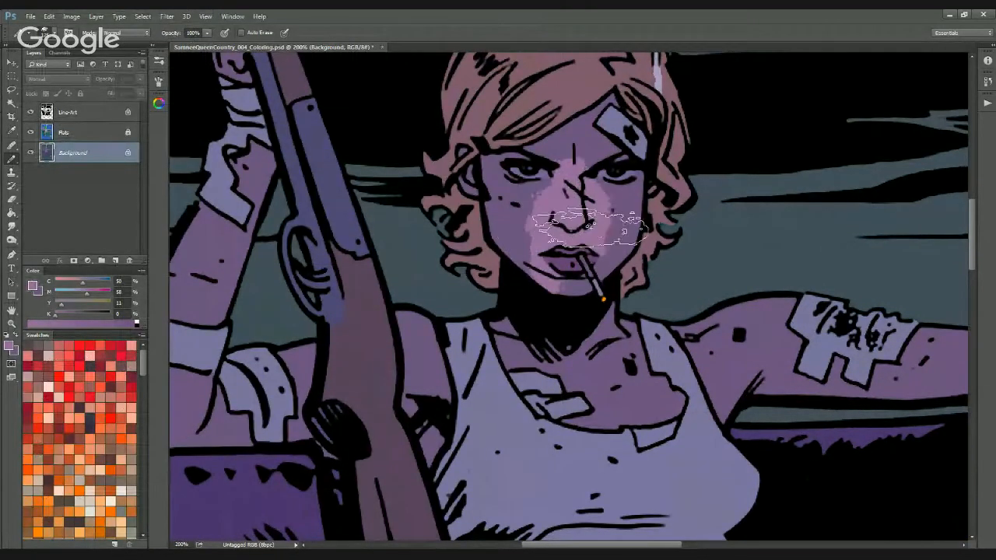
mouse_move(589, 228)
left_mouse_down()
mouse_move(603, 195)
mouse_move(580, 241)
mouse_move(572, 231)
mouse_move(557, 296)
mouse_move(568, 385)
mouse_move(627, 412)
mouse_move(813, 320)
mouse_move(938, 354)
left_mouse_up()
key("ctrl+z")
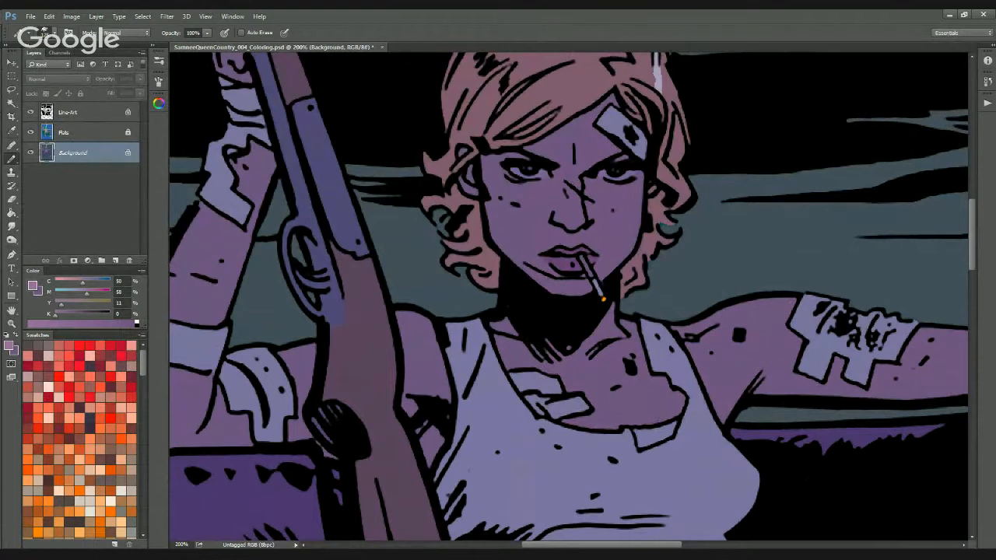
key("ctrl+minus")
key("ctrl+plus")
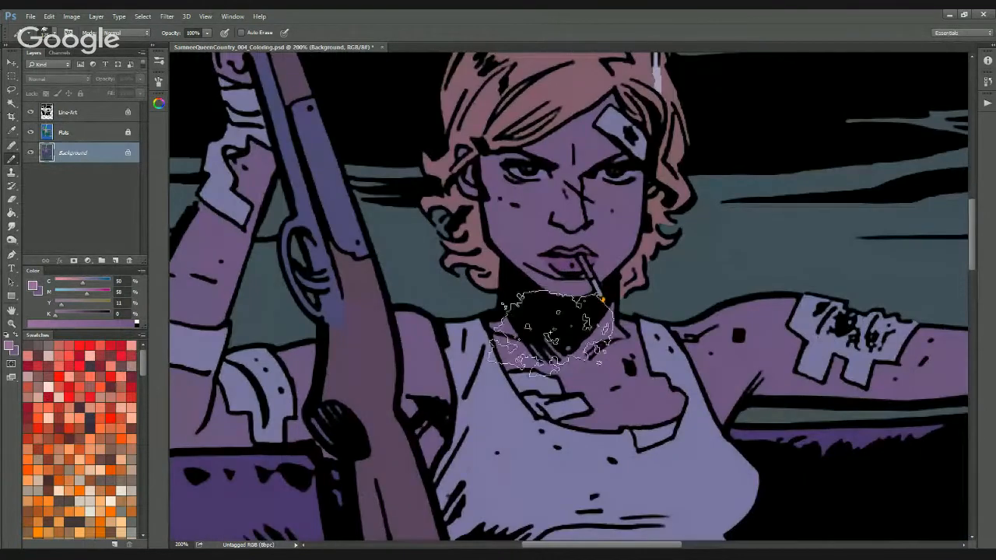
Reduce the Pencil tip by eight size steps to suit the small facial features
key("bracketleft")
key("bracketleft")
key("bracketleft")
key("bracketleft")
key("bracketleft")
key("bracketleft")
key("bracketleft")
key("bracketleft")
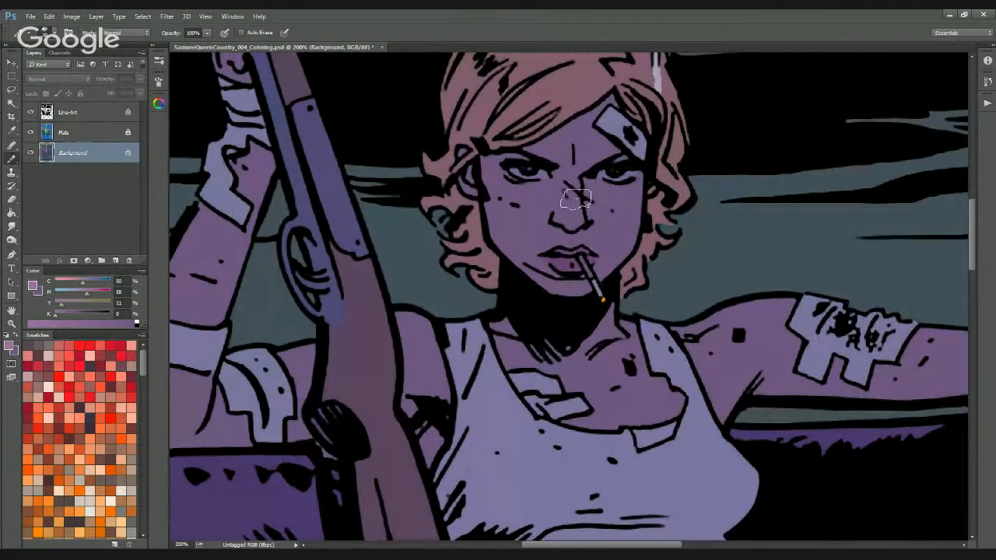
Add a new layer above the line art and draw a large arrow pointing down towards the figure to mark the light direction
key("ctrl+minus")
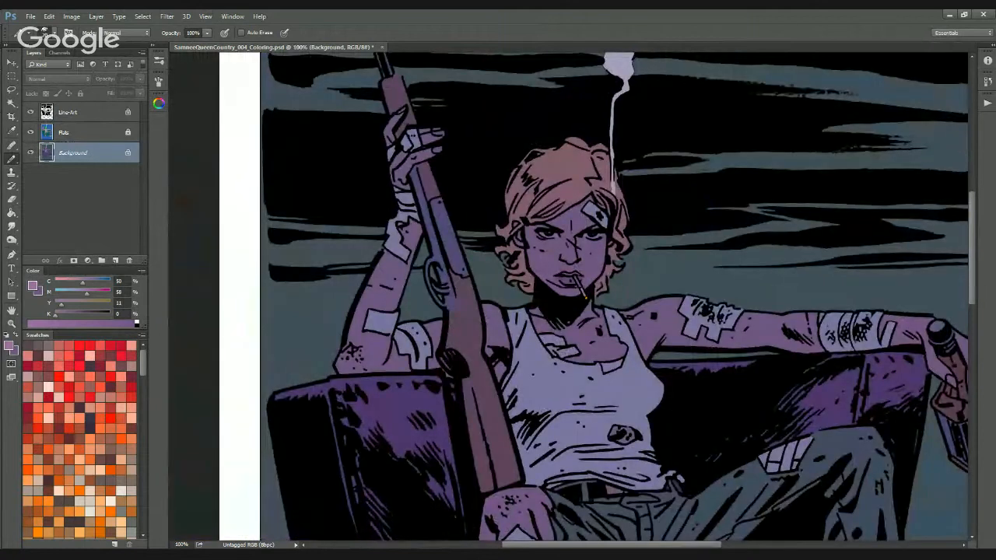
left_click(90, 118)
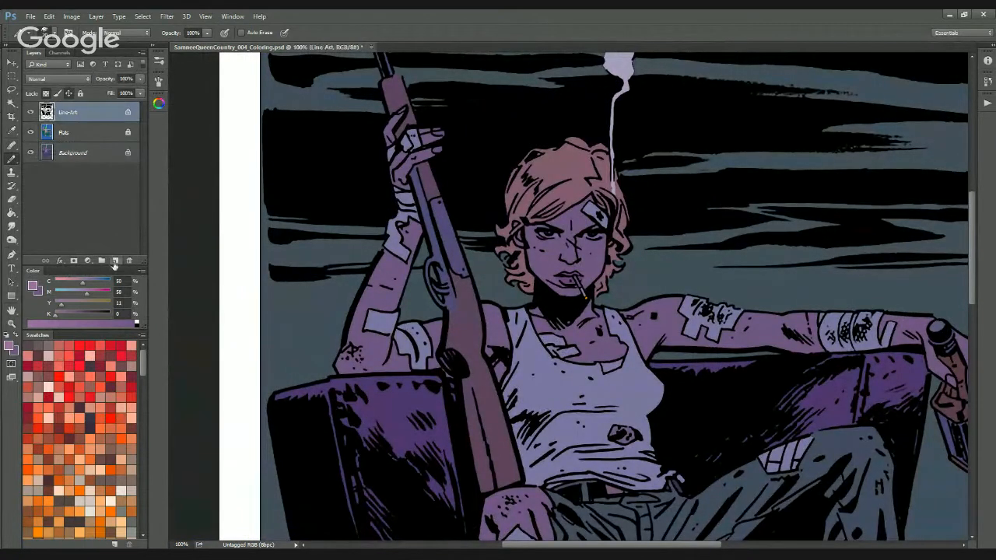
key("ctrl+0")
left_click(116, 261)
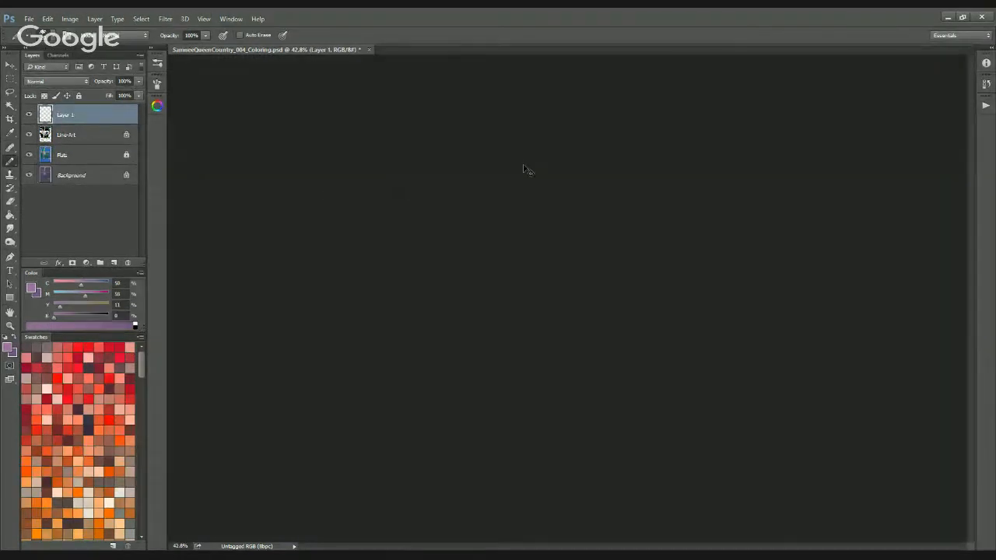
mouse_move(586, 172)
left_mouse_down()
mouse_move(660, 76)
mouse_move(586, 172)
mouse_move(634, 162)
mouse_move(589, 178)
left_mouse_up()
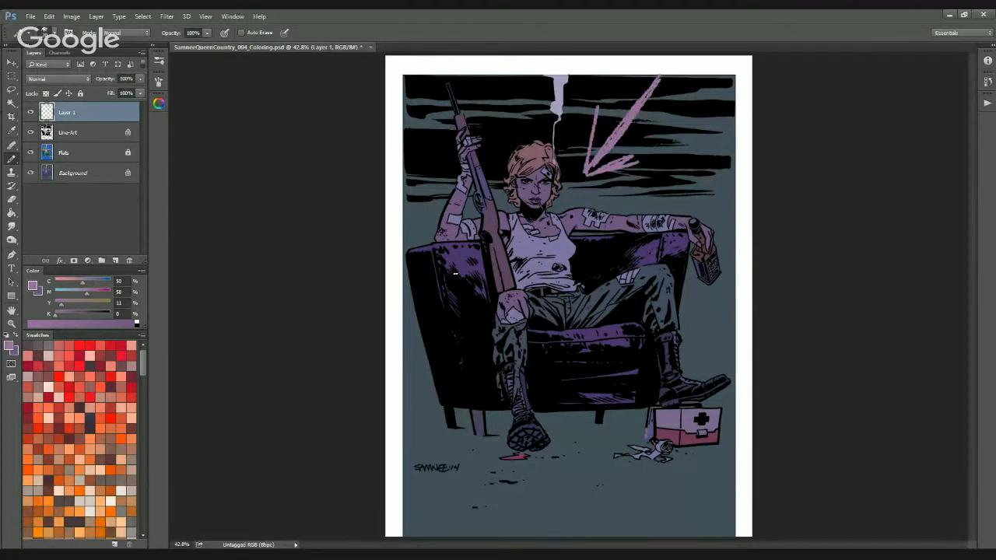
Outline the light-catching areas on the couch arm, the lap and thigh, the chest and the couch back near the bottle
mouse_move(448, 273)
left_mouse_down()
mouse_move(467, 238)
mouse_move(482, 269)
left_mouse_up()
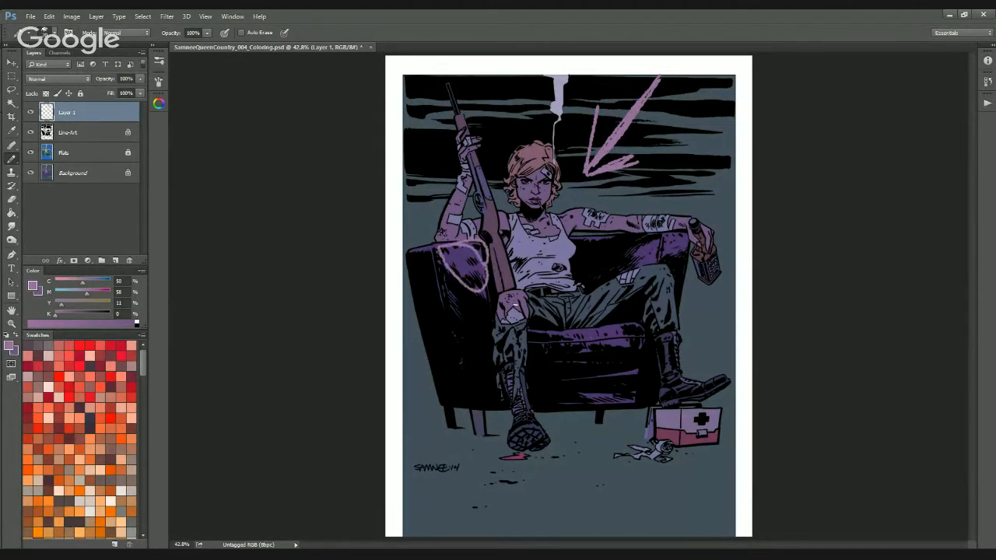
mouse_move(531, 310)
left_mouse_down()
mouse_move(603, 319)
mouse_move(658, 268)
mouse_move(526, 288)
left_mouse_up()
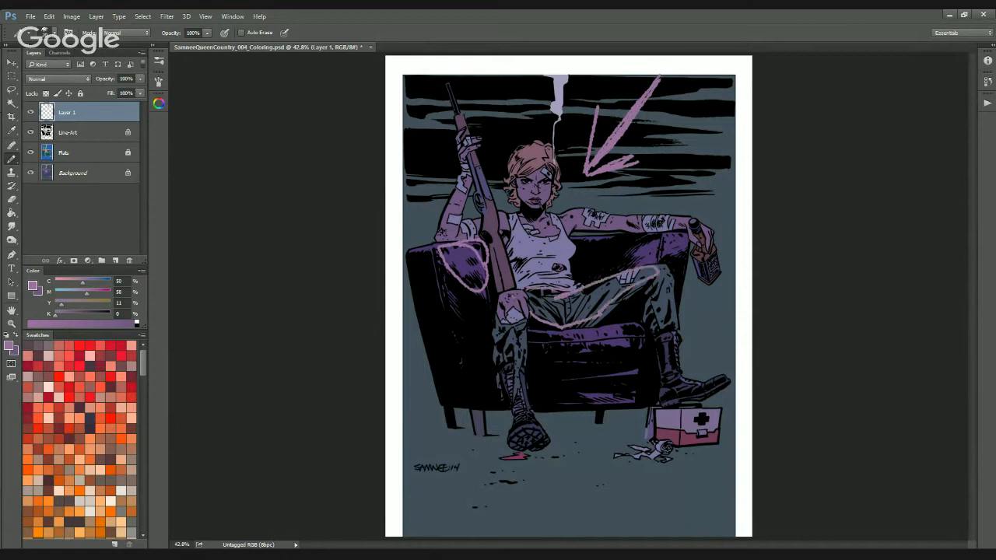
left_click_drag(578, 249, 534, 246)
mouse_move(667, 242)
left_mouse_down()
mouse_move(666, 234)
mouse_move(659, 262)
left_mouse_up()
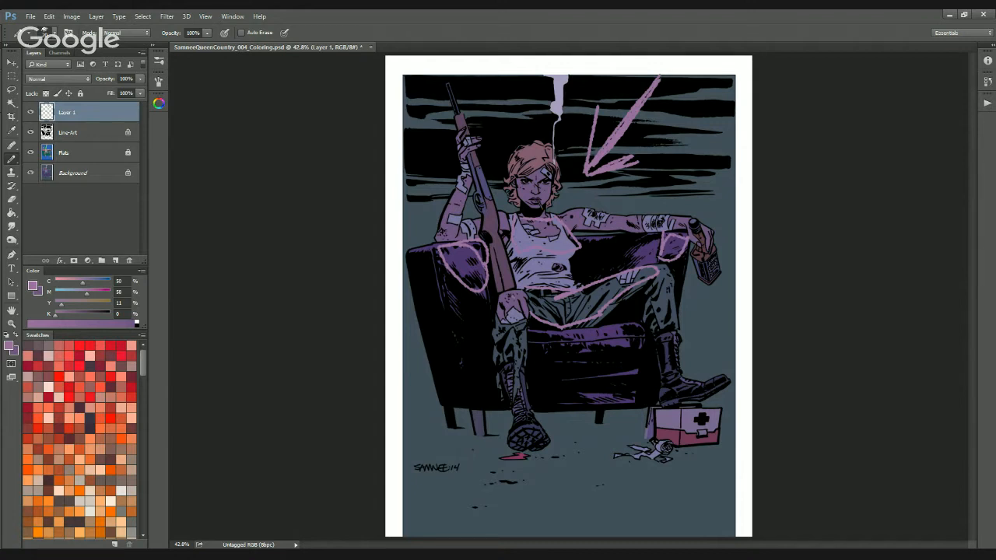
Delete the layer with the lighting sketch and make the Background layer active again
left_click_drag(108, 129, 129, 260)
left_click(107, 132)
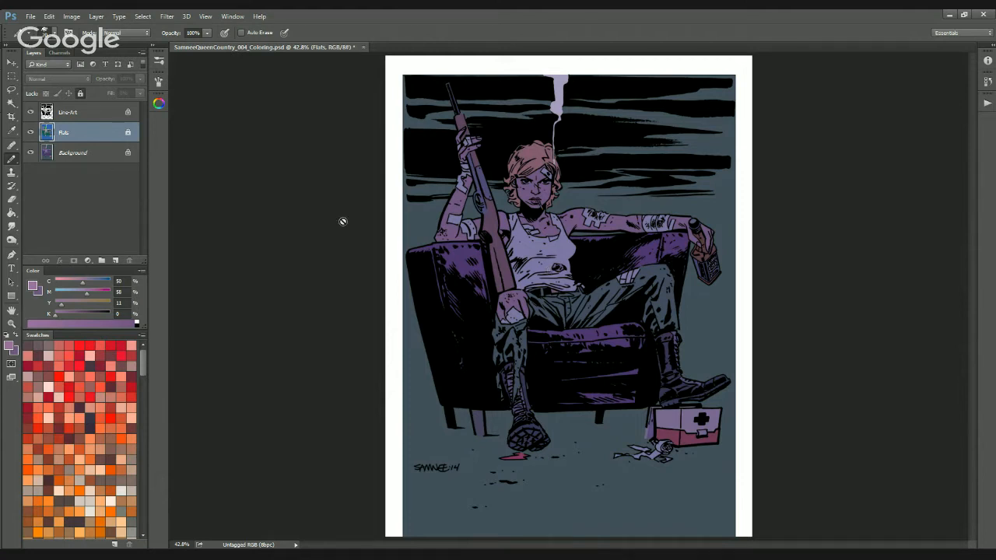
key("alt+bracketleft")
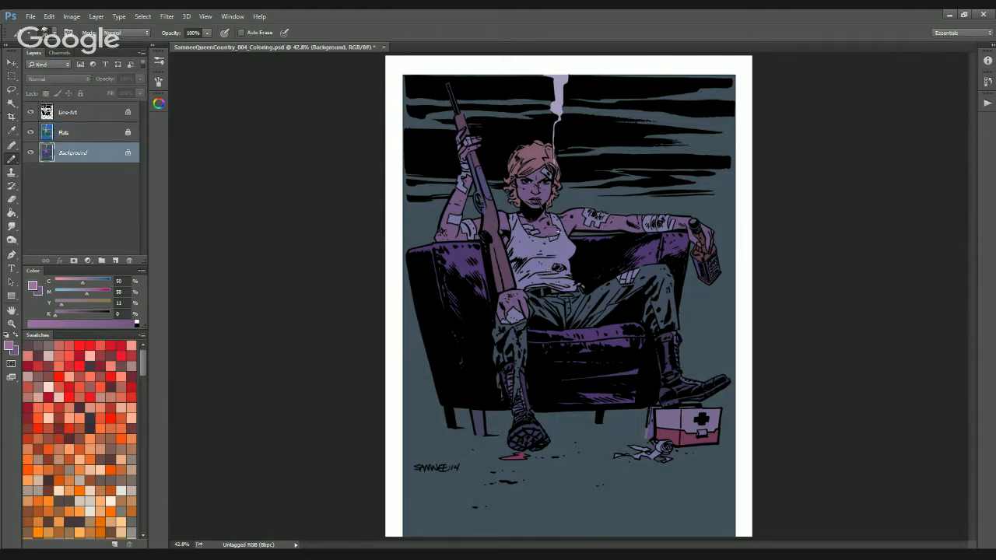
Select all the figure's skin areas on the Background layer with the Magic Wand, ready for work on the face
key("w")
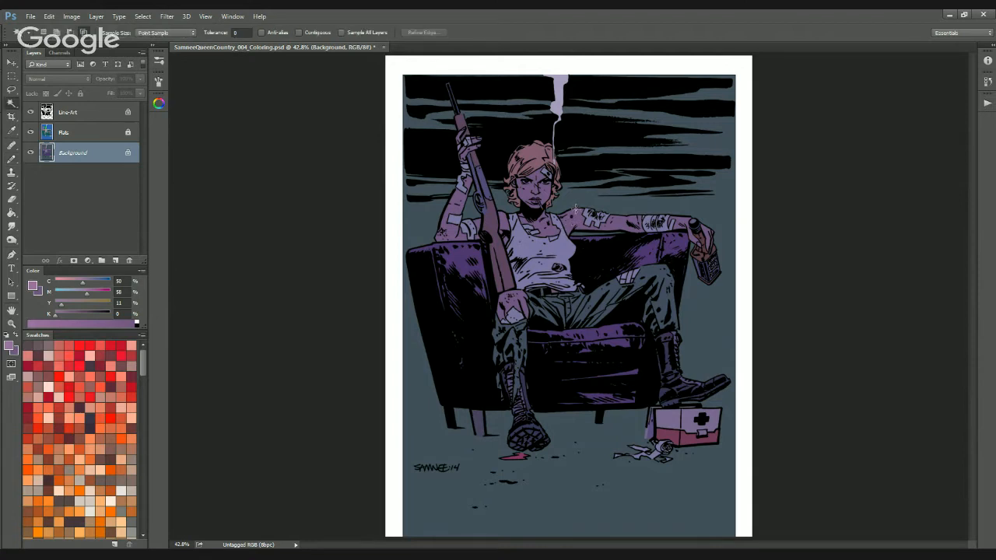
left_click(575, 216)
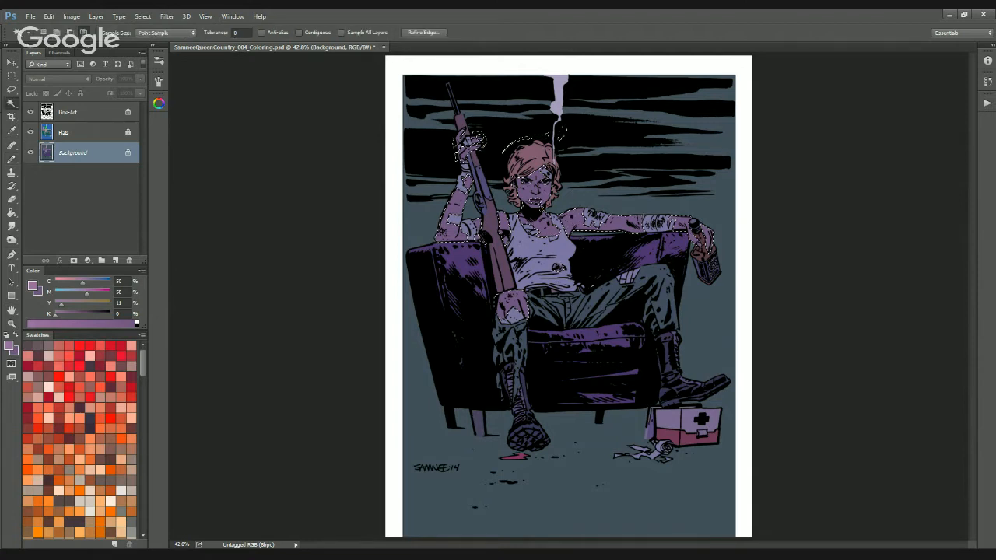
key("ctrl+plus")
key("ctrl+plus")
key("ctrl+plus")
key("ctrl+plus")
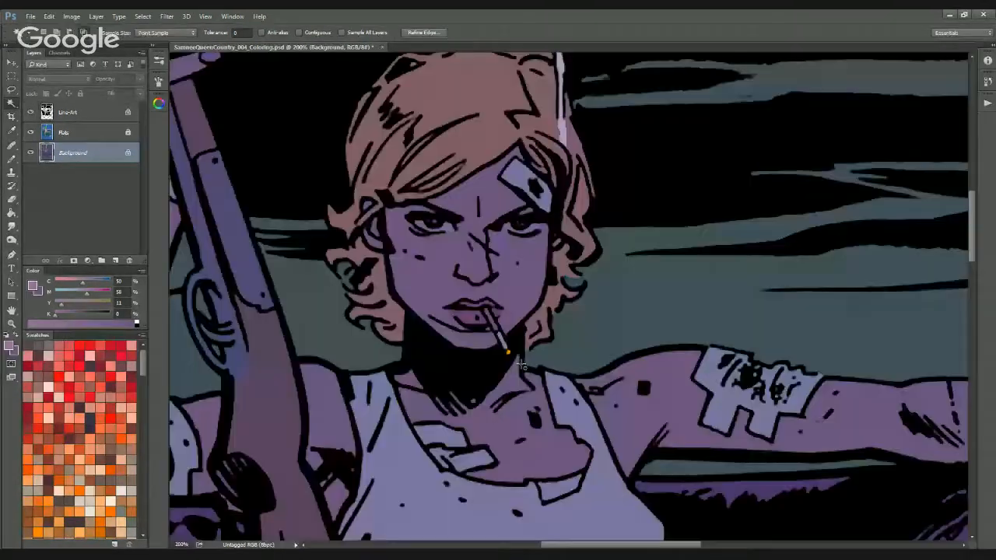
Paint hard-edged Pencil highlights on the forehead above the inner brow and along the nose, adjusting the tip size
key("b")
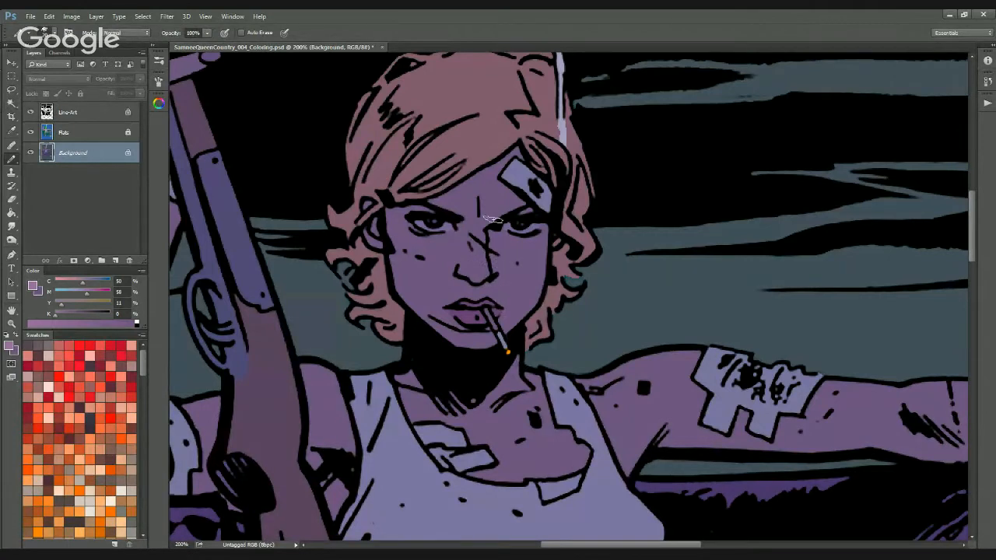
mouse_move(476, 217)
left_mouse_down()
mouse_move(452, 208)
mouse_move(467, 201)
mouse_move(448, 208)
mouse_move(468, 220)
mouse_move(459, 210)
mouse_move(471, 204)
left_mouse_up()
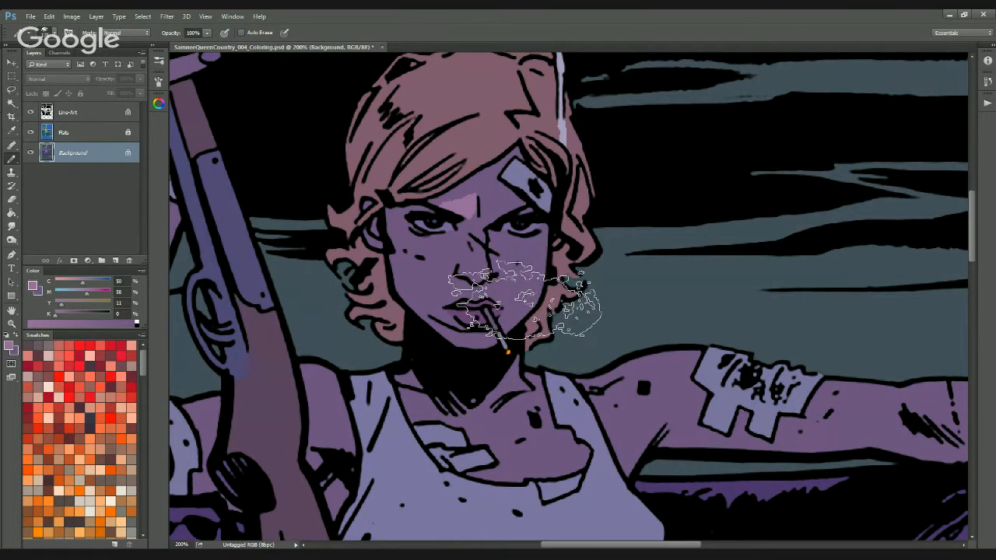
key("bracketright")
key("bracketright")
key("bracketright")
key("bracketright")
key("bracketright")
key("bracketright")
key("bracketright")
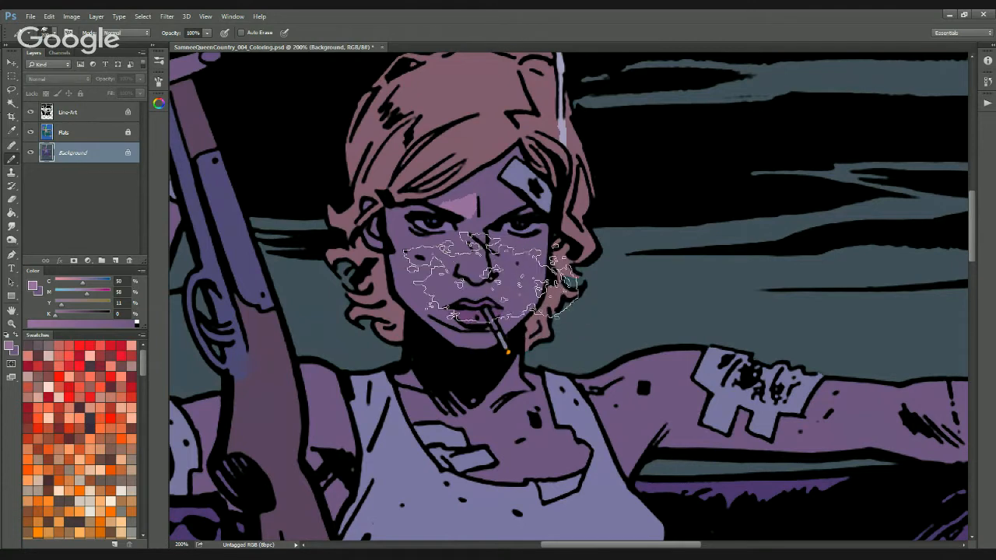
key("bracketleft")
key("bracketleft")
key("bracketleft")
key("bracketleft")
key("bracketleft")
key("bracketleft")
key("bracketleft")
key("bracketleft")
key("bracketleft")
key("bracketleft")
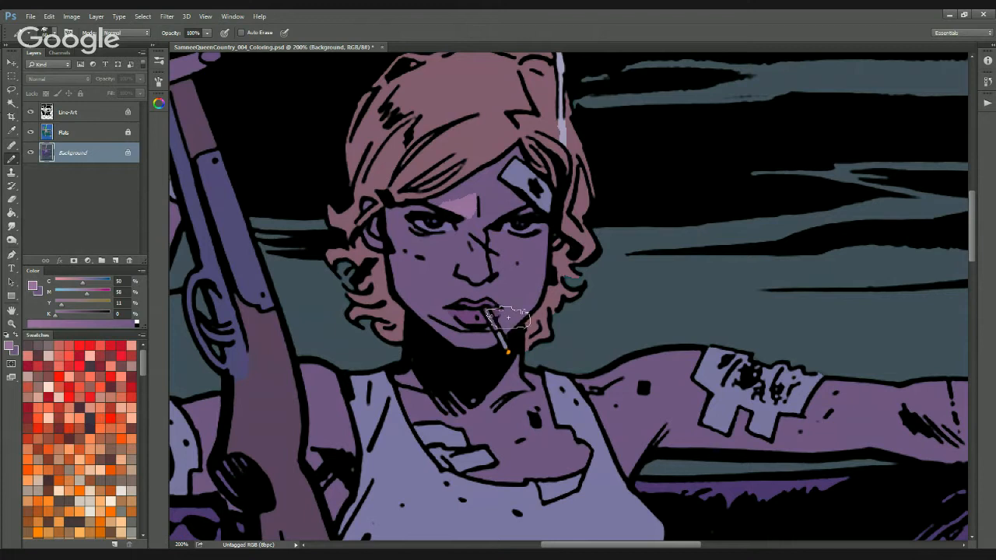
key("bracketright")
key("bracketright")
key("bracketright")
key("bracketright")
key("bracketright")
key("bracketright")
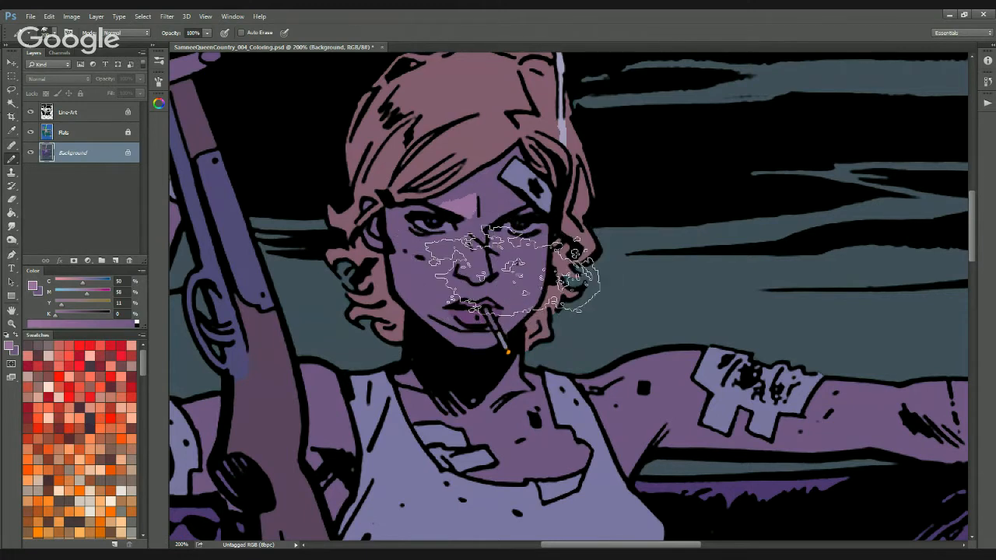
key("bracketleft")
key("bracketleft")
key("bracketleft")
key("bracketleft")
key("bracketleft")
key("bracketleft")
key("bracketleft")
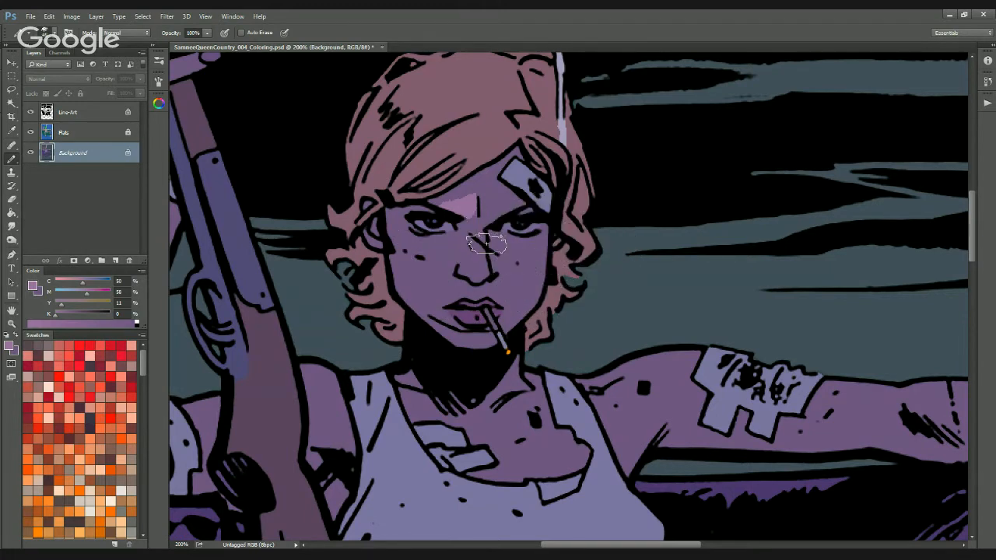
key("bracketleft")
mouse_move(477, 256)
left_mouse_down()
mouse_move(477, 272)
mouse_move(481, 263)
left_mouse_up()
Highlight the cheek on the bandaged side down to the jaw and chin, plus the skin above the mouth with a smaller tip
mouse_move(516, 235)
left_mouse_down()
mouse_move(533, 248)
mouse_move(552, 235)
left_mouse_up()
key("ctrl+z")
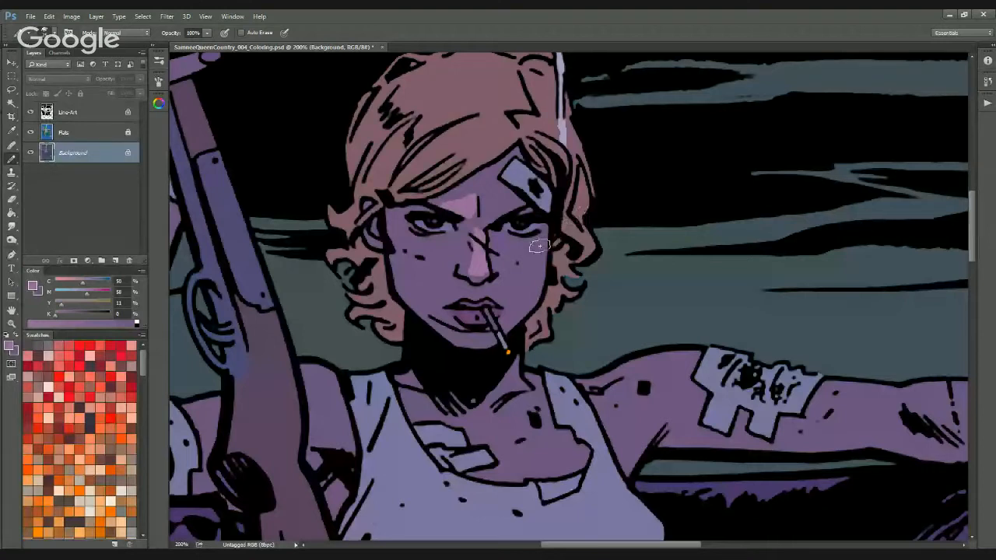
mouse_move(517, 243)
left_mouse_down()
mouse_move(541, 233)
mouse_move(548, 244)
mouse_move(503, 251)
mouse_move(544, 241)
mouse_move(504, 256)
mouse_move(498, 293)
mouse_move(509, 307)
mouse_move(514, 247)
mouse_move(541, 247)
mouse_move(501, 325)
mouse_move(538, 267)
mouse_move(530, 303)
mouse_move(503, 331)
mouse_move(467, 339)
mouse_move(498, 339)
mouse_move(499, 329)
mouse_move(472, 344)
left_mouse_up()
key("[")
key("[")
left_click_drag(458, 294, 450, 301)
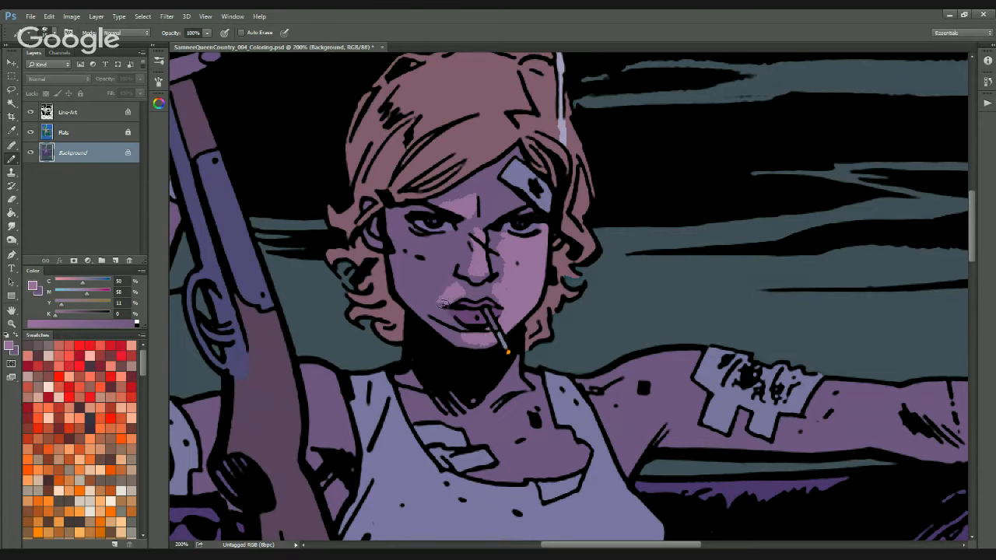
Highlight the shaded-side cheek below the eye and the forehead beside the bandage, refining the edges with sampled dark and light skin tones
mouse_move(431, 243)
left_mouse_down()
mouse_move(414, 254)
mouse_move(443, 258)
left_mouse_up()
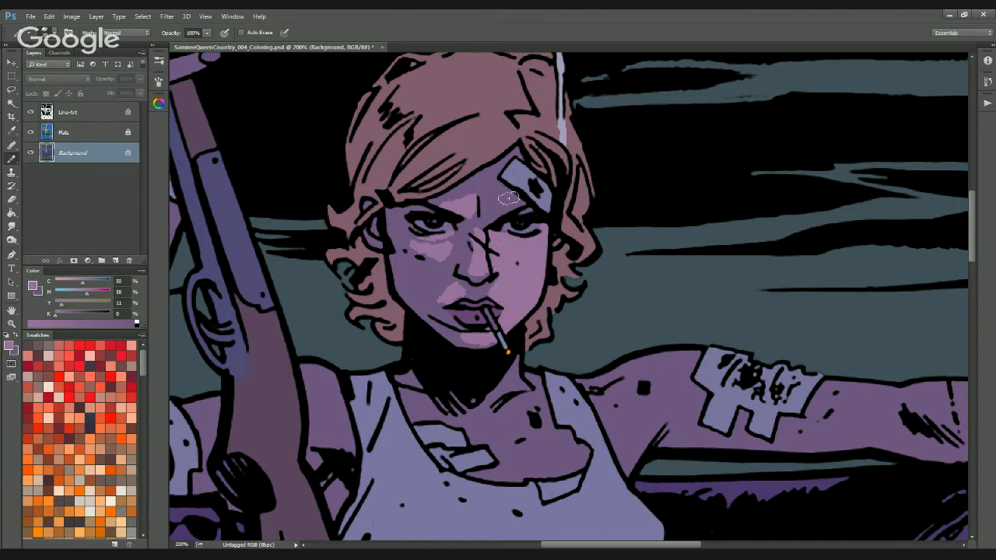
mouse_move(506, 172)
left_mouse_down()
mouse_move(496, 210)
mouse_move(510, 204)
mouse_move(495, 214)
left_mouse_up()
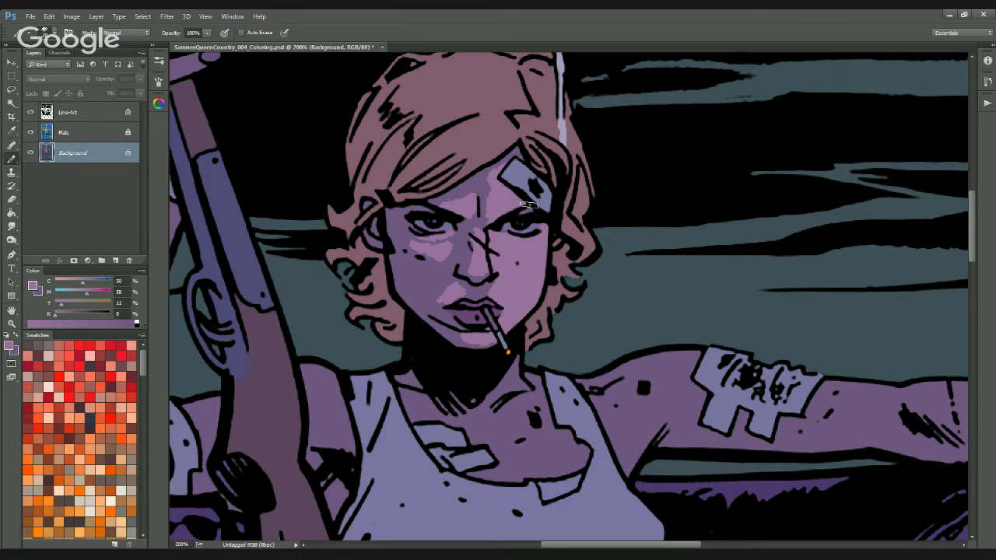
left_click(504, 168, "alt")
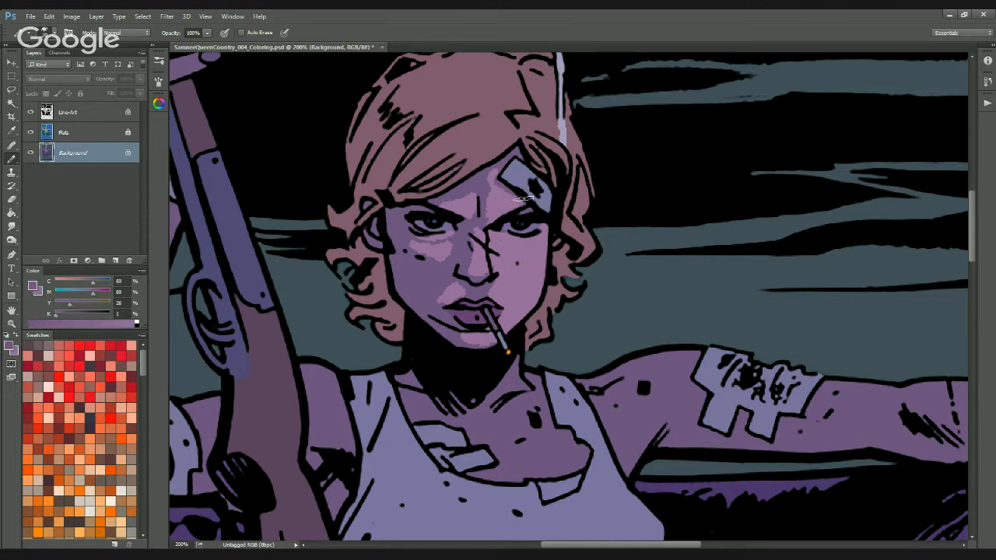
left_click(503, 176, "alt")
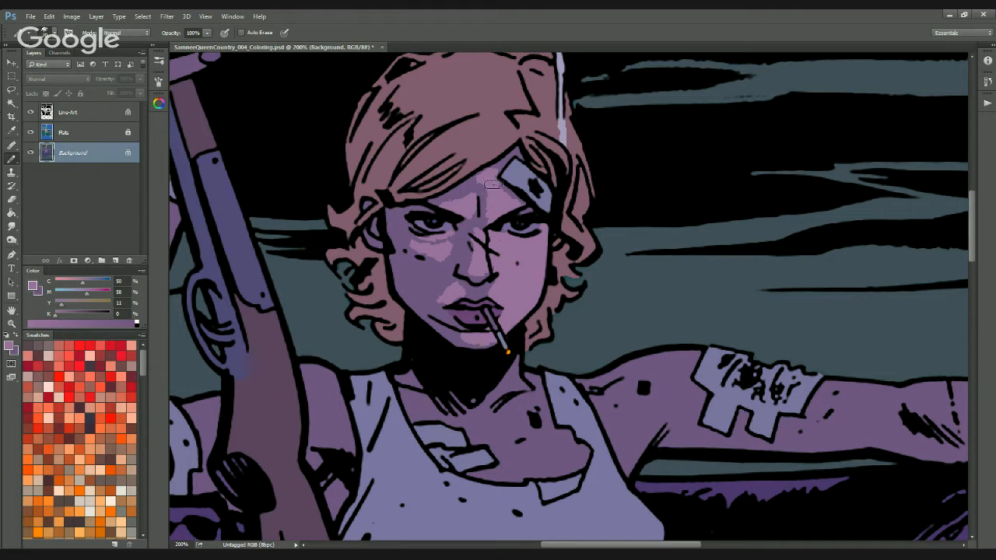
left_click(495, 171, "alt")
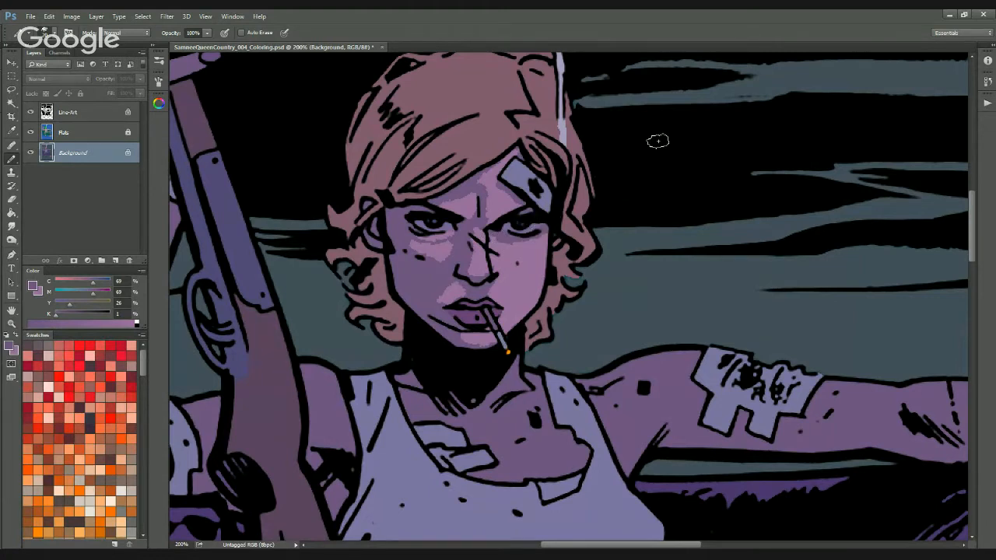
left_click(446, 239, "alt")
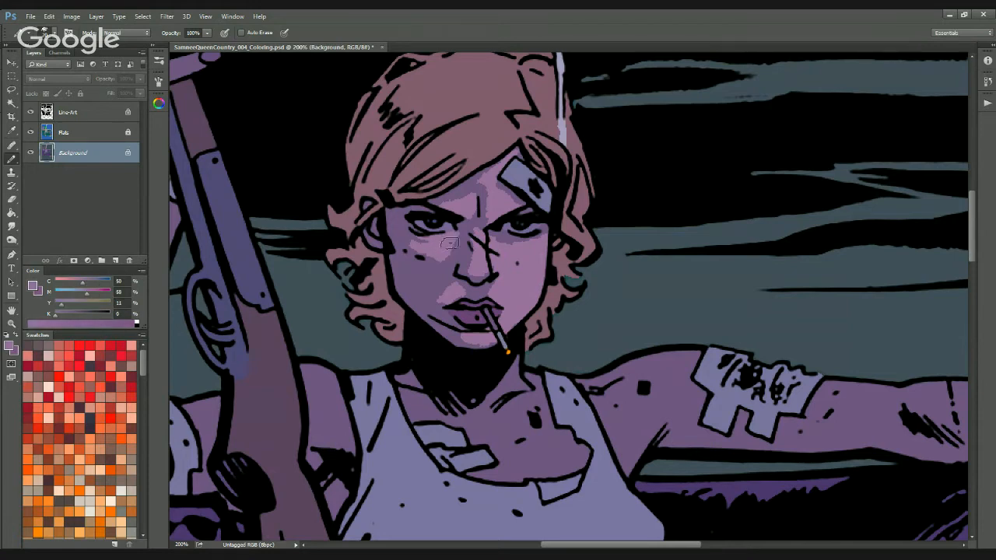
Refine the face shading around the mouth and below the bandaged-side eye with sampled skin tones, checking it at full-figure view
key("ctrl+minus")
key("ctrl+minus")
key("ctrl+minus")
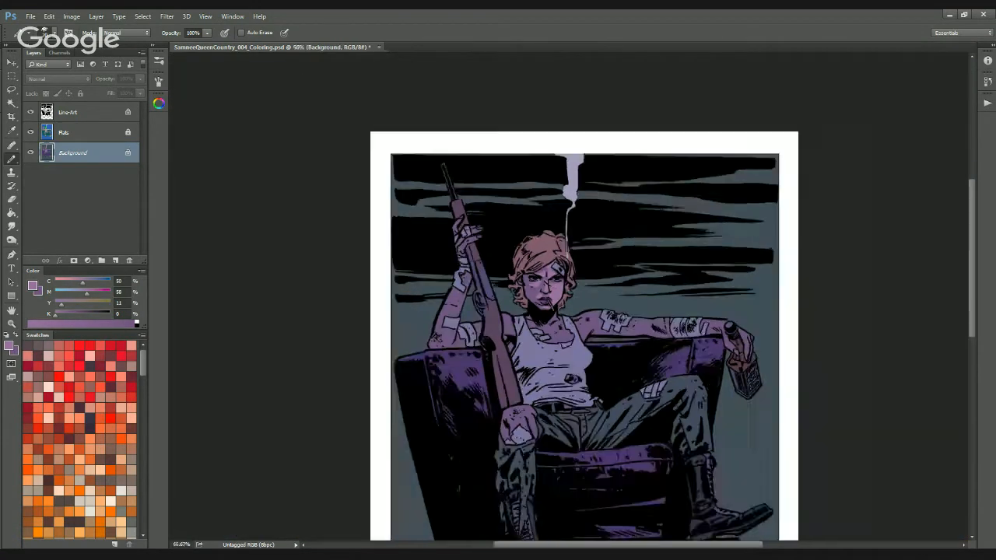
key("ctrl+plus")
key("ctrl+plus")
key("ctrl+plus")
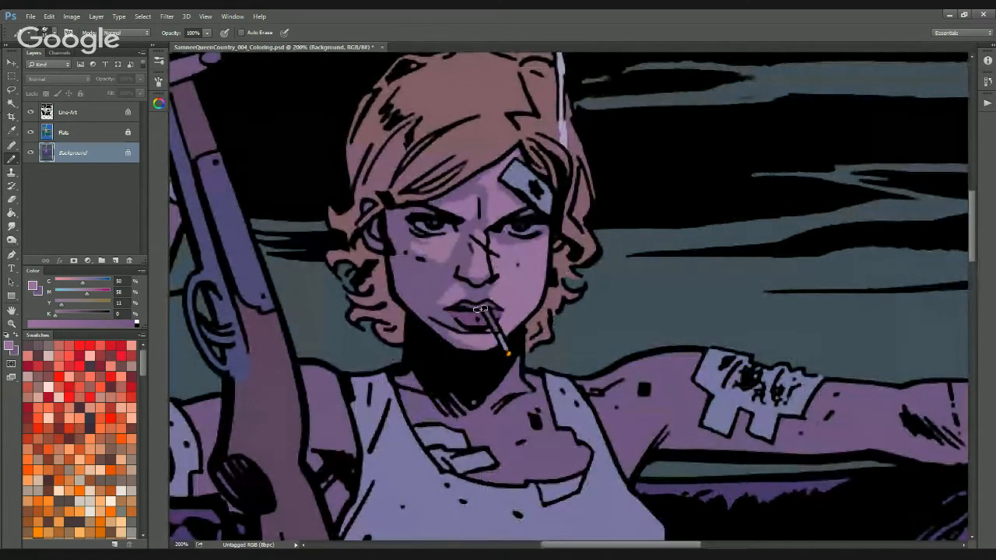
left_click(456, 312, "alt")
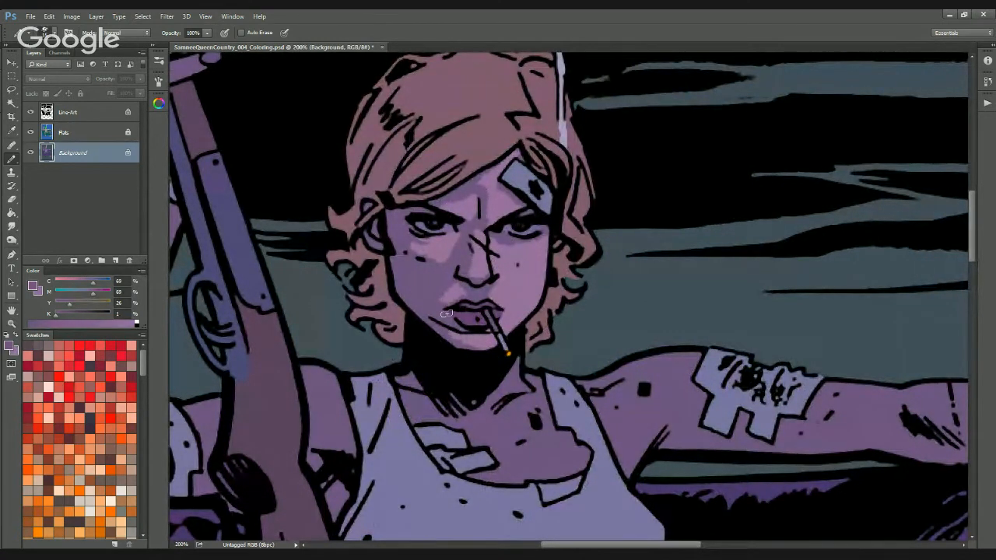
left_click_drag(507, 267, 513, 278)
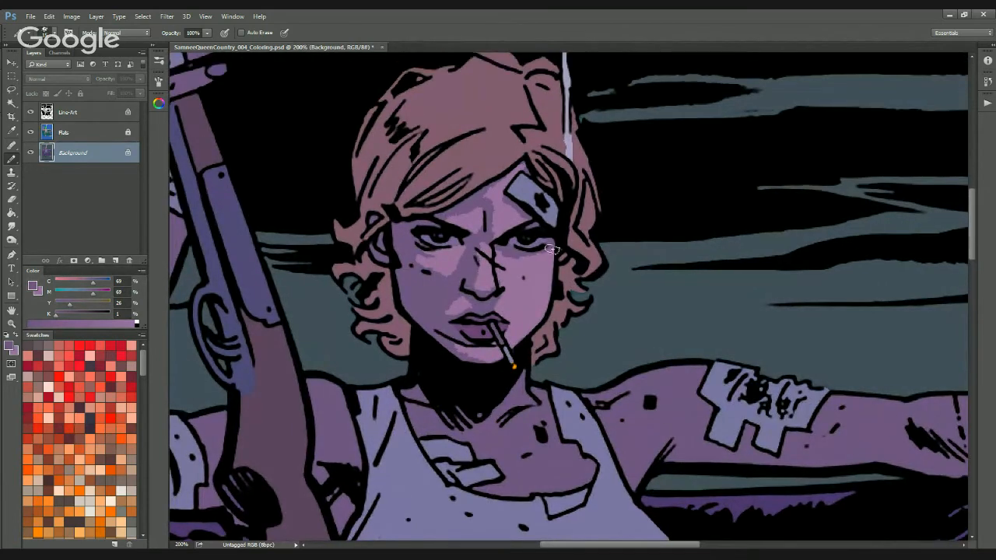
left_click(546, 259, "alt")
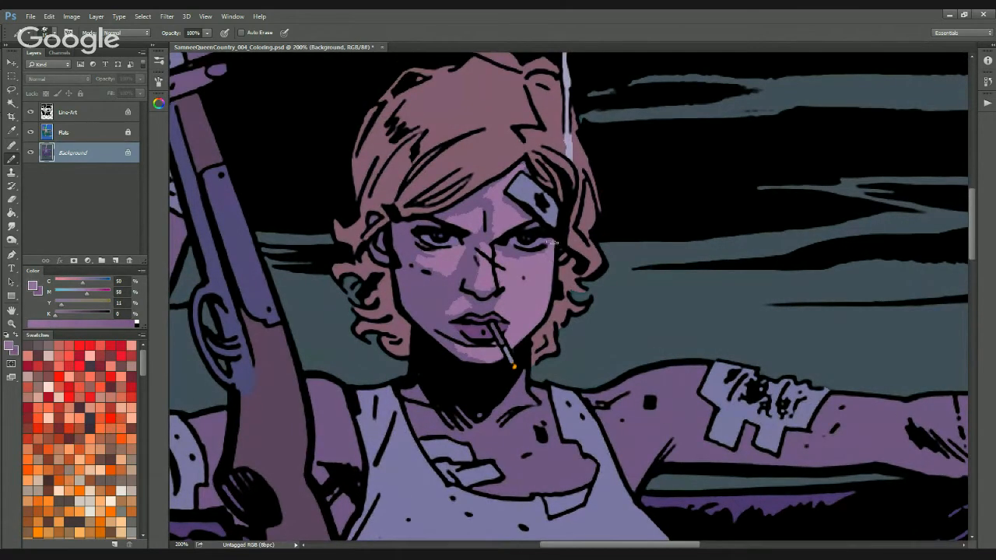
key("ctrl+minus")
key("ctrl+minus")
key("ctrl+minus")
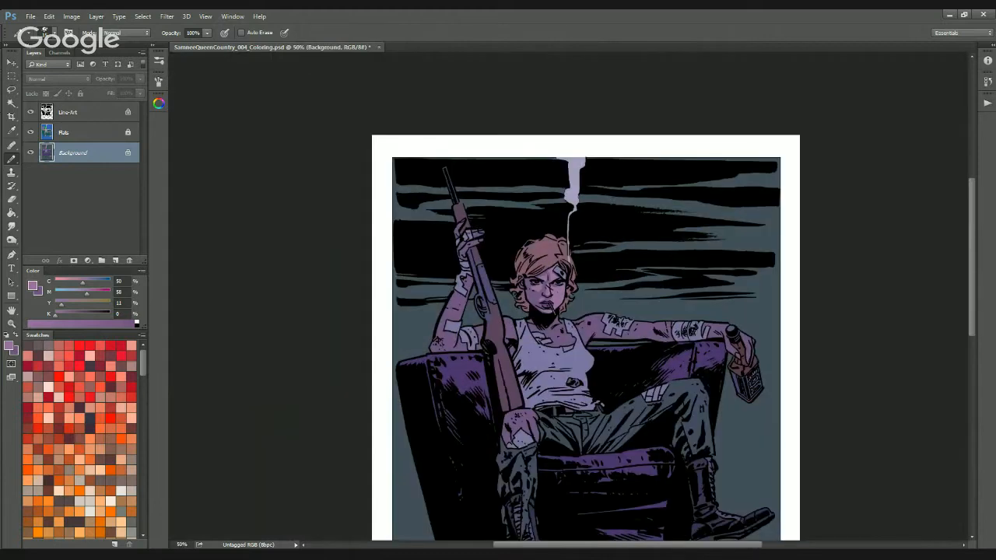
key("ctrl+plus")
key("ctrl+plus")
key("ctrl+plus")
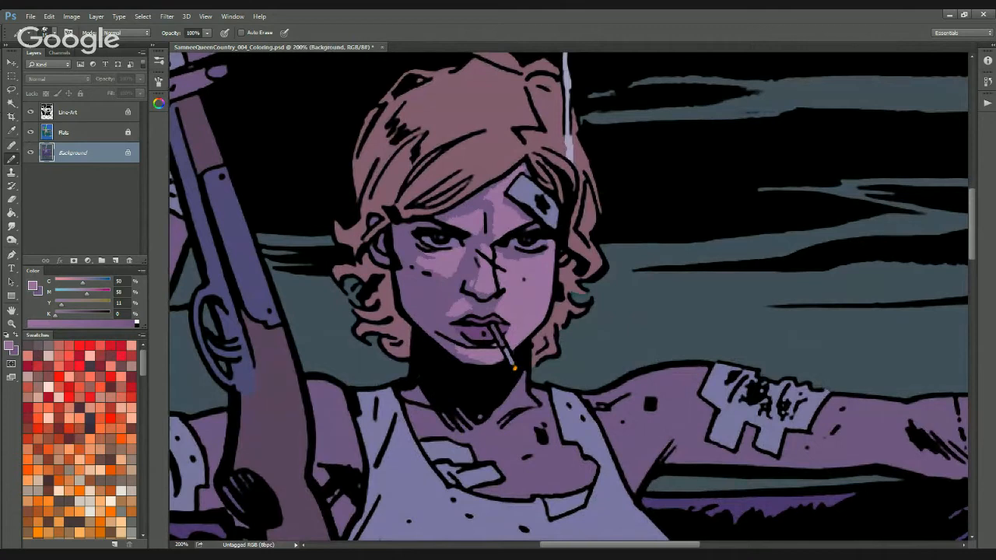
Try a light highlight along the outer edge of the shaded cheek, compare it at full-figure view, and undo it
left_click_drag(414, 281, 425, 309)
key("ctrl+z")
key("ctrl+minus")
key("ctrl+minus")
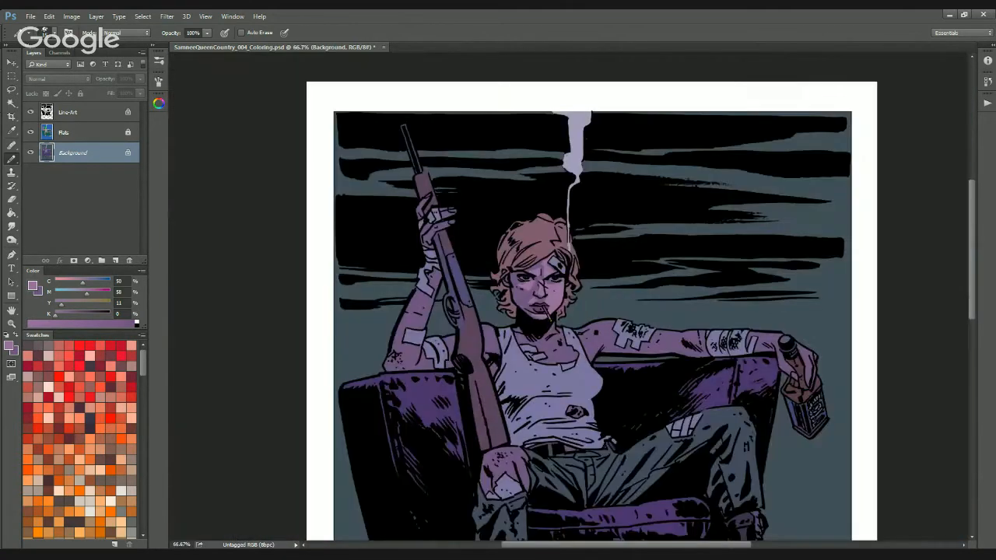
key("ctrl+plus")
key("ctrl+plus")
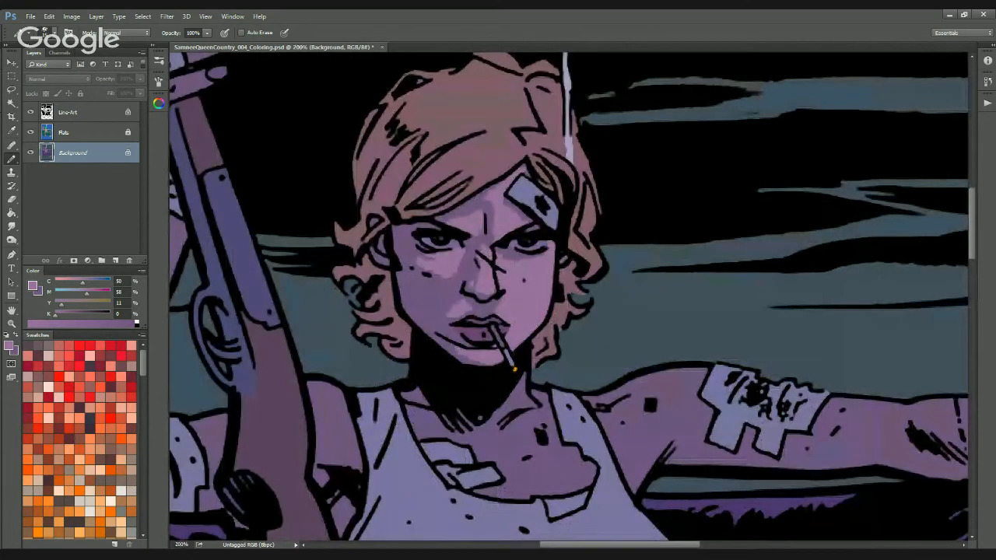
mouse_move(415, 283)
left_mouse_down()
mouse_move(435, 306)
mouse_move(443, 276)
mouse_move(424, 326)
mouse_move(403, 284)
mouse_move(418, 310)
mouse_move(415, 298)
mouse_move(559, 220)
mouse_move(425, 286)
mouse_move(406, 282)
mouse_move(427, 293)
mouse_move(450, 263)
mouse_move(429, 305)
mouse_move(410, 294)
mouse_move(423, 321)
mouse_move(439, 289)
mouse_move(419, 303)
mouse_move(429, 325)
left_mouse_up()
key("ctrl+z")
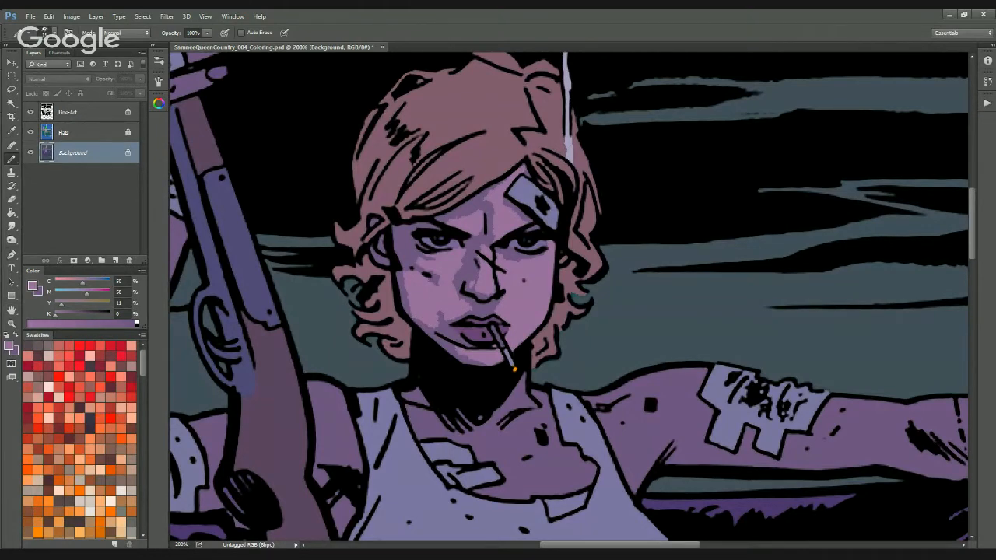
Try fading the shaded cheek's pencil highlight from 46% opacity to slightly lower, and undo the highlight
left_click(49, 16)
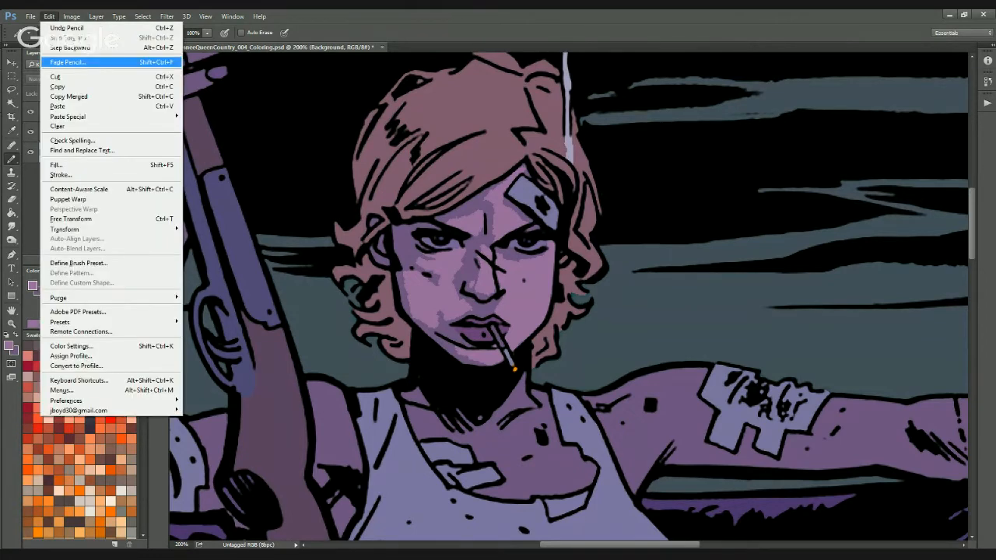
key("Escape")
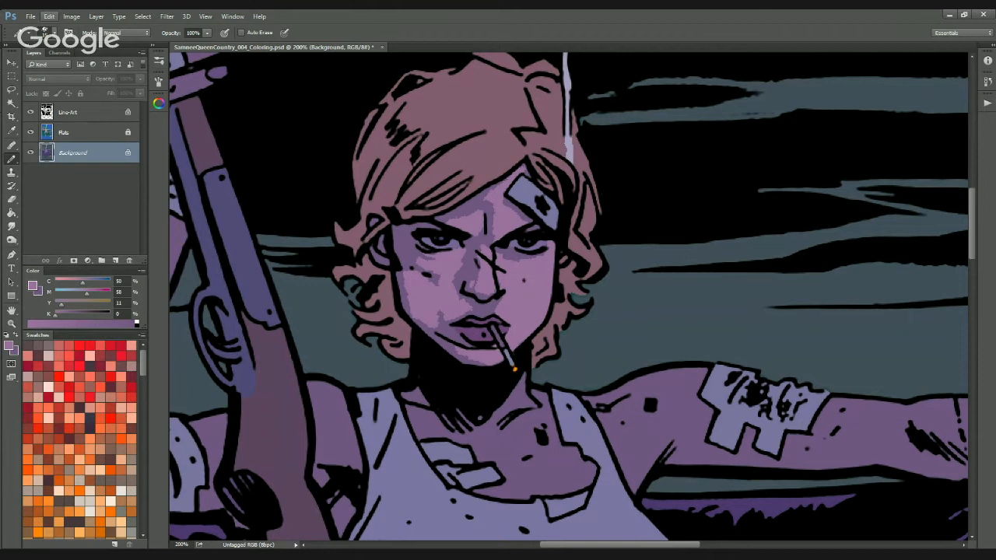
key("ctrl+shift+f")
type("46")
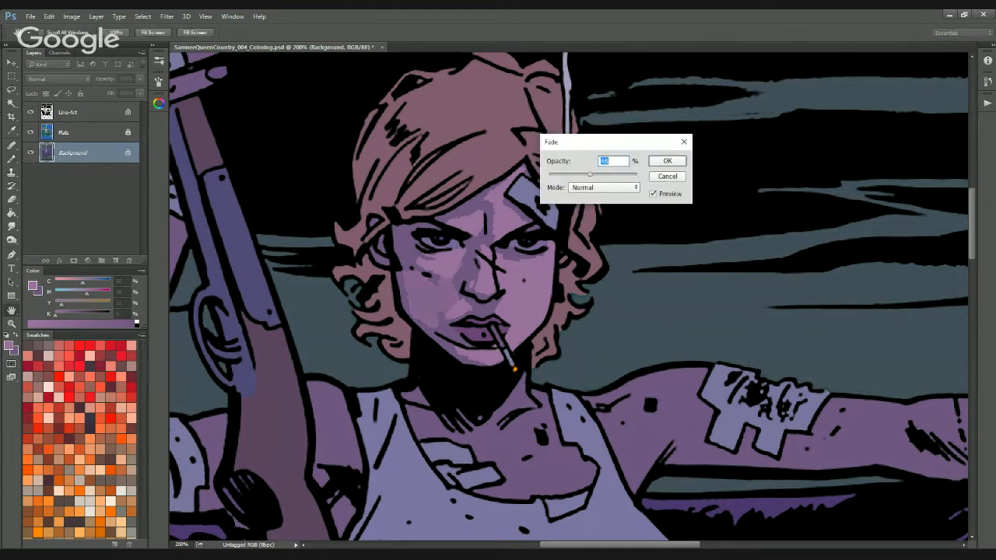
key("Down")
key("Down")
key("Down")
key("Down")
key("Return")
key("ctrl+z")
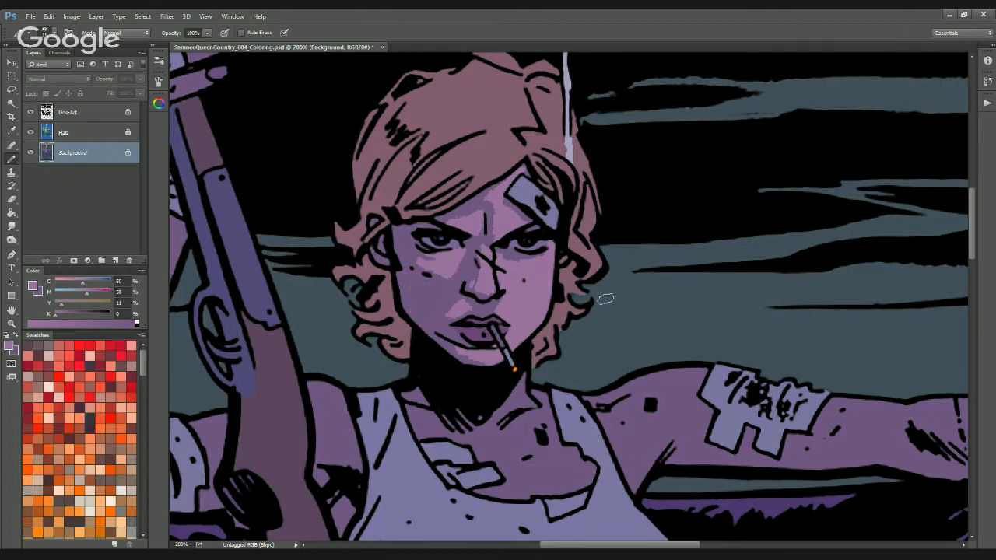
Paint light highlights on the neck and across the top of the outstretched arm's shoulder up to the bandage
mouse_move(456, 329)
left_mouse_down()
mouse_move(459, 358)
mouse_move(501, 240)
left_mouse_up()
key("ctrl+minus")
key("ctrl+minus")
key("ctrl+minus")
key("ctrl+plus")
key("ctrl+plus")
key("ctrl+plus")
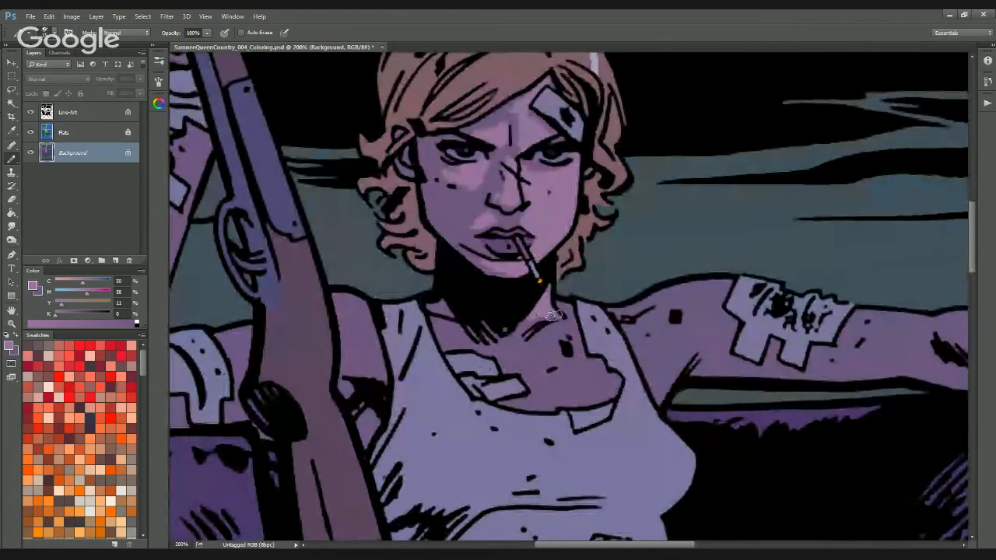
mouse_move(603, 335)
left_mouse_down()
mouse_move(529, 340)
mouse_move(564, 311)
mouse_move(750, 284)
left_mouse_up()
mouse_move(605, 312)
left_mouse_down()
mouse_move(642, 332)
mouse_move(692, 296)
mouse_move(651, 319)
mouse_move(637, 366)
mouse_move(728, 315)
left_mouse_up()
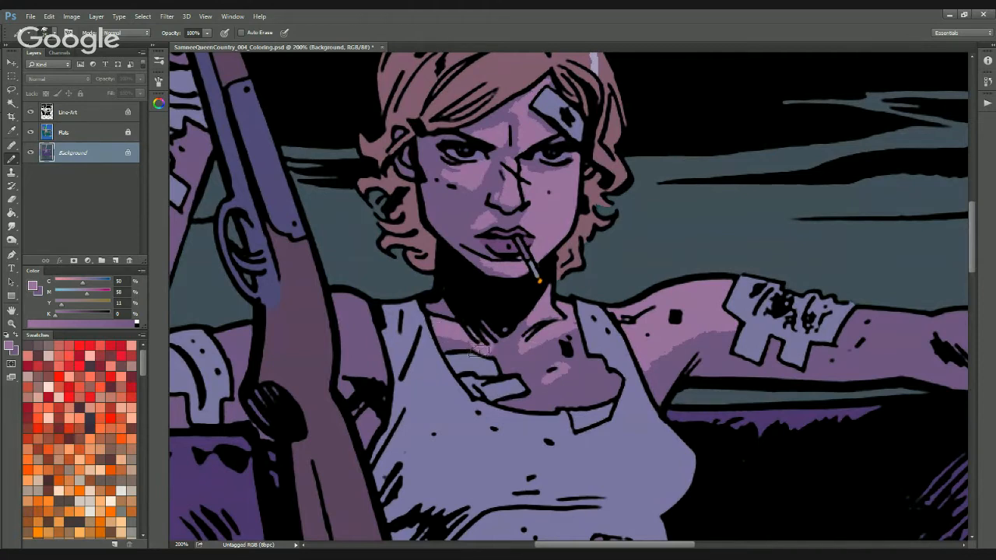
Highlight the upper chest and shape its shadow beside the tank top strap, alternating between the light and dark skin tones
mouse_move(445, 342)
left_mouse_down()
mouse_move(495, 356)
mouse_move(576, 350)
mouse_move(562, 372)
mouse_move(576, 382)
mouse_move(549, 386)
mouse_move(607, 387)
left_mouse_up()
key("x")
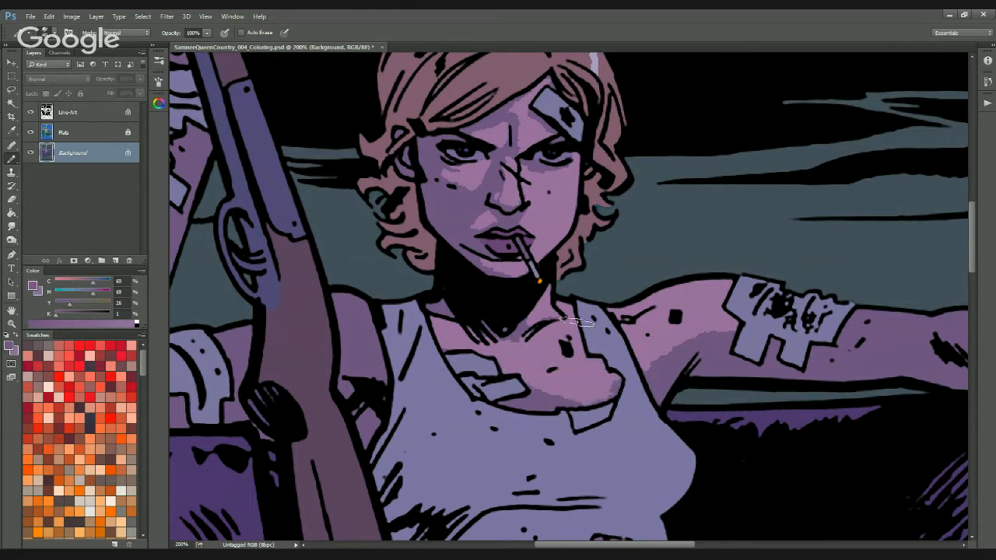
left_click_drag(580, 333, 588, 366)
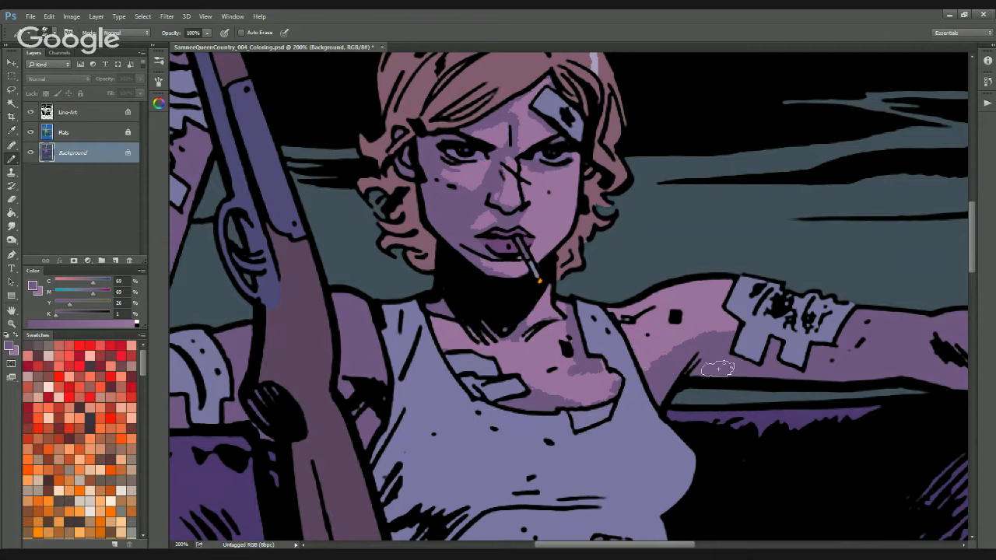
key("x")
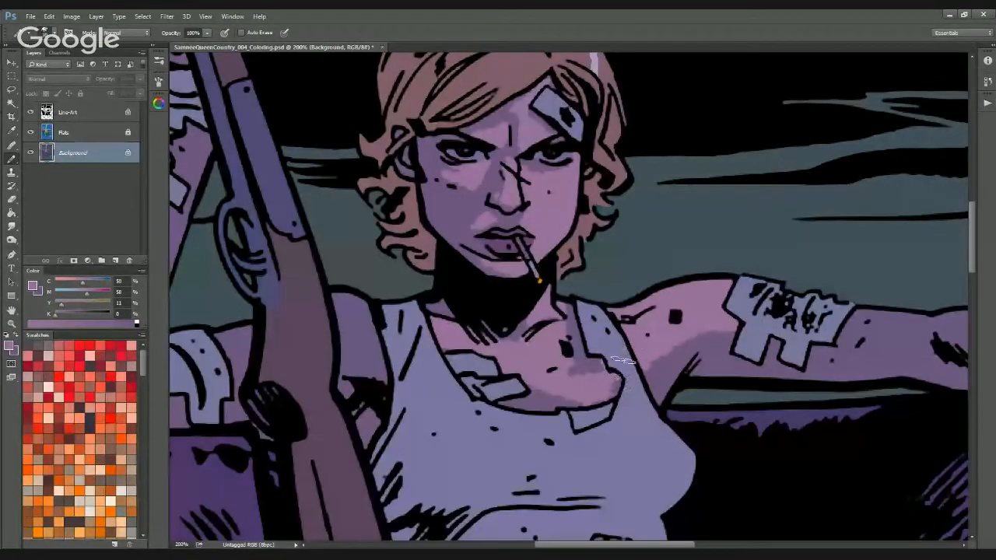
left_click(614, 375, "alt")
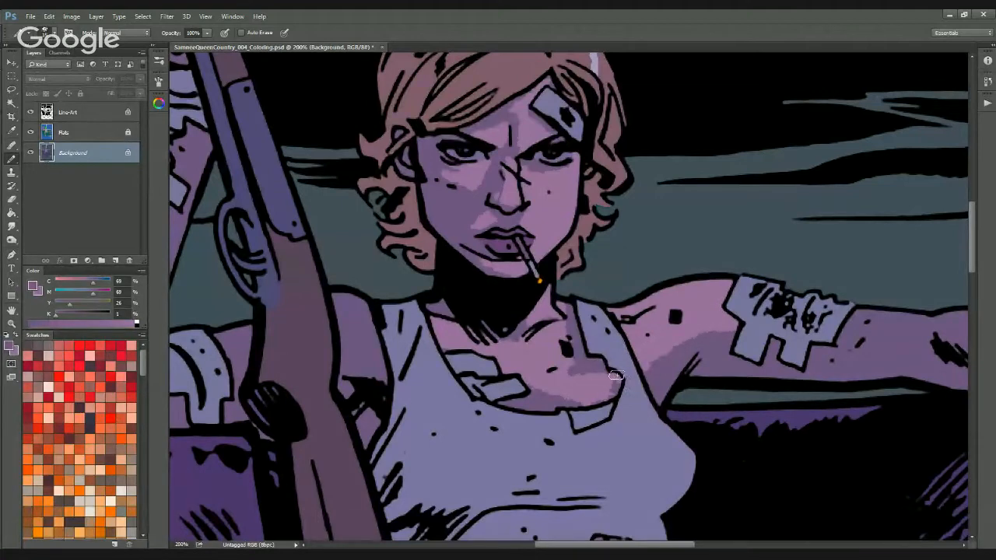
key("x")
mouse_move(532, 391)
left_mouse_down()
mouse_move(517, 401)
mouse_move(593, 409)
left_mouse_up()
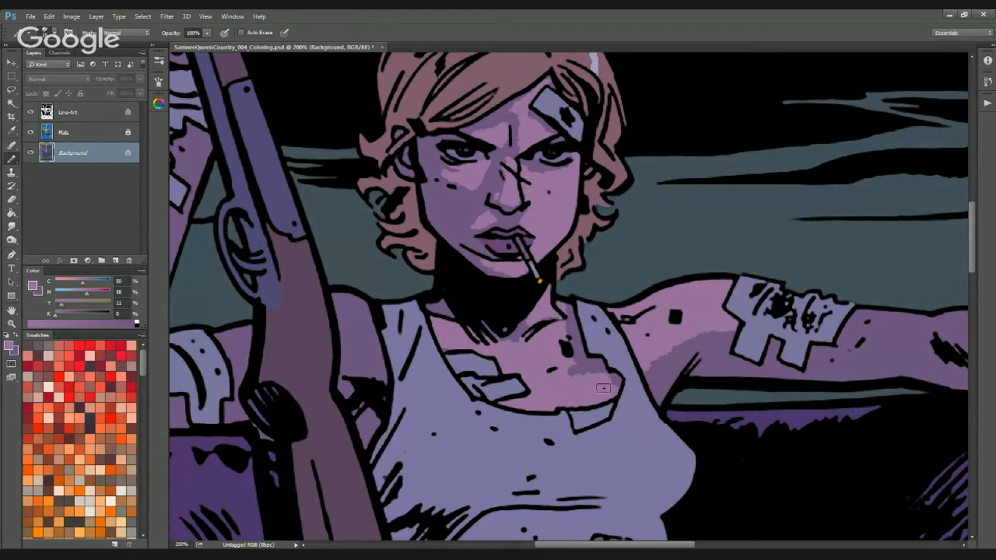
Shade the upper chest beside the rifle-side tank top strap with the dark skin tone, then touch up the collarbone with the light tone
key("x")
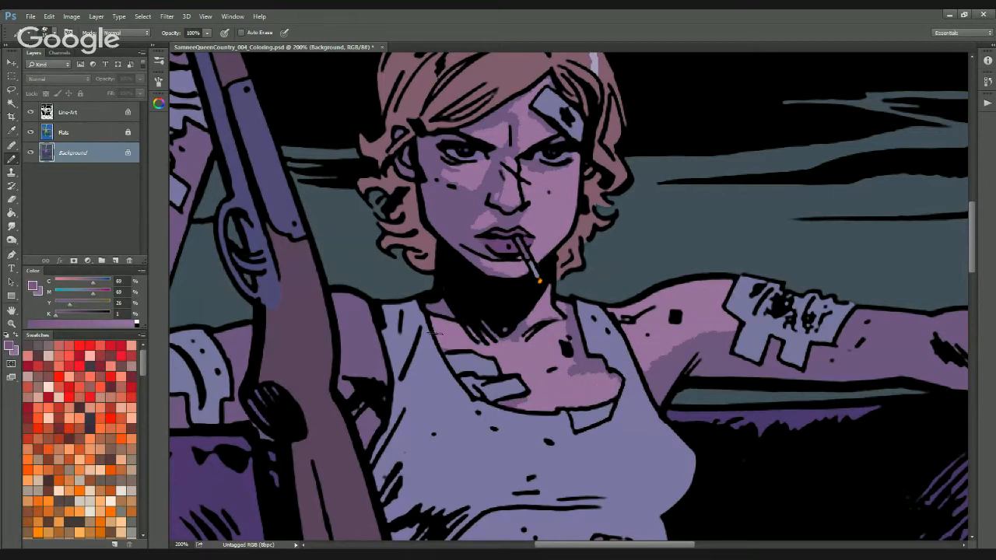
left_click_drag(434, 334, 447, 362)
left_click(549, 322, "alt")
left_click_drag(539, 331, 311, 360)
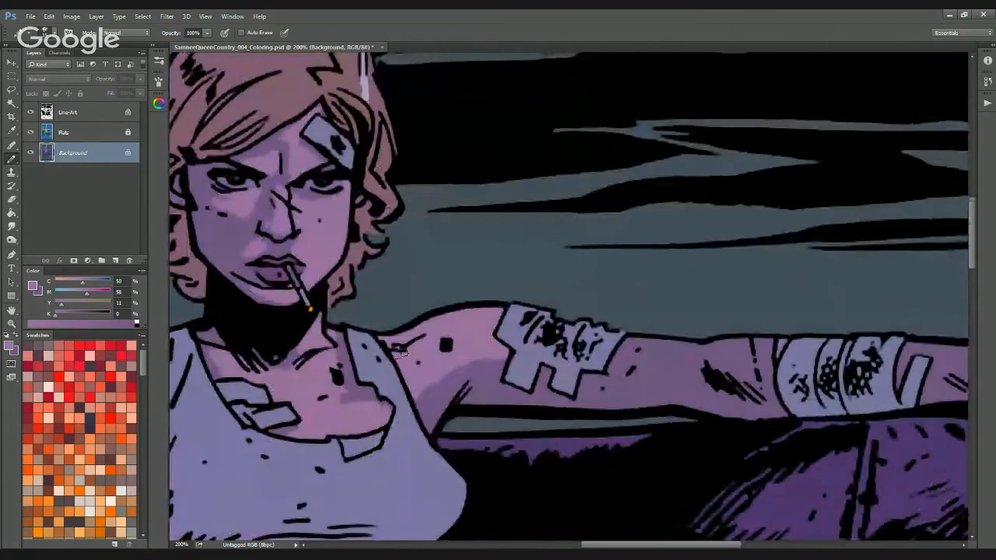
left_click_drag(282, 329, 407, 346)
Paint light skin-tone highlights along the top of the outstretched forearm and on the hand holding the bottle
left_click_drag(812, 347, 604, 254)
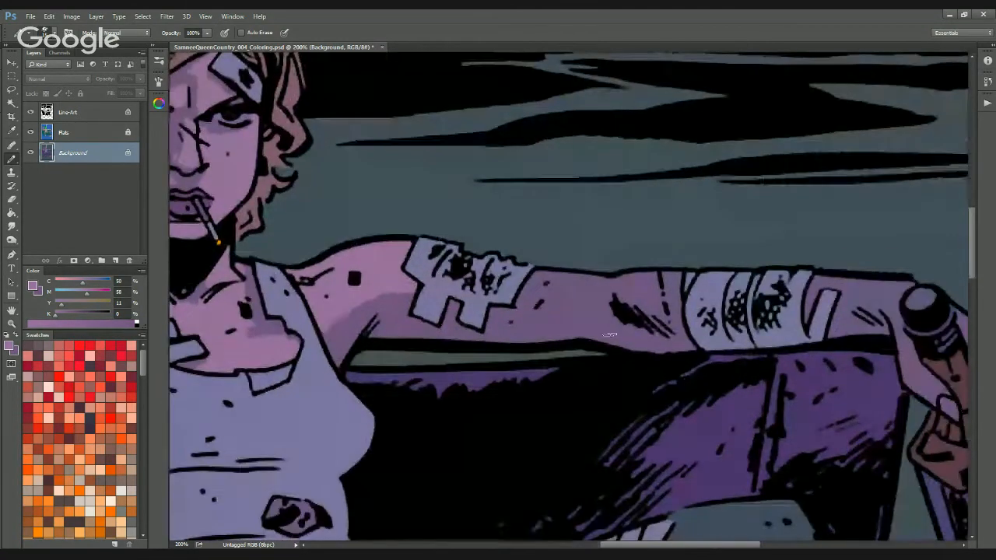
key("ctrl+minus")
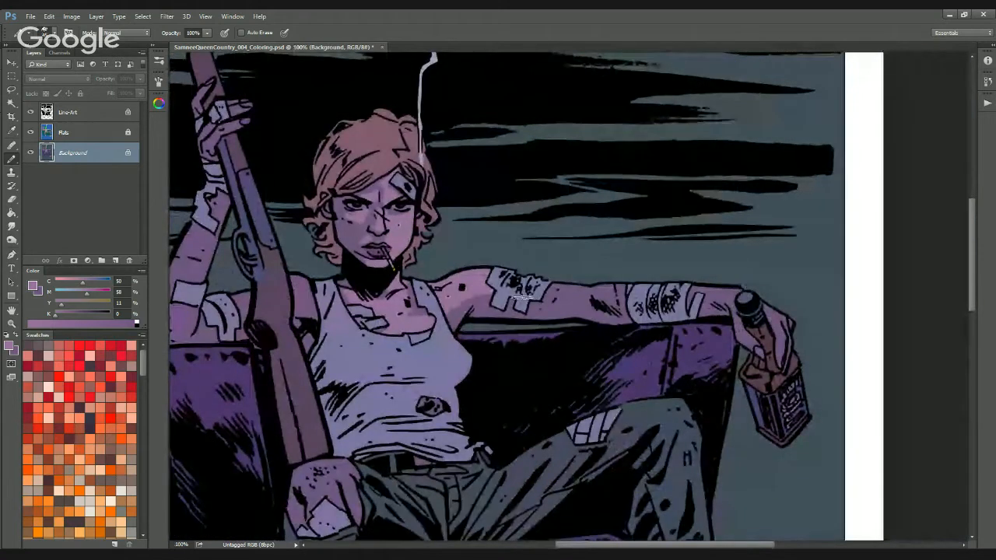
mouse_move(549, 297)
left_mouse_down()
mouse_move(569, 292)
mouse_move(615, 306)
left_mouse_up()
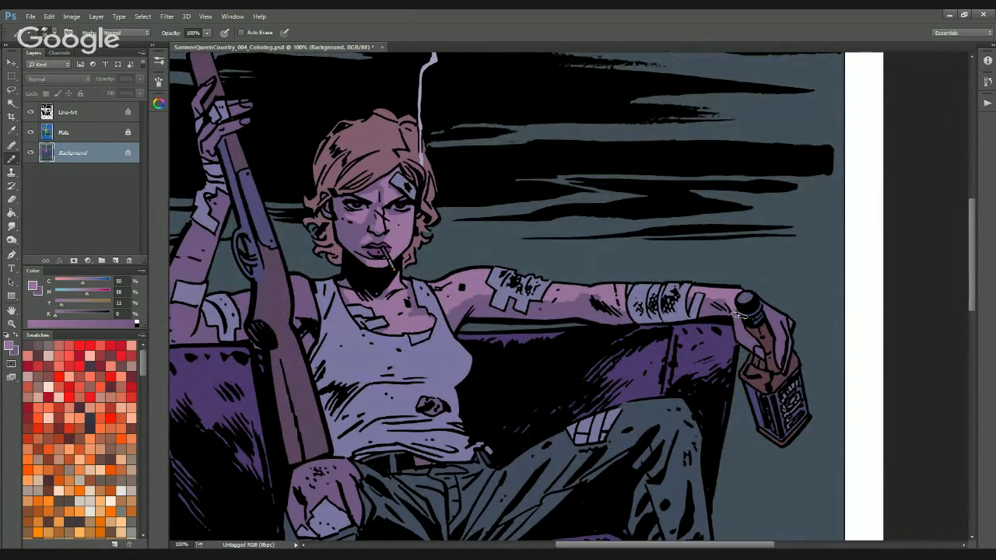
left_click(741, 319, "alt")
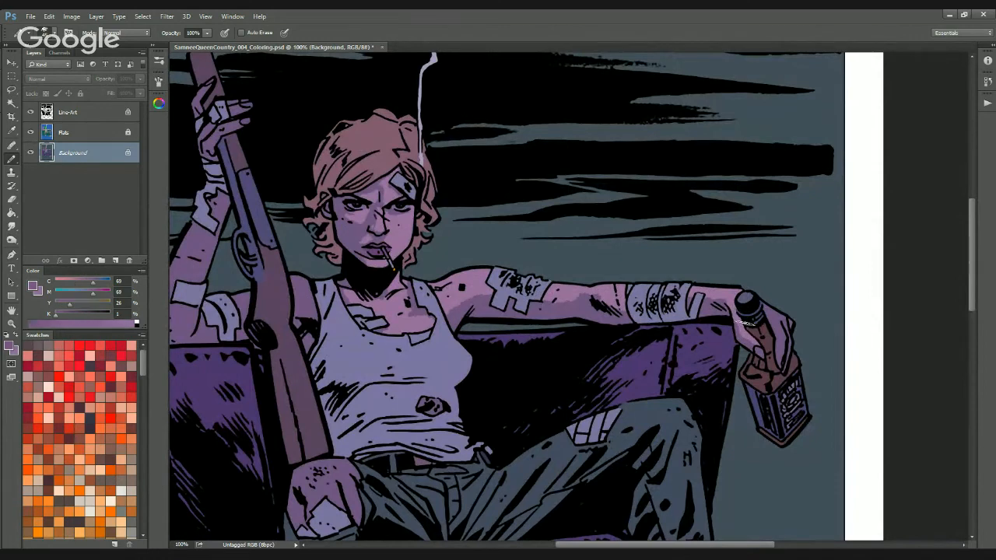
left_click(790, 328, "alt")
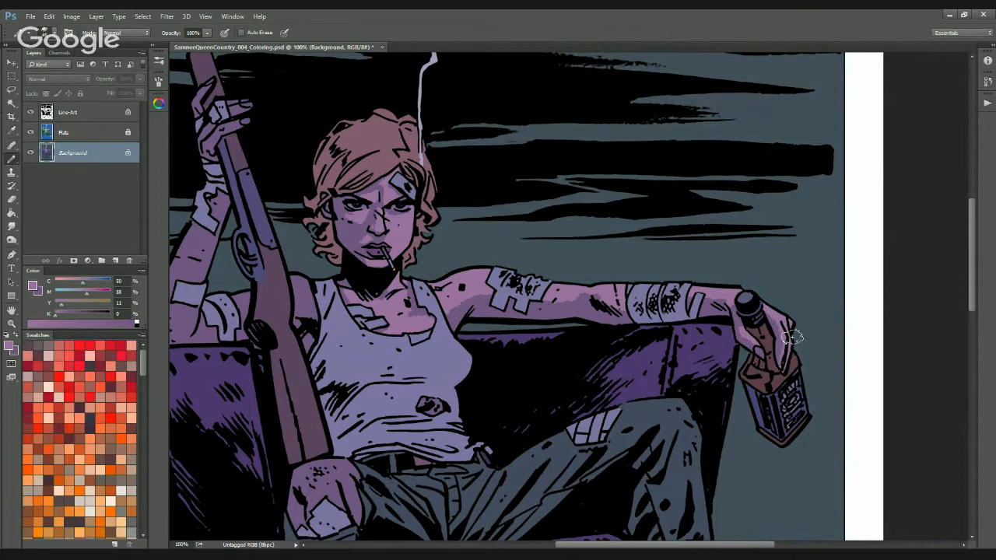
Highlight the raised arm from the wrist to the elbow and the hand gripping the rifle, then check the full figure
left_click_drag(606, 383, 809, 379)
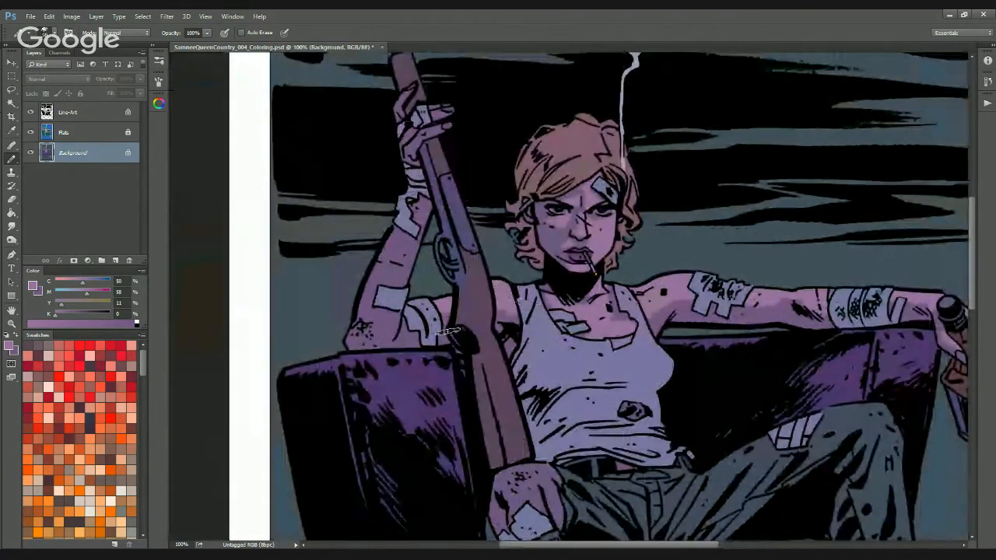
mouse_move(425, 212)
left_mouse_down()
mouse_move(385, 337)
mouse_move(396, 313)
left_mouse_up()
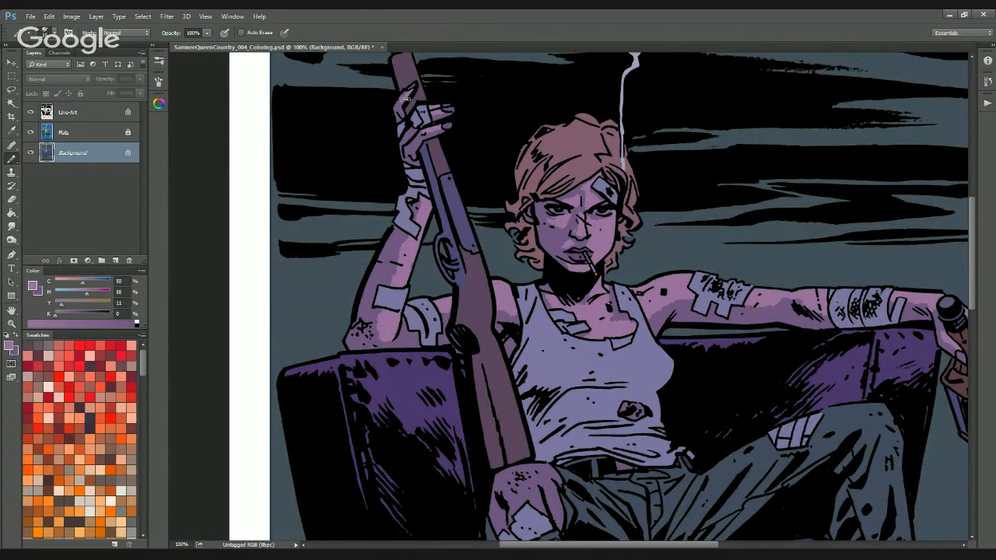
left_click_drag(404, 257, 412, 252)
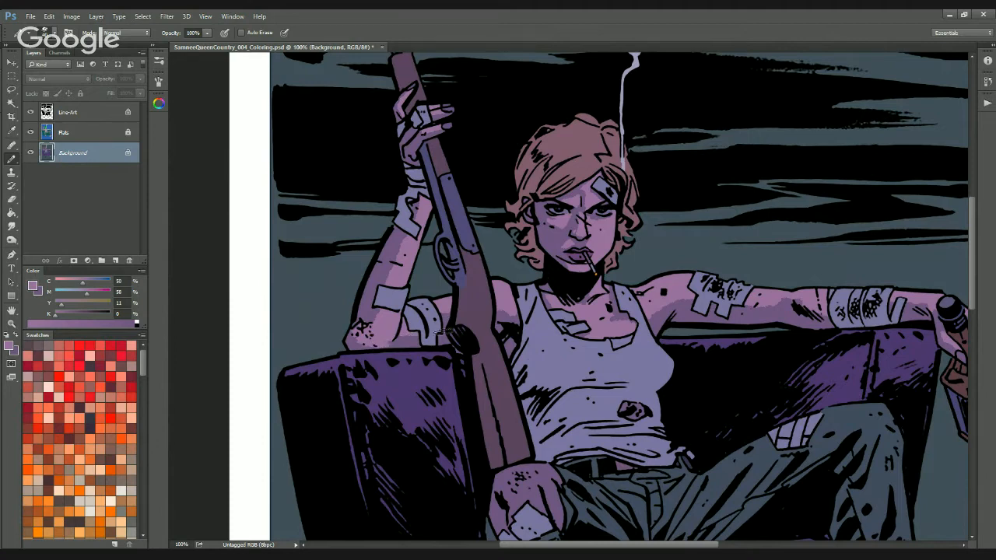
key("ctrl+minus")
key("ctrl+minus")
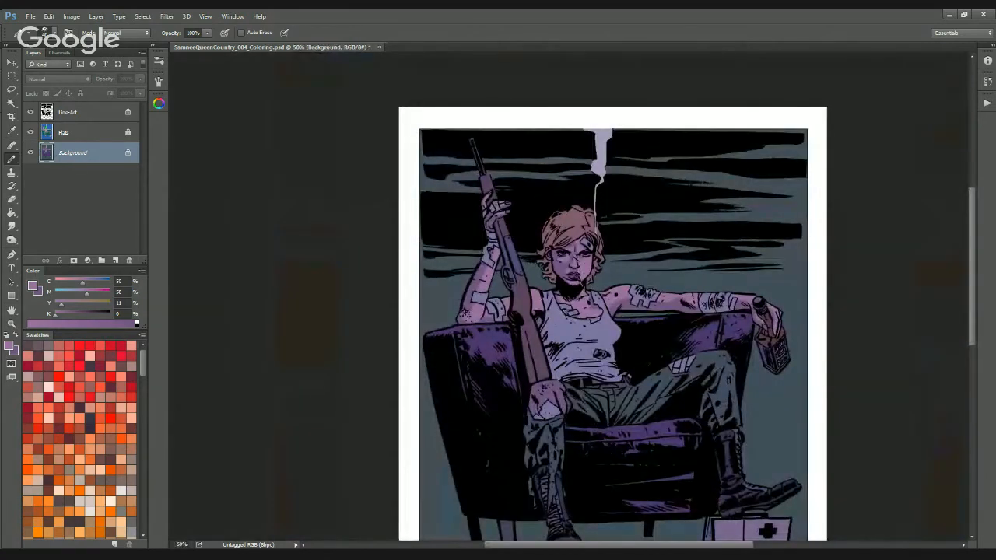
Paint a light skin-tone highlight over the bare knee under the rifle butt, leaving its outer side in shadow
key("ctrl+plus")
key("ctrl+plus")
left_click_drag(617, 432, 633, 251)
key("ctrl+plus")
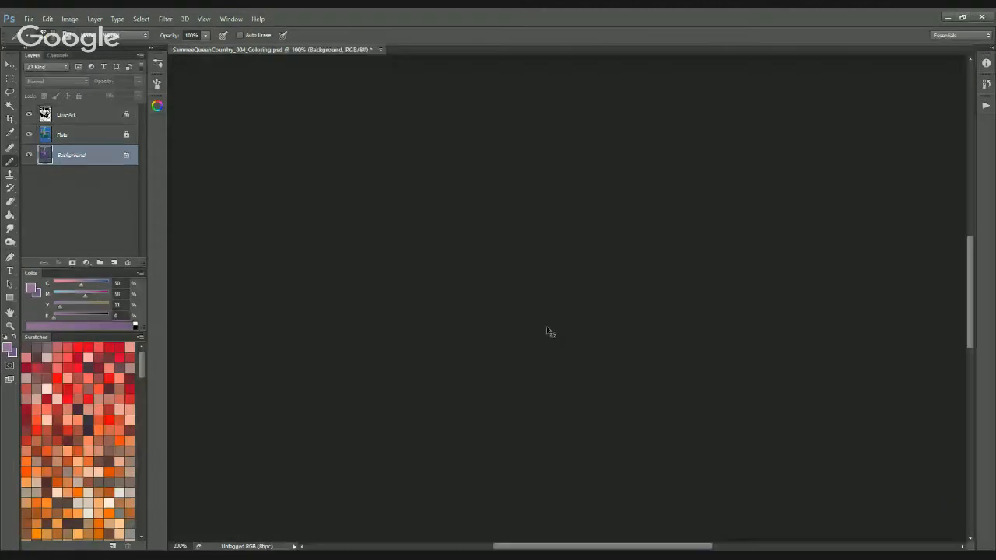
mouse_move(480, 339)
left_mouse_down()
mouse_move(551, 332)
mouse_move(529, 336)
mouse_move(604, 355)
mouse_move(480, 340)
mouse_move(531, 393)
mouse_move(534, 376)
mouse_move(540, 404)
mouse_move(492, 370)
mouse_move(504, 408)
mouse_move(525, 357)
mouse_move(565, 341)
mouse_move(572, 375)
mouse_move(557, 360)
mouse_move(582, 382)
mouse_move(584, 369)
mouse_move(555, 371)
mouse_move(576, 398)
mouse_move(567, 390)
mouse_move(584, 457)
left_mouse_up()
left_click_drag(496, 383, 512, 403)
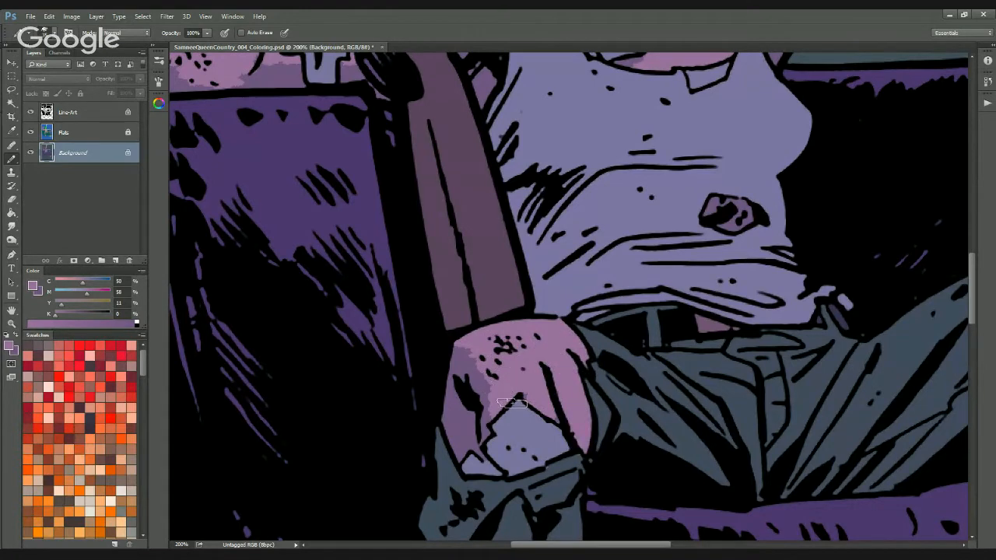
key("ctrl+minus")
key("ctrl+minus")
key("ctrl+plus")
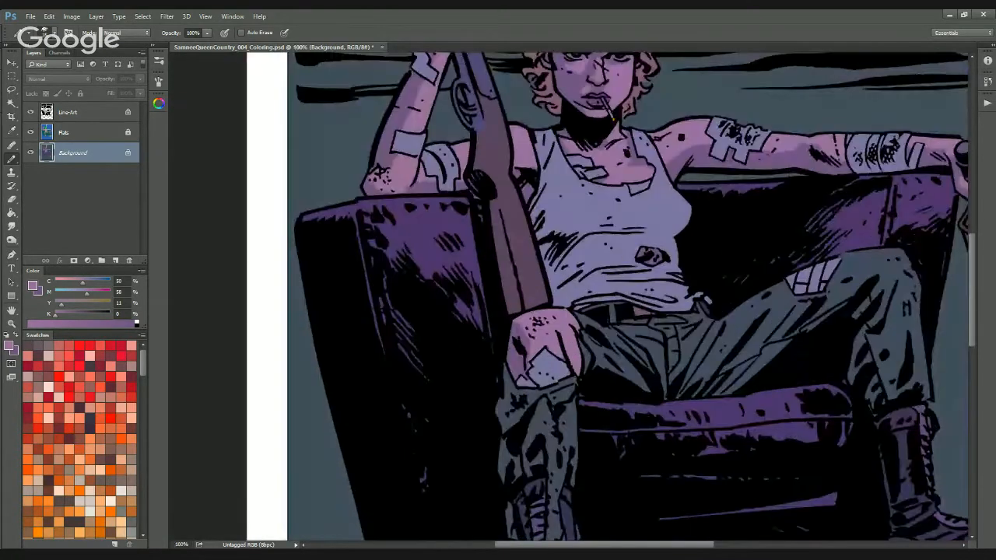
left_click_drag(840, 298, 615, 347)
key("ctrl+minus")
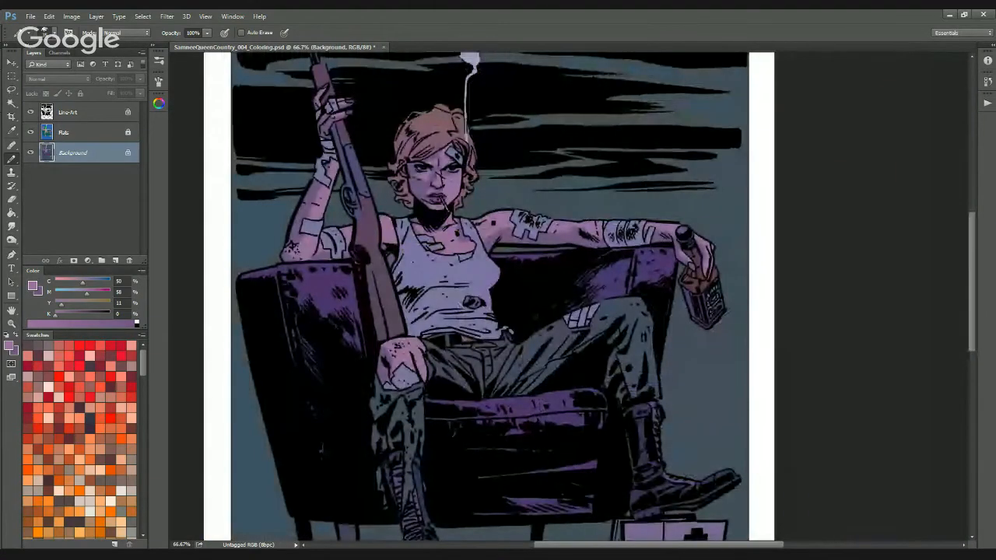
Refine the highlights and shadows on the raised arm's elbow and rifle-side shoulder, alternating between the light and dark skin tones
key("ctrl+plus")
left_click_drag(191, 235, 387, 359)
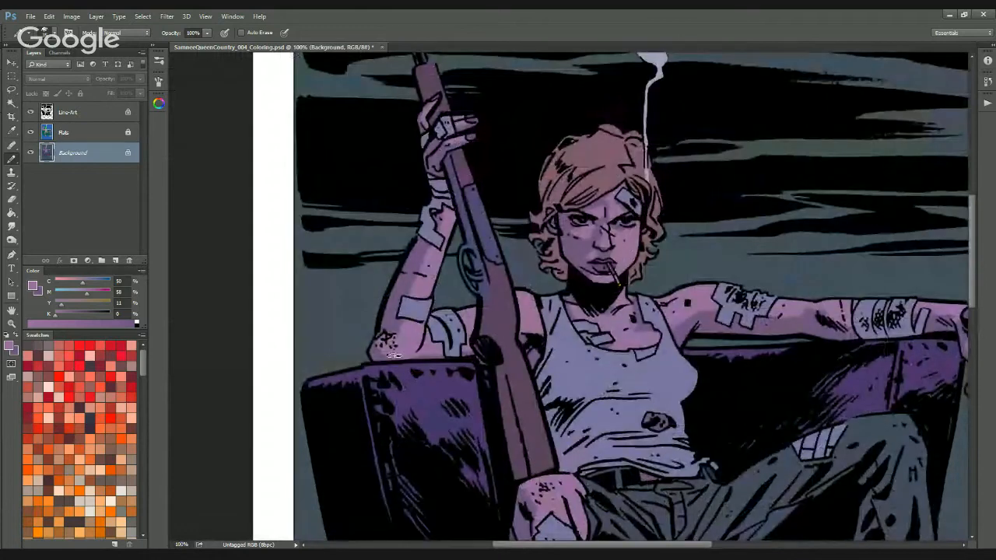
left_click(421, 245, "alt")
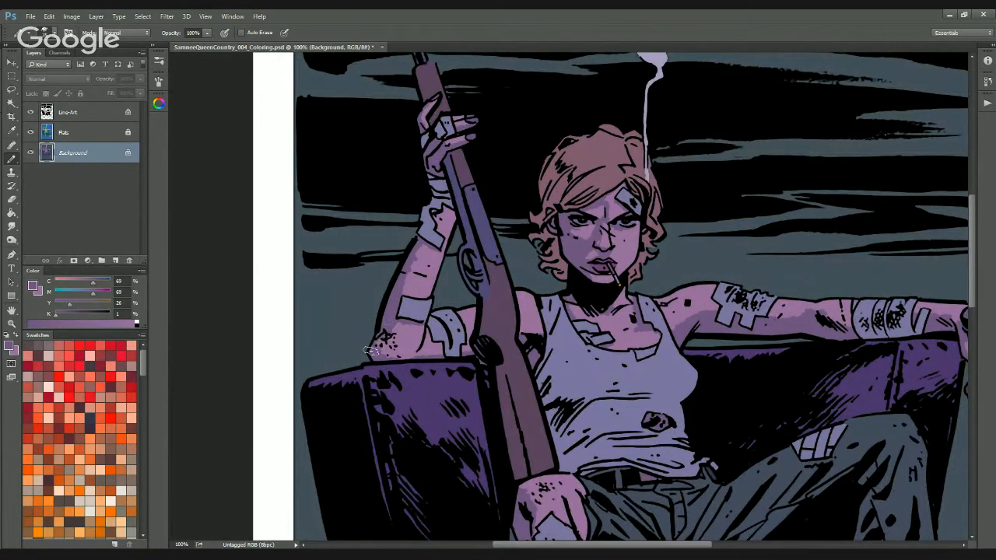
key("x")
left_click_drag(380, 348, 387, 361)
key("x")
left_click_drag(602, 300, 574, 308)
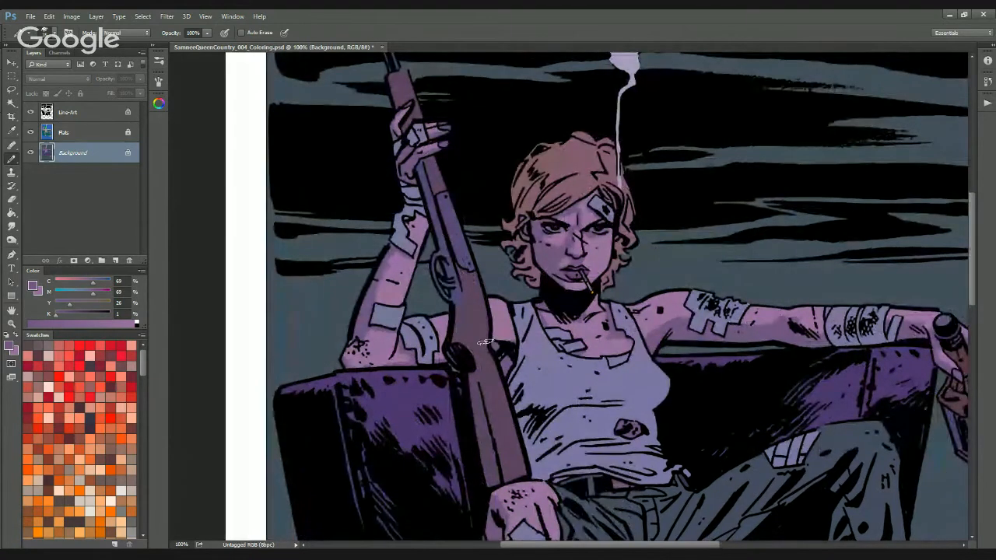
left_click(517, 371, "alt")
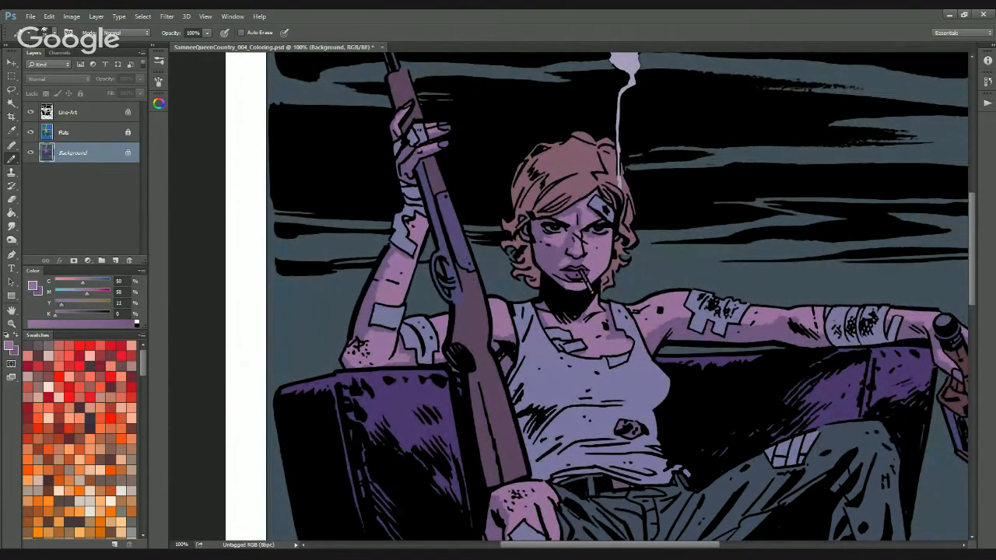
Reshape the shadow on the neck and upper chest beside the tank top strap with the dark and light skin tones
key("ctrl+minus")
key("ctrl+minus")
left_click_drag(520, 370, 523, 394)
key("ctrl+plus")
key("ctrl+plus")
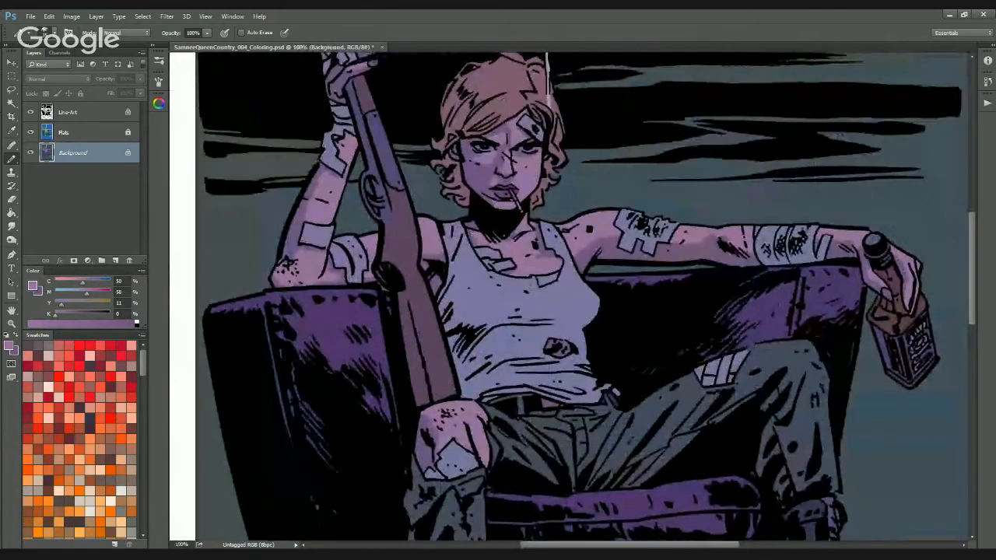
key("ctrl+plus")
left_click_drag(498, 253, 502, 372)
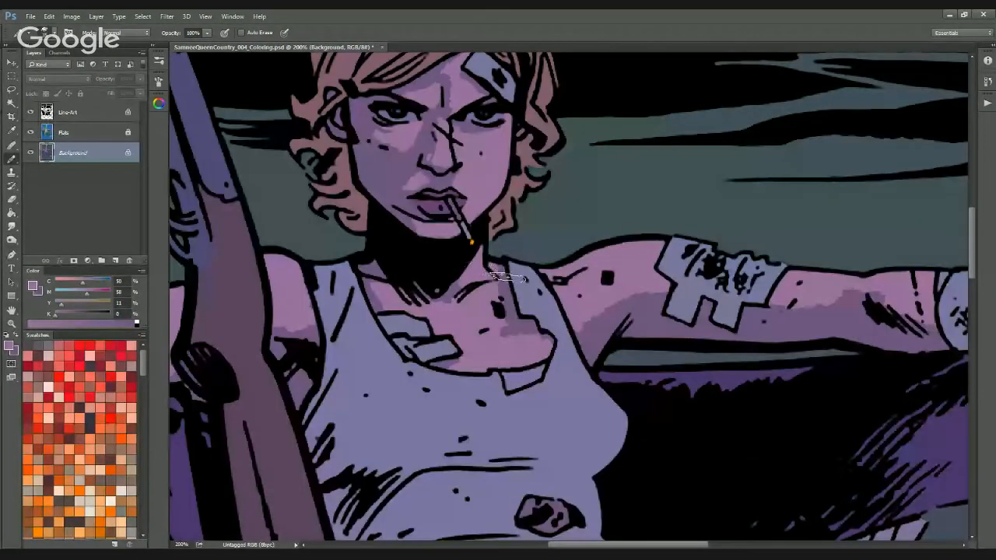
key("x")
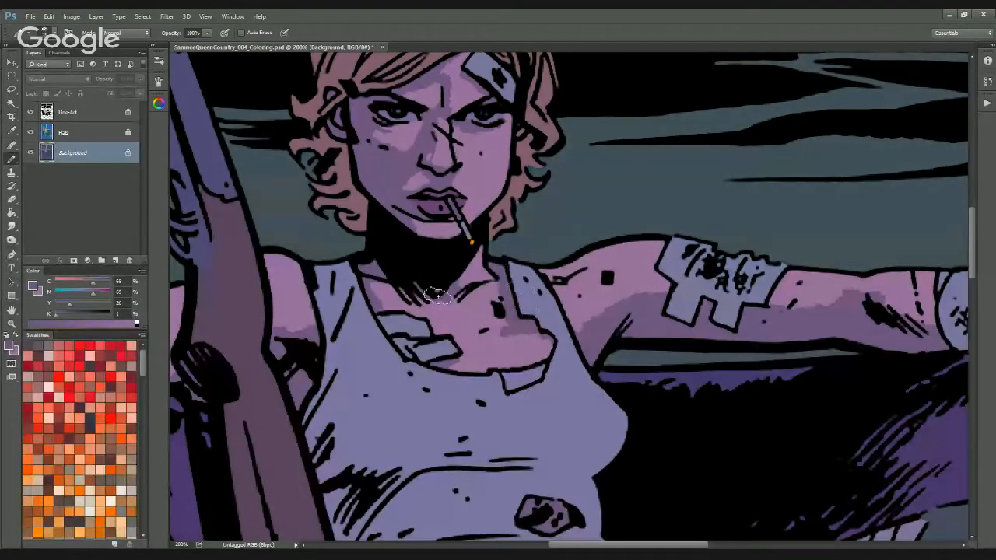
left_click_drag(576, 246, 474, 325)
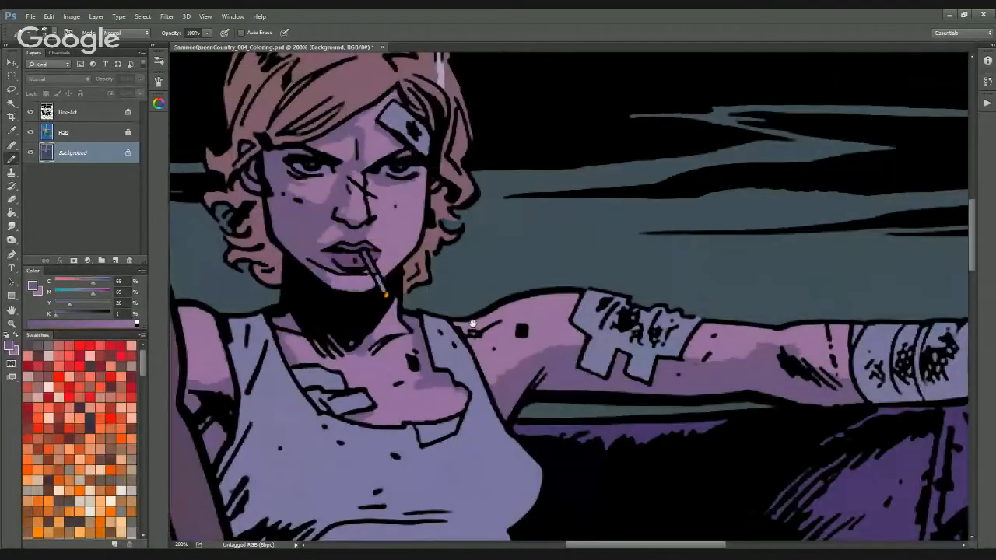
left_click(298, 189, "alt")
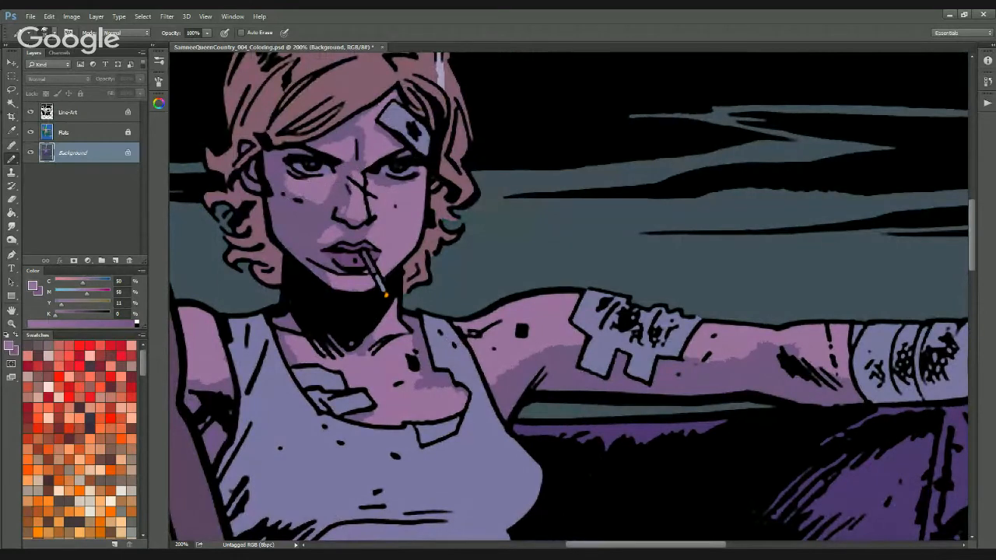
left_click_drag(574, 370, 487, 307)
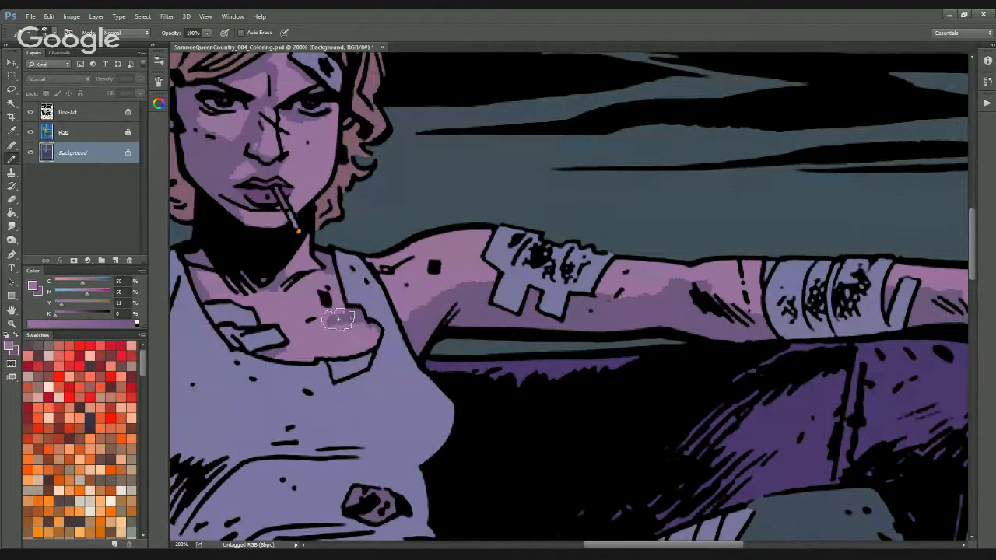
left_click(334, 291, "alt")
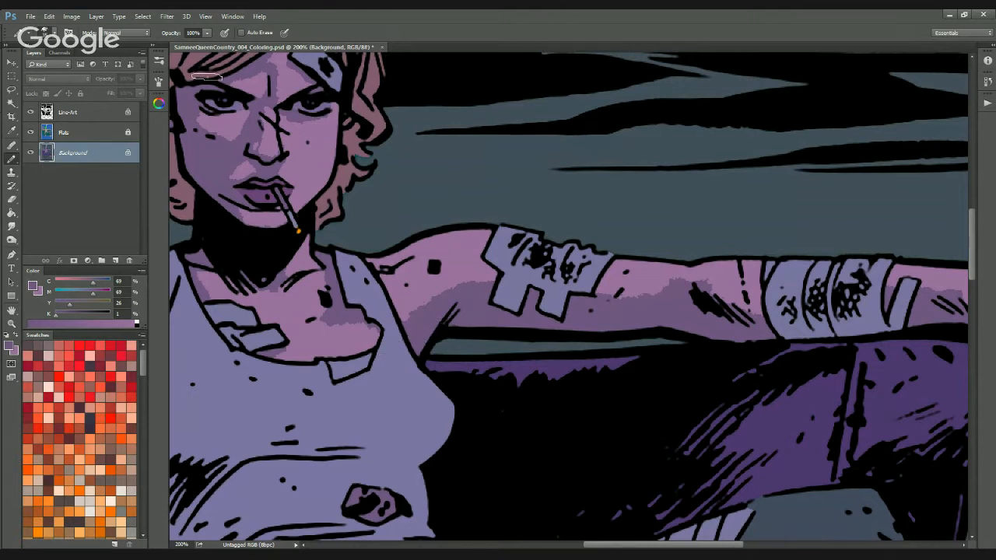
Set the pencil opacity to 33% and soften the shadow edges along the outstretched arm and chest with the light skin tone
key("3")
key("3")
left_click(206, 33)
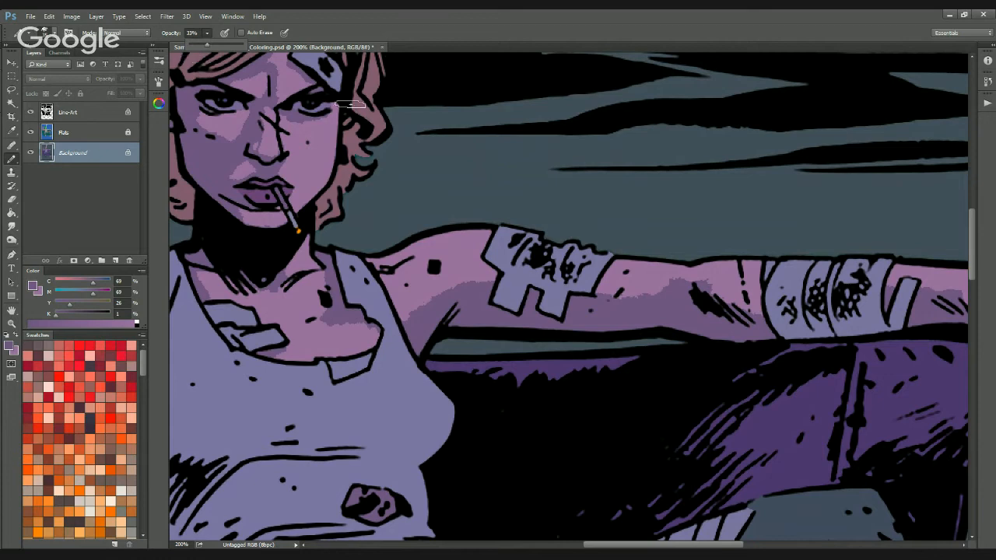
left_click(520, 178)
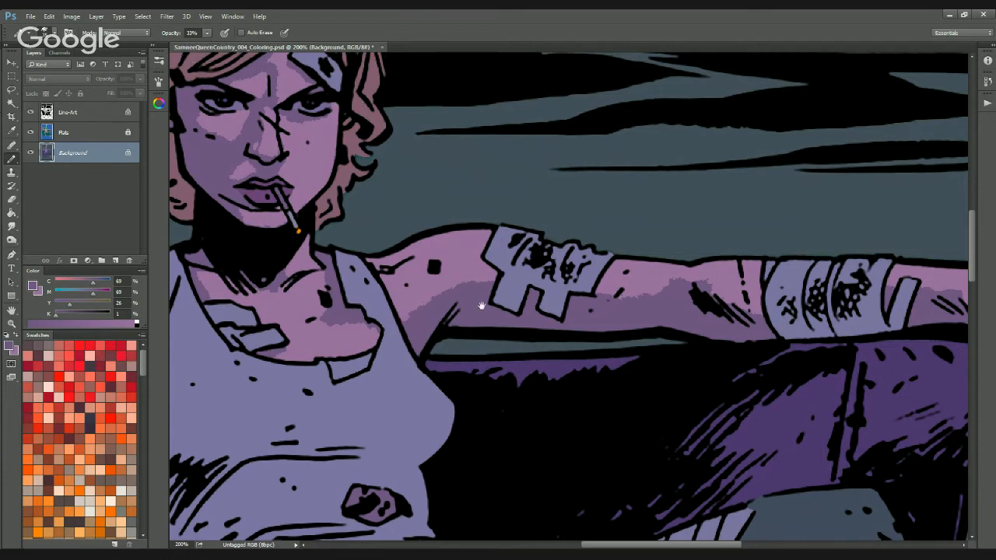
left_click_drag(481, 306, 506, 288)
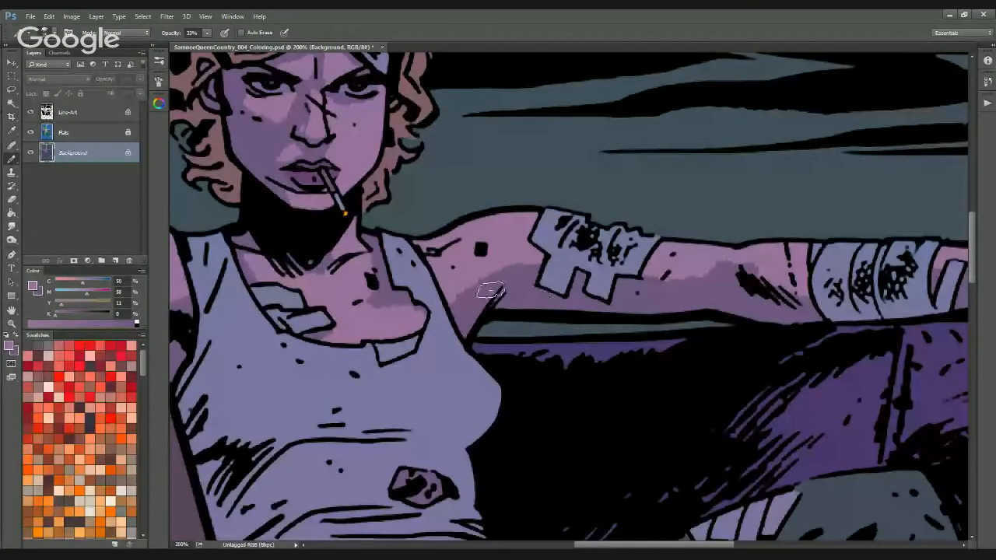
left_click_drag(472, 287, 529, 275)
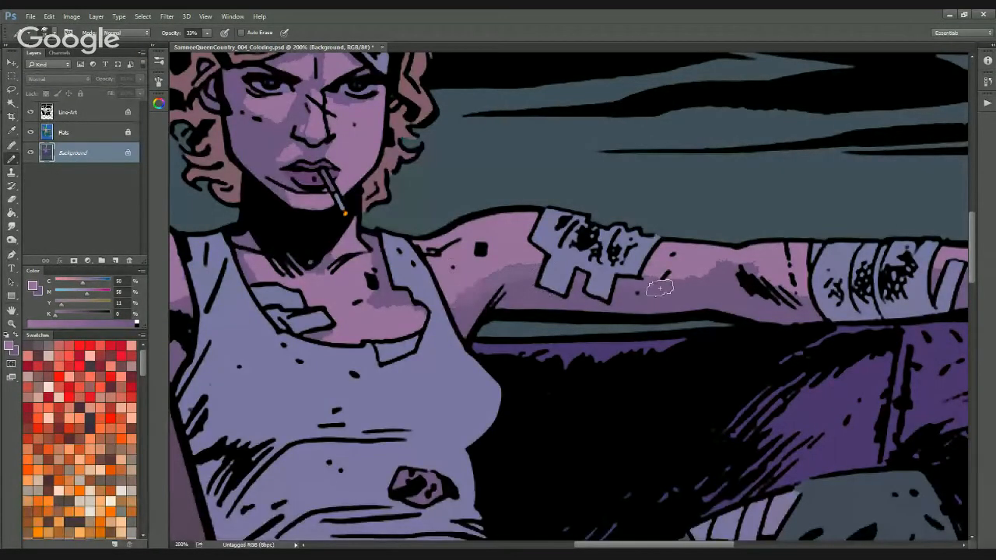
mouse_move(660, 288)
left_mouse_down()
mouse_move(725, 274)
mouse_move(800, 302)
mouse_move(637, 274)
left_mouse_up()
left_click_drag(779, 297, 656, 285)
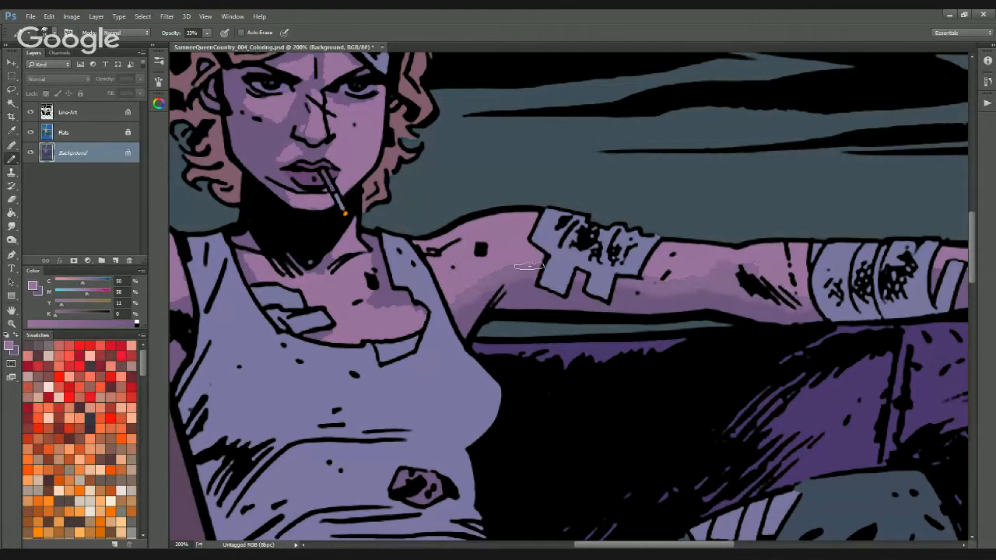
mouse_move(373, 288)
left_mouse_down()
mouse_move(411, 320)
mouse_move(390, 303)
mouse_move(377, 255)
mouse_move(389, 297)
left_mouse_up()
Soften the remaining shadow edges on the raised arm and chest with the light skin tone at 33% pencil opacity
key("ctrl+minus")
key("ctrl+minus")
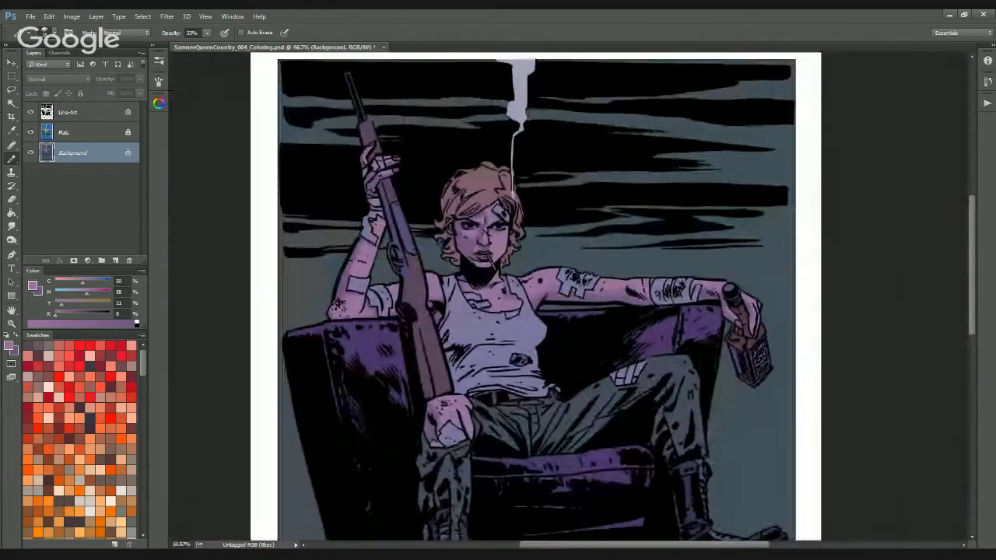
key("ctrl+plus")
key("ctrl+plus")
left_click_drag(323, 361, 515, 420)
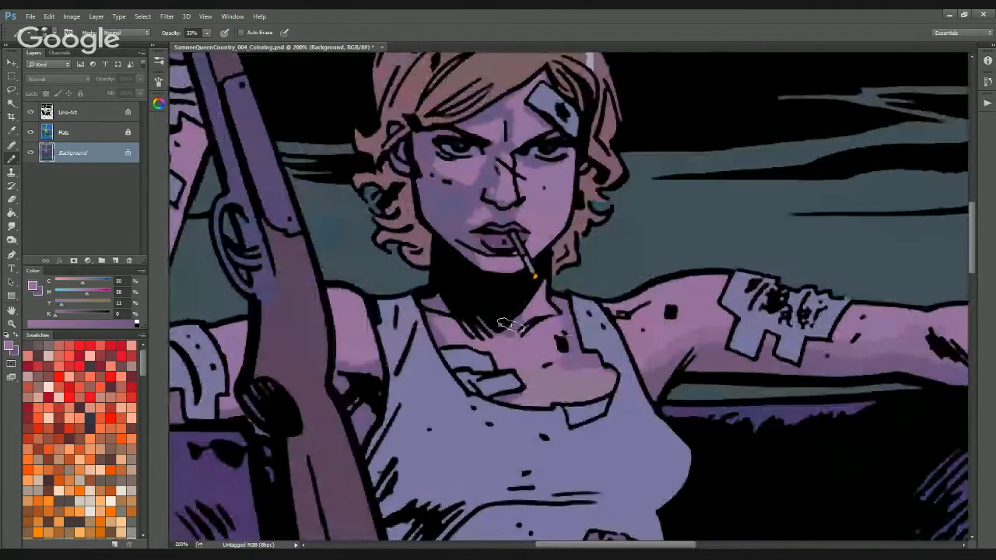
left_click_drag(452, 361, 568, 335)
left_click_drag(492, 341, 469, 350)
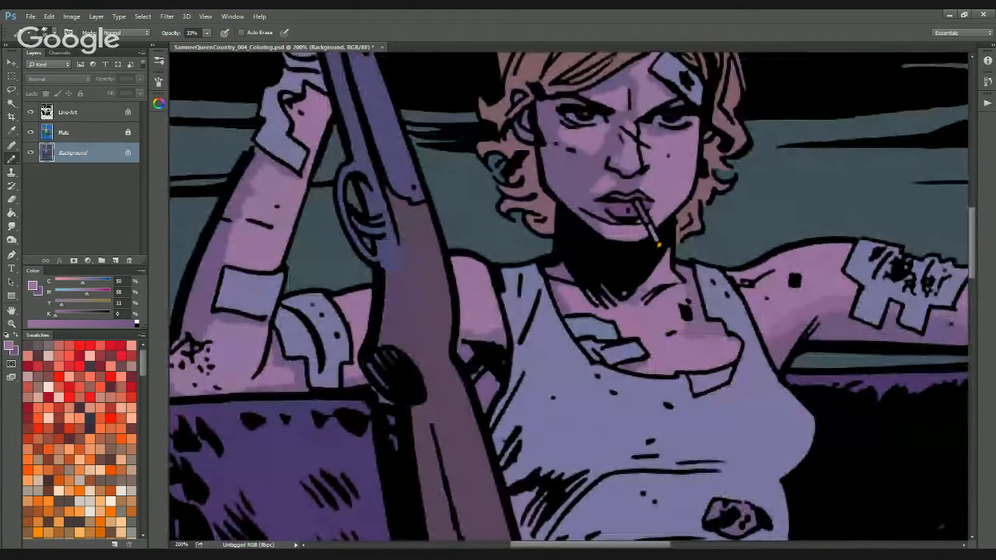
left_click_drag(392, 350, 548, 312)
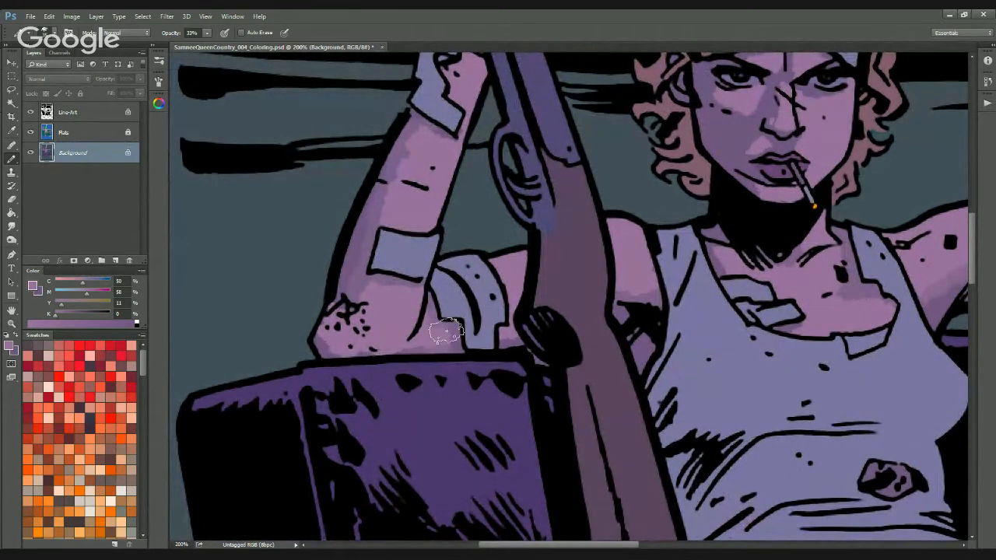
left_click_drag(394, 296, 369, 411)
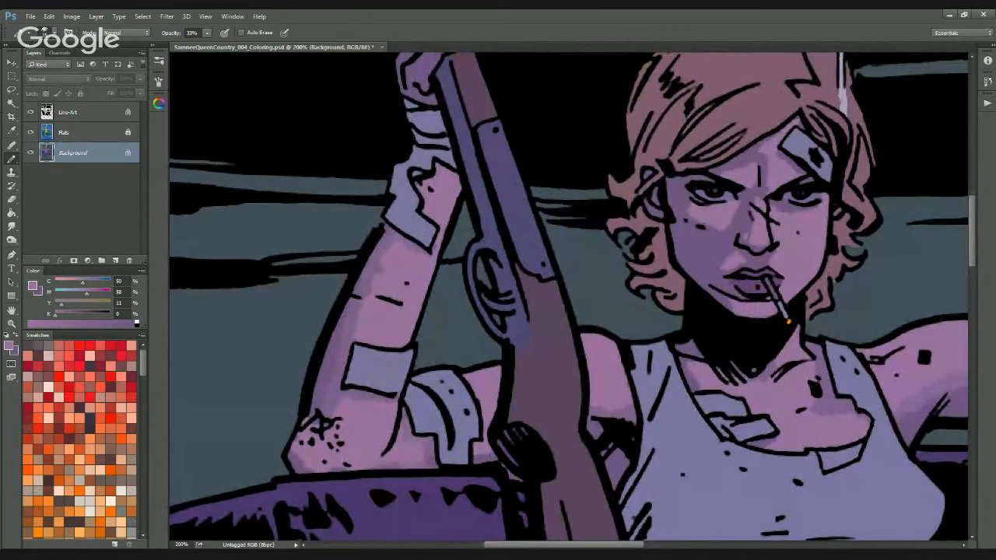
key("ctrl+minus")
key("ctrl+plus")
left_click_drag(589, 322, 607, 238)
Blend the forehead and cheek shadows with the dark and light skin tones, lowering the pencil opacity to 30%
key("x")
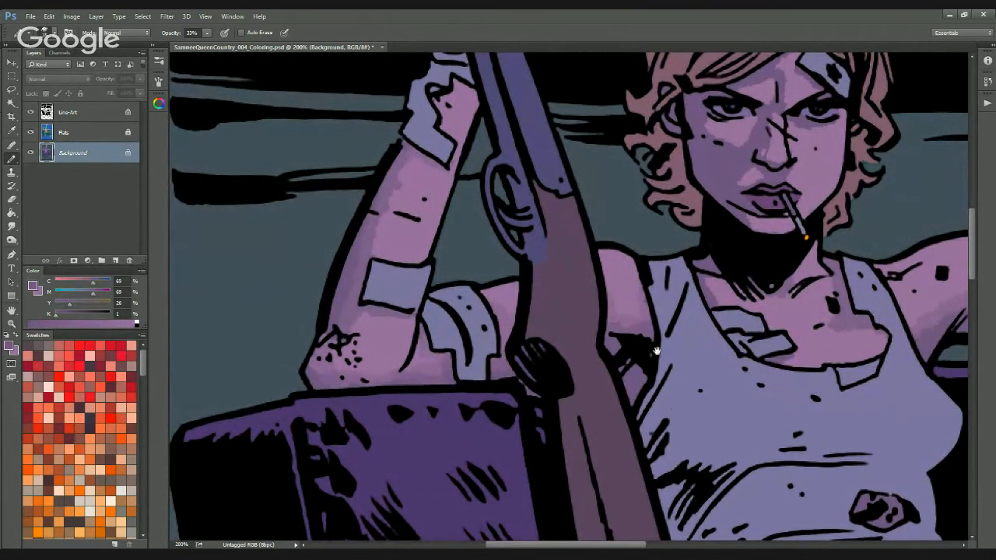
left_click_drag(656, 352, 316, 421)
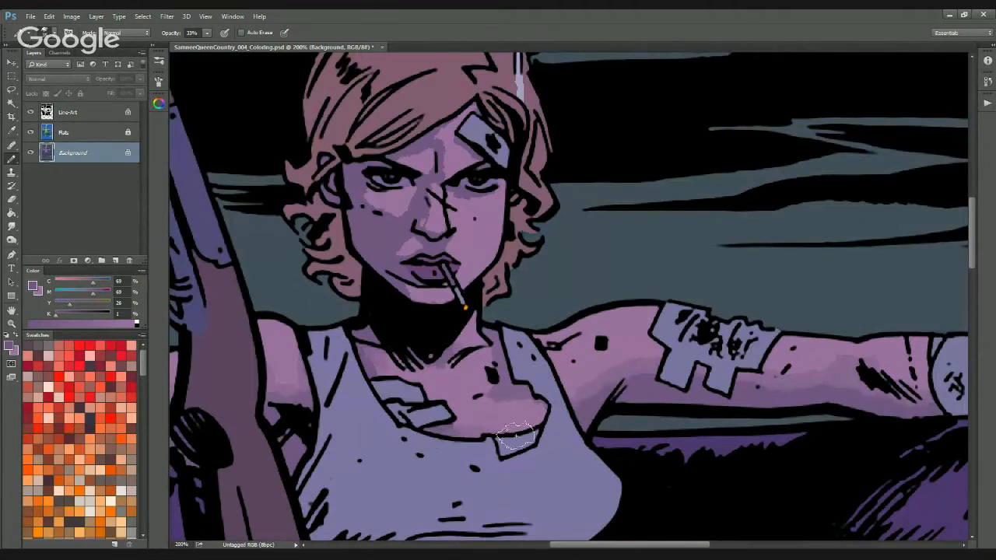
left_click_drag(528, 284, 551, 358)
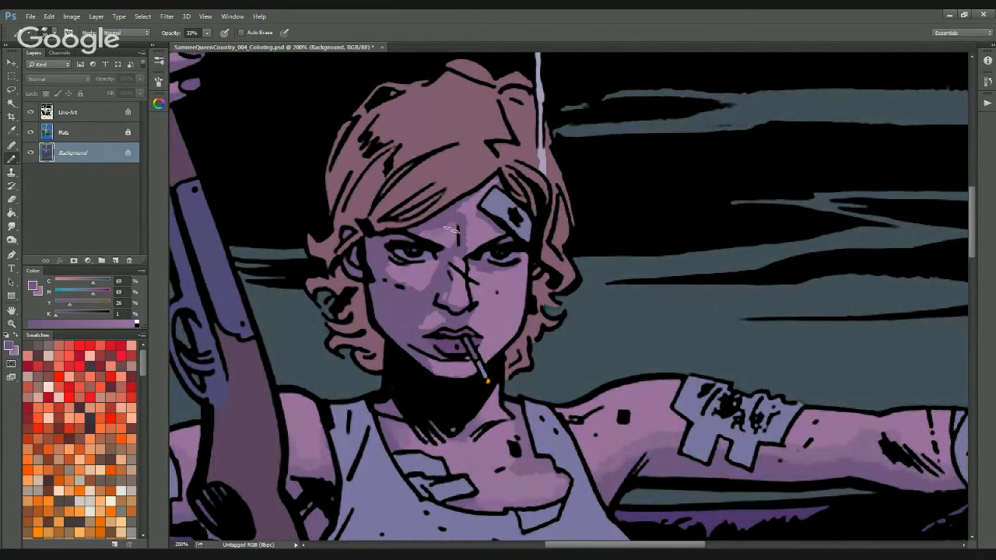
key("x")
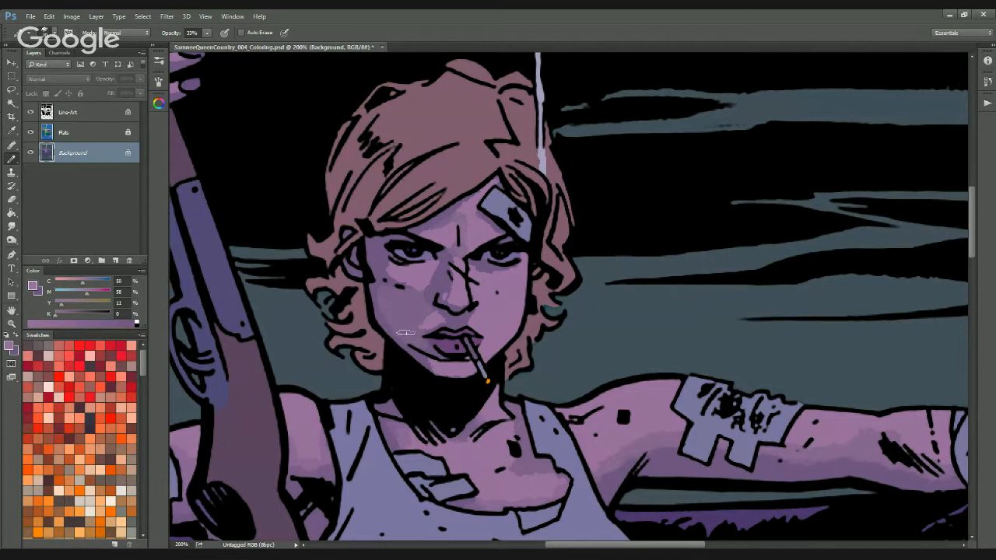
left_click_drag(391, 299, 419, 335)
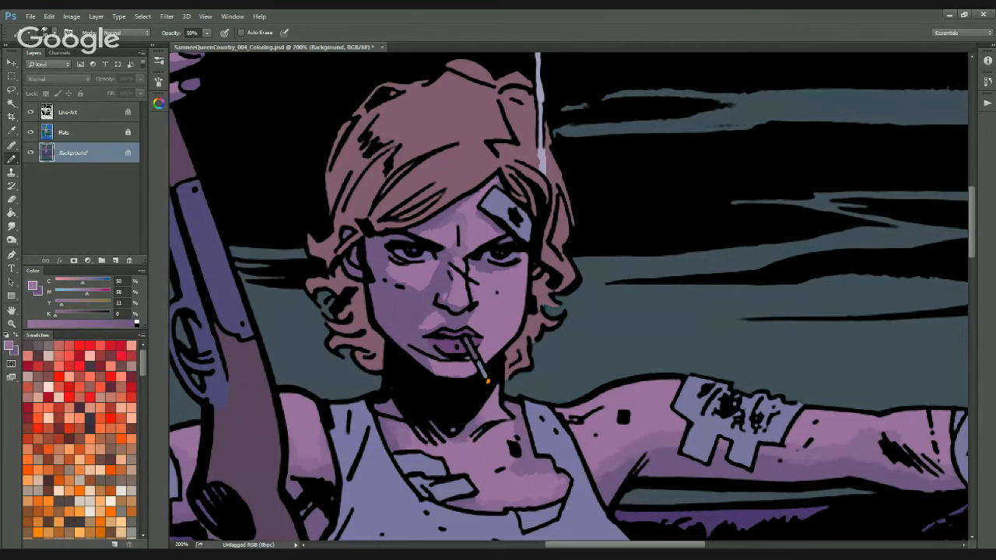
left_click_drag(396, 305, 410, 320)
Reduce the pencil opacity to 20% and further soften the face's cheek shadow with the light skin tone
mouse_move(612, 405)
left_mouse_down()
mouse_move(542, 309)
mouse_move(543, 279)
left_mouse_up()
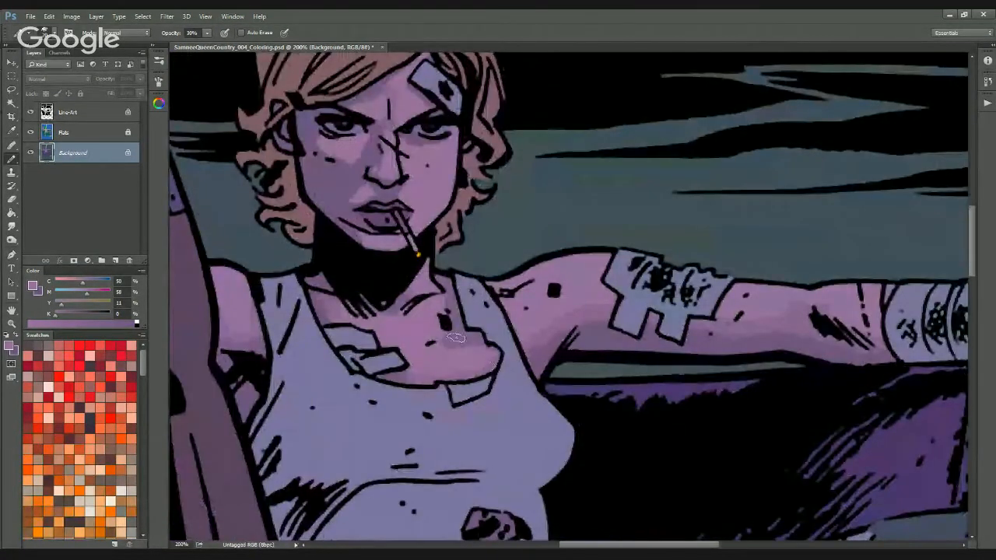
left_click_drag(760, 396, 529, 390)
key("ctrl+minus")
key("ctrl+minus")
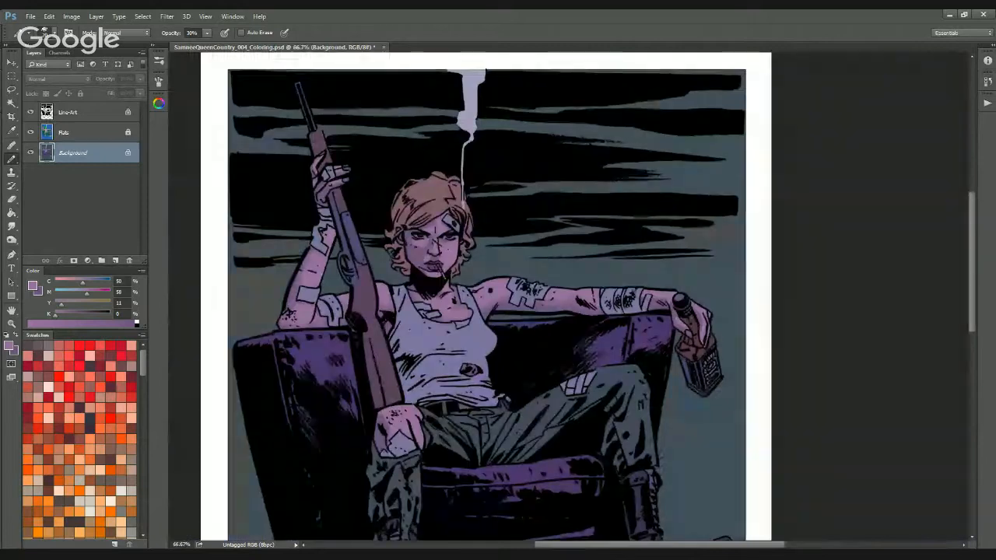
key("ctrl+plus")
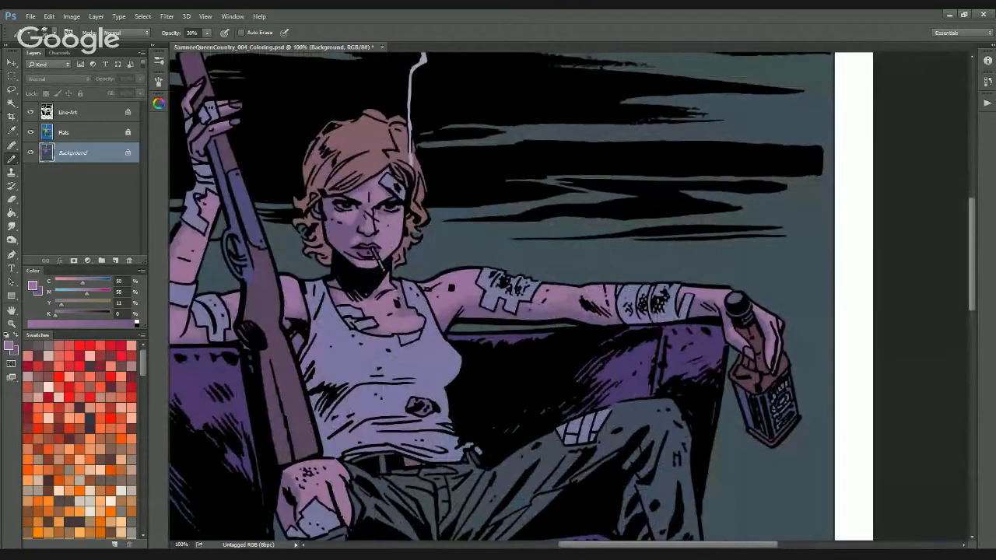
key("ctrl+plus")
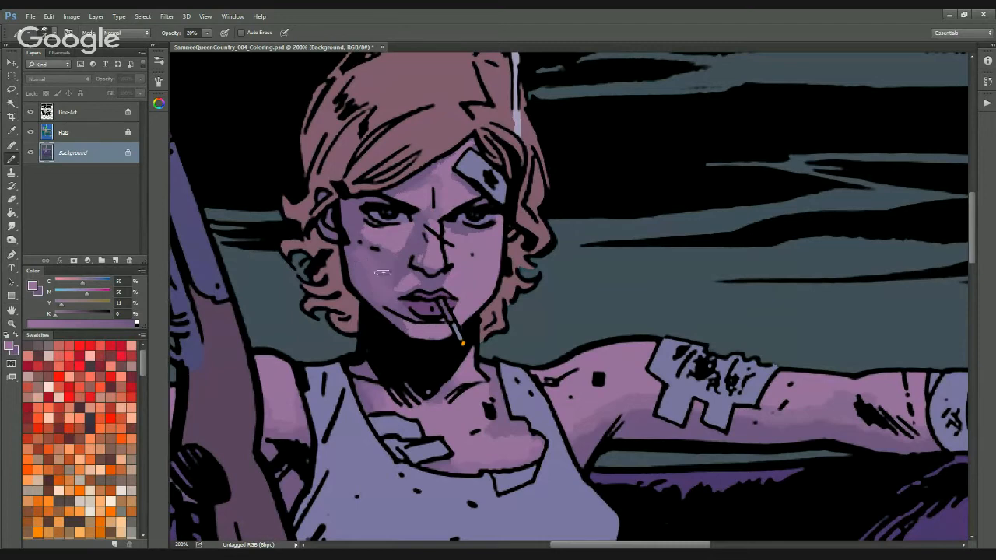
Compare the softened face shading in close-up and at full-figure scale
key("ctrl+minus")
key("ctrl+minus")
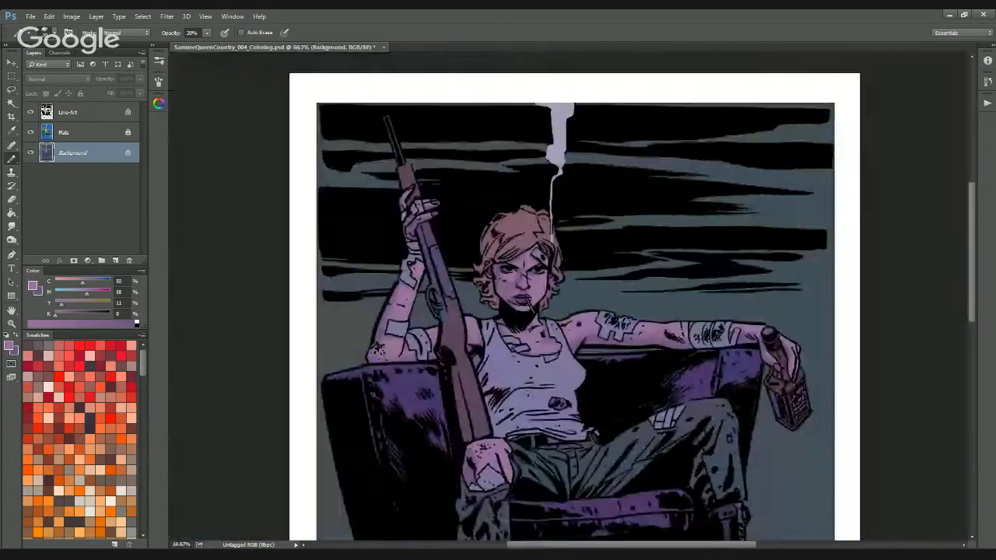
key("ctrl+plus")
key("ctrl+plus")
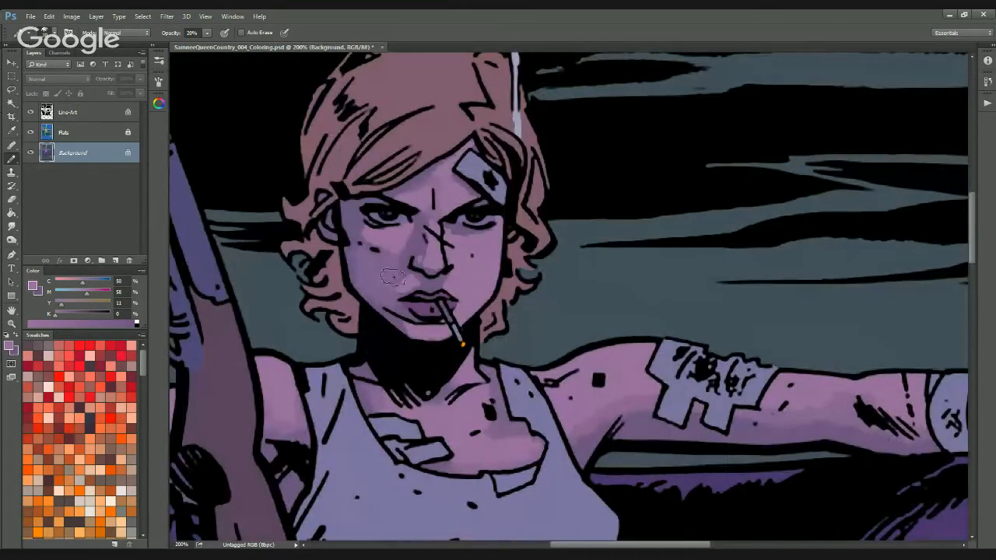
key("ctrl+minus")
key("ctrl+minus")
key("ctrl+minus")
key("ctrl+minus")
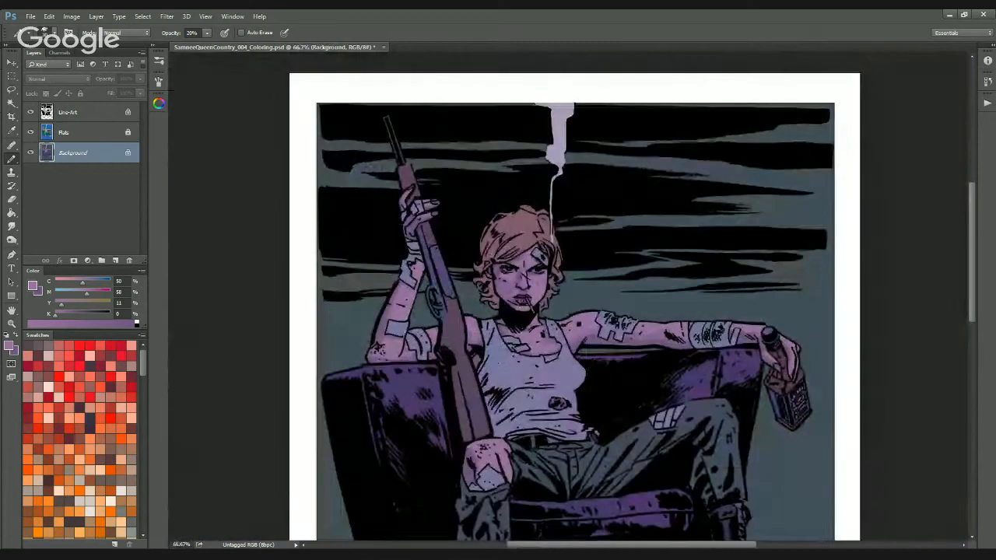
key("ctrl+plus")
key("ctrl+plus")
key("ctrl+plus")
key("ctrl+plus")
Sample the dark skin tone from the shadowed jaw and set the pencil opacity back to 100%
left_click(381, 311, "alt")
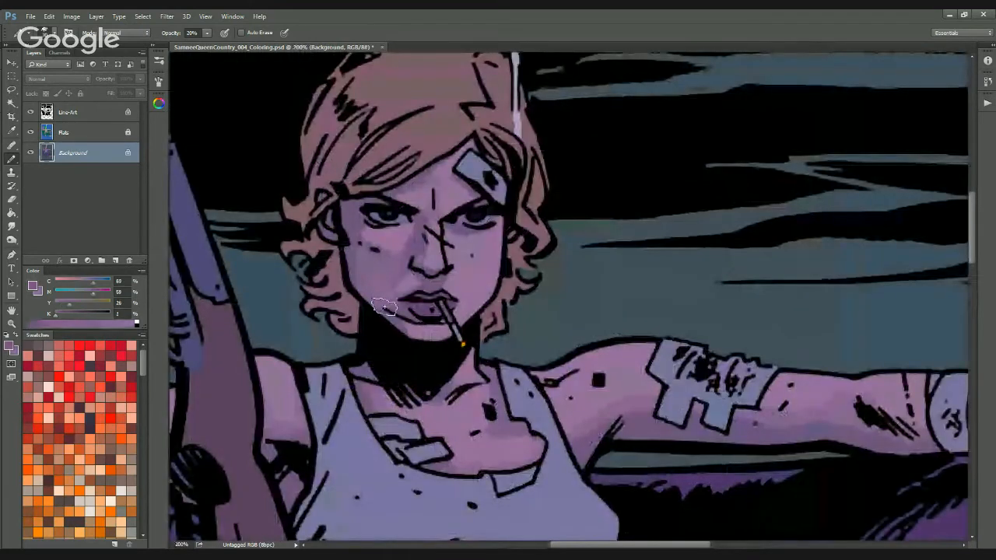
key("0")
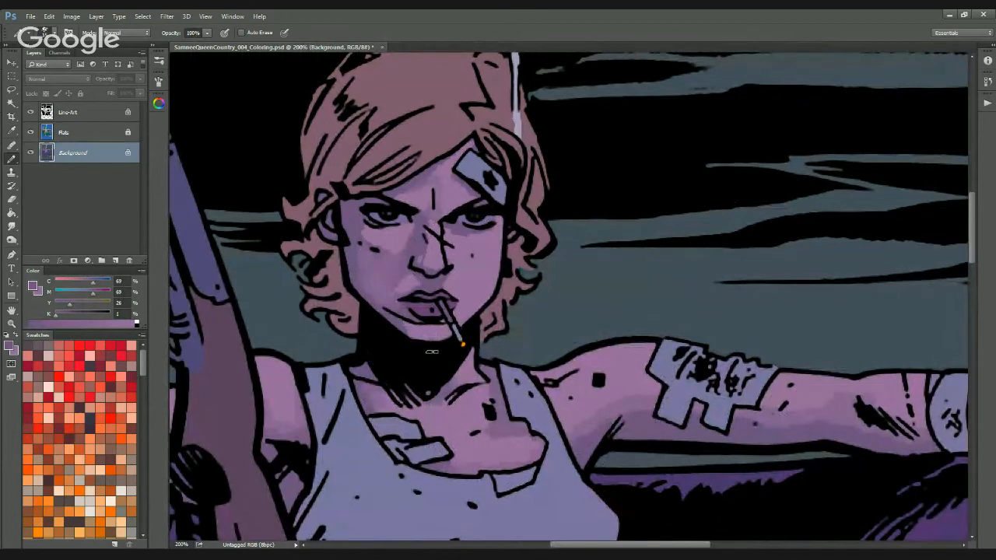
key("ctrl+minus")
key("ctrl+minus")
key("ctrl+plus")
key("ctrl+plus")
key("ctrl+minus")
key("ctrl+plus")
Blend the shadow edges on the cheek and around the nose and mouth with the Smudge tool at 25% strength
left_click_drag(441, 285, 524, 264)
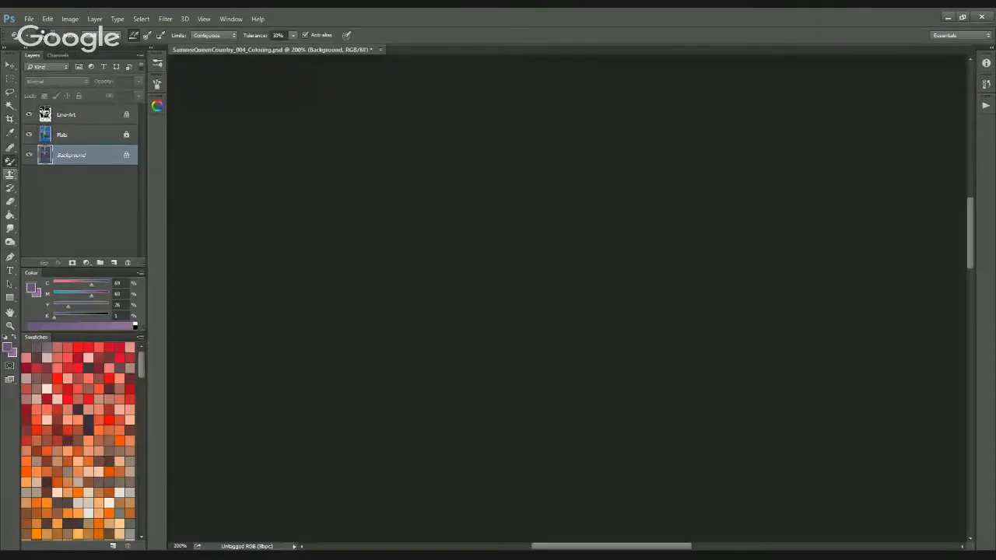
key("shift+b")
key("shift+b")
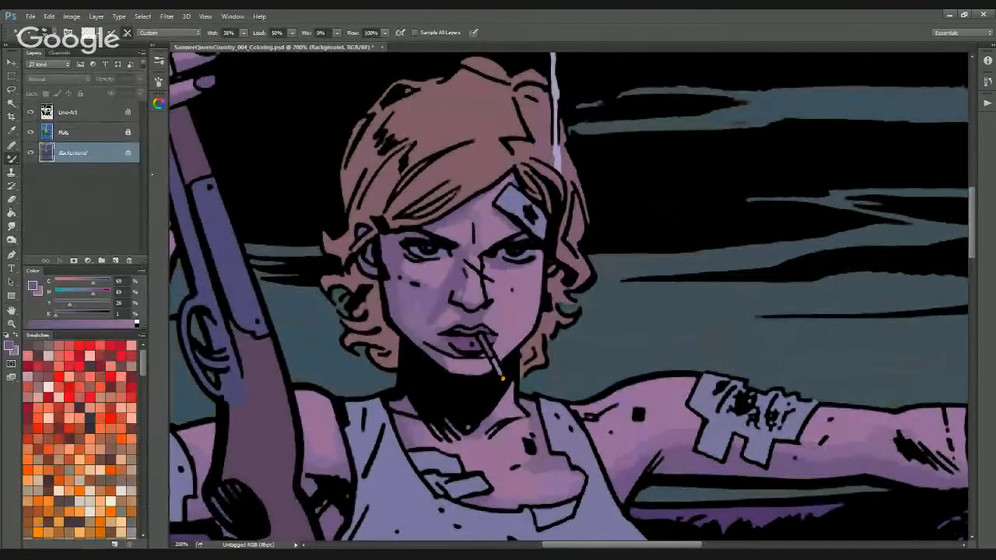
key("r")
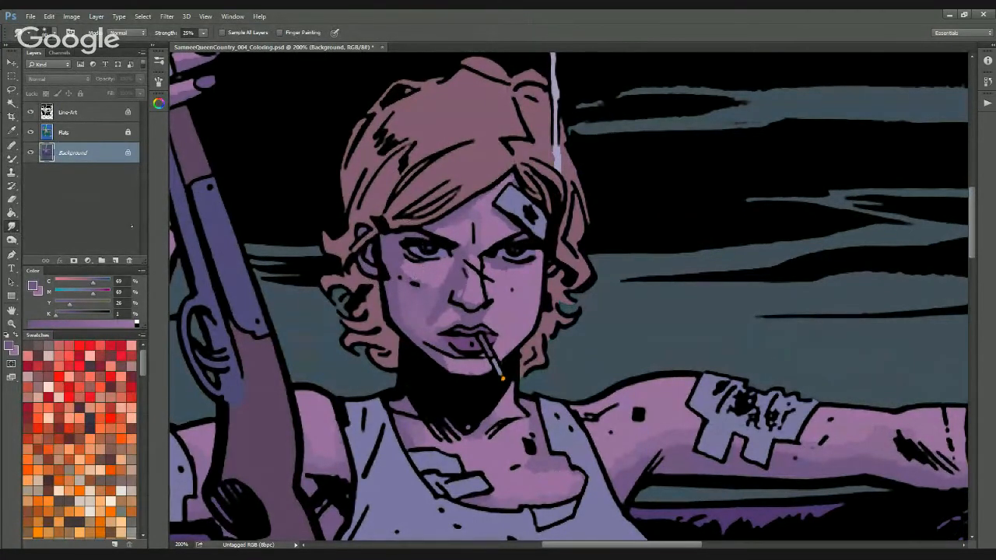
mouse_move(467, 381)
left_mouse_down()
mouse_move(416, 331)
mouse_move(409, 261)
mouse_move(406, 269)
left_mouse_up()
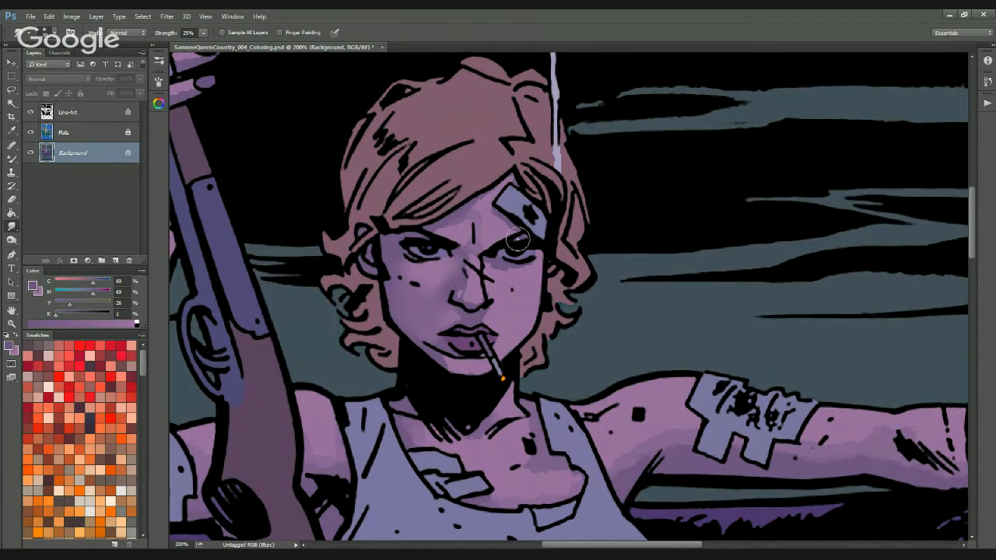
key("ctrl+minus")
key("ctrl+minus")
key("ctrl+plus")
key("ctrl+plus")
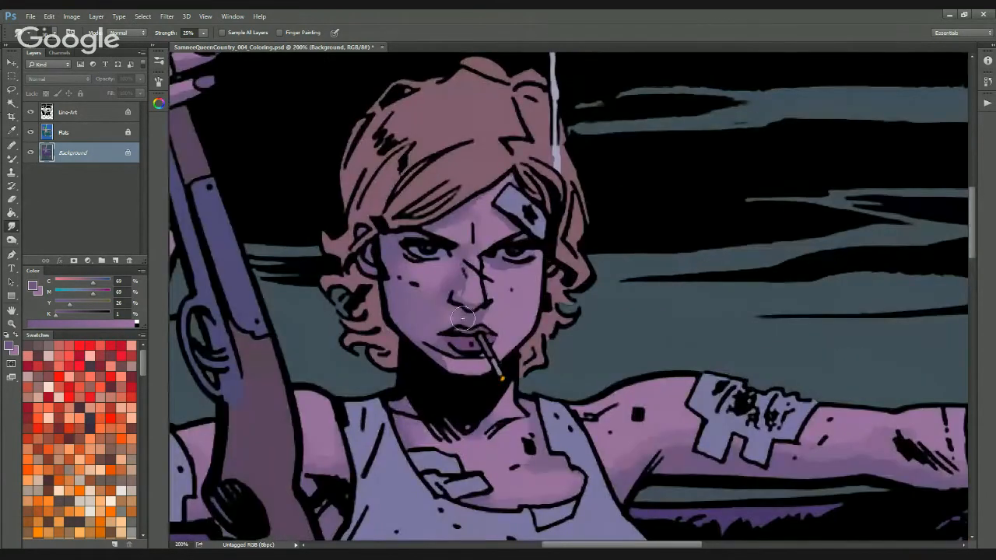
Examine how the smudged face shading reads from a distance compared with close-up
key("ctrl+minus")
key("ctrl+minus")
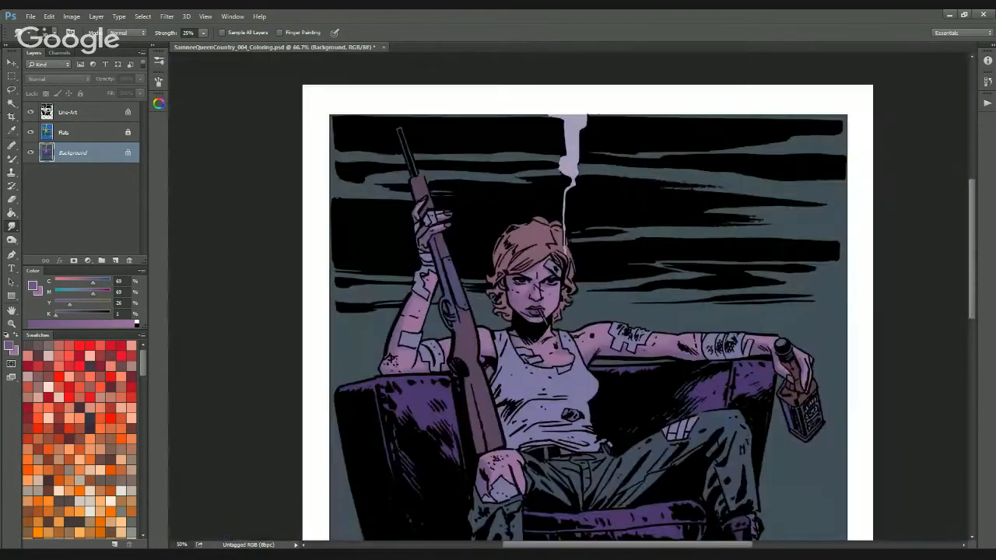
key("ctrl+minus")
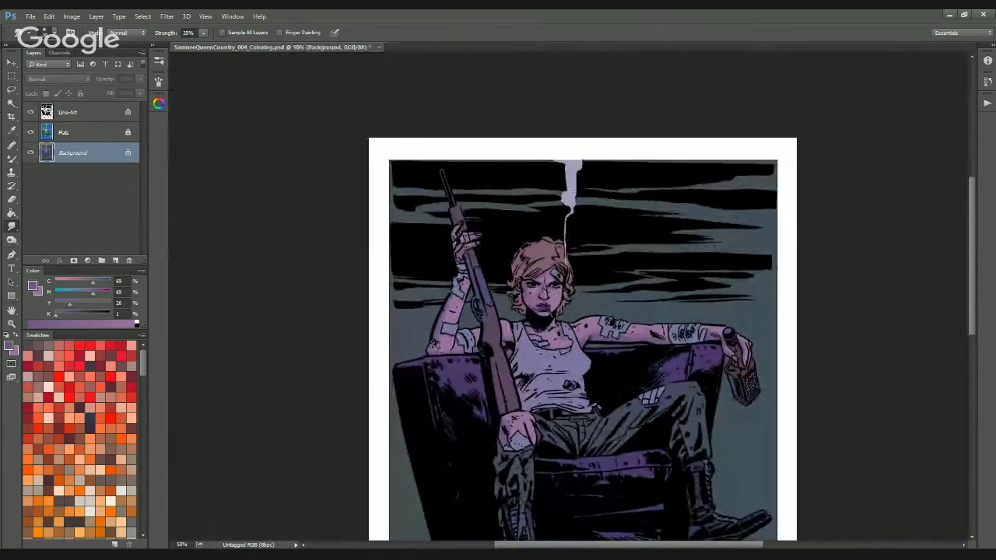
key("ctrl+plus")
key("ctrl+plus")
key("ctrl+plus")
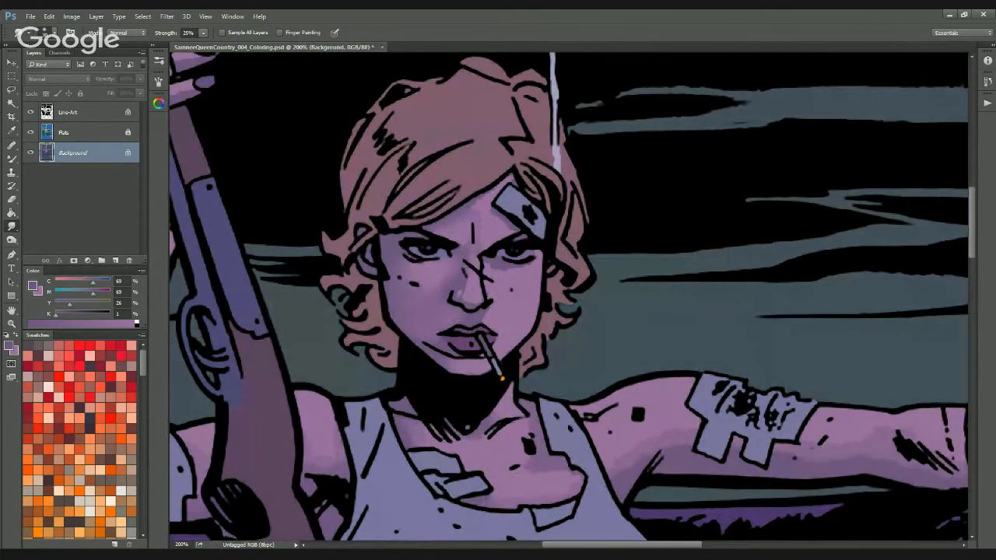
key("ctrl+minus")
key("ctrl+minus")
key("ctrl+minus")
key("ctrl+plus")
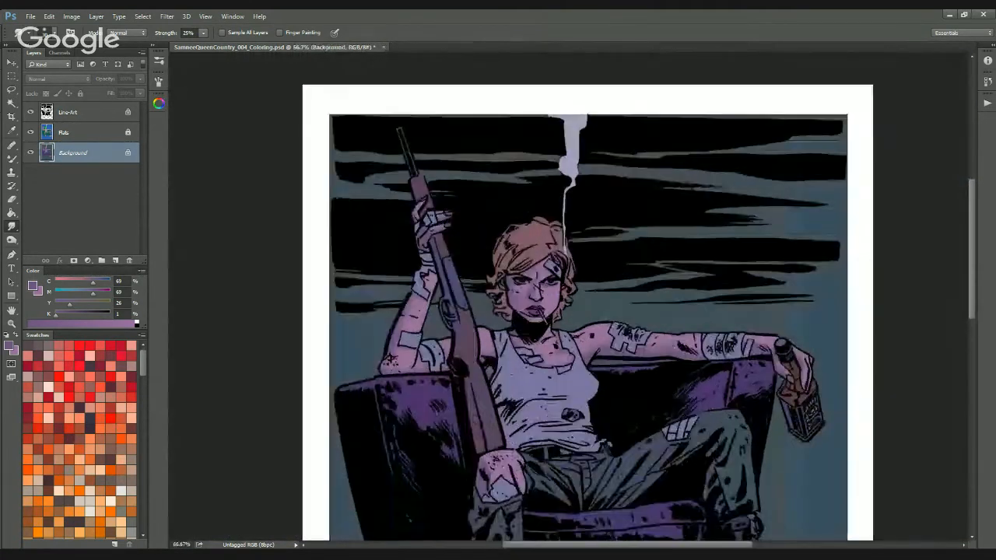
Toggle the Line-Art layer's visibility to review the colors alone across the whole page, leaving the layer shown
left_click(30, 114)
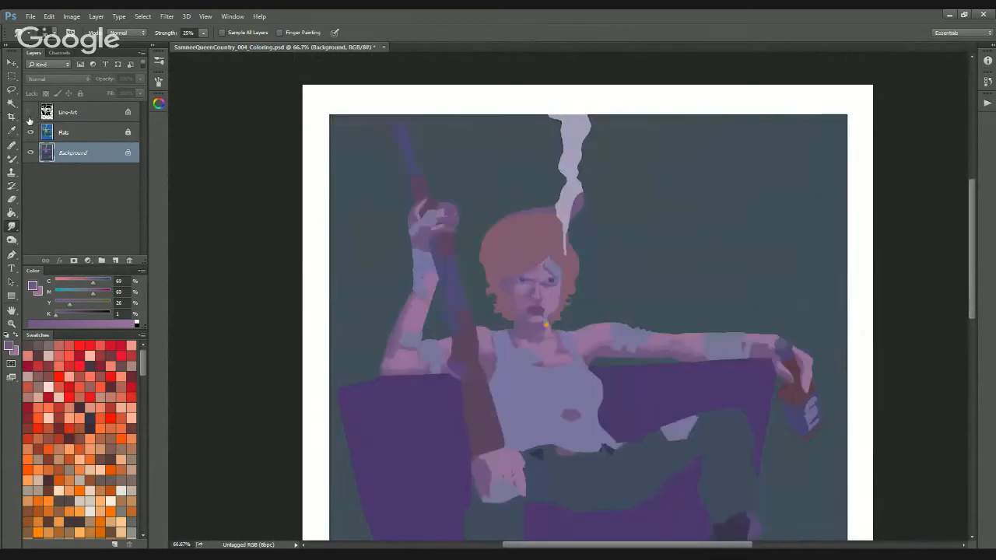
left_click(31, 113)
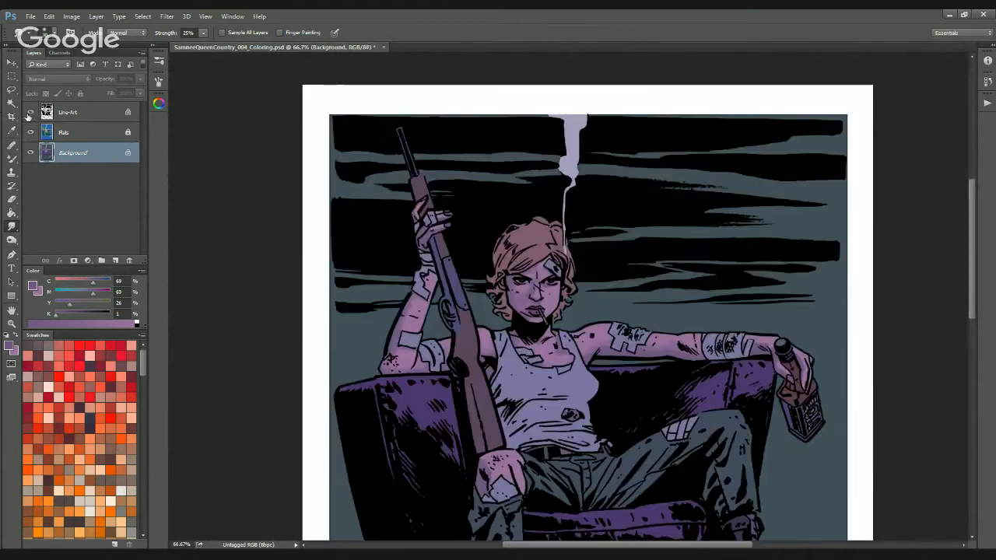
left_click(30, 114)
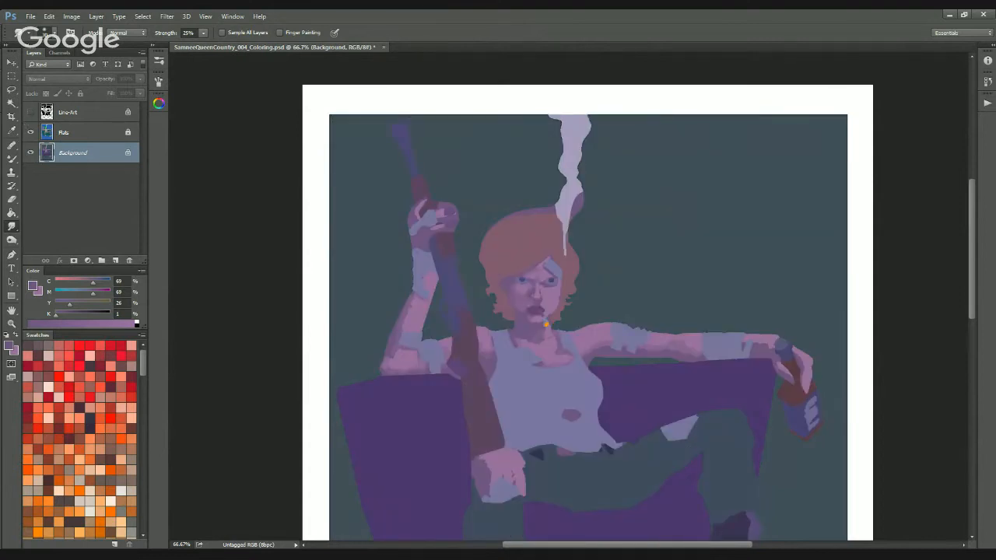
key("ctrl+0")
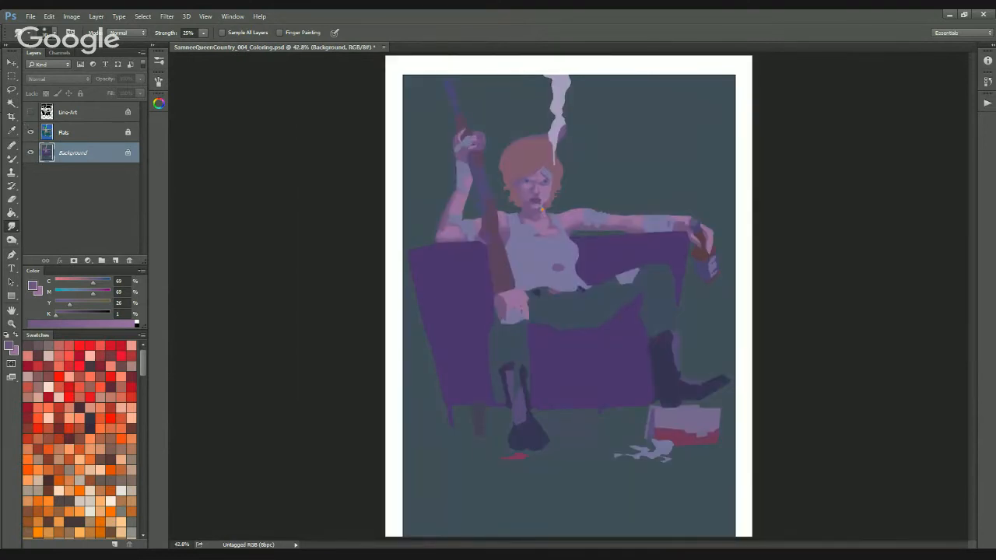
left_click(28, 116)
left_click(28, 116)
left_click(30, 114)
key("ctrl+plus")
key("ctrl+plus")
key("ctrl+plus")
key("ctrl+plus")
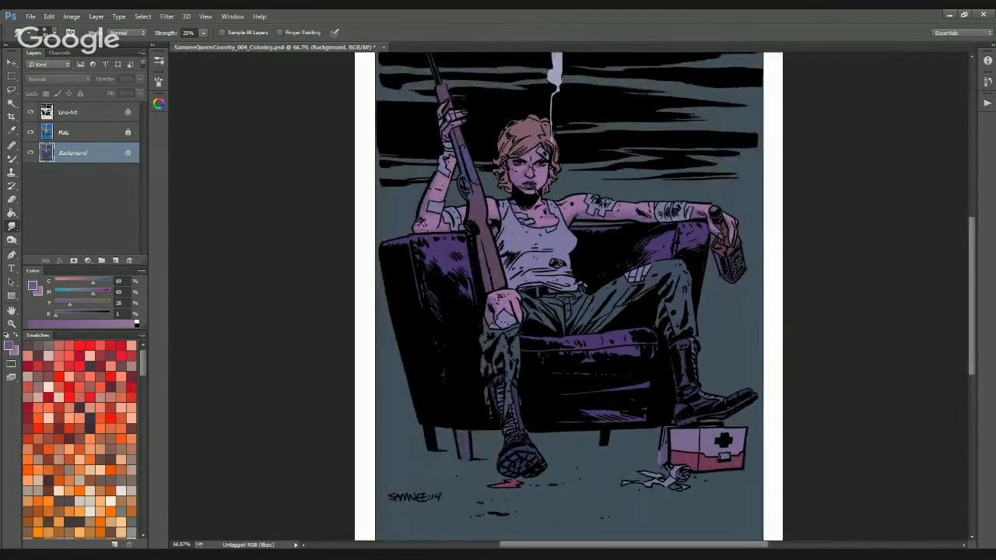
left_click_drag(490, 159, 533, 447)
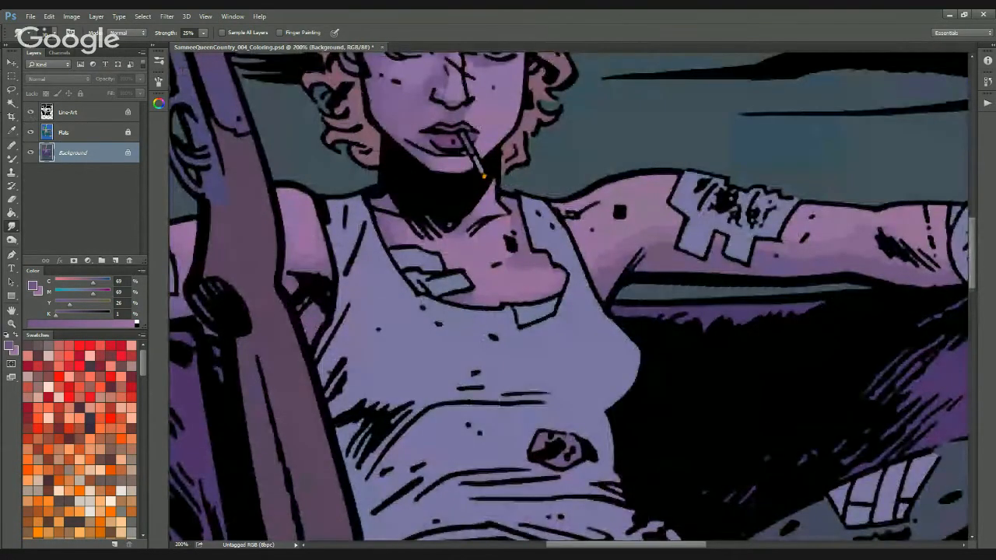
scroll(508, 243, "up", 5)
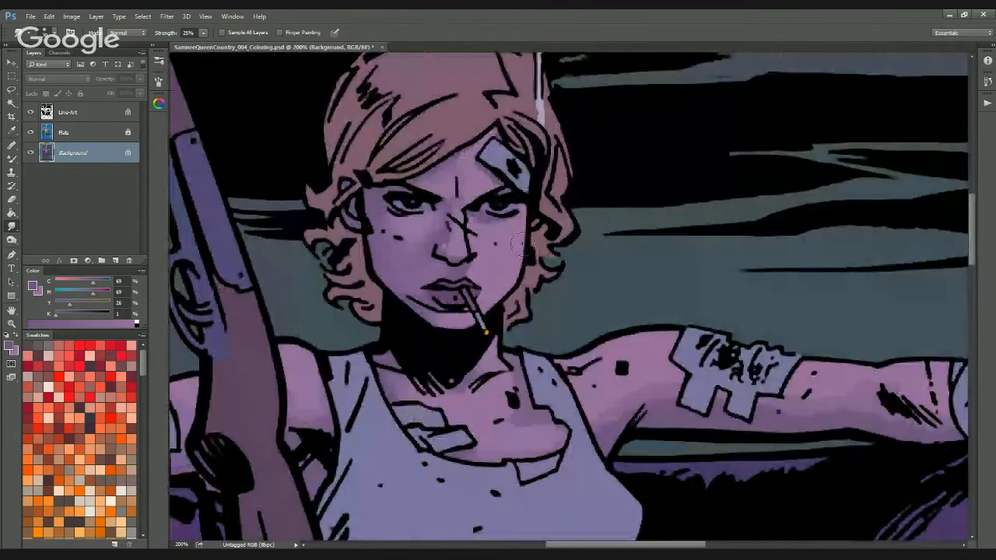
Sample the skin tone from the cheek for the Pencil tool and lighten it to C 36, M 49, Y 0, K 0
key("b")
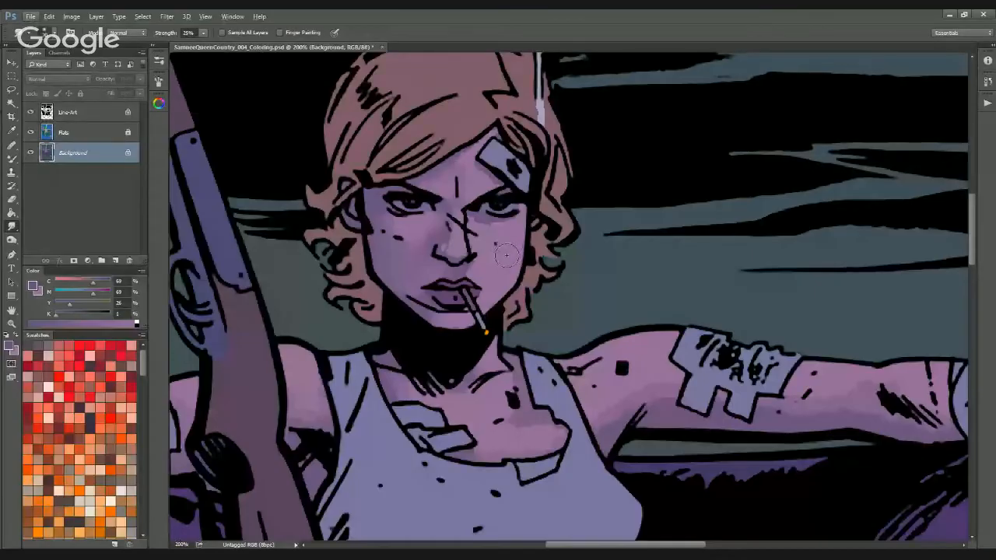
key("shift+b")
key("shift+b")
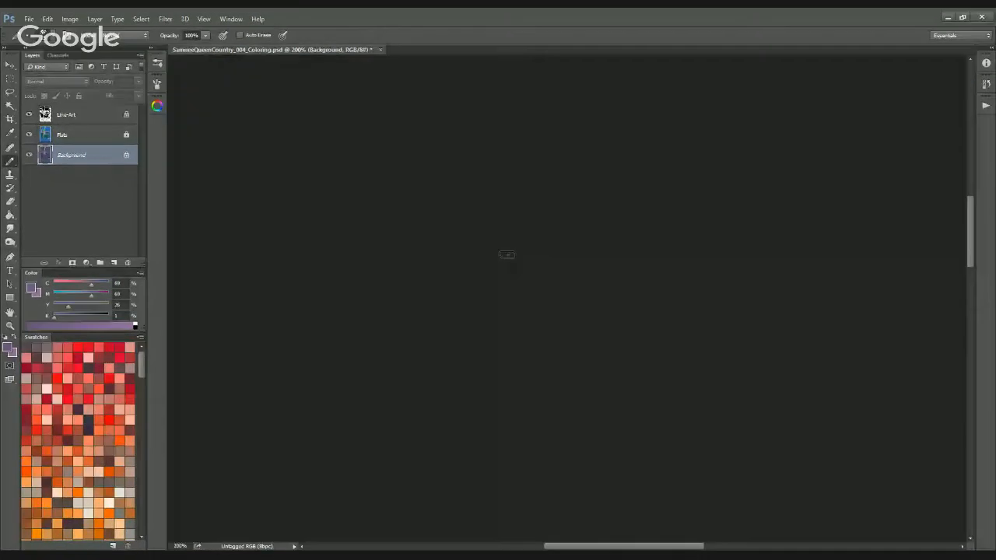
left_click(502, 267, "alt")
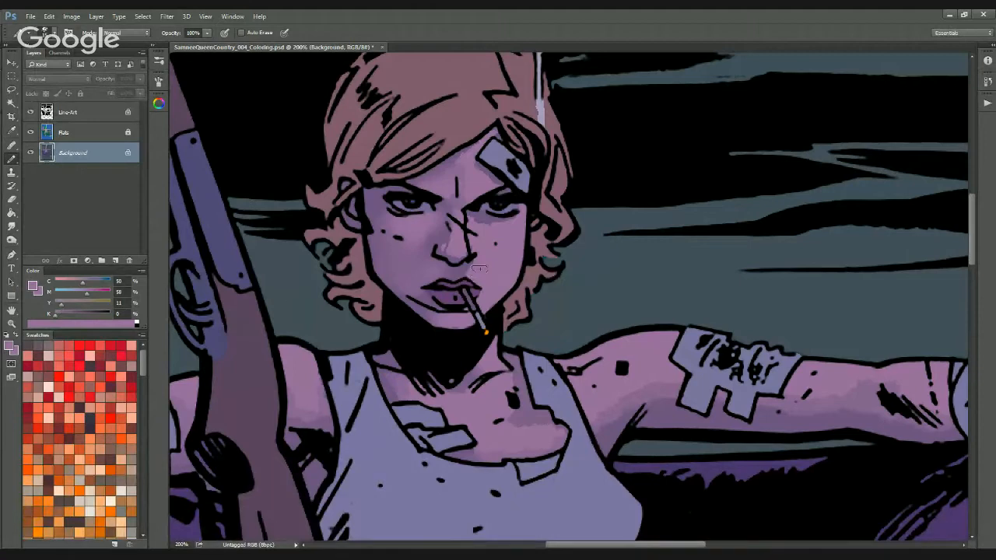
left_click_drag(503, 271, 511, 309)
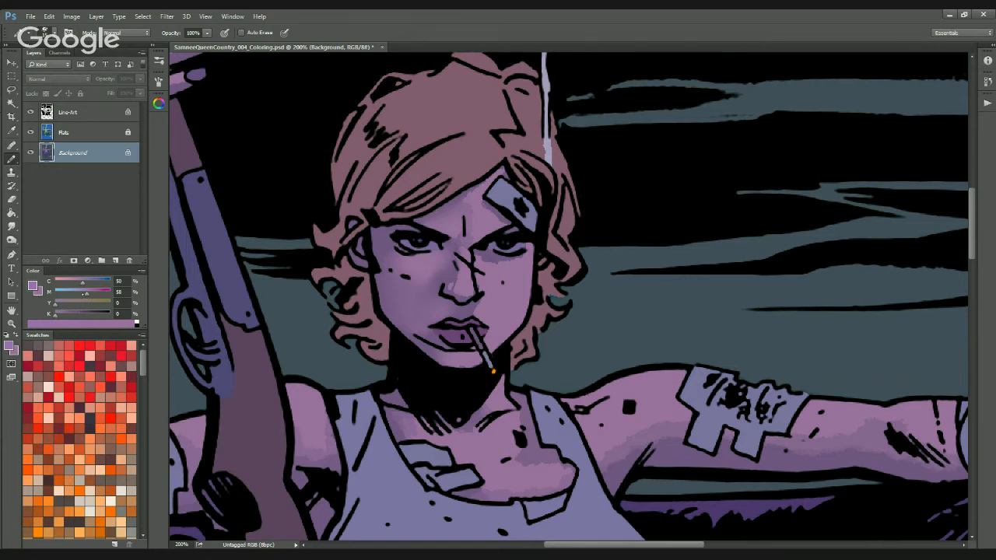
left_click_drag(80, 285, 77, 297)
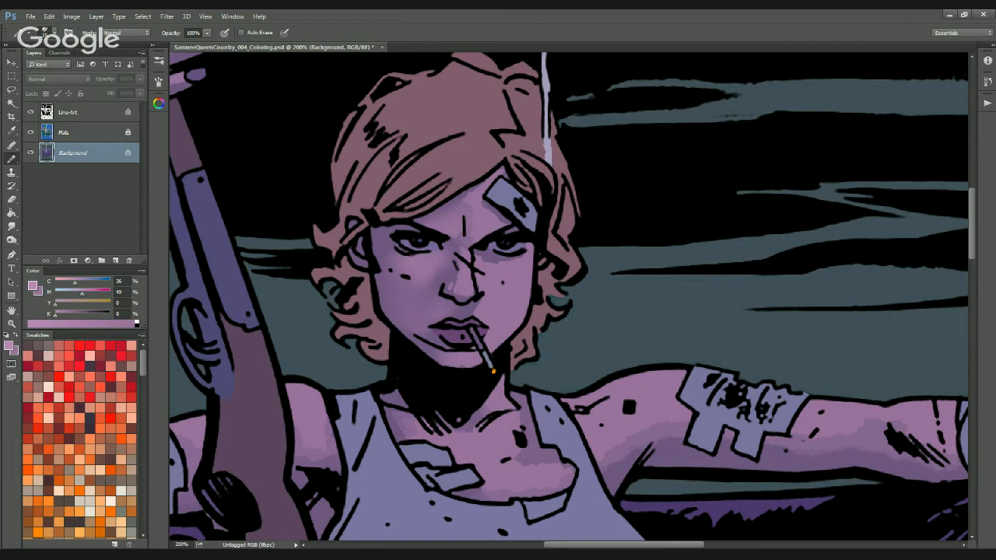
left_click_drag(416, 323, 443, 416)
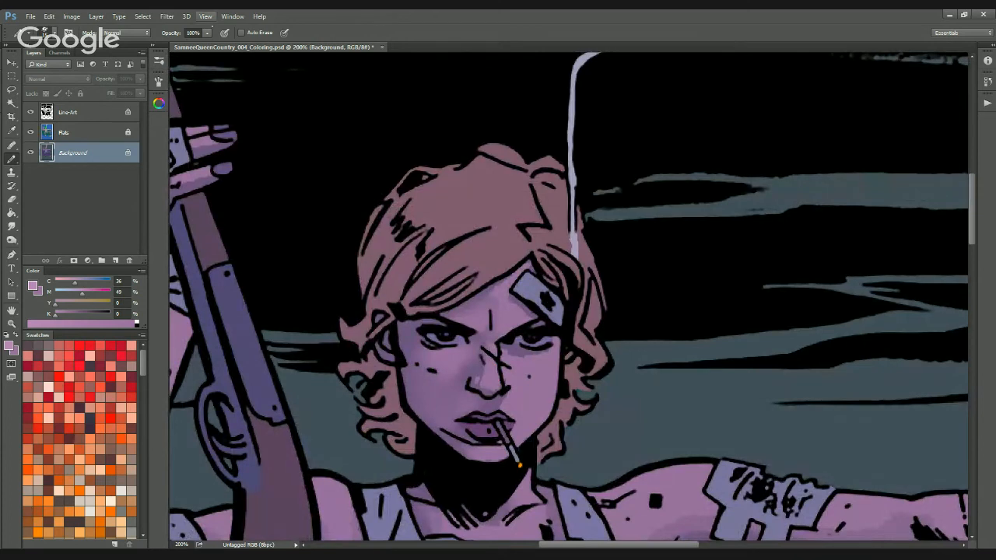
Turn on Proof Colors and examine the face, hair and outstretched arm in the CMYK preview
left_click(206, 17)
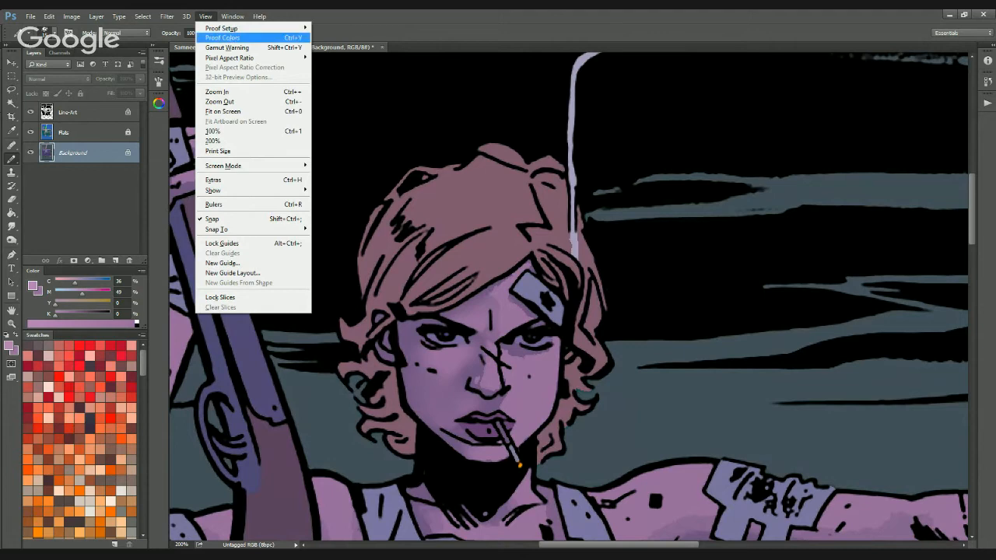
left_click(222, 38)
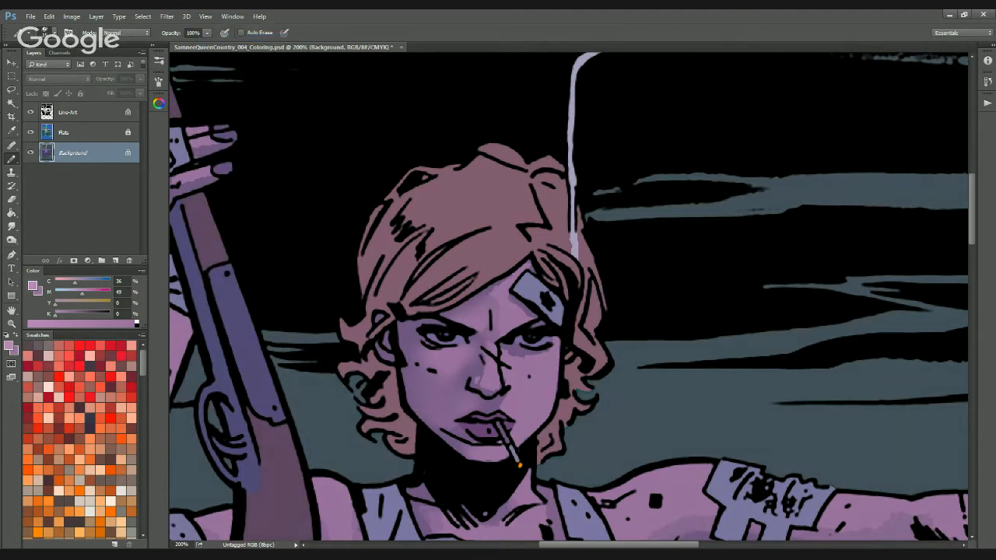
mouse_move(654, 518)
left_mouse_down()
mouse_move(660, 270)
mouse_move(585, 391)
mouse_move(560, 485)
mouse_move(707, 377)
left_mouse_up()
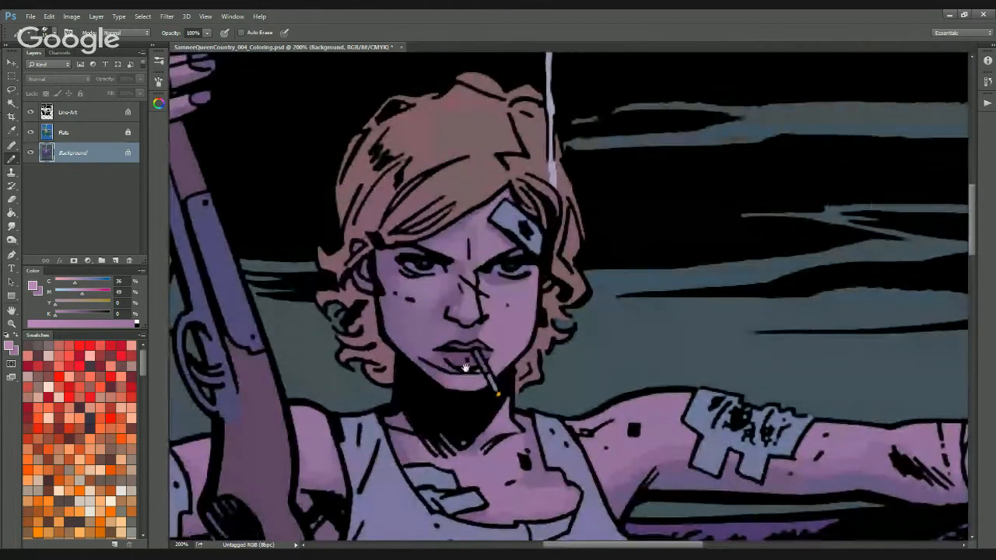
left_click_drag(465, 367, 436, 436)
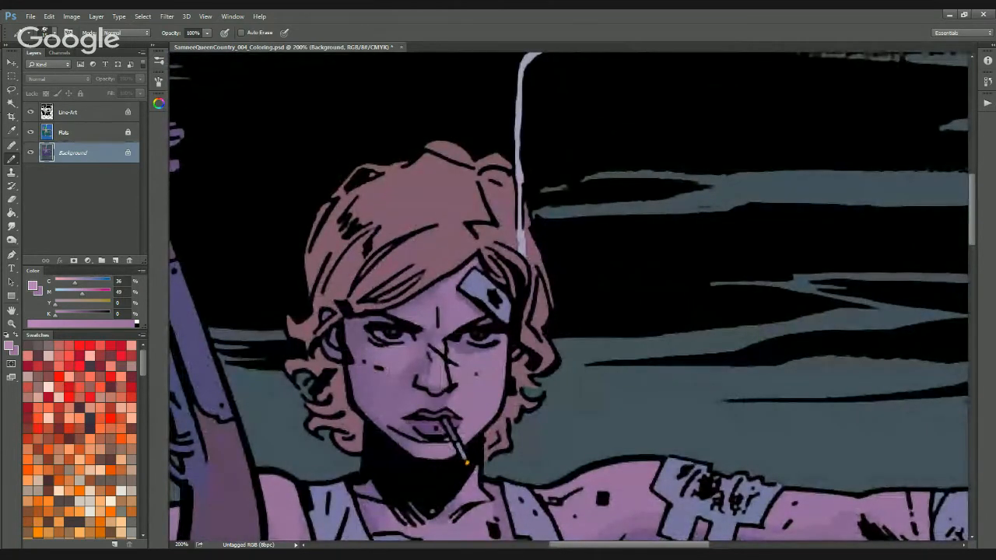
left_click_drag(588, 353, 604, 300)
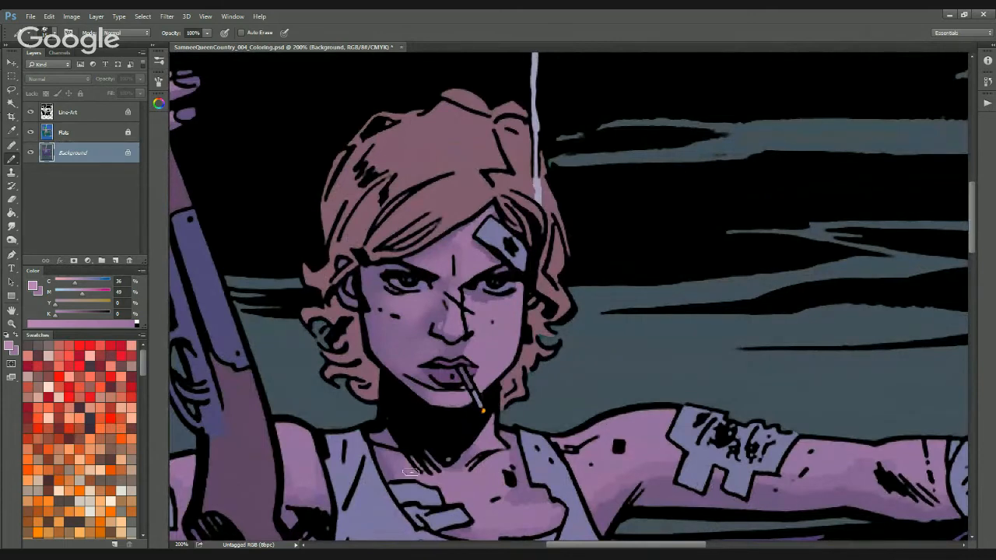
left_click_drag(518, 373, 444, 397)
Set the foreground color to a bright cyan with C 29, M 0, Y 12, K 0
left_click(34, 287)
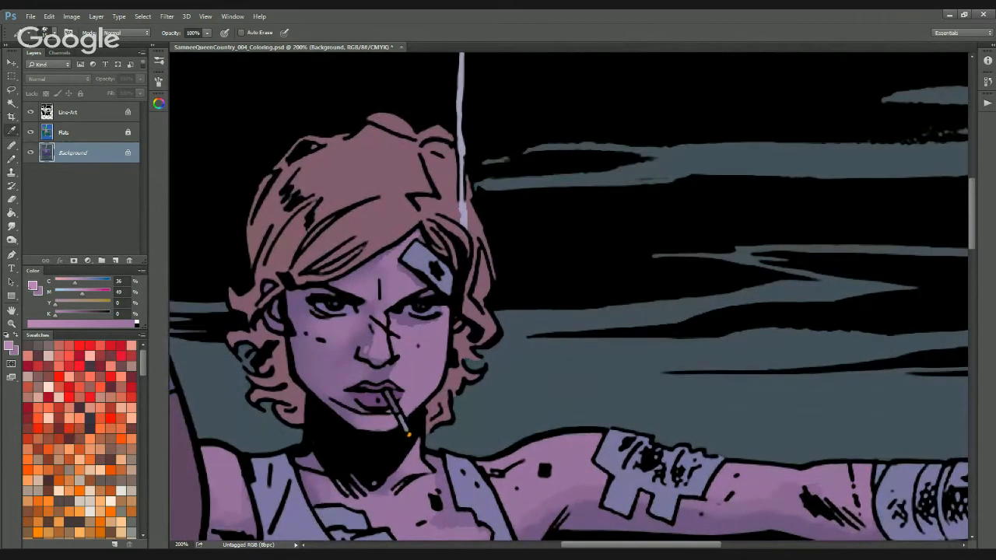
left_click_drag(739, 347, 663, 237)
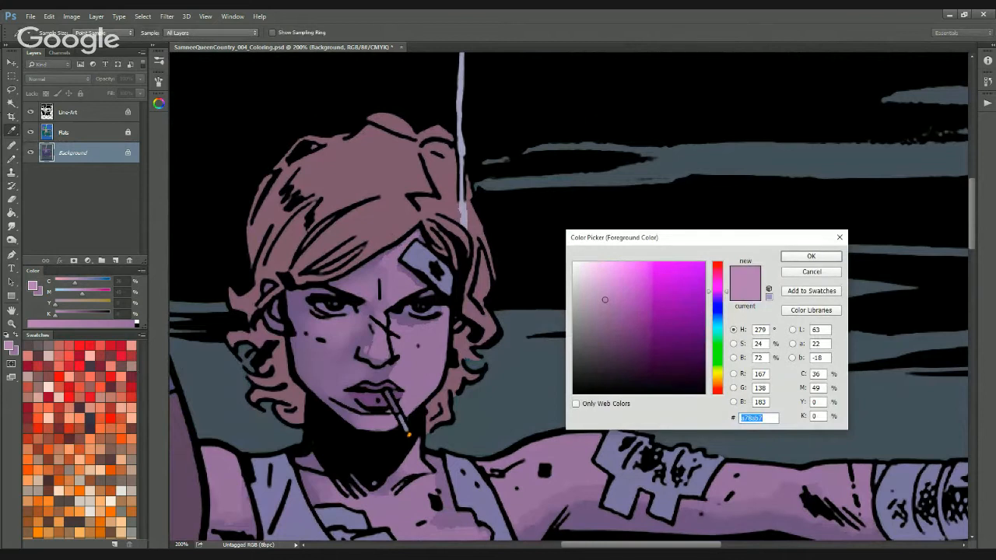
left_click(717, 318)
left_click(615, 271)
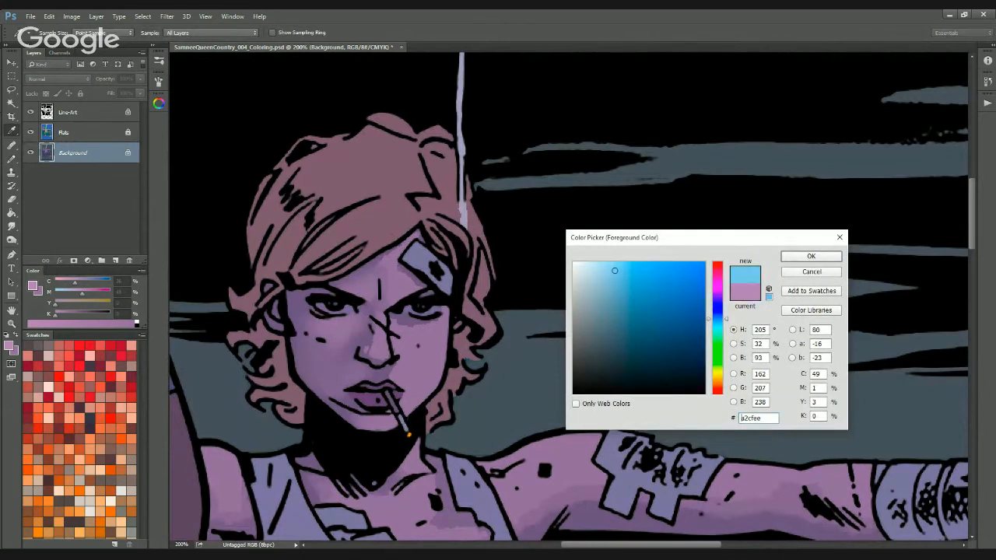
left_click(717, 330)
left_click_drag(717, 331, 717, 327)
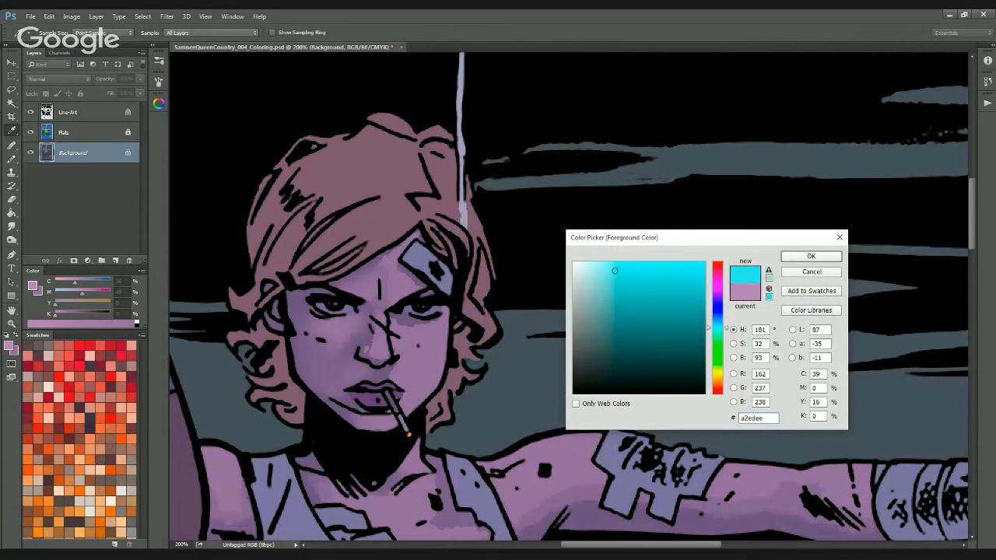
left_click_drag(615, 271, 612, 262)
left_click(811, 256)
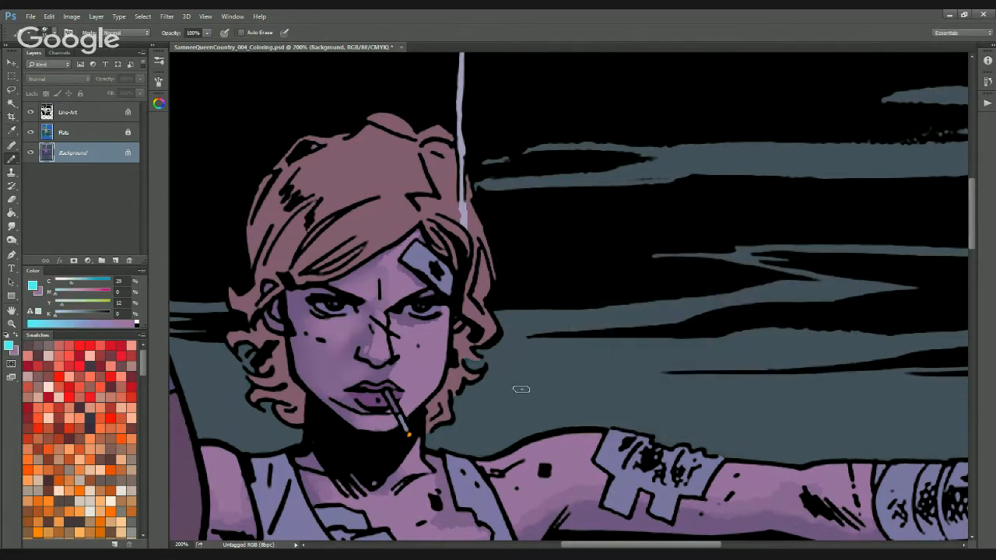
left_click_drag(650, 360, 581, 292)
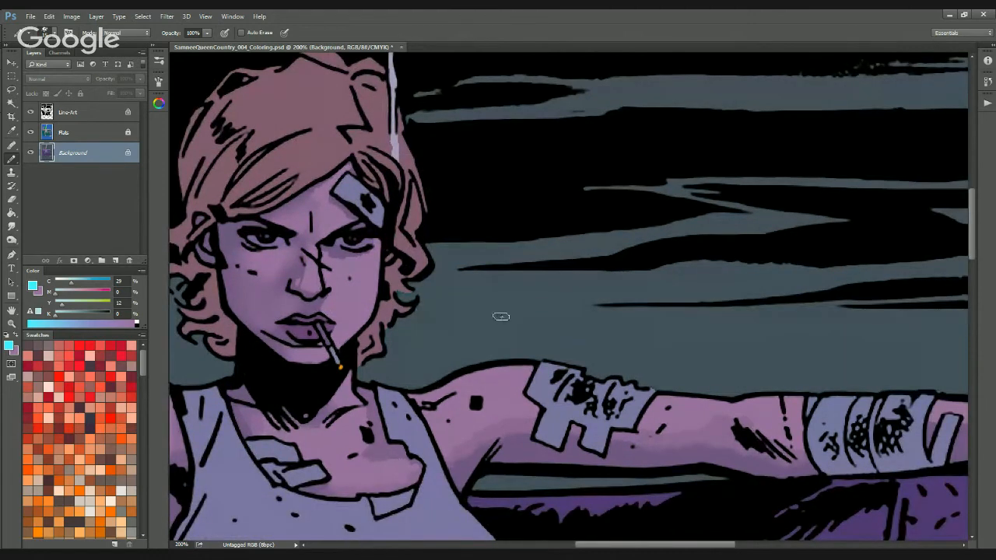
Switch Proof Colors off and on repeatedly to compare the RGB and CMYK views, leaving proofing off
left_click(205, 16)
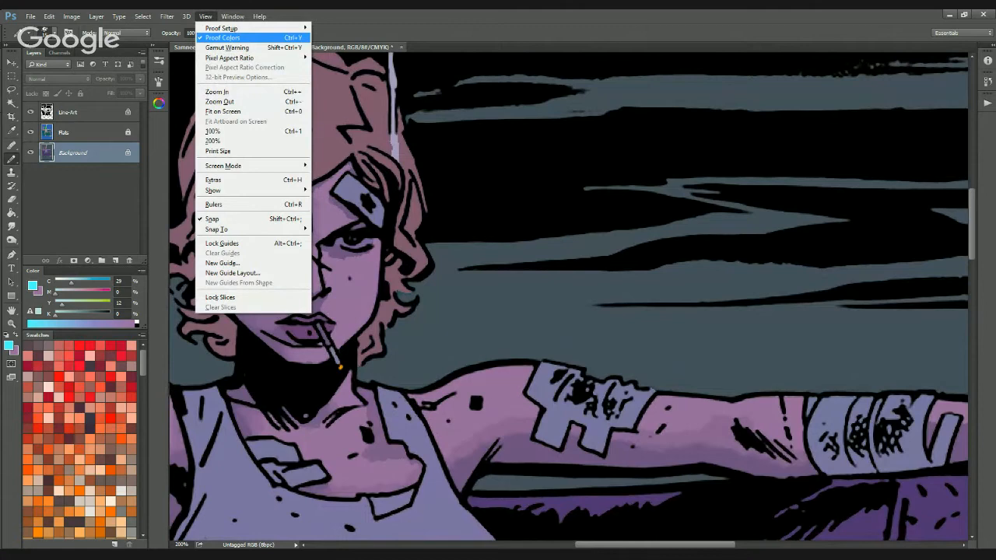
left_click(224, 37)
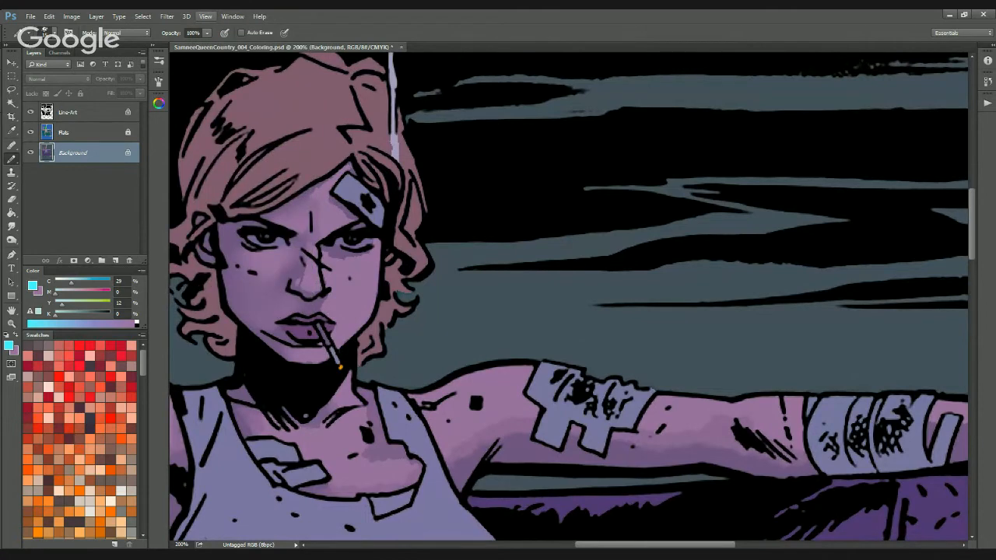
key("ctrl+y")
key("ctrl+y")
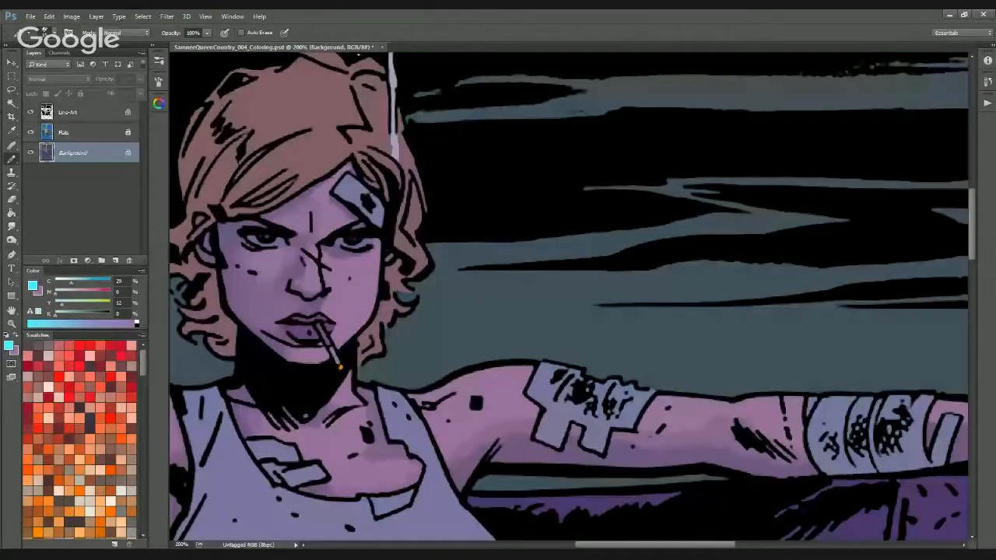
key("ctrl+y")
key("ctrl+y")
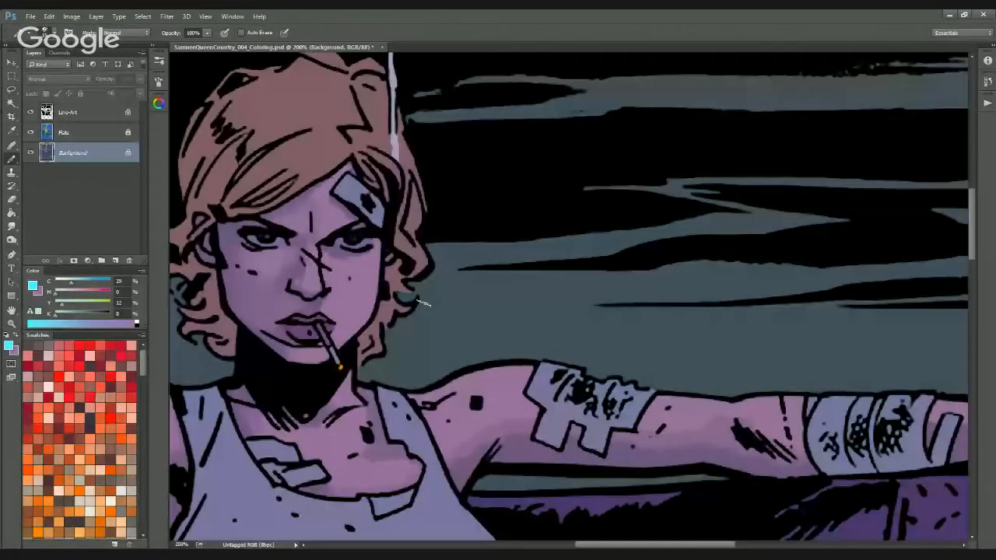
Paint a bright cyan test patch with the Pencil over the gray-blue sky between the face and the outstretched arm
mouse_move(499, 304)
left_mouse_down()
mouse_move(477, 311)
mouse_move(574, 292)
mouse_move(510, 321)
mouse_move(632, 320)
left_mouse_up()
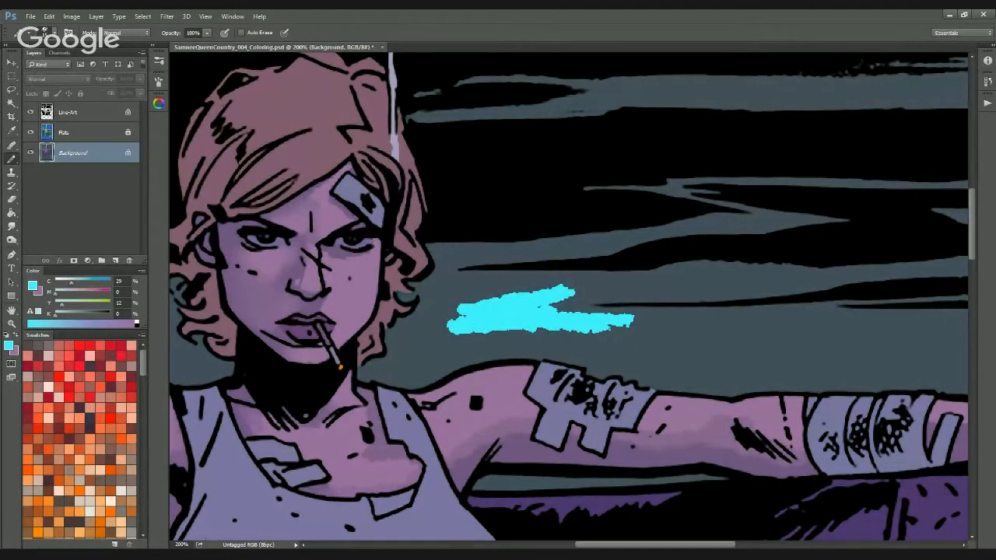
Turn on the CMYK proof preview and undo the cyan test stroke beside the woman
key("ctrl+y")
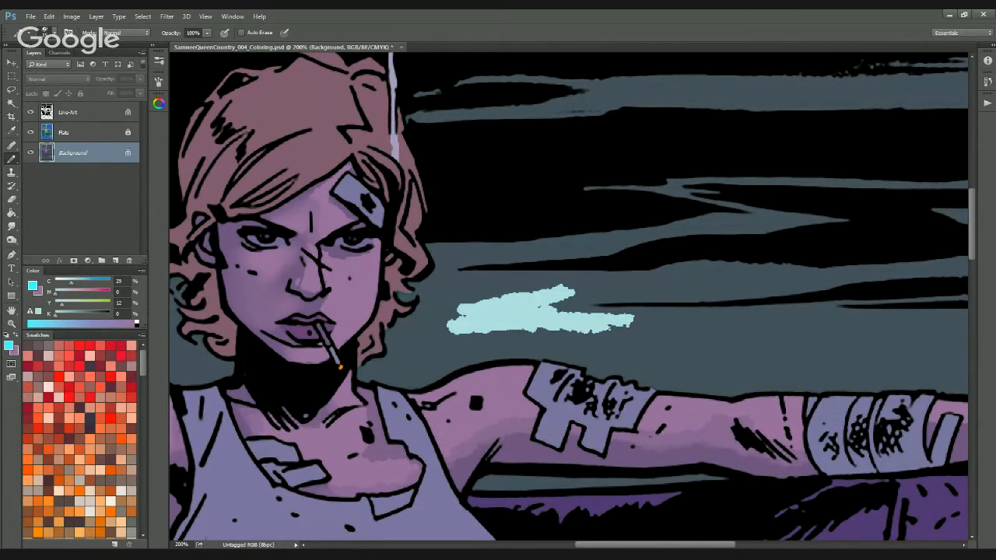
key("ctrl+z")
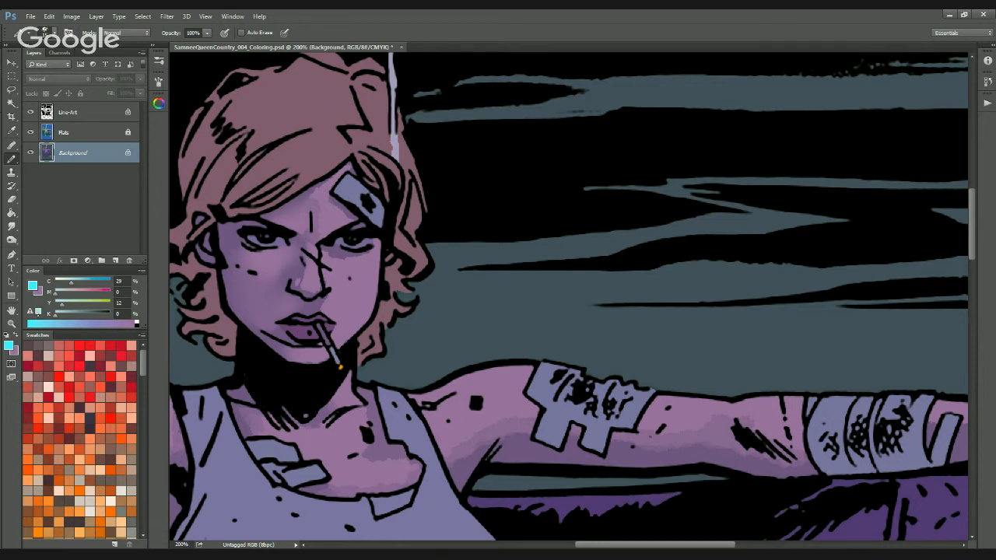
left_click(37, 312)
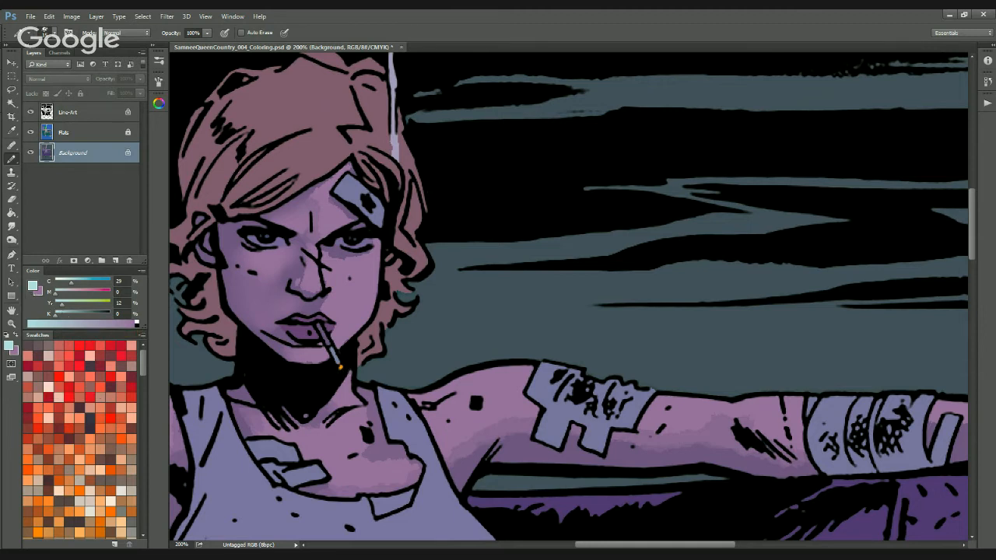
Try the RGB and Lab color sliders and return to the CMYK sliders
left_click(142, 270)
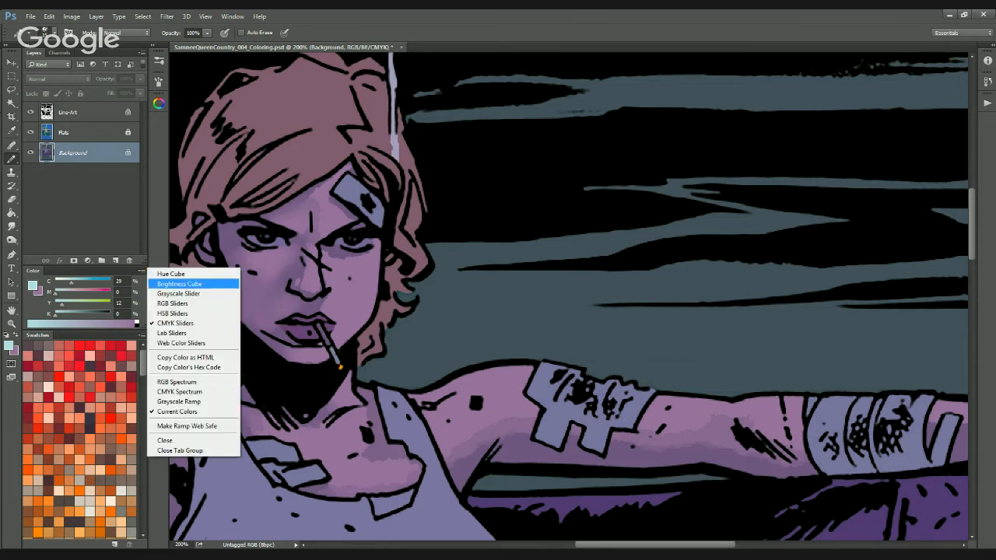
left_click(173, 304)
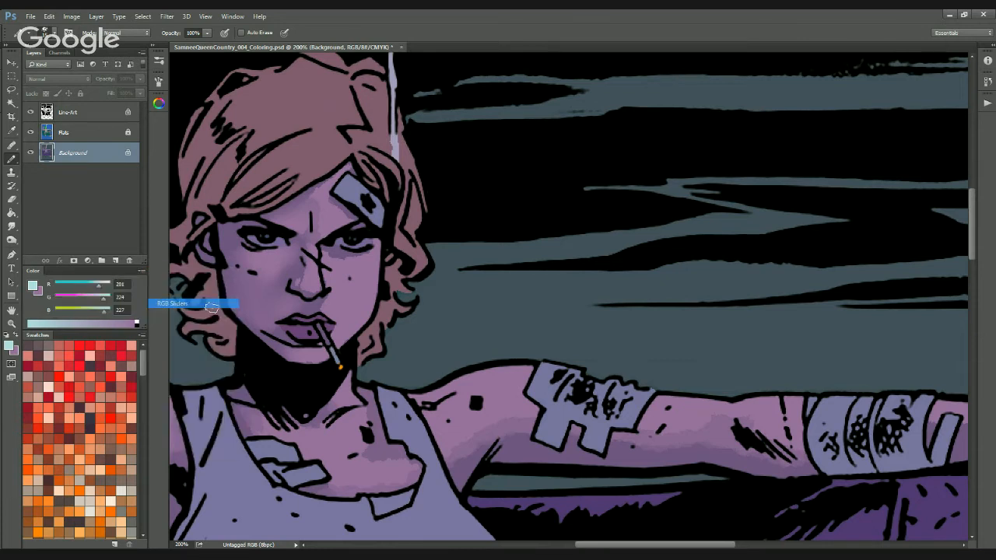
left_click(142, 271)
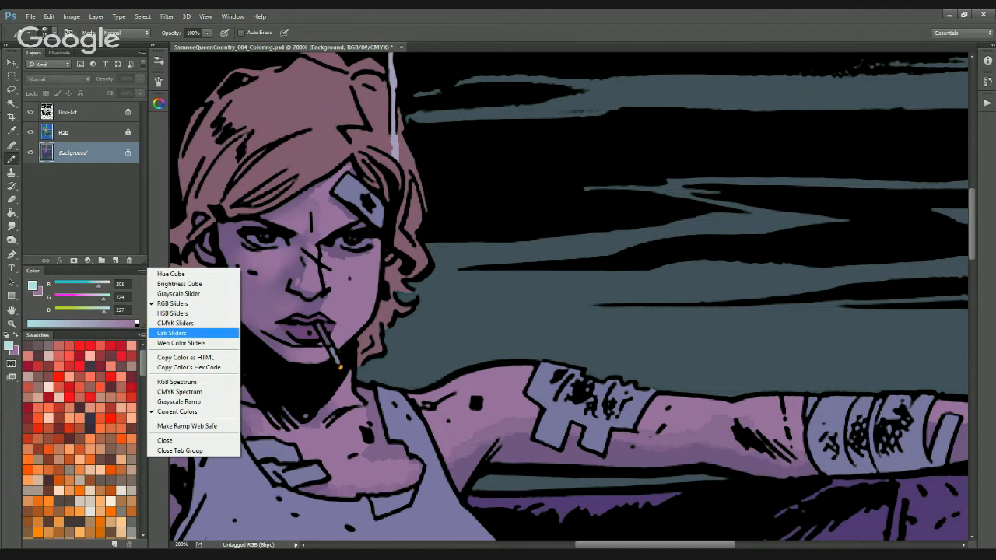
left_click(172, 333)
left_click(142, 270)
left_click(187, 323)
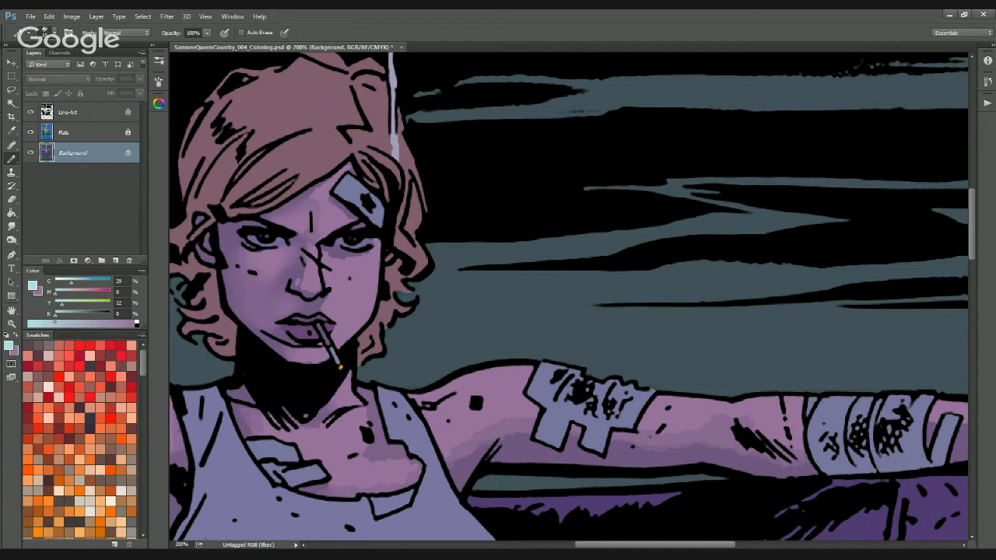
Try several red, orange and brown swatches, finishing with a pale peach of C 10, M 30, Y 20, K 0
left_click_drag(55, 322, 84, 320)
left_click(45, 324)
scroll(129, 385, "down", 10)
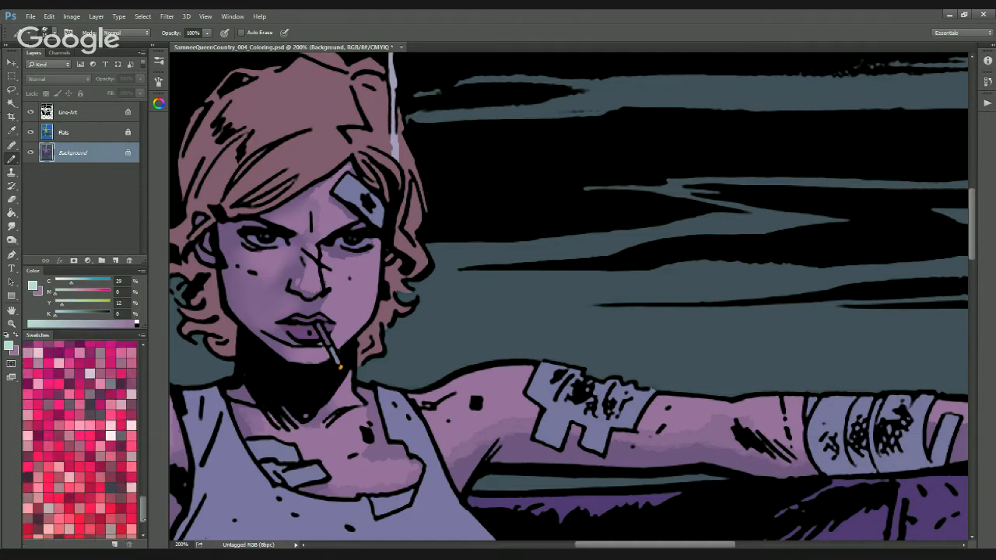
scroll(111, 378, "up", 10)
left_click(108, 385)
left_click(100, 481)
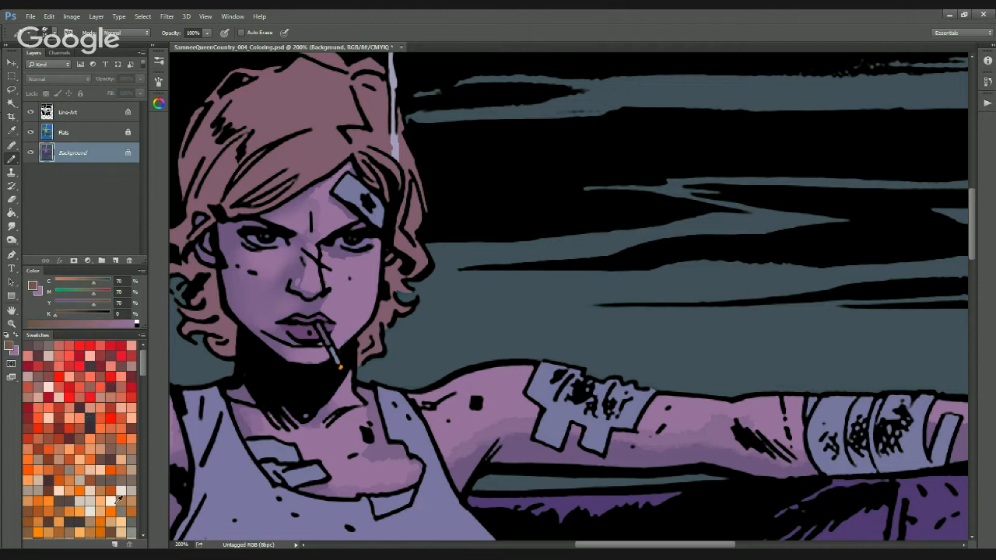
left_click(103, 499)
left_click(78, 385)
left_click(114, 381)
left_click(77, 472)
left_click(68, 473)
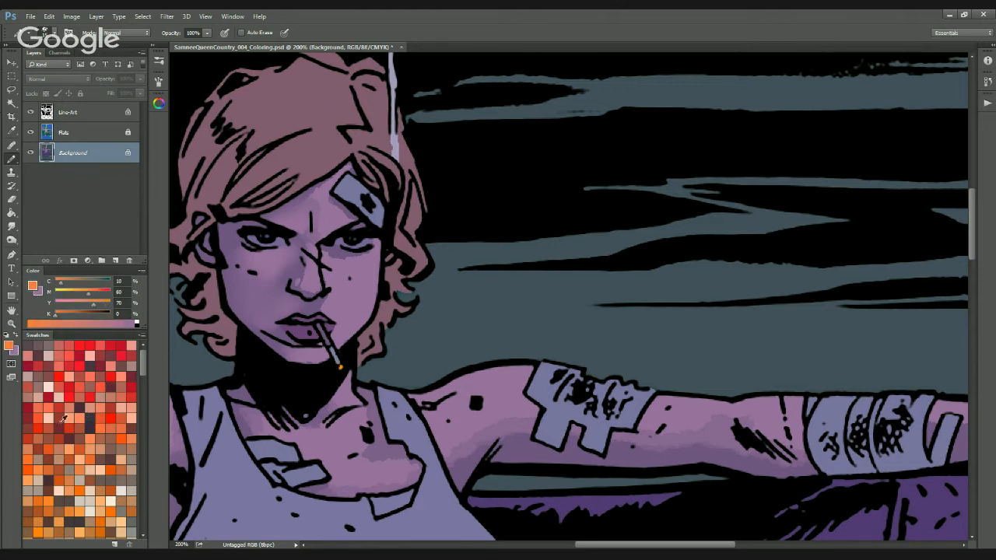
left_click(63, 397)
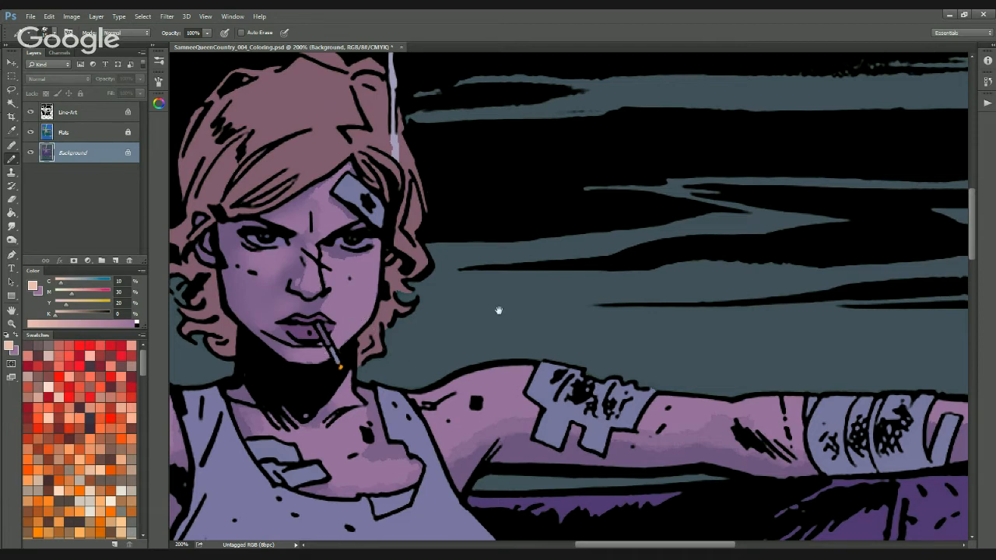
Sample the purple skin color from the woman's face on the Background layer
left_click_drag(499, 311, 573, 371)
left_click_drag(513, 432, 523, 319)
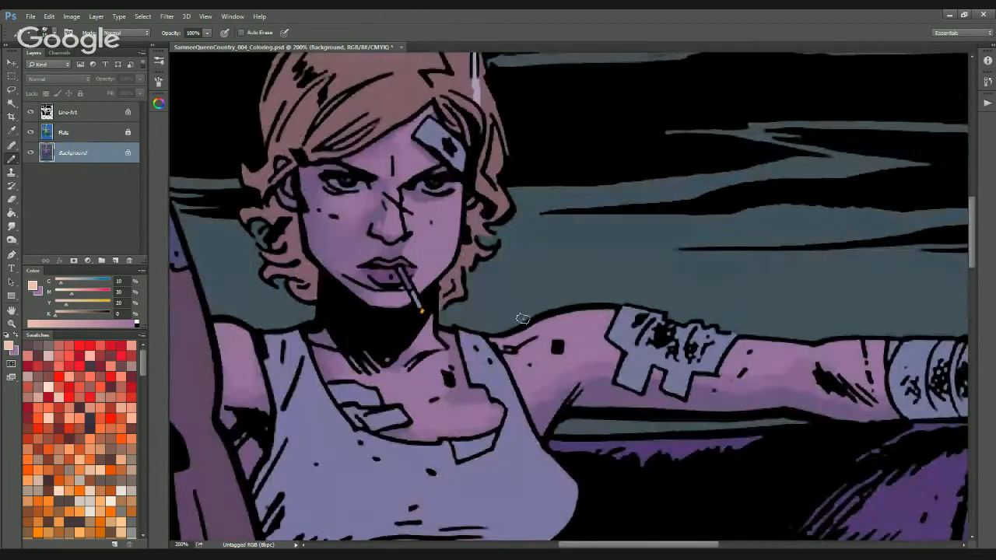
left_click_drag(439, 428, 430, 504)
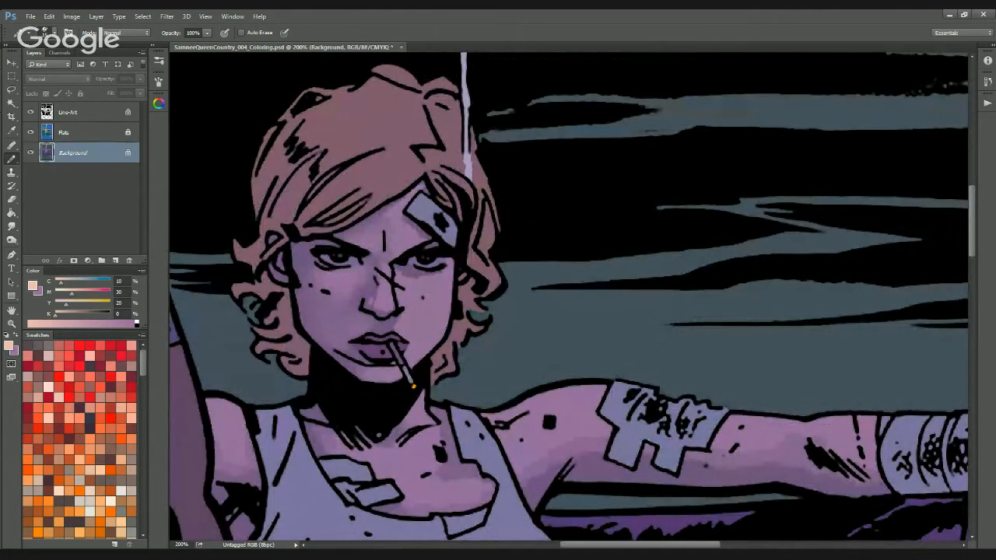
key("ctrl+minus")
key("ctrl+plus")
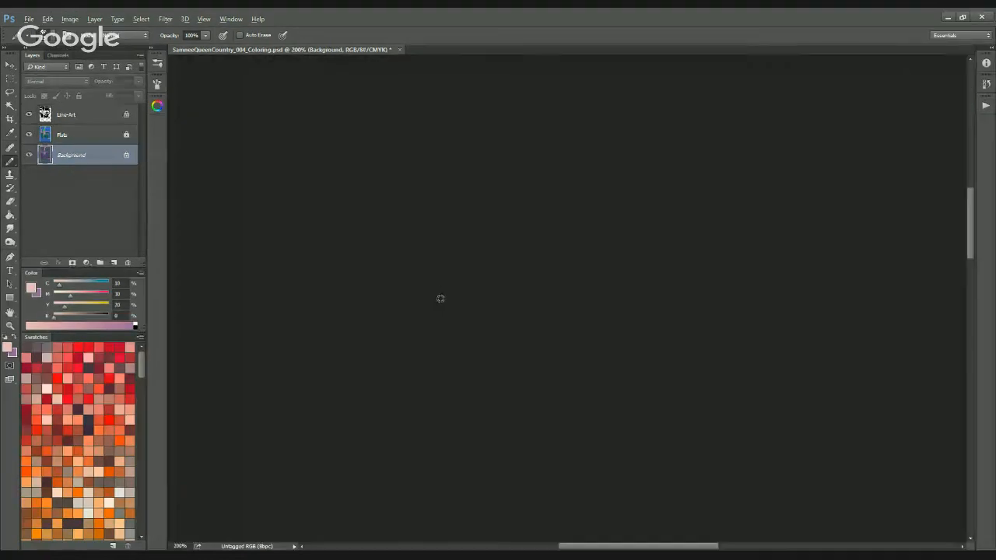
left_click(439, 294, "alt")
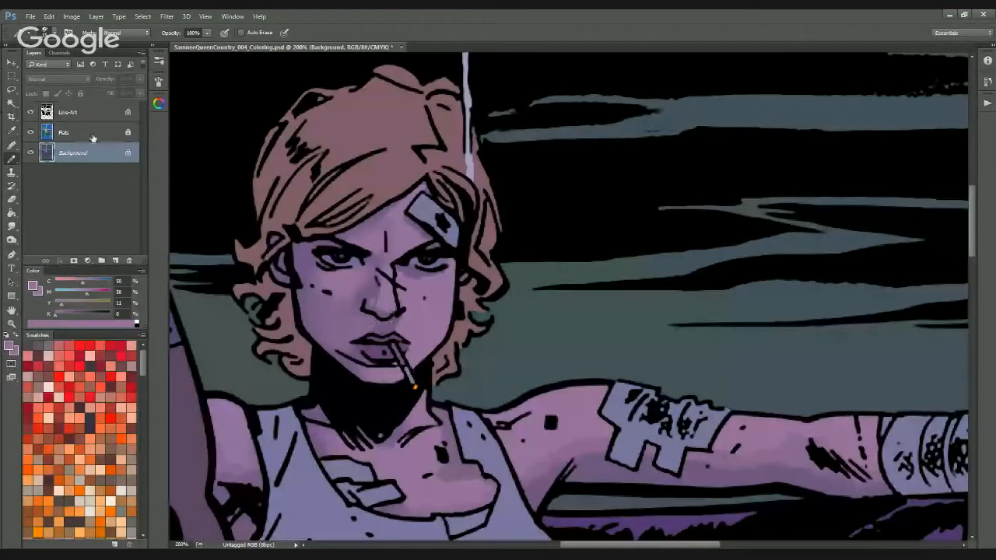
Select all the skin areas with the Magic Wand, based on the Flats layer, and make Background the active layer
left_click(92, 138)
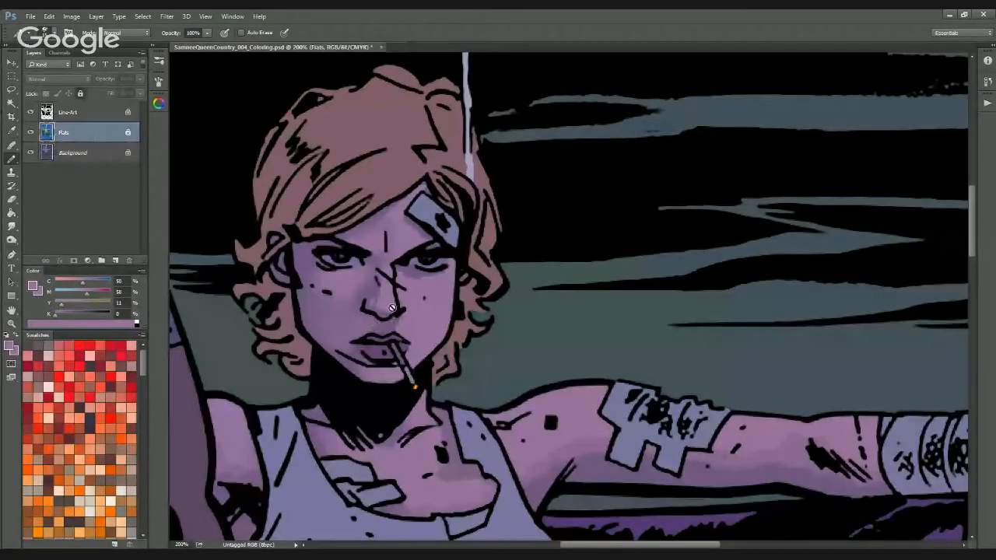
key("w")
left_click(92, 153)
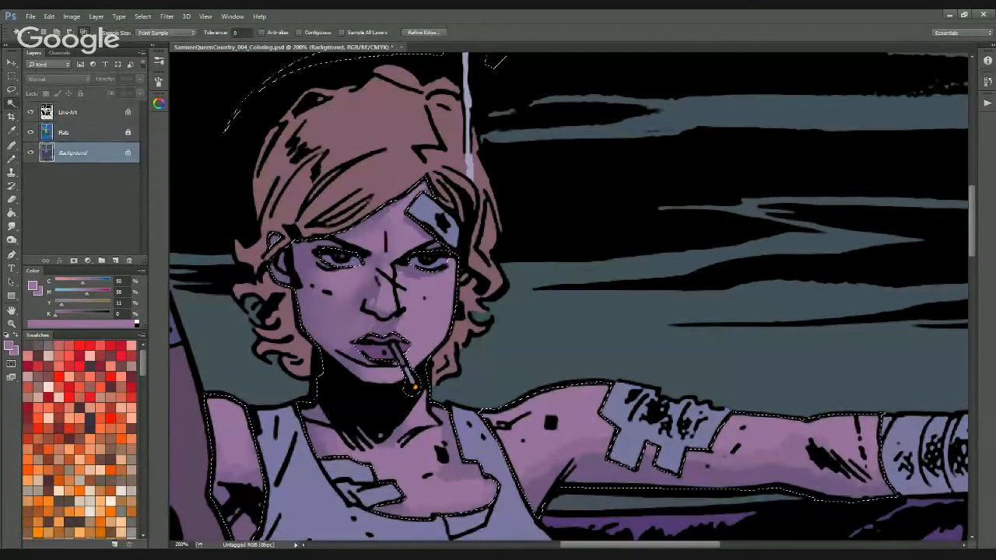
left_click(443, 339)
key("ctrl+d")
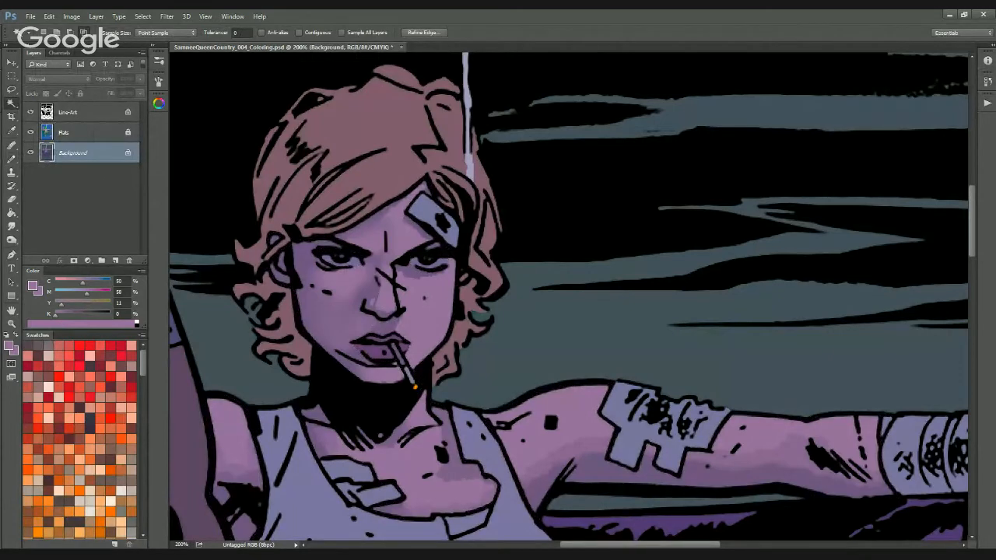
Lighten the paint color to C 32, M 43, Y 11 and try Pencil strokes on the cheek, undoing them
key("b")
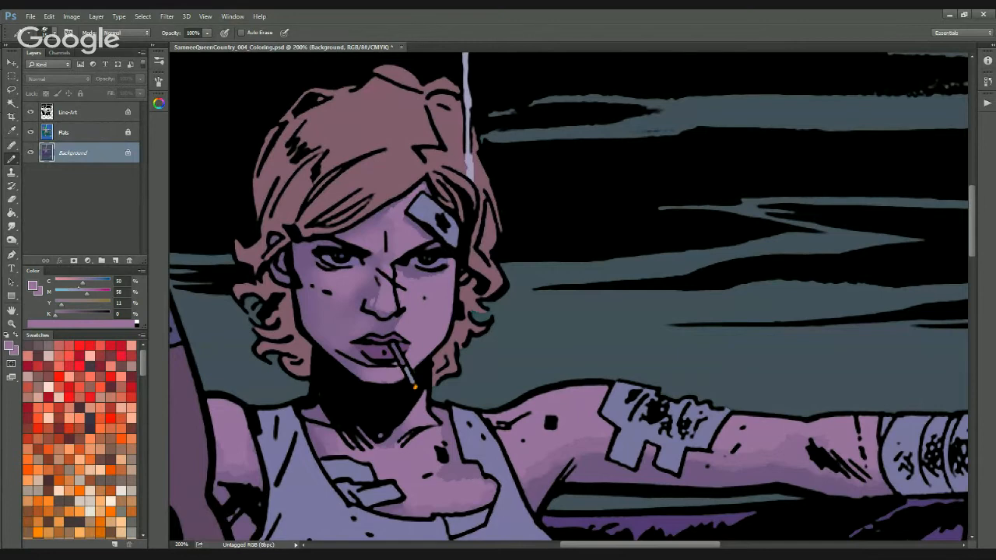
mouse_move(81, 284)
left_mouse_down()
mouse_move(72, 287)
mouse_move(88, 294)
left_mouse_up()
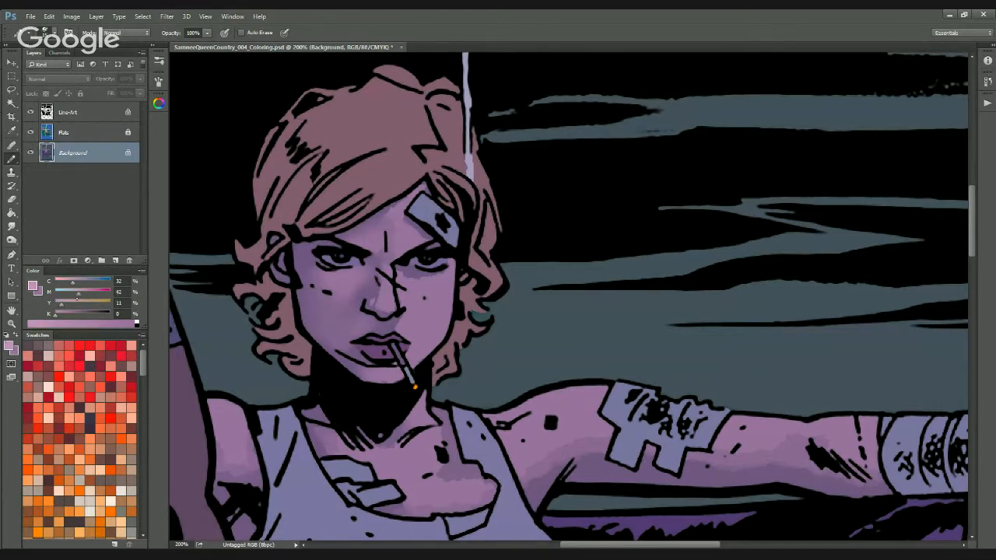
left_click_drag(436, 295, 439, 331)
key("ctrl+z")
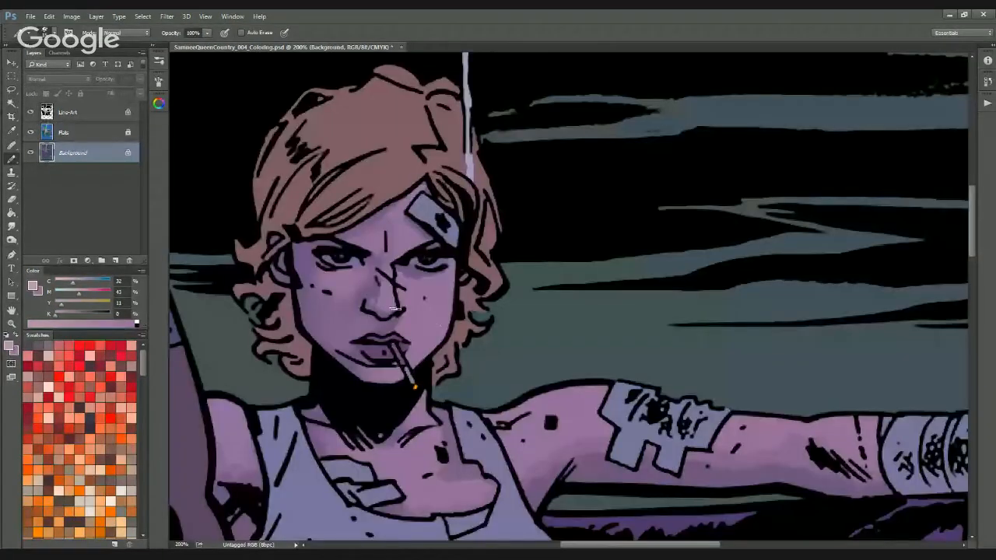
left_click_drag(440, 294, 435, 341)
key("ctrl+z")
Switch to the Brush tool and choose the 002_base_paint preset
key("shift+b")
key("shift+b")
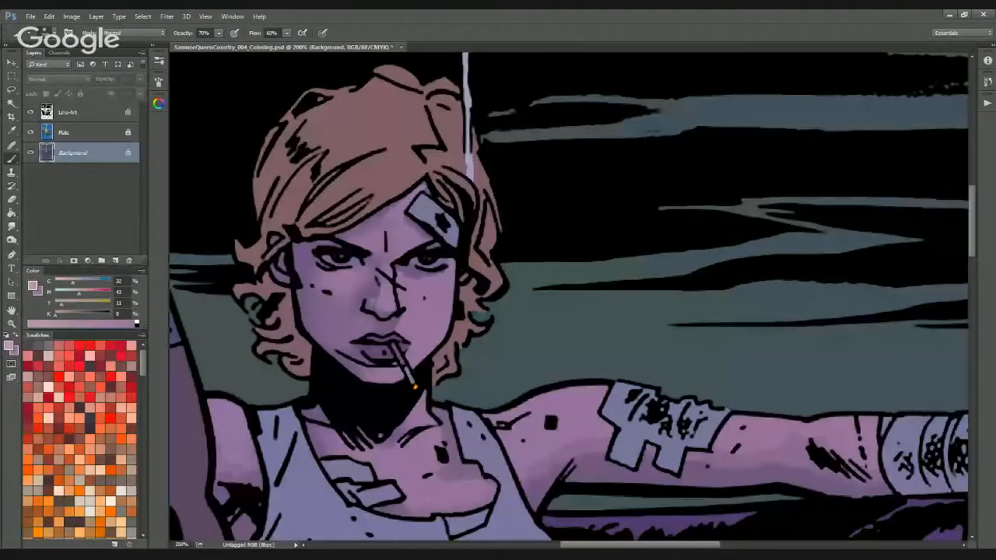
left_click(19, 35)
left_click(48, 147)
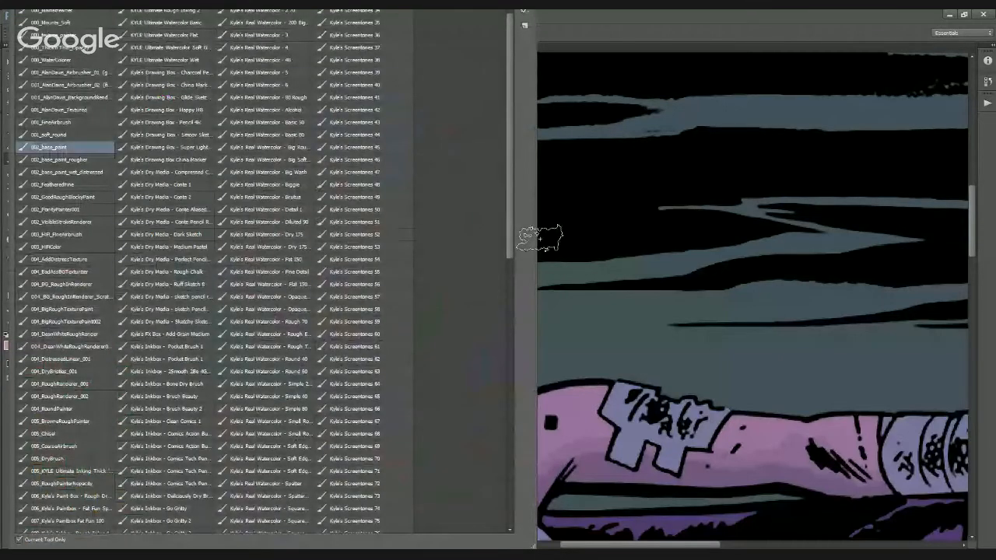
left_click(539, 238)
Reduce the brush size and paint soft light highlights on the cheeks, chin and area below the eye
mouse_move(449, 309)
left_mouse_down()
mouse_move(513, 273)
mouse_move(492, 290)
mouse_move(510, 320)
left_mouse_up()
key("[")
key("[")
key("[")
key("ctrl+z")
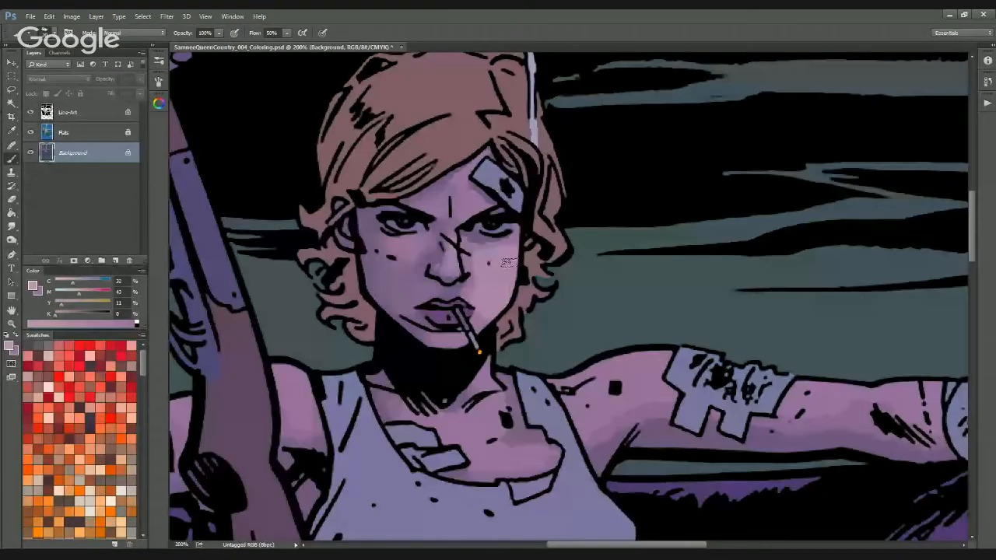
left_click_drag(453, 342, 438, 341)
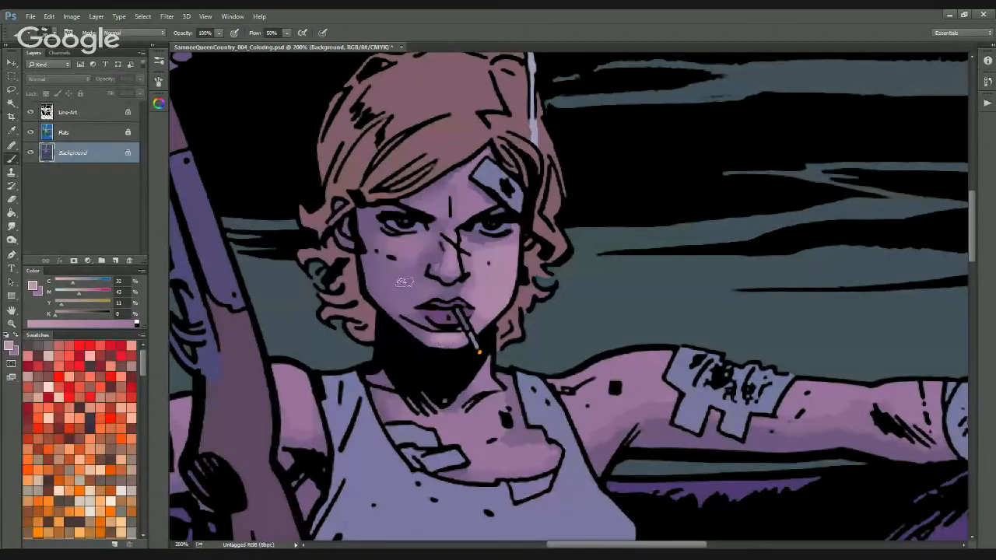
left_click_drag(388, 243, 412, 245)
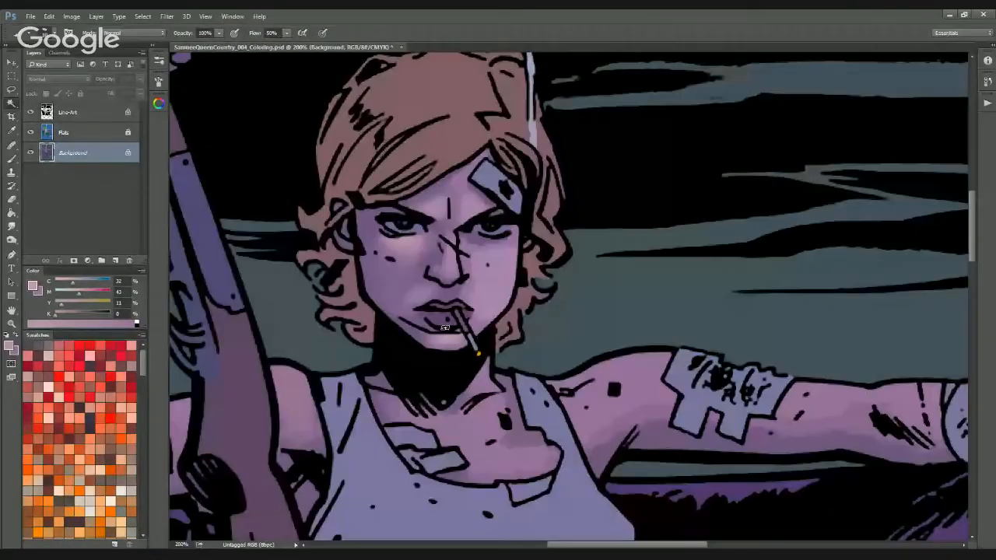
Select the lips and recolor them with a redder tone of C 51, M 76, Y 27, K 4
key("w")
left_click(442, 315)
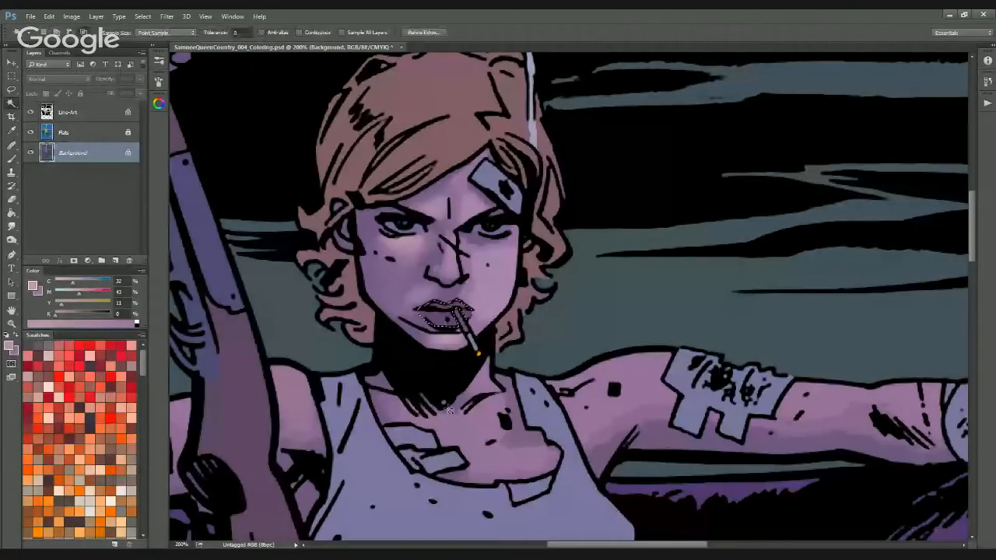
key("b")
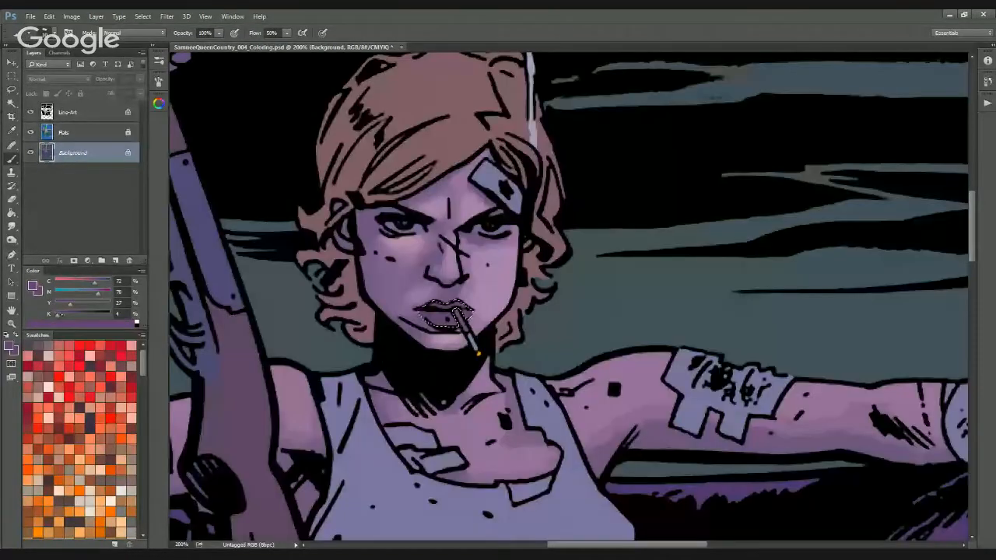
left_click_drag(95, 283, 83, 284)
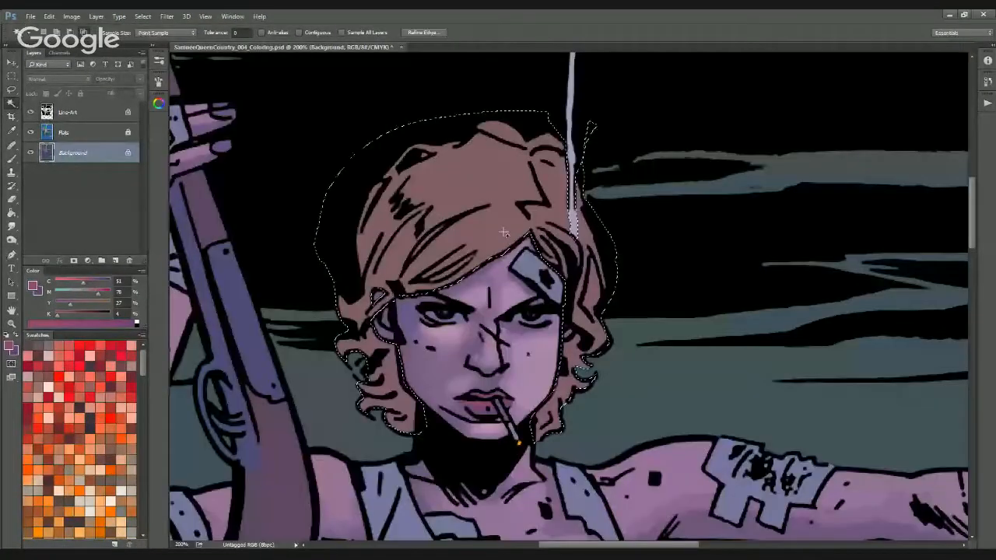
Apply Hue/Saturation to the selected hair with a shifted hue, saturation +61 and lightness +30
key("b")
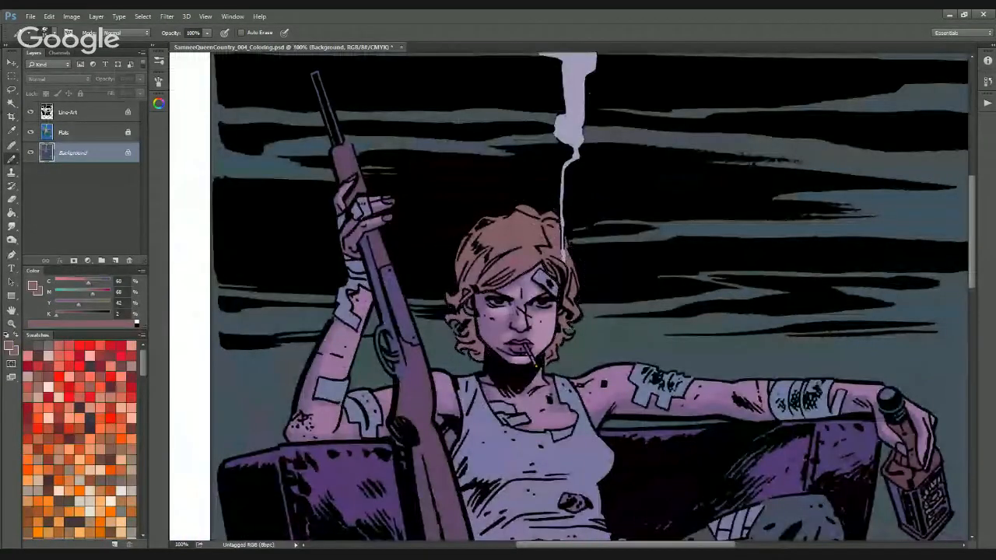
key("ctrl+u")
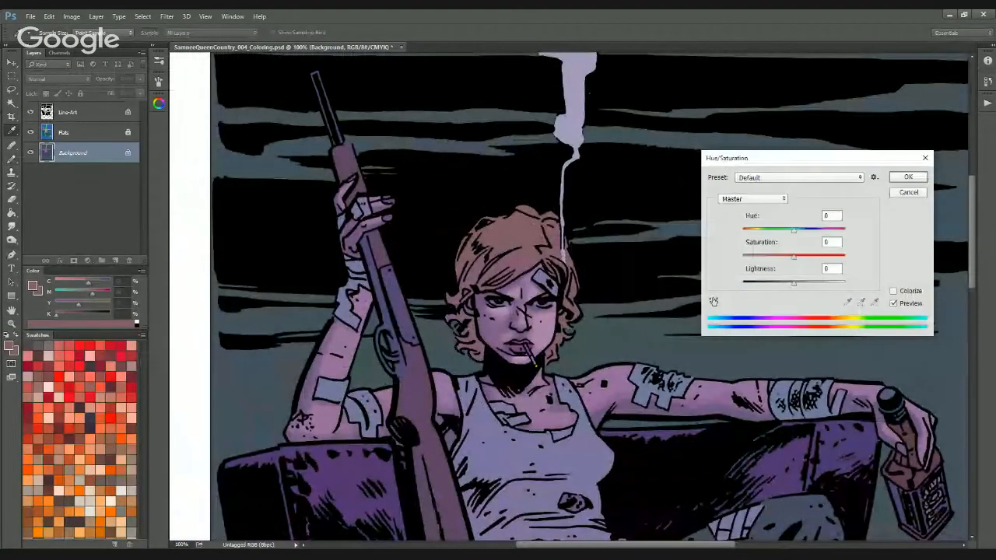
left_click_drag(794, 257, 809, 283)
left_click_drag(794, 230, 813, 231)
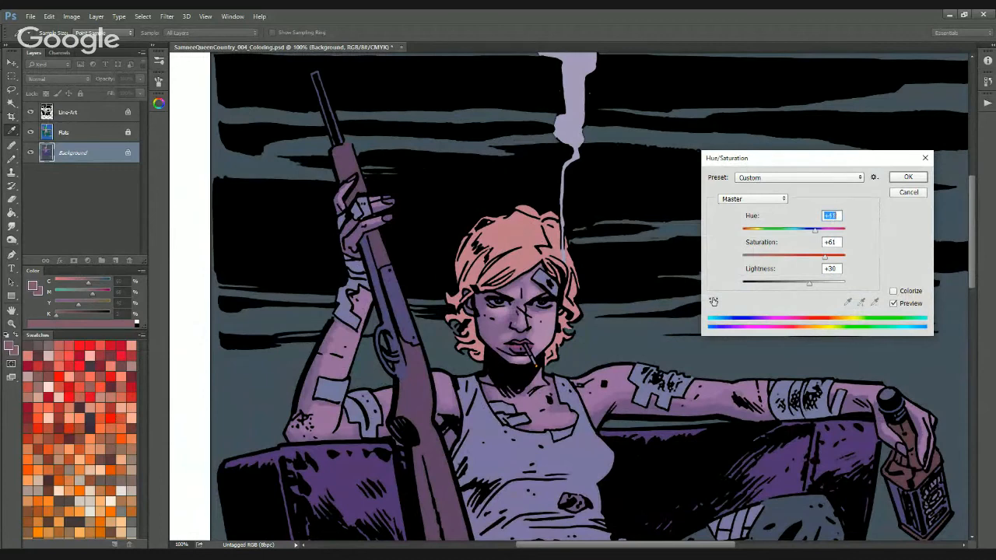
key("Return")
Sample the brightened pink hair color for the Pencil and undo the hair's Hue/Saturation change
key("b")
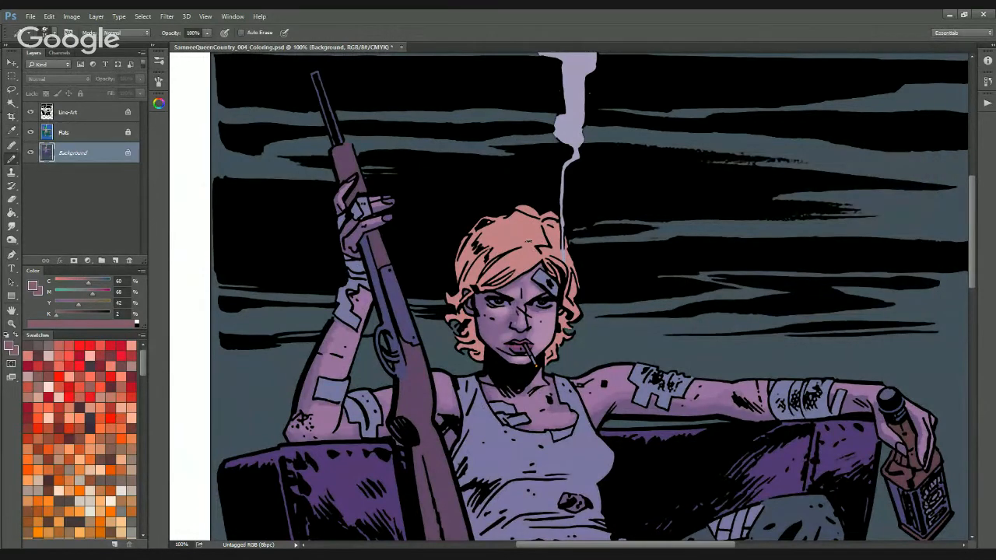
left_click(527, 239, "alt")
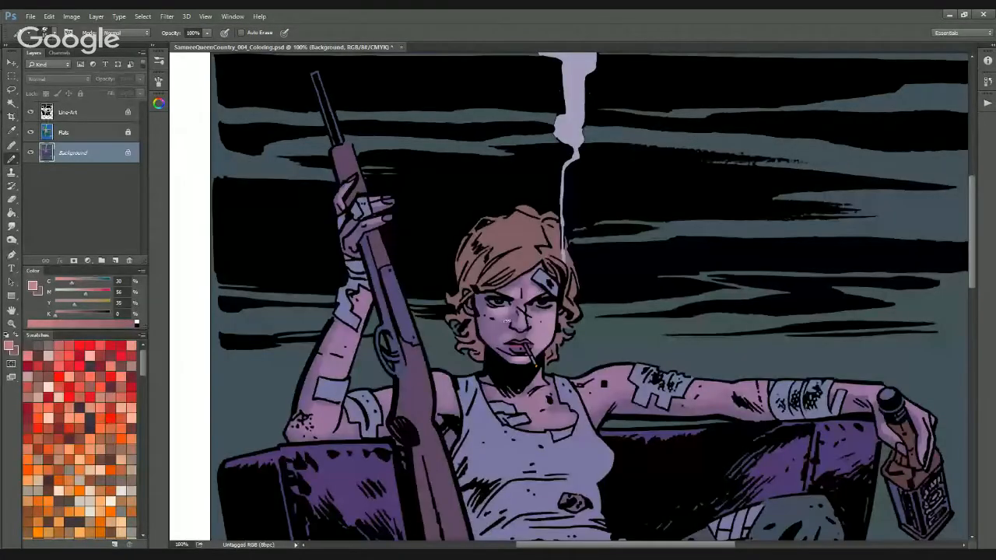
key("ctrl+plus")
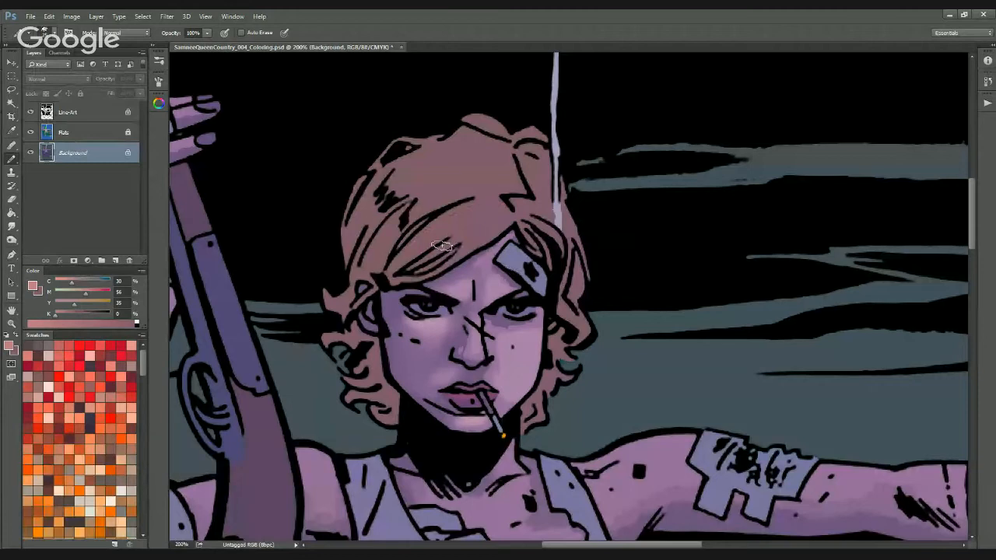
Set the Pencil opacity to 33% and paint soft pink highlights over the bangs and the crown of the hair
key("3")
key("3")
mouse_move(408, 254)
left_mouse_down()
mouse_move(476, 206)
mouse_move(401, 263)
mouse_move(484, 212)
mouse_move(498, 218)
left_mouse_up()
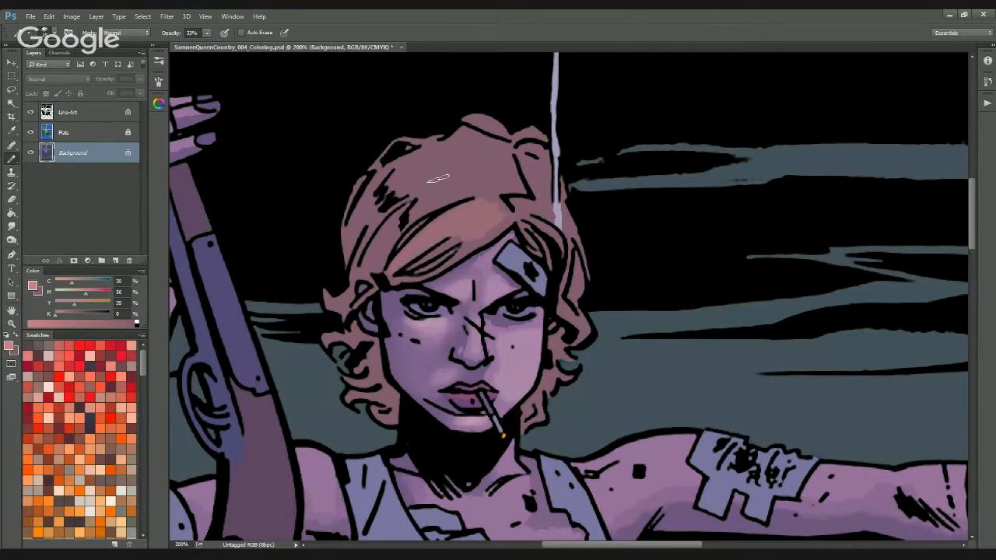
mouse_move(437, 179)
left_mouse_down()
mouse_move(464, 151)
mouse_move(470, 164)
mouse_move(474, 127)
mouse_move(499, 163)
mouse_move(413, 175)
mouse_move(440, 194)
mouse_move(499, 183)
left_mouse_up()
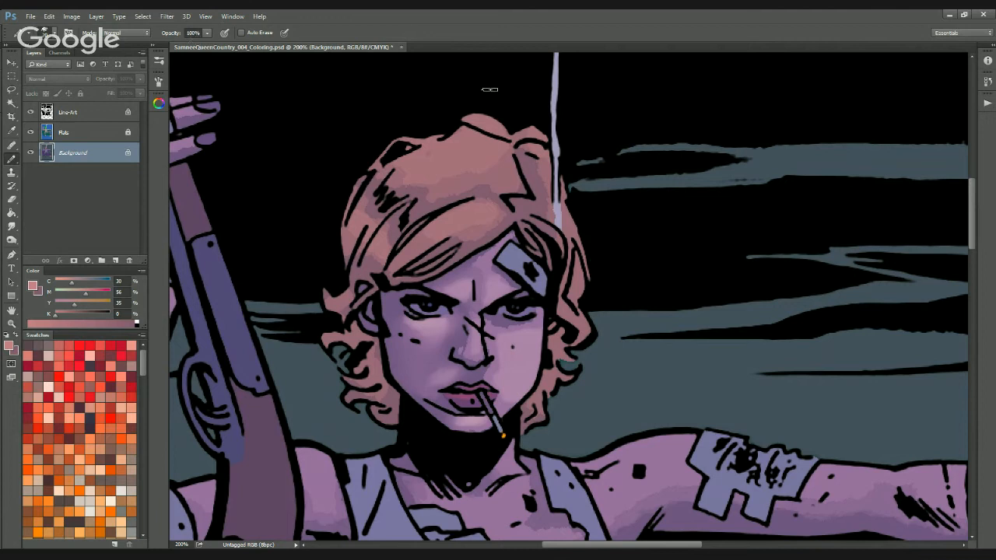
Paint stronger pink highlights at 100% opacity across the bangs, crown, side locks and the curls beside the face
left_click(207, 33)
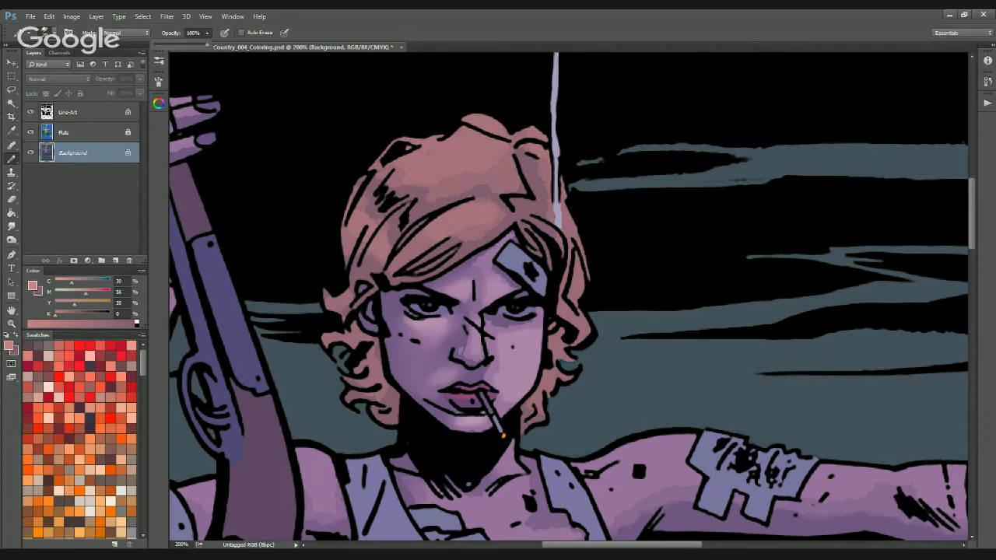
left_click(391, 38)
mouse_move(421, 241)
left_mouse_down()
mouse_move(394, 259)
mouse_move(481, 215)
mouse_move(452, 251)
mouse_move(423, 260)
left_mouse_up()
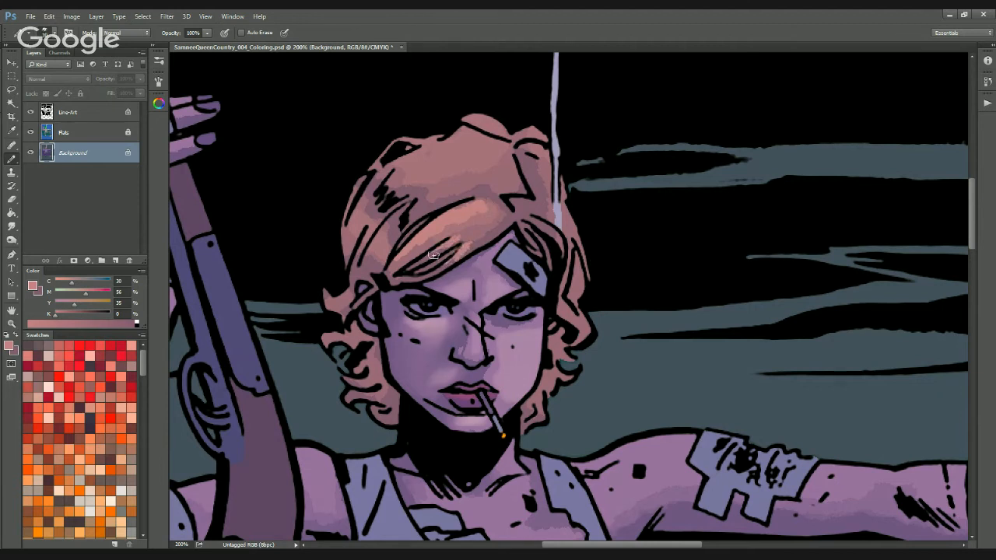
mouse_move(420, 158)
left_mouse_down()
mouse_move(469, 141)
mouse_move(463, 156)
mouse_move(476, 121)
mouse_move(542, 142)
mouse_move(527, 150)
mouse_move(586, 232)
mouse_move(556, 251)
left_mouse_up()
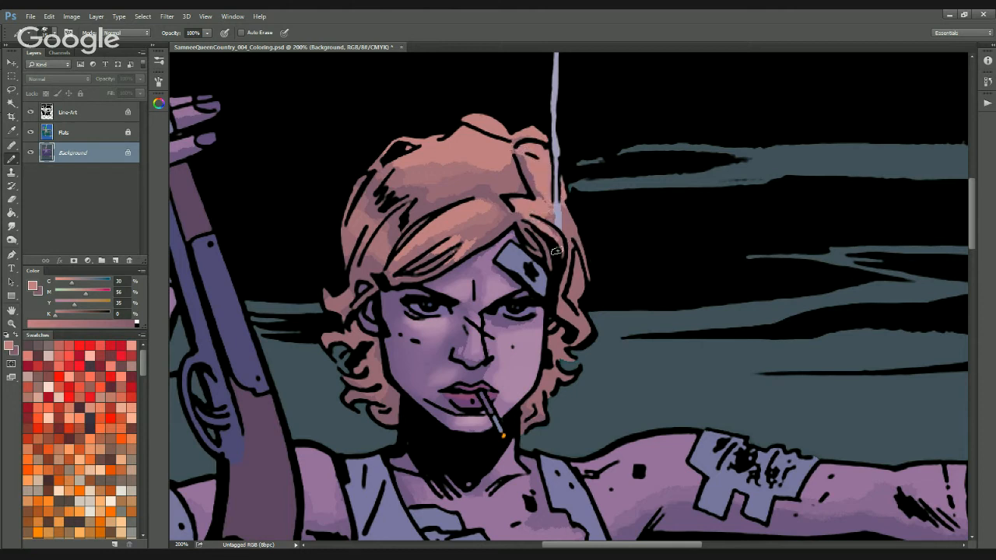
left_click_drag(389, 224, 388, 250)
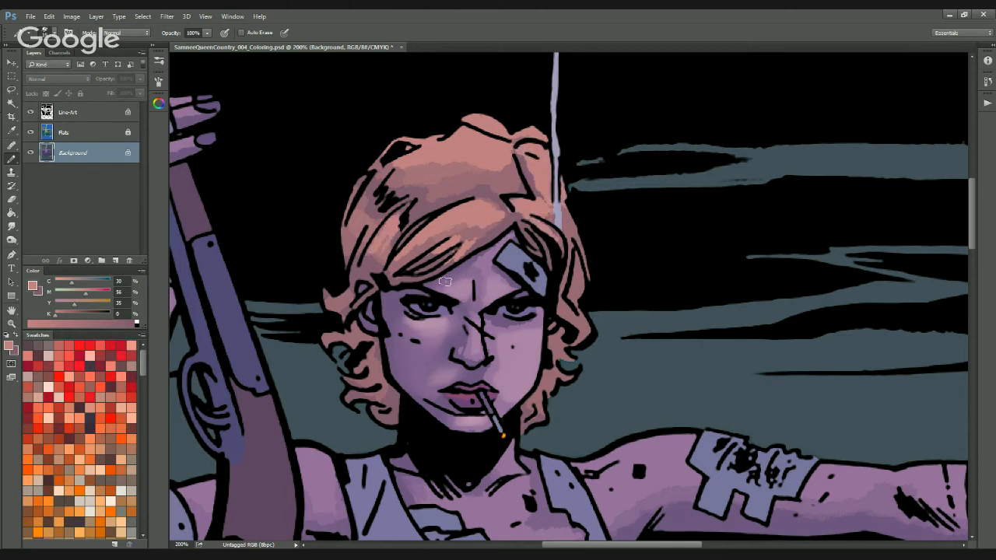
mouse_move(580, 268)
left_mouse_down()
mouse_move(554, 340)
mouse_move(567, 381)
mouse_move(557, 401)
left_mouse_up()
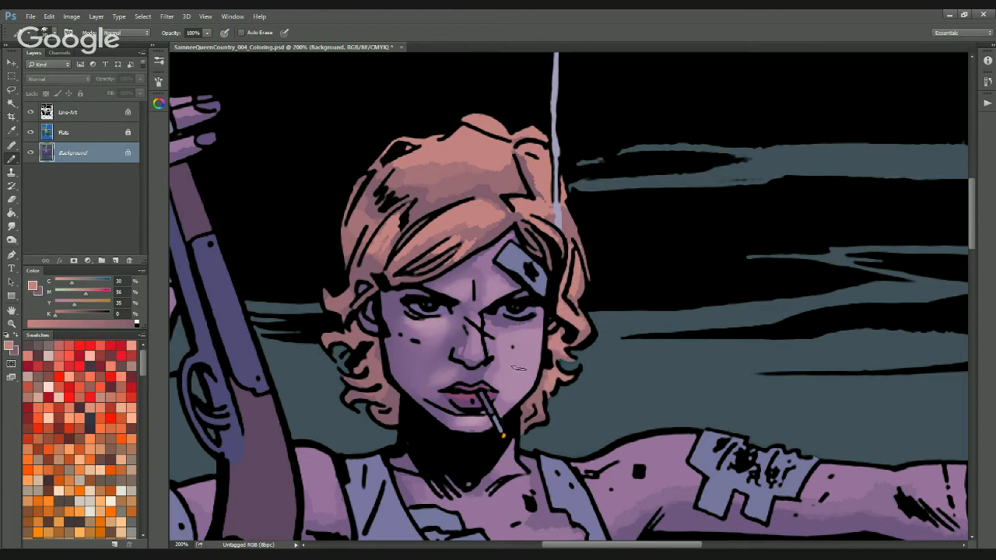
key("ctrl+minus")
key("ctrl+minus")
key("ctrl+minus")
key("ctrl+plus")
key("ctrl+plus")
key("ctrl+plus")
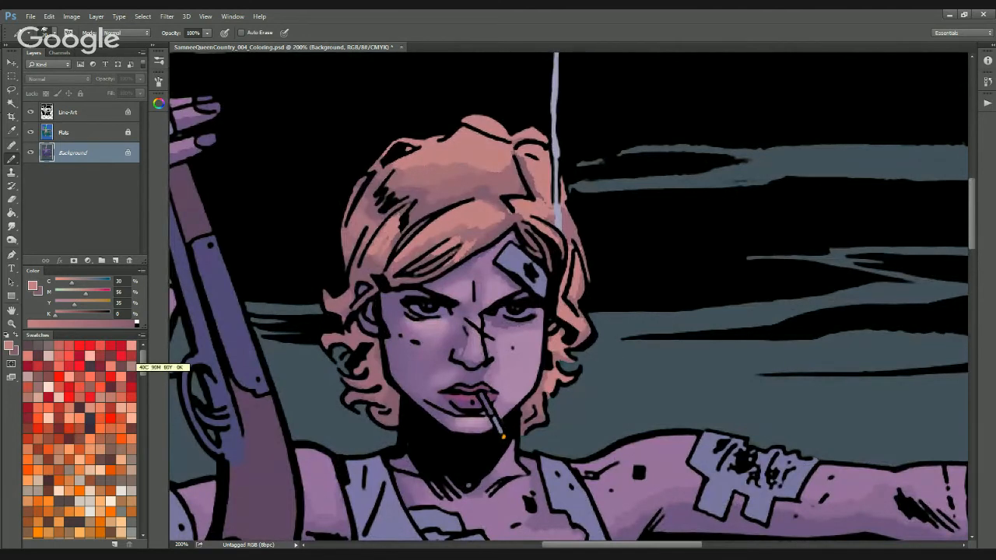
key("ctrl+minus")
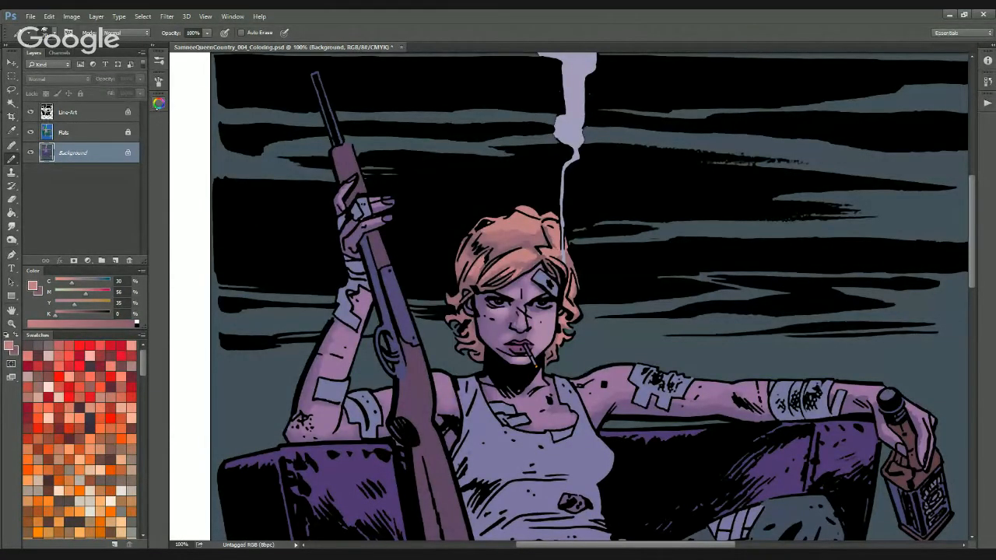
Choose a pale cream foreground color of C 16, M 24, Y 33, K 0 with the MagicPicker color wheel
left_click(158, 103)
left_click(231, 160)
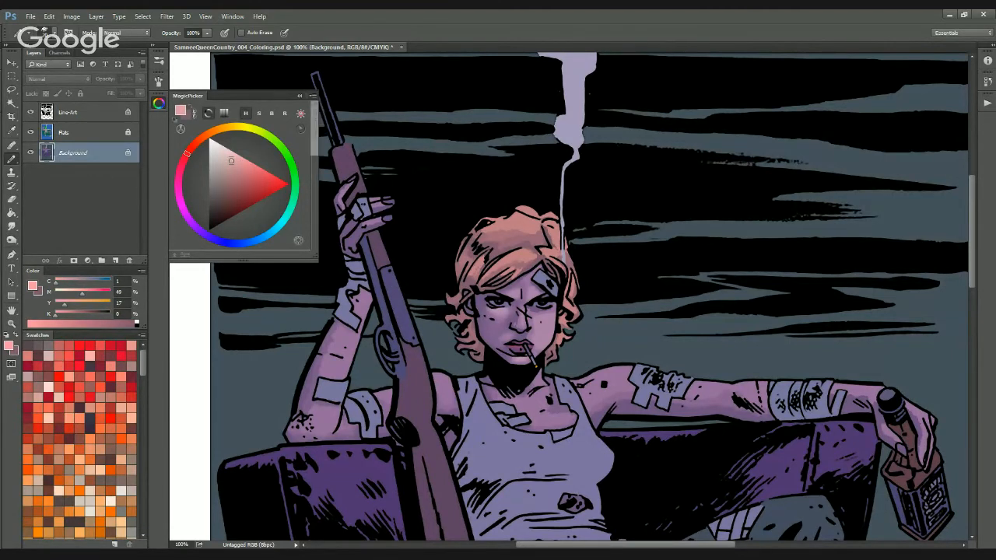
left_click(314, 128)
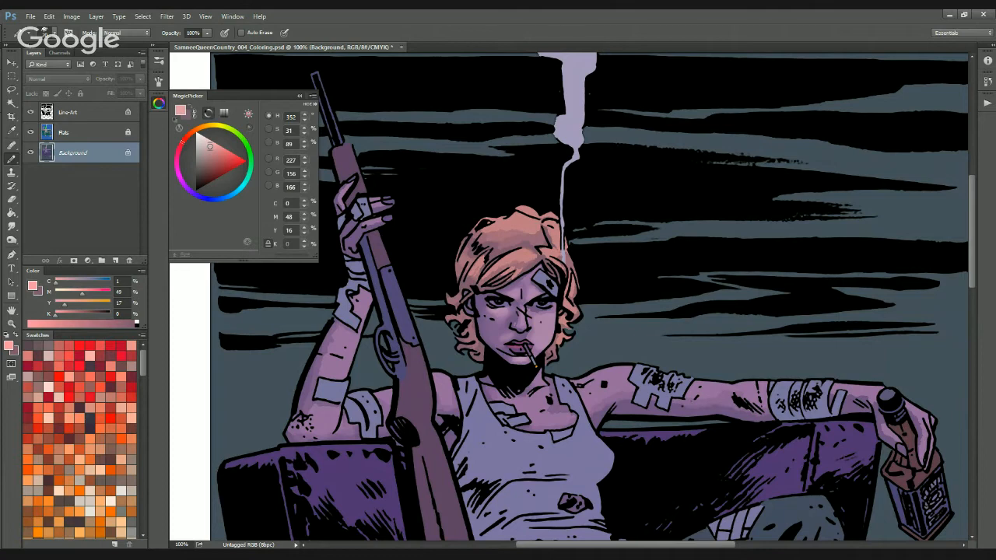
left_click(309, 104)
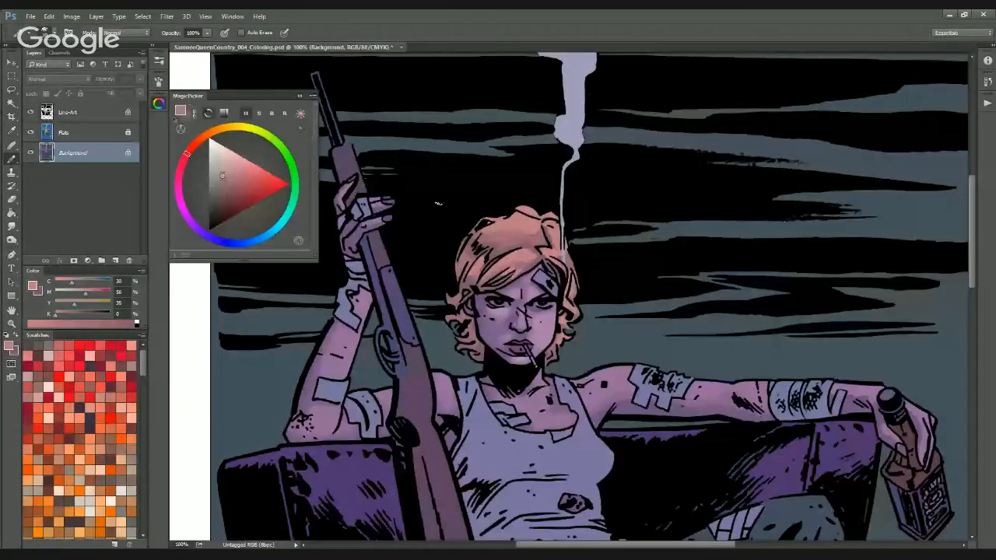
left_click(222, 161)
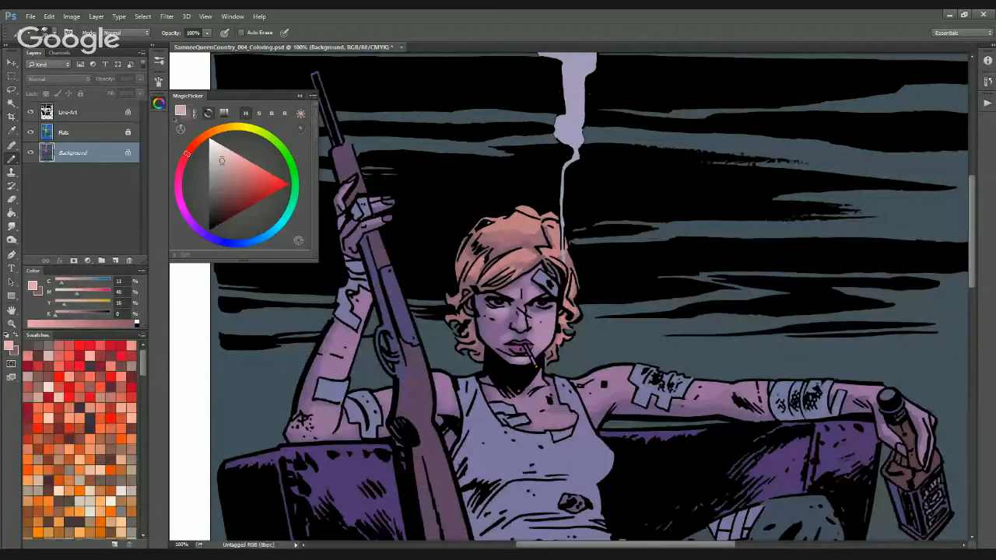
left_click_drag(186, 153, 223, 128)
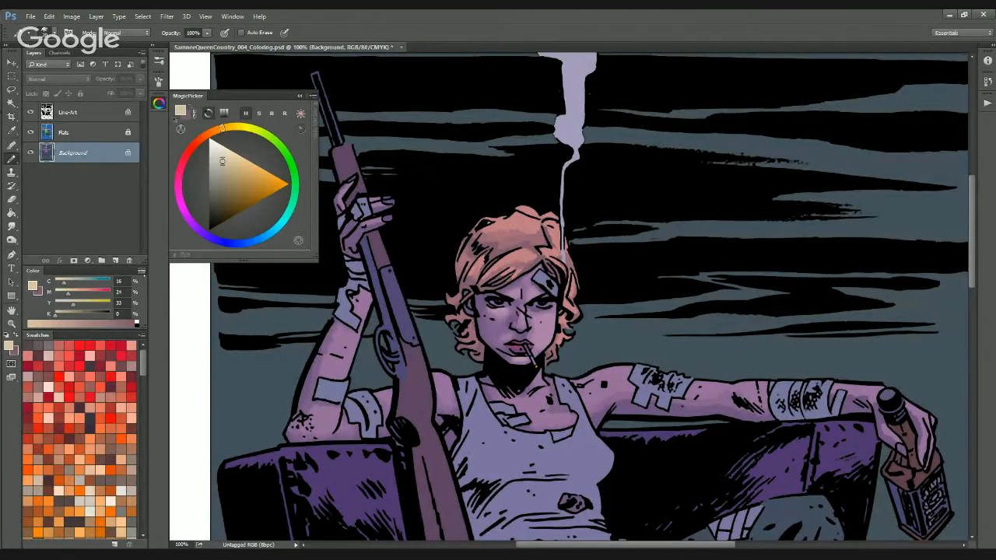
Using the Current Colors ramp, pick a tone of C 24, M 41, Y 34, K 0 between the cream and the sampled hair pink
left_click(141, 270)
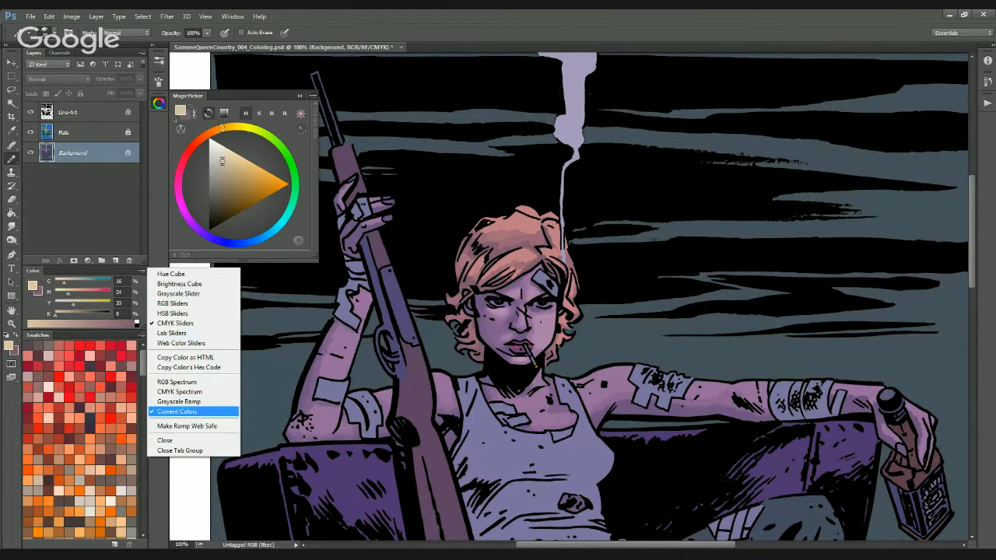
left_click(177, 411)
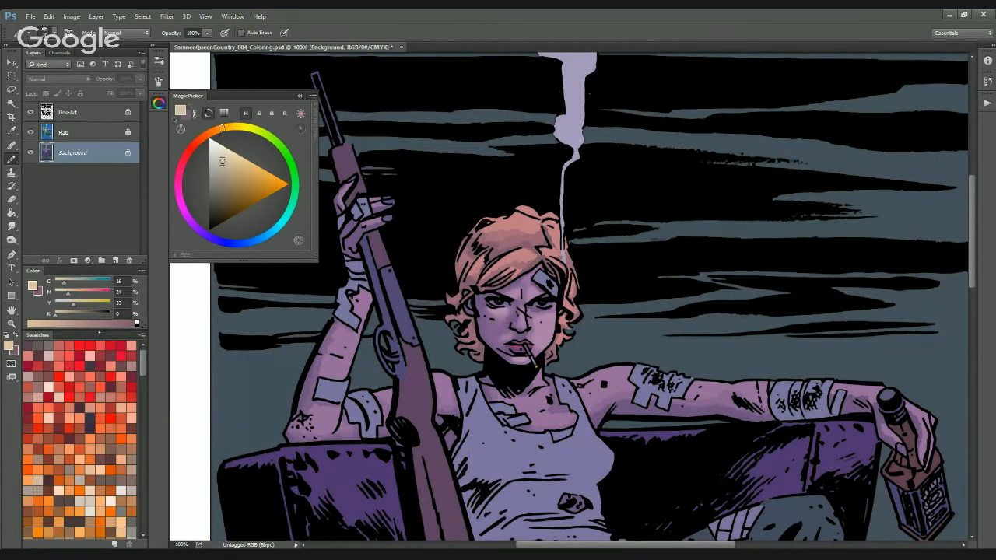
key("x")
key("x")
key("x")
key("x")
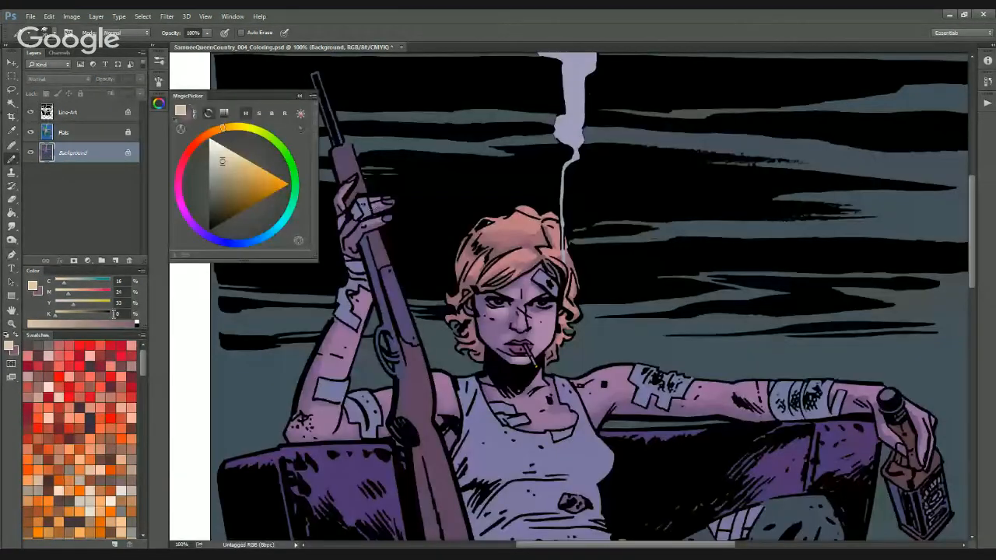
left_click(520, 253, "alt")
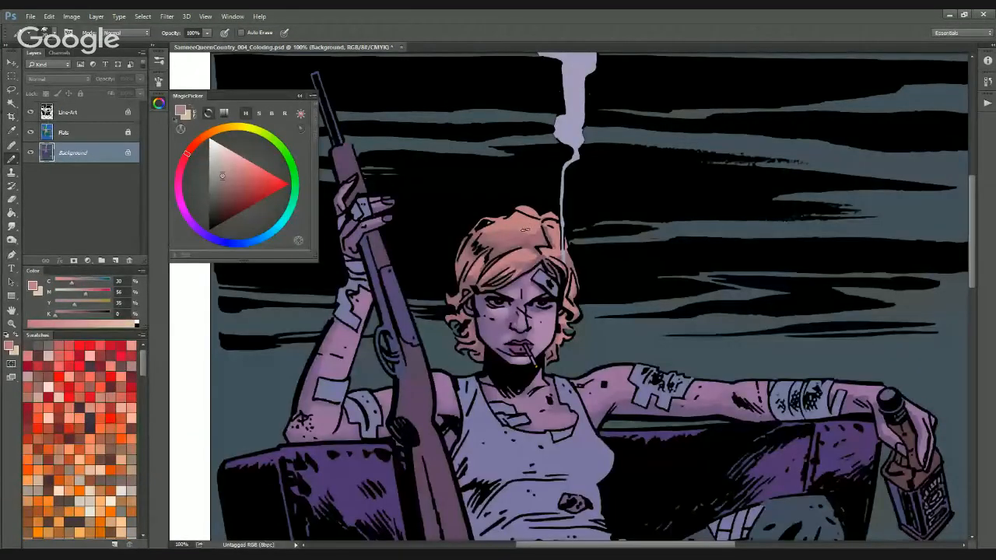
left_click(75, 325)
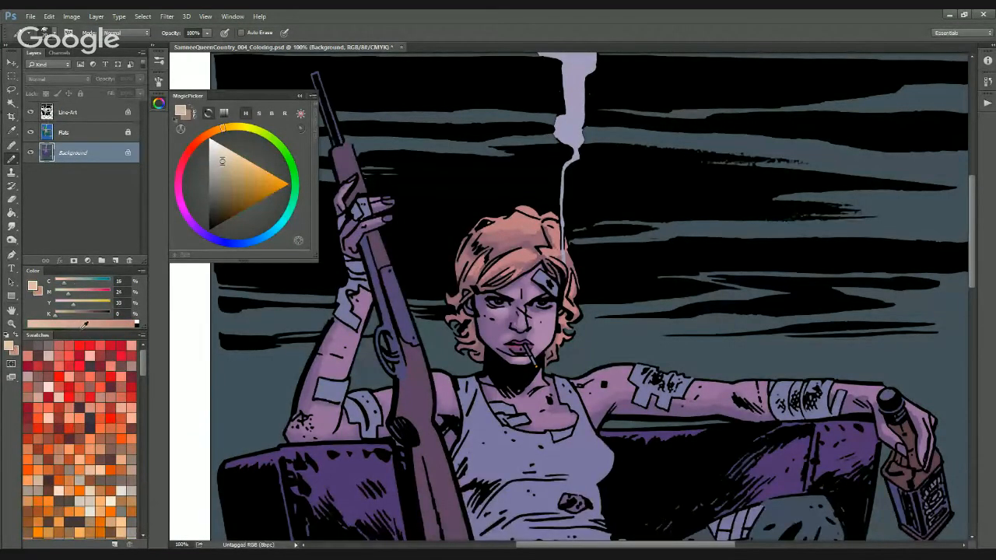
left_click(91, 324)
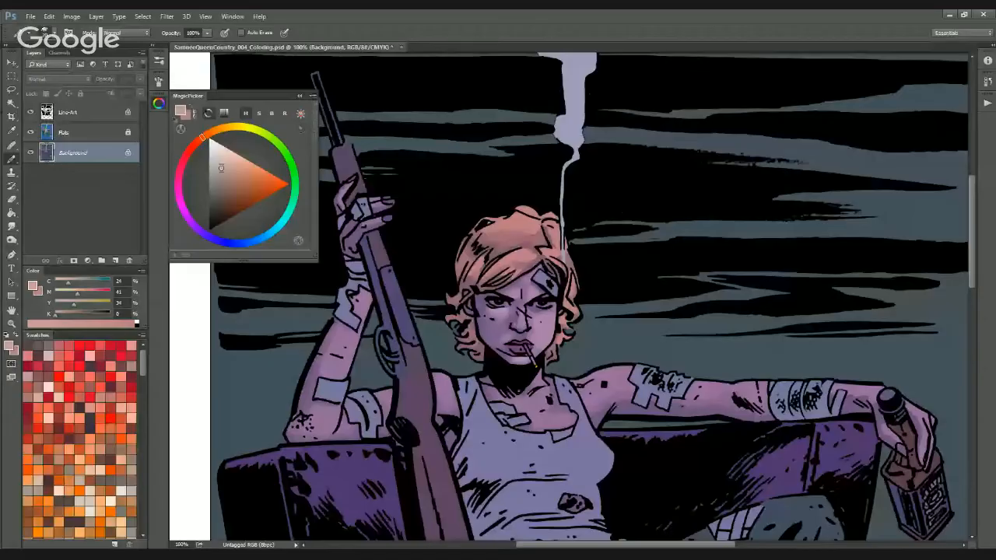
Paint lighter peach highlights on the bangs, the crown and the locks beside the smoke trail
key("ctrl+plus")
mouse_move(431, 228)
left_mouse_down()
mouse_move(472, 208)
mouse_move(486, 214)
left_mouse_up()
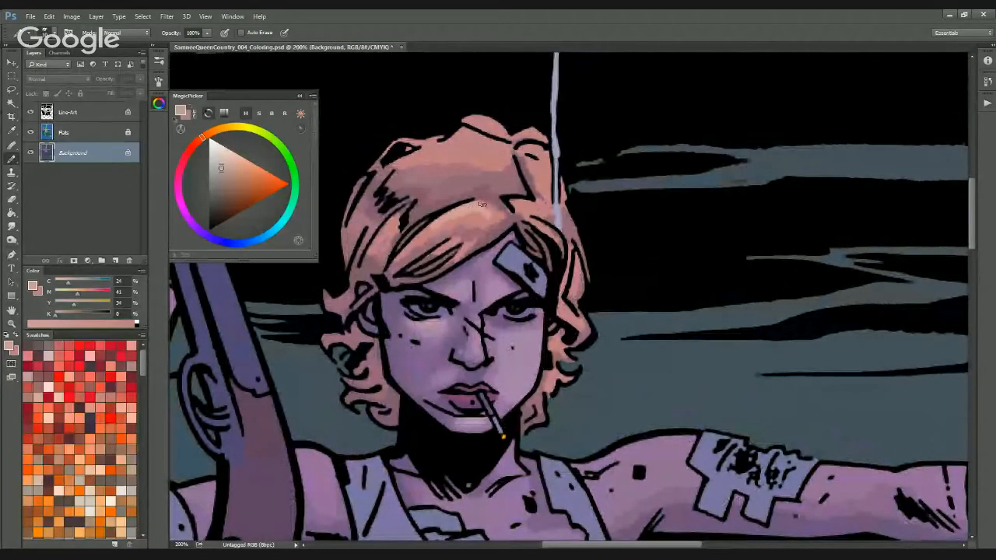
mouse_move(421, 158)
left_mouse_down()
mouse_move(459, 137)
mouse_move(508, 151)
left_mouse_up()
left_click_drag(472, 122, 501, 129)
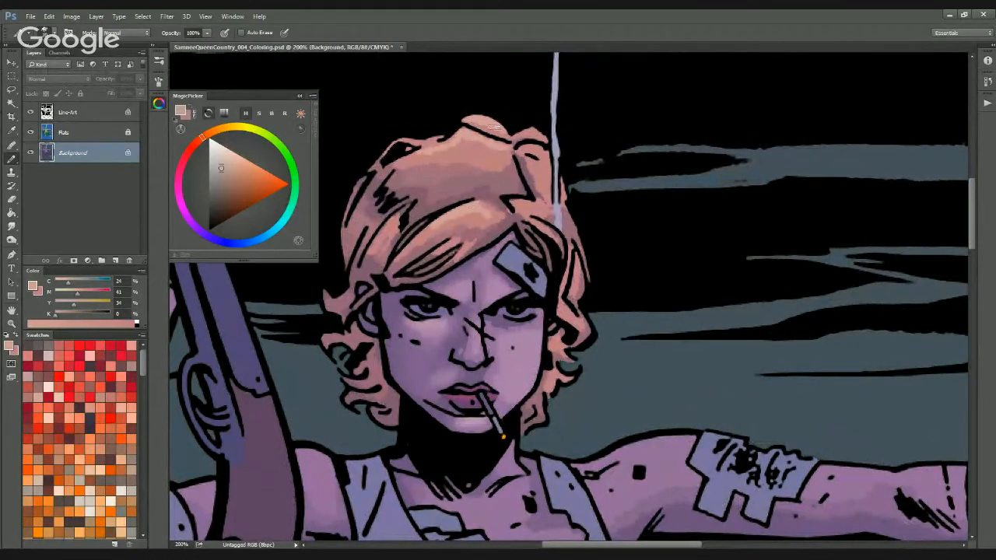
left_click_drag(430, 143, 395, 151)
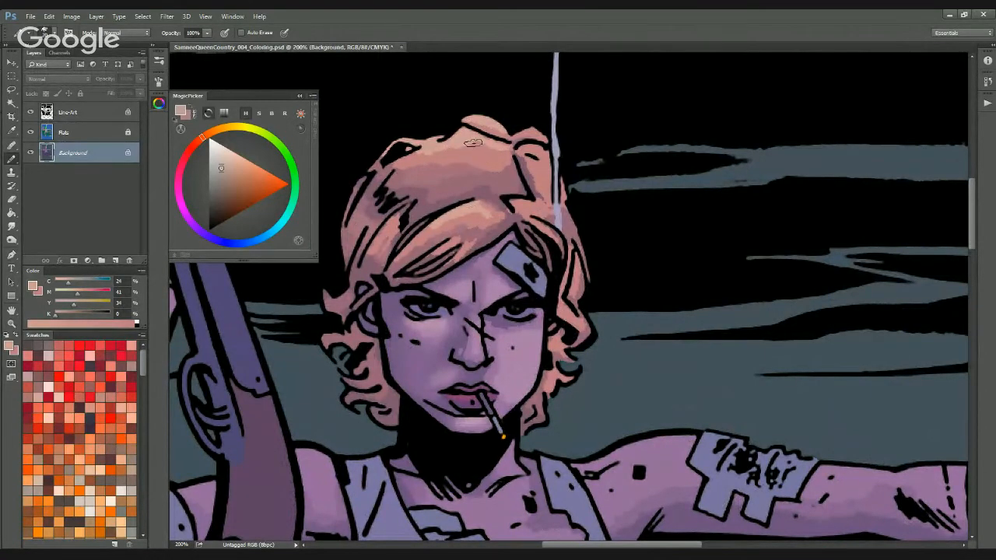
left_click_drag(472, 212, 494, 203)
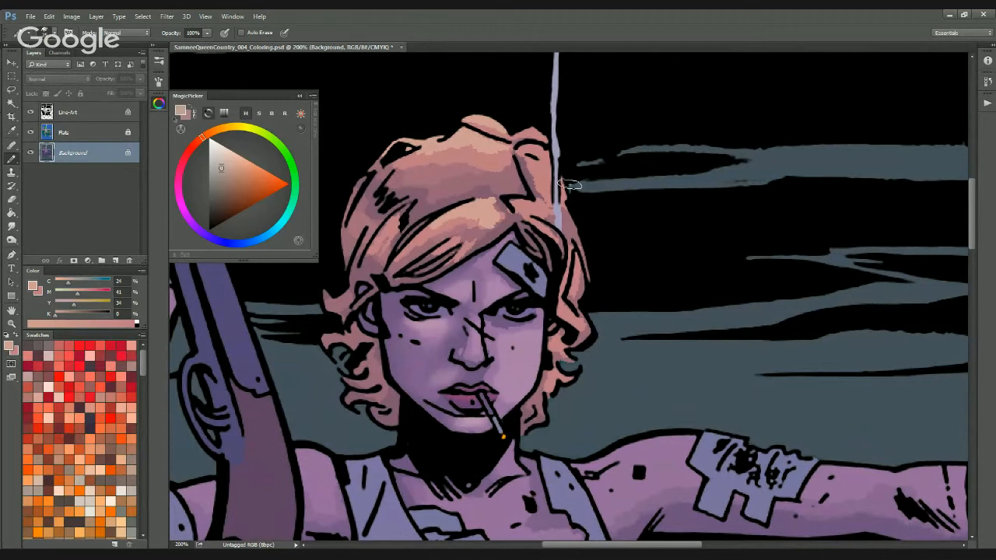
mouse_move(530, 149)
left_mouse_down()
mouse_move(545, 160)
mouse_move(566, 233)
left_mouse_up()
left_click_drag(525, 208, 542, 223)
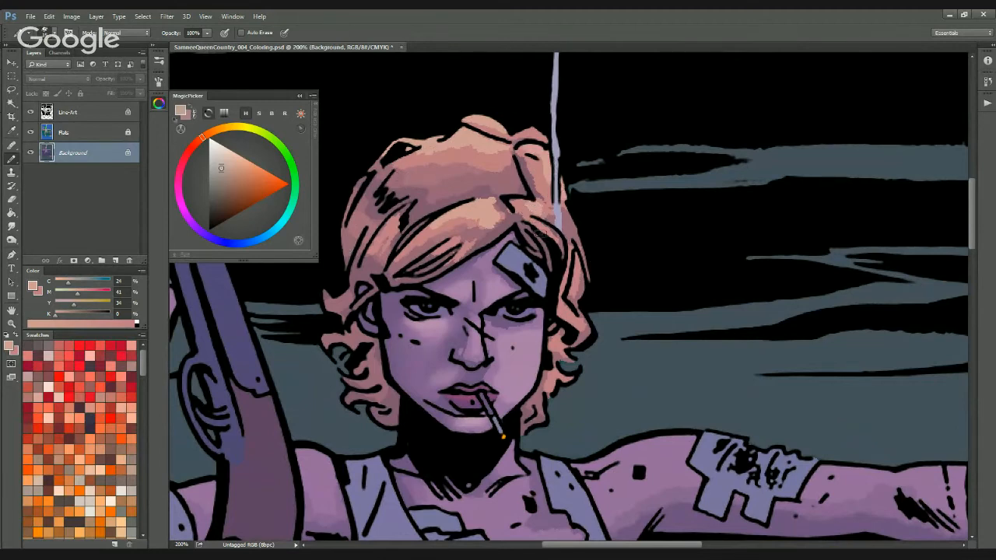
Reduce the brush size and paint a small peach highlight on the flipped curl on the rifle side of the hair
key("bracketleft")
key("bracketleft")
key("bracketleft")
key("bracketleft")
left_click_drag(326, 298, 342, 304)
key("ctrl+minus")
key("ctrl+minus")
key("ctrl+minus")
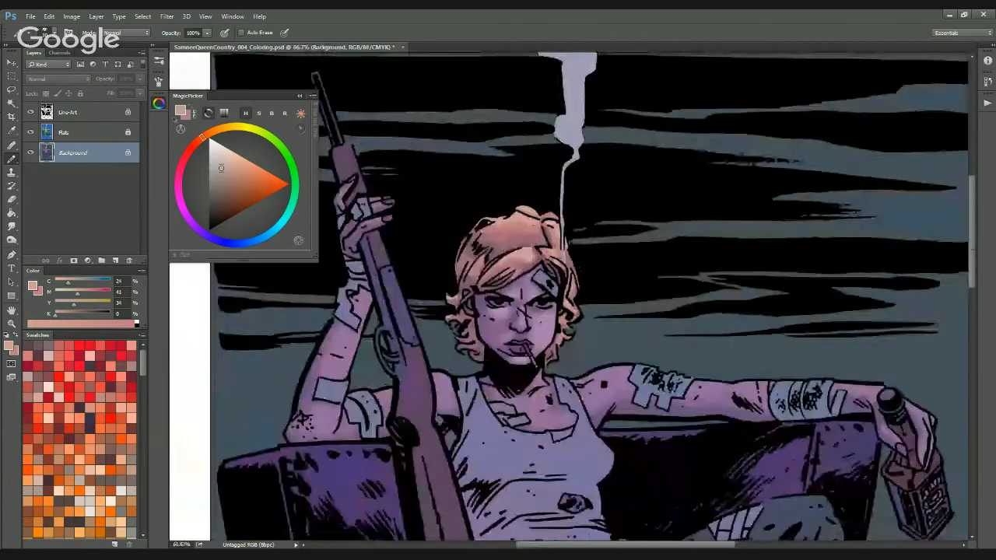
key("ctrl+plus")
key("ctrl+plus")
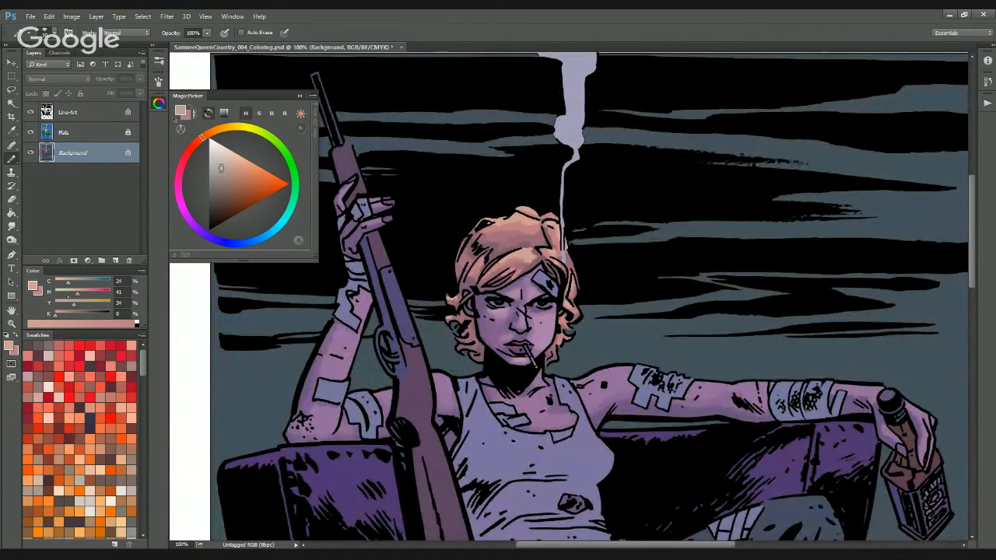
Mix a light cream of C 7, M 14, Y 27, K 0 and paint bright glints on the bangs and crown
left_click_drag(74, 304, 71, 305)
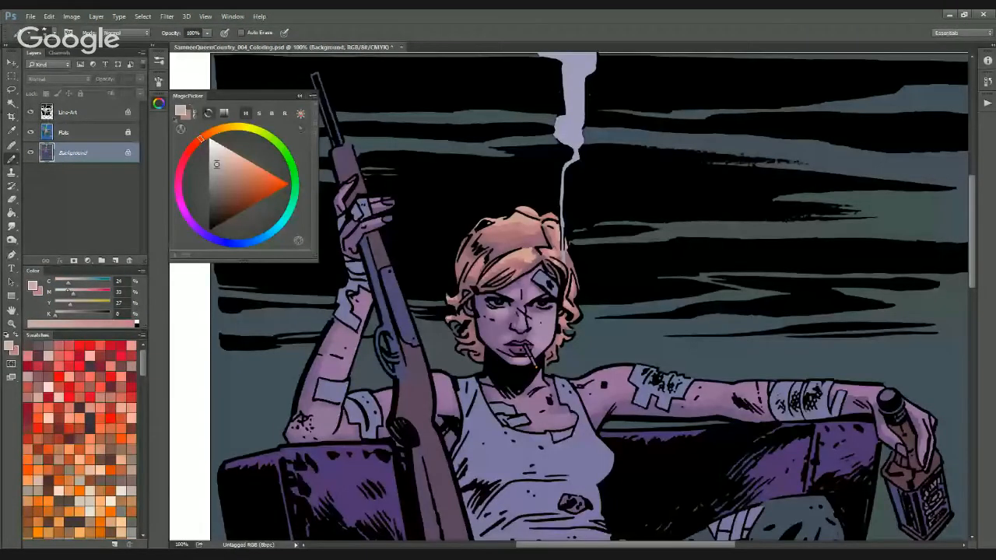
left_click_drag(68, 282, 58, 283)
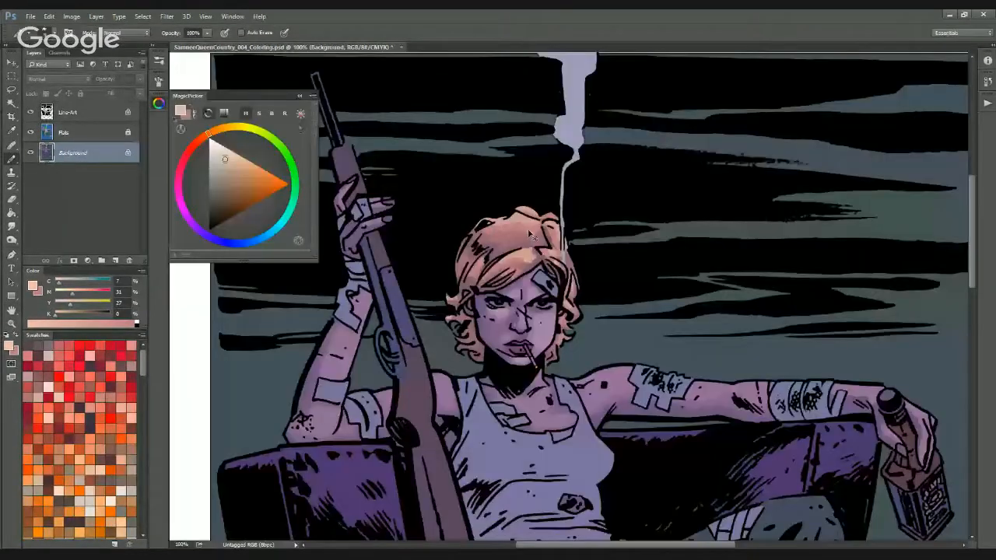
left_click_drag(72, 294, 63, 293)
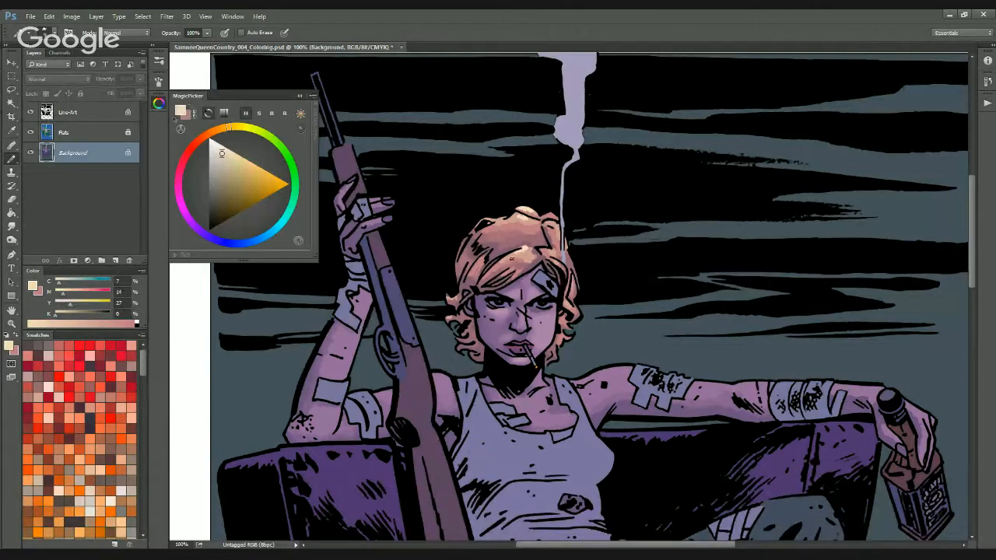
left_click_drag(524, 250, 531, 262)
key("ctrl+minus")
key("ctrl+minus")
key("ctrl+minus")
key("ctrl+plus")
key("ctrl+plus")
key("ctrl+plus")
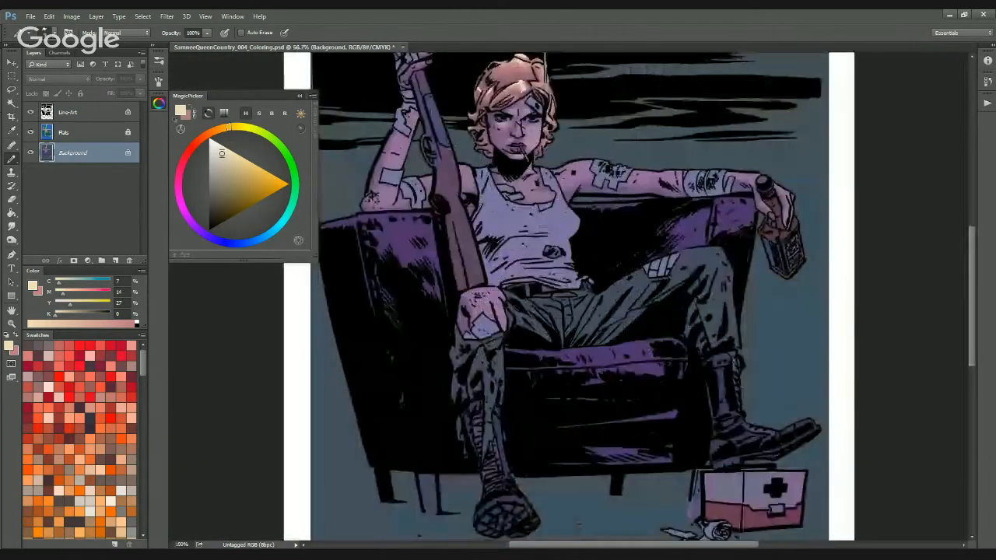
Make the Flats layer active instead of the Background layer
scroll(509, 133, "up", 5)
key("alt+bracketright")
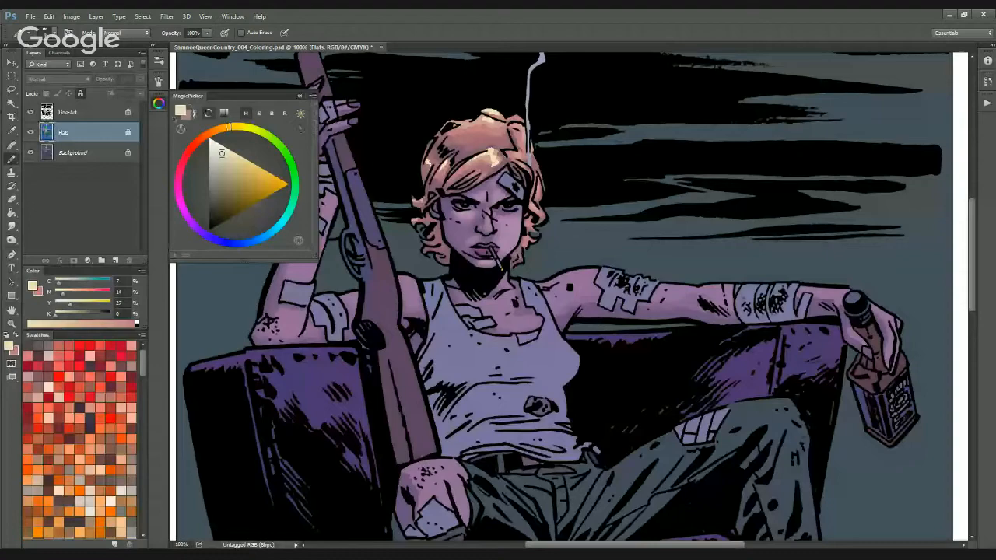
key("ctrl+minus")
key("ctrl+minus")
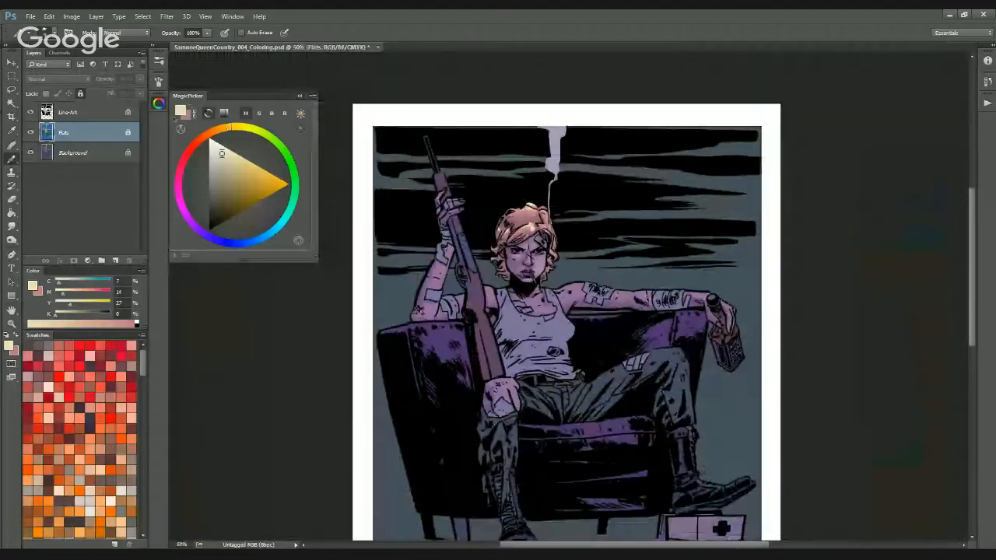
key("ctrl+plus")
key("ctrl+plus")
key("ctrl+plus")
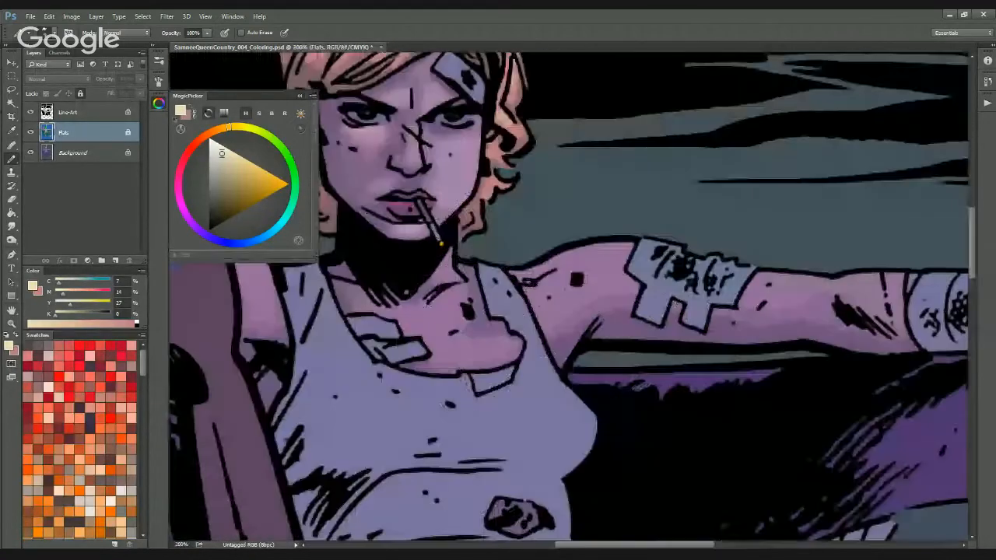
left_click_drag(462, 200, 567, 400)
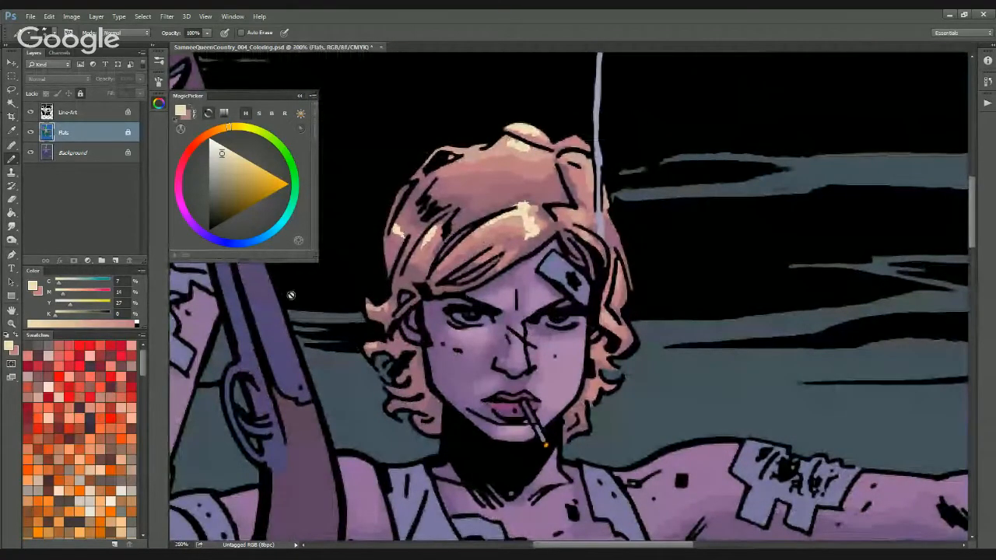
Make the Background layer active again
key("alt+bracketleft")
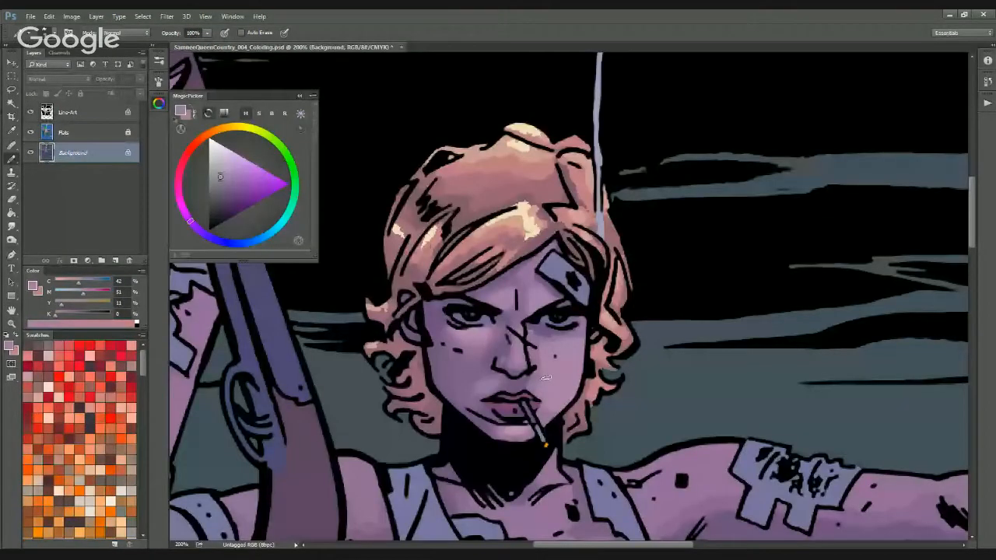
key("alt+bracketright")
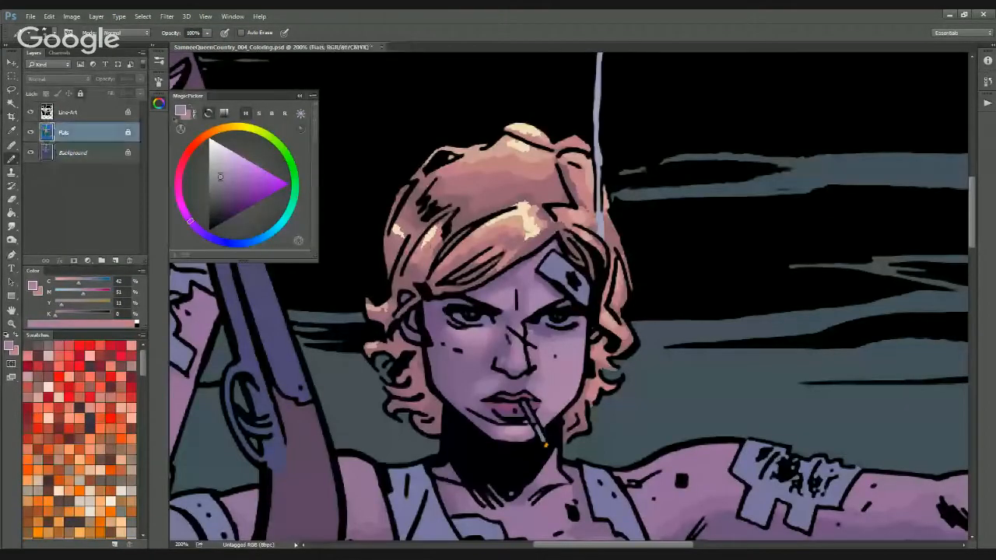
key("w")
key("alt+bracketleft")
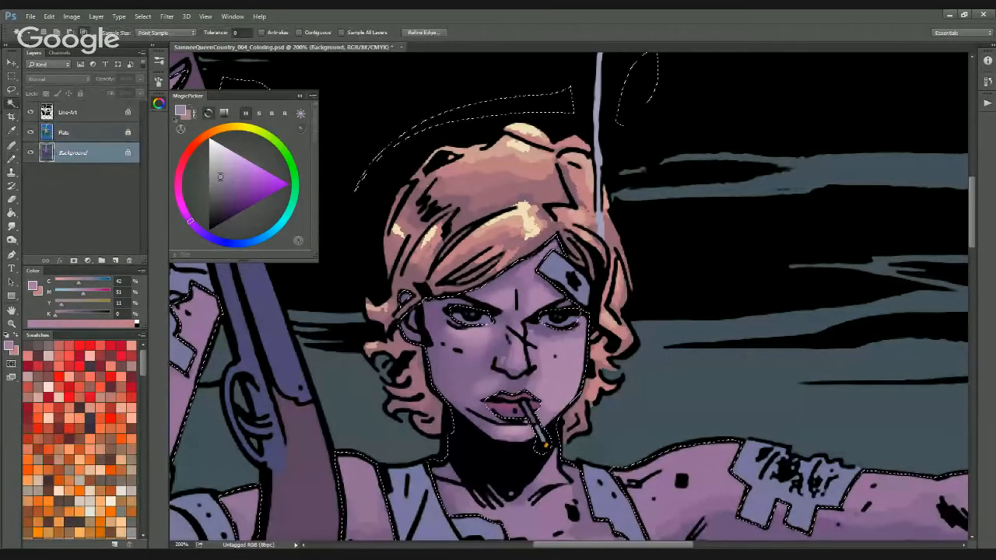
key("ctrl+d")
key("b")
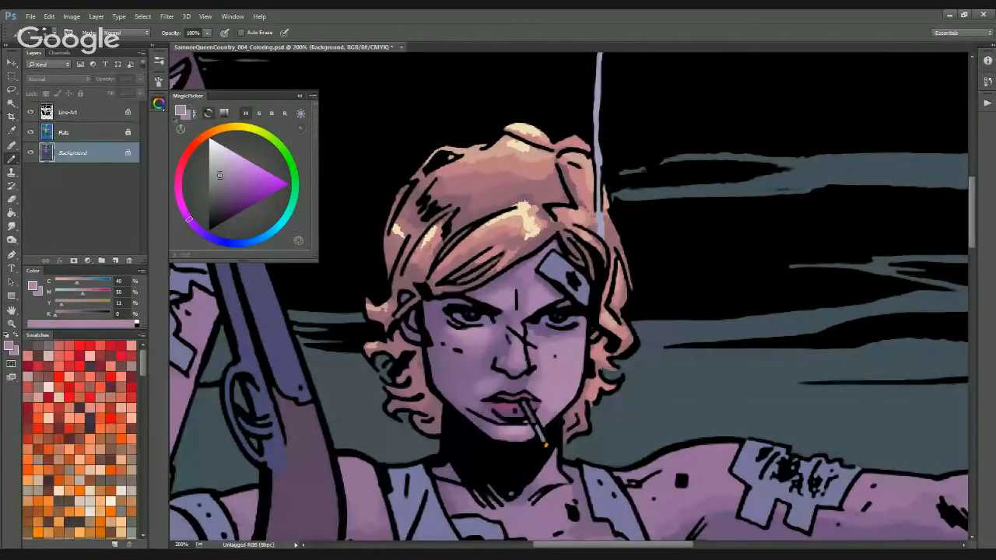
Mix a light pink of C 22, M 39, Y 0, K 0 and paint a highlight on the cheek below the bandaged brow
left_click(159, 104)
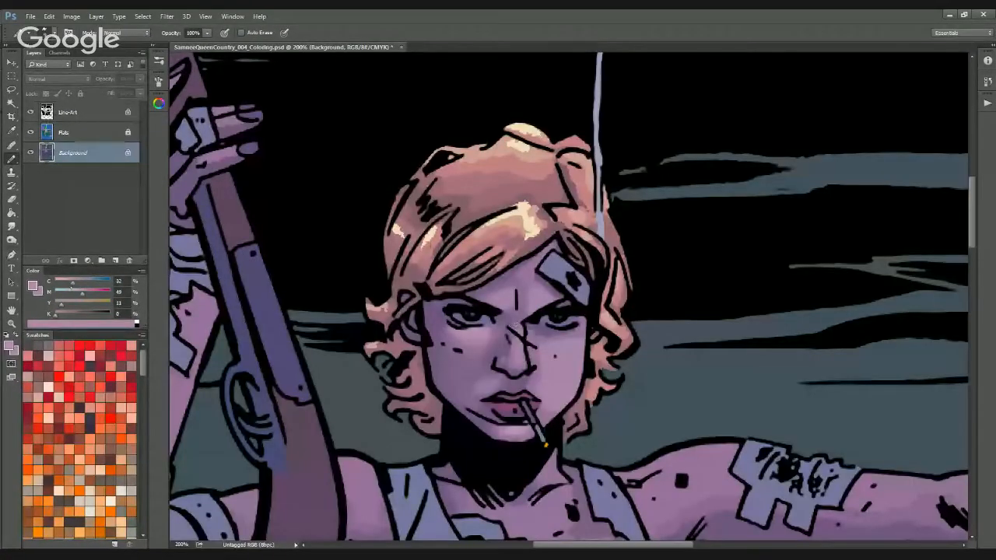
left_click_drag(72, 284, 76, 294)
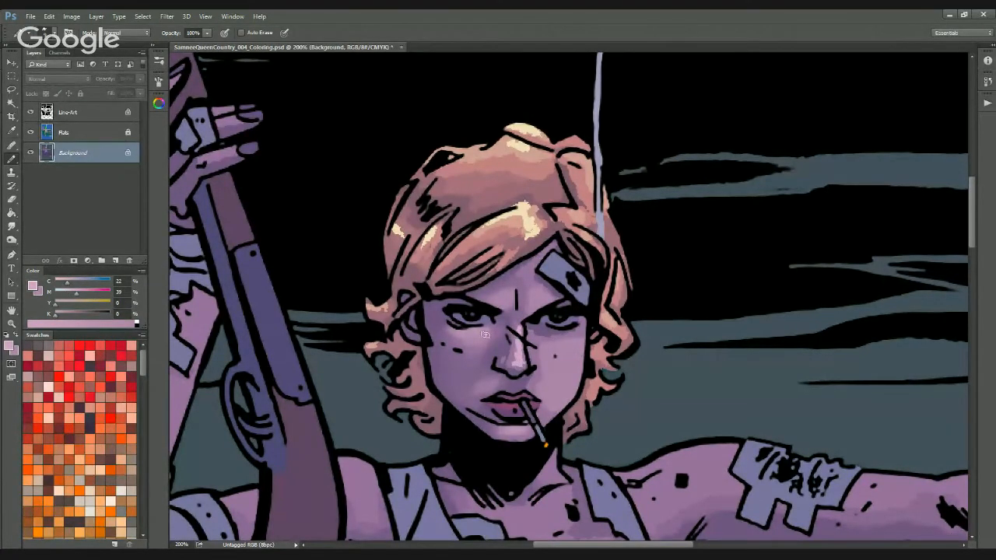
mouse_move(548, 342)
left_mouse_down()
mouse_move(574, 347)
mouse_move(552, 351)
mouse_move(551, 382)
mouse_move(572, 355)
mouse_move(557, 387)
left_mouse_up()
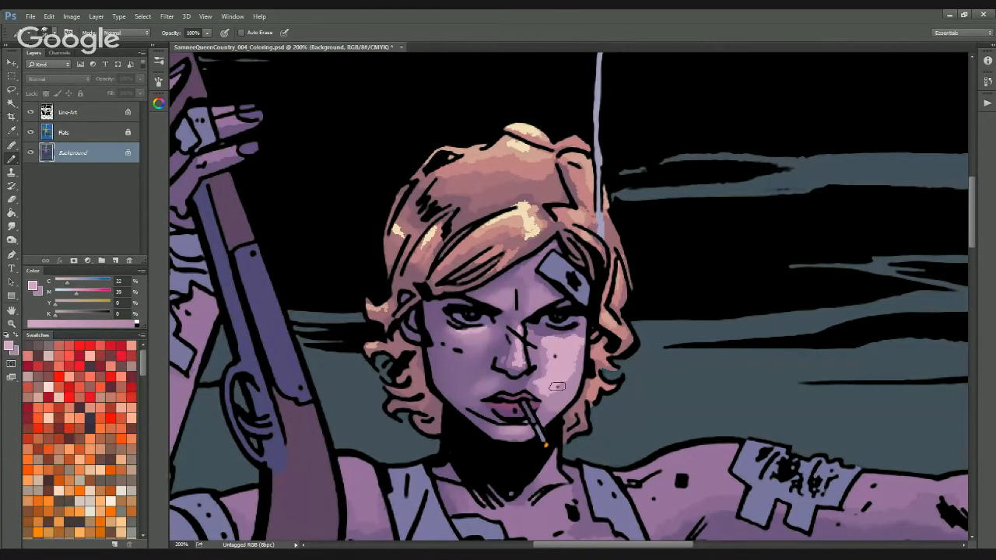
Examine the whole illustration at several zoom levels, checking the face and hair highlights against the clouds, armchair, legs and floor
key("ctrl+minus")
key("ctrl+minus")
key("ctrl+minus")
key("ctrl+minus")
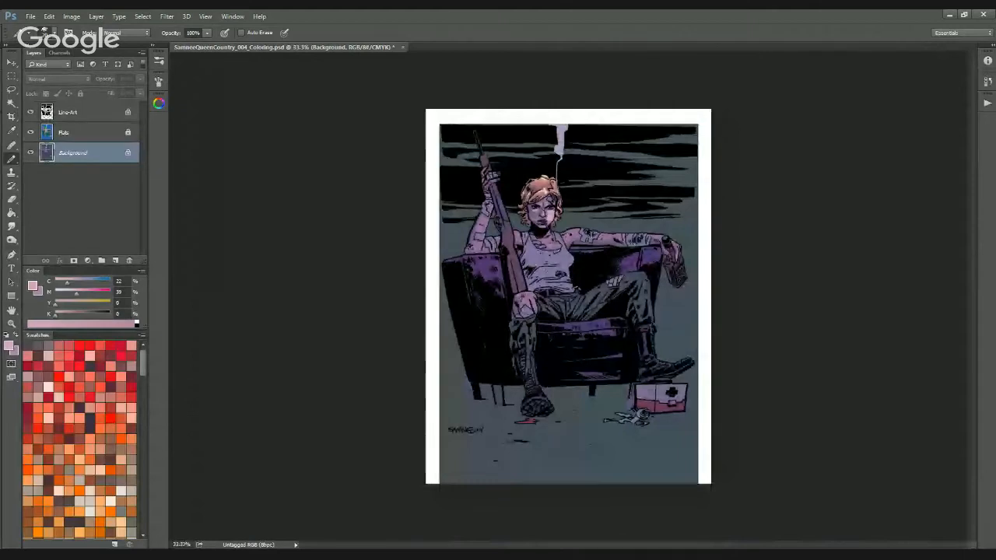
key("ctrl+plus")
left_click_drag(699, 366, 670, 426)
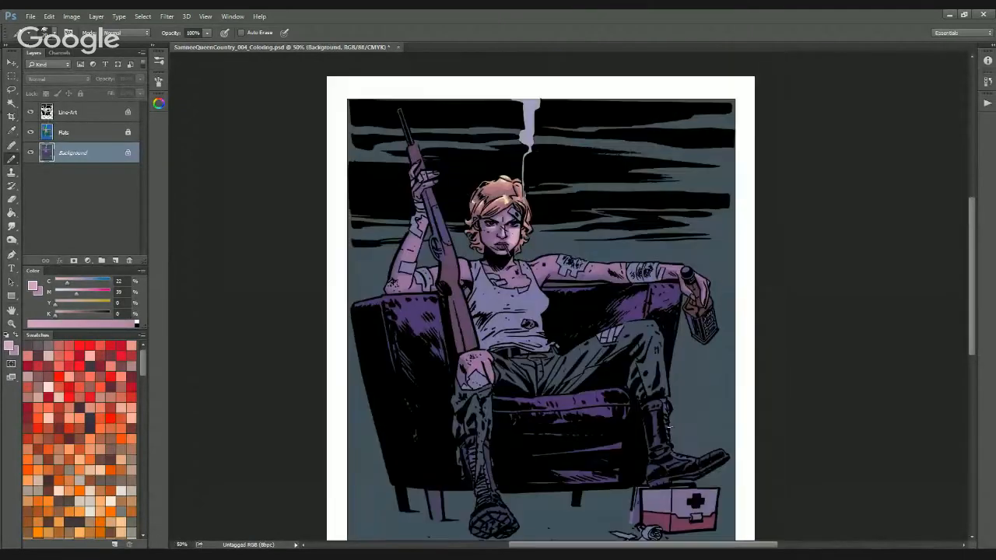
key("ctrl+plus")
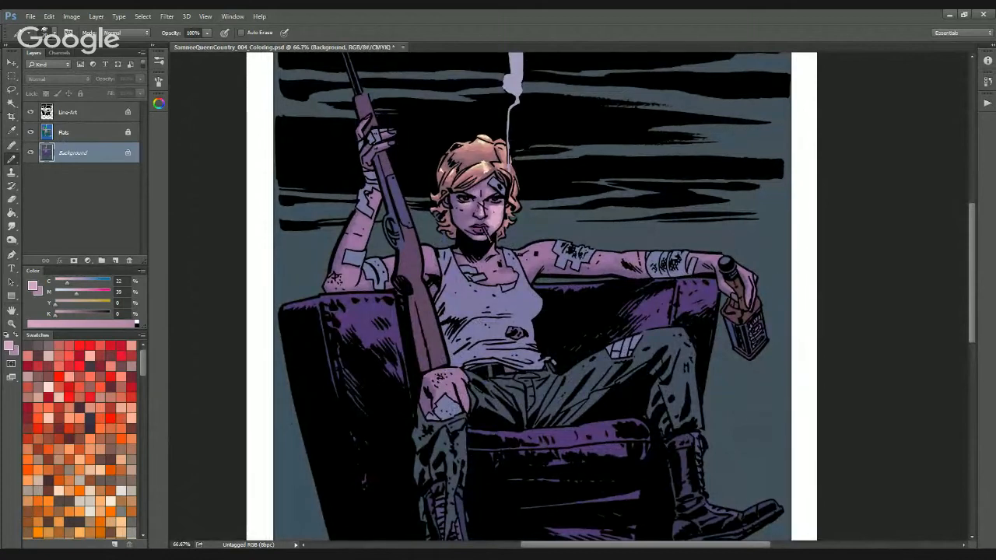
key("ctrl+minus")
key("ctrl+0")
key("ctrl+plus")
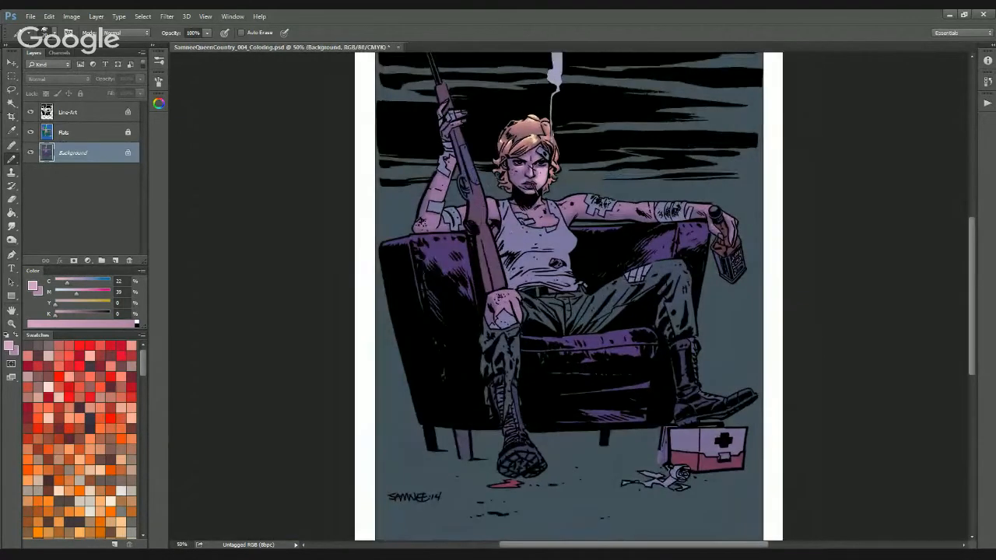
key("ctrl+minus")
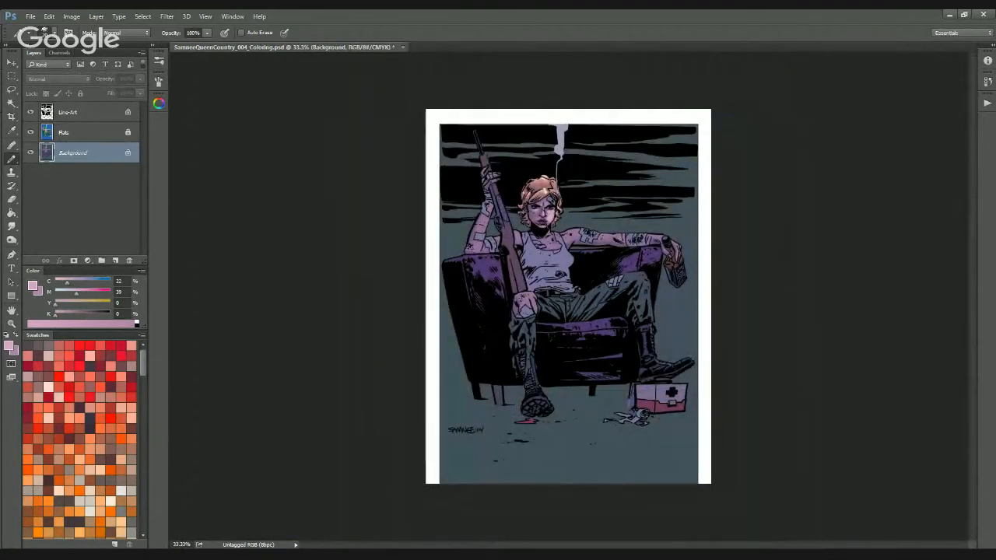
key("ctrl+plus")
key("ctrl+plus")
left_click_drag(548, 256, 546, 394)
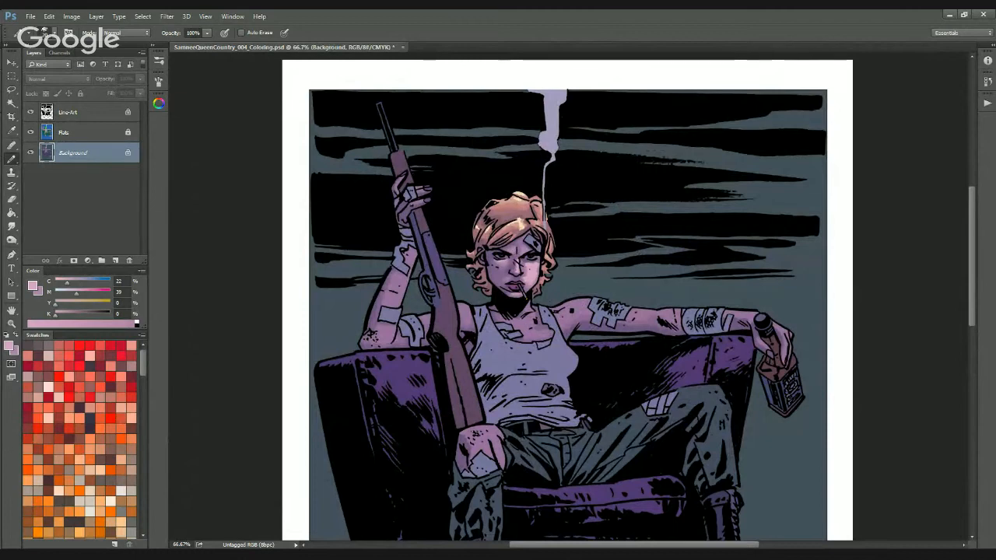
key("ctrl+1")
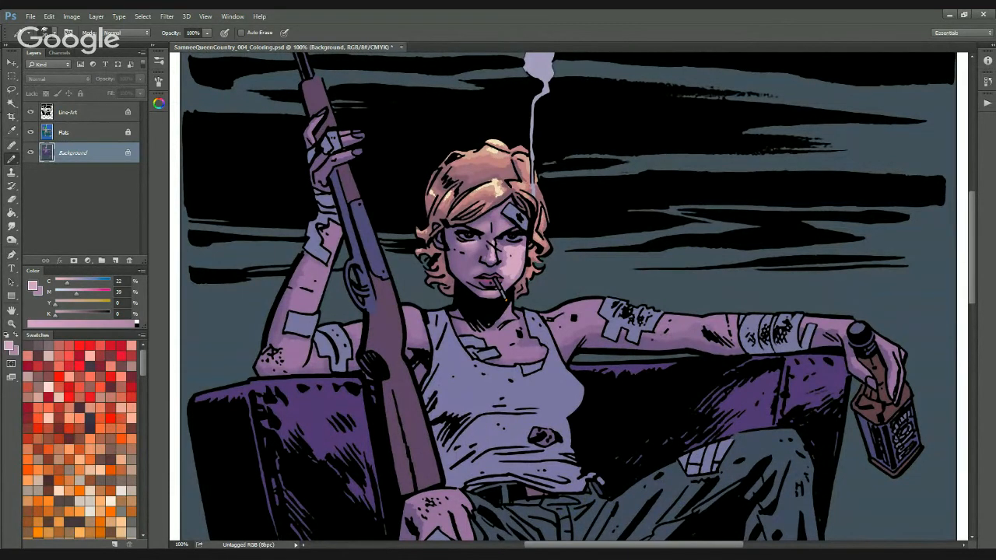
left_click_drag(591, 329, 474, 413)
key("ctrl+minus")
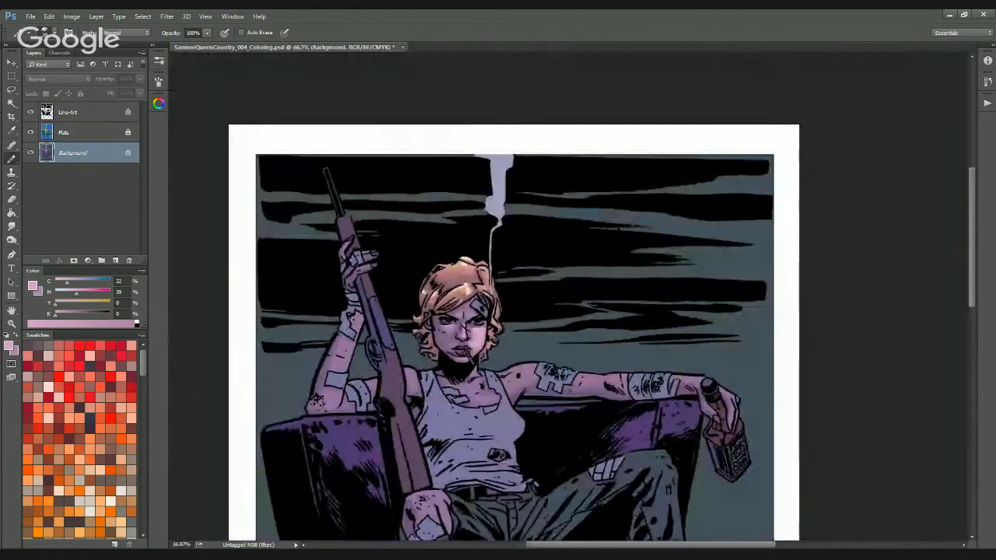
key("ctrl+minus")
key("ctrl+plus")
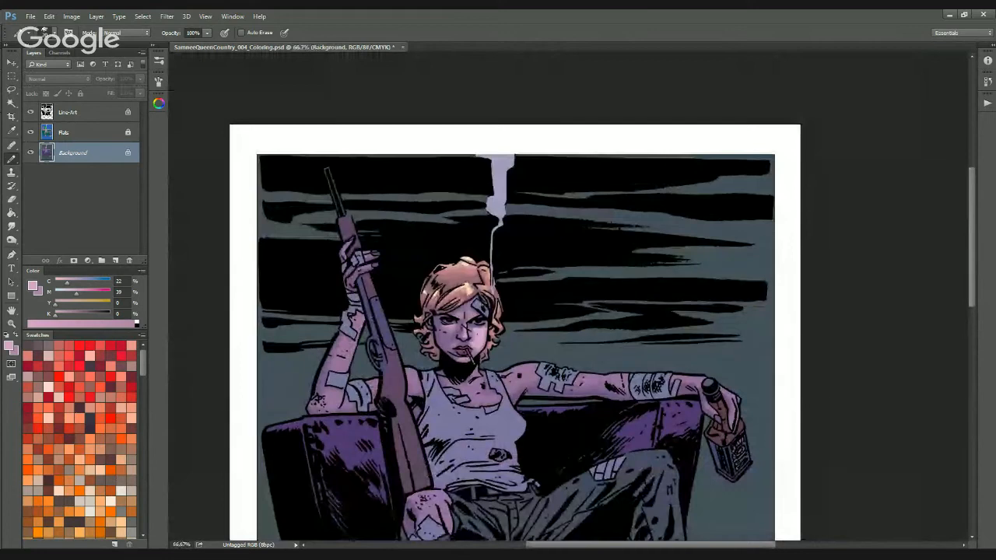
left_click_drag(543, 314, 569, 175)
left_click_drag(540, 114, 509, 215)
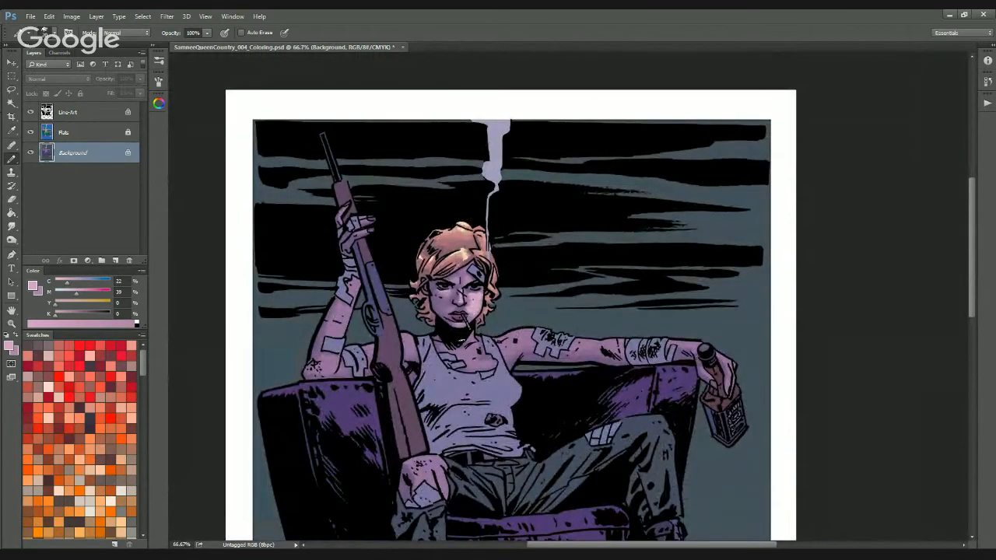
left_click_drag(673, 441, 620, 318)
left_click_drag(611, 441, 624, 316)
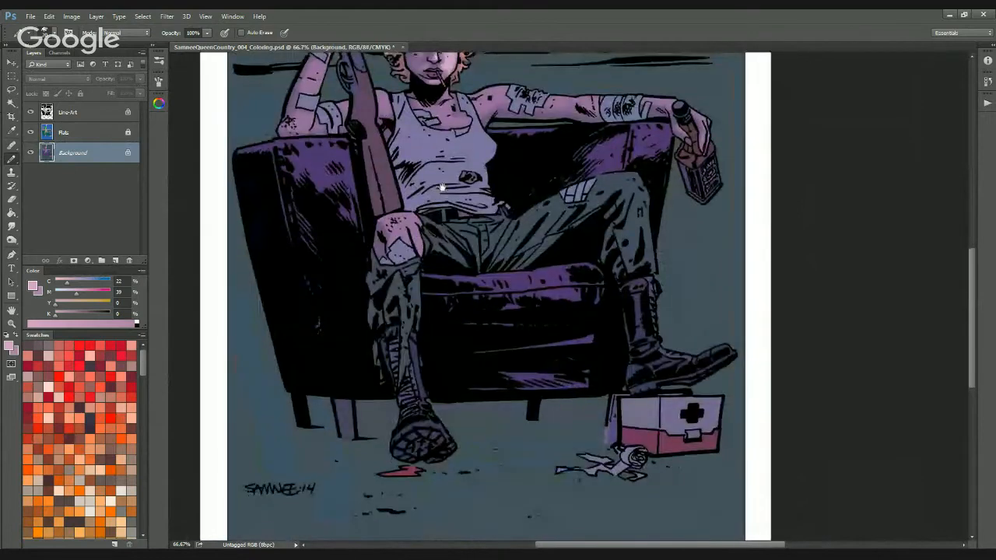
left_click_drag(442, 192, 540, 438)
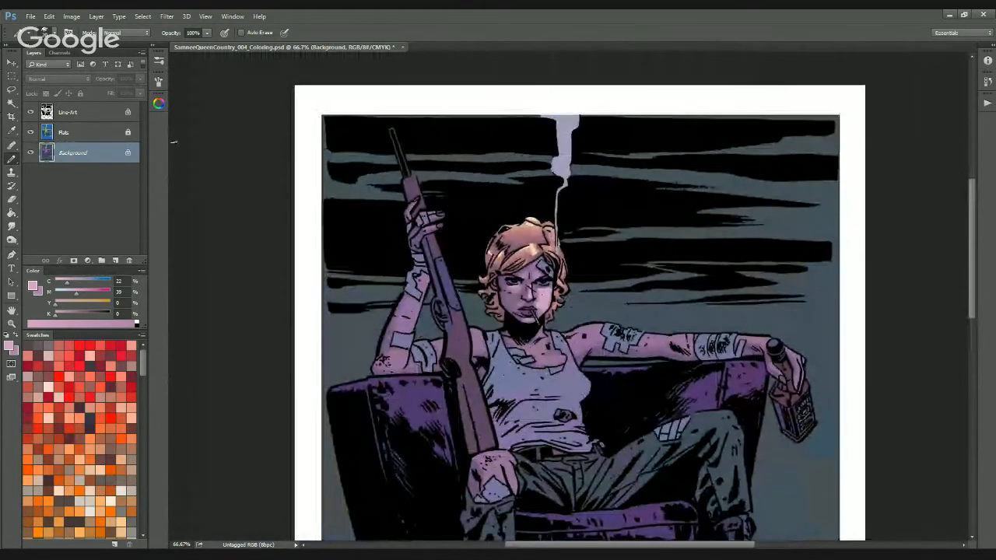
Try red strokes of C 10, M 90, Y 80, K 0 over the black ink on the Line Art layer, and undo them
left_click(95, 114)
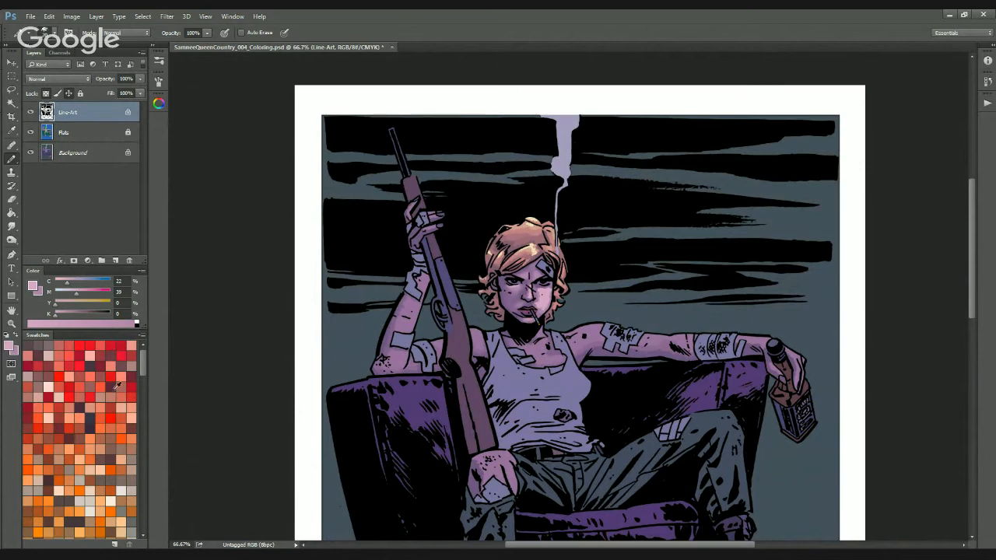
left_click(123, 358)
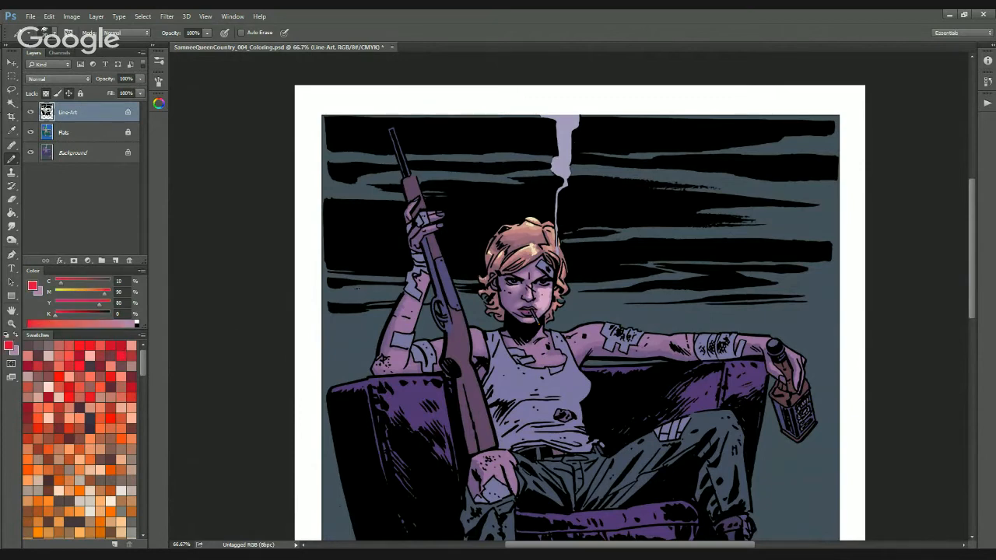
mouse_move(364, 256)
left_mouse_down()
mouse_move(348, 329)
mouse_move(366, 318)
mouse_move(404, 335)
mouse_move(584, 250)
mouse_move(526, 307)
mouse_move(652, 302)
mouse_move(701, 327)
mouse_move(657, 397)
mouse_move(724, 391)
left_mouse_up()
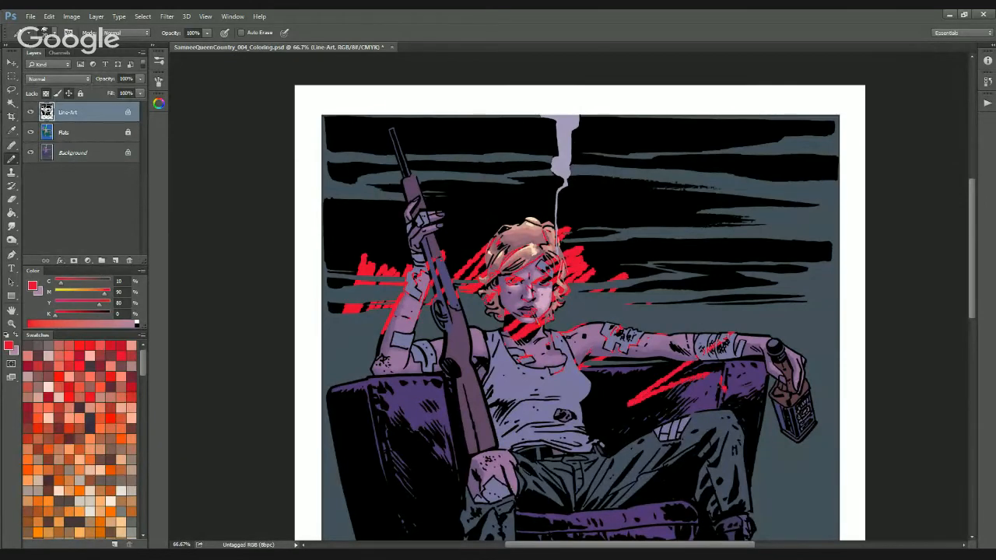
key("ctrl+z")
Trace a freehand lasso selection around the raised arm, the rifle, the rifle side of the hair and the near edge of the smoke trail
left_click_drag(518, 352, 722, 368)
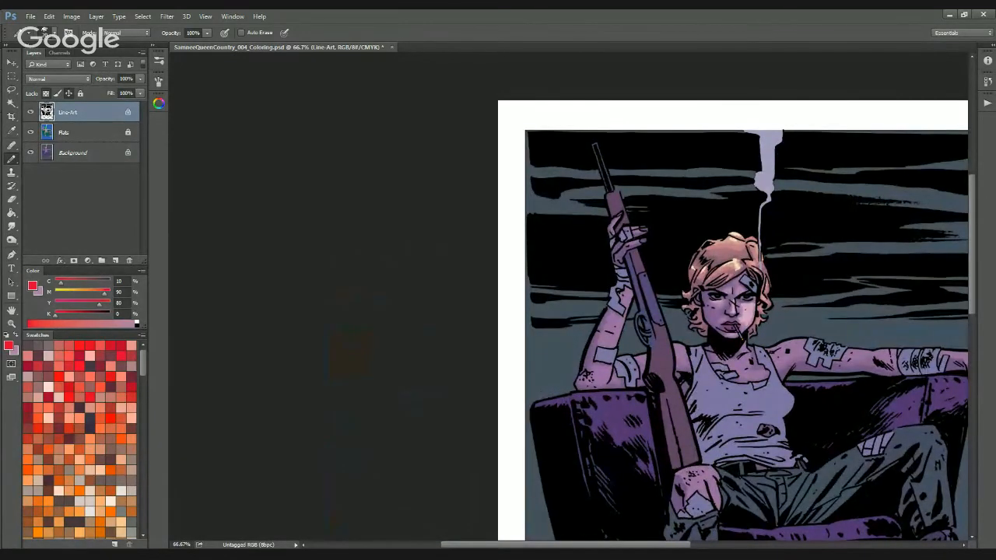
key("l")
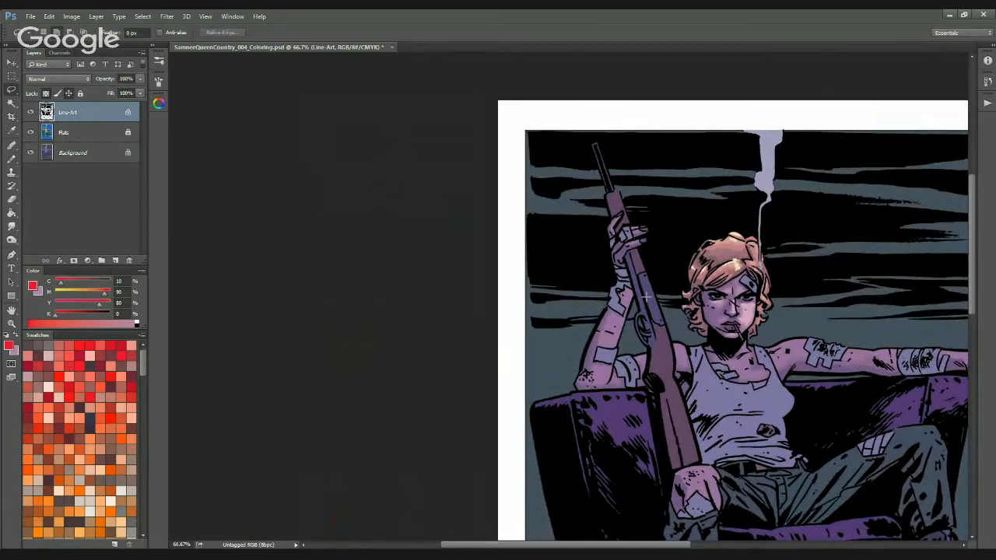
key("ctrl+plus")
key("ctrl+plus")
key("ctrl+plus")
key("ctrl+plus")
left_click_drag(740, 409, 558, 288)
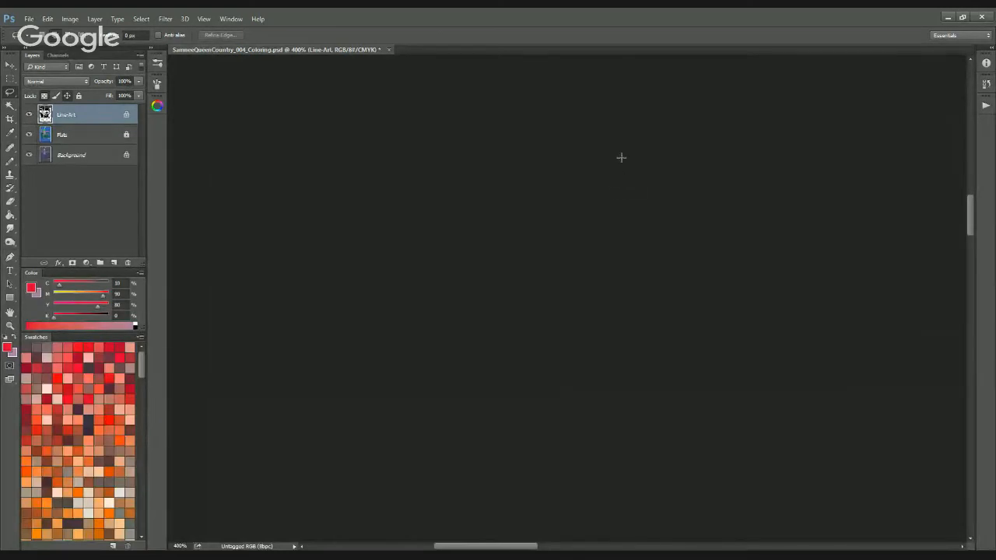
left_click_drag(622, 158, 569, 291)
mouse_move(595, 187)
left_mouse_down()
mouse_move(589, 352)
mouse_move(549, 147)
mouse_move(549, 347)
mouse_move(544, 321)
mouse_move(562, 249)
mouse_move(535, 168)
mouse_move(539, 337)
mouse_move(508, 241)
mouse_move(487, 367)
mouse_move(472, 238)
mouse_move(474, 369)
left_mouse_up()
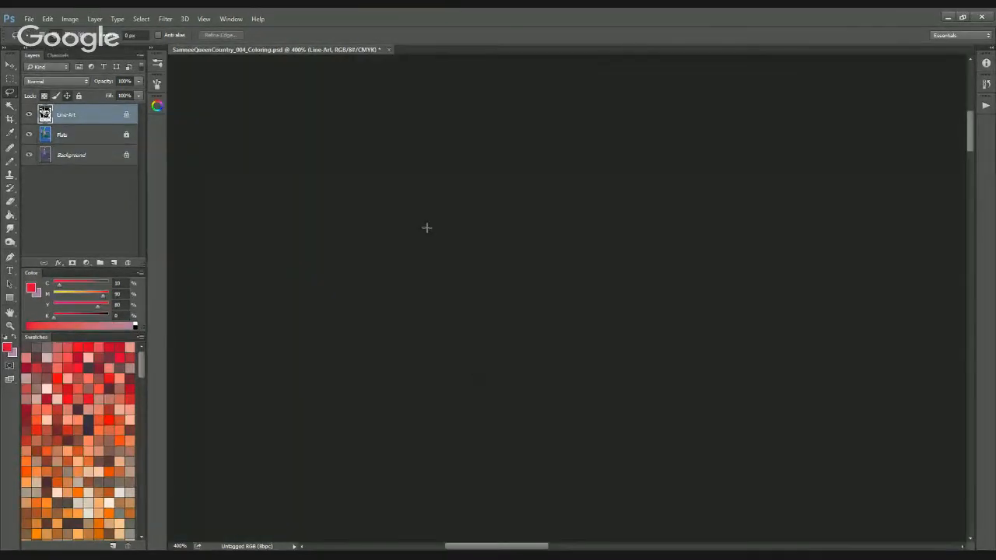
mouse_move(428, 228)
left_mouse_down()
mouse_move(463, 194)
mouse_move(483, 199)
mouse_move(562, 430)
mouse_move(555, 400)
left_mouse_up()
mouse_move(576, 469)
left_mouse_down()
mouse_move(313, 180)
mouse_move(314, 160)
mouse_move(377, 367)
mouse_move(487, 377)
left_mouse_up()
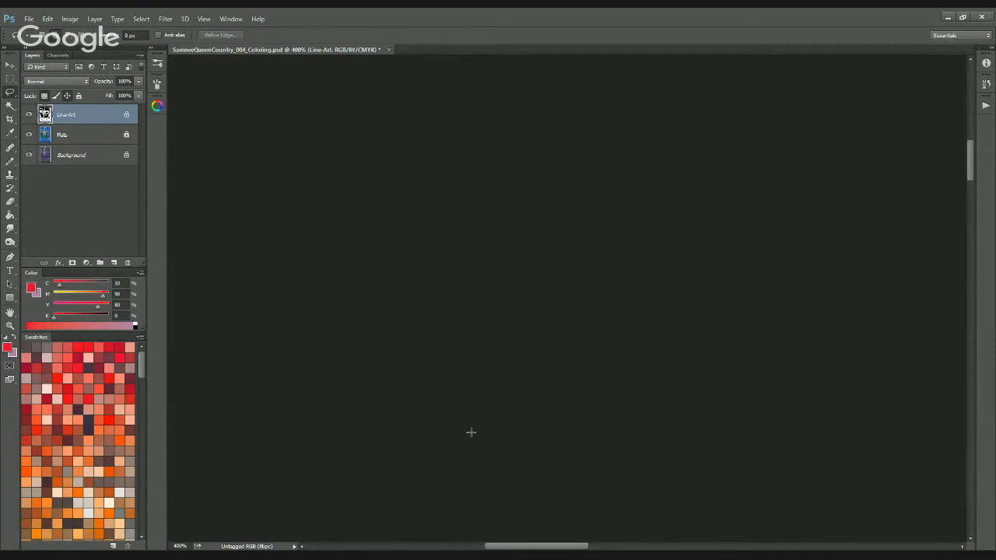
mouse_move(471, 432)
left_mouse_down()
mouse_move(423, 449)
mouse_move(478, 471)
mouse_move(471, 483)
mouse_move(506, 329)
mouse_move(478, 344)
mouse_move(522, 465)
mouse_move(563, 405)
mouse_move(580, 345)
mouse_move(618, 452)
mouse_move(509, 446)
mouse_move(576, 409)
mouse_move(573, 387)
mouse_move(618, 376)
mouse_move(576, 338)
mouse_move(581, 285)
mouse_move(576, 298)
left_mouse_up()
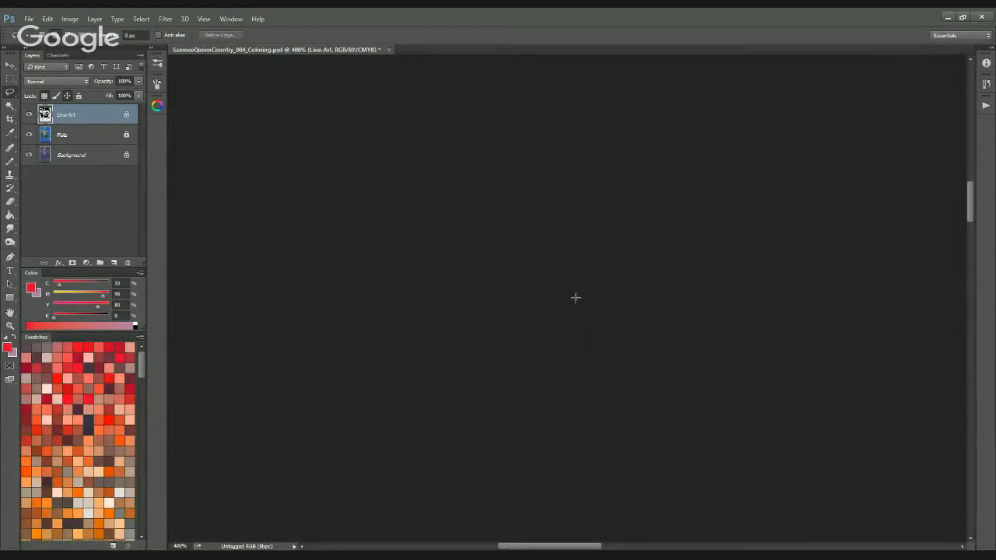
mouse_move(621, 273)
left_mouse_down()
mouse_move(596, 300)
mouse_move(509, 343)
mouse_move(507, 361)
mouse_move(539, 261)
mouse_move(586, 205)
mouse_move(646, 157)
mouse_move(661, 160)
mouse_move(469, 268)
mouse_move(520, 264)
left_mouse_up()
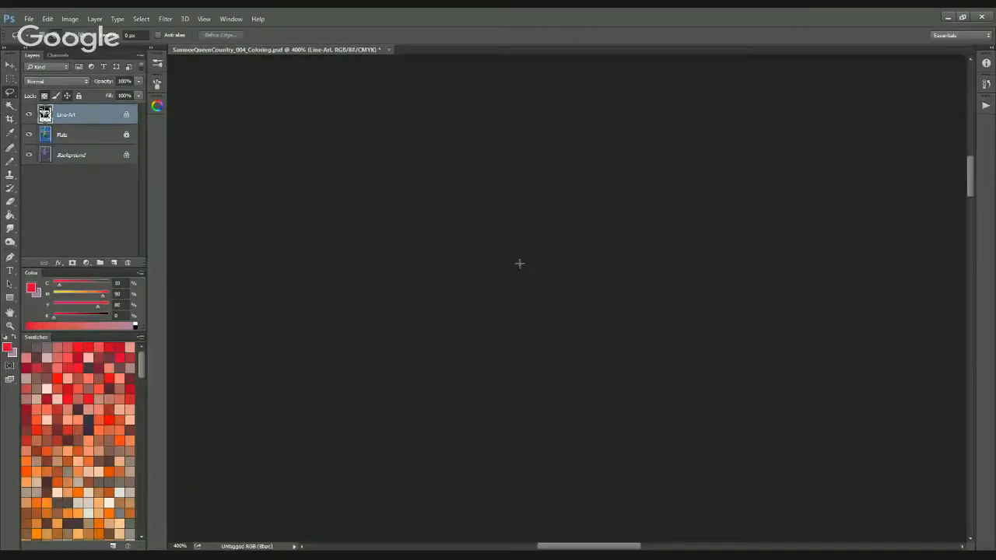
mouse_move(595, 222)
left_mouse_down()
mouse_move(685, 250)
mouse_move(657, 247)
left_mouse_up()
mouse_move(743, 59)
left_mouse_down()
mouse_move(748, 35)
mouse_move(742, 127)
mouse_move(745, 103)
left_mouse_up()
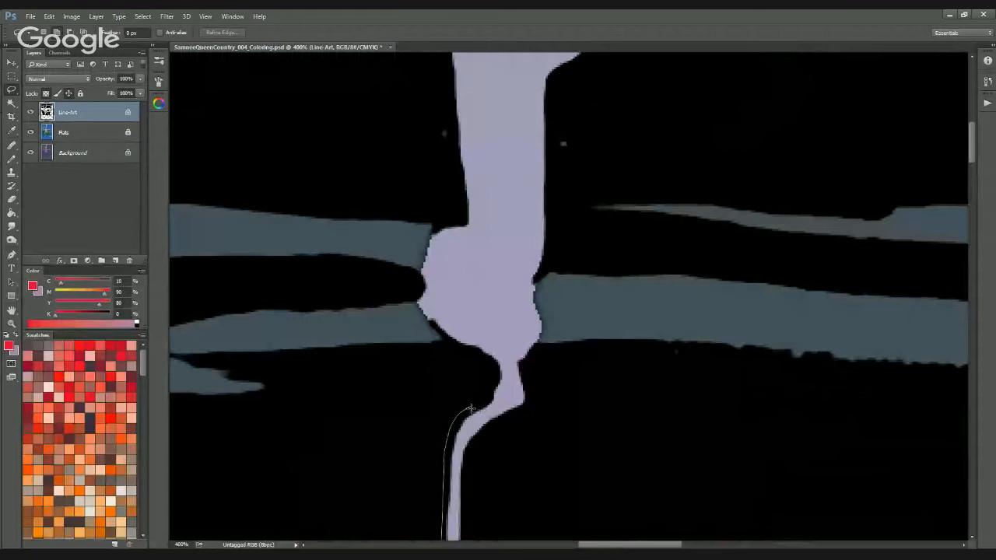
mouse_move(470, 408)
left_mouse_down()
mouse_move(489, 382)
mouse_move(473, 354)
left_mouse_up()
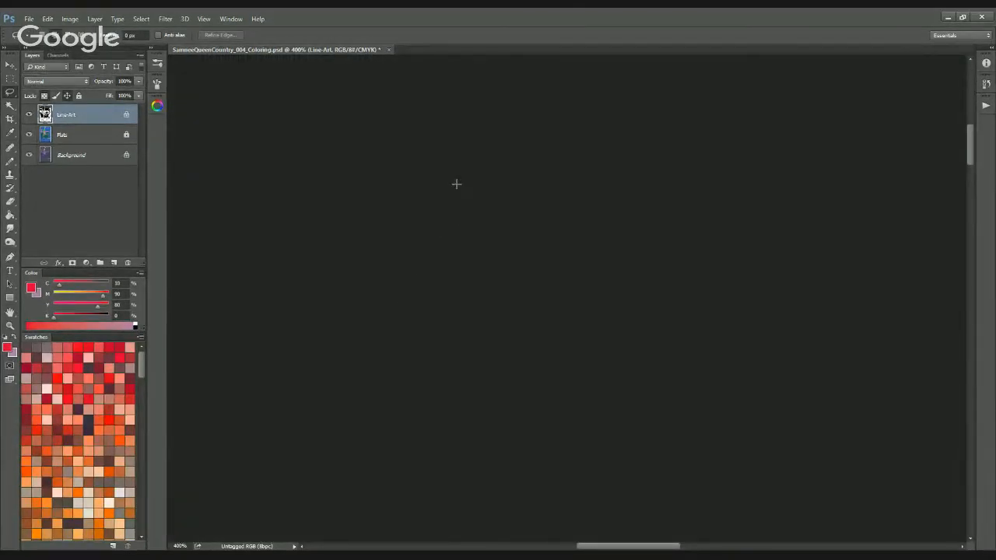
mouse_move(449, 137)
left_mouse_down()
mouse_move(456, 16)
mouse_move(443, 202)
mouse_move(436, 178)
mouse_move(358, 162)
mouse_move(319, 113)
mouse_move(830, 234)
mouse_move(334, 252)
mouse_move(520, 257)
mouse_move(499, 217)
mouse_move(456, 249)
mouse_move(441, 434)
mouse_move(402, 98)
mouse_move(724, 347)
mouse_move(542, 330)
left_mouse_up()
left_click_drag(685, 325, 498, 440)
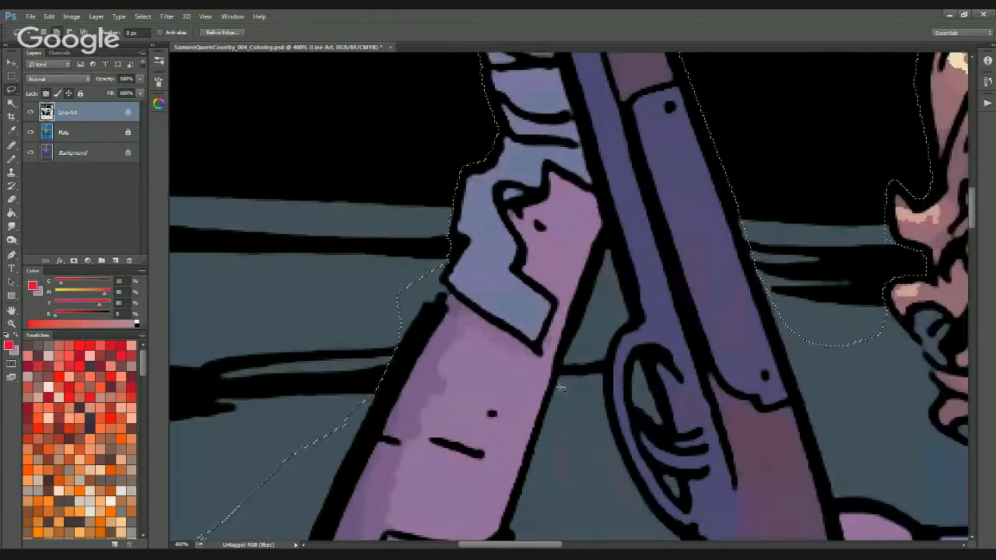
Extend the lasso selection along the far edge of the smoke trail and the side of the hair facing away from the rifle
mouse_move(561, 380)
left_mouse_down()
mouse_move(570, 360)
mouse_move(602, 361)
mouse_move(589, 400)
mouse_move(516, 387)
mouse_move(459, 335)
mouse_move(413, 329)
left_mouse_up()
left_click_drag(660, 367, 420, 397)
left_click_drag(654, 225, 462, 400)
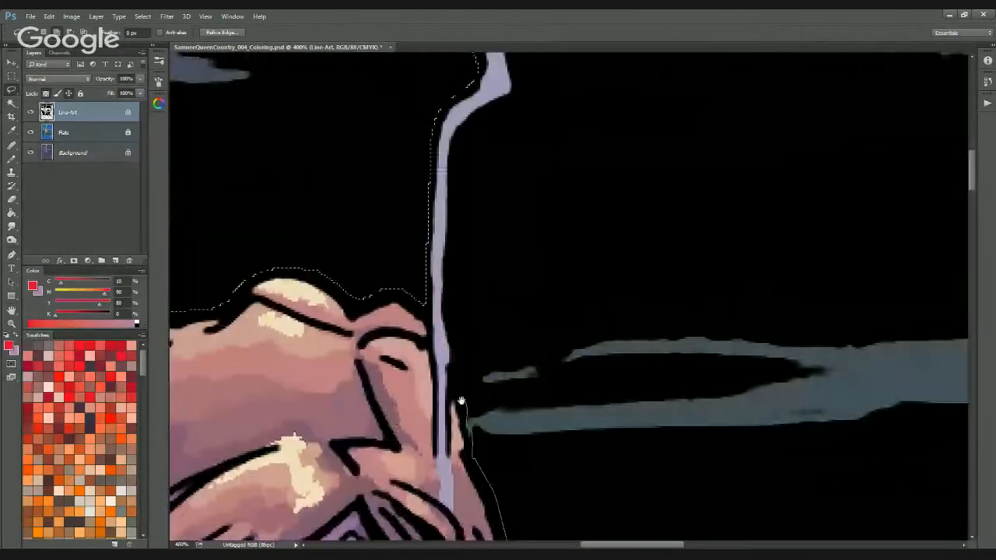
left_click_drag(462, 355, 447, 264)
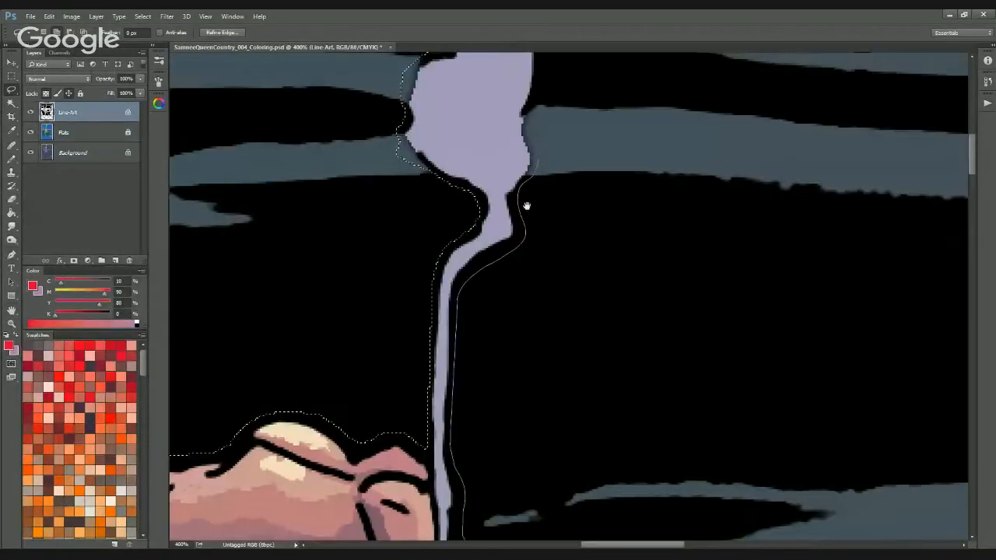
mouse_move(527, 205)
left_mouse_down()
mouse_move(456, 401)
mouse_move(465, 380)
mouse_move(464, 193)
mouse_move(502, 123)
mouse_move(396, 372)
mouse_move(490, 248)
mouse_move(768, 239)
mouse_move(407, 196)
mouse_move(628, 152)
mouse_move(661, 174)
mouse_move(199, 209)
mouse_move(337, 200)
mouse_move(803, 241)
mouse_move(755, 207)
mouse_move(751, 61)
mouse_move(773, 466)
mouse_move(755, 316)
mouse_move(730, 440)
mouse_move(872, 148)
mouse_move(519, 411)
mouse_move(226, 404)
mouse_move(649, 395)
mouse_move(304, 379)
mouse_move(732, 382)
mouse_move(458, 357)
left_mouse_up()
left_click_drag(289, 236, 257, 197)
left_click_drag(535, 228, 487, 480)
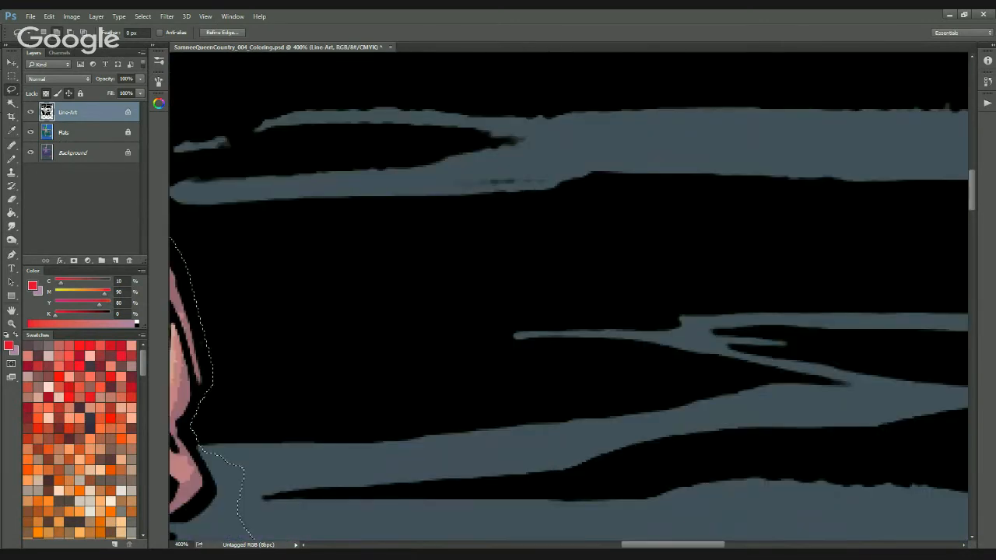
Check the coverage of the lasso selection around the figure and clouds with a Quick Mask overlay
key("ctrl+minus")
key("ctrl+minus")
key("ctrl+minus")
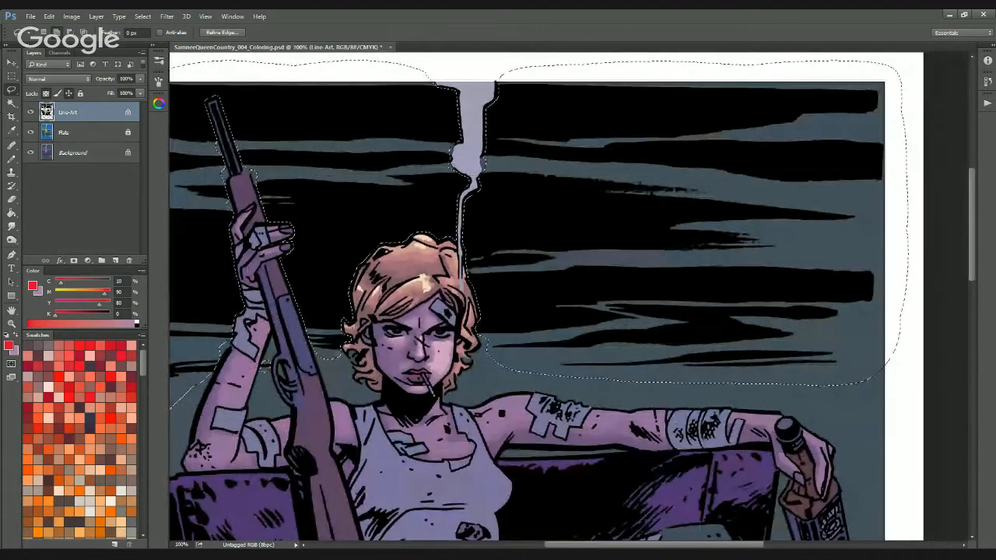
key("q")
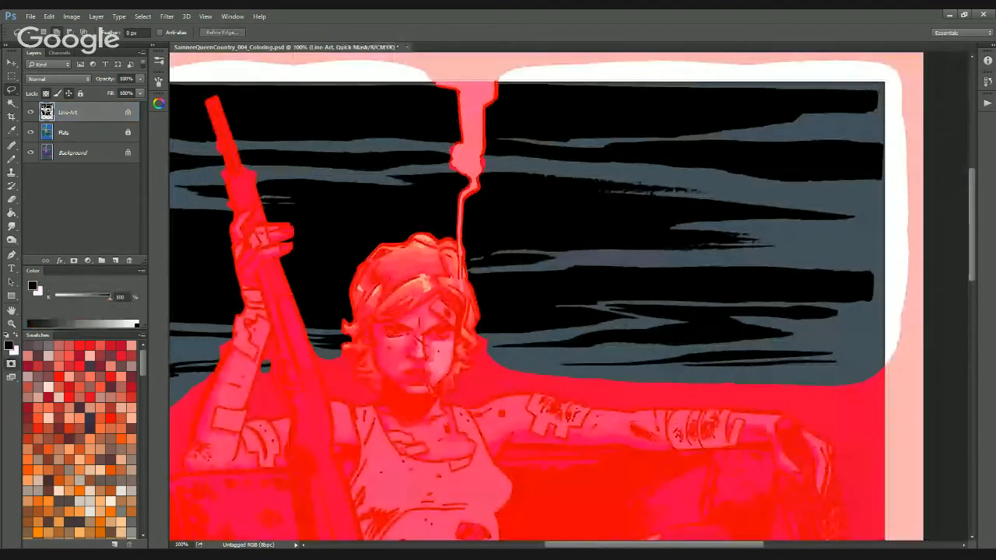
left_click_drag(557, 409, 743, 409)
key("q")
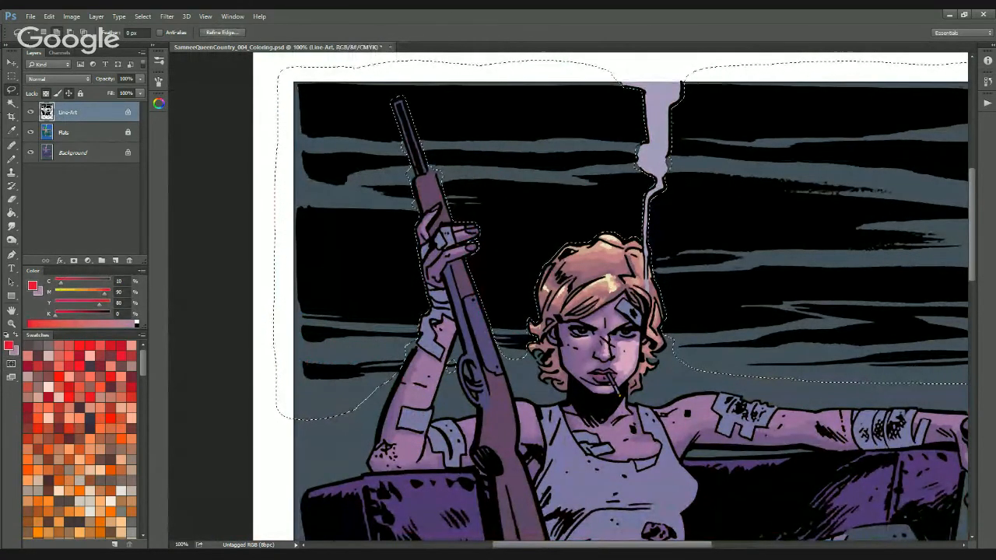
Try filling the selected cloud ink on the Line Art layer with red, compare it with the lower layers hidden, and undo the fill
key("alt+BackSpace")
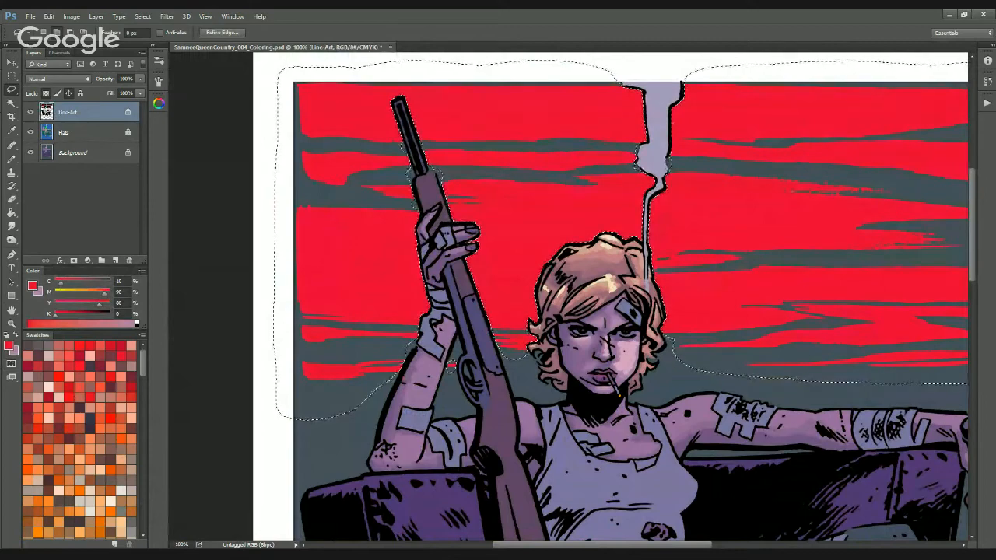
key("ctrl+z")
key("ctrl+z")
key("ctrl+z")
left_click_drag(30, 152, 30, 133)
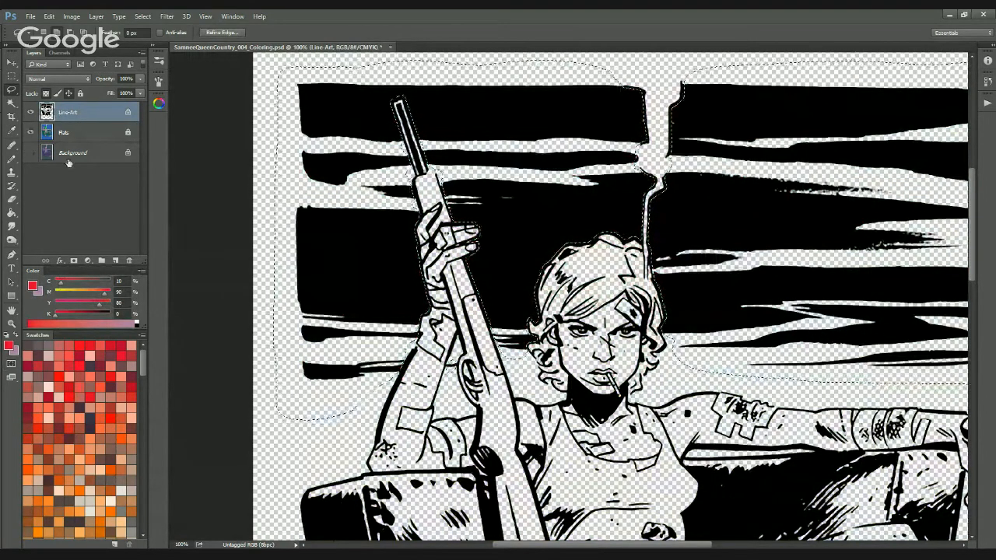
key("ctrl+z")
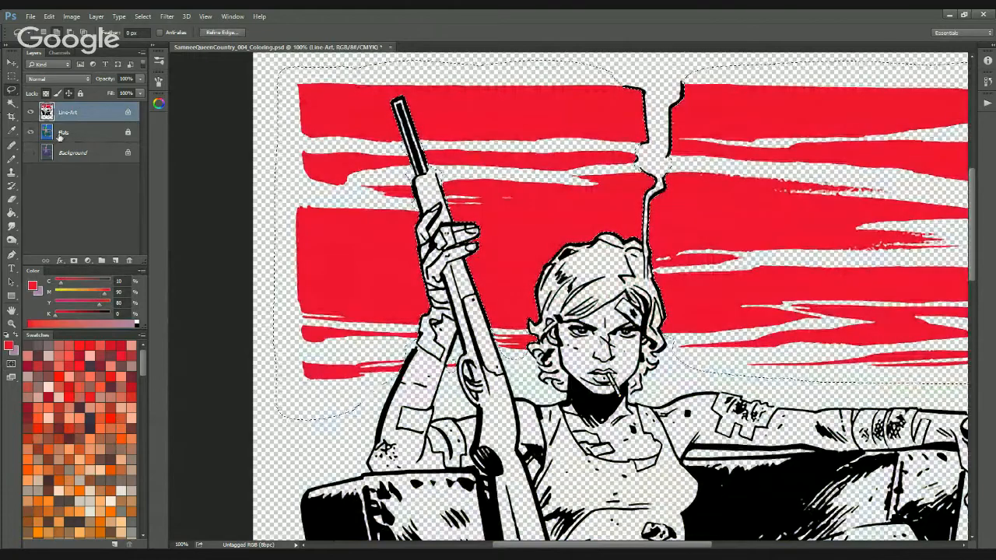
key("ctrl+z")
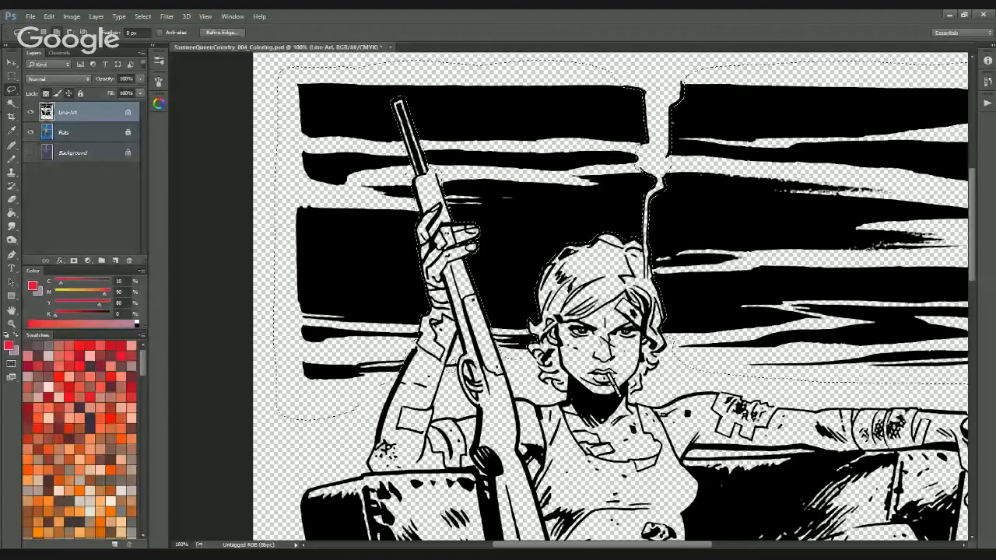
left_click(31, 152)
Fill the selected cloud ink with the sampled background color C 80, M 62, Y 53, K 17, and clear the selection
left_click_drag(805, 403, 677, 388)
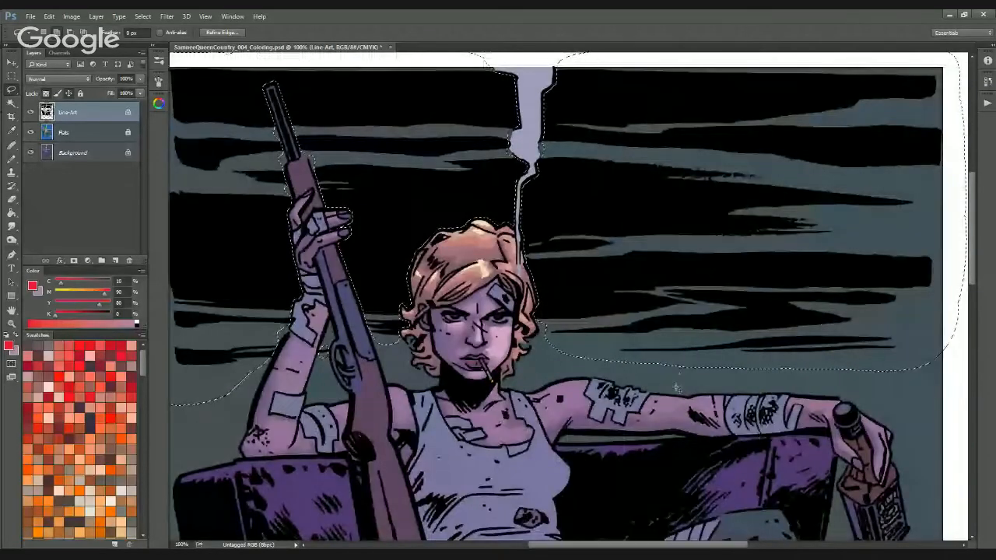
key("b")
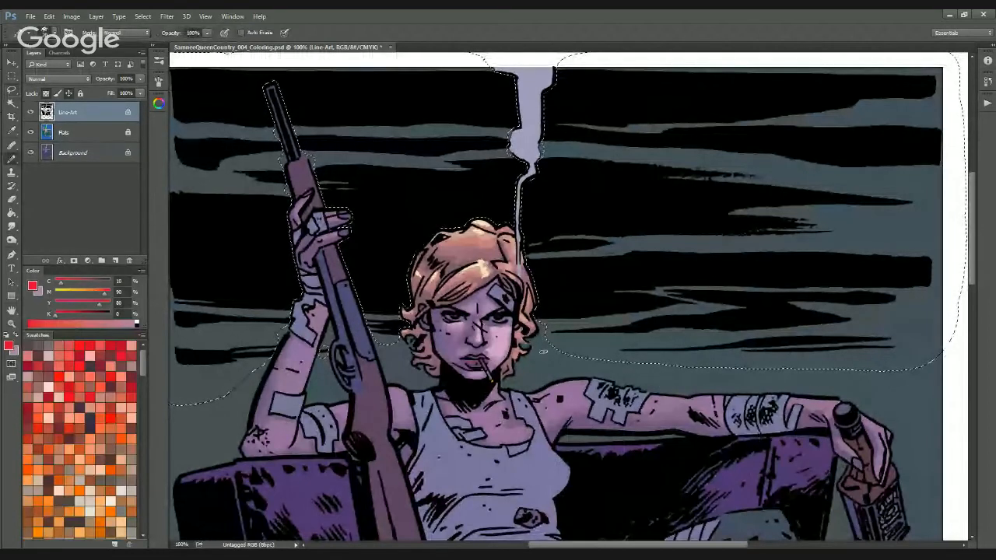
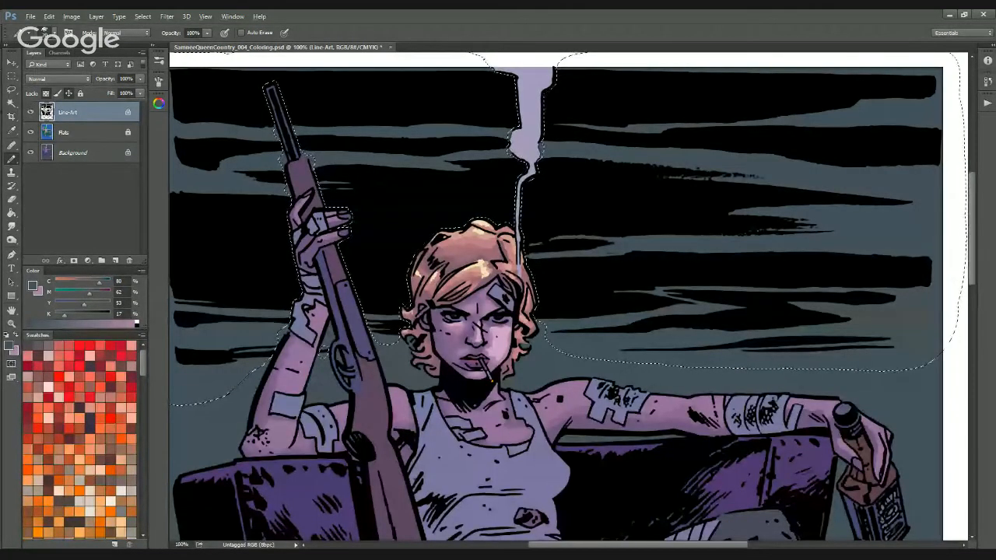
key("Delete")
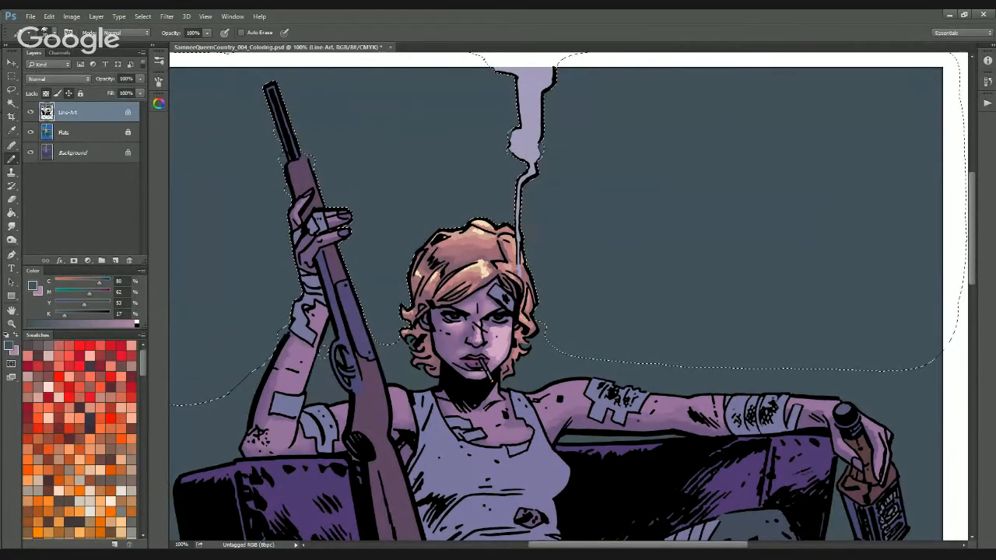
key("ctrl+d")
key("ctrl+u")
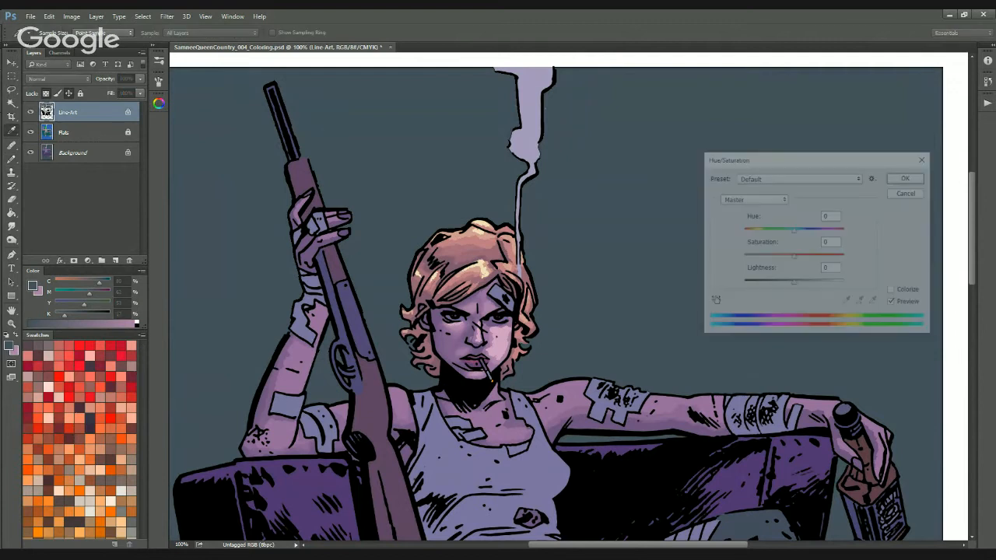
key("Escape")
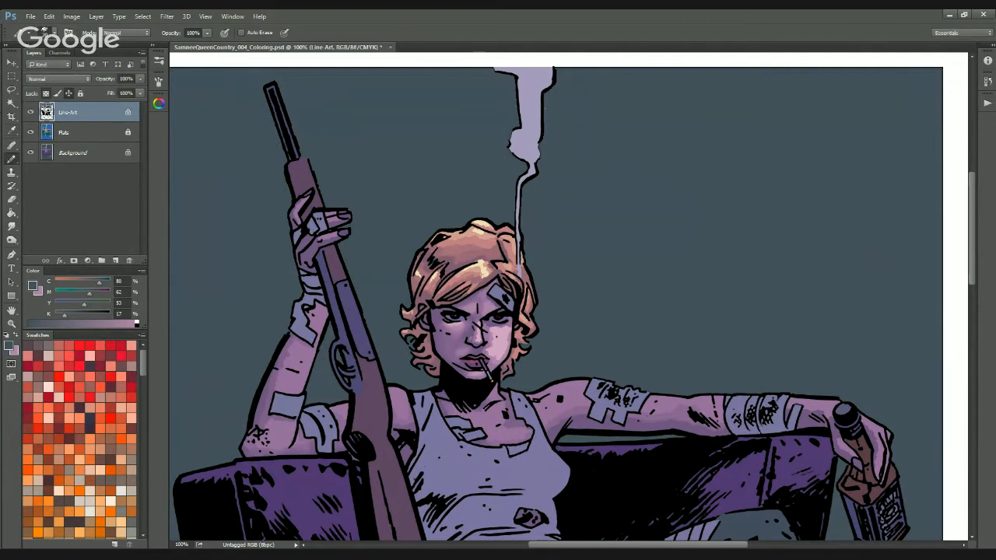
key("ctrl+l")
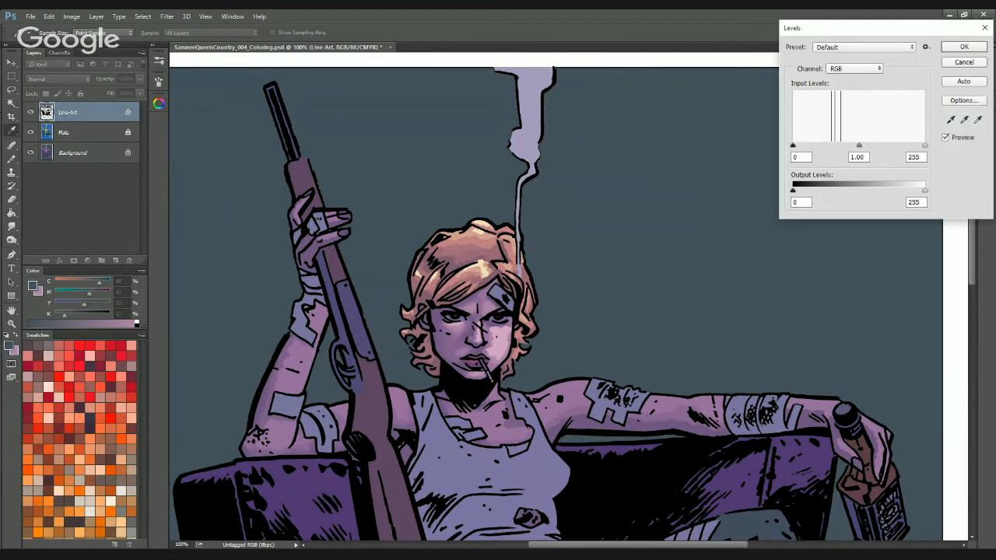
key("Escape")
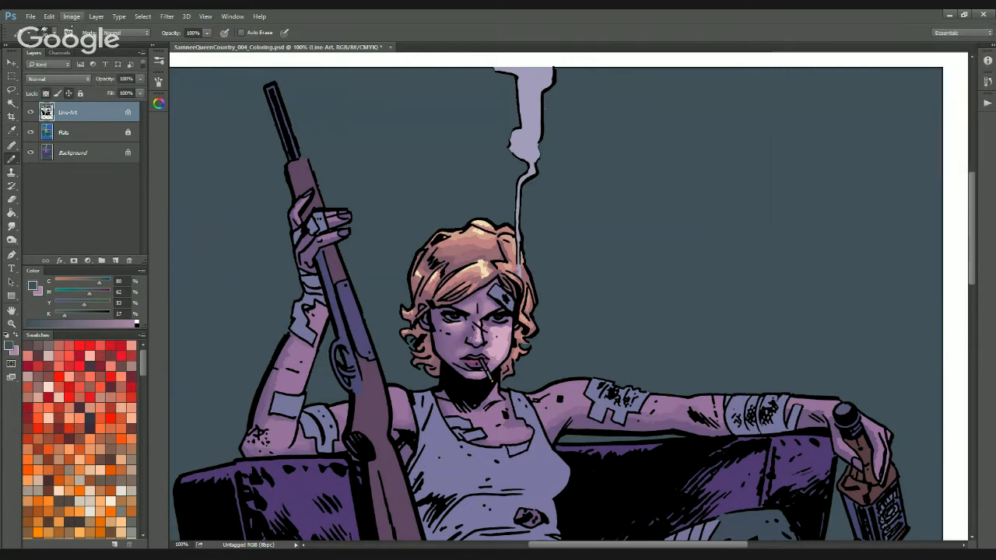
left_click(71, 16)
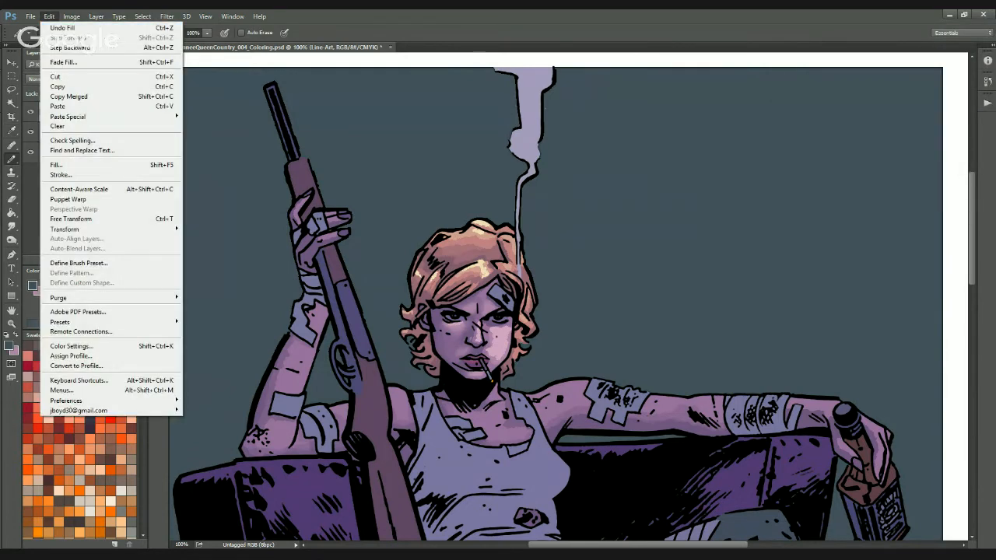
mouse_move(86, 42)
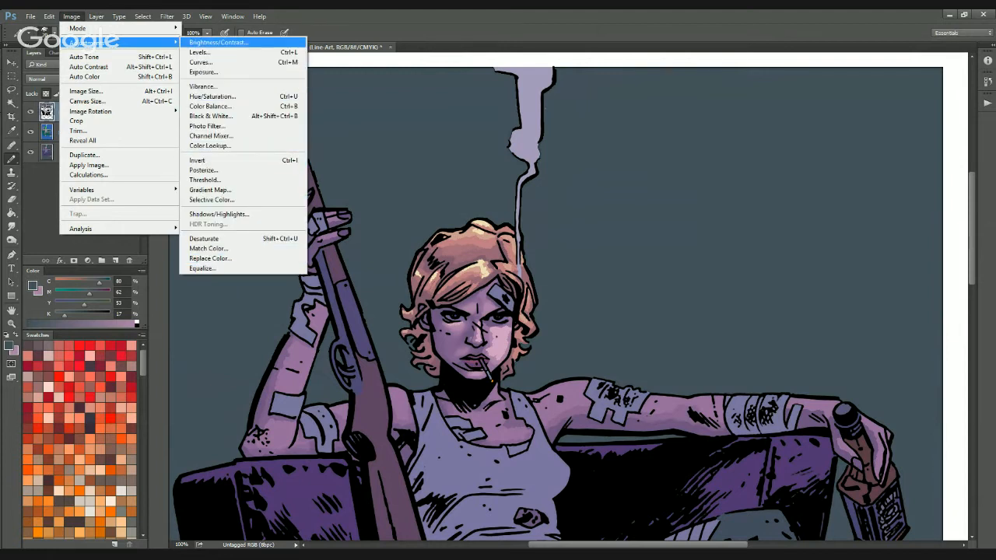
key("Escape")
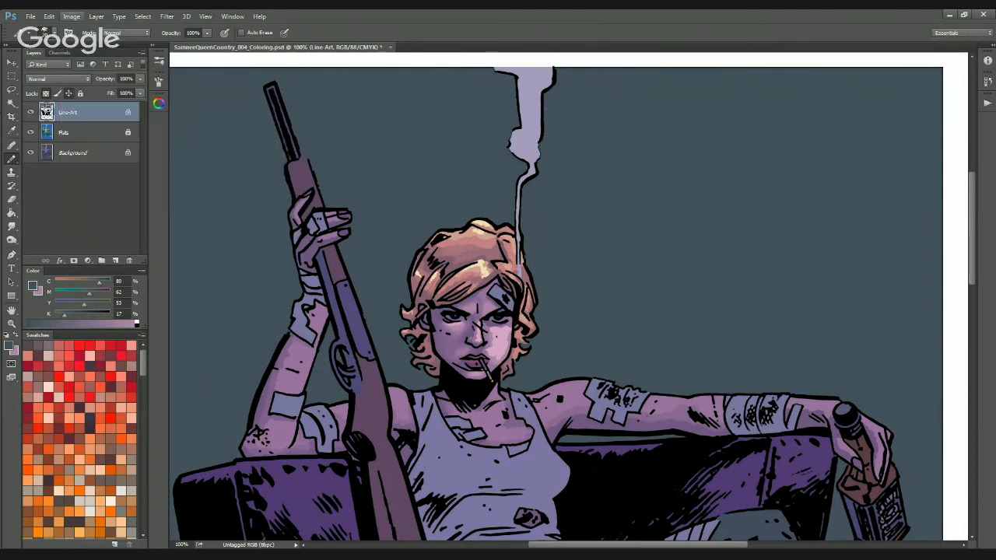
Open the Levels adjustment for the Line Art layer and place its dialog clear of the figure's face
key("ctrl+l")
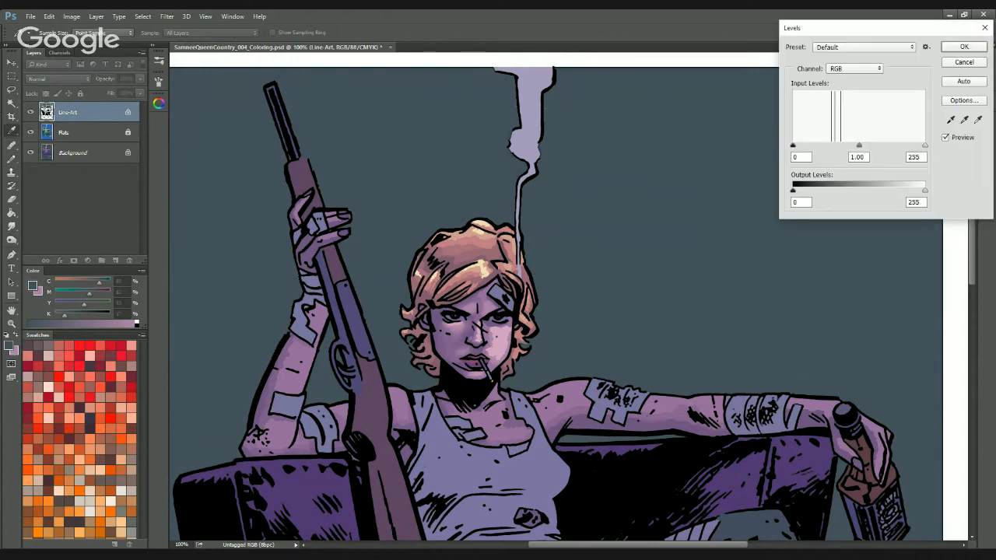
left_click_drag(825, 27, 773, 219)
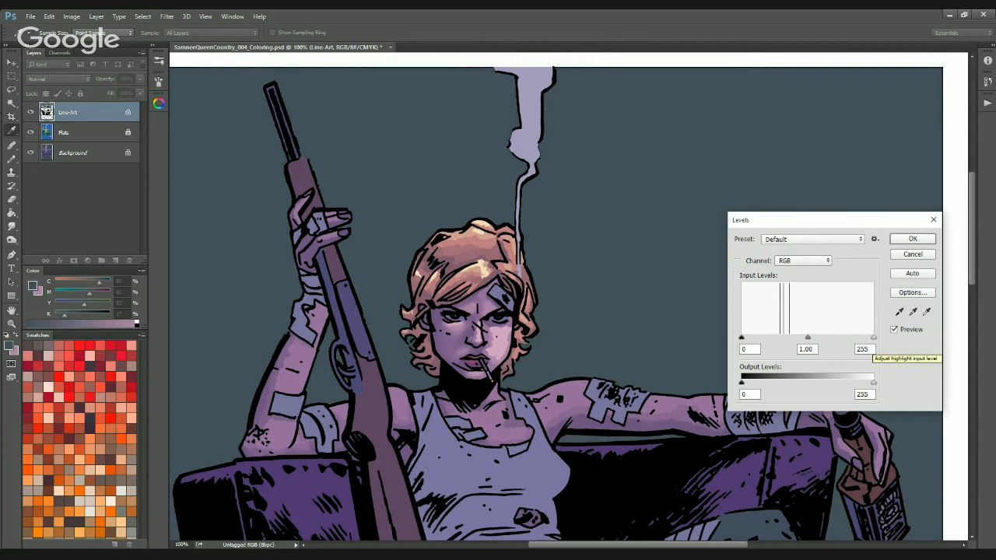
mouse_move(825, 220)
left_mouse_down()
mouse_move(767, 224)
mouse_move(782, 358)
mouse_move(831, 222)
left_mouse_up()
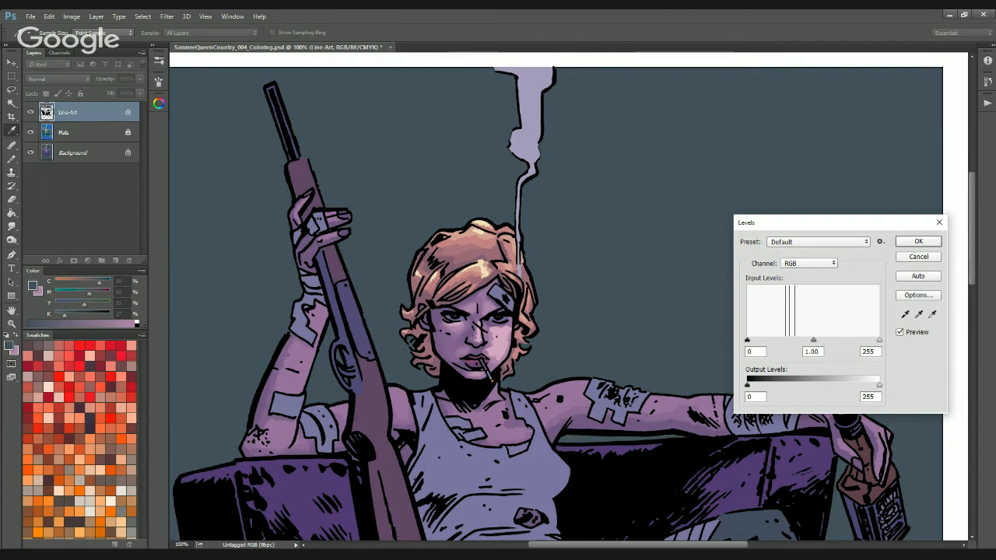
Try the shadow, midtone and highlight input levels and both output levels on the combined RGB channel, restoring their defaults
mouse_move(748, 340)
left_mouse_down()
mouse_move(773, 341)
mouse_move(747, 340)
left_mouse_up()
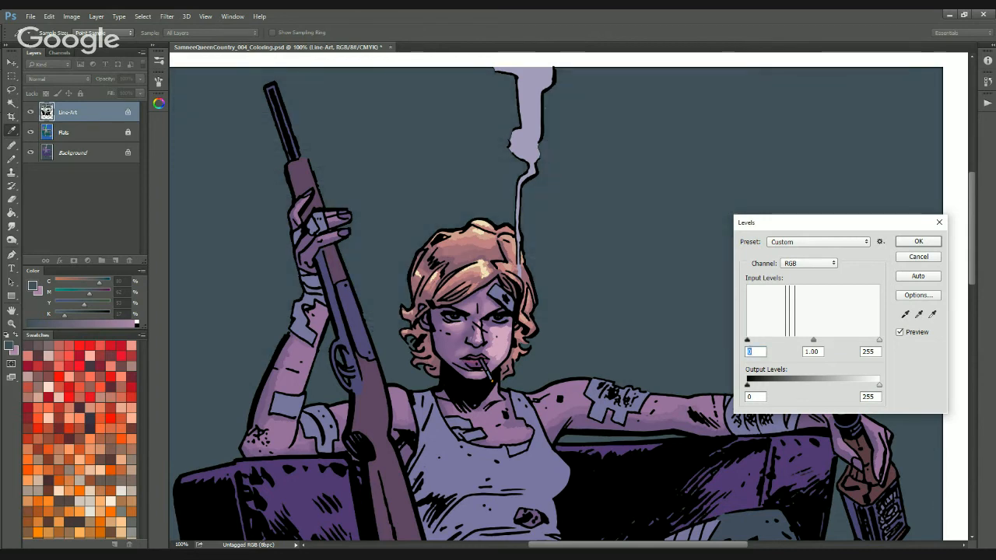
mouse_move(879, 341)
left_mouse_down()
mouse_move(834, 340)
mouse_move(880, 340)
left_mouse_up()
left_click_drag(814, 340, 820, 340)
mouse_move(748, 340)
left_mouse_down()
mouse_move(775, 340)
mouse_move(747, 340)
left_mouse_up()
mouse_move(820, 340)
left_mouse_down()
mouse_move(803, 340)
mouse_move(816, 340)
left_mouse_up()
key("Tab")
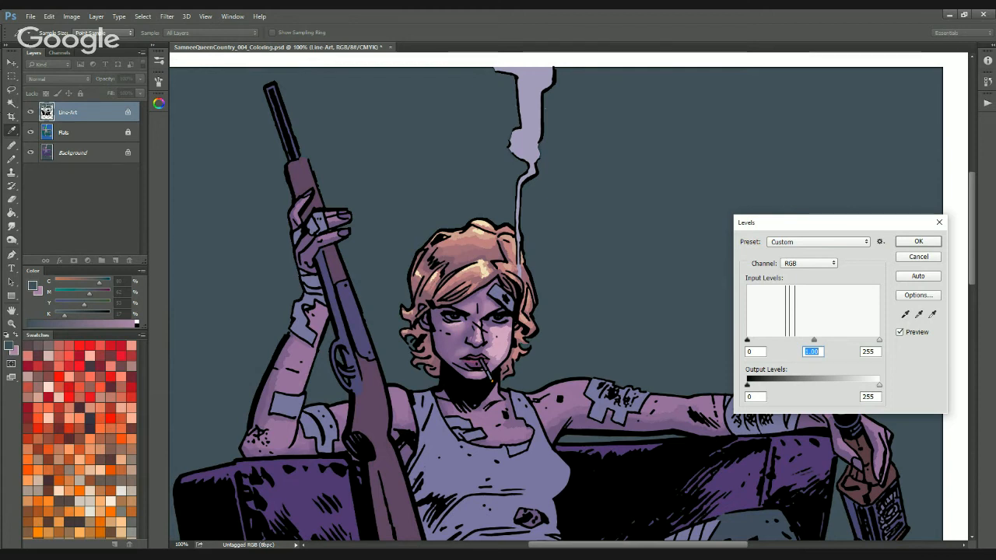
mouse_move(880, 385)
left_mouse_down()
mouse_move(852, 386)
mouse_move(881, 386)
left_mouse_up()
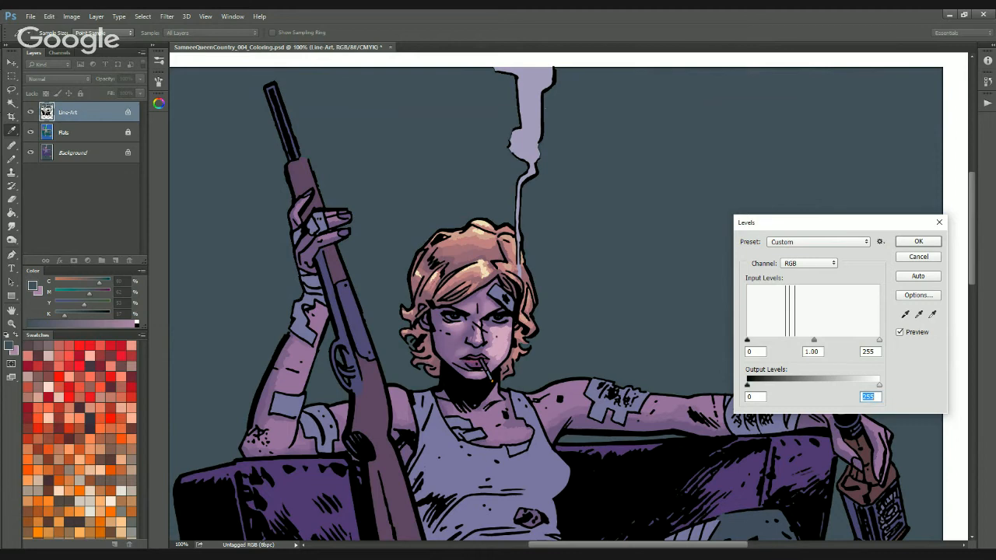
mouse_move(748, 385)
left_mouse_down()
mouse_move(758, 385)
mouse_move(747, 385)
left_mouse_up()
mouse_move(748, 385)
left_mouse_down()
mouse_move(774, 385)
mouse_move(747, 386)
left_mouse_up()
key("Tab")
Try a black output level of 26 and a white output level of 216 on the Red channel, resetting each
left_click(810, 263)
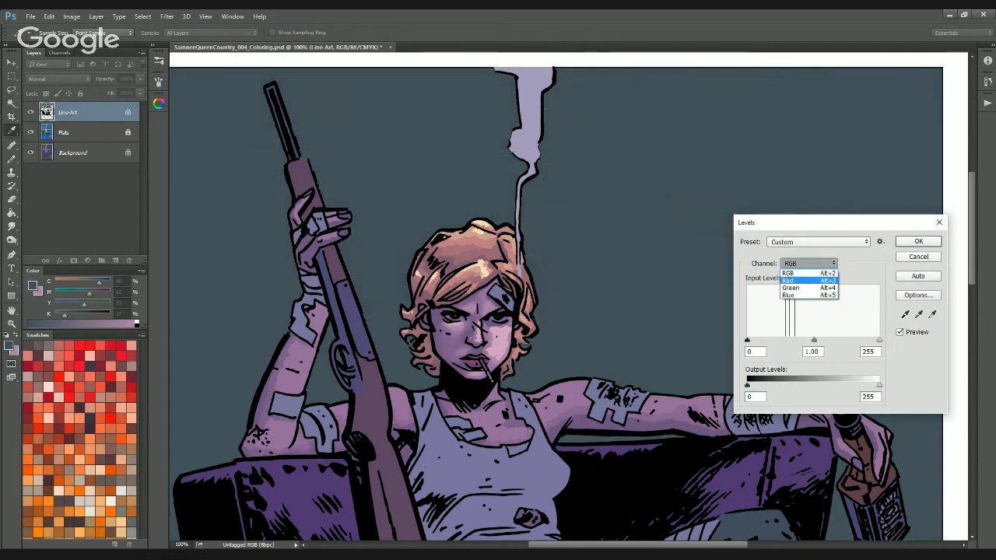
left_click(807, 281)
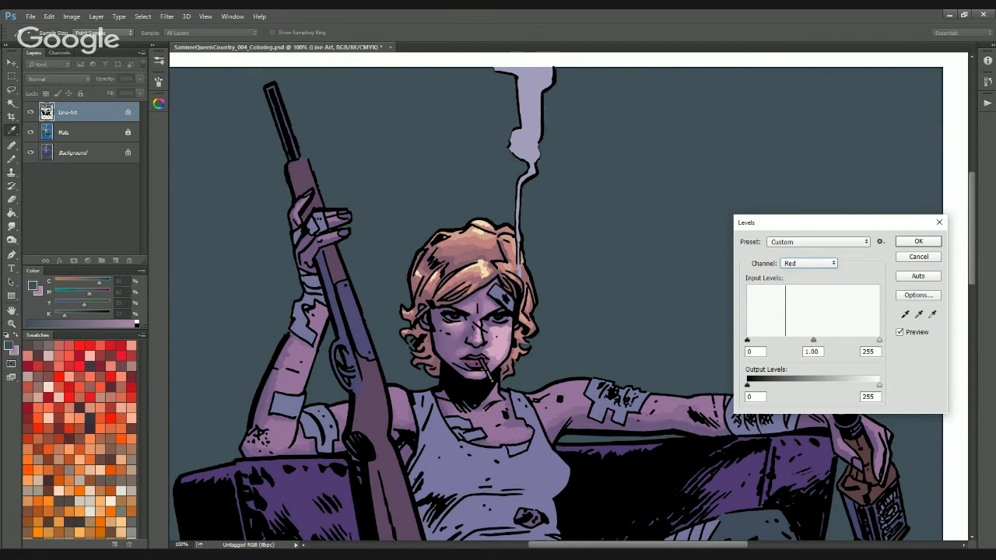
mouse_move(748, 385)
left_mouse_down()
mouse_move(761, 385)
mouse_move(747, 385)
left_mouse_up()
type("15")
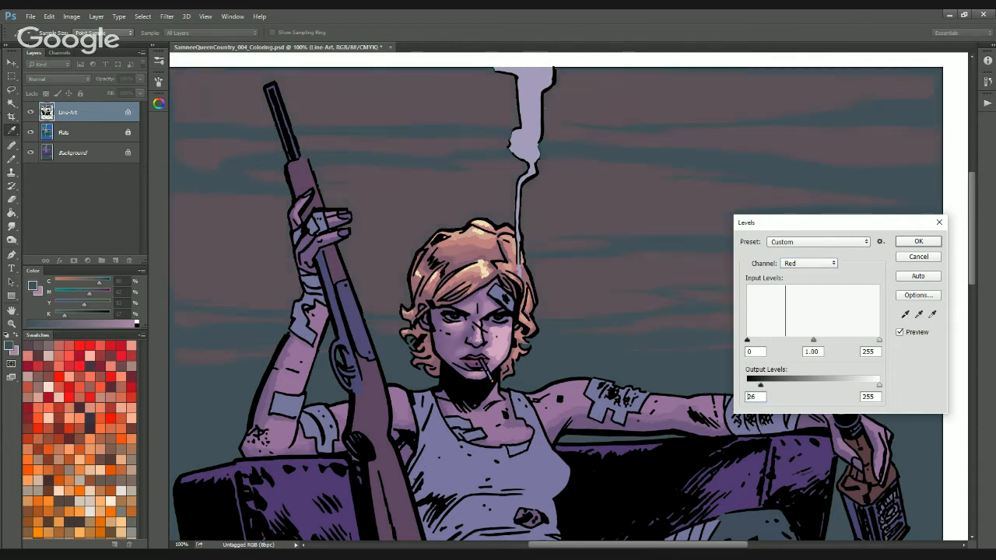
key("ctrl+z")
left_click_drag(879, 385, 860, 385)
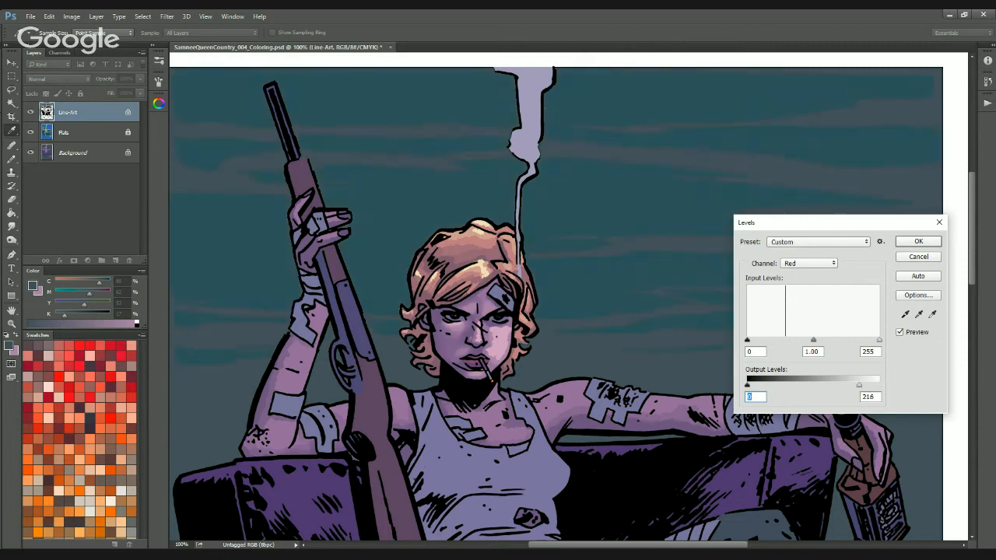
key("ctrl+z")
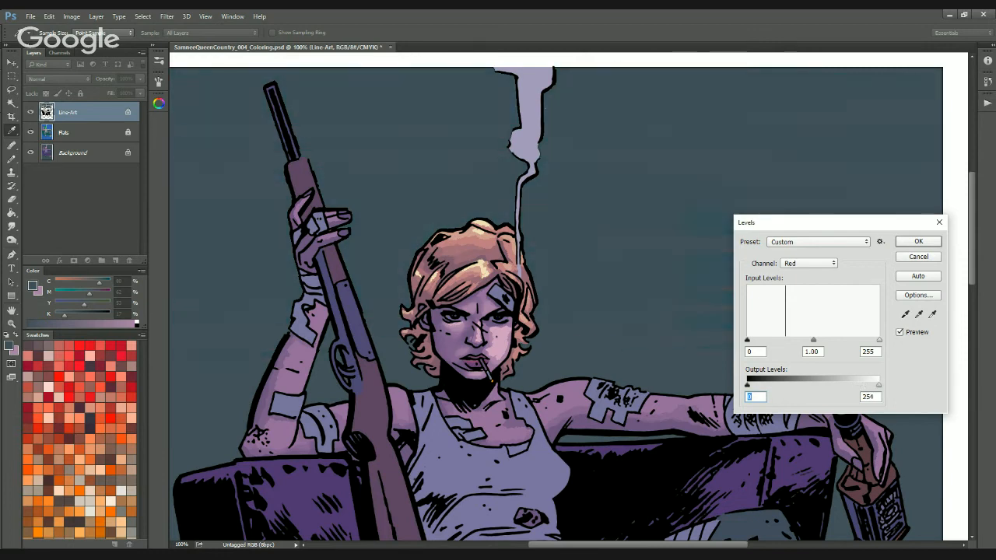
key("Tab")
key("ctrl+minus")
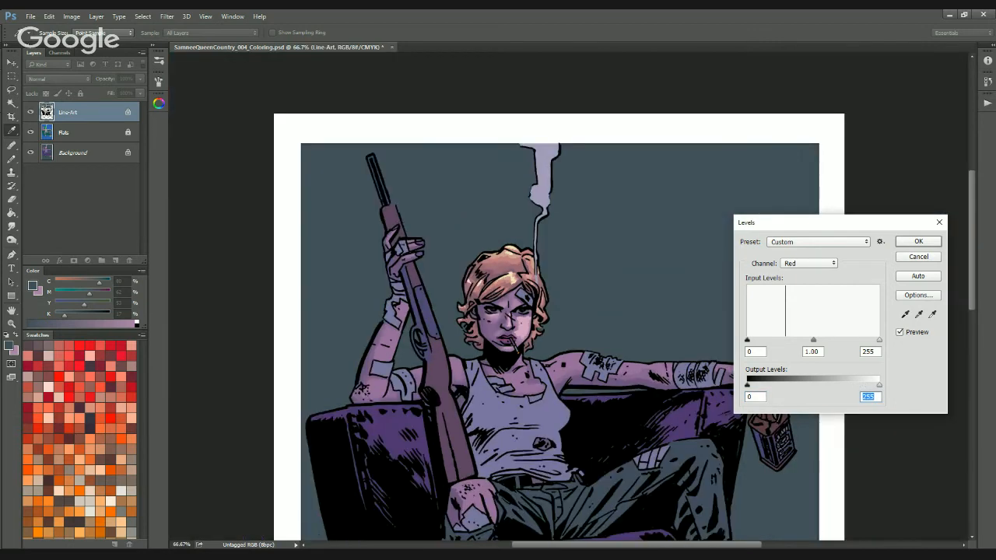
Try Green channel levels with midtones at 0.83 and white output at 224, and Blue channel midtones at 0.71
left_click_drag(824, 340, 821, 340)
left_click(809, 264)
left_click(802, 288)
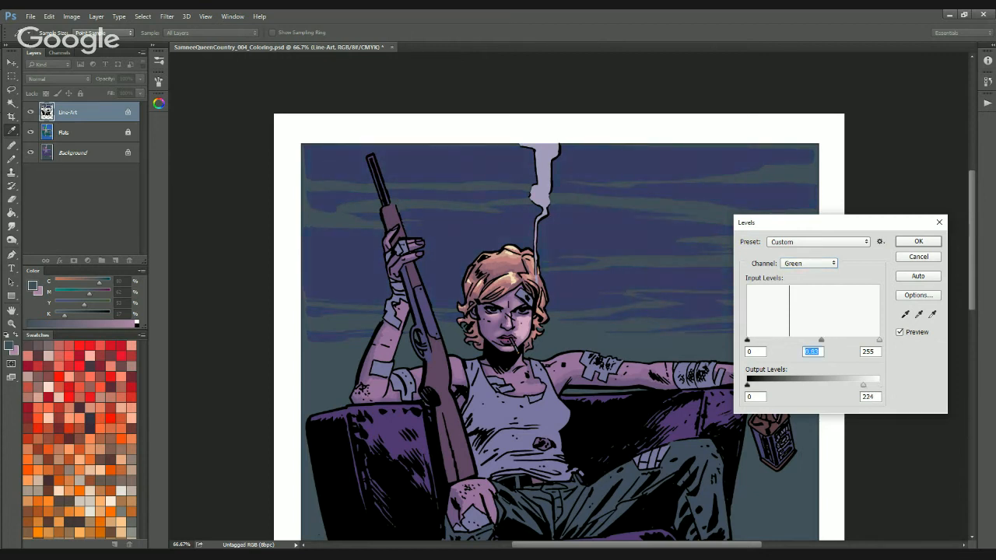
left_click_drag(863, 384, 878, 385)
left_click(809, 264)
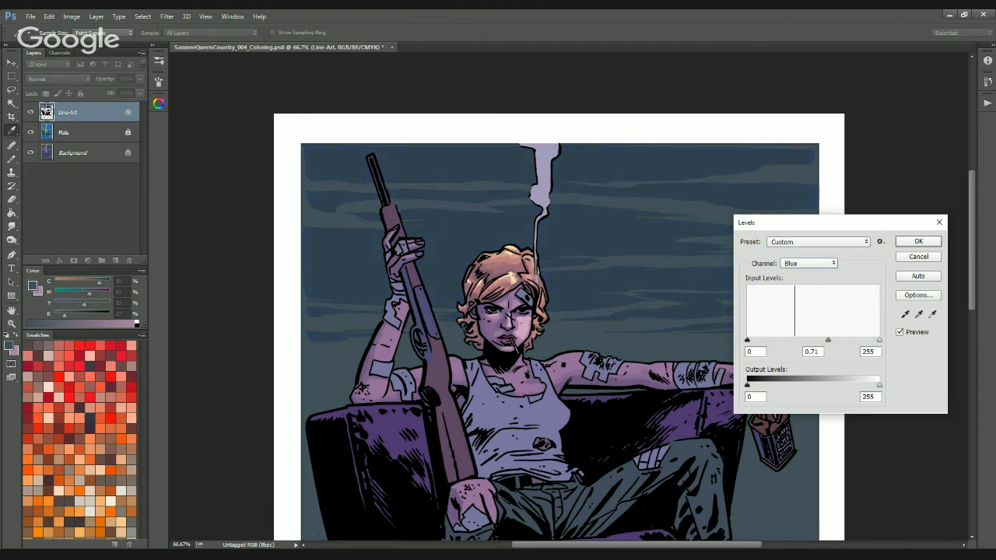
left_click_drag(828, 340, 828, 340)
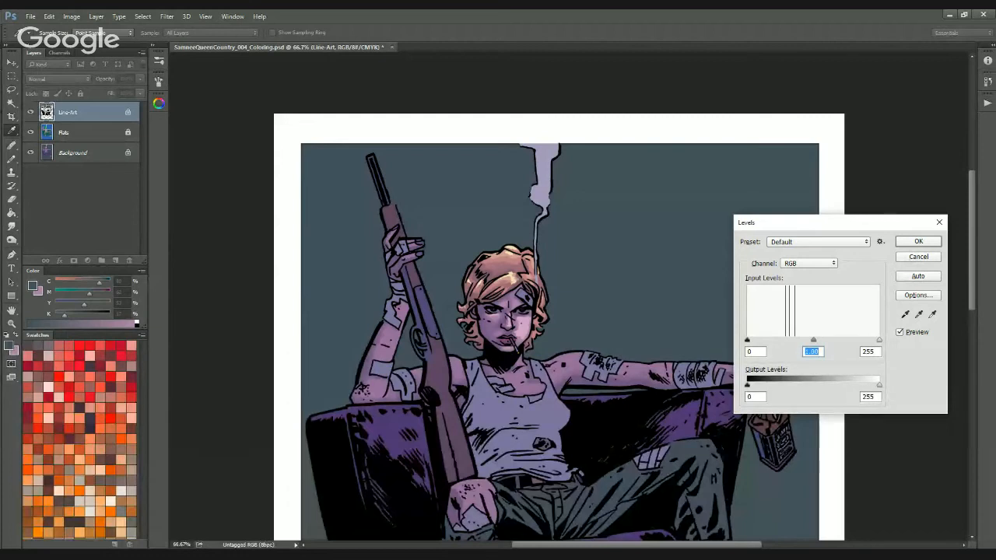
Set the combined RGB midtone level to 0.77 for the Line Art clouds and apply the Levels adjustment
type("0.83")
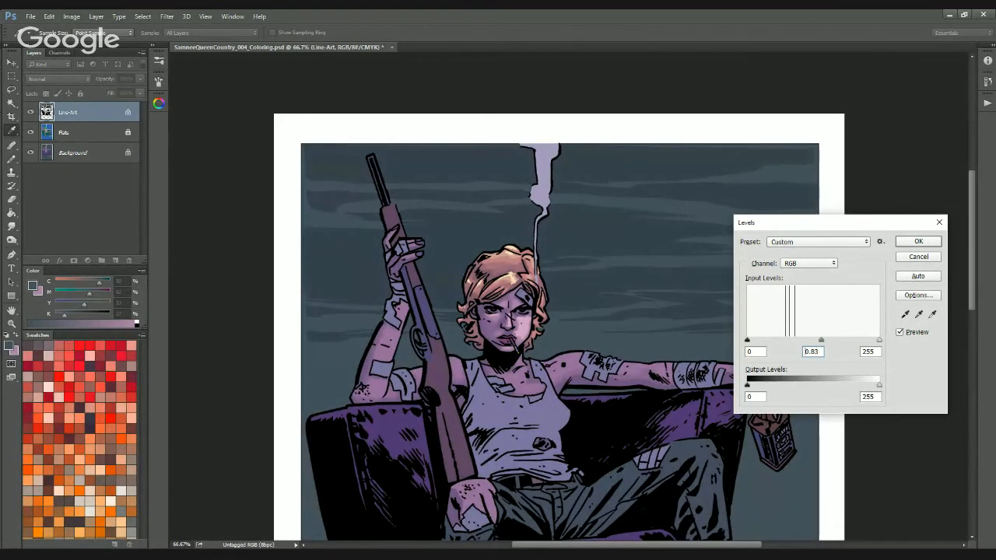
key("Down")
key("Down")
key("Down")
key("Down")
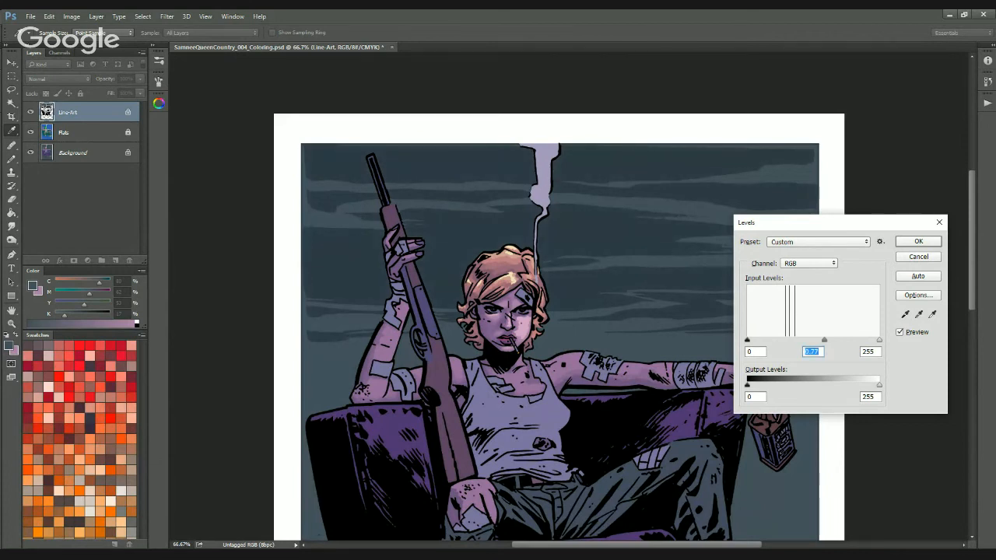
key("Return")
key("b")
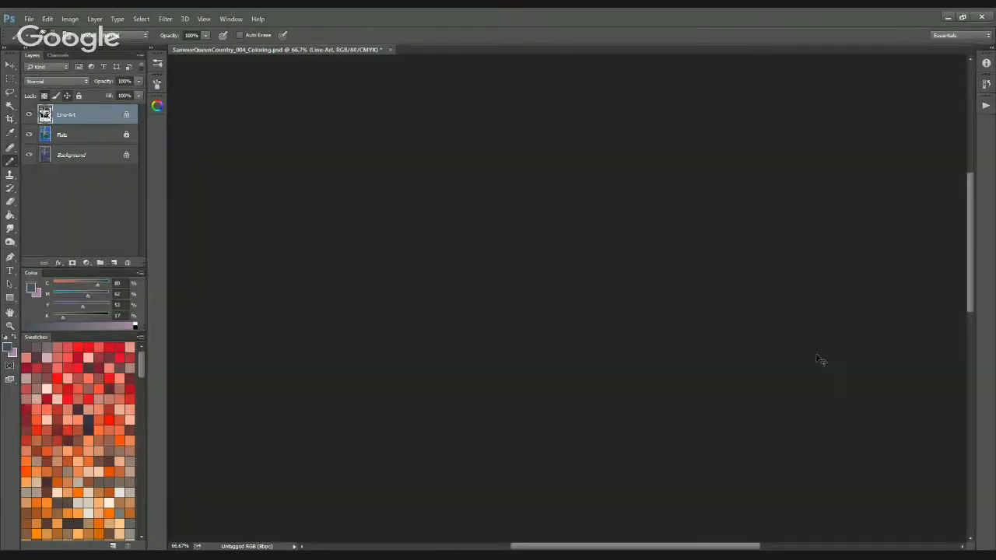
Apply a Hue/Saturation adjustment to the cloud line art with hue -14, saturation +34 and lightness +1
key("ctrl+u")
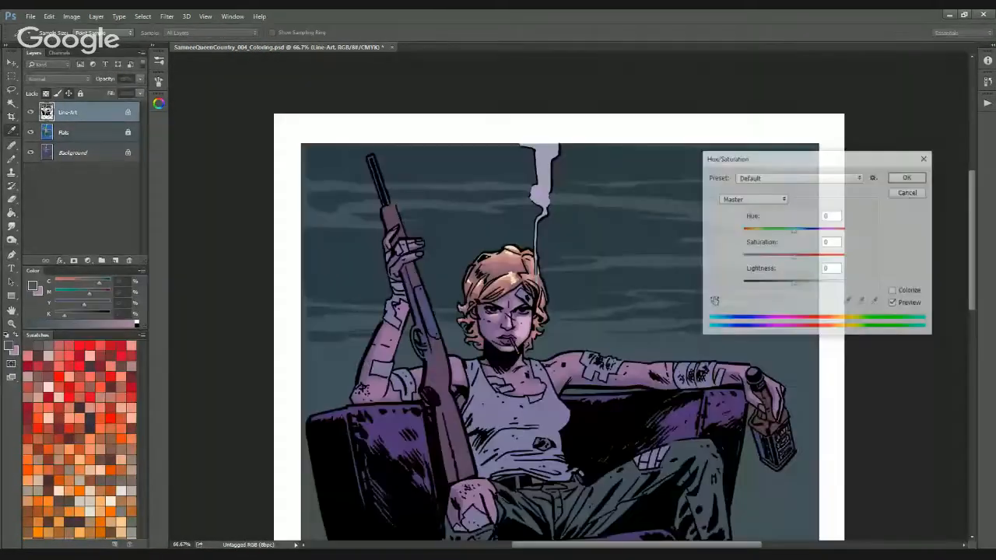
left_click_drag(794, 257, 780, 230)
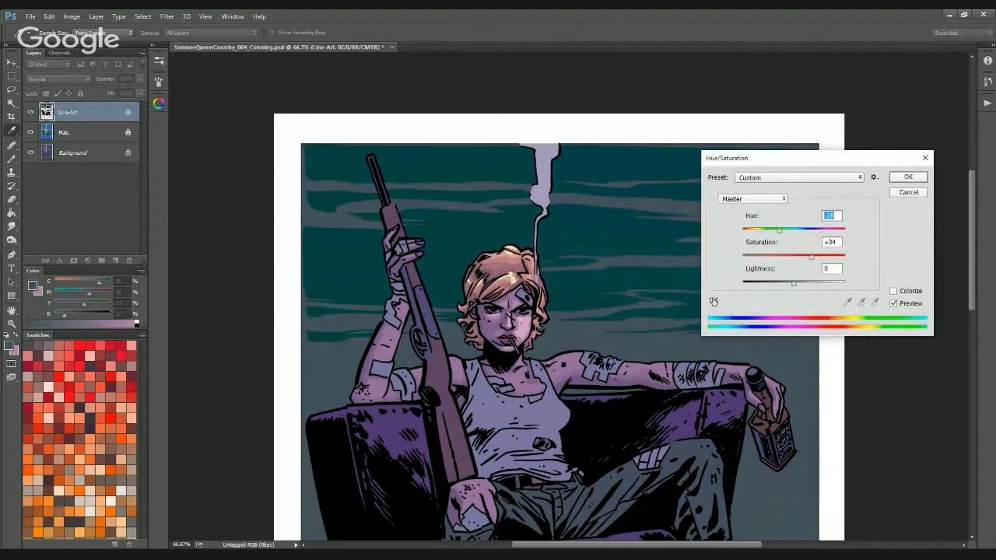
left_click_drag(794, 284, 793, 283)
left_click_drag(781, 231, 785, 230)
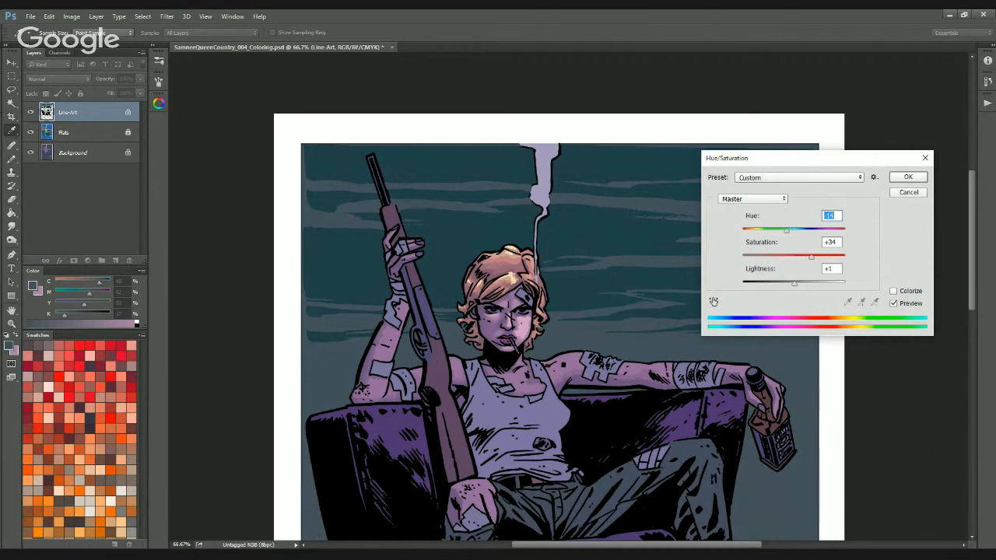
key("Return")
Examine the recolored clouds against the whole illustration and close up around the figure's face and arm
key("ctrl+minus")
key("ctrl+minus")
key("ctrl+plus")
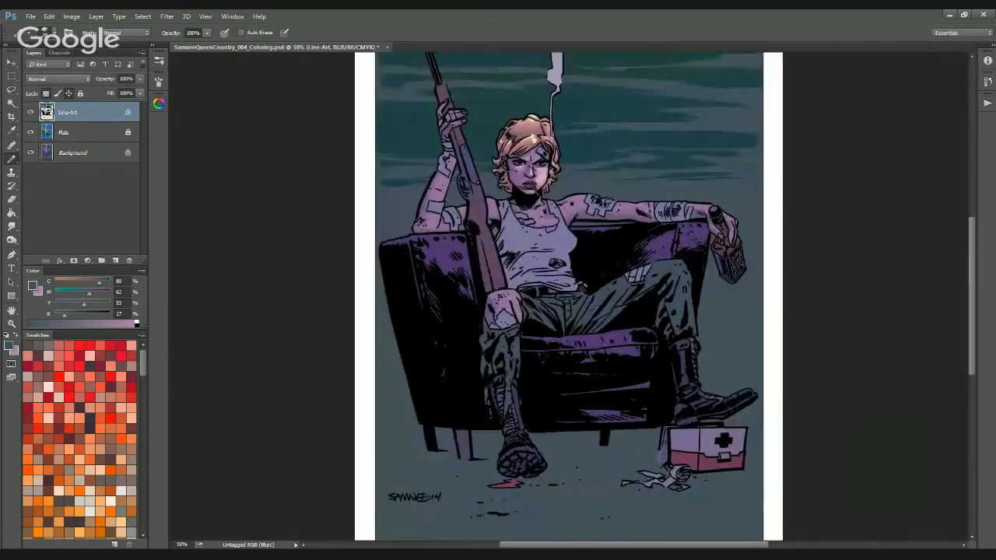
left_click_drag(591, 259, 559, 364)
left_click(74, 153)
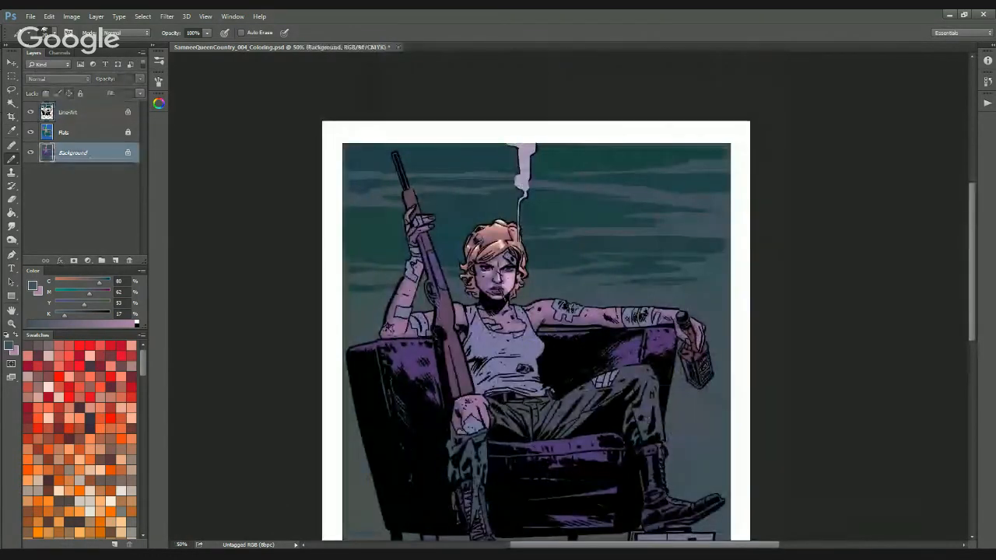
key("ctrl+plus")
key("ctrl+plus")
key("ctrl+plus")
key("ctrl+plus")
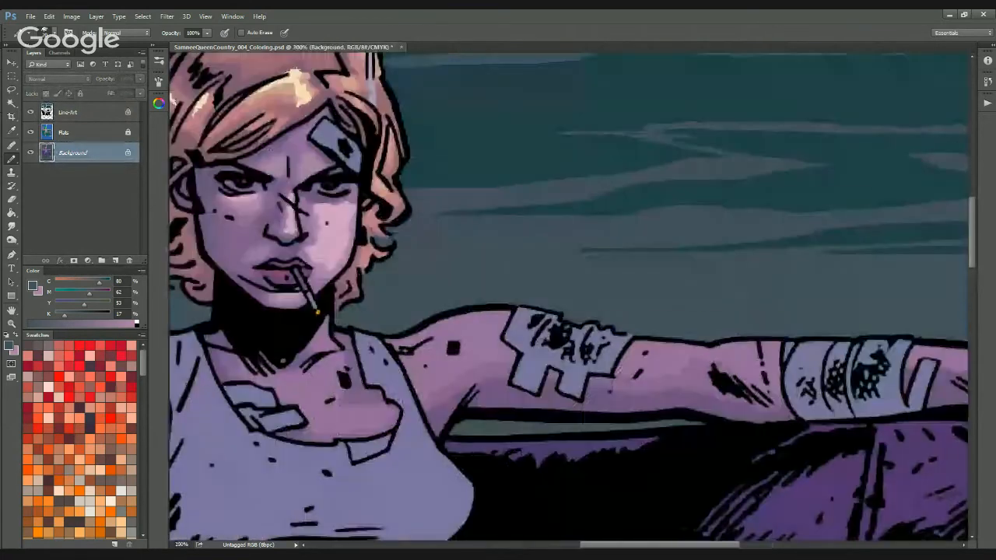
key("ctrl+minus")
key("ctrl+minus")
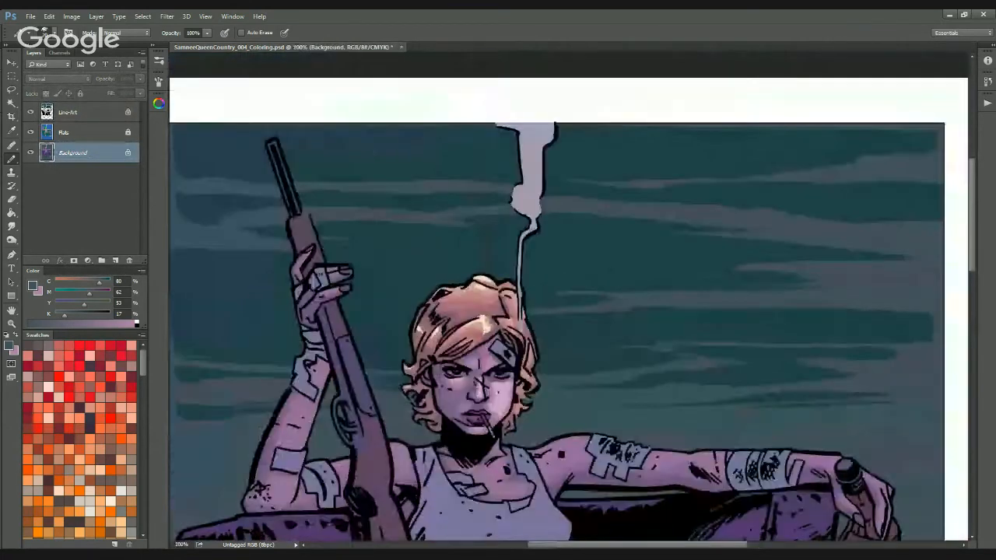
key("ctrl+minus")
key("alt+bracketright")
key("alt+bracketright")
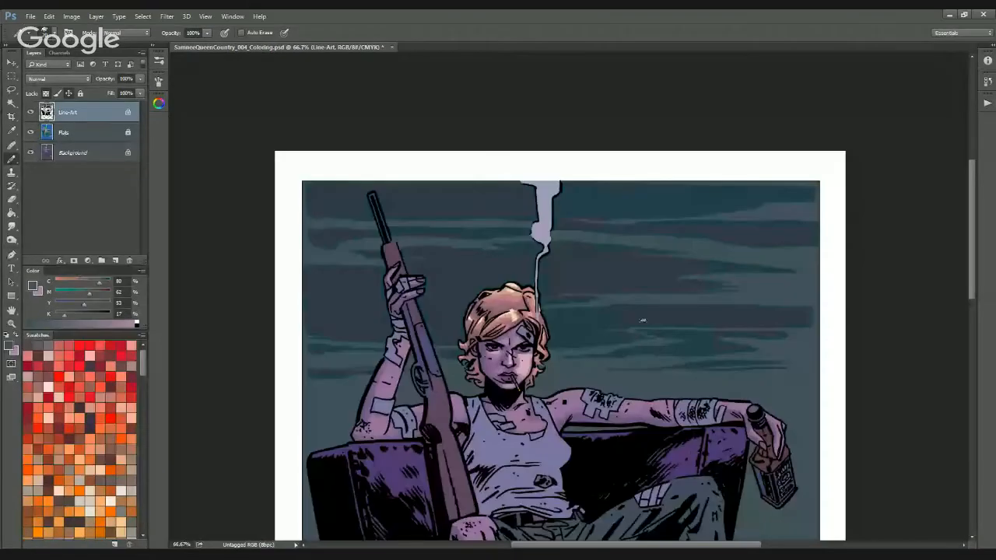
Blend the lower clouds into the background color with a gradient on the Line Art layer, fading the gradient to 45% opacity
key("ctrl+h")
key("ctrl+d")
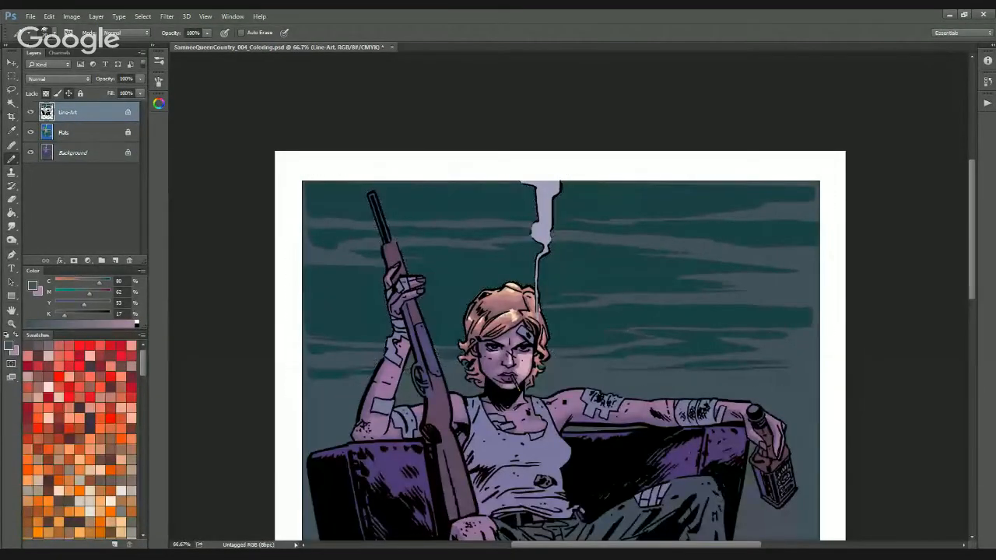
key("s")
key("g")
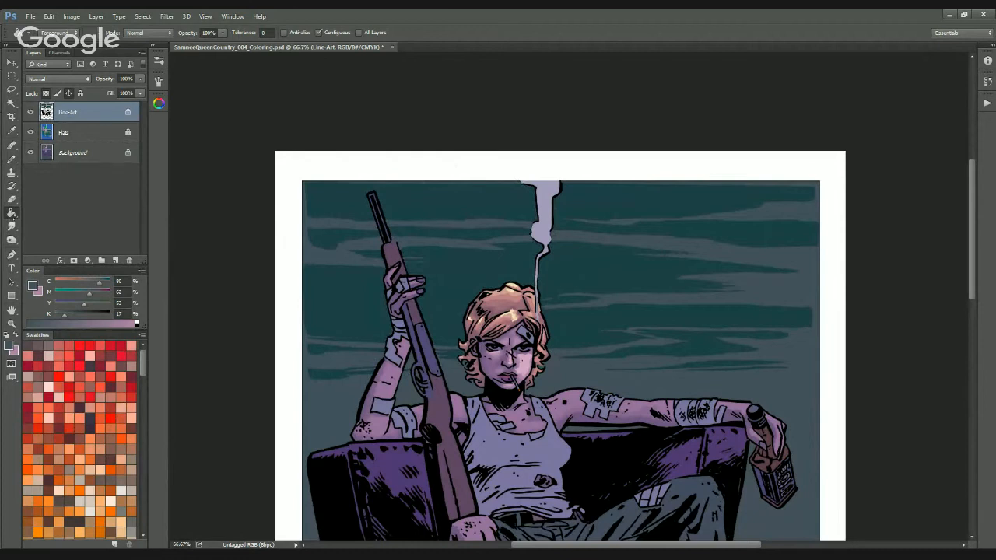
left_click(11, 213)
left_click(55, 213)
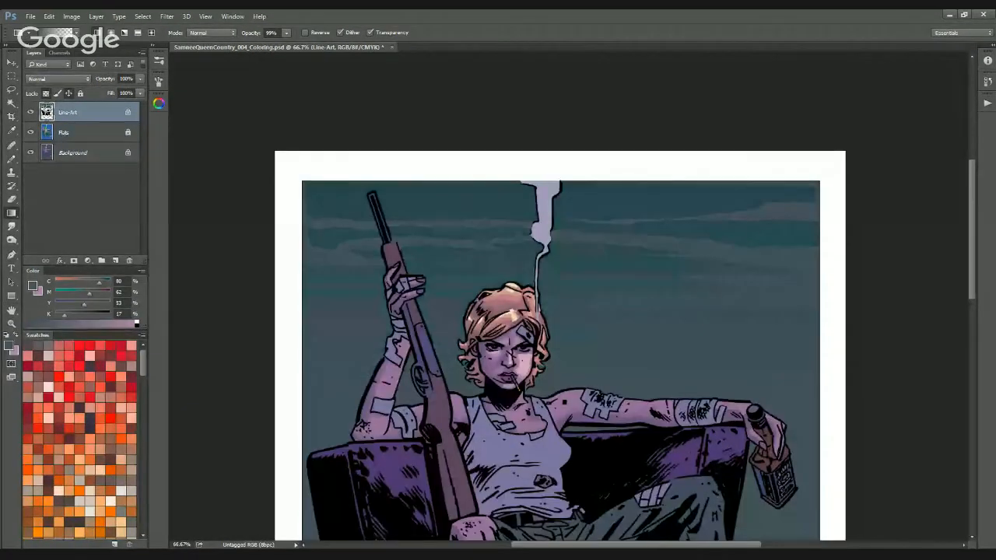
key("ctrl+shift+f")
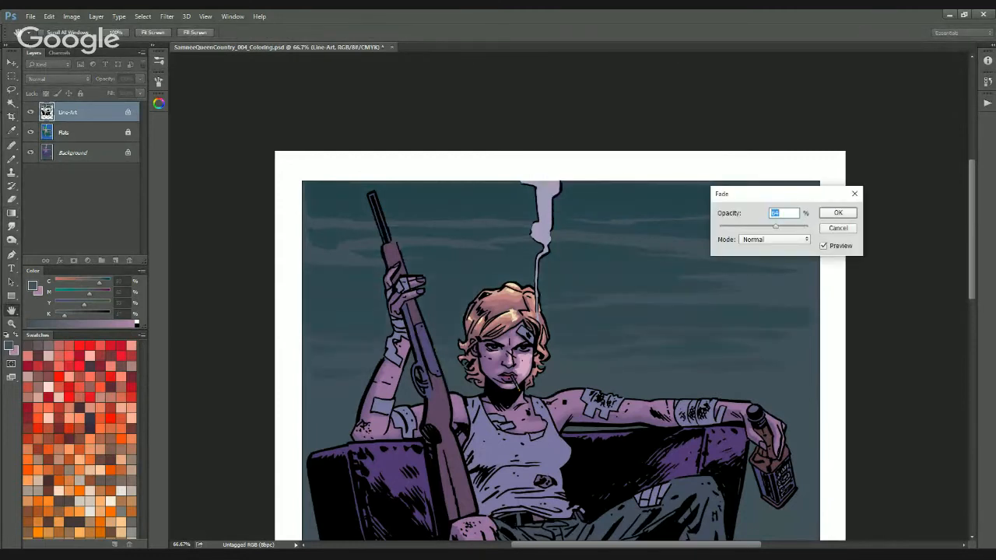
type("45")
key("Return")
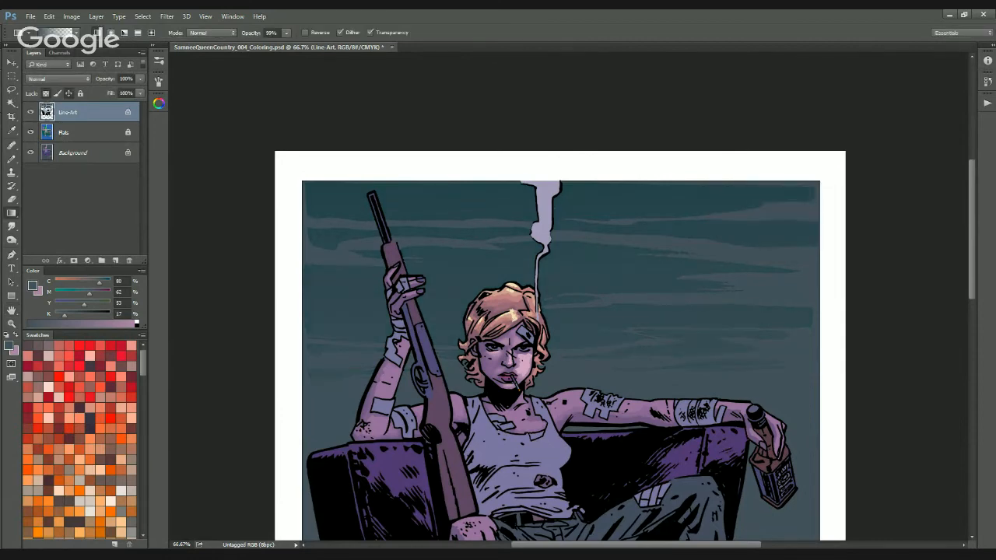
key("ctrl+minus")
key("ctrl+minus")
key("ctrl+minus")
key("ctrl+plus")
key("ctrl+plus")
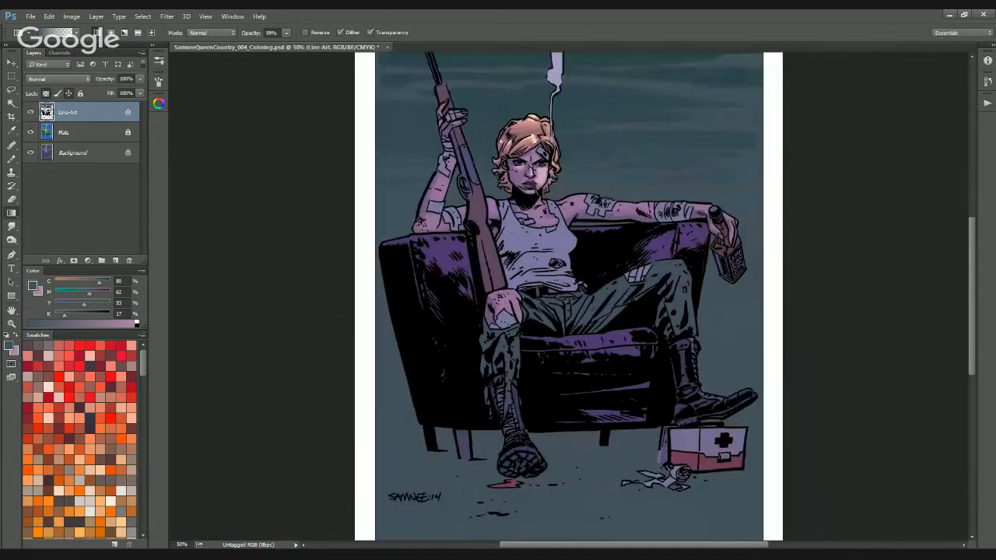
left_click_drag(638, 255, 608, 349)
left_click(86, 158)
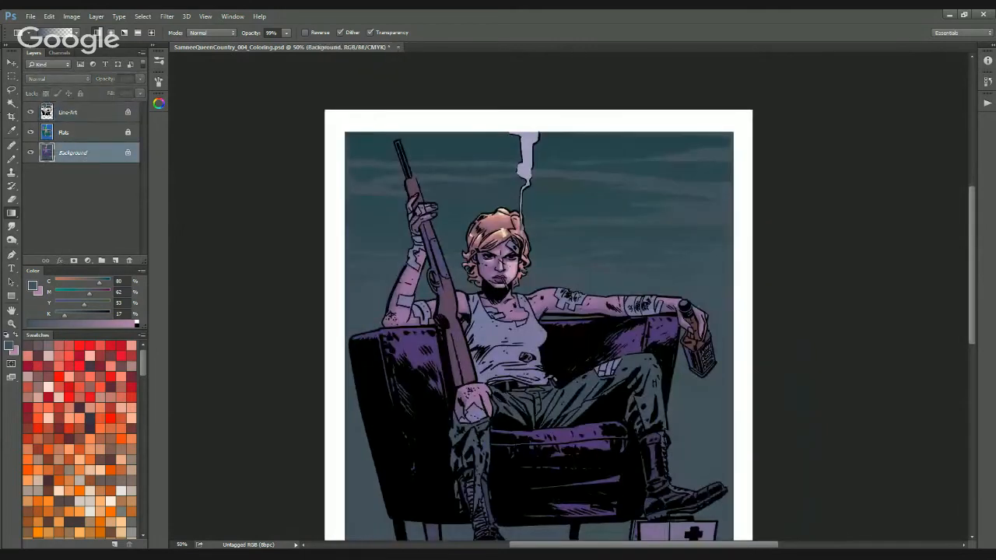
key("w")
left_click(713, 309)
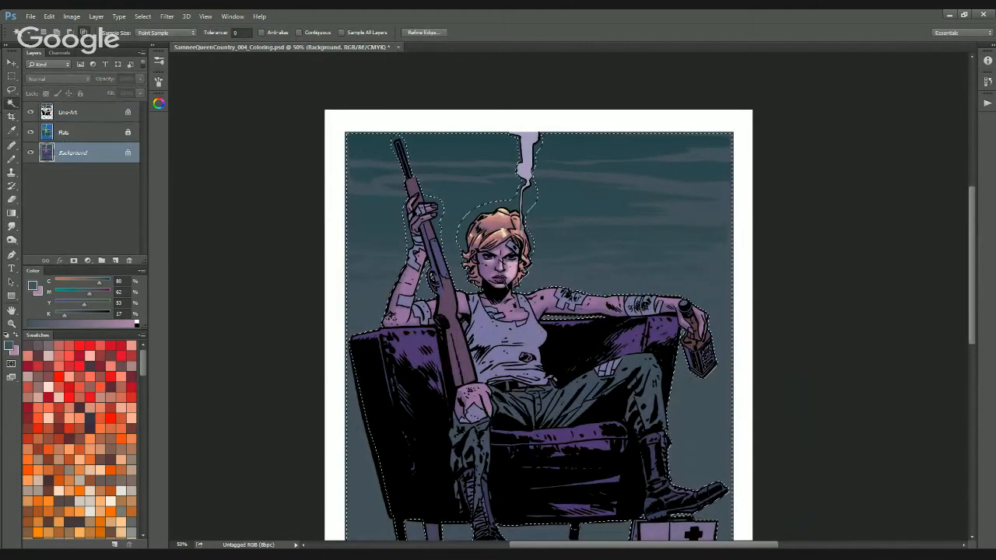
key("ctrl+d")
Select the area around the figure by its flat color on the Flats layer and make the Background layer active
left_click(98, 134)
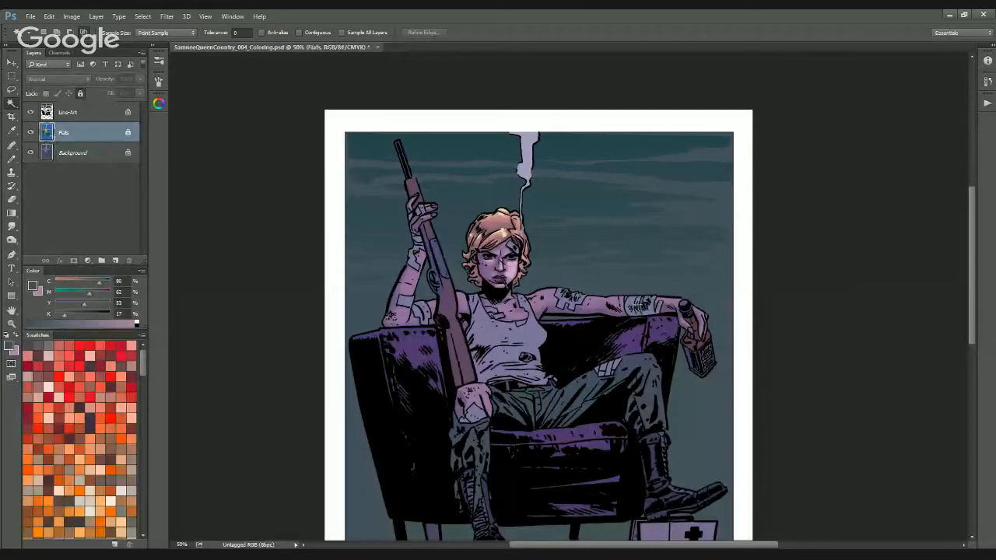
left_click(661, 252)
left_click(108, 160)
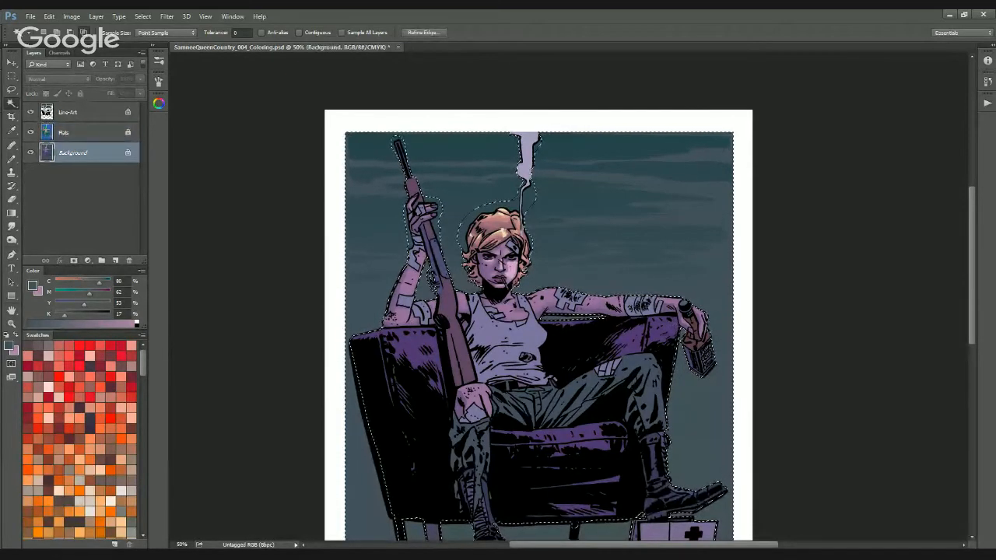
Shift the selected background toward teal with saturation +60 and lightness +11, and sample that teal as the foreground color
key("ctrl+u")
left_click_drag(794, 257, 773, 231)
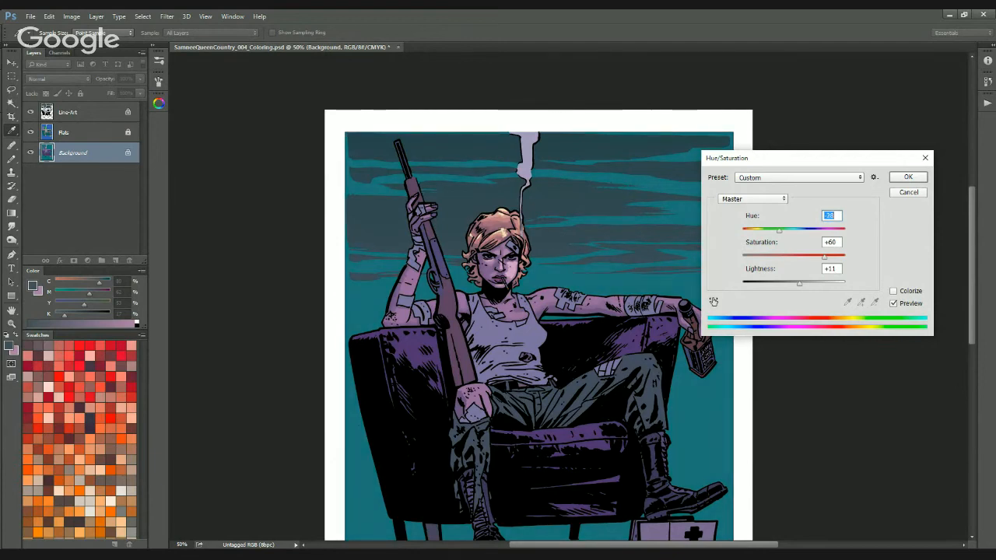
key("Return")
key("b")
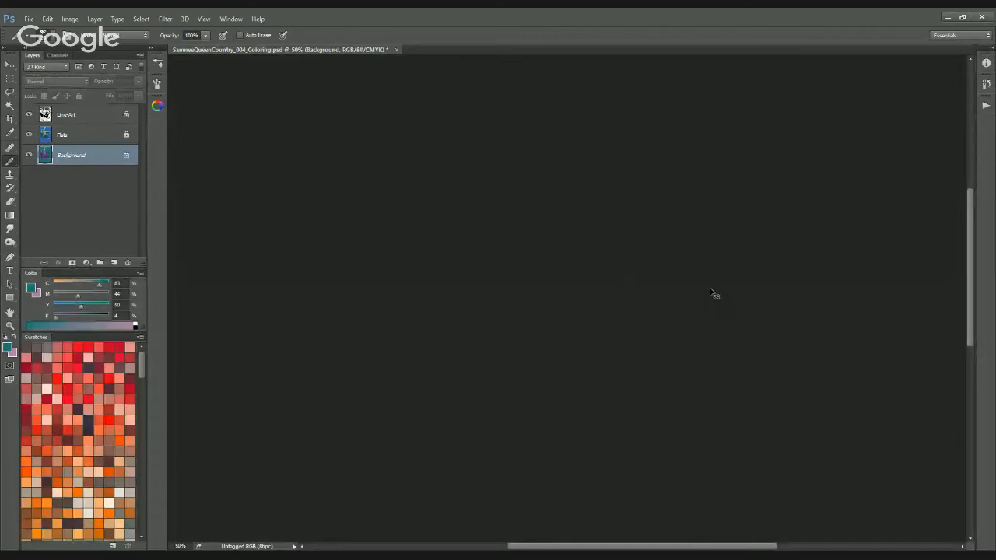
Lay a teal gradient over the selected background, strongest at the floor and fading out toward the clouds
key("g")
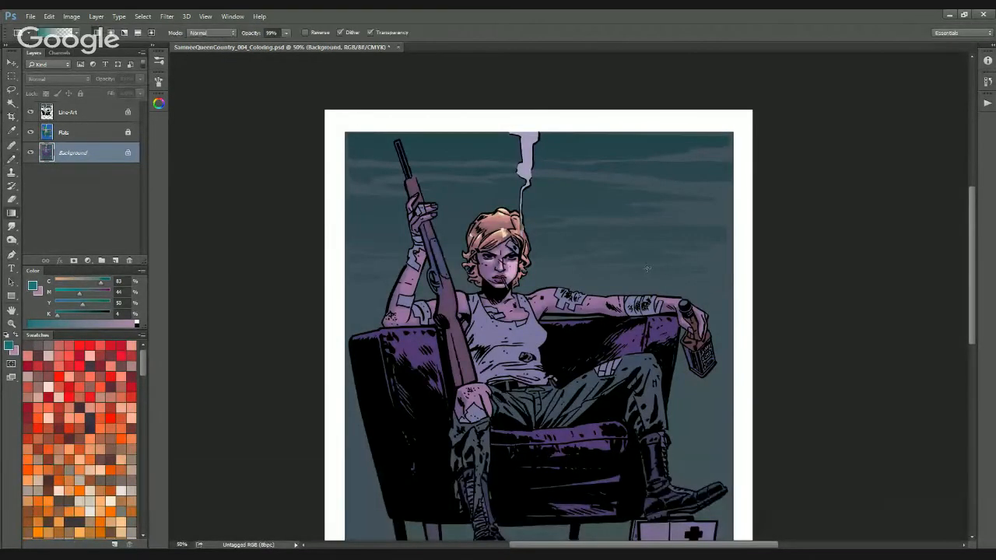
left_click_drag(514, 116, 520, 311)
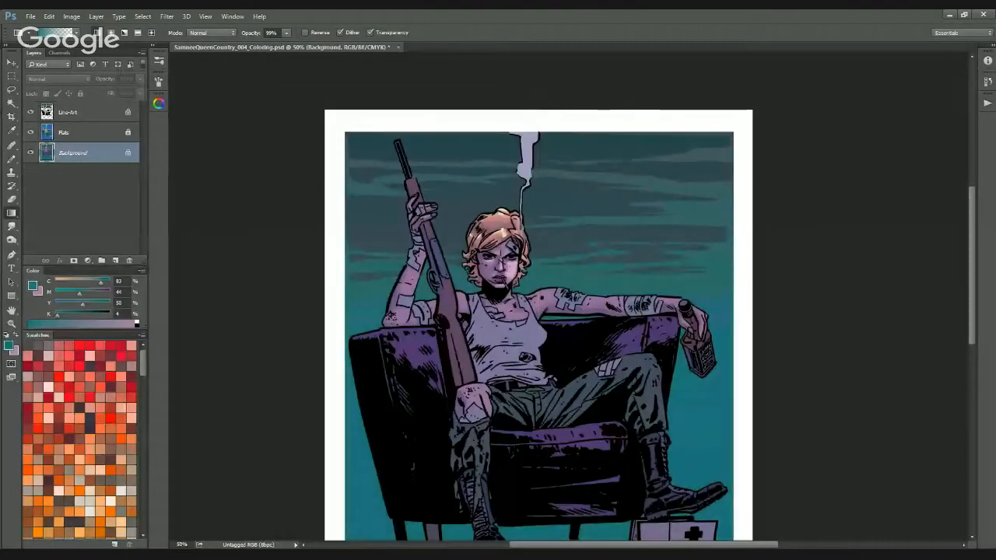
key("ctrl+minus")
key("ctrl+minus")
key("ctrl+plus")
key("ctrl+plus")
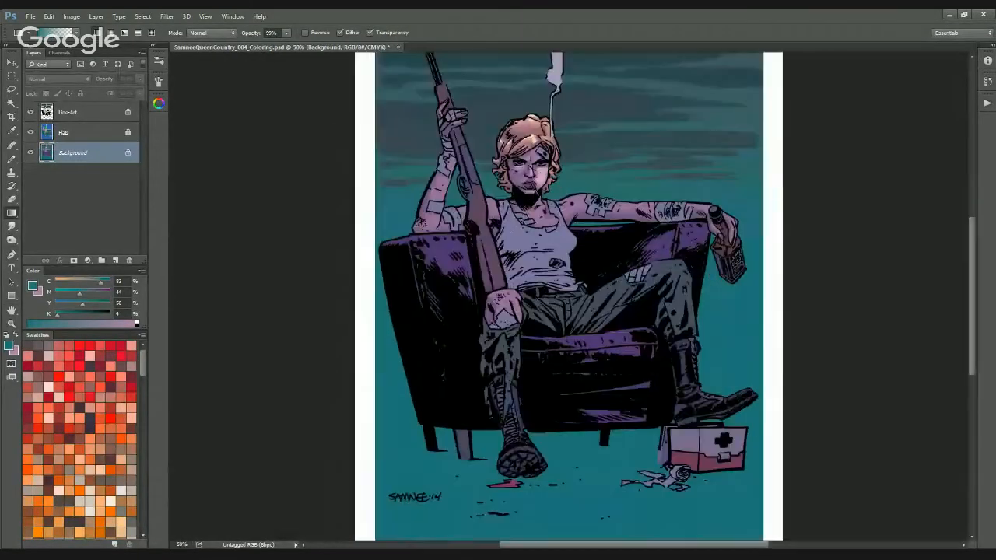
Narrow the selection to the floor area around the chair legs and set the foreground color's magenta to 65% and yellow to 64%
key("ctrl+minus")
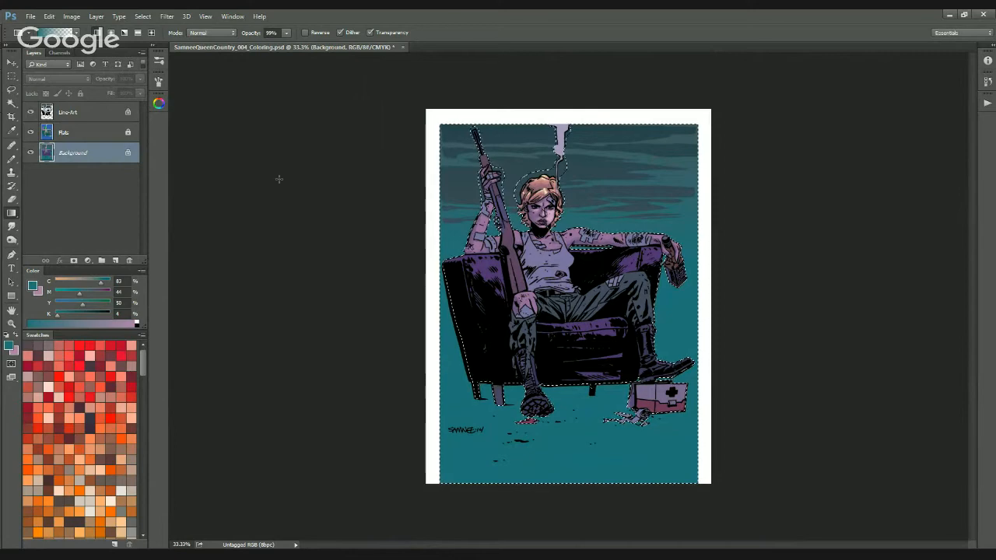
left_click(10, 76)
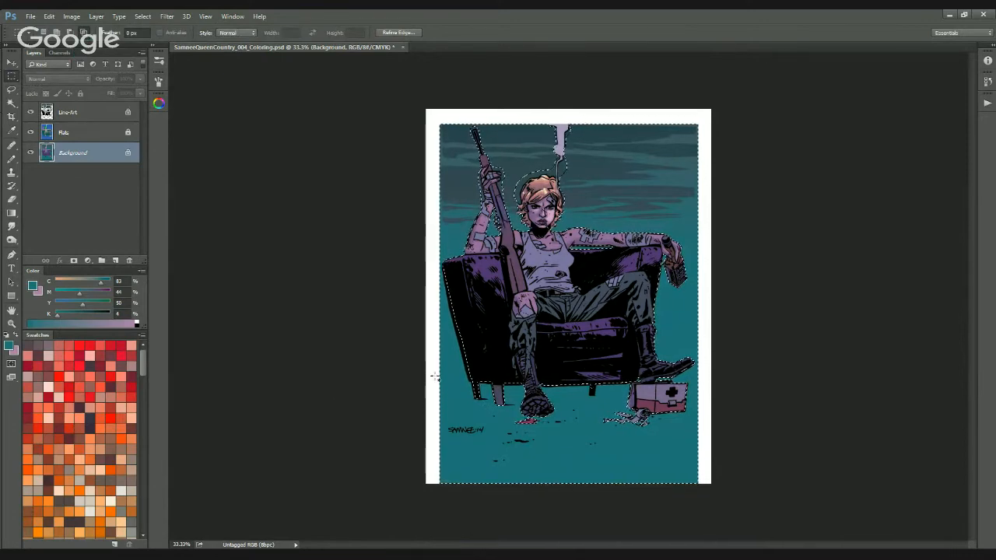
left_click_drag(430, 372, 741, 511)
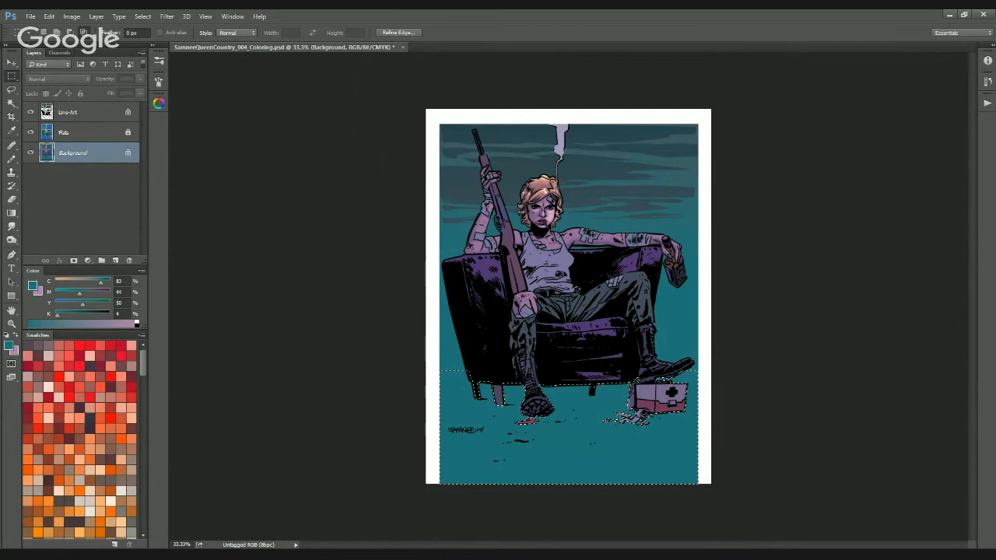
key("g")
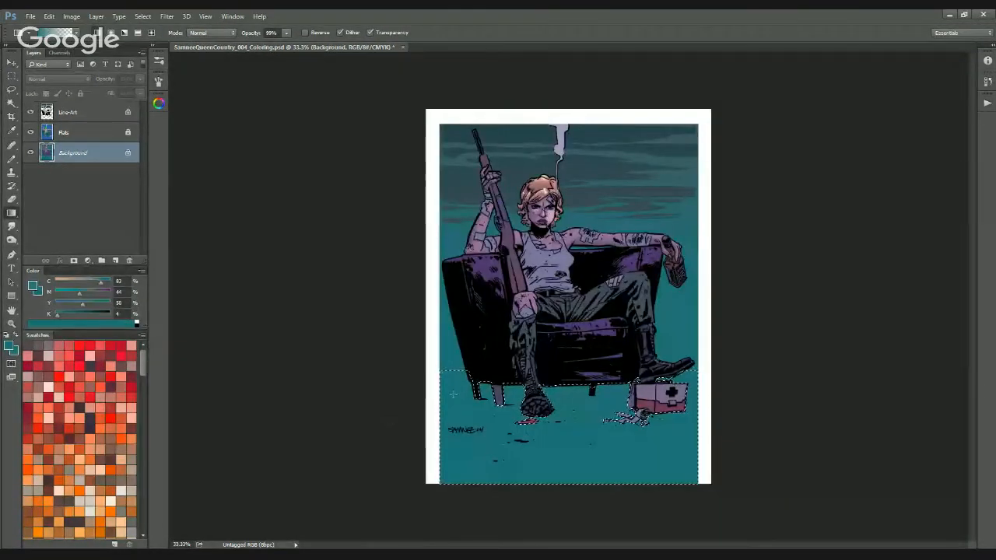
left_click(90, 292)
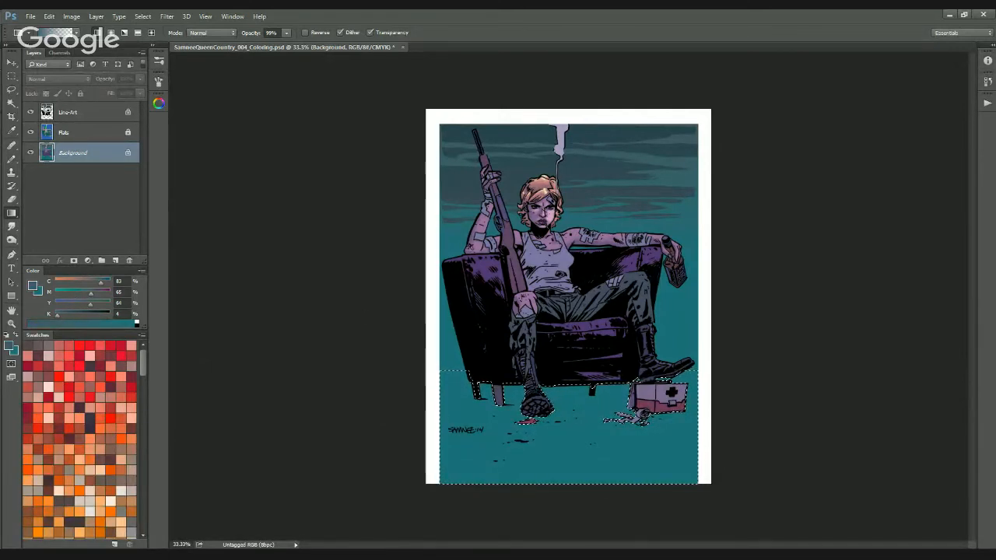
Add a new layer above the Background, shade the floor with muted gradients fading downward from below the chair, and deselect
key("ctrl+plus")
left_click_drag(349, 507, 366, 397)
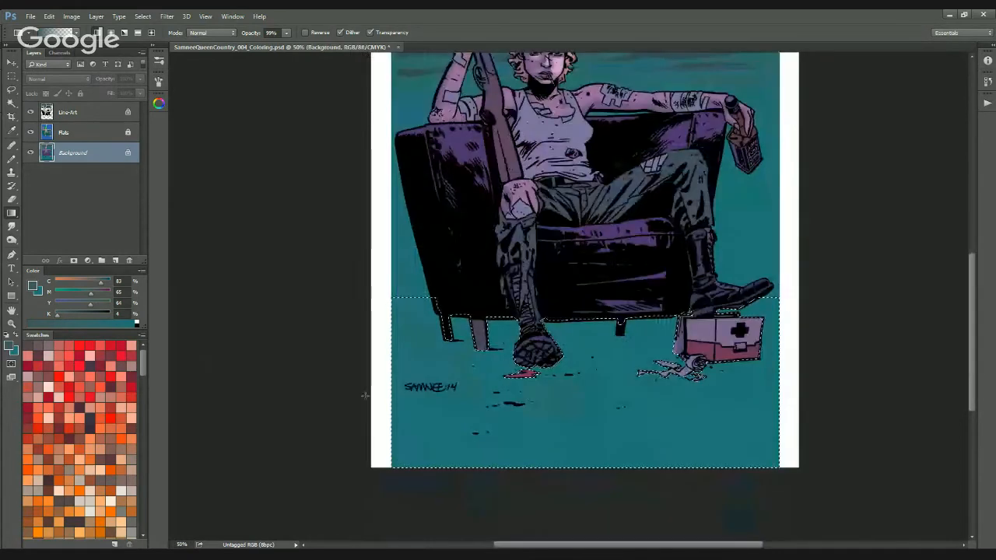
left_click(116, 260)
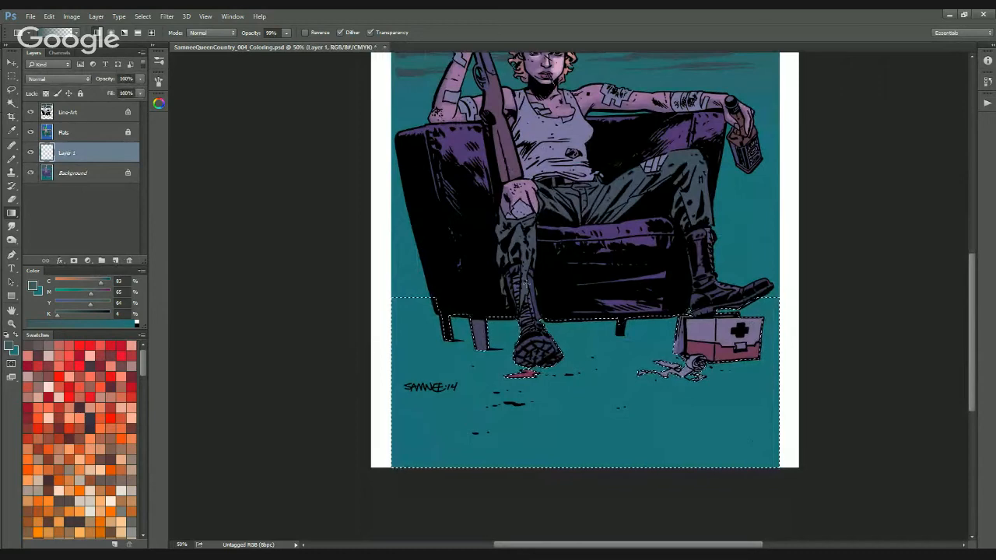
left_click_drag(543, 305, 549, 431)
left_click_drag(547, 372, 547, 430)
left_click_drag(572, 336, 586, 415)
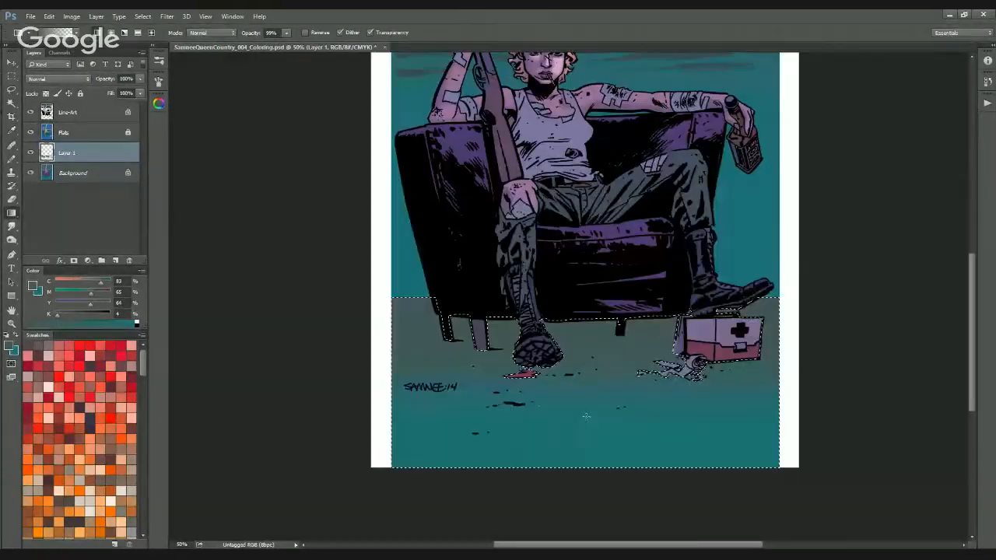
key("ctrl+d")
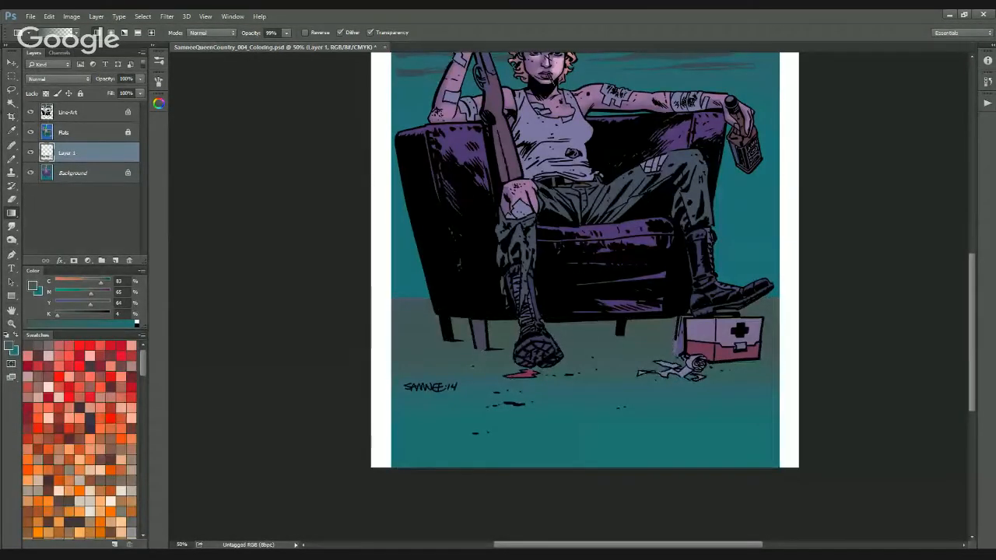
Shift the hue of the floor shading on Layer 1 toward purple, with saturation +33 and lightness -22
left_click(30, 173)
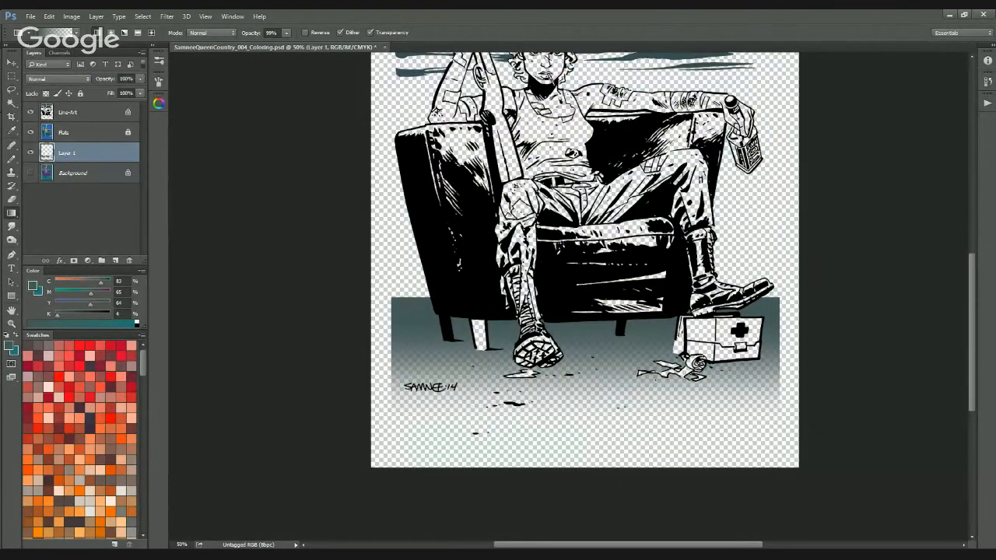
left_click(31, 172)
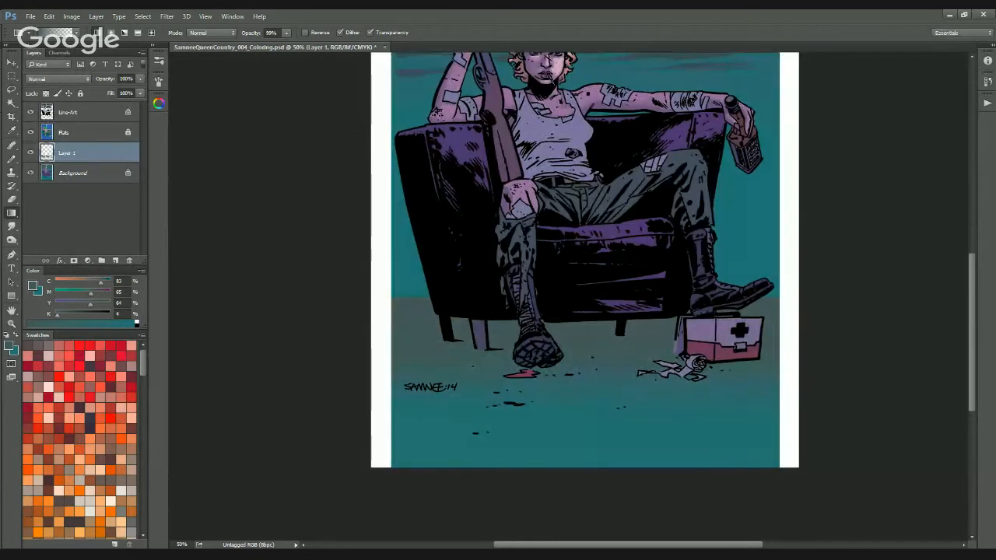
key("ctrl+u")
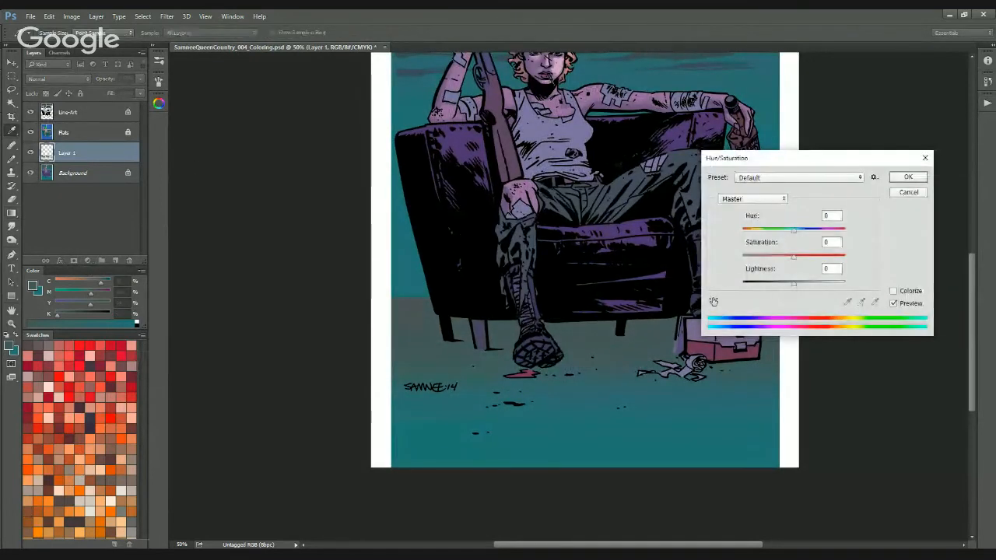
left_click_drag(810, 257, 803, 231)
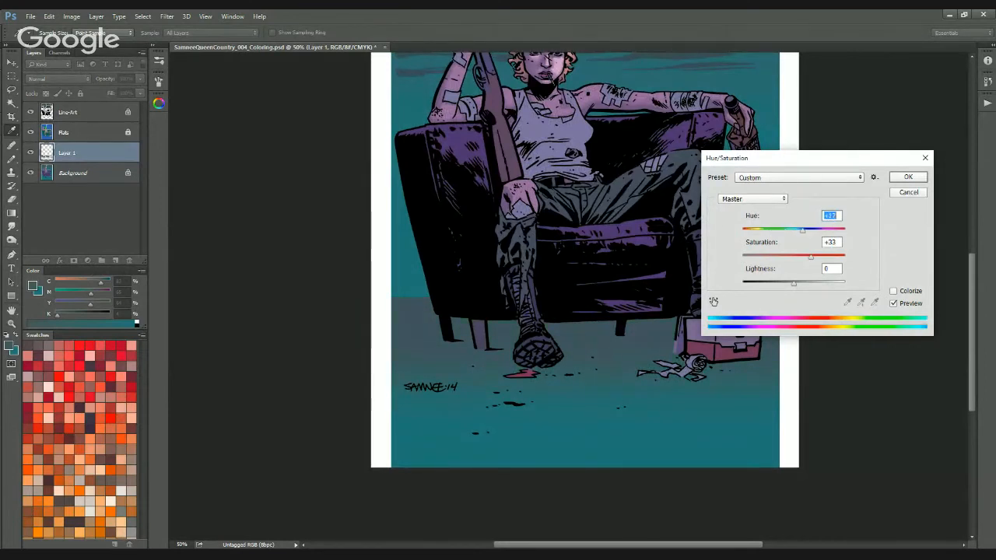
left_click_drag(794, 283, 783, 284)
left_click_drag(804, 230, 818, 230)
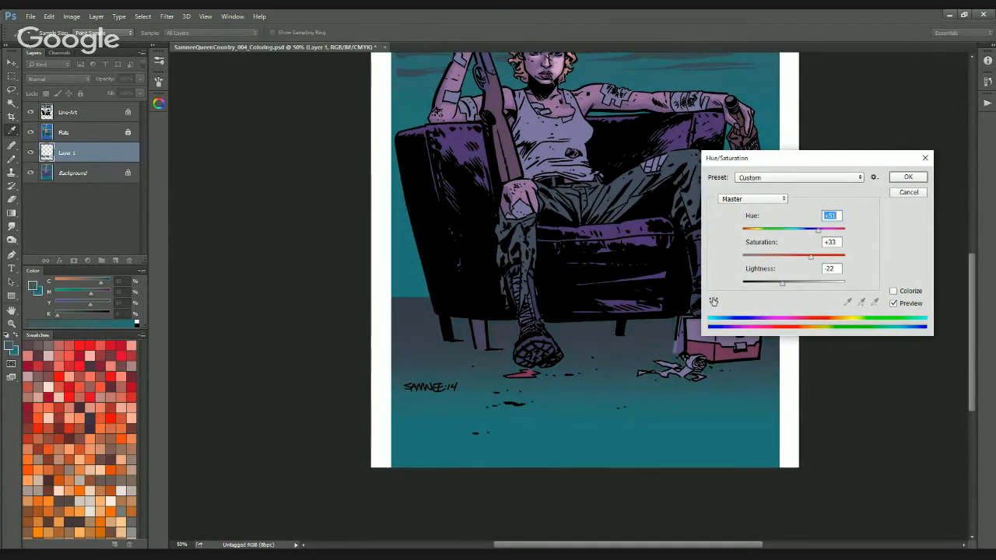
left_click(908, 177)
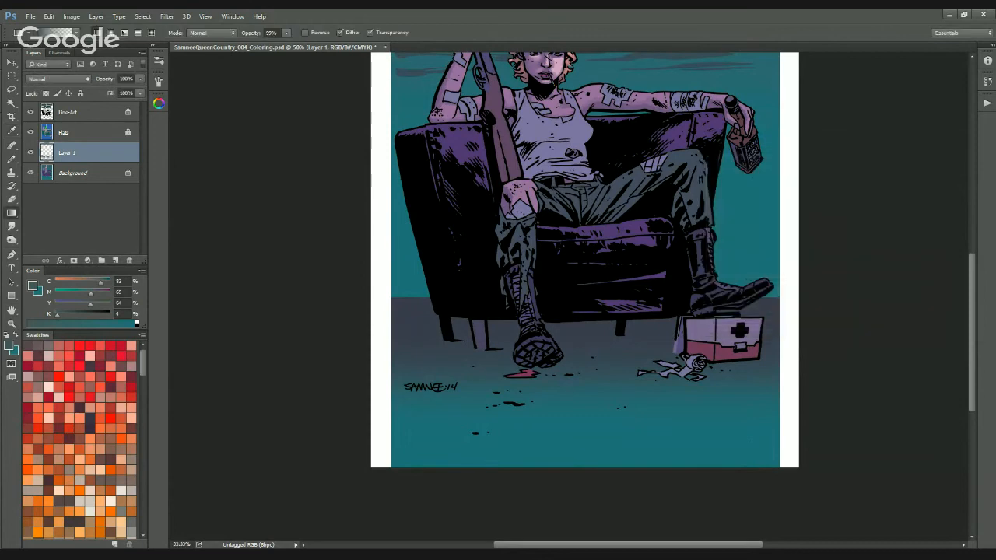
Examine the recolored floor against the figure and the whole illustration at several magnifications
key("ctrl+minus")
key("ctrl+minus")
key("ctrl+plus")
key("ctrl+plus")
key("ctrl+plus")
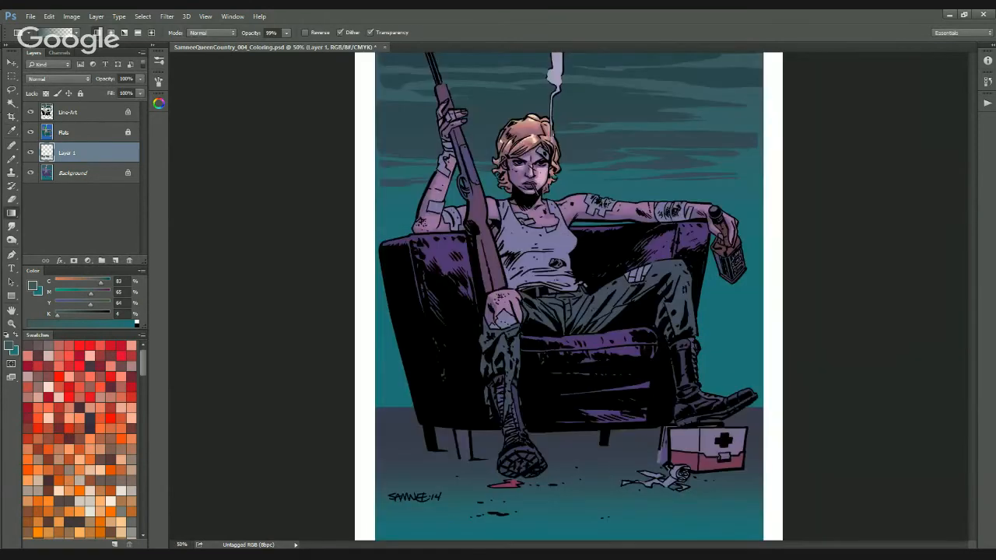
key("ctrl+minus")
key("ctrl+minus")
key("ctrl+minus")
key("ctrl+plus")
key("ctrl+plus")
key("ctrl+plus")
key("ctrl+plus")
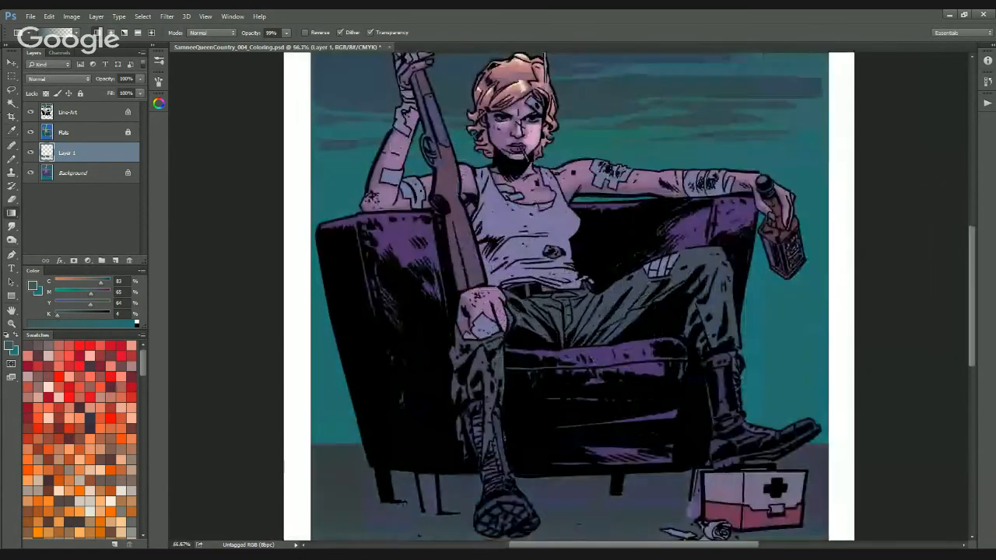
key("ctrl+minus")
key("ctrl+minus")
key("ctrl+plus")
key("ctrl+plus")
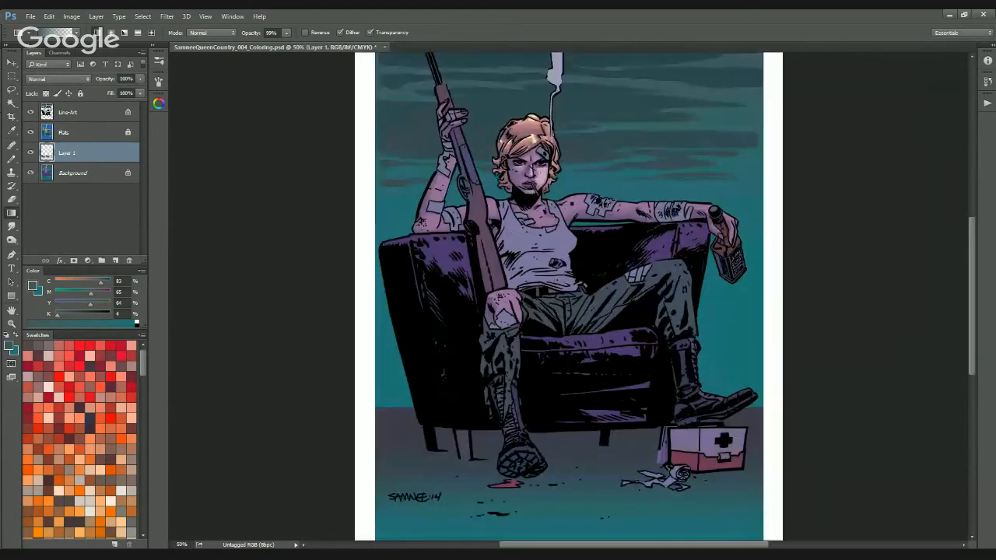
left_click_drag(621, 352, 668, 229)
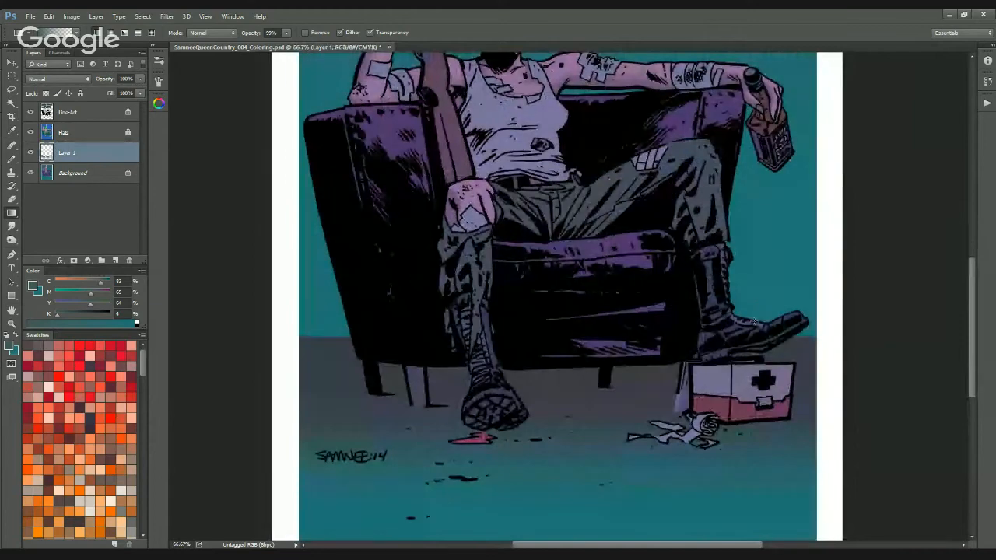
left_click_drag(586, 242, 559, 460)
On the Line-Art layer, lasso a loose region around the cigarette smoke trail from the hair up to the picture's upper edge
key("ctrl+plus")
key("ctrl+plus")
key("ctrl+plus")
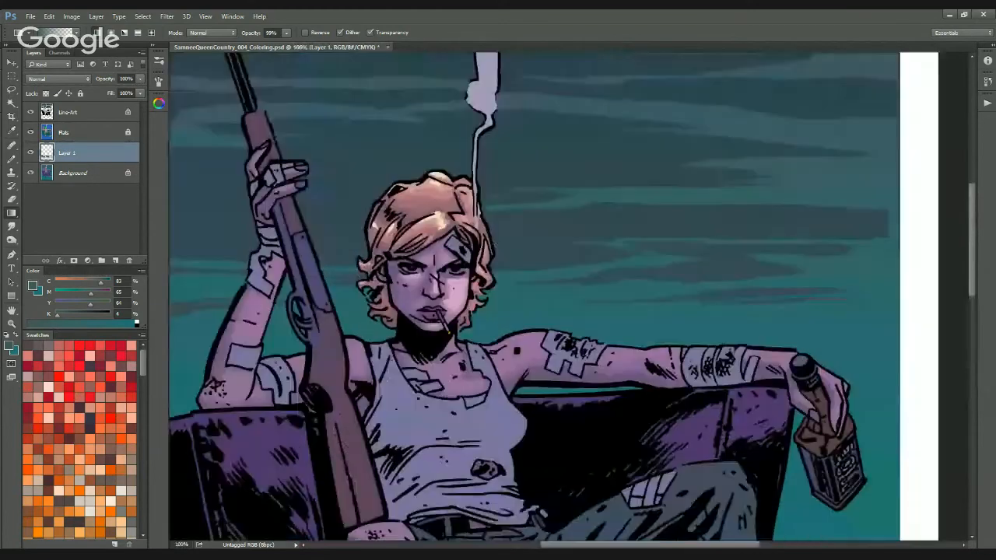
left_click_drag(399, 150, 472, 439)
left_click_drag(489, 198, 562, 299)
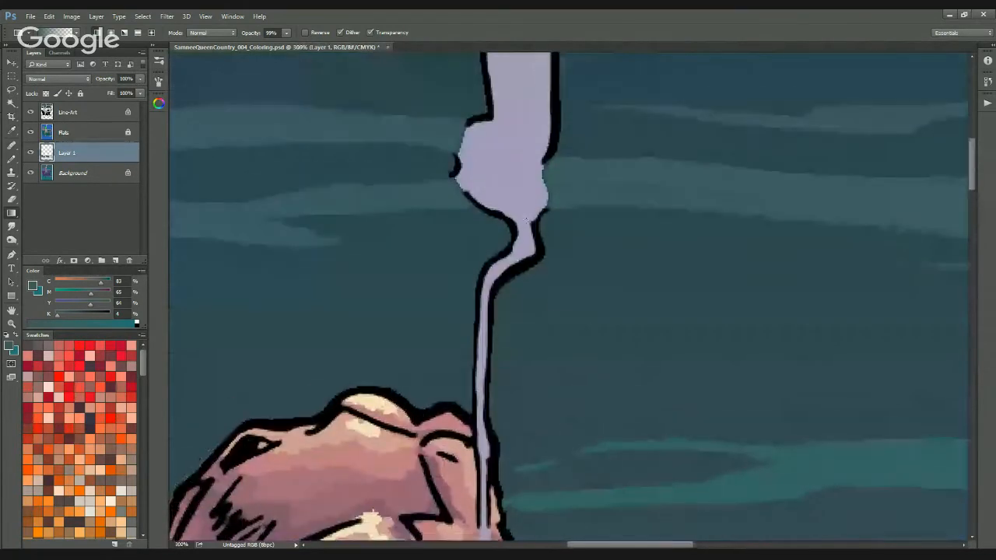
left_click_drag(531, 220, 516, 330)
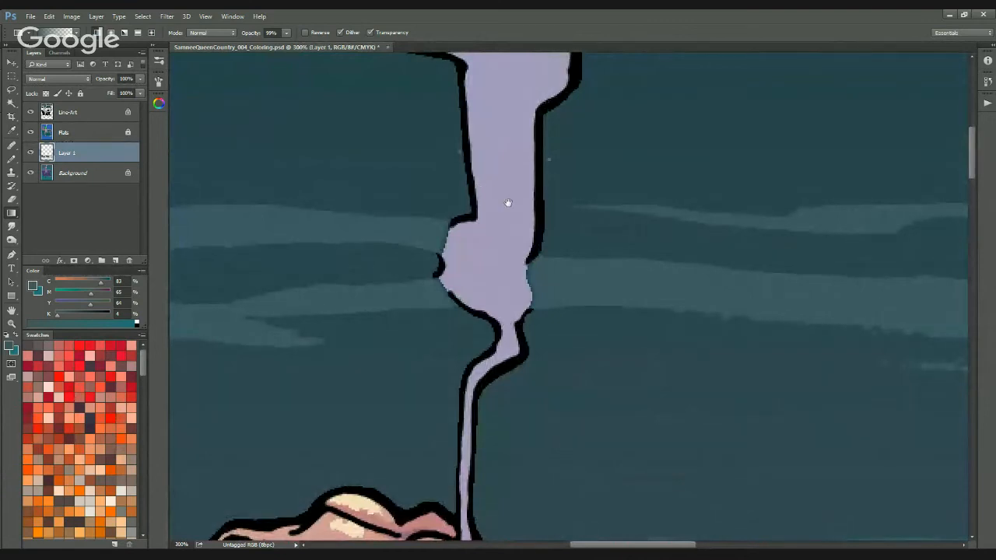
mouse_move(518, 146)
left_mouse_down()
mouse_move(522, 205)
mouse_move(541, 95)
left_mouse_up()
key("l")
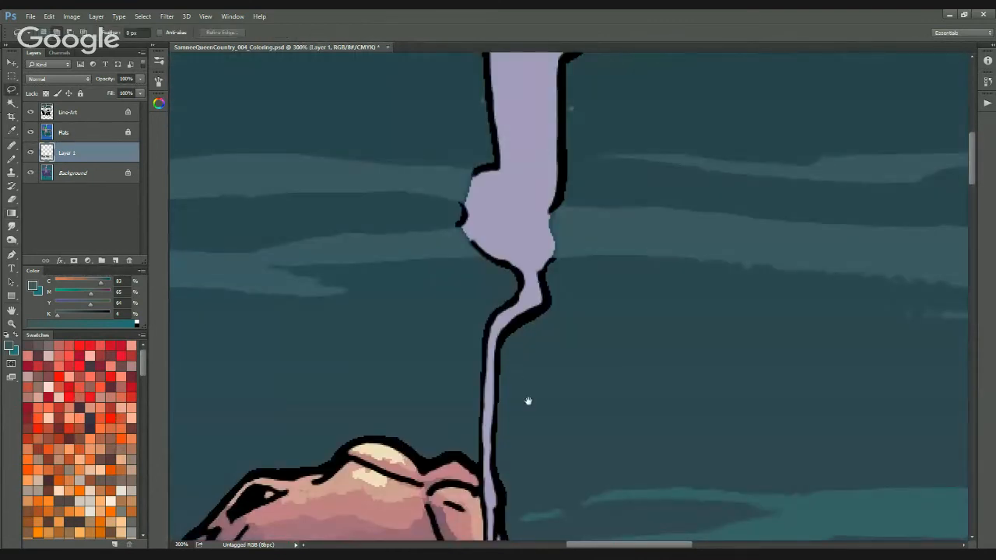
left_click_drag(528, 401, 524, 313)
left_click_drag(486, 243, 476, 284)
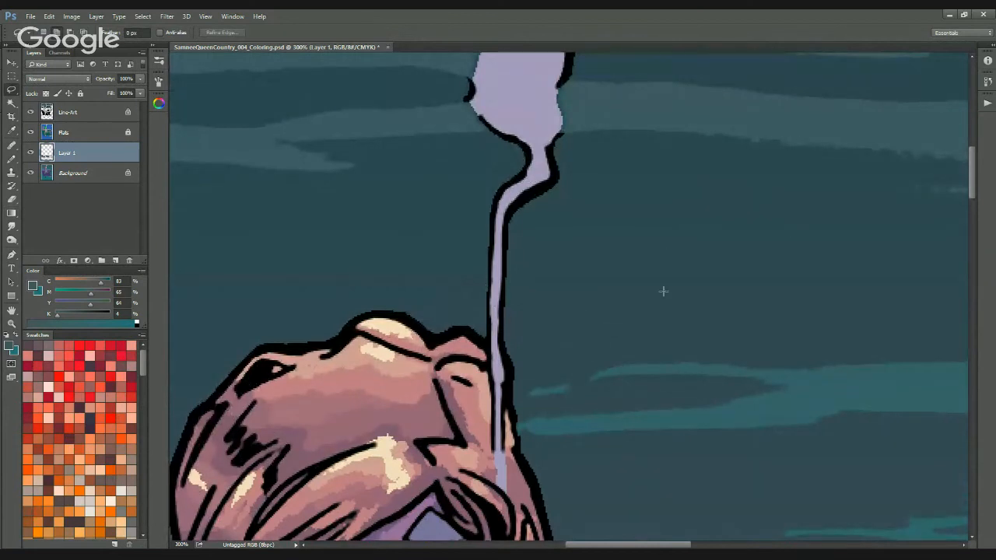
key("w")
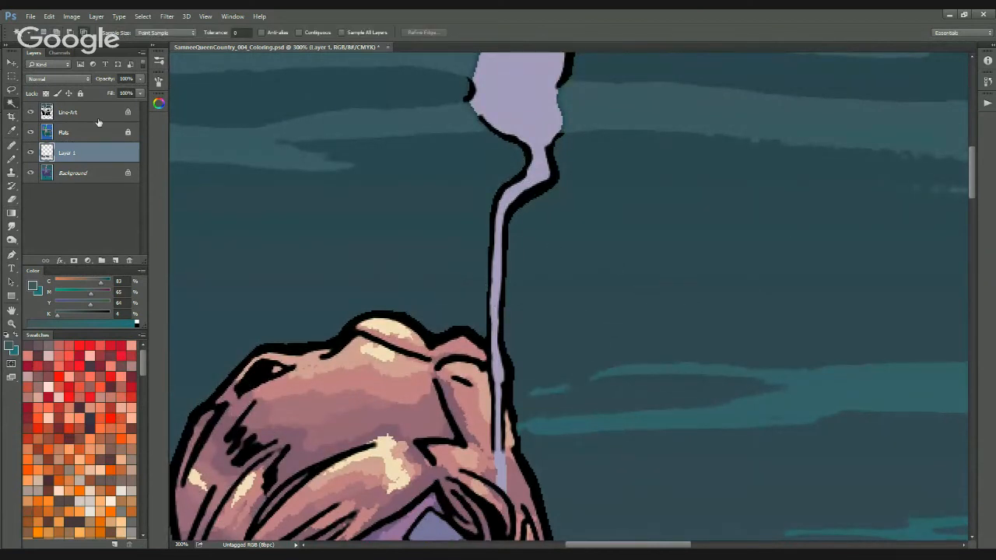
left_click(93, 115)
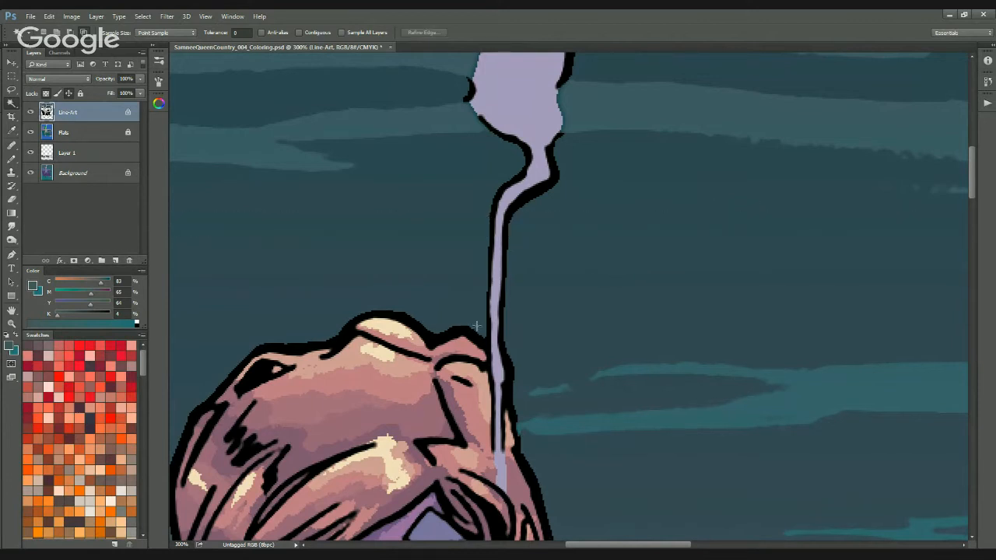
key("l")
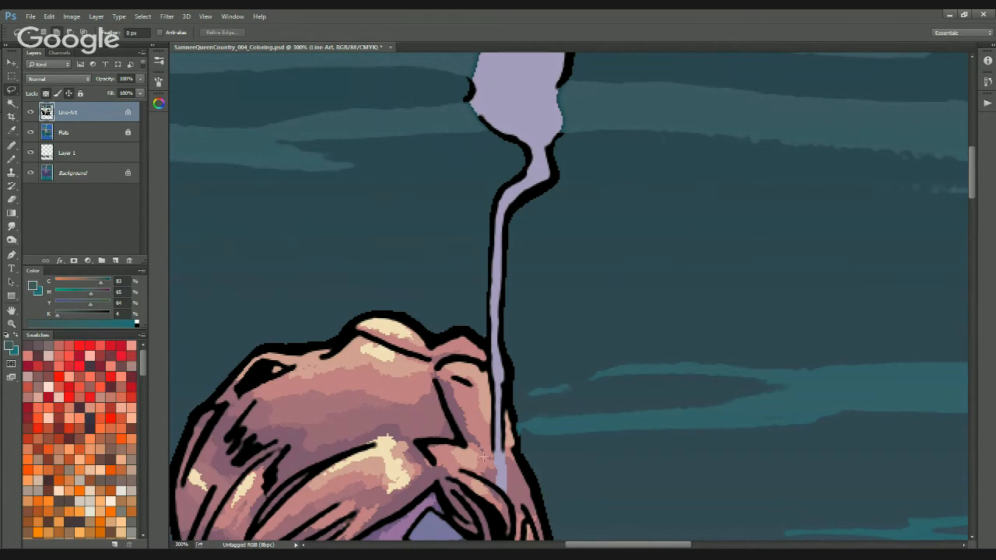
key("f")
mouse_move(476, 309)
left_mouse_down()
mouse_move(460, 205)
mouse_move(440, 394)
mouse_move(385, 237)
mouse_move(403, 99)
mouse_move(636, 107)
mouse_move(629, 388)
mouse_move(635, 216)
mouse_move(648, 196)
mouse_move(510, 503)
left_mouse_up()
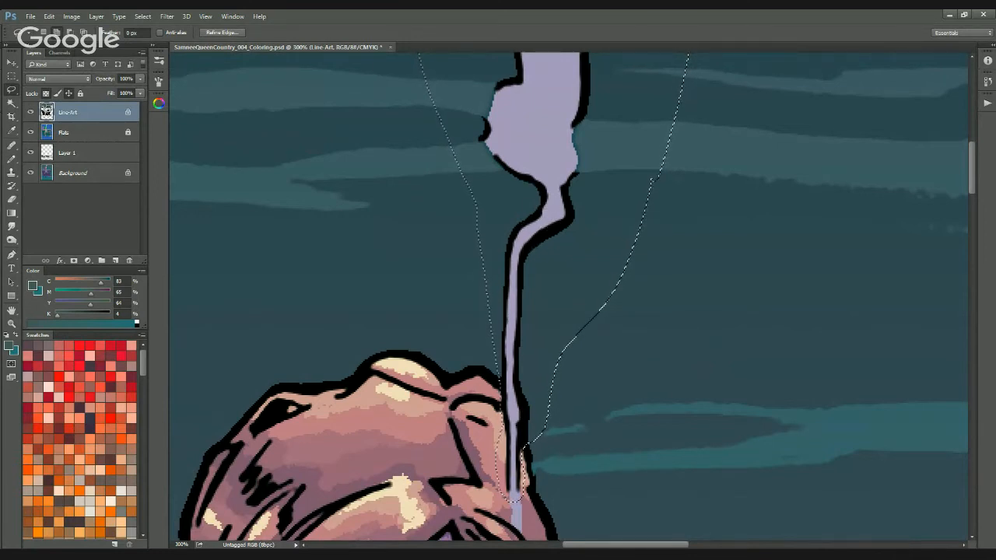
Narrow the selection to the smoke's black outlines and fill them with the lavender sampled from the smoke
key("w")
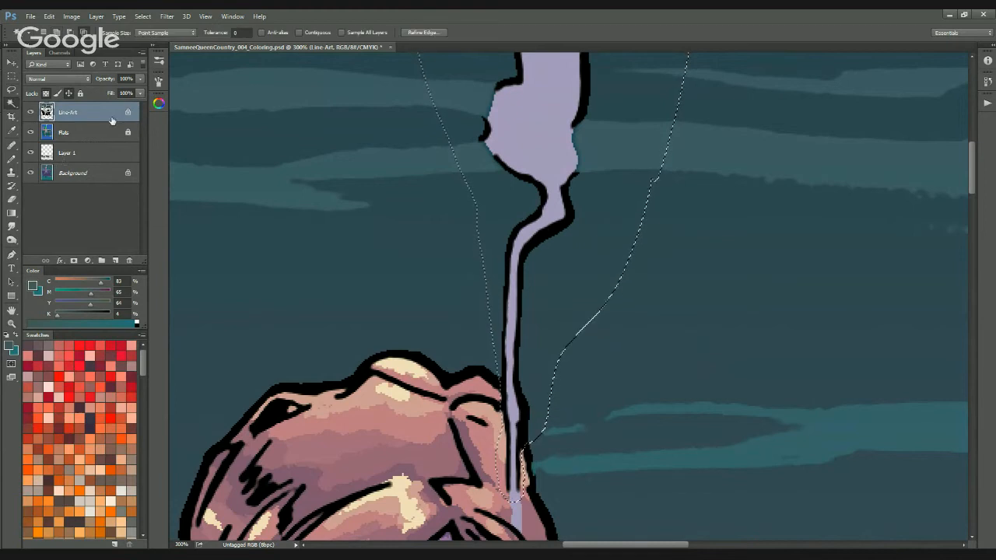
left_click(559, 232)
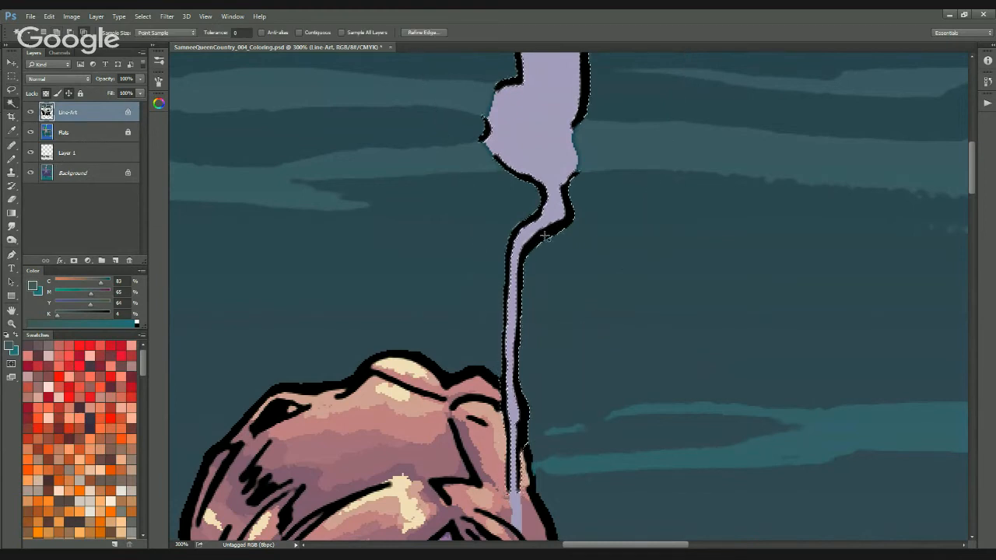
mouse_move(568, 229)
left_mouse_down()
mouse_move(615, 275)
mouse_move(552, 381)
mouse_move(558, 228)
left_mouse_up()
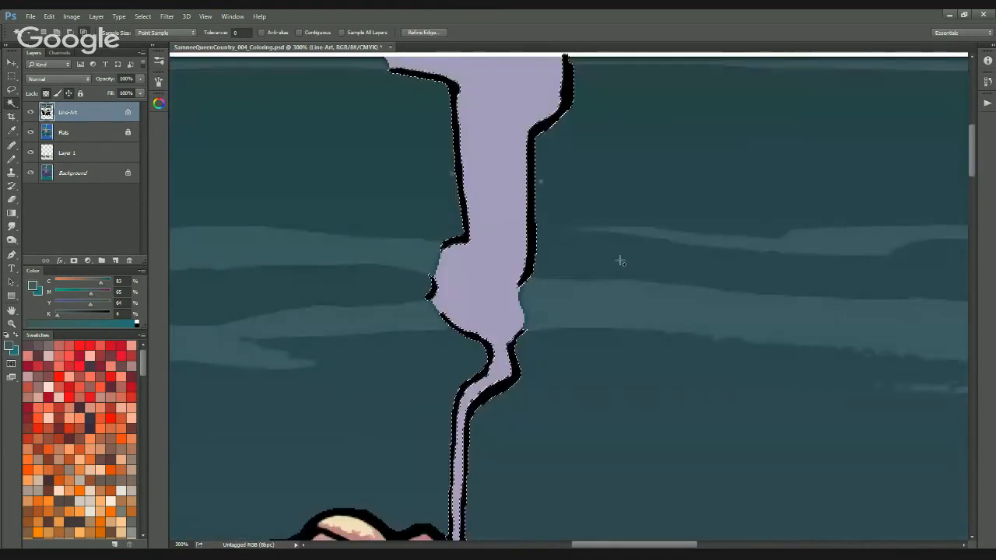
key("b")
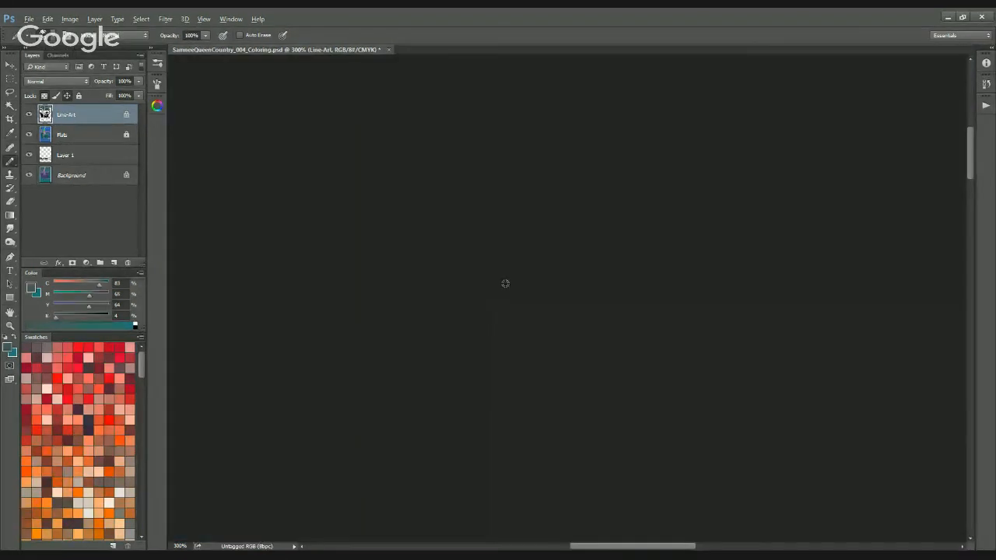
left_click(494, 330, "alt")
key("alt+BackSpace")
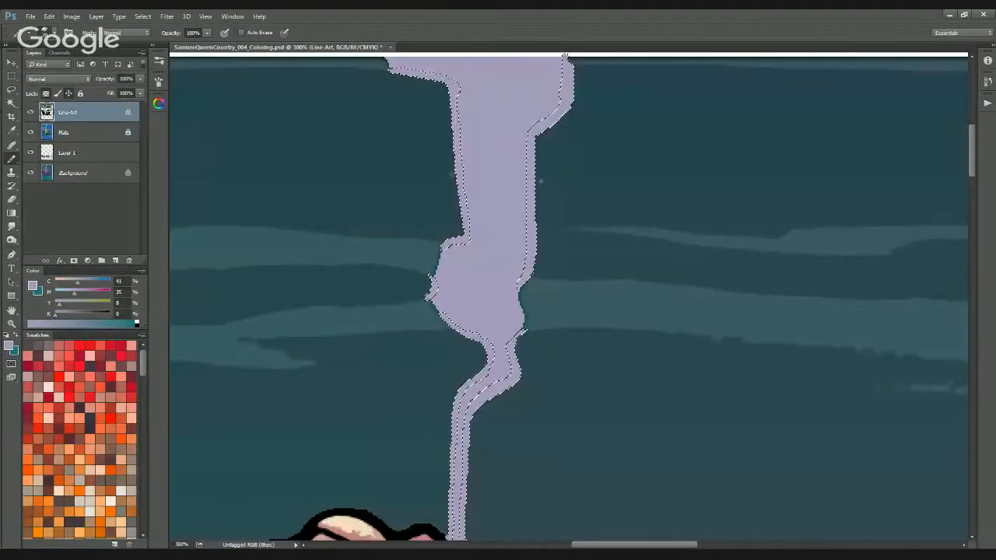
Lighten the smoke's outlines with a Hue/Saturation adjustment, setting lightness to +41
key("ctrl+d")
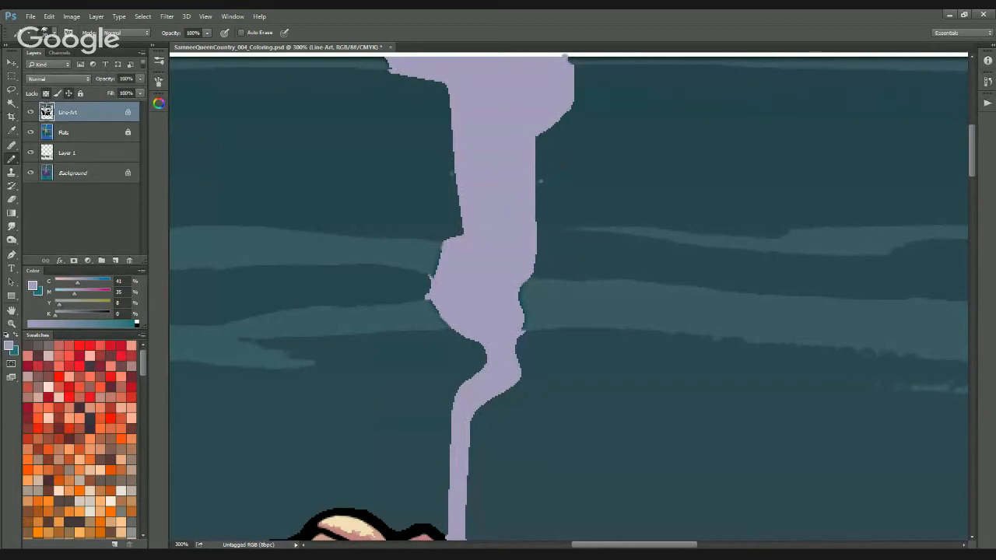
key("ctrl+u")
left_click_drag(794, 283, 814, 283)
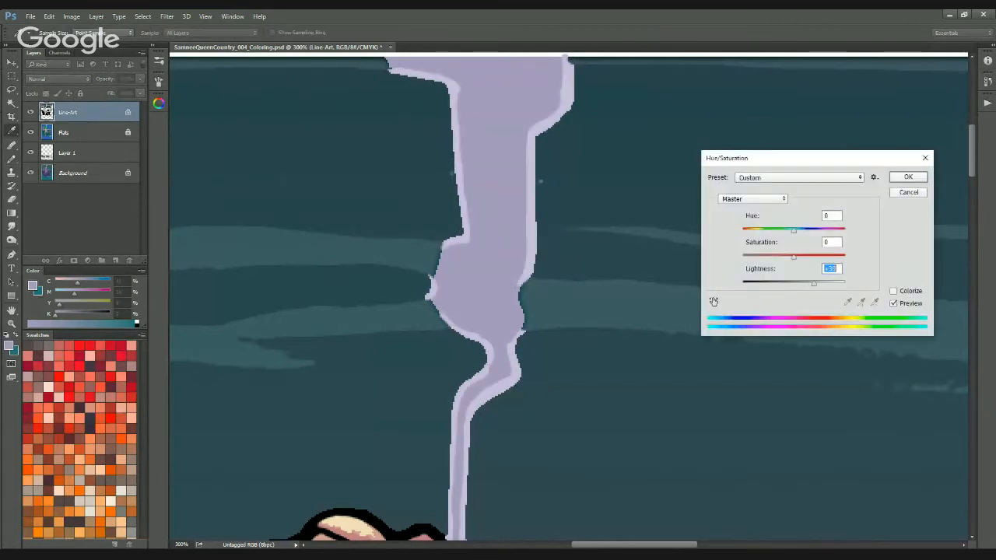
key("ctrl+minus")
key("ctrl+minus")
key("ctrl+minus")
key("ctrl+plus")
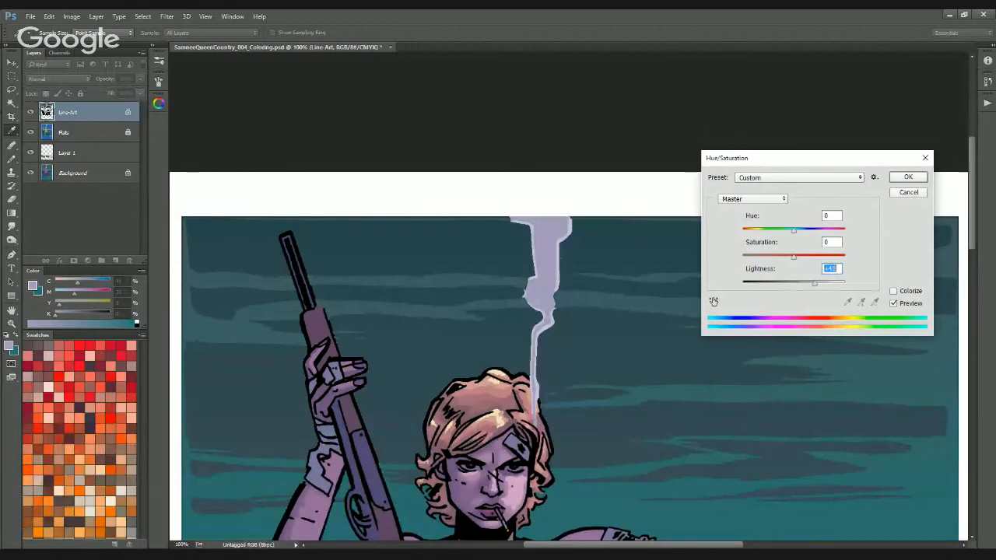
left_click_drag(650, 412, 647, 246)
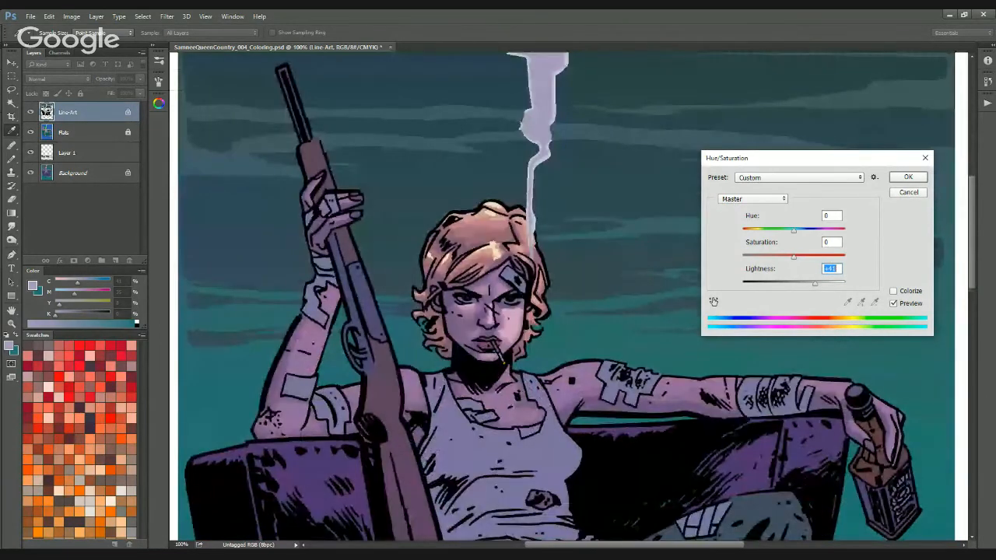
key("Return")
Examine how the lightened smoke outlines read against the full illustration and the figure
key("ctrl+minus")
key("ctrl+minus")
key("ctrl+minus")
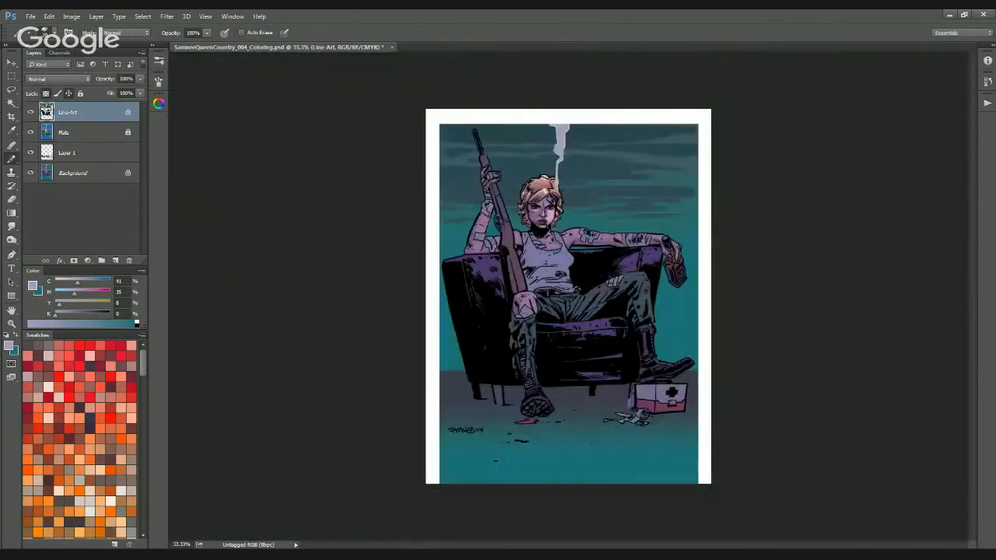
key("ctrl+plus")
key("ctrl+plus")
key("ctrl+plus")
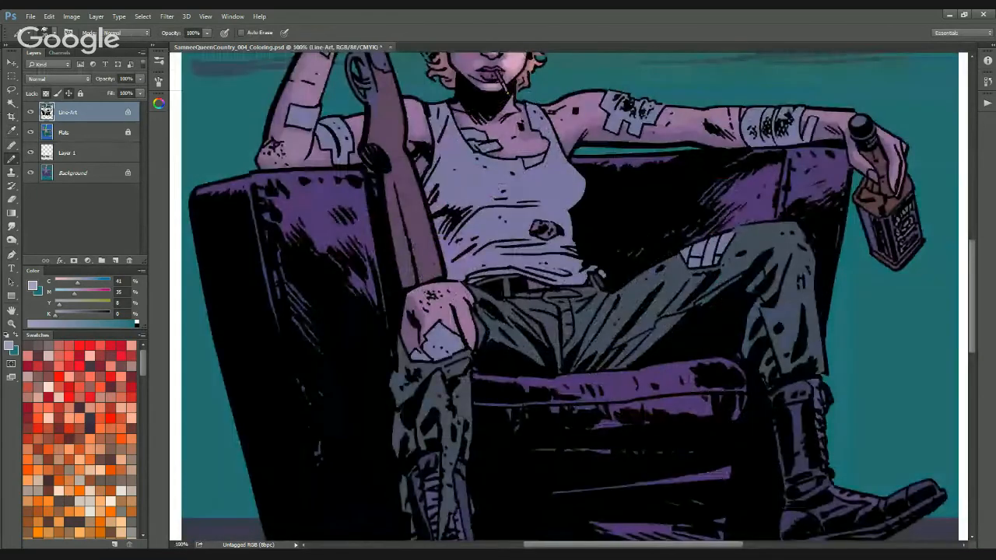
left_click_drag(573, 188, 556, 303)
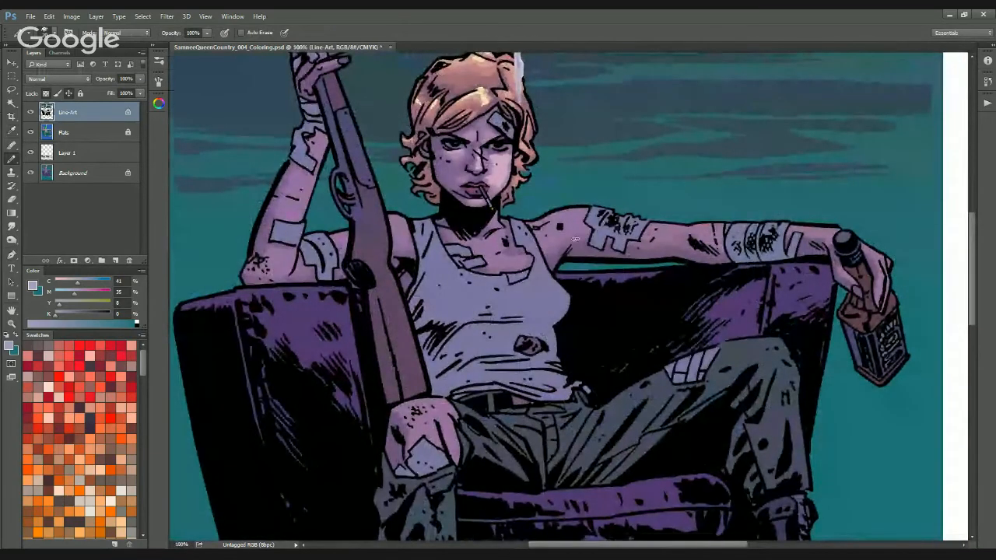
On the Line-Art layer, recolor the black blood spots on the bare knee with a dark red of C 80, M 100, Y 90, K 0
left_click(100, 431)
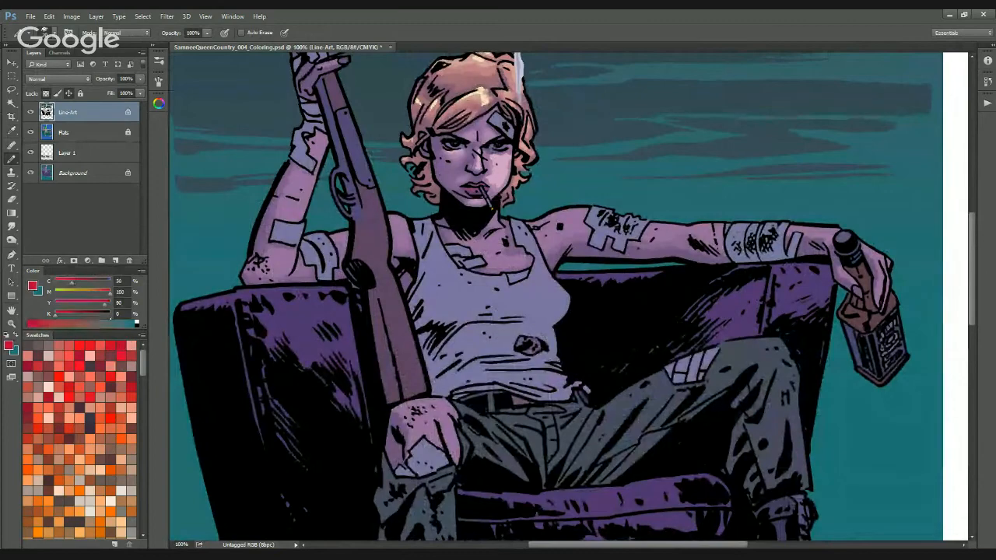
left_click(119, 382)
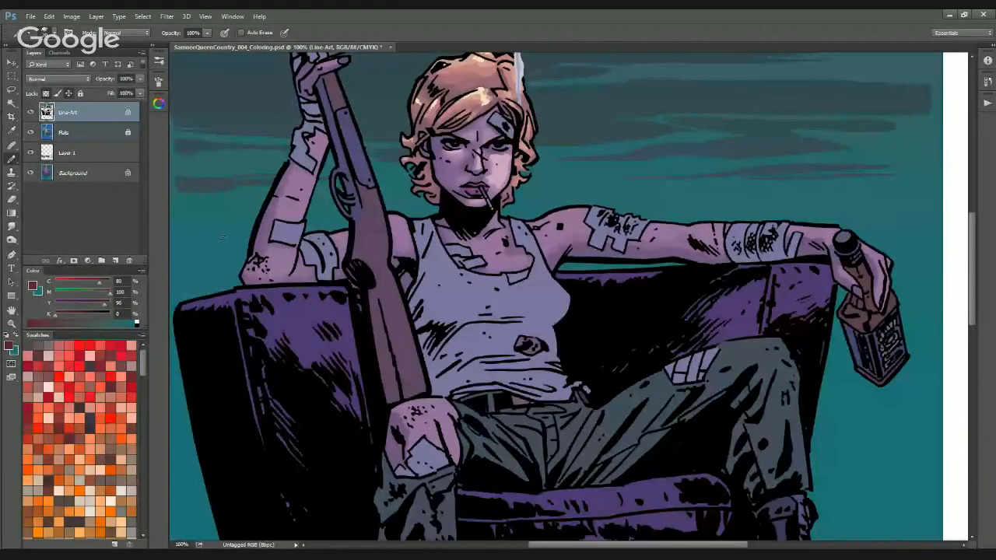
left_click_drag(379, 311, 436, 187)
left_click(25, 32)
left_click(47, 35)
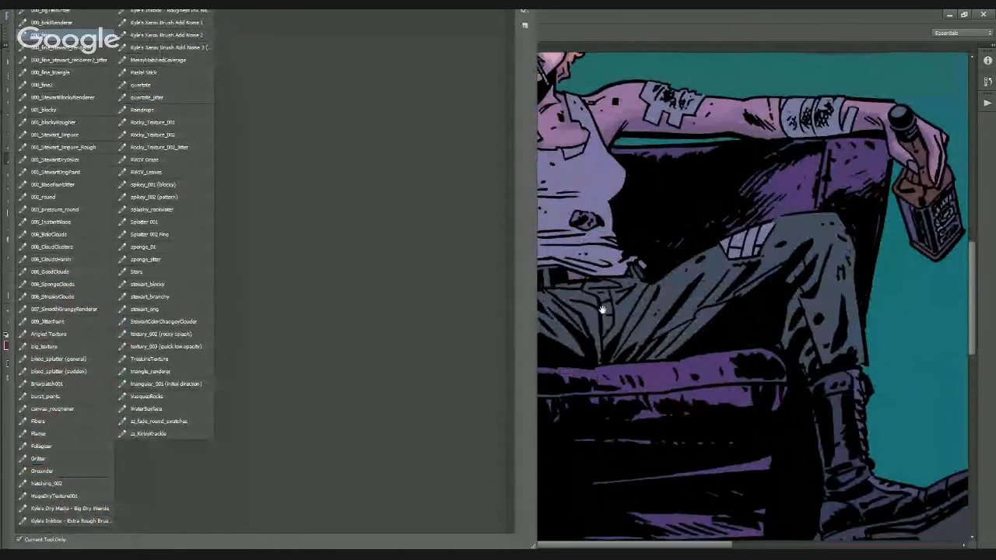
left_click_drag(603, 310, 654, 294)
key("ctrl+plus")
key("ctrl+plus")
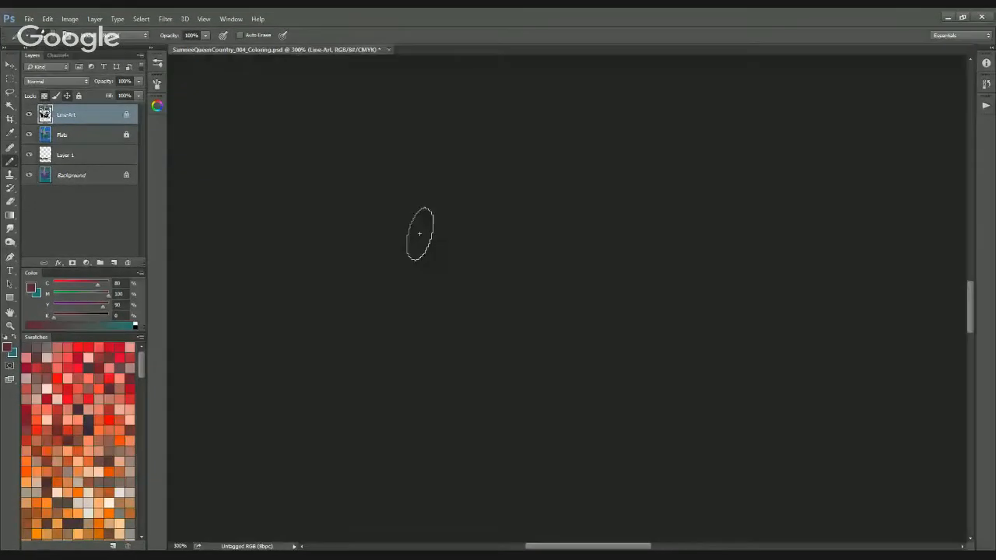
mouse_move(421, 234)
left_mouse_down()
mouse_move(453, 223)
mouse_move(401, 240)
left_mouse_up()
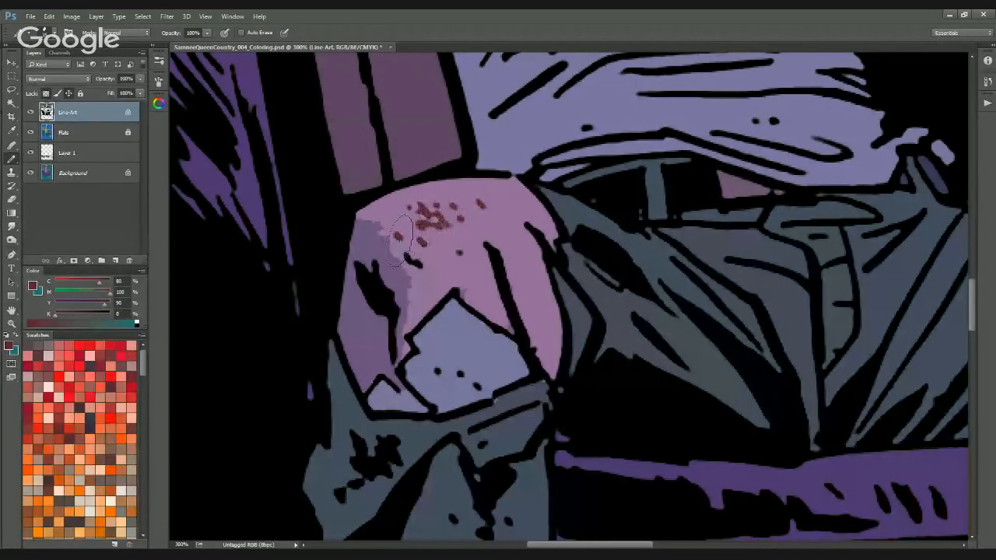
Recolor the black stains on the outstretched arm's two bandages with the dark red deepened to 25% black
mouse_move(790, 196)
left_mouse_down()
mouse_move(687, 251)
mouse_move(425, 297)
mouse_move(547, 231)
mouse_move(836, 314)
left_mouse_up()
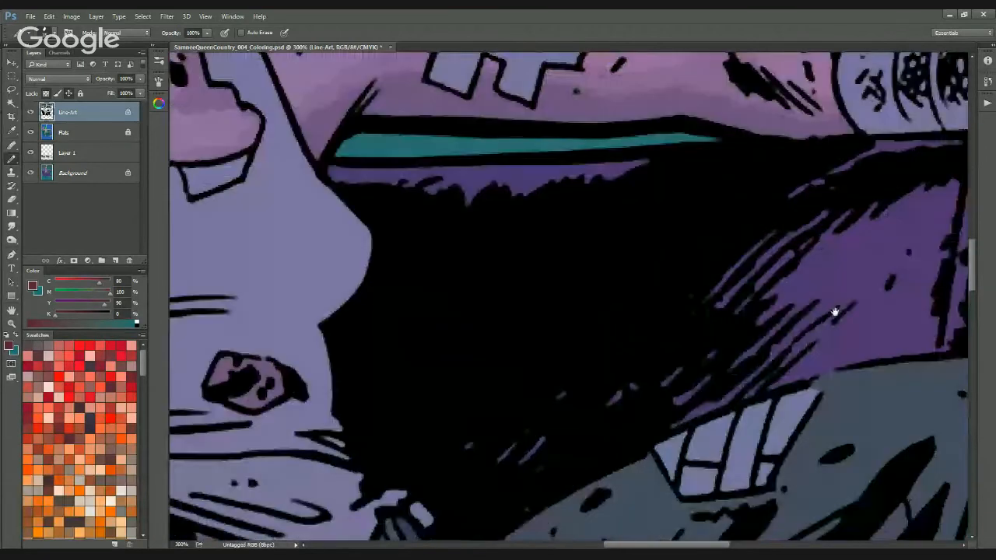
mouse_move(445, 343)
left_mouse_down()
mouse_move(470, 339)
mouse_move(459, 333)
mouse_move(508, 345)
mouse_move(485, 349)
mouse_move(480, 344)
left_mouse_up()
key("ctrl+z")
left_click_drag(561, 190, 319, 460)
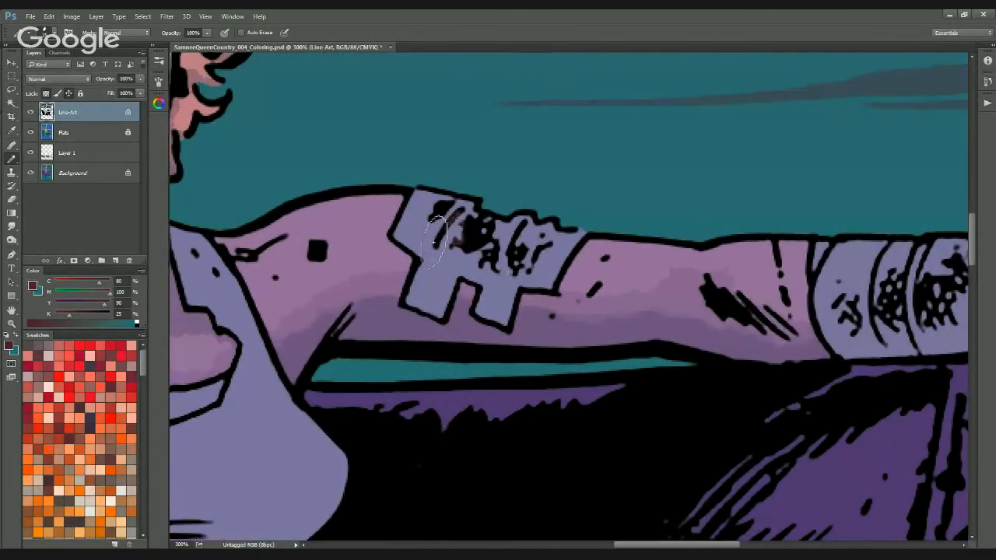
mouse_move(447, 238)
left_mouse_down()
mouse_move(477, 240)
mouse_move(473, 251)
mouse_move(520, 250)
mouse_move(516, 264)
left_mouse_up()
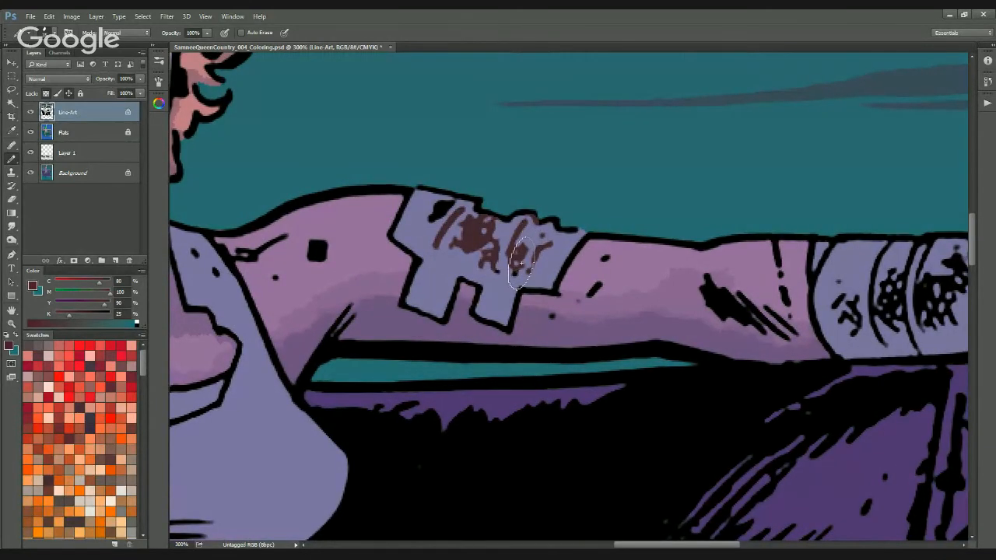
mouse_move(732, 297)
left_mouse_down()
mouse_move(529, 291)
mouse_move(417, 303)
left_mouse_up()
mouse_move(567, 292)
left_mouse_down()
mouse_move(578, 327)
mouse_move(640, 309)
mouse_move(620, 295)
mouse_move(616, 307)
mouse_move(634, 268)
mouse_move(648, 302)
left_mouse_up()
Recolor the line art inside the bottle's brown liquid with the sampled brown darkened to C 75, M 75, Y 72, K 46
mouse_move(794, 406)
left_mouse_down()
mouse_move(324, 296)
mouse_move(315, 165)
left_mouse_up()
left_click(436, 263, "alt")
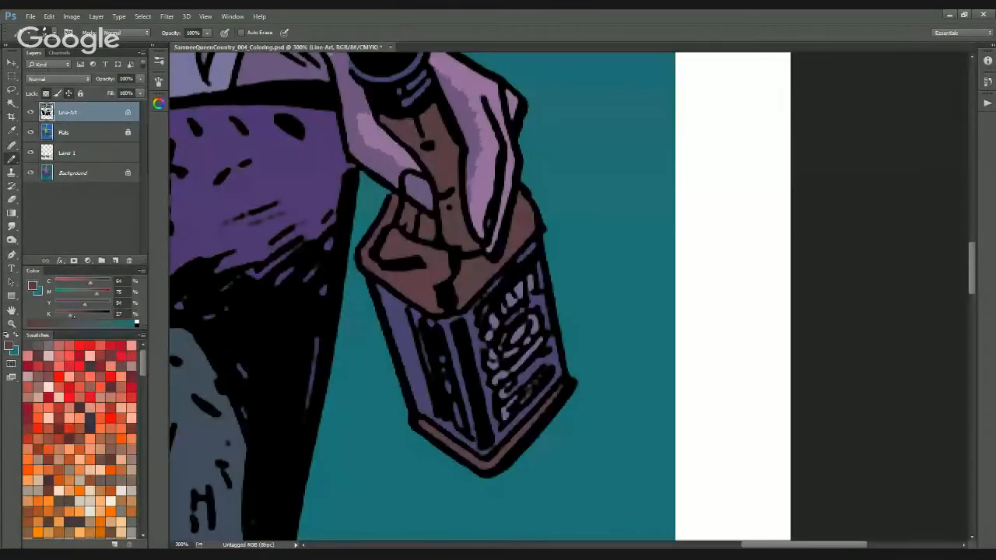
left_click(81, 315)
mouse_move(403, 286)
left_mouse_down()
mouse_move(427, 272)
mouse_move(380, 257)
mouse_move(389, 239)
left_mouse_up()
key("ctrl+z")
left_click_drag(91, 283, 96, 283)
mouse_move(402, 244)
left_mouse_down()
mouse_move(433, 244)
mouse_move(382, 250)
mouse_move(394, 267)
mouse_move(441, 282)
mouse_move(443, 262)
mouse_move(458, 266)
mouse_move(456, 294)
mouse_move(422, 139)
mouse_move(444, 167)
left_mouse_up()
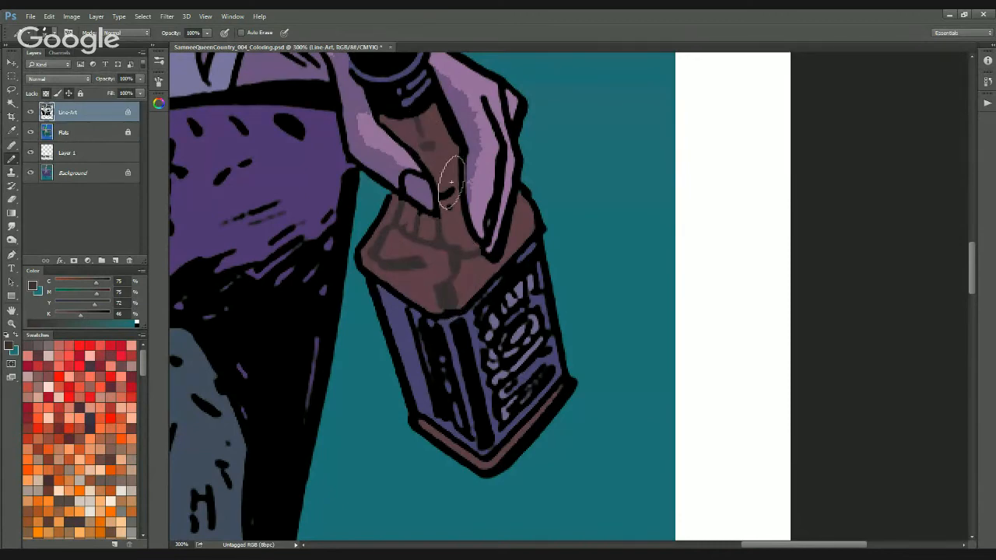
Examine the recolored stains and bottle against the full figure, and inspect the face and cigarette up close
key("ctrl+minus")
key("ctrl+minus")
key("ctrl+minus")
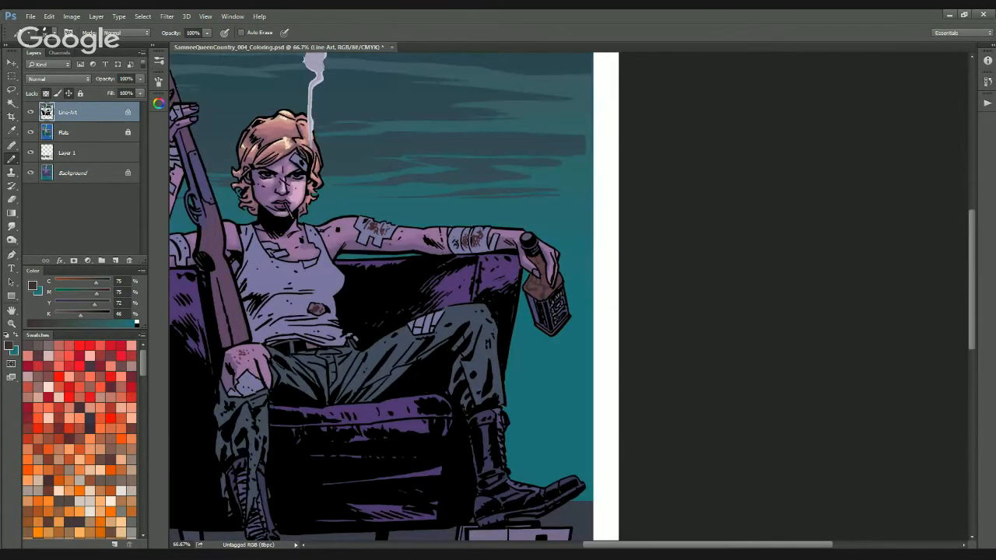
left_click_drag(444, 363, 567, 380)
key("ctrl+plus")
key("ctrl+plus")
key("ctrl+plus")
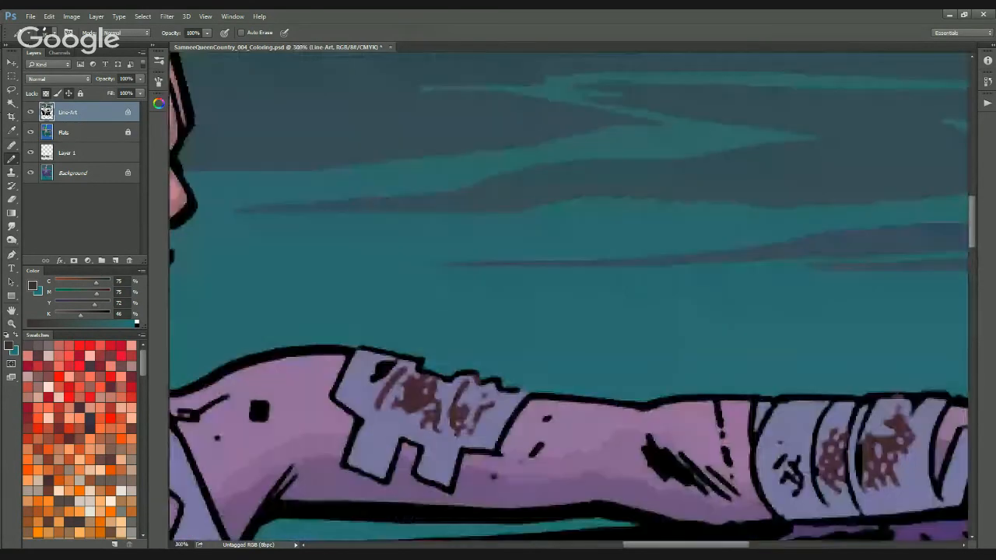
left_click_drag(299, 334, 747, 299)
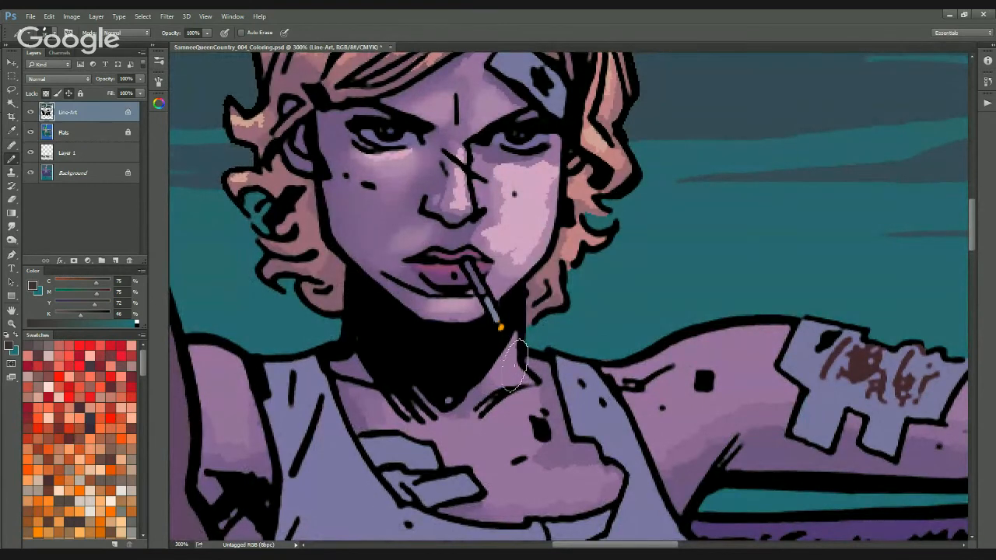
key("ctrl+minus")
key("ctrl+minus")
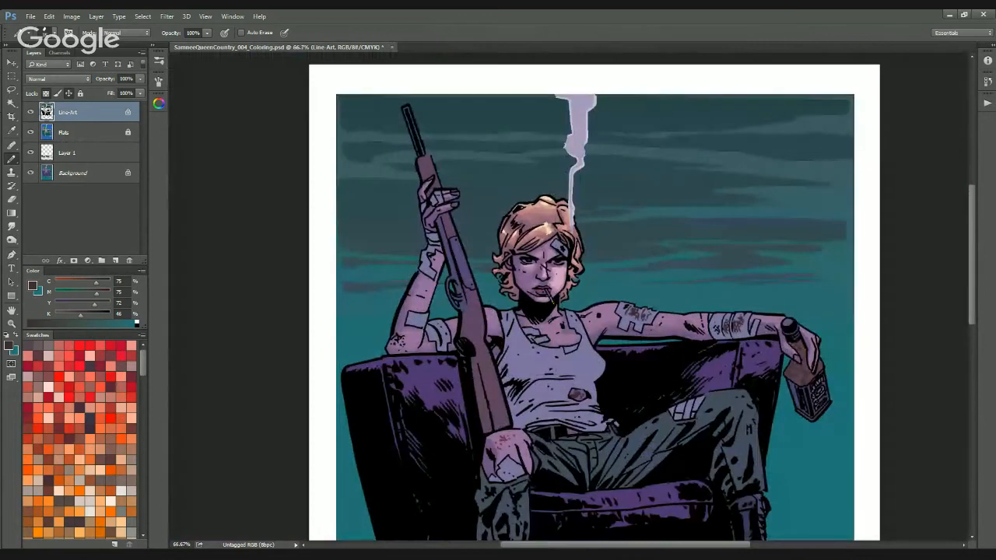
key("ctrl+plus")
key("ctrl+plus")
key("ctrl+plus")
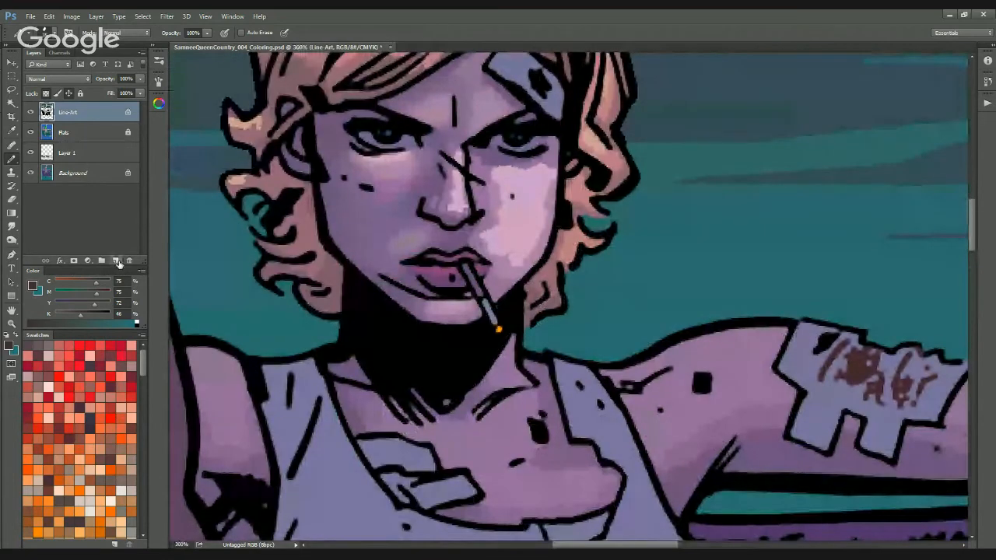
Add a new layer above the Line-Art layer and set its blending mode to Screen
left_click_drag(503, 362, 467, 367)
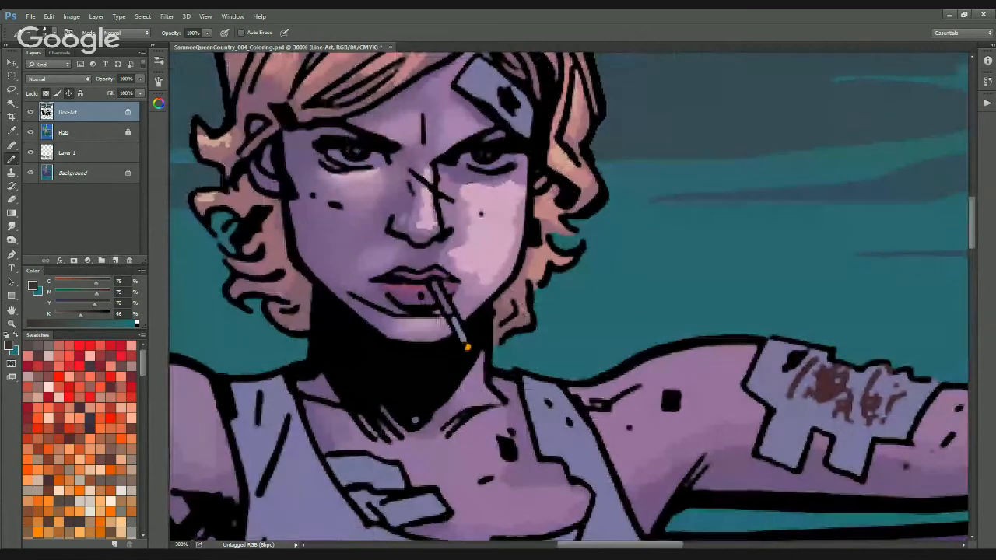
left_click(116, 262)
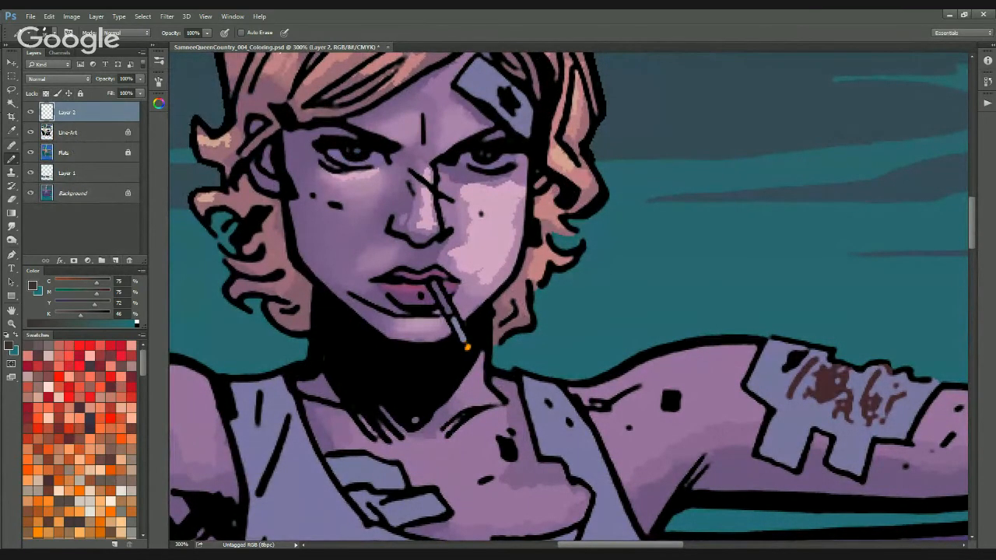
left_click(76, 80)
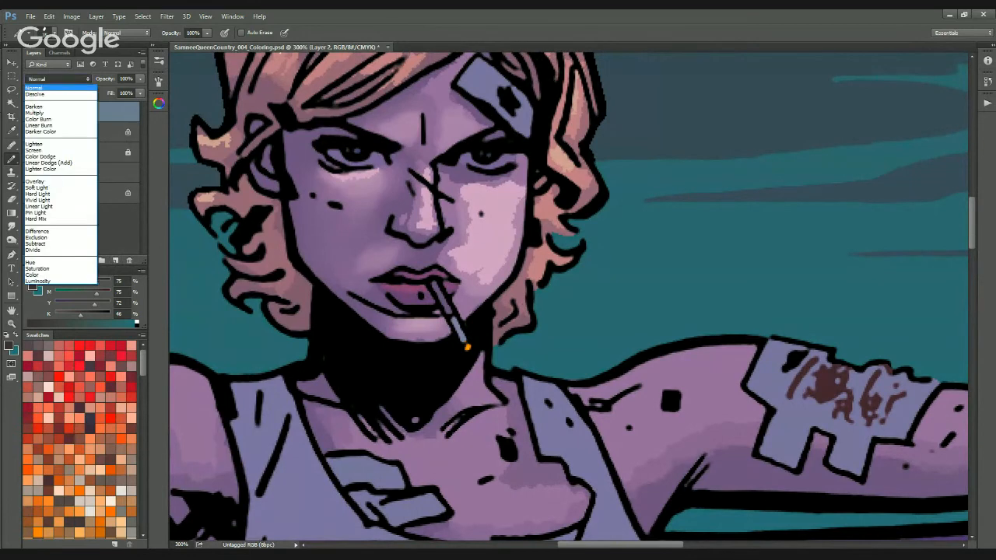
left_click(76, 83)
left_click(76, 80)
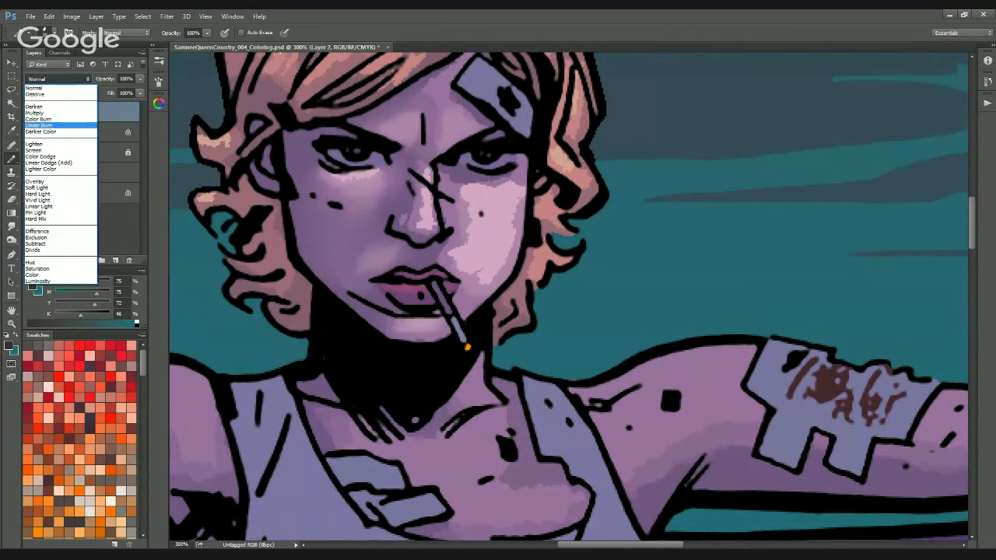
left_click(77, 144)
Set up a soft round brush in Screen mode with an orange of M 70, Y 100 for the cigarette glow
mouse_move(553, 246)
left_mouse_down()
mouse_move(505, 159)
mouse_move(571, 265)
left_mouse_up()
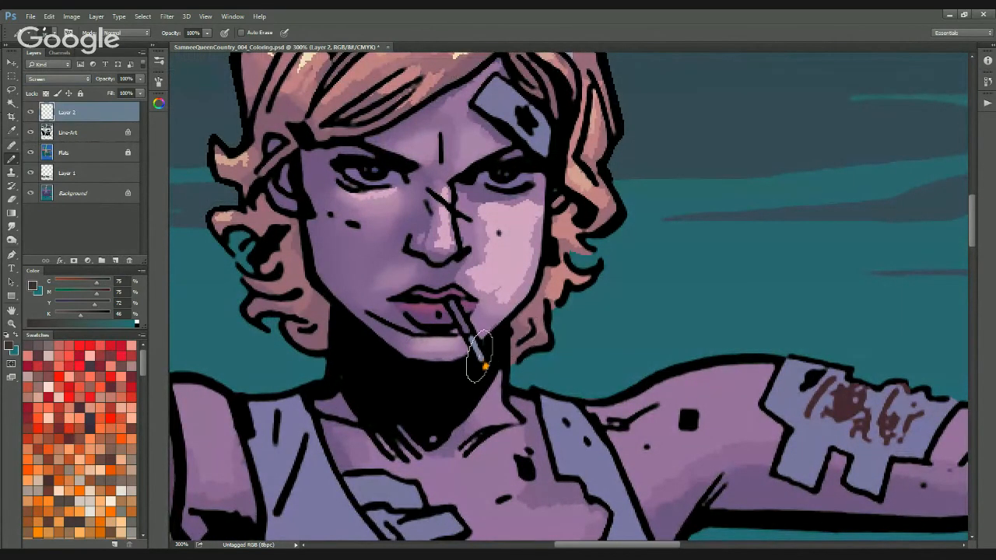
left_click_drag(153, 362, 143, 381)
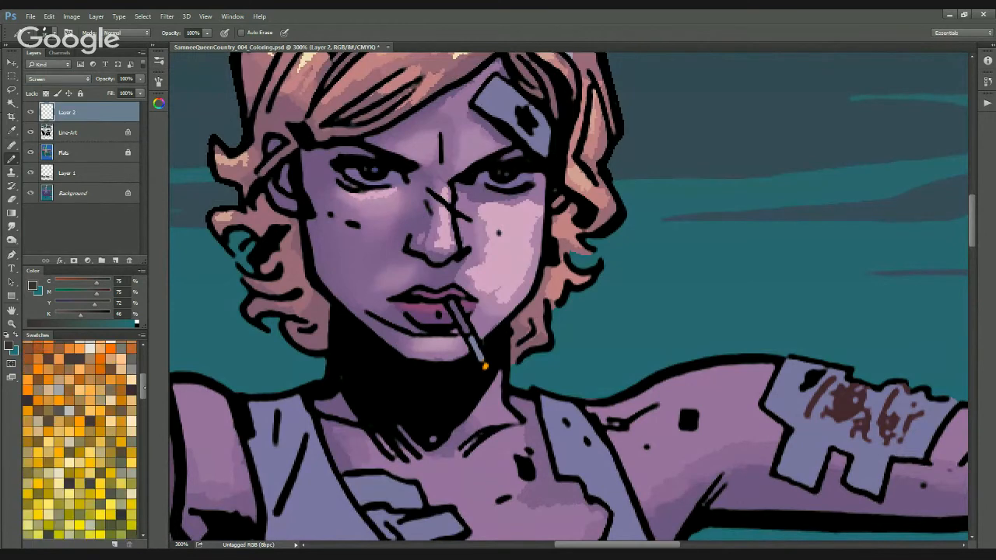
left_click(114, 347)
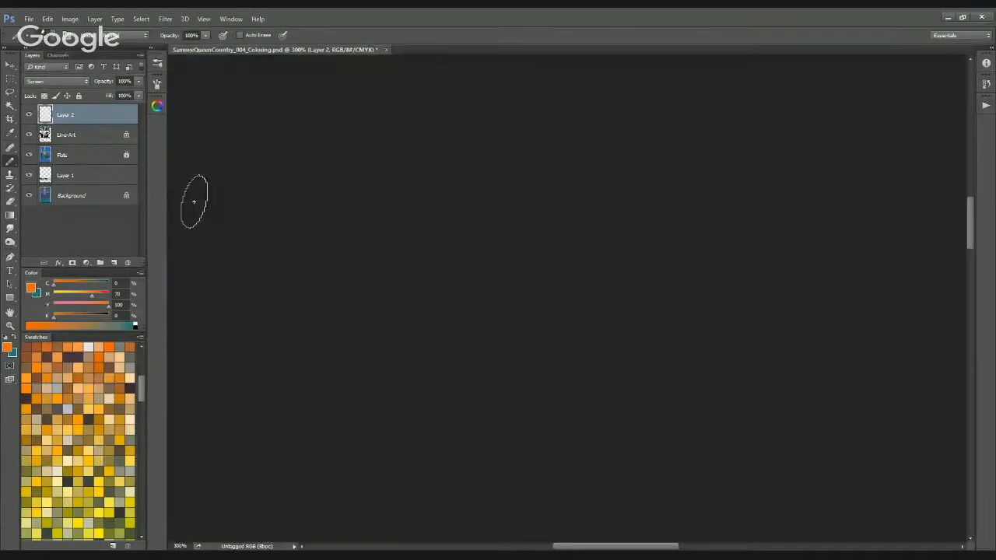
key("shift+b")
key("shift+b")
key("shift+b")
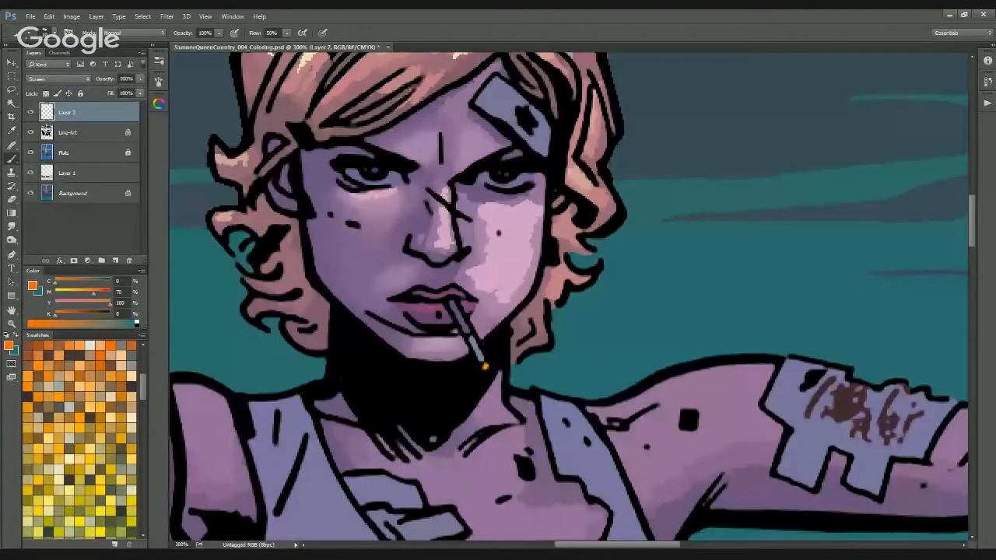
left_click(20, 36)
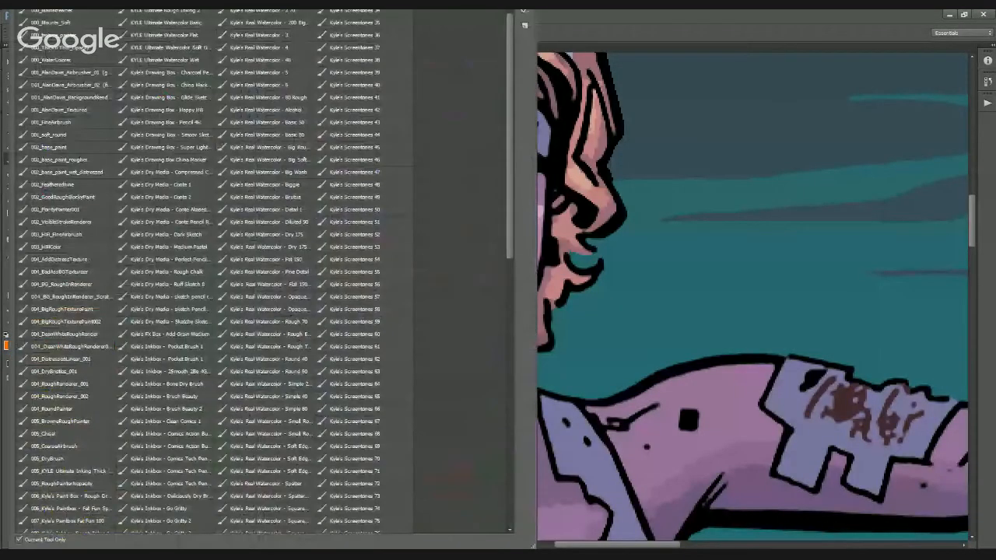
left_click(66, 135)
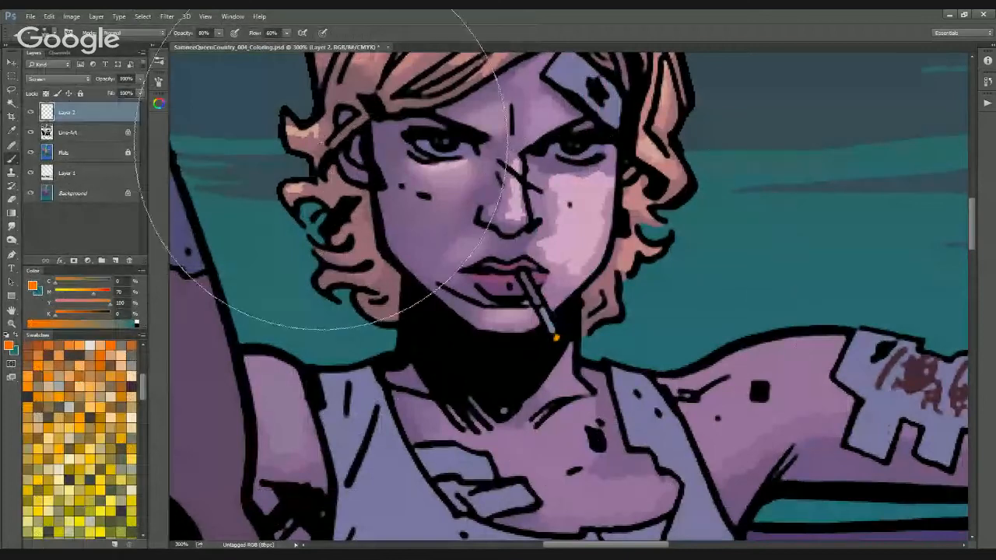
left_click(133, 33)
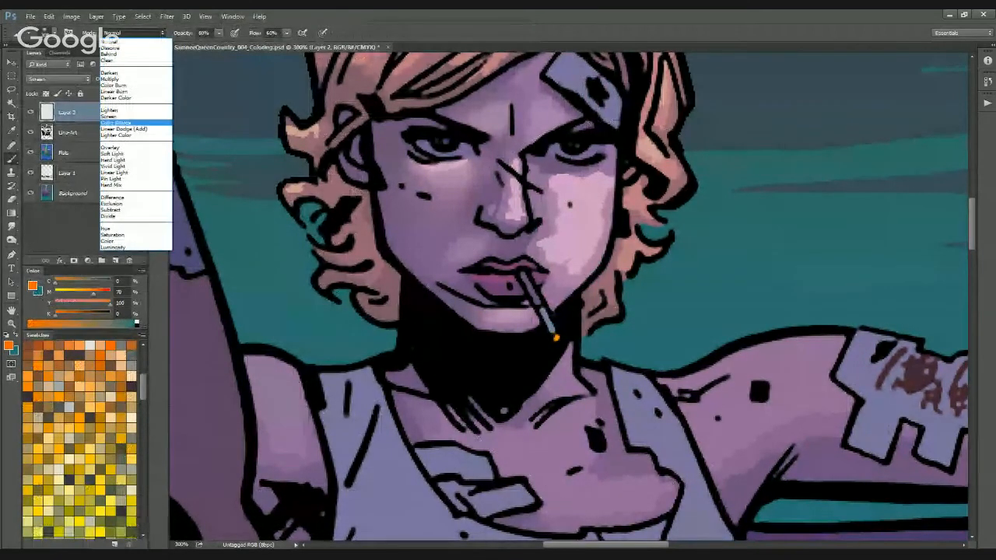
left_click(128, 114)
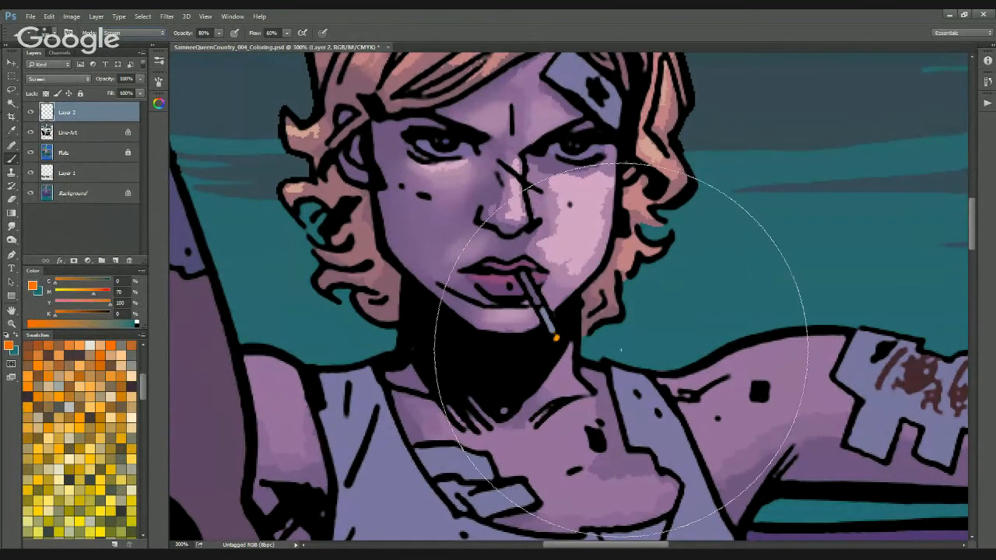
Reduce the brush size and paint a small orange glow around the cigarette's burning tip
mouse_move(673, 327)
left_mouse_down()
mouse_move(620, 334)
mouse_move(682, 281)
left_mouse_up()
key("bracketleft")
key("bracketleft")
key("bracketleft")
key("bracketleft")
key("bracketleft")
key("bracketleft")
key("bracketleft")
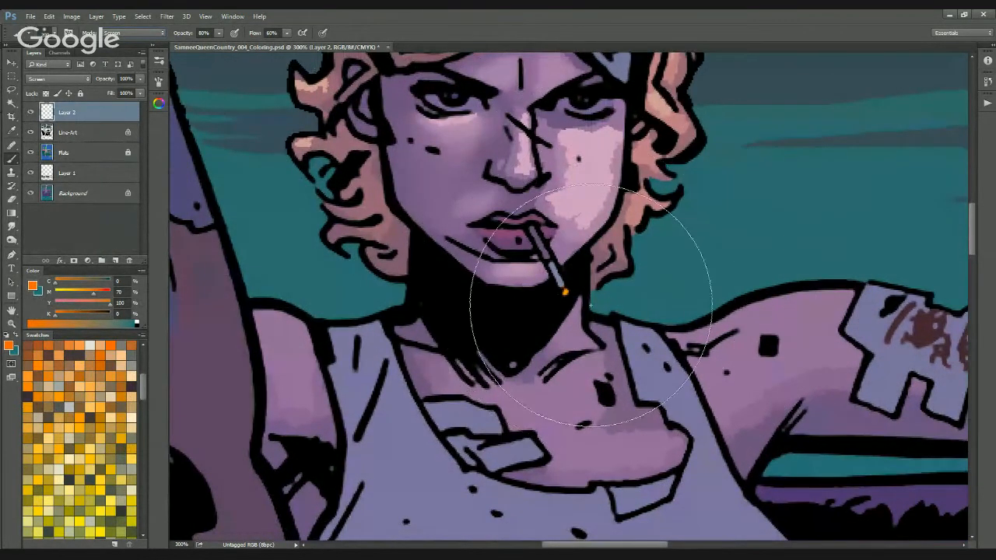
key("bracketleft")
key("bracketleft")
key("bracketleft")
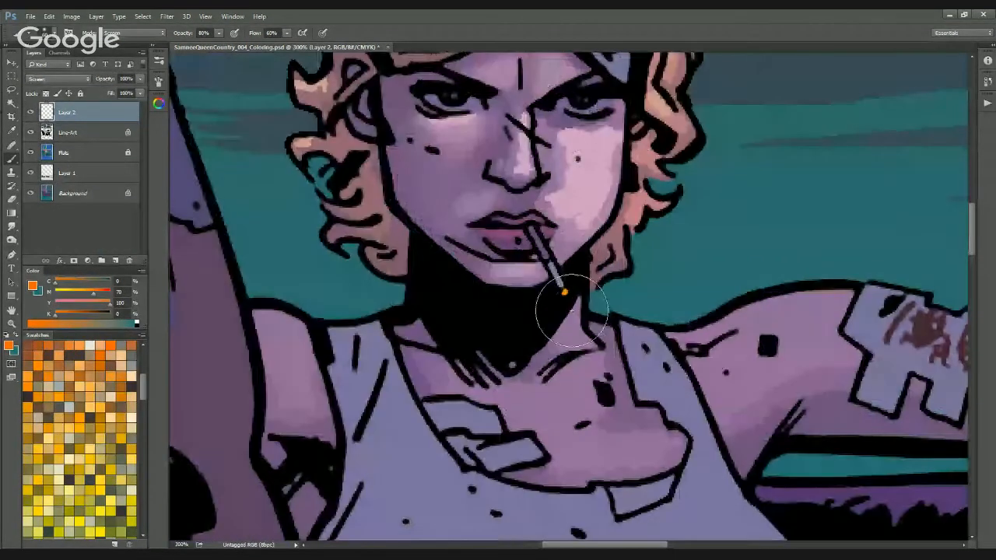
left_click_drag(574, 300, 570, 302)
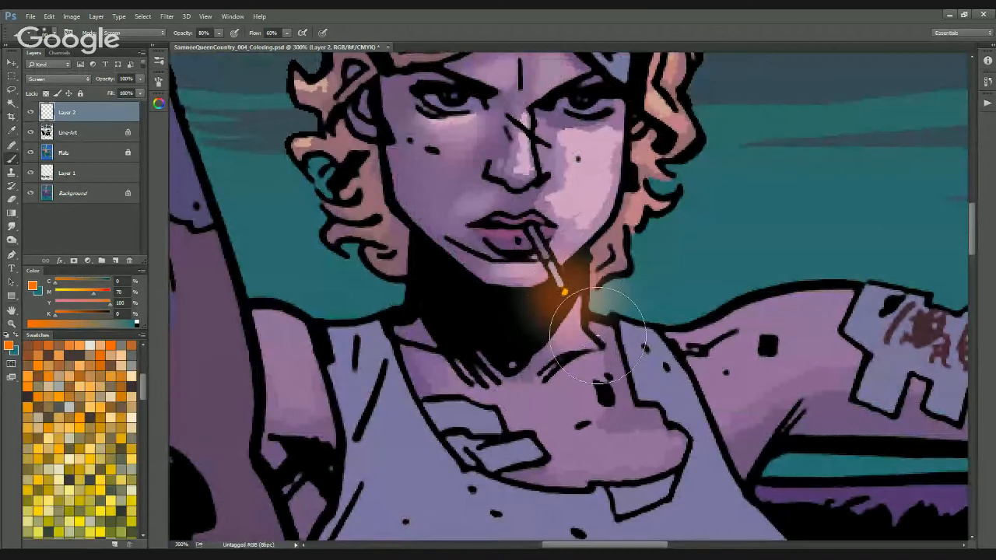
Enlarge the brush and spread a broad, faint orange glow from the cigarette over the face, chest and nearby background
key("bracketright")
key("bracketright")
key("bracketright")
key("bracketright")
key("bracketright")
key("bracketright")
key("bracketright")
key("bracketright")
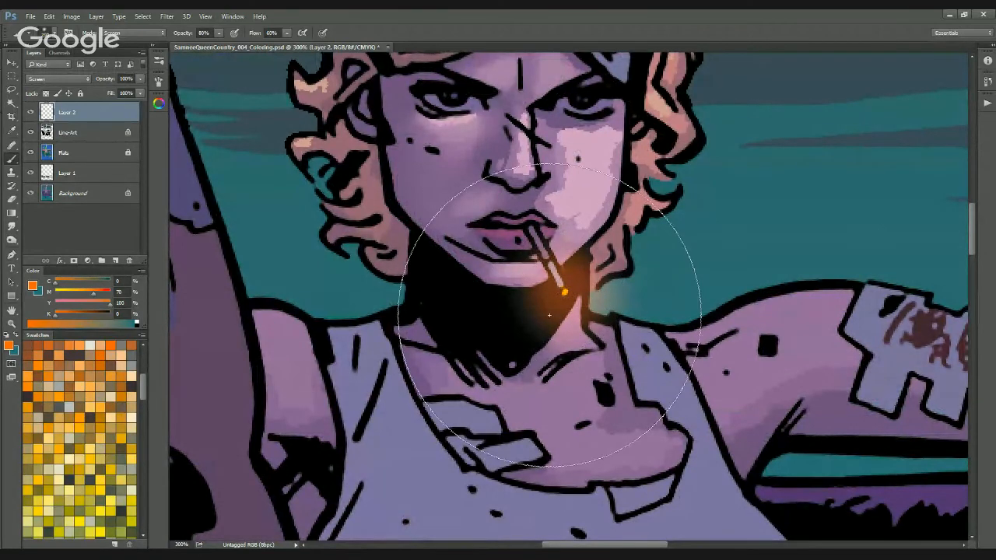
key("ctrl+minus")
key("ctrl+minus")
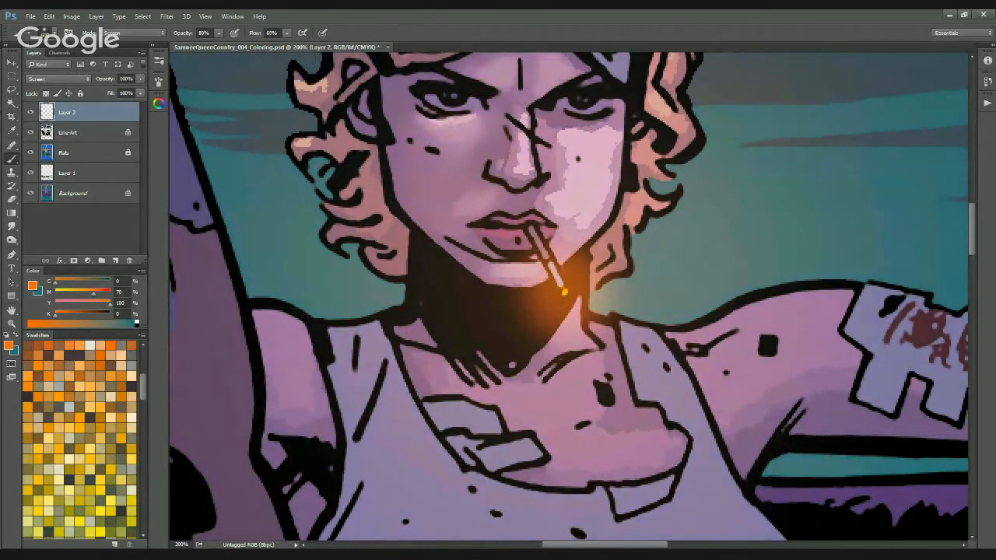
key("ctrl+plus")
key("ctrl+plus")
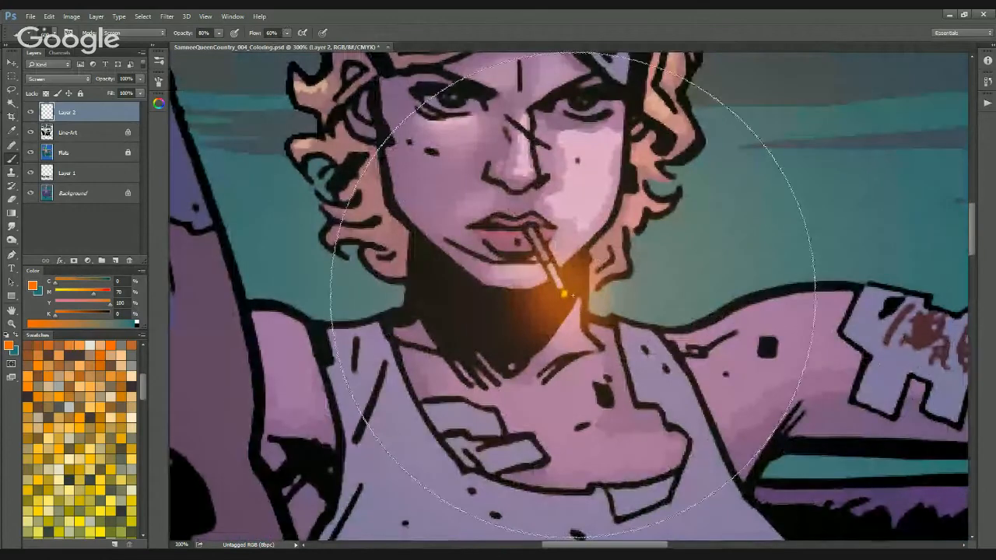
Intensify the orange glow right at the cigarette tip with a smaller brush and check it against the full illustration
key("bracketleft")
key("bracketleft")
key("bracketleft")
key("bracketleft")
key("bracketleft")
key("bracketleft")
key("bracketleft")
key("bracketleft")
key("bracketleft")
left_click(568, 294)
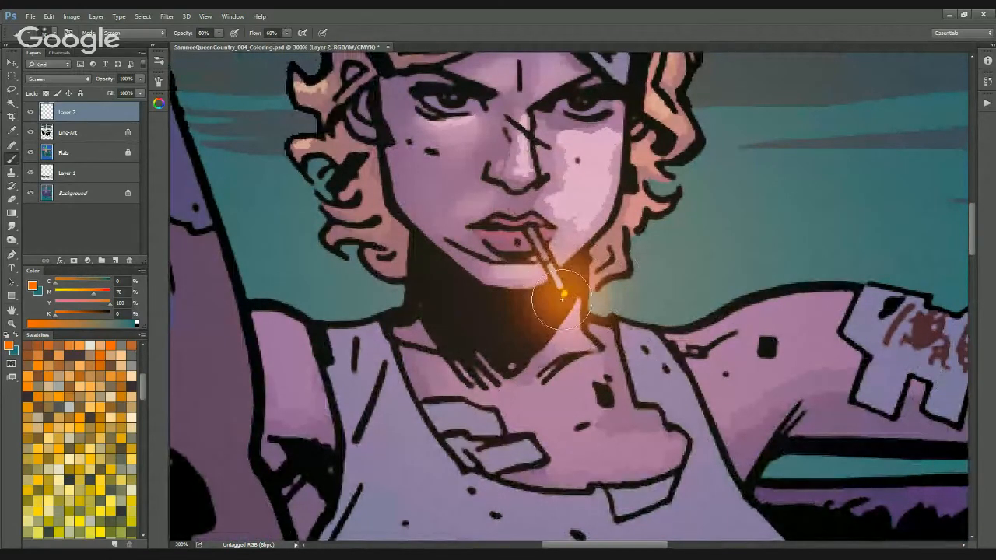
left_click(564, 293)
key("ctrl+minus")
key("ctrl+minus")
key("ctrl+minus")
key("ctrl+minus")
key("ctrl+minus")
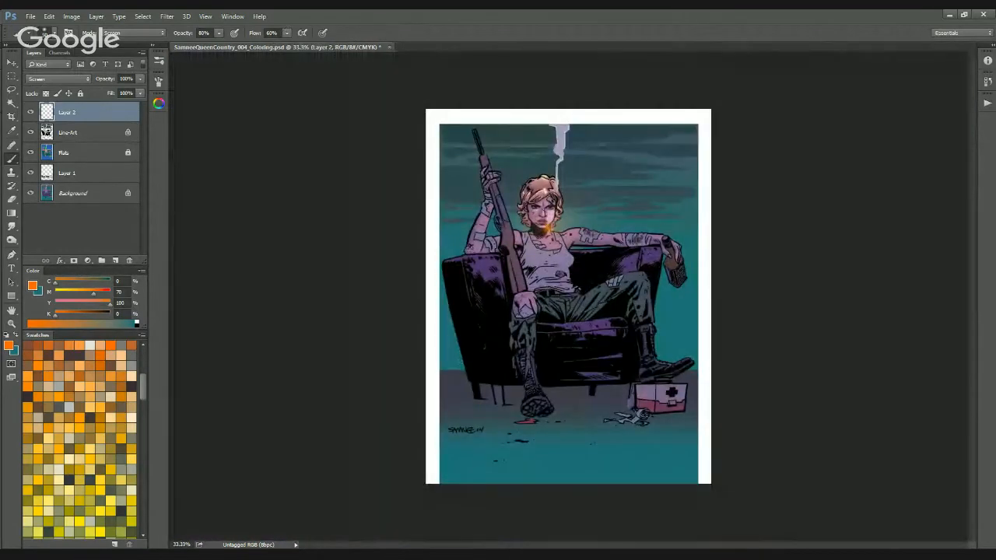
Examine the orange cigarette glow up close and against the whole figure
key("ctrl+plus")
key("ctrl+plus")
key("ctrl+plus")
key("ctrl+plus")
key("ctrl+plus")
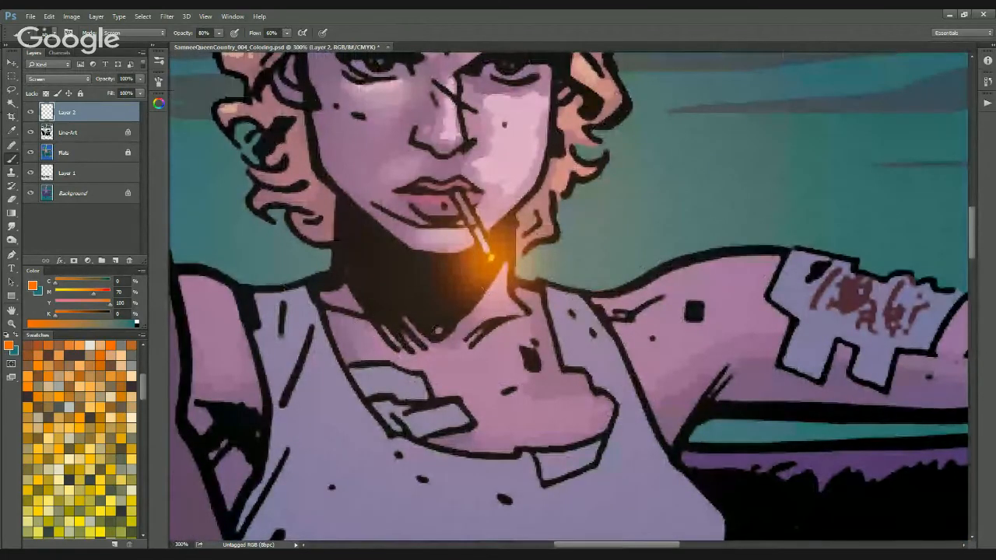
key("ctrl+minus")
key("ctrl+minus")
key("ctrl+minus")
key("ctrl+minus")
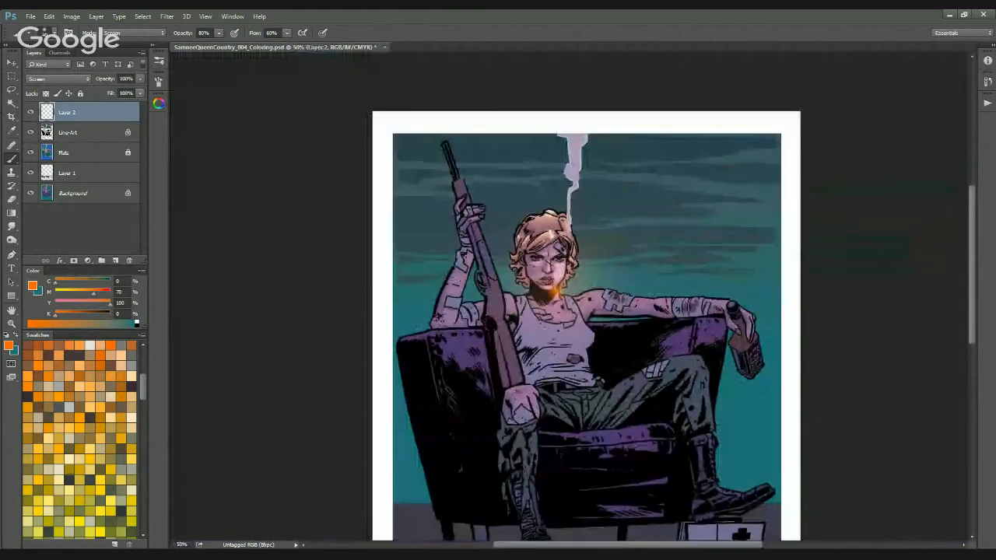
key("ctrl+plus")
key("ctrl+plus")
key("ctrl+plus")
left_click_drag(543, 266, 540, 316)
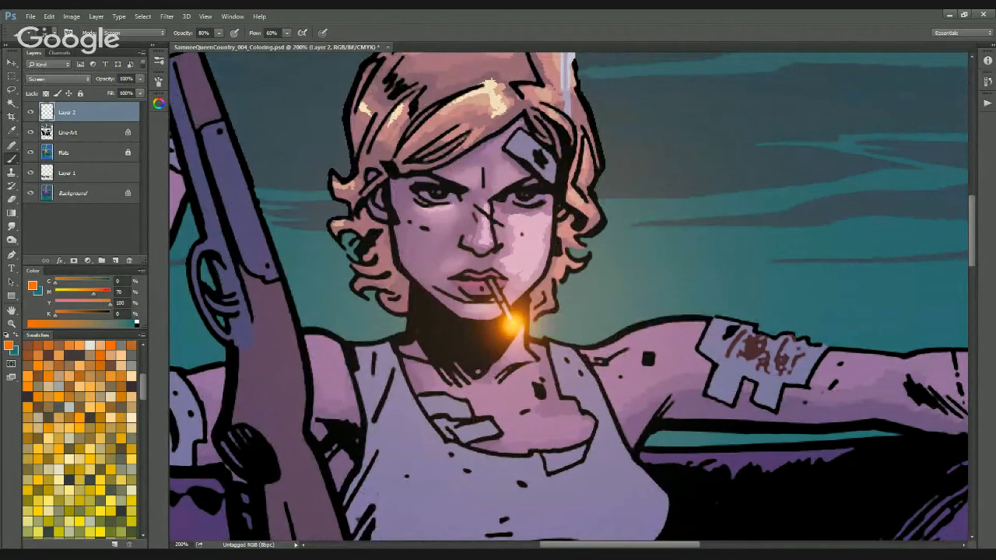
key("ctrl+minus")
key("ctrl+minus")
key("ctrl+plus")
key("ctrl+plus")
key("ctrl+plus")
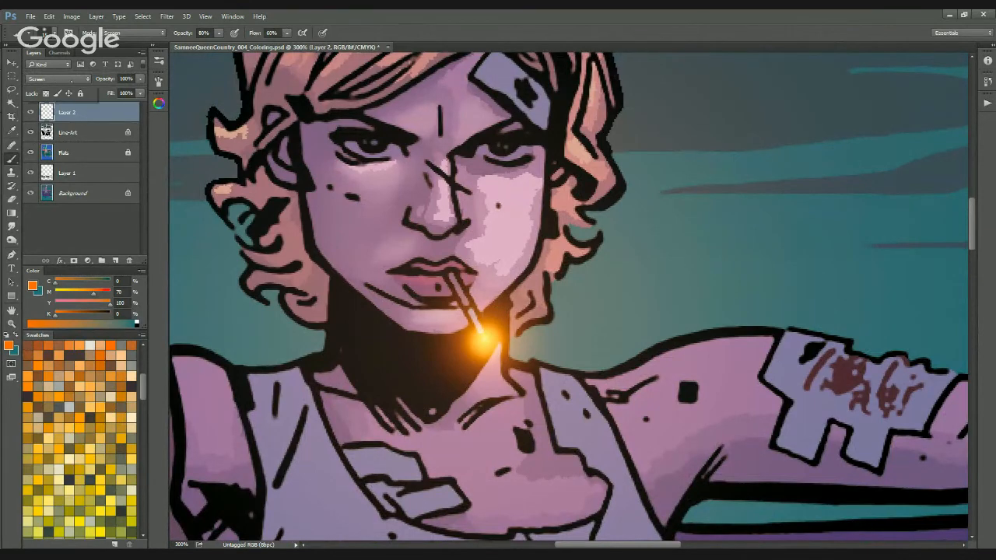
Try Normal as the blending mode of the glow layer and compare the result up close and from afar
left_click(71, 78)
left_click(47, 87)
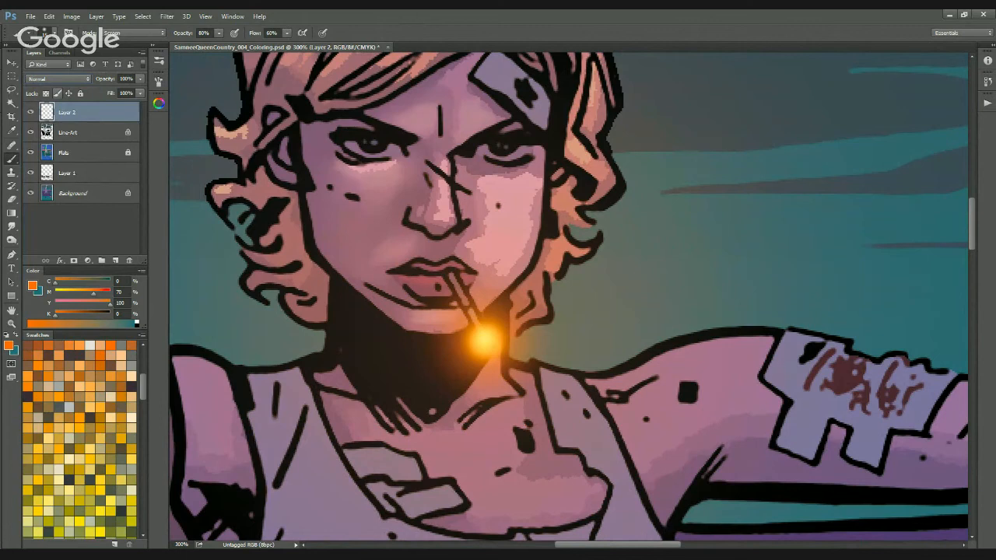
key("ctrl+minus")
key("ctrl+minus")
key("ctrl+minus")
key("ctrl+minus")
key("ctrl+plus")
key("ctrl+plus")
key("ctrl+plus")
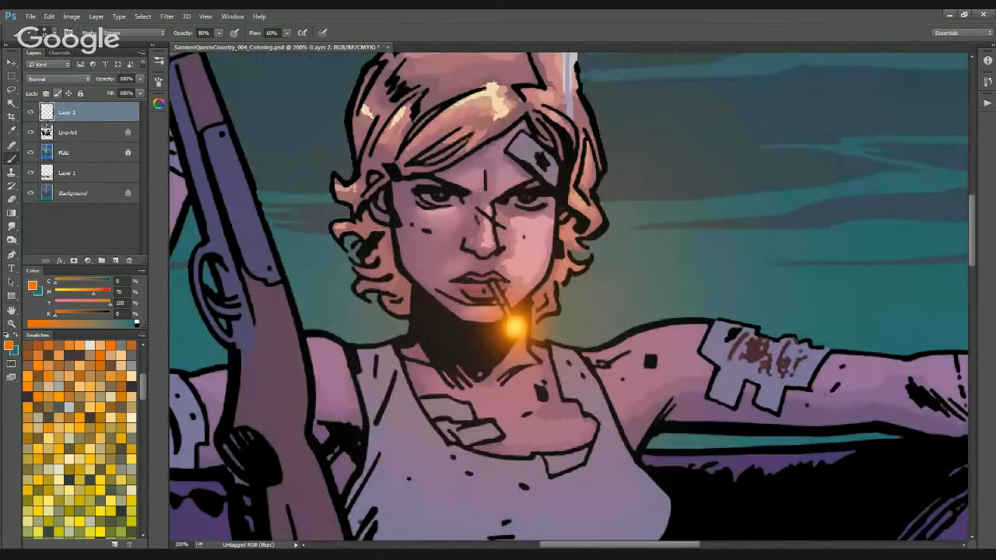
Return the glow layer to Screen blending and check the cigarette glow up close and from afar
left_click(55, 78)
left_click(47, 150)
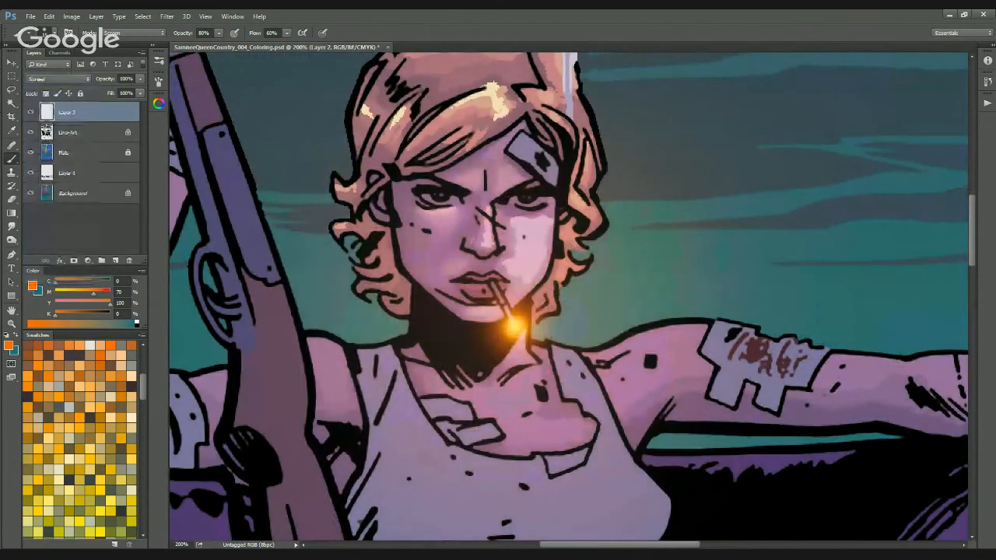
key("ctrl+minus")
key("ctrl+minus")
key("ctrl+minus")
key("ctrl+minus")
key("ctrl+plus")
key("ctrl+plus")
key("ctrl+plus")
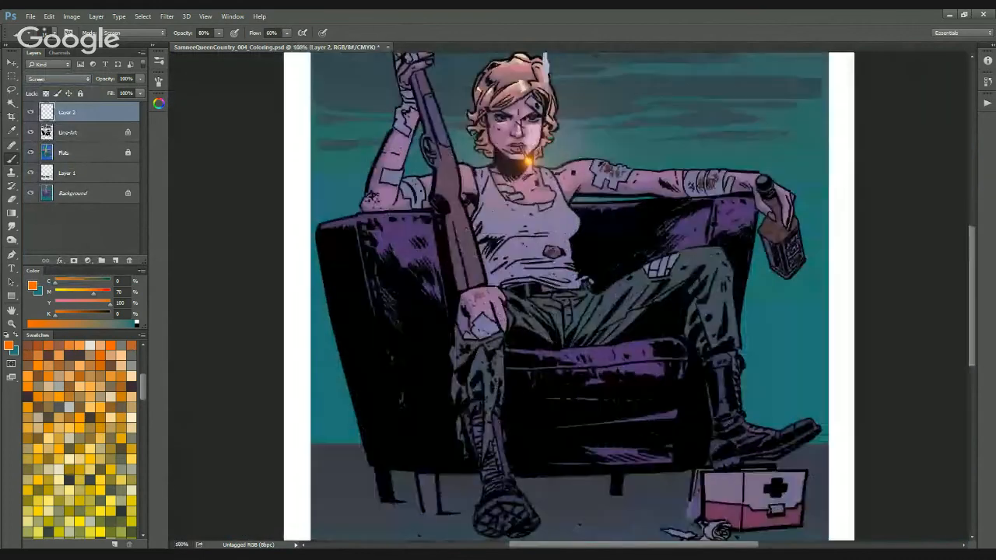
Sample the pale lilac of the cigarette smoke and paint a soft glow along the smoke column
left_click_drag(518, 160, 434, 482)
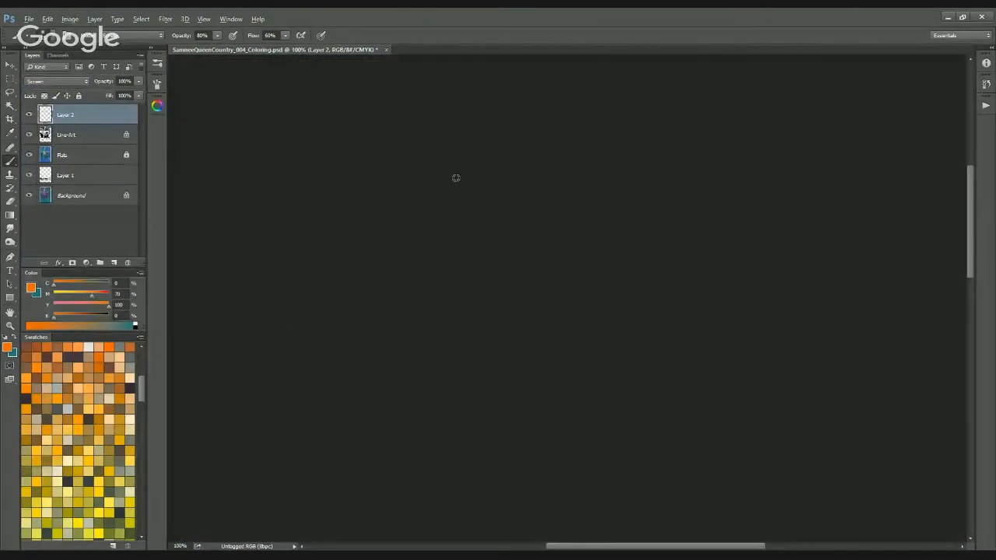
left_click(454, 177, "alt")
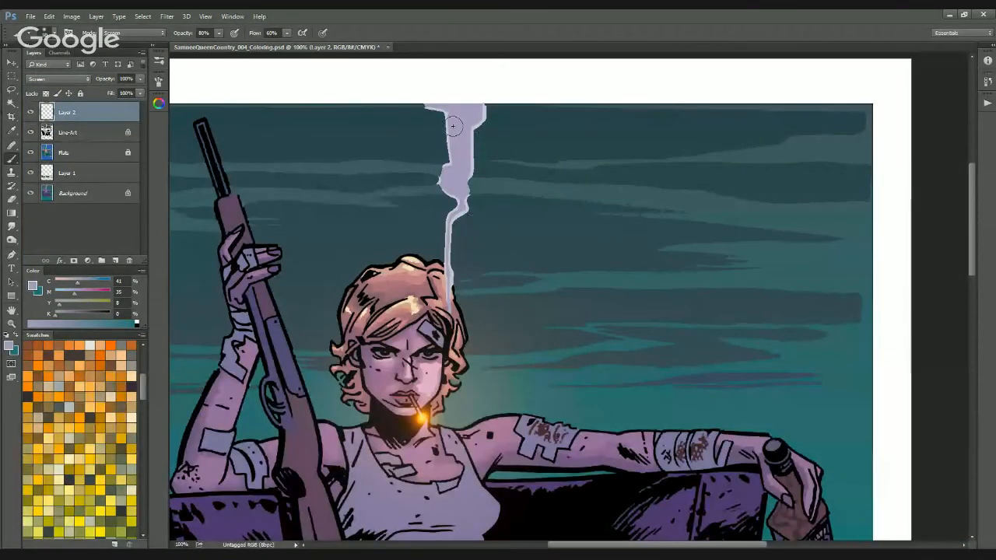
mouse_move(451, 104)
left_mouse_down()
mouse_move(457, 195)
mouse_move(450, 307)
mouse_move(440, 311)
mouse_move(445, 132)
mouse_move(435, 112)
mouse_move(469, 134)
left_mouse_up()
key("ctrl+minus")
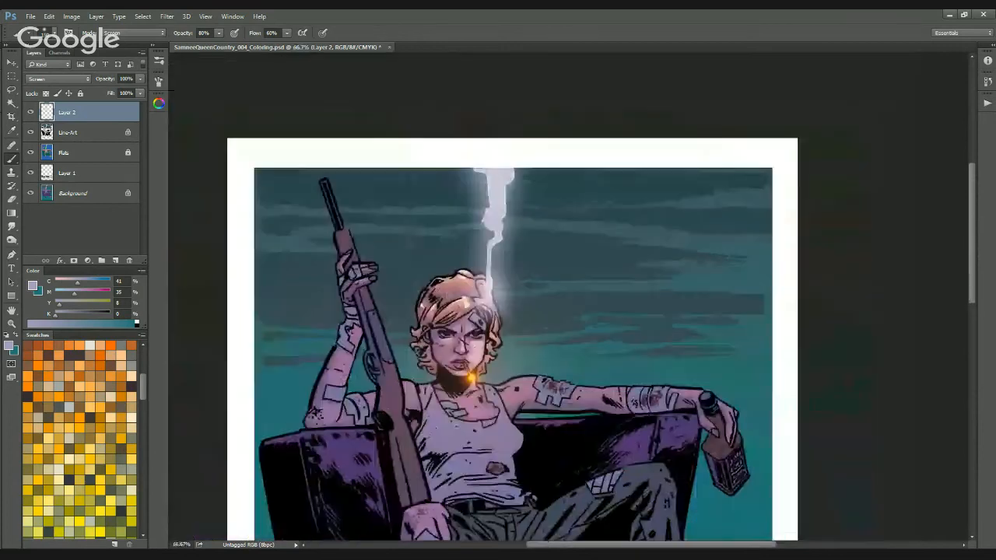
key("ctrl+minus")
key("ctrl+minus")
Choose the "clouder" brush preset and set its painting mode to Screen
left_click(24, 32)
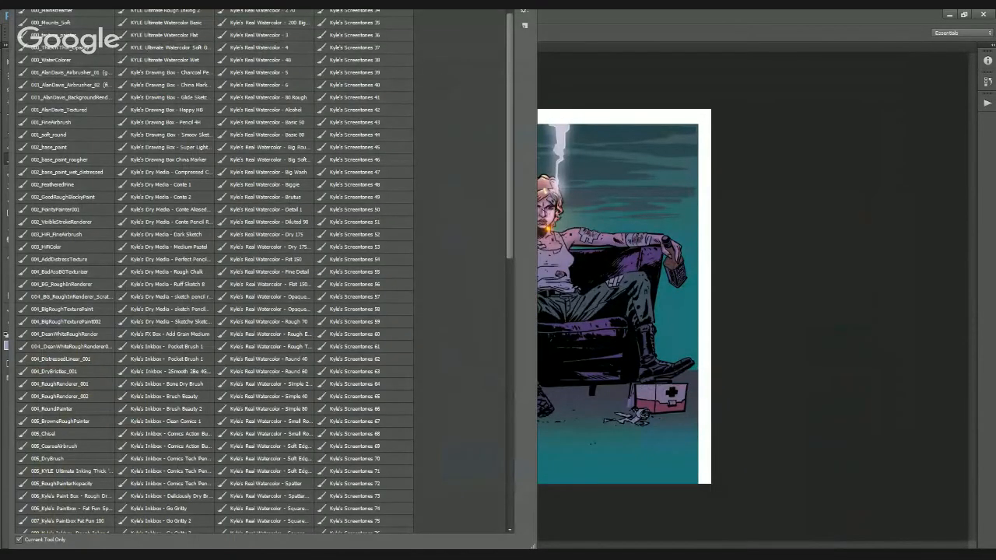
scroll(215, 272, "down", 6)
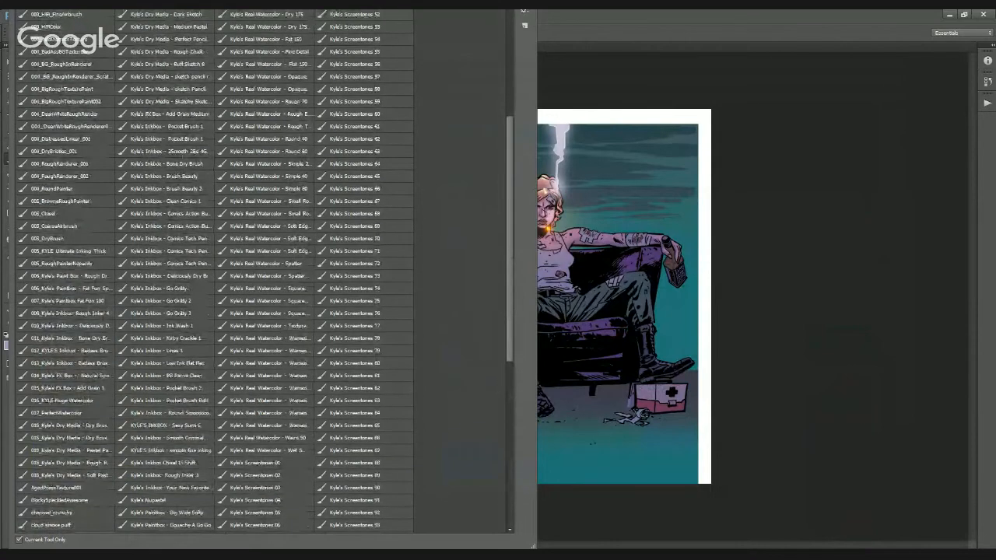
scroll(215, 272, "down", 5)
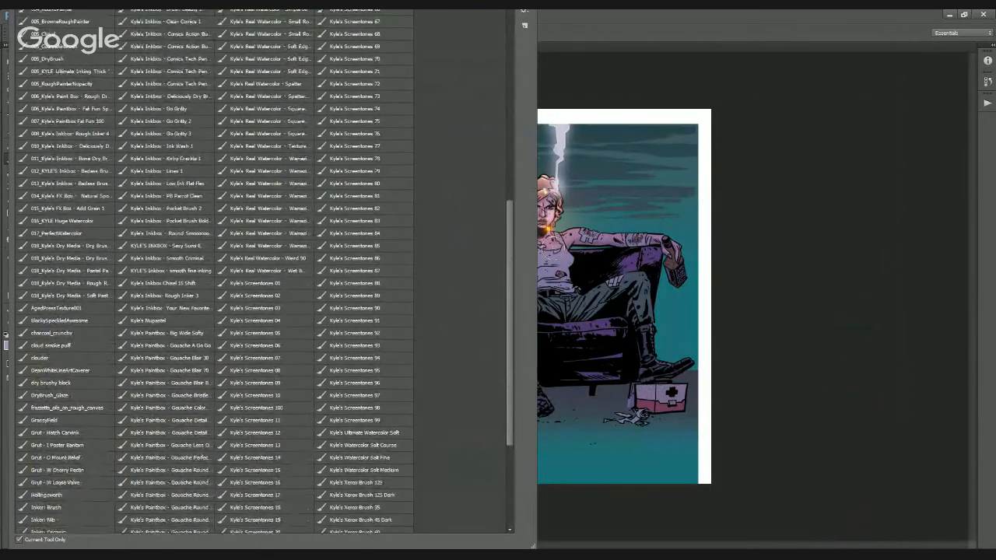
scroll(214, 272, "down", 5)
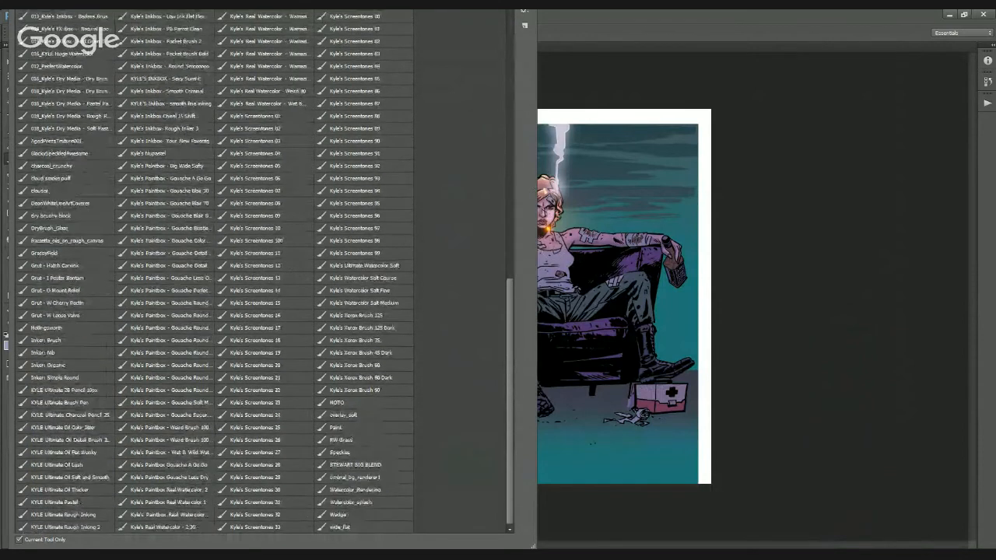
scroll(214, 273, "up", 3)
left_click(66, 273)
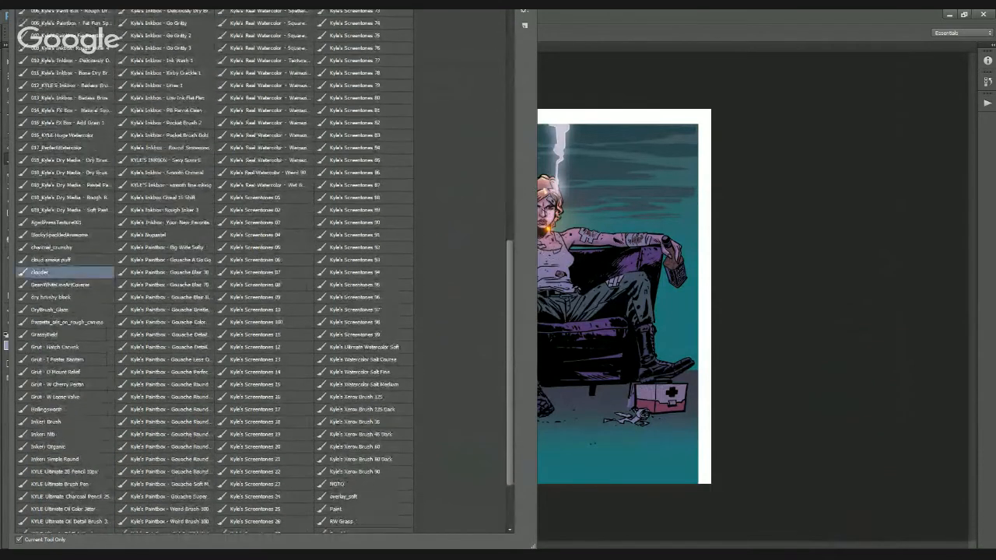
left_click(745, 202)
left_click(134, 33)
left_click(113, 115)
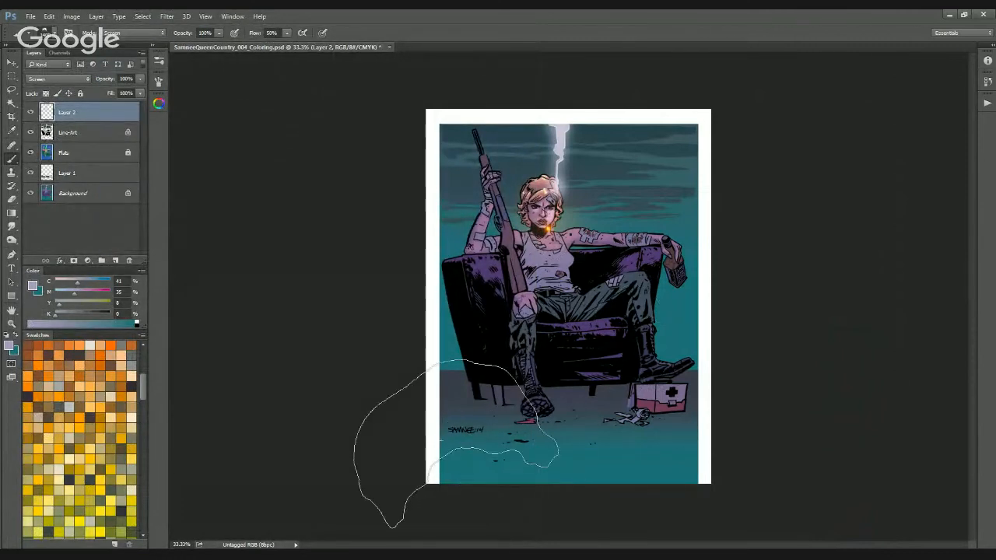
Paint a dense layer of pale lilac fog across the floor, over the chair base, boots and signature
mouse_move(374, 378)
left_mouse_down()
mouse_move(505, 416)
mouse_move(733, 400)
mouse_move(514, 483)
mouse_move(420, 460)
mouse_move(529, 506)
mouse_move(667, 481)
mouse_move(534, 489)
mouse_move(578, 501)
mouse_move(746, 484)
left_mouse_up()
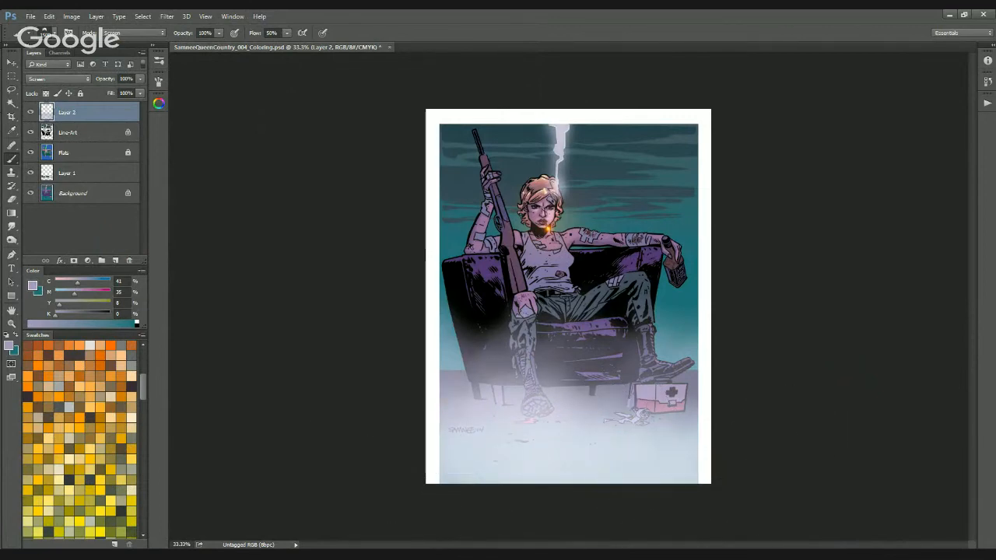
key("ctrl+plus")
left_click_drag(521, 276, 394, 373)
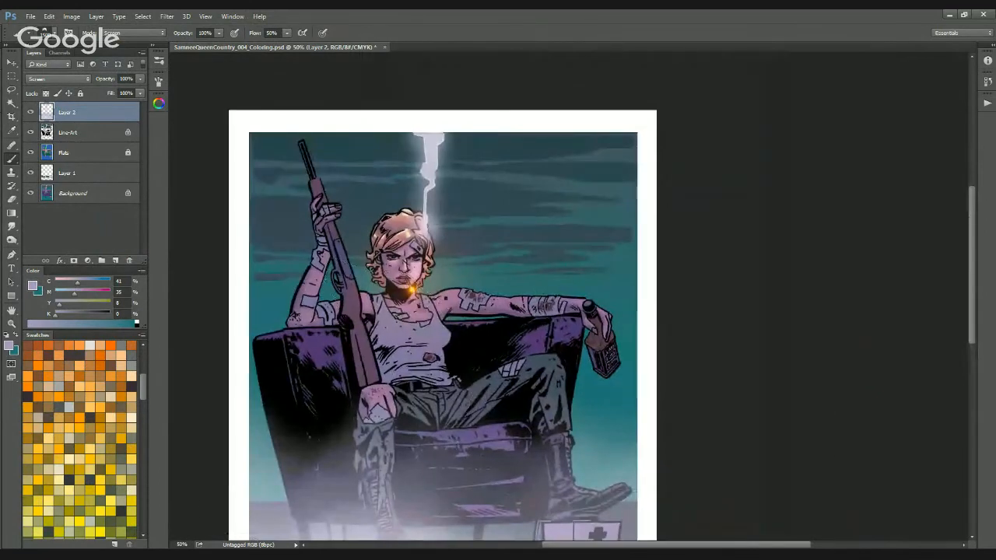
left_click_drag(667, 351, 734, 179)
left_click_drag(656, 263, 601, 413)
left_click_drag(643, 454, 688, 329)
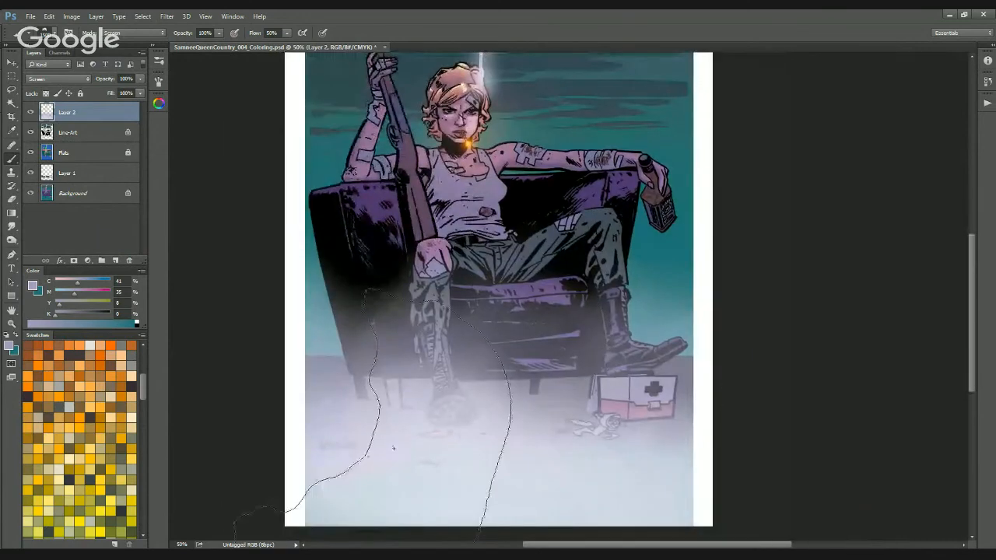
mouse_move(347, 462)
left_mouse_down()
mouse_move(437, 491)
mouse_move(514, 492)
left_mouse_up()
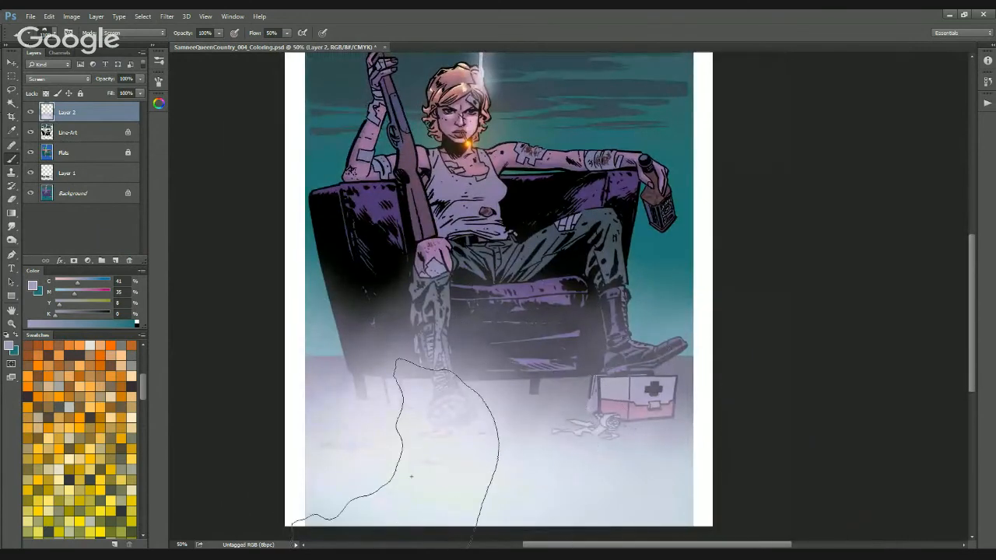
mouse_move(412, 475)
left_mouse_down()
mouse_move(600, 515)
mouse_move(689, 501)
mouse_move(734, 461)
mouse_move(674, 466)
left_mouse_up()
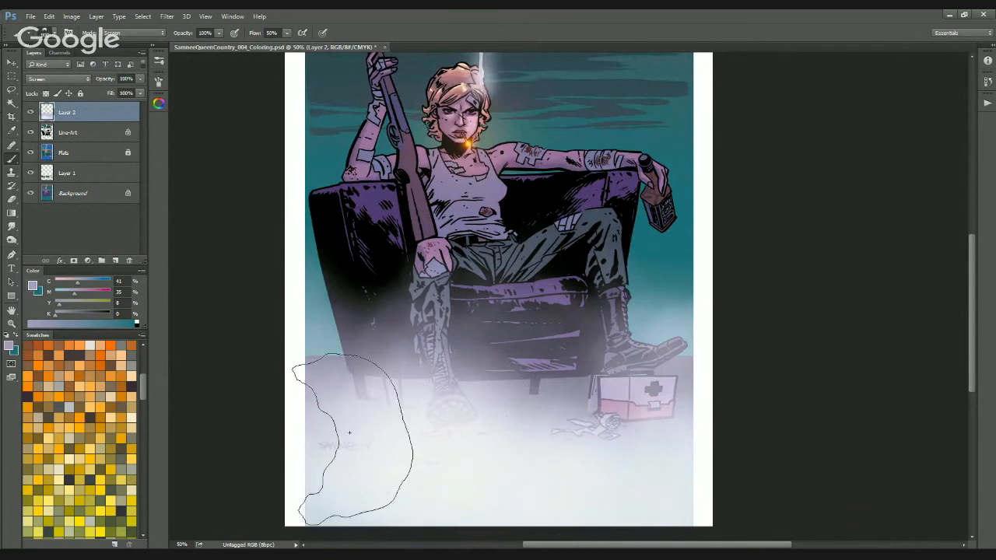
left_click_drag(350, 446, 308, 449)
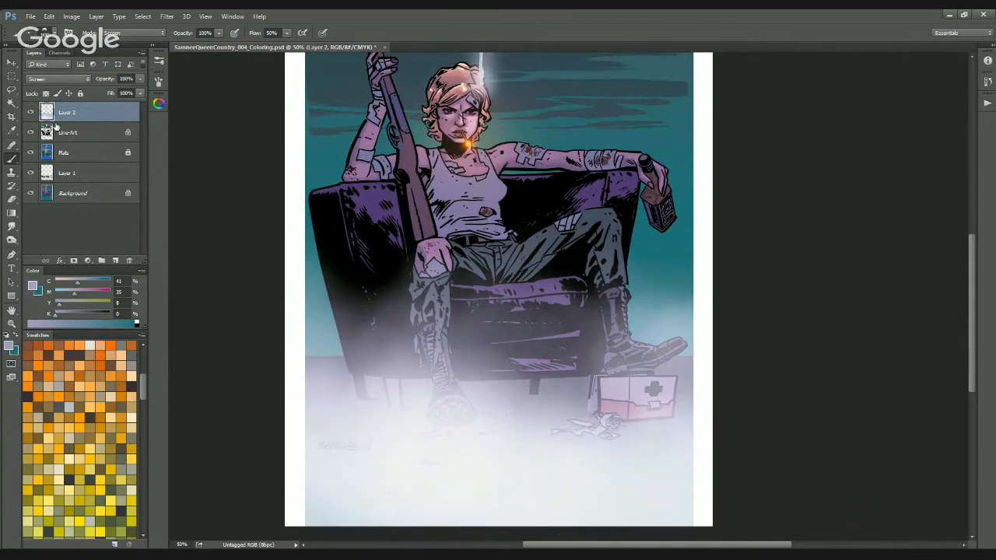
Examine the floor fog and smoke glow against the complete illustration at several magnifications
key("ctrl+0")
key("ctrl+minus")
key("ctrl+minus")
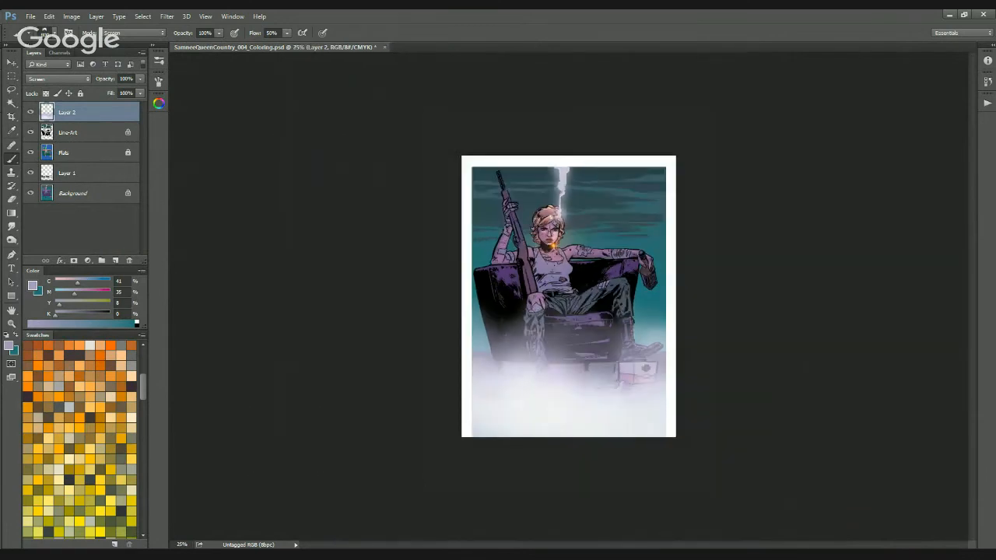
key("ctrl+plus")
key("ctrl+minus")
key("ctrl+plus")
key("ctrl+plus")
left_click_drag(635, 320, 569, 366)
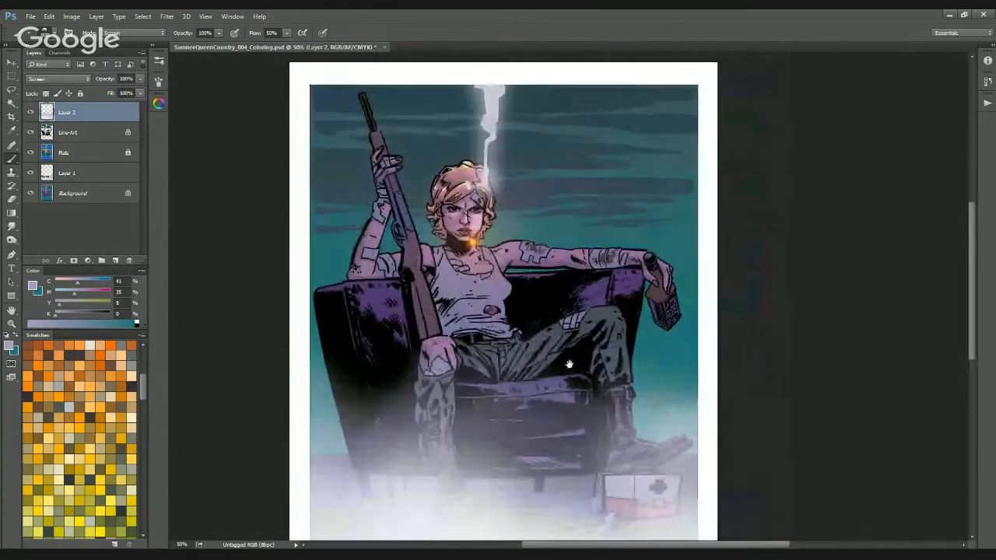
left_click_drag(674, 410, 646, 348)
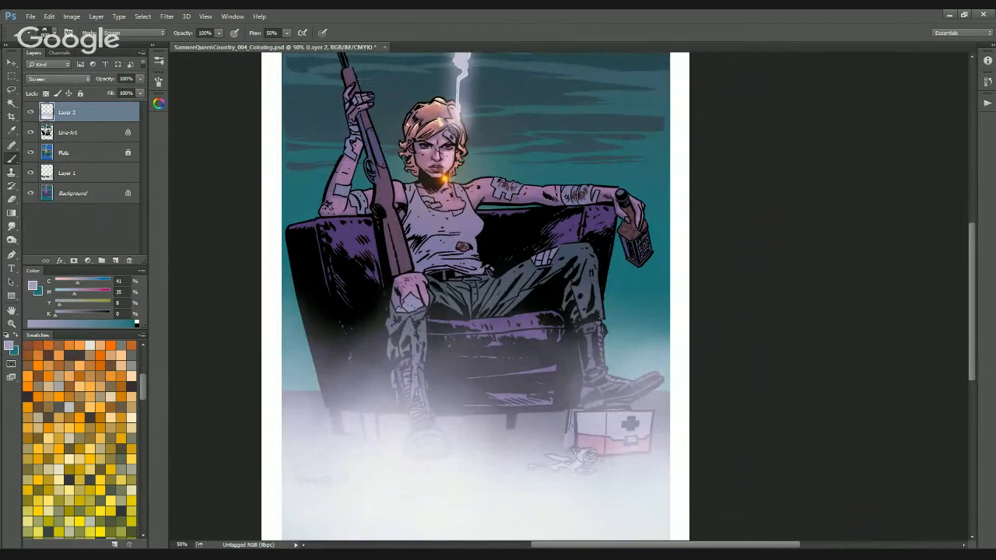
key("ctrl+0")
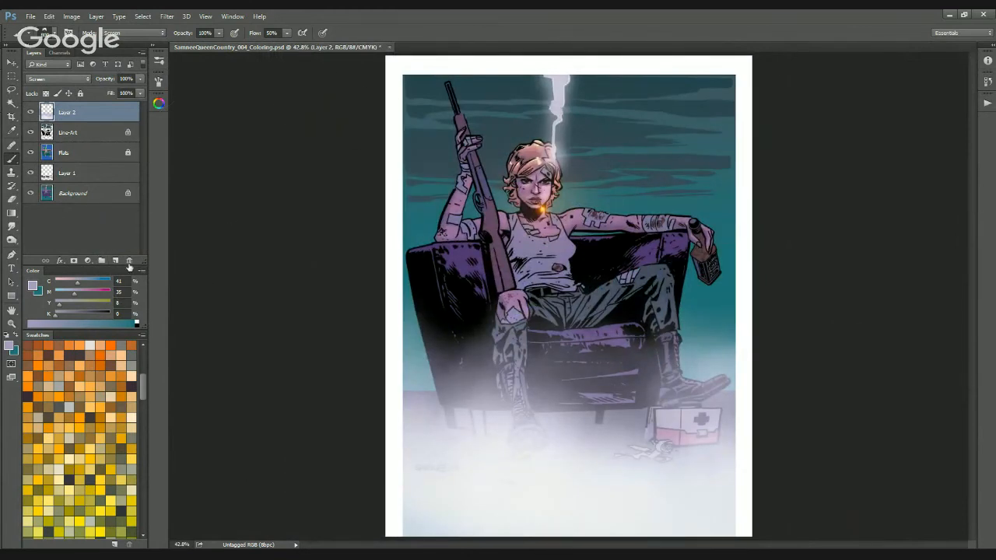
Add a Levels adjustment layer with white input 223 and midtones 0.90, and compare the image with and without it
left_click(87, 260)
left_click(97, 257)
left_click(87, 263)
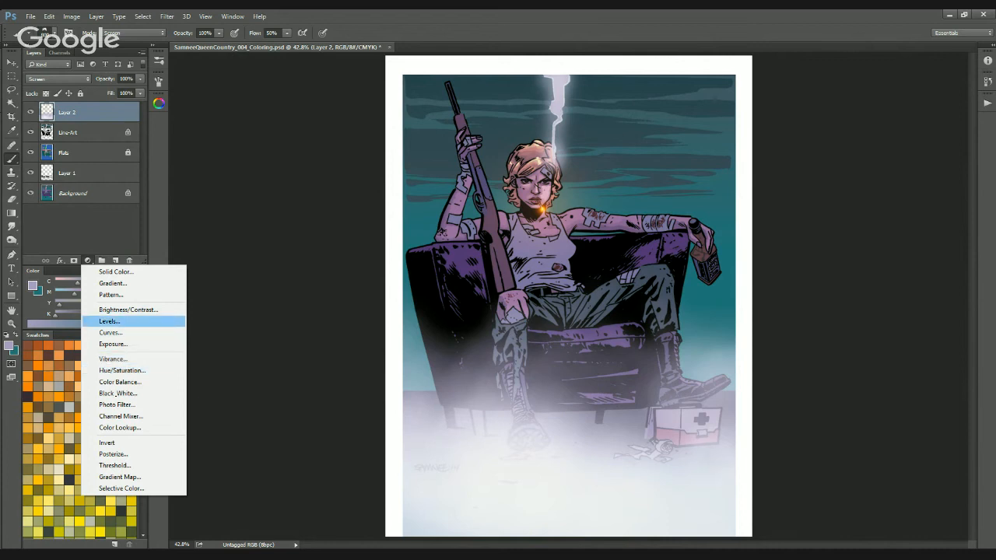
left_click(110, 321)
left_click_drag(544, 391, 531, 391)
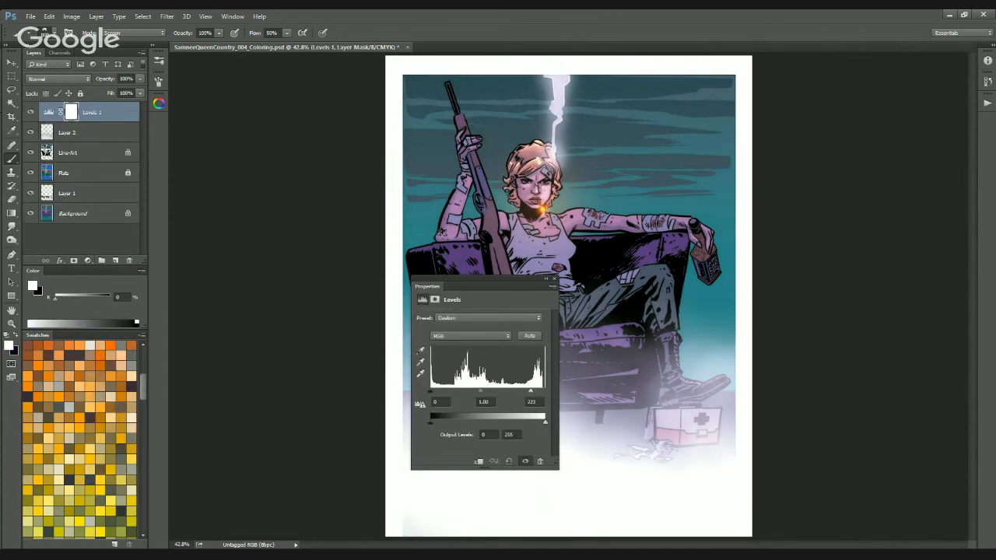
left_click_drag(483, 278, 823, 251)
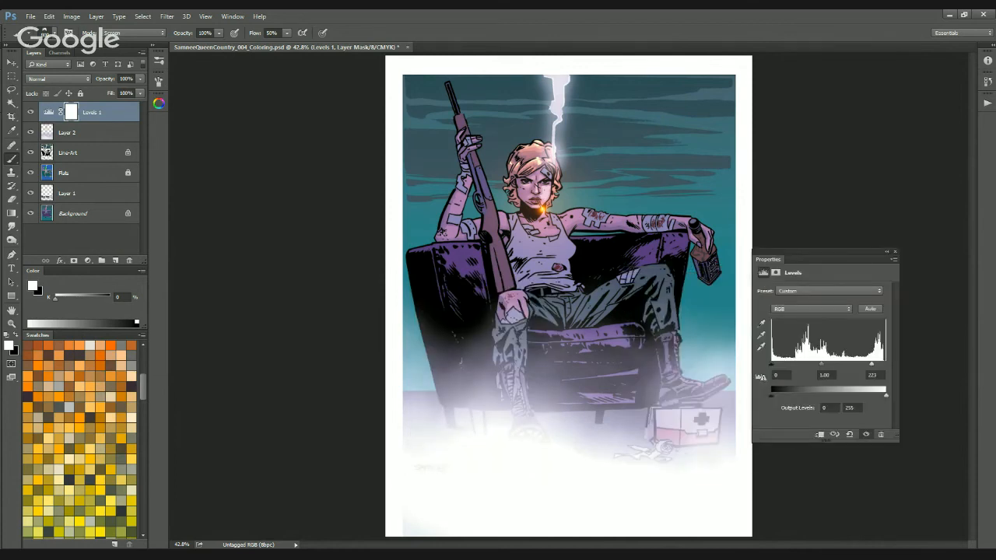
left_click_drag(822, 364, 825, 365)
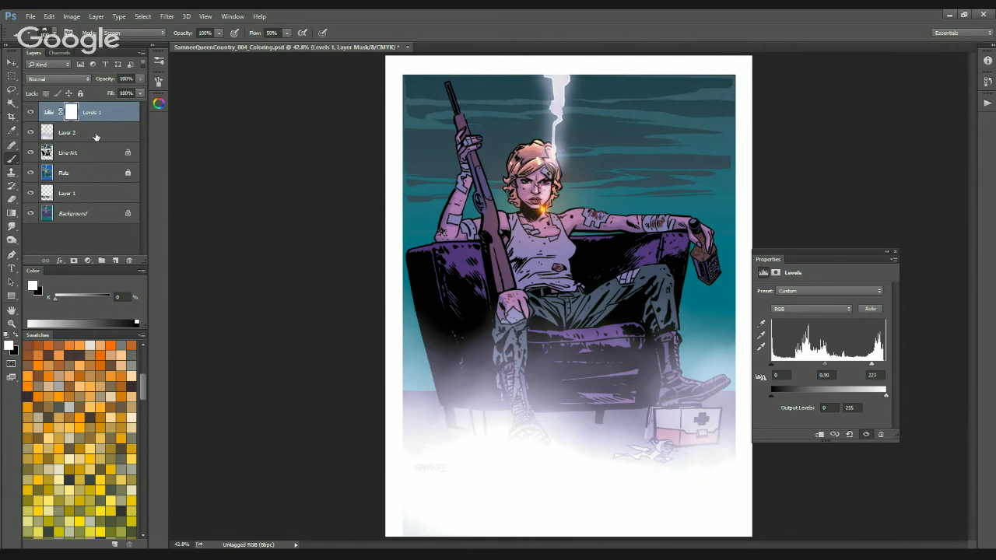
left_click(29, 112)
left_click(29, 112)
left_click(28, 114)
left_click(28, 114)
In the Levels adjustment's Blue channel, lower the output white to 225 and set the midtones to 0.89
left_click(812, 309)
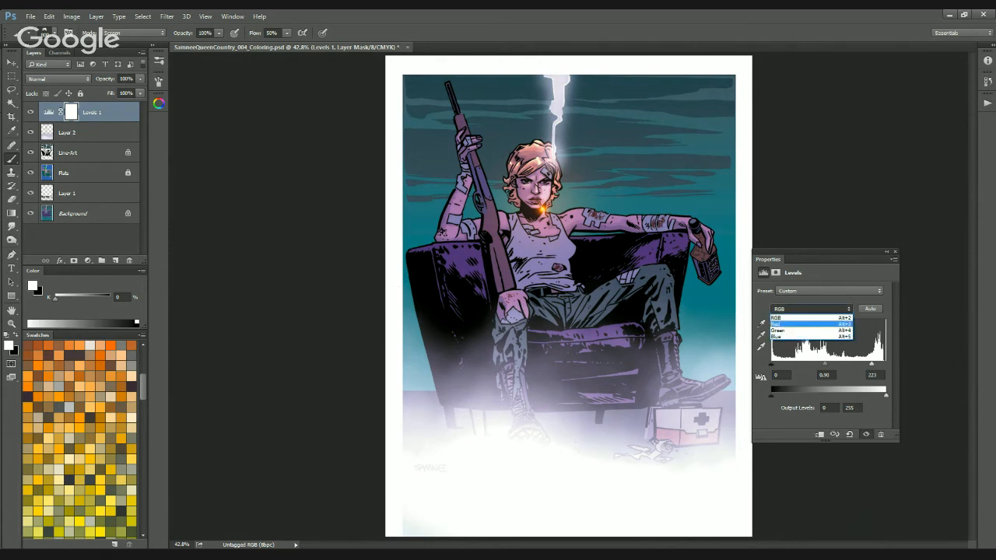
left_click(809, 337)
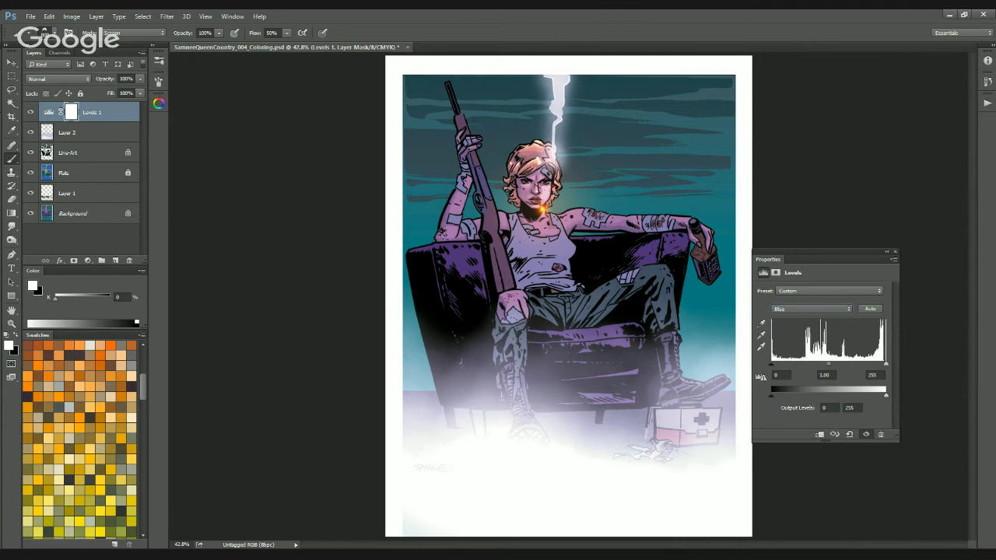
left_click(812, 309)
left_click(809, 337)
left_click_drag(878, 395, 869, 396)
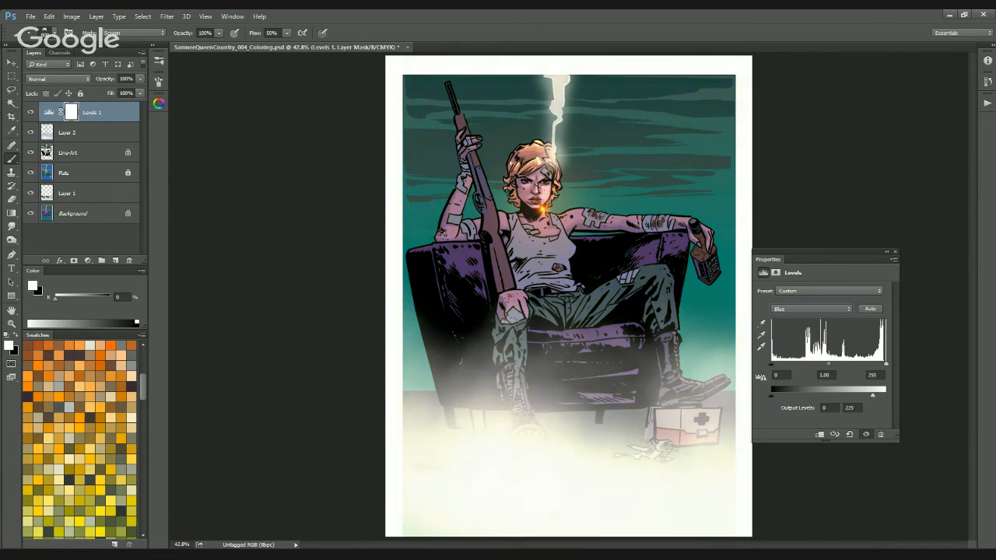
left_click_drag(837, 364, 832, 364)
left_click(812, 309)
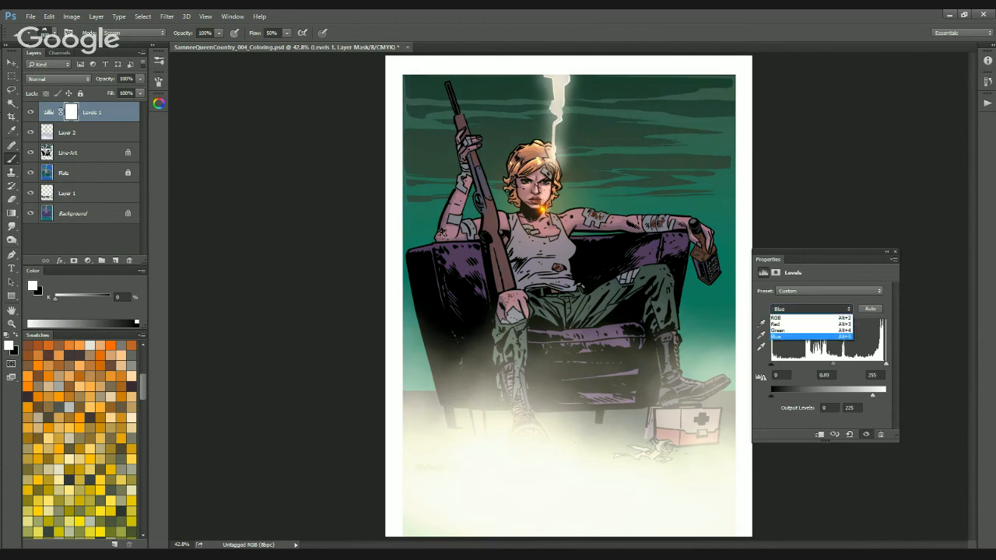
In the Levels adjustment's Green channel, set the white input to 237 and the midtones to 0.97
left_click(812, 333)
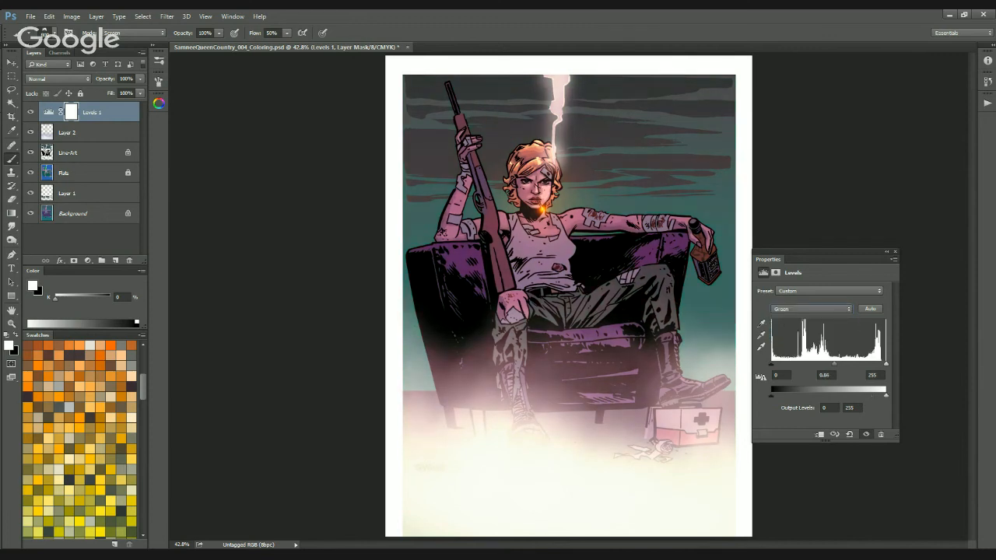
left_click_drag(836, 364, 878, 364)
mouse_move(771, 395)
left_mouse_down()
mouse_move(811, 395)
mouse_move(772, 395)
left_mouse_up()
Raise the Levels adjustment's Red channel midtones to 1.39 and close the adjustment settings
left_click(811, 309)
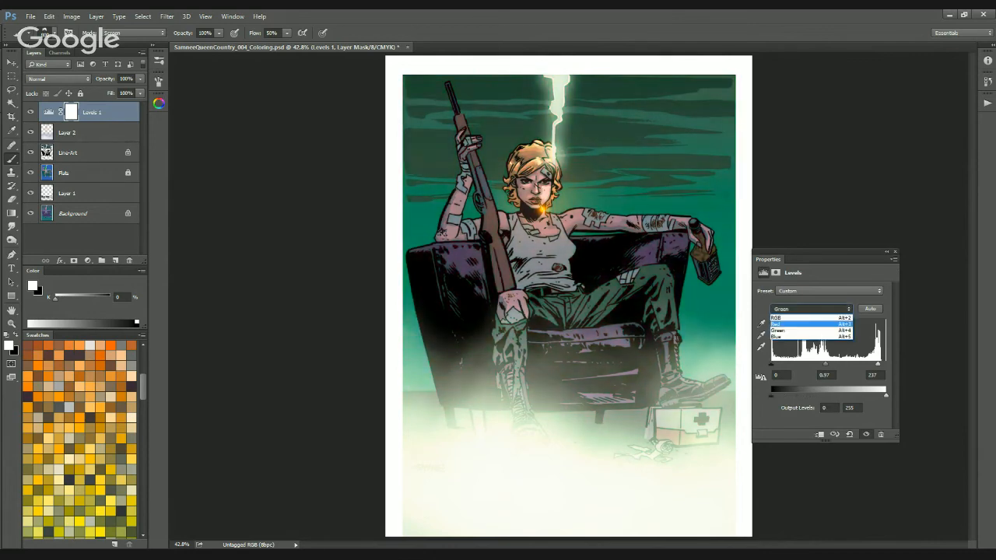
left_click(809, 324)
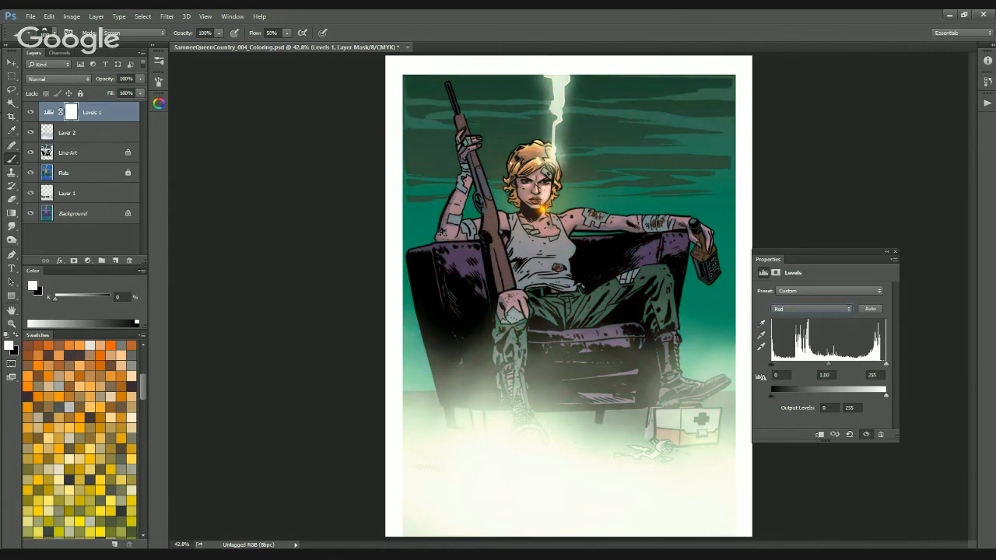
left_click_drag(828, 363, 815, 363)
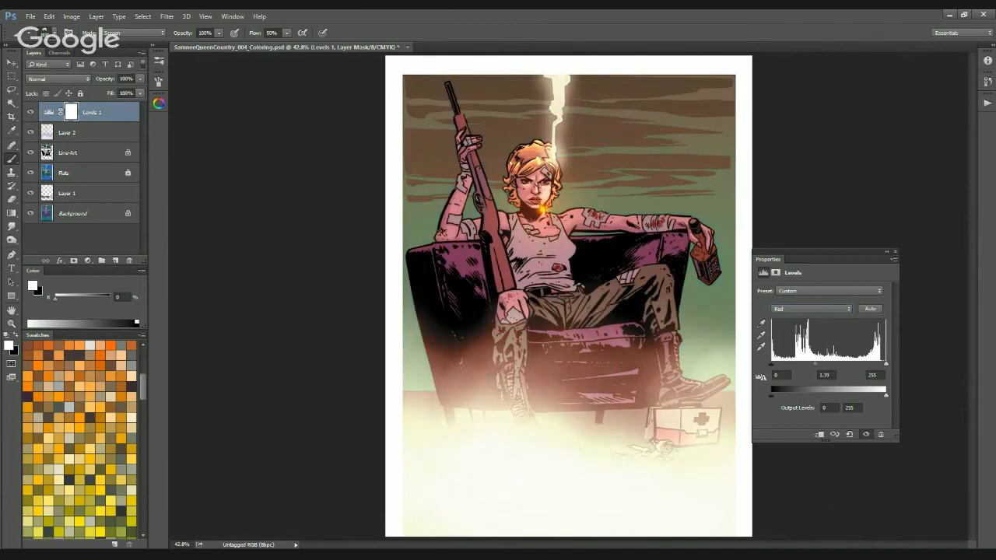
left_click(895, 252)
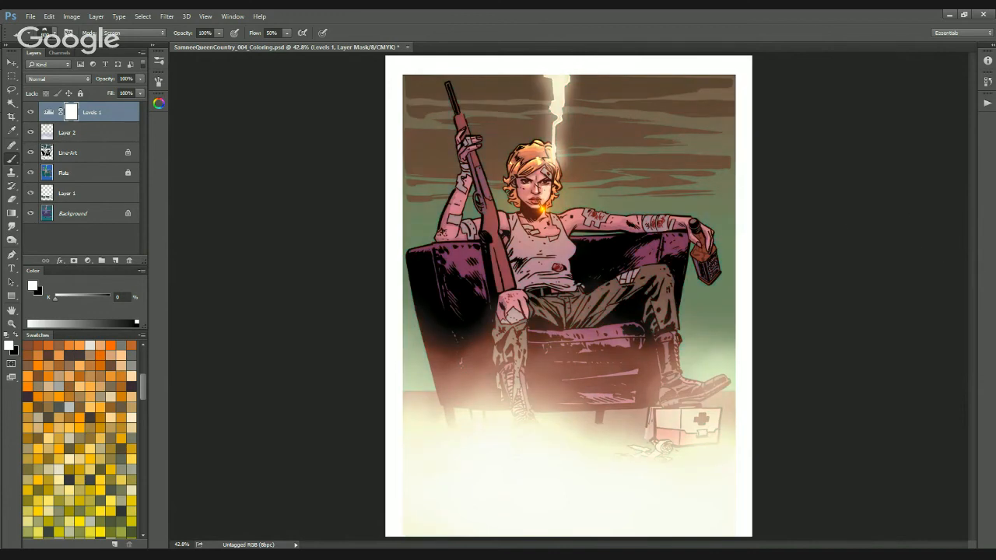
Examine the warmer illustration at a reduced size and check which color modes the document offers
key("ctrl+minus")
key("ctrl+minus")
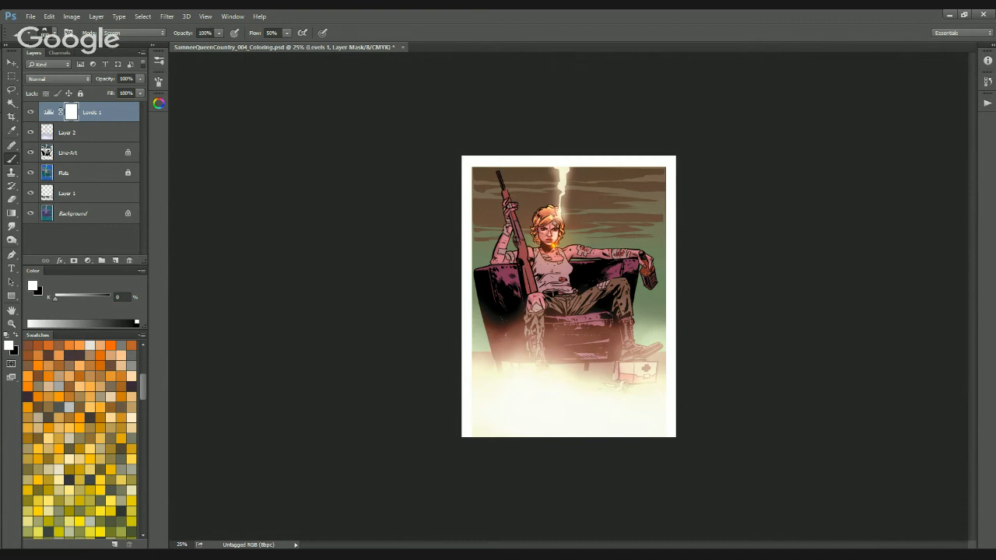
left_click(72, 16)
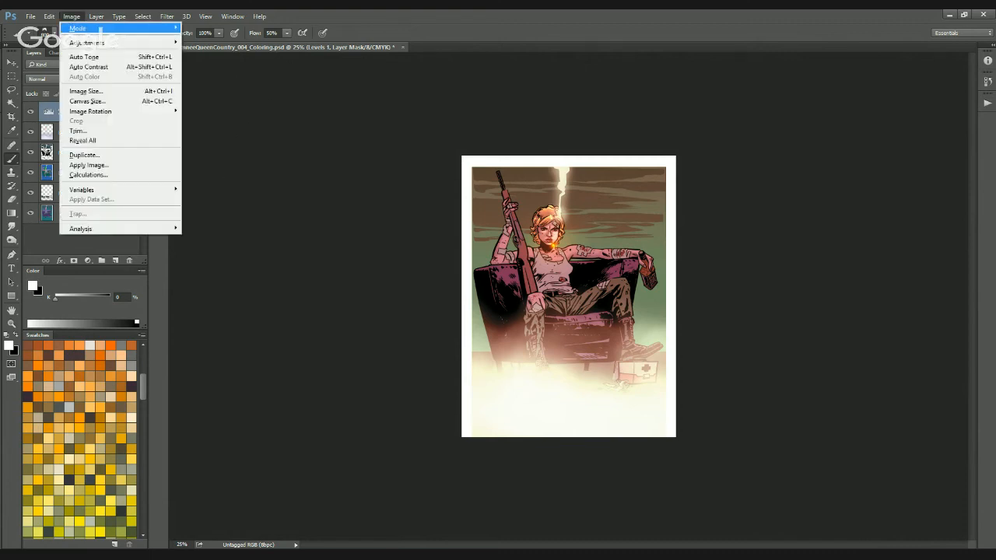
mouse_move(100, 29)
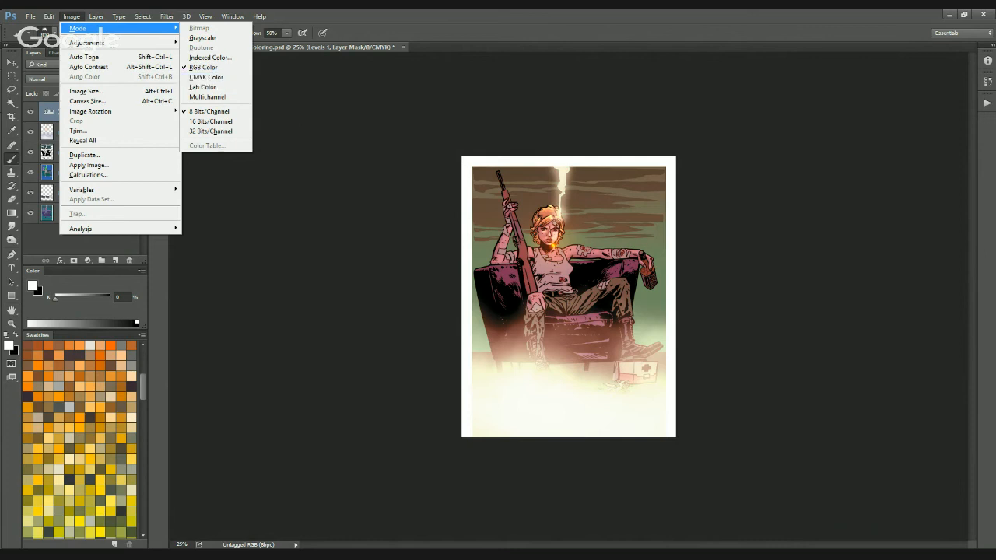
key("Escape")
key("Escape")
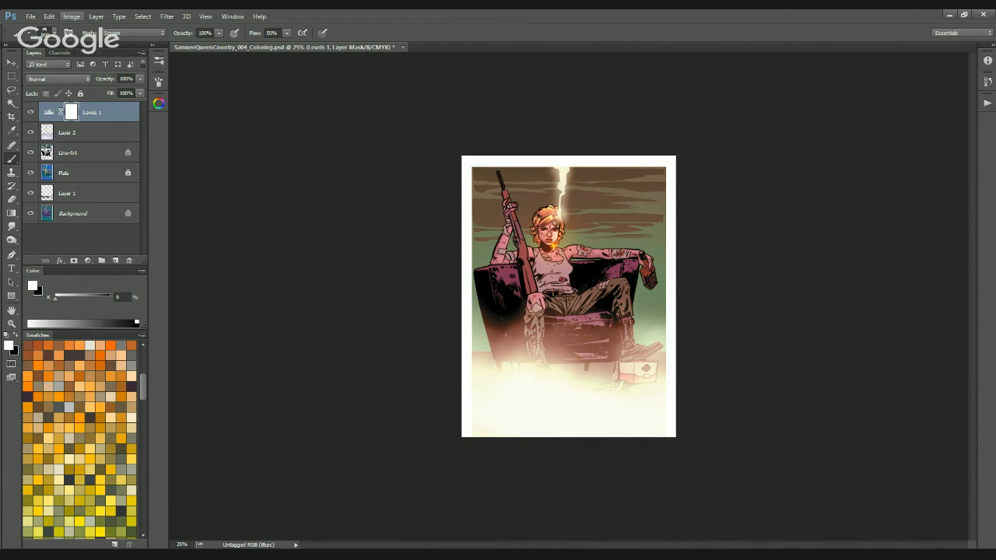
key("ctrl+plus")
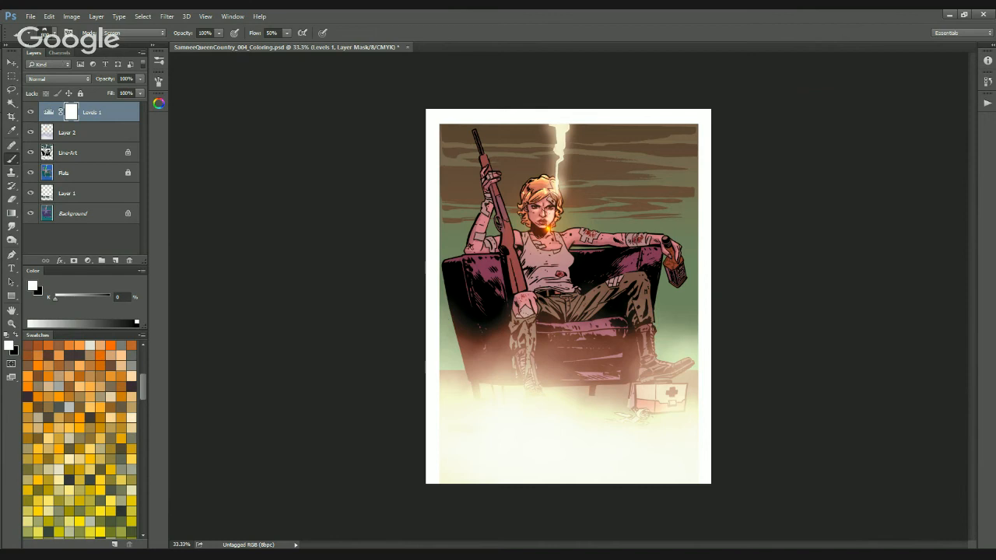
Delete the Line-Art alpha channel and the Levels 1 layer mask, leaving only the color channels
left_click(64, 53)
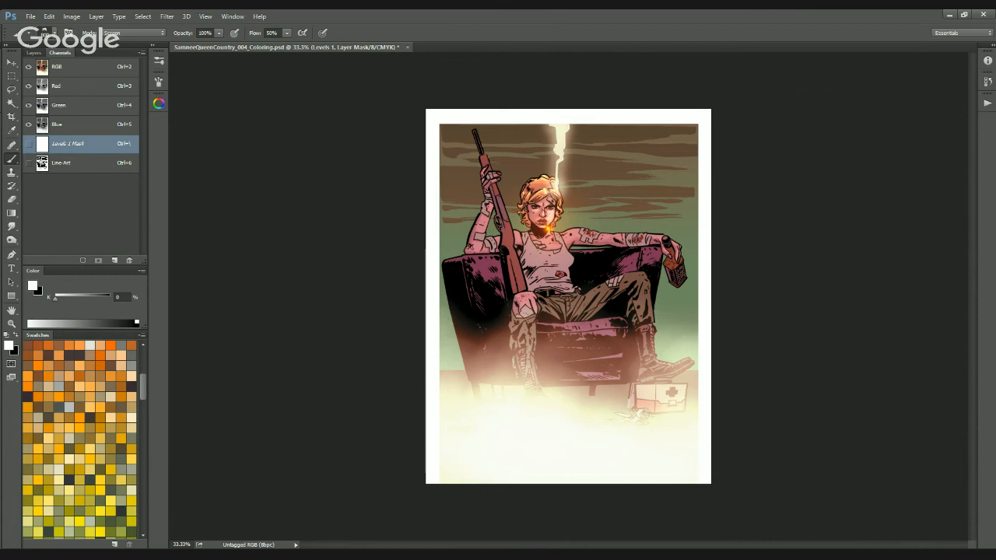
left_click(86, 67)
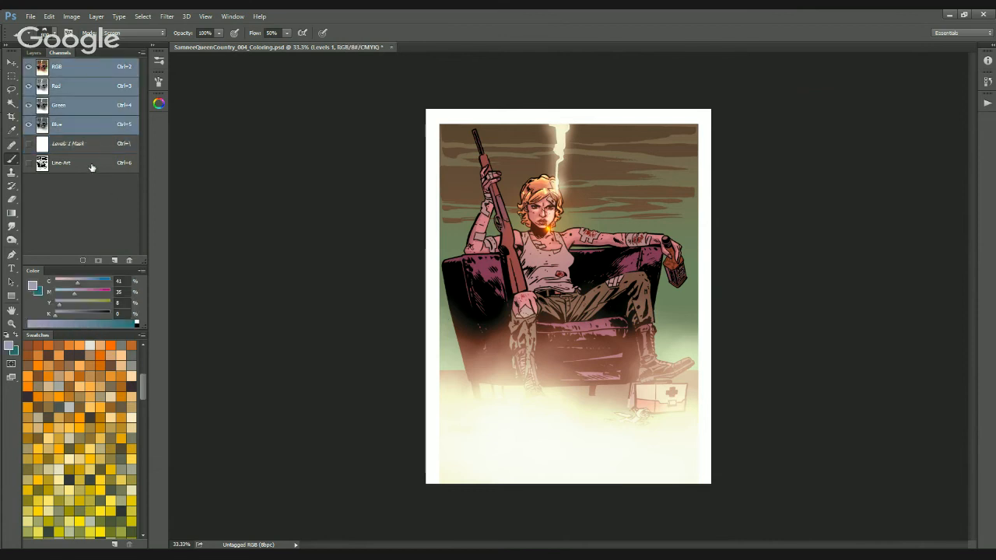
left_click(33, 52)
left_click(46, 64)
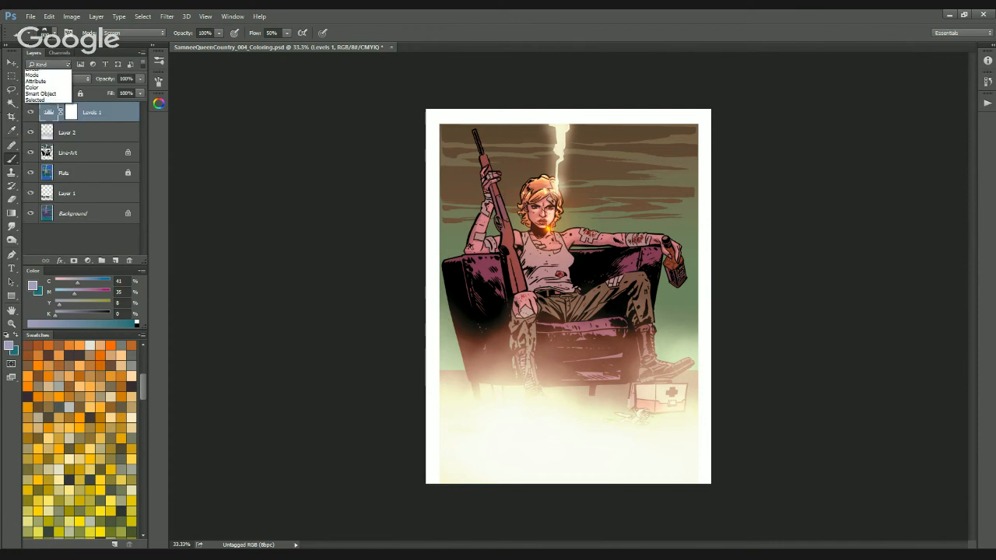
left_click(60, 52)
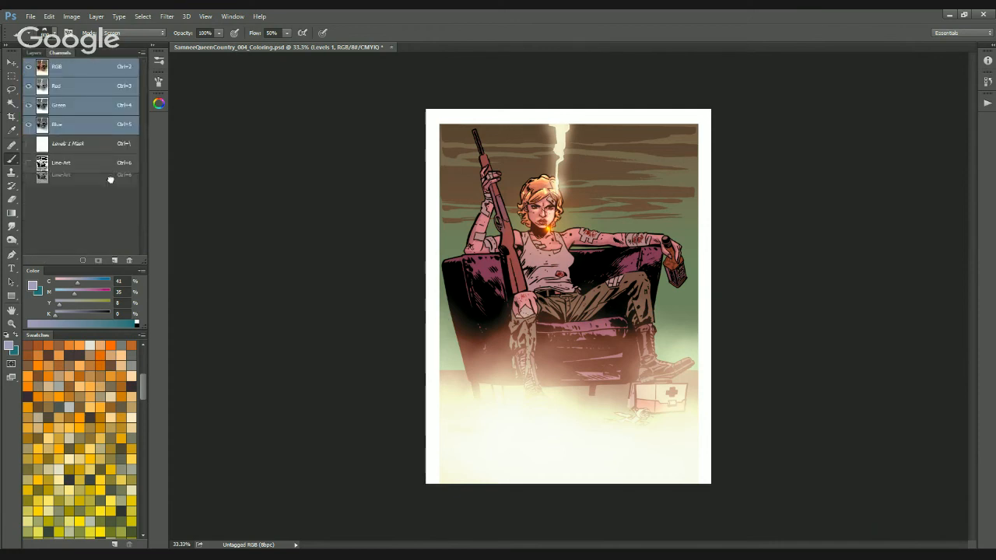
left_click_drag(109, 180, 129, 260)
left_click_drag(101, 149, 130, 261)
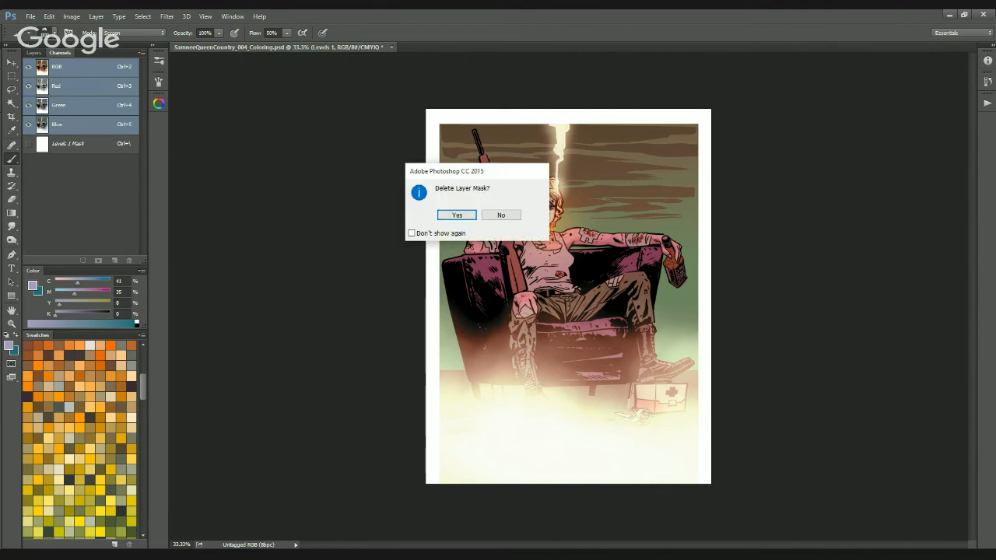
left_click(457, 215)
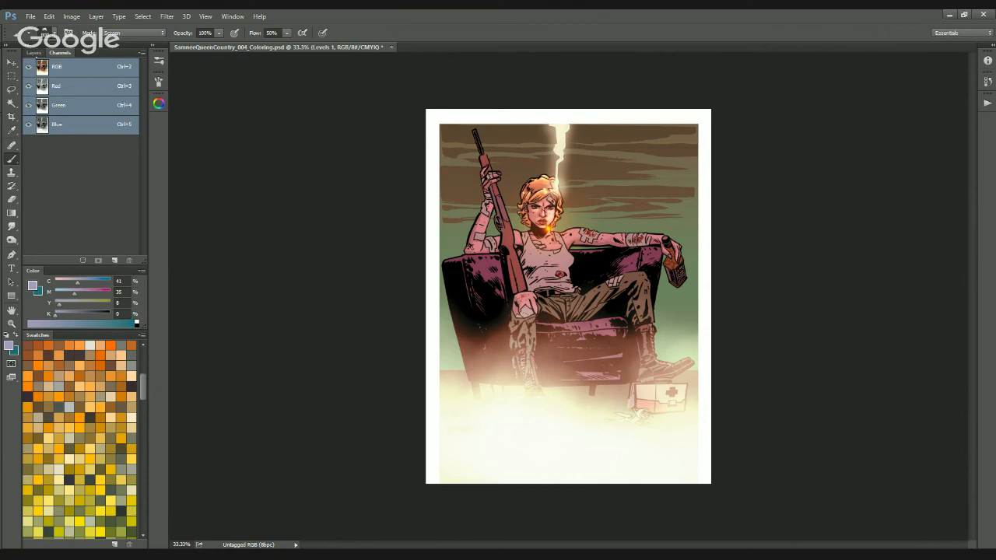
Check the remaining layers and channels, and flatten the image into a single background layer
left_click(33, 52)
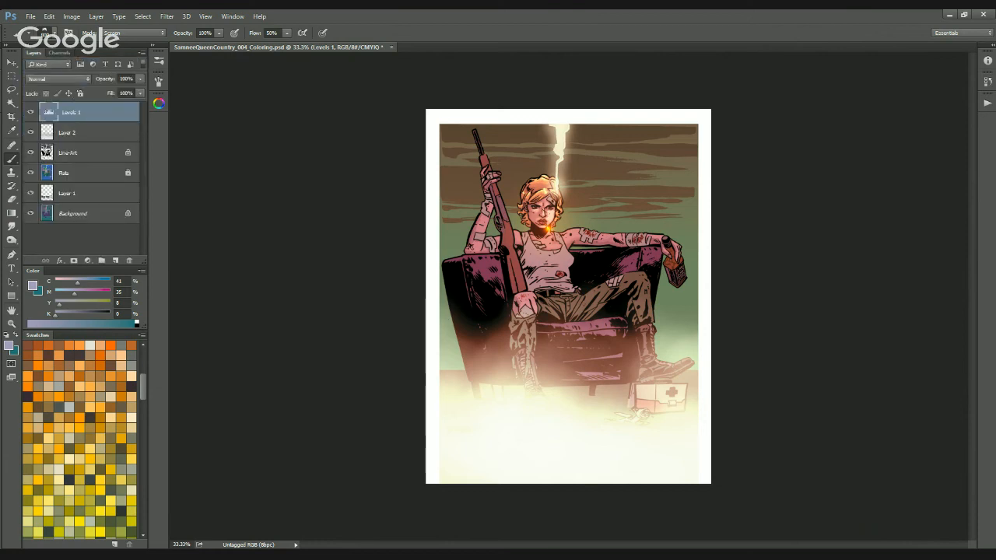
left_click(59, 52)
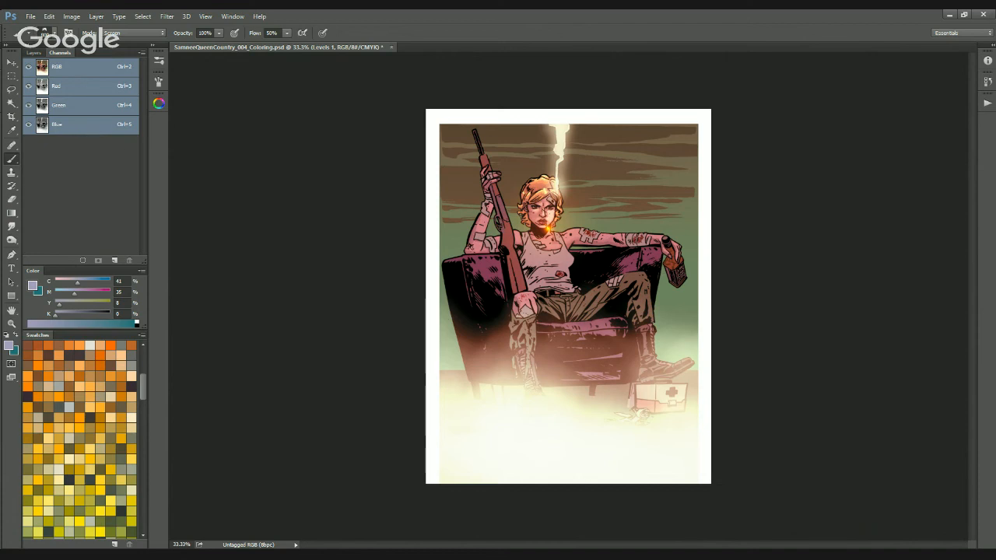
left_click(35, 52)
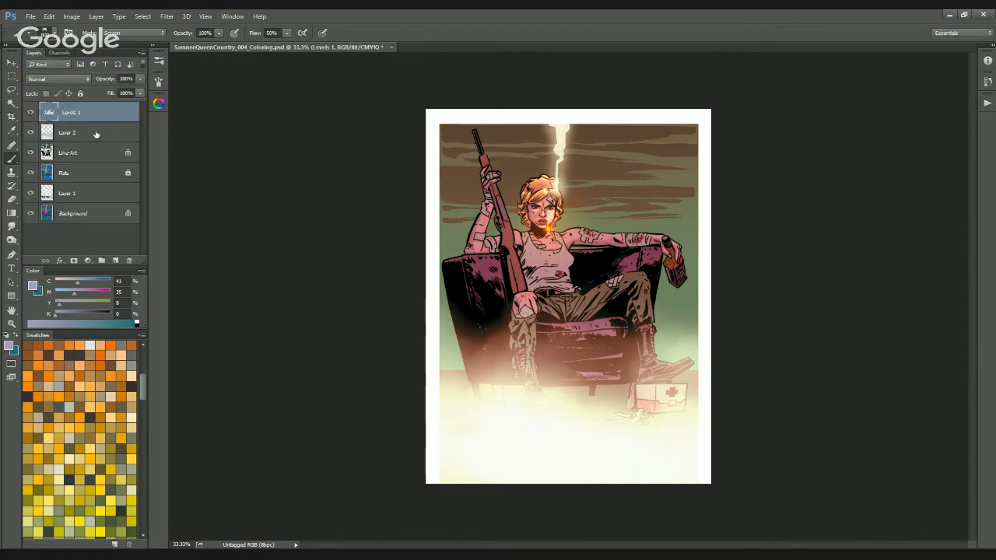
left_click(142, 53)
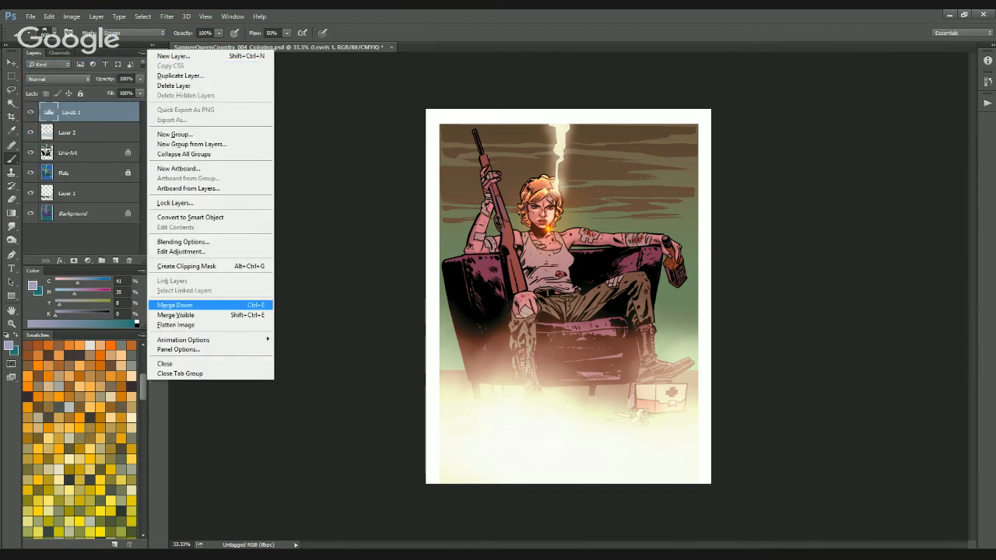
left_click(176, 325)
Convert the flattened image to the U.S. Web Coated (SWOP) v2 profile with Relative Colorimetric intent and black point compensation
left_click(49, 17)
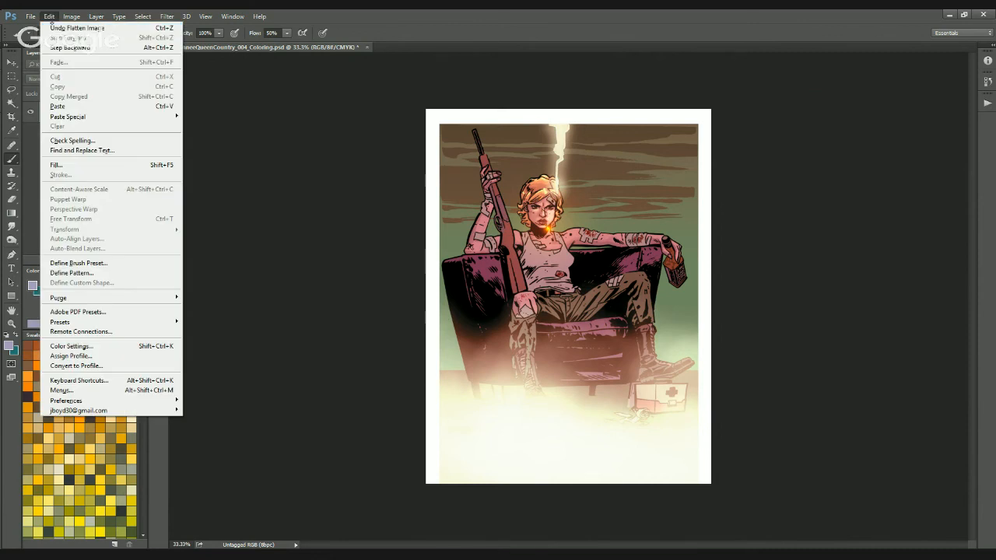
left_click(77, 366)
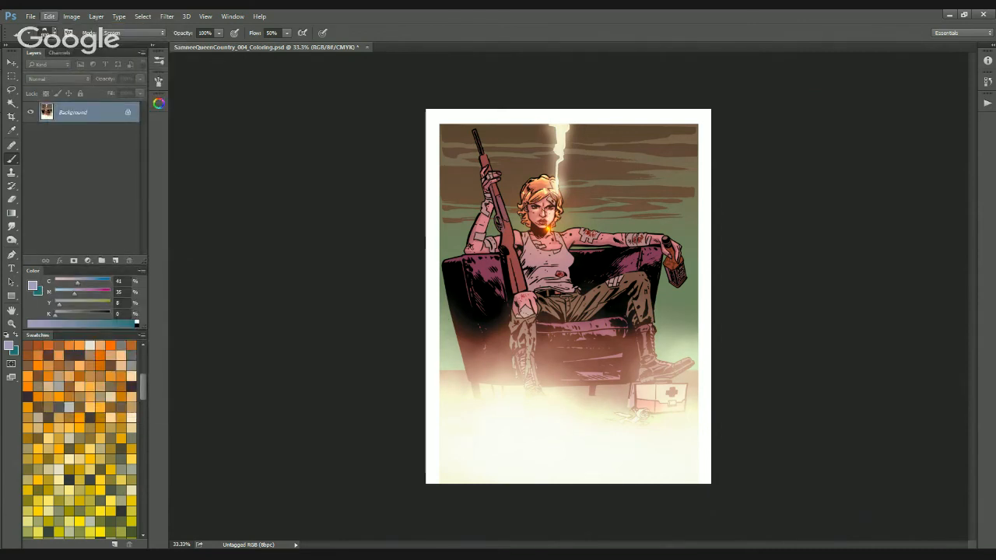
left_click(49, 16)
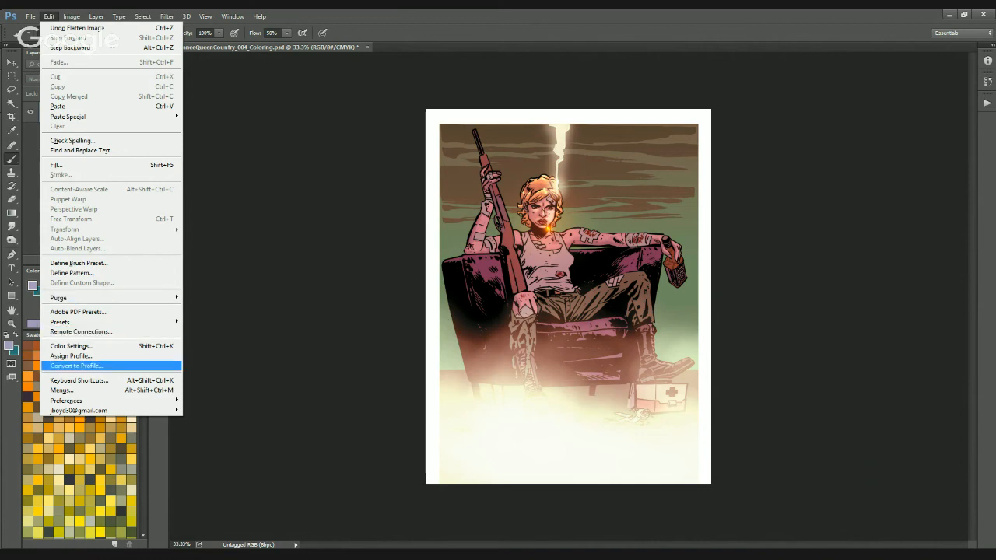
left_click(76, 366)
left_click(489, 197)
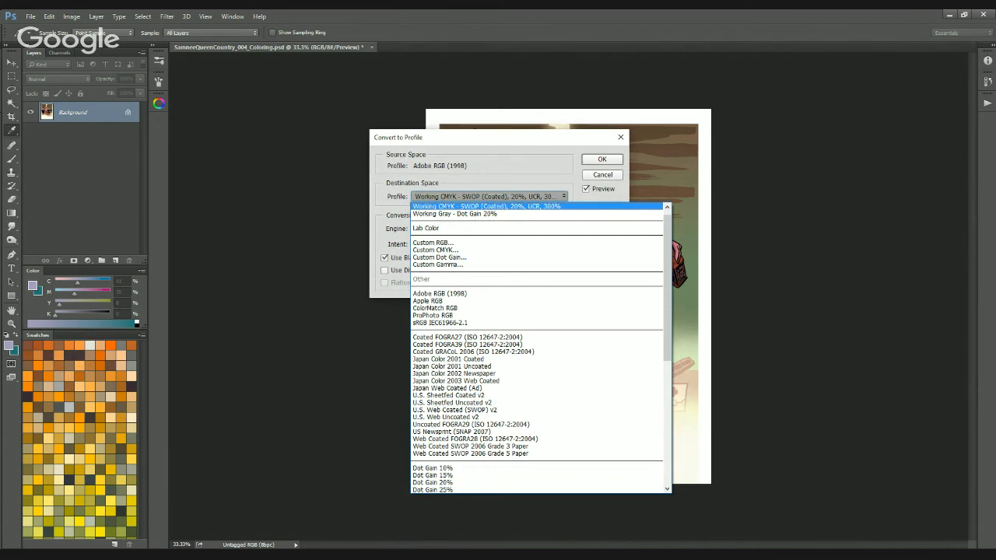
left_click_drag(668, 250, 668, 285)
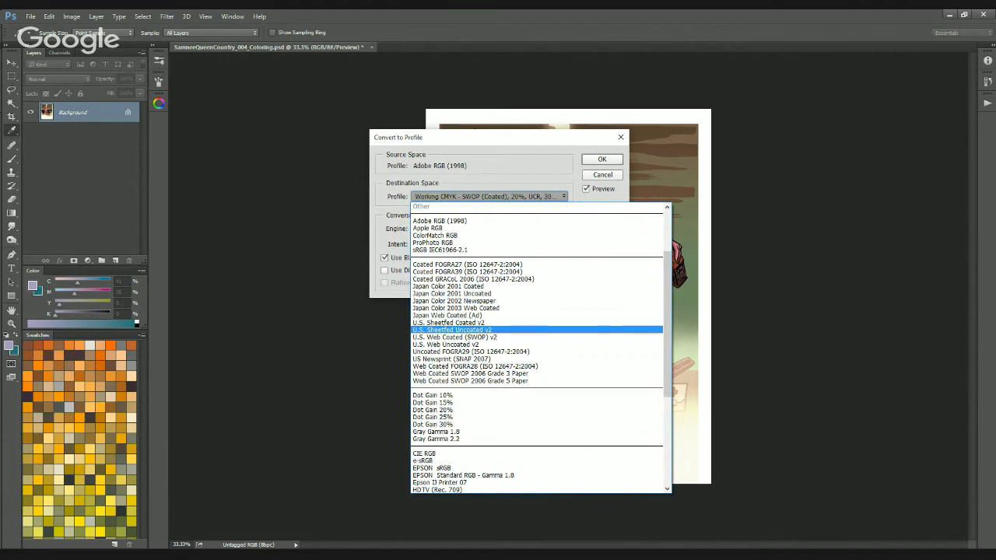
key("Down")
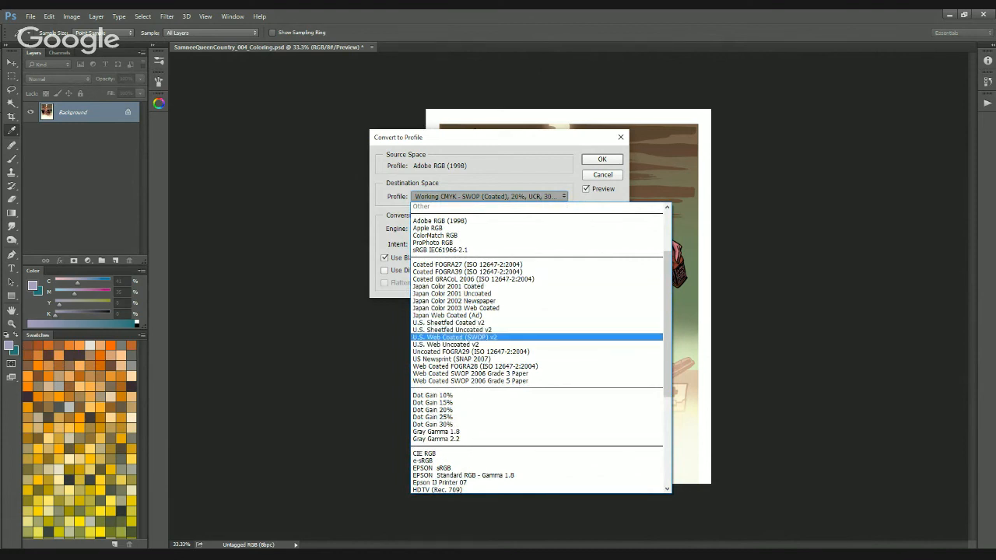
key("Down")
key("Up")
key("Return")
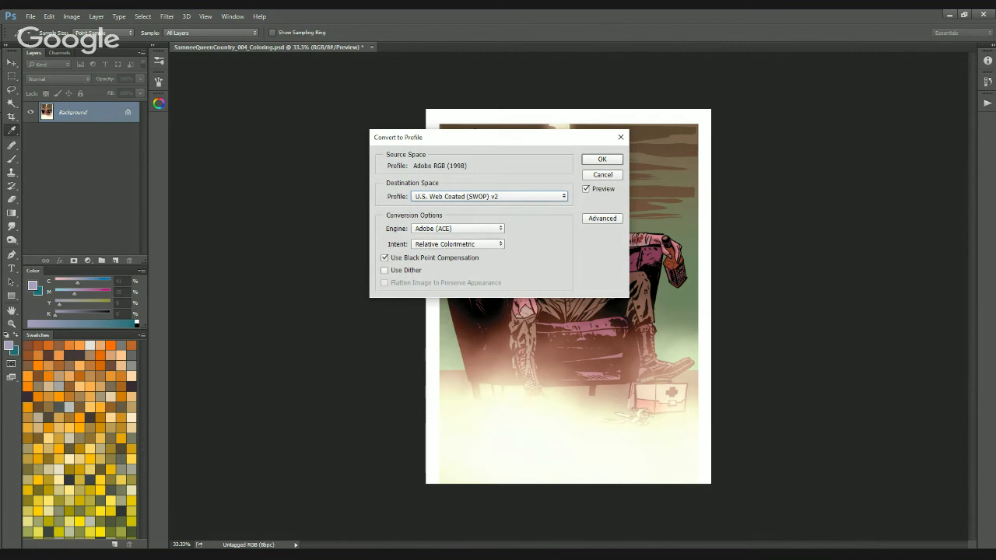
key("Return")
key("b")
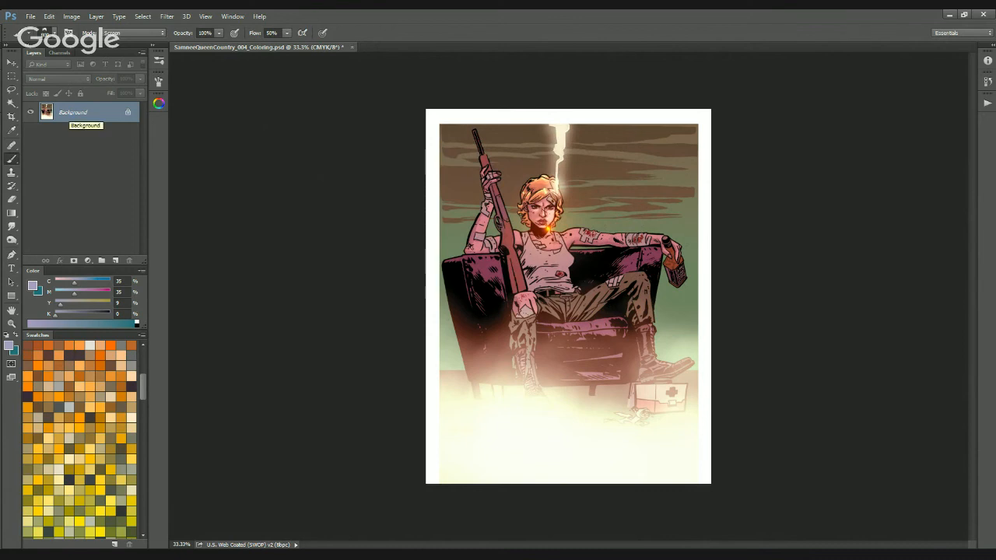
Inspect the Black channel on its own and compare the full CMYK image with and without it
left_click(59, 52)
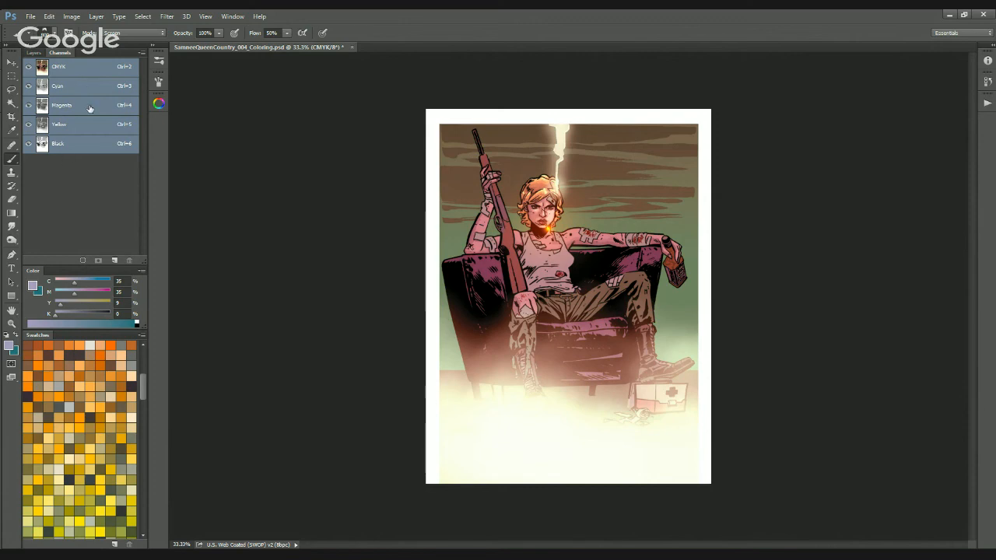
key("ctrl+6")
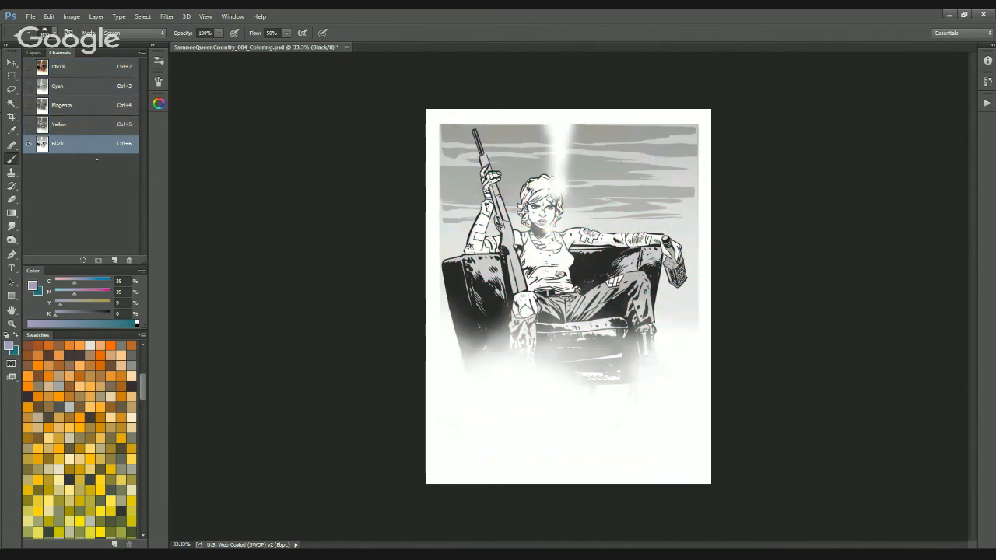
key("ctrl+2")
key("ctrl+6")
left_click(94, 70)
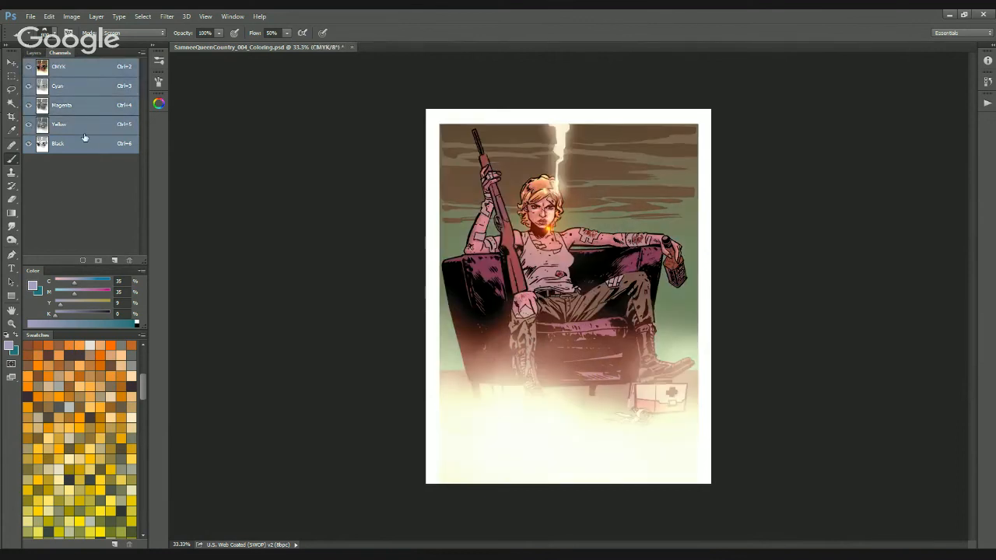
left_click(28, 149)
left_click(28, 150)
left_click(28, 150)
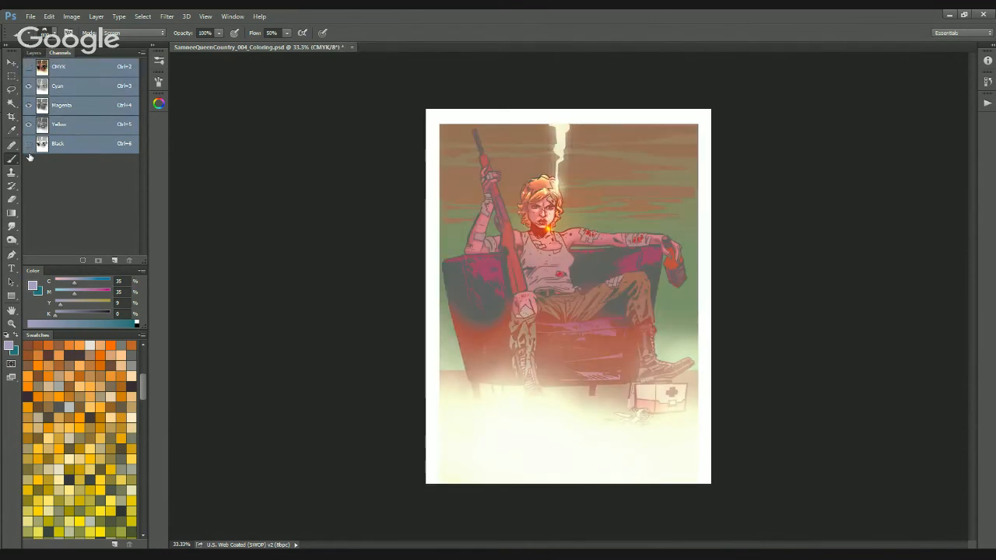
left_click(28, 149)
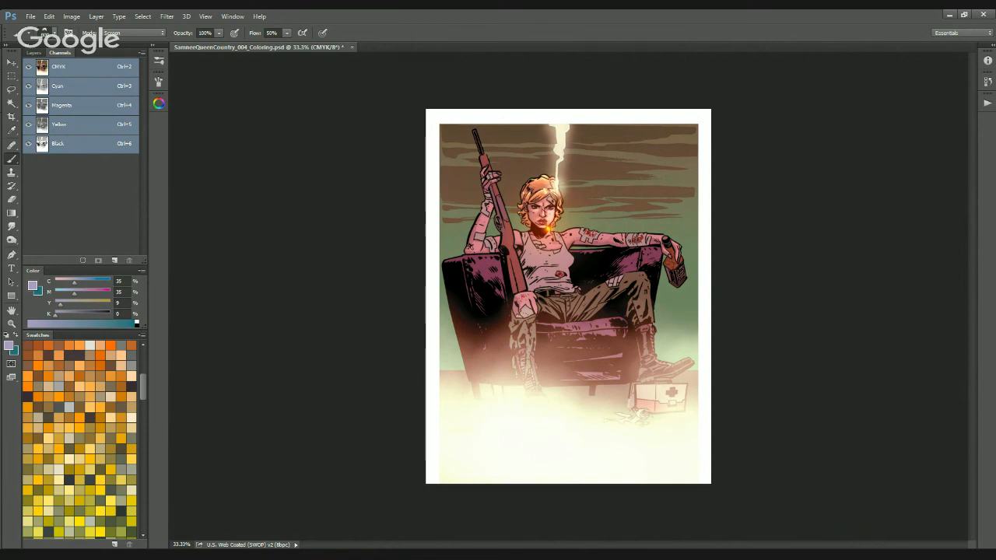
left_click(49, 16)
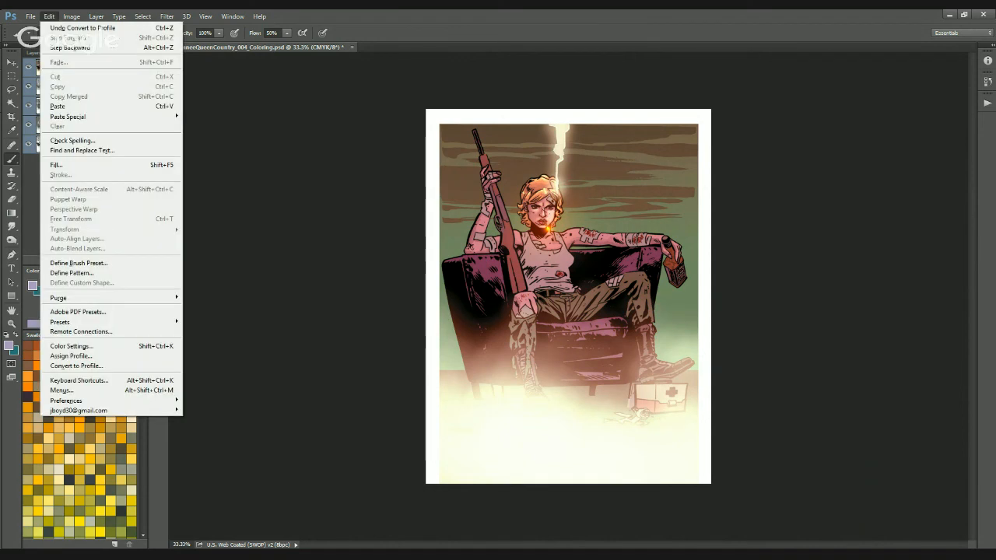
key("Escape")
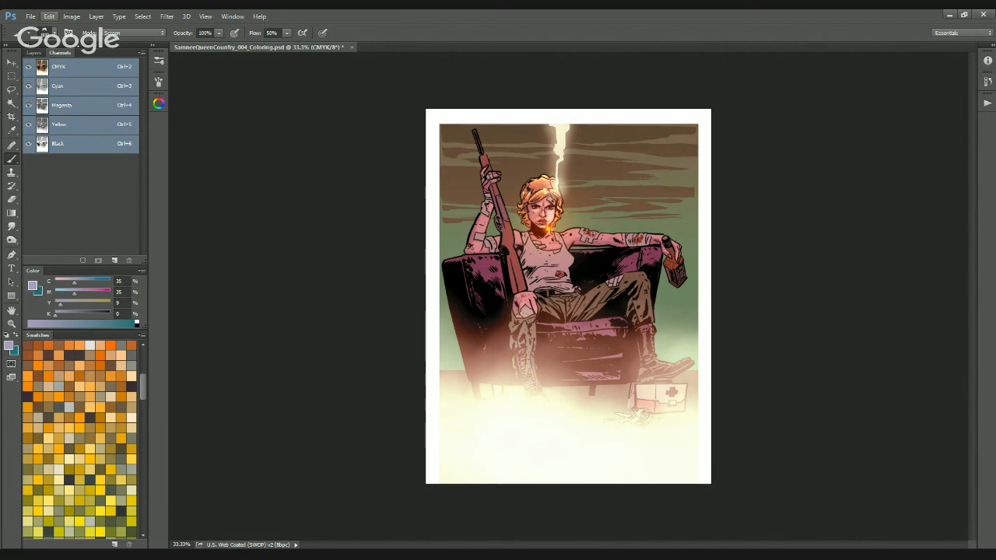
Save the flattened CMYK image as the TIFF file SamneeQueenCountry_004_Coloring.tif with LZW compression and the embedded SWOP profile
left_click(30, 16)
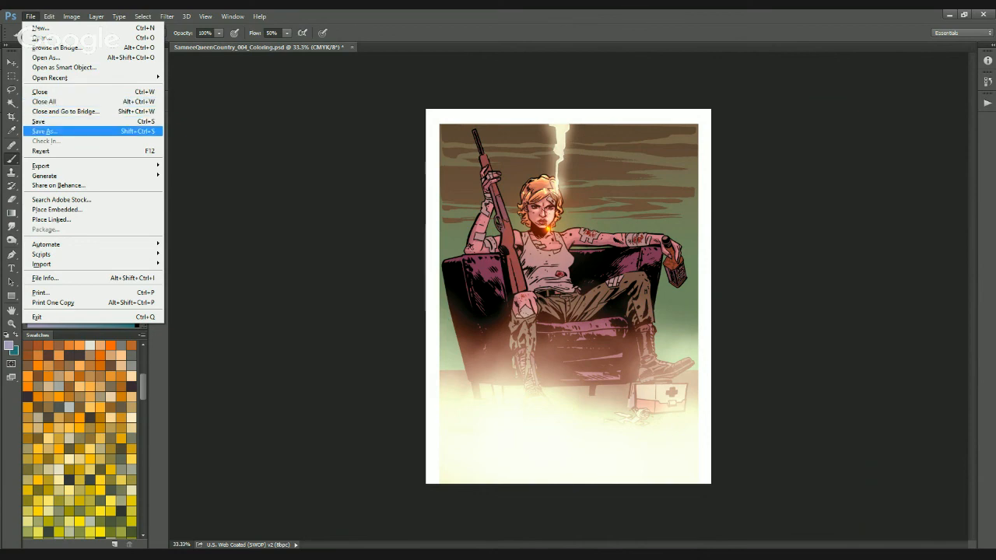
left_click(44, 130)
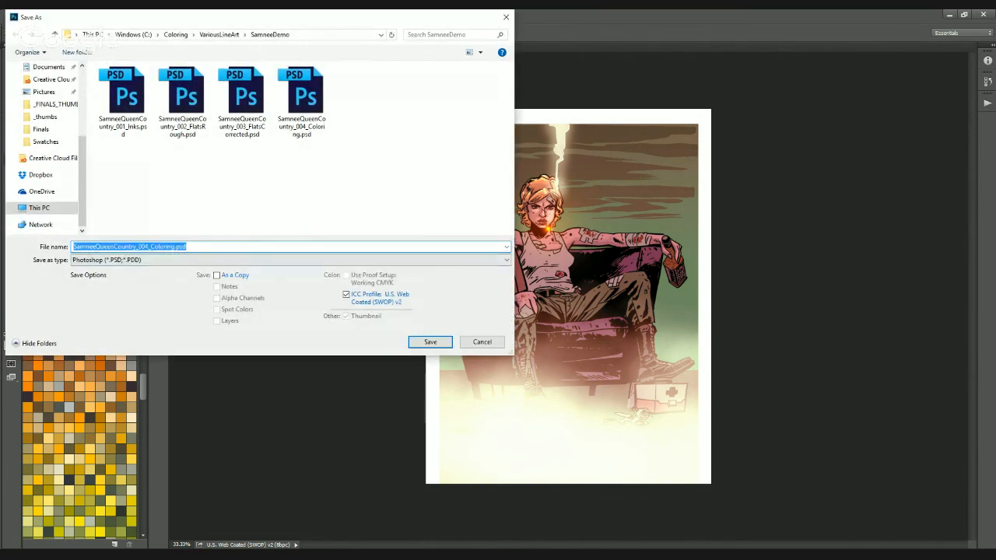
left_click(133, 260)
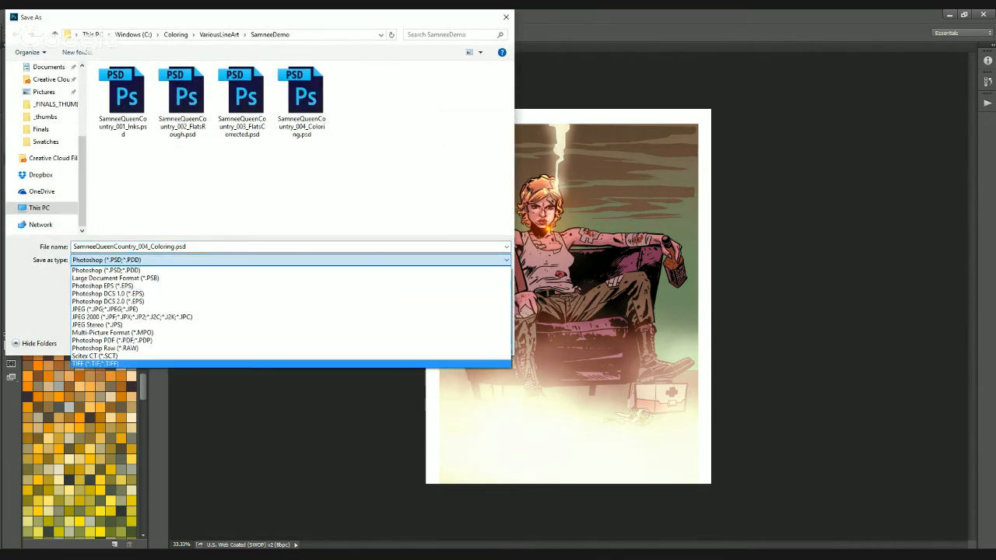
left_click(129, 367)
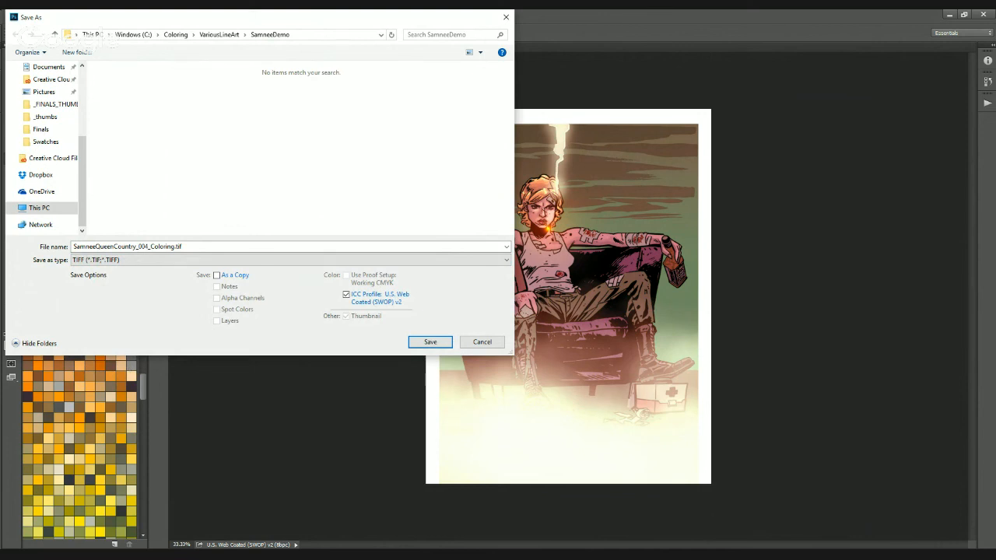
key("Return")
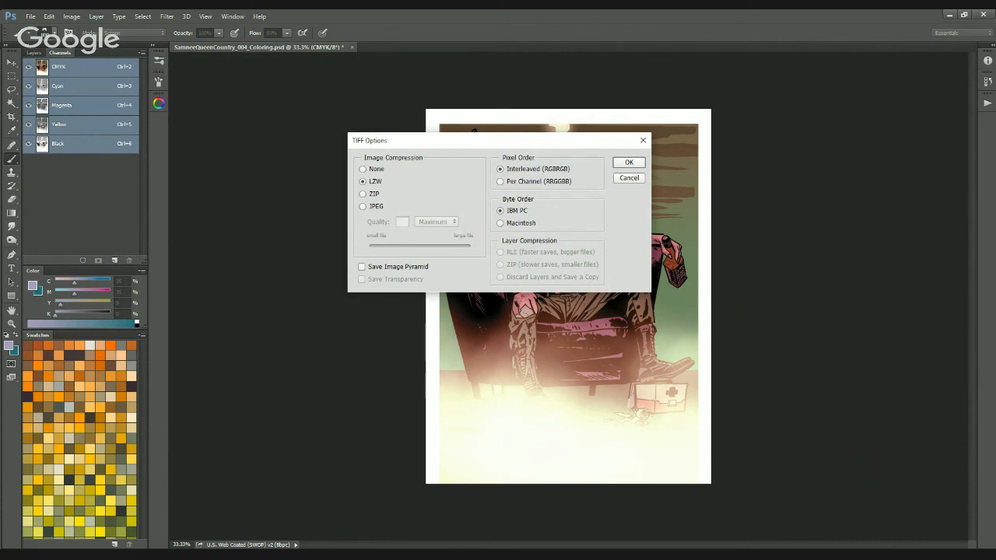
key("Return")
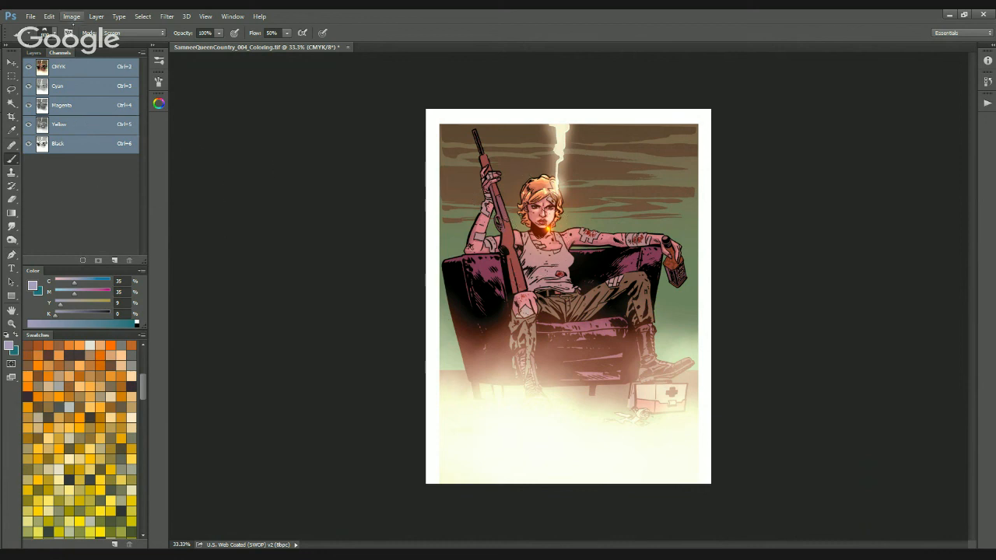
Resize the image for the web to 72 pixels/inch and a width of 512 pixels, and view it at 100%
left_click(71, 17)
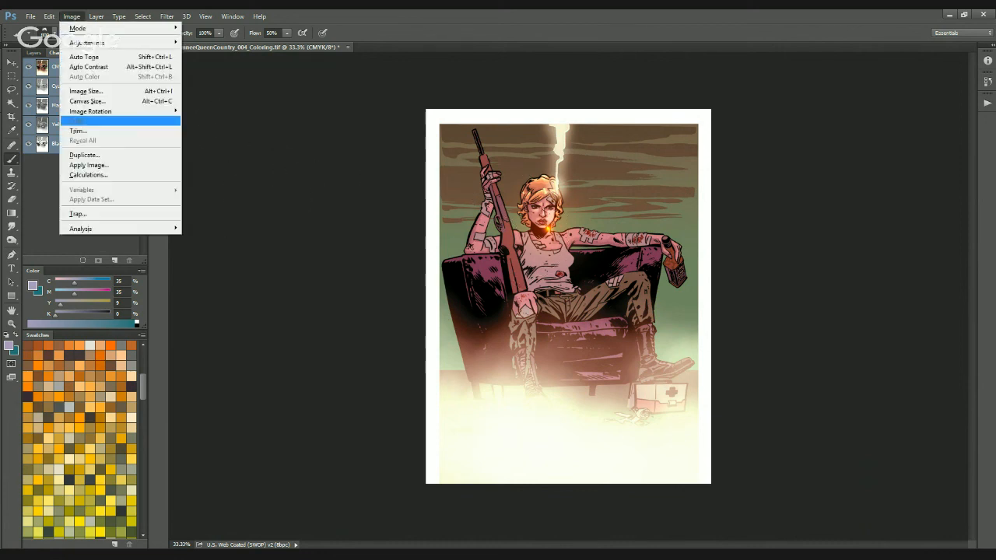
left_click(159, 92)
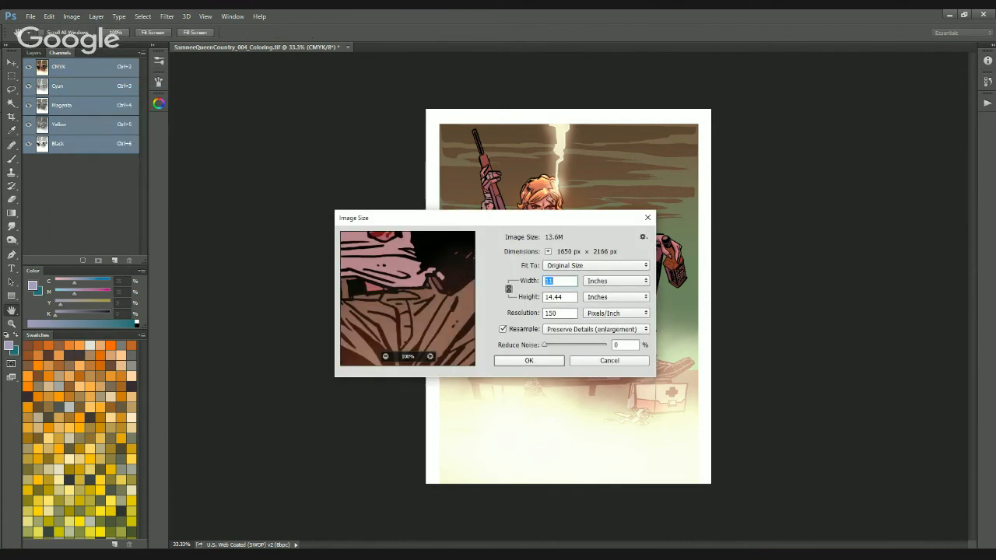
key("Tab")
key("Tab")
type("72")
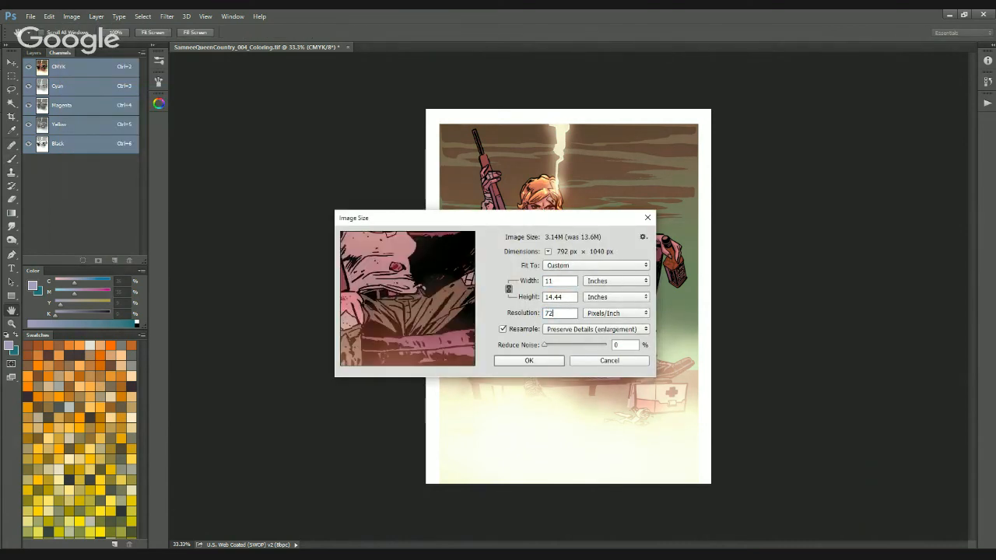
left_click(615, 281)
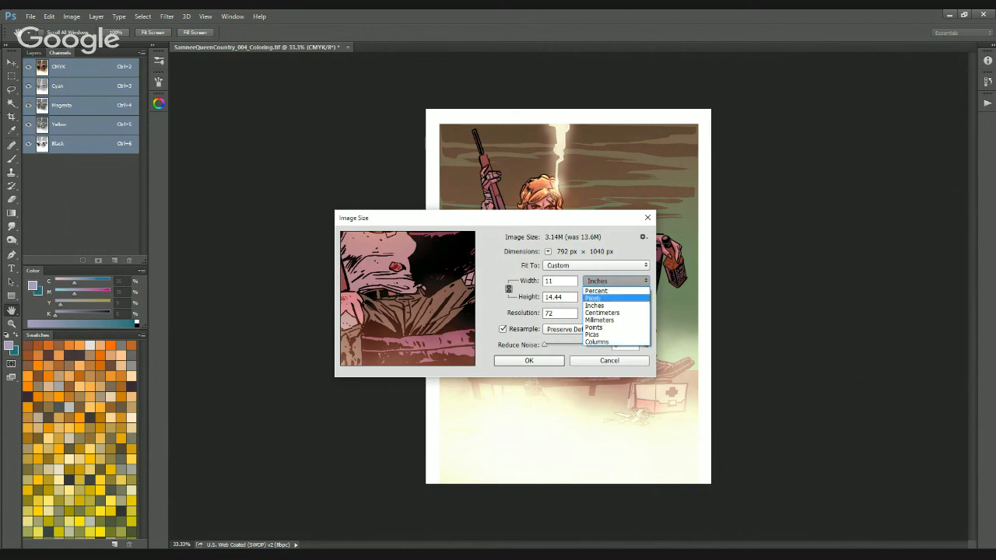
left_click(615, 290)
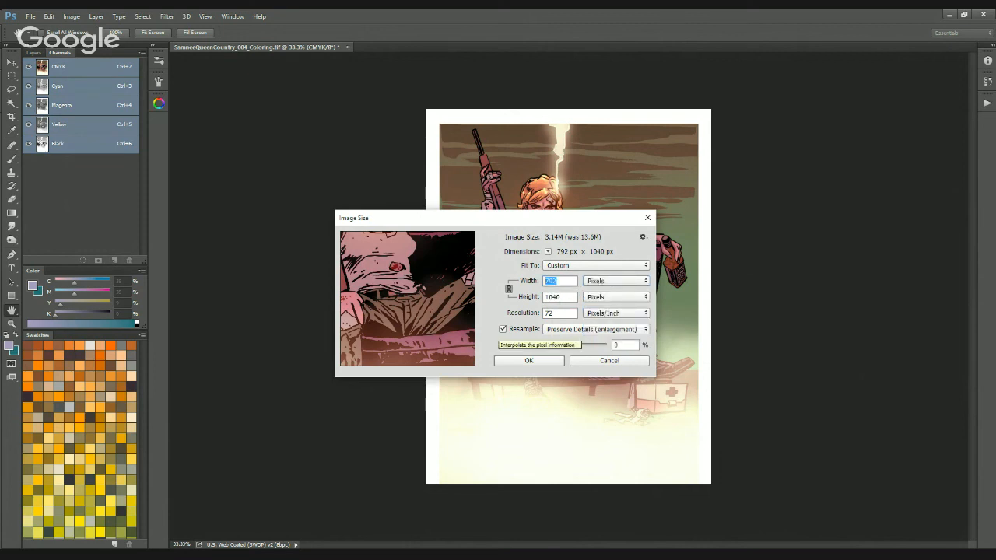
type("512")
key("Return")
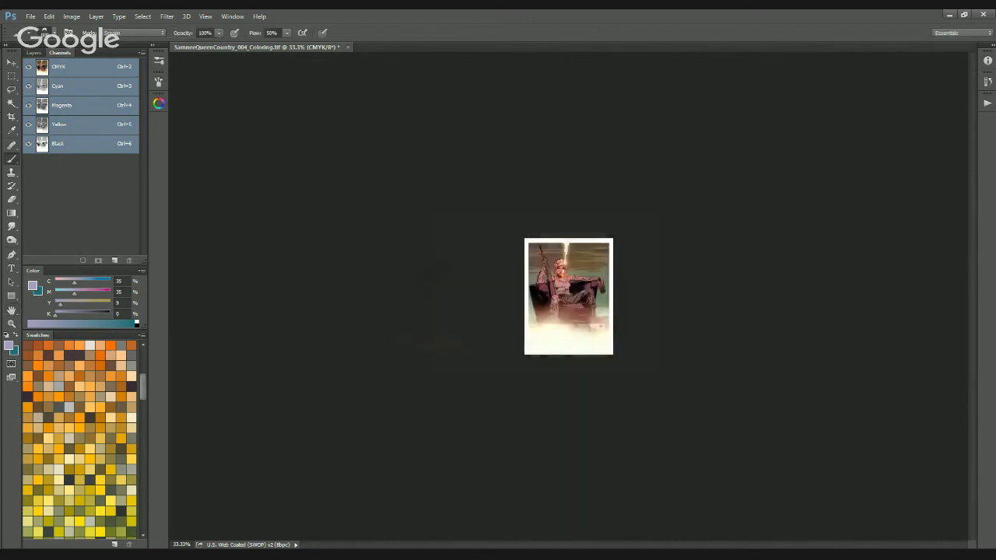
key("ctrl+0")
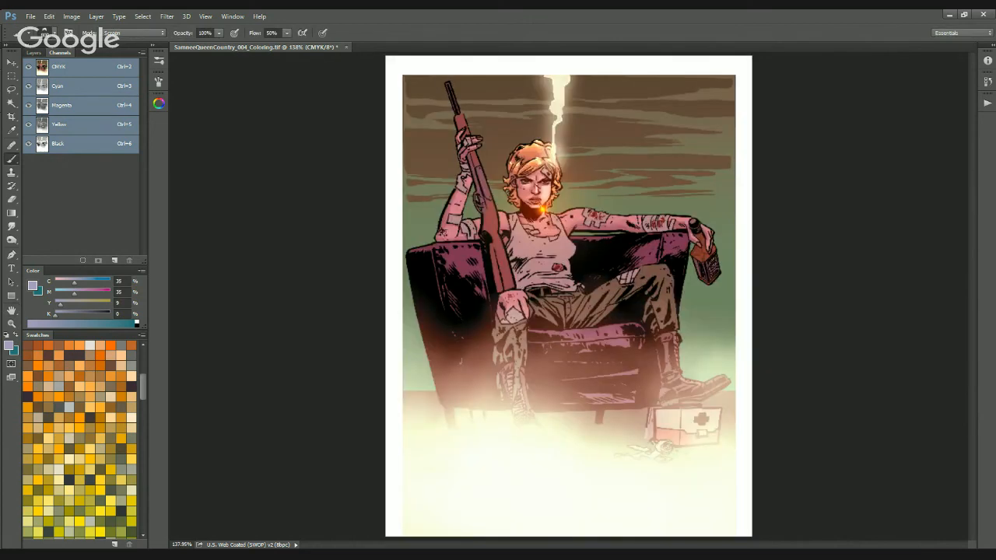
key("ctrl+1")
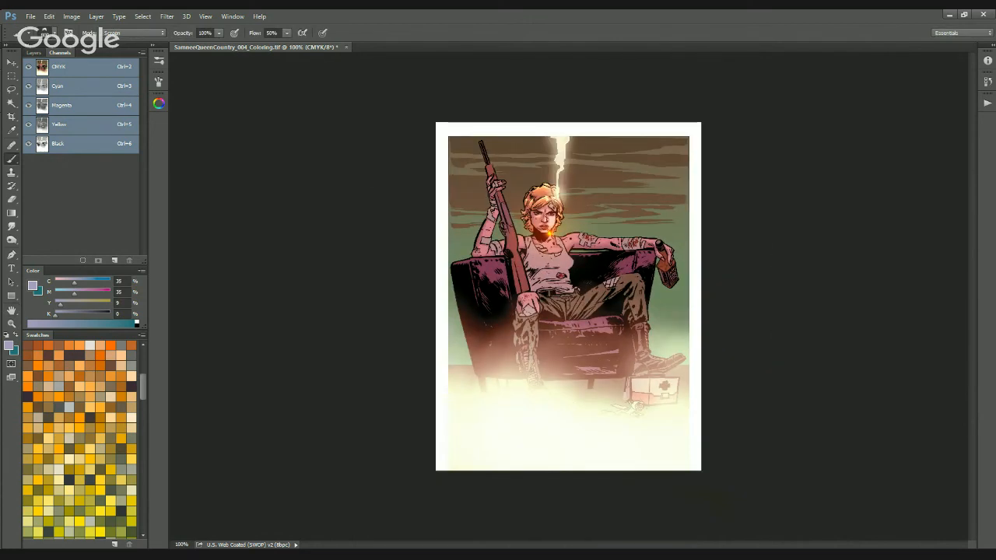
Open the Save for Web (Legacy) export for the resized image
left_click(30, 16)
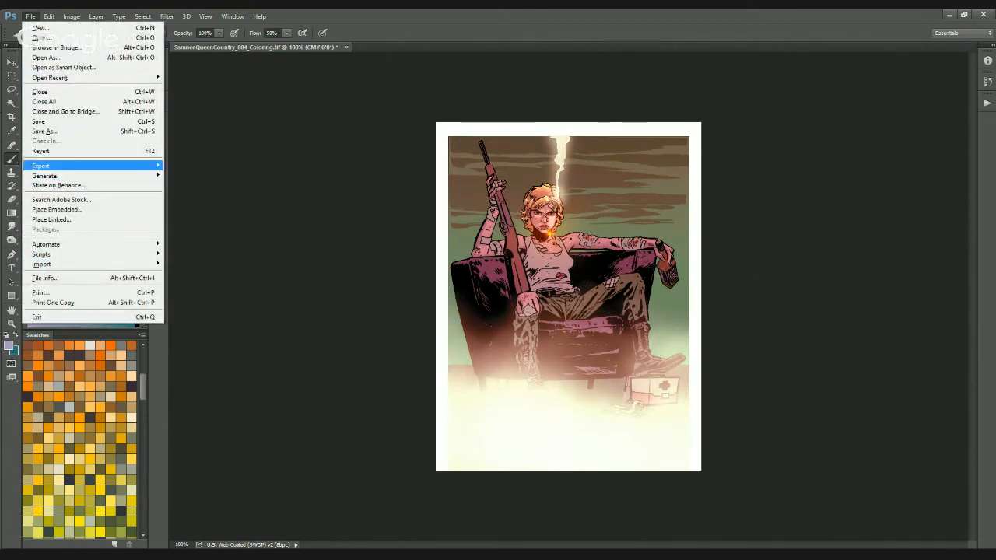
mouse_move(47, 166)
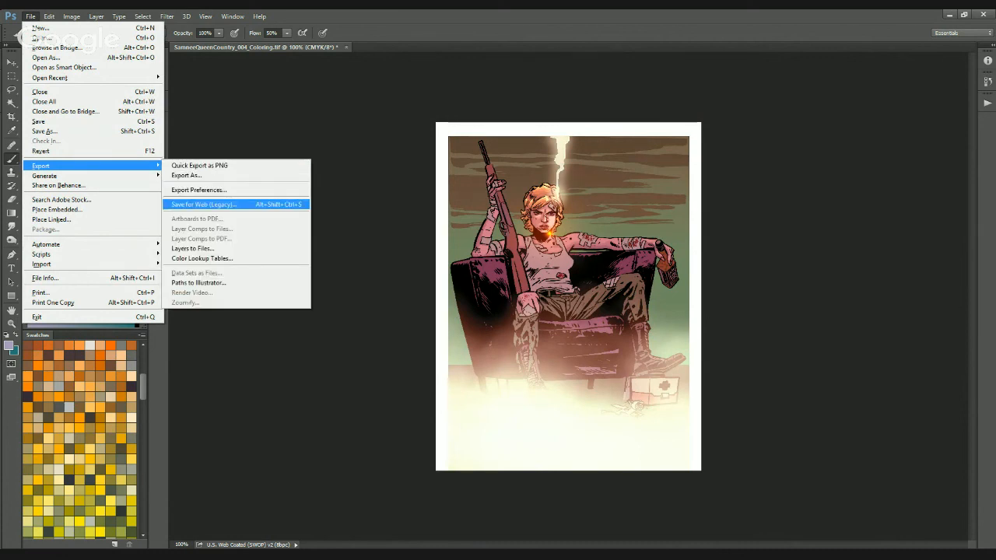
left_click(218, 205)
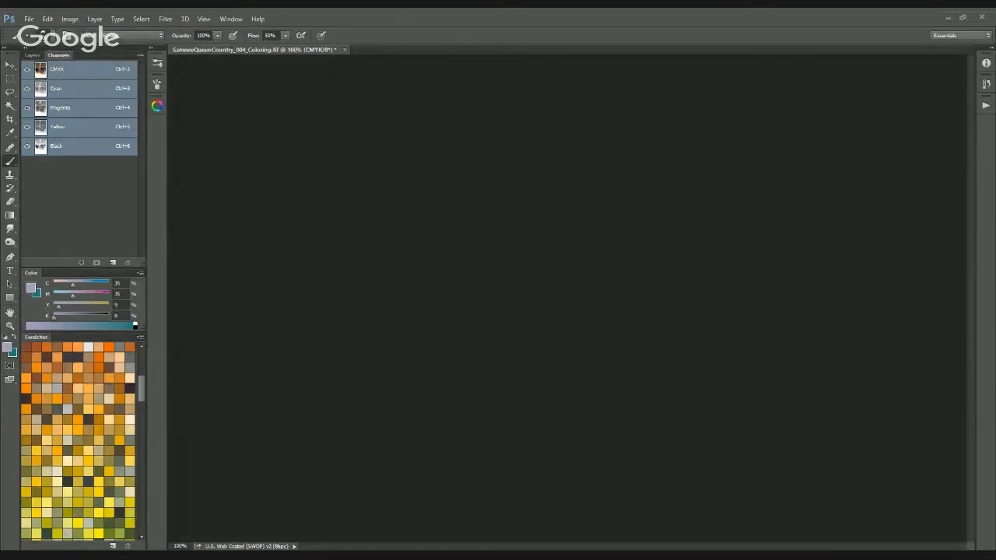
mouse_move(269, 548)
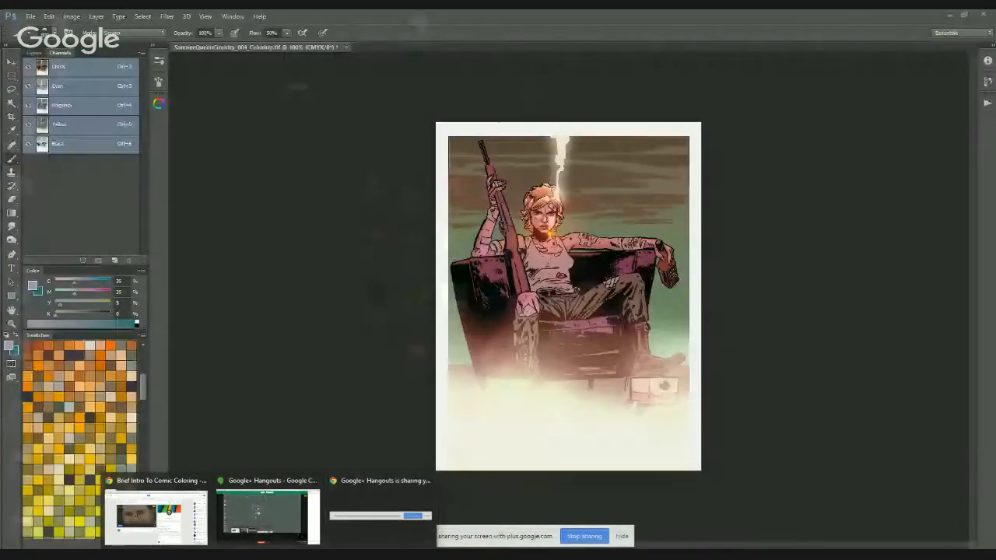